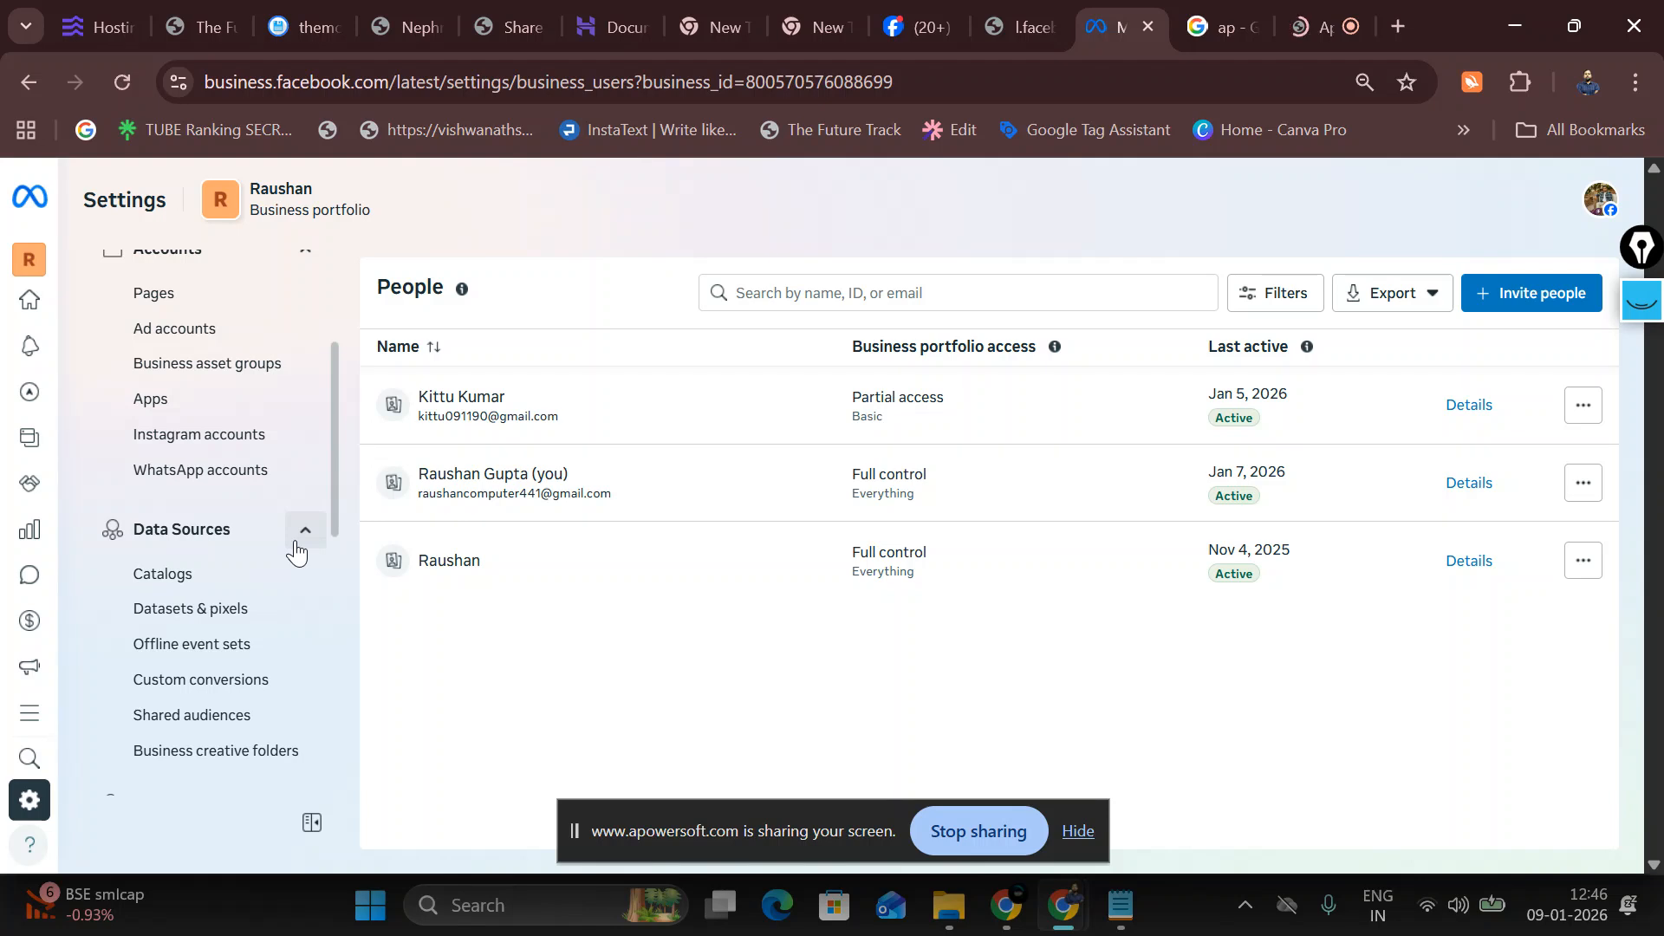
# Step: Open Data Sources > Datasets & pixels and choose Add to start a new dataset
pyautogui.click(250, 609)
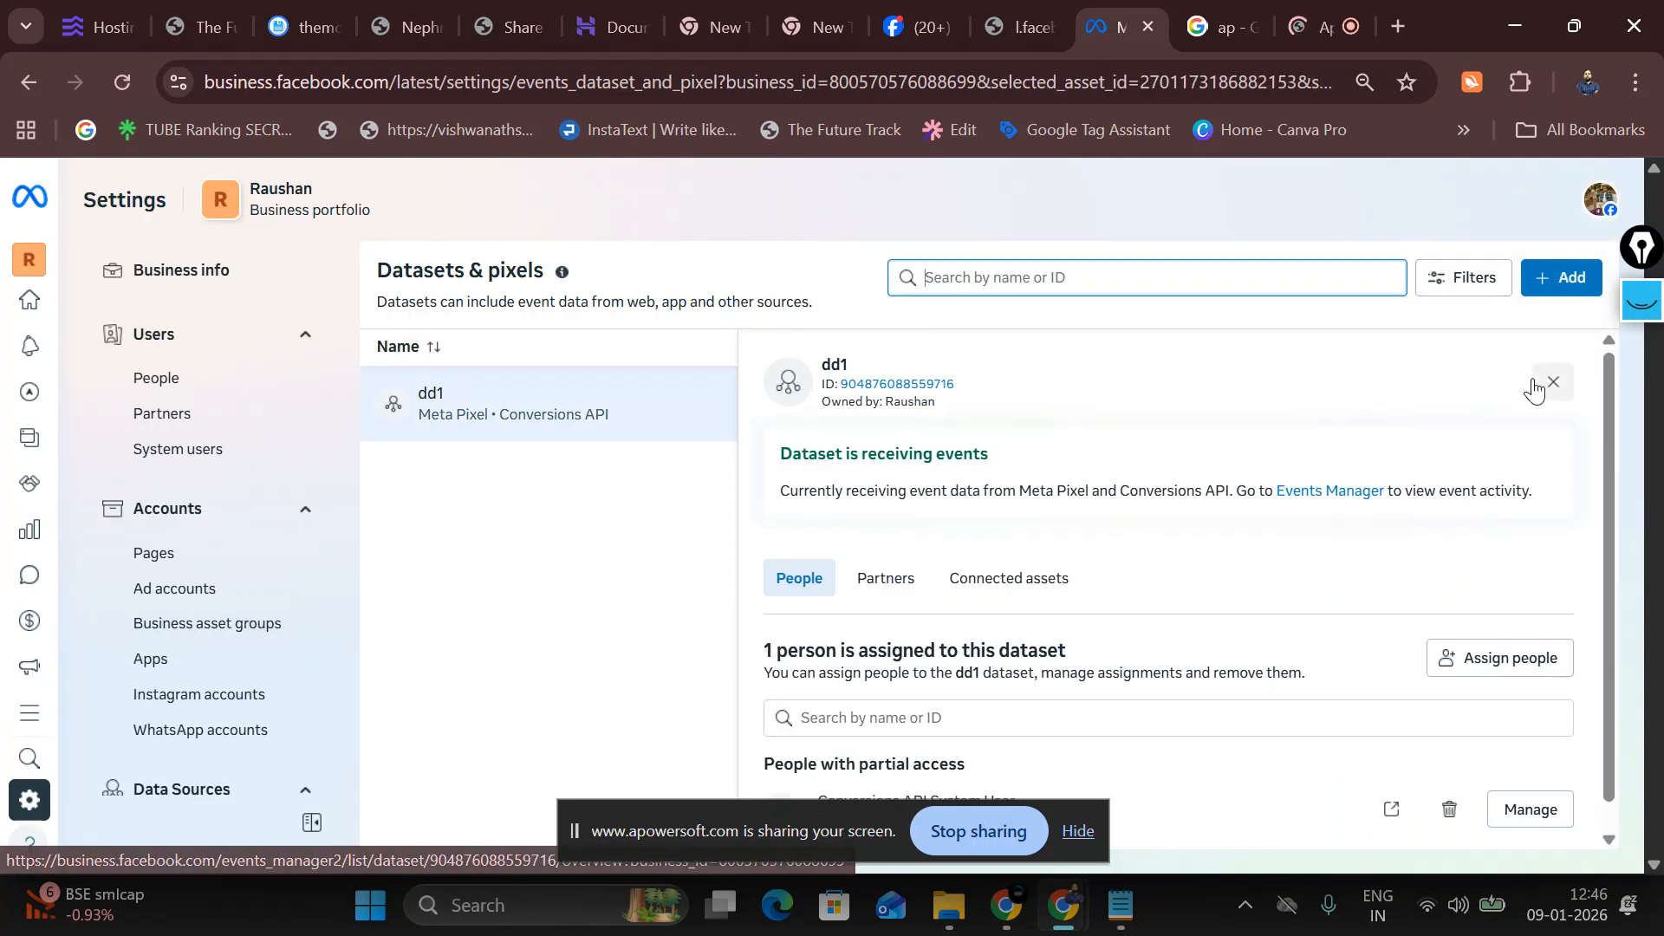
pyautogui.click(1579, 291)
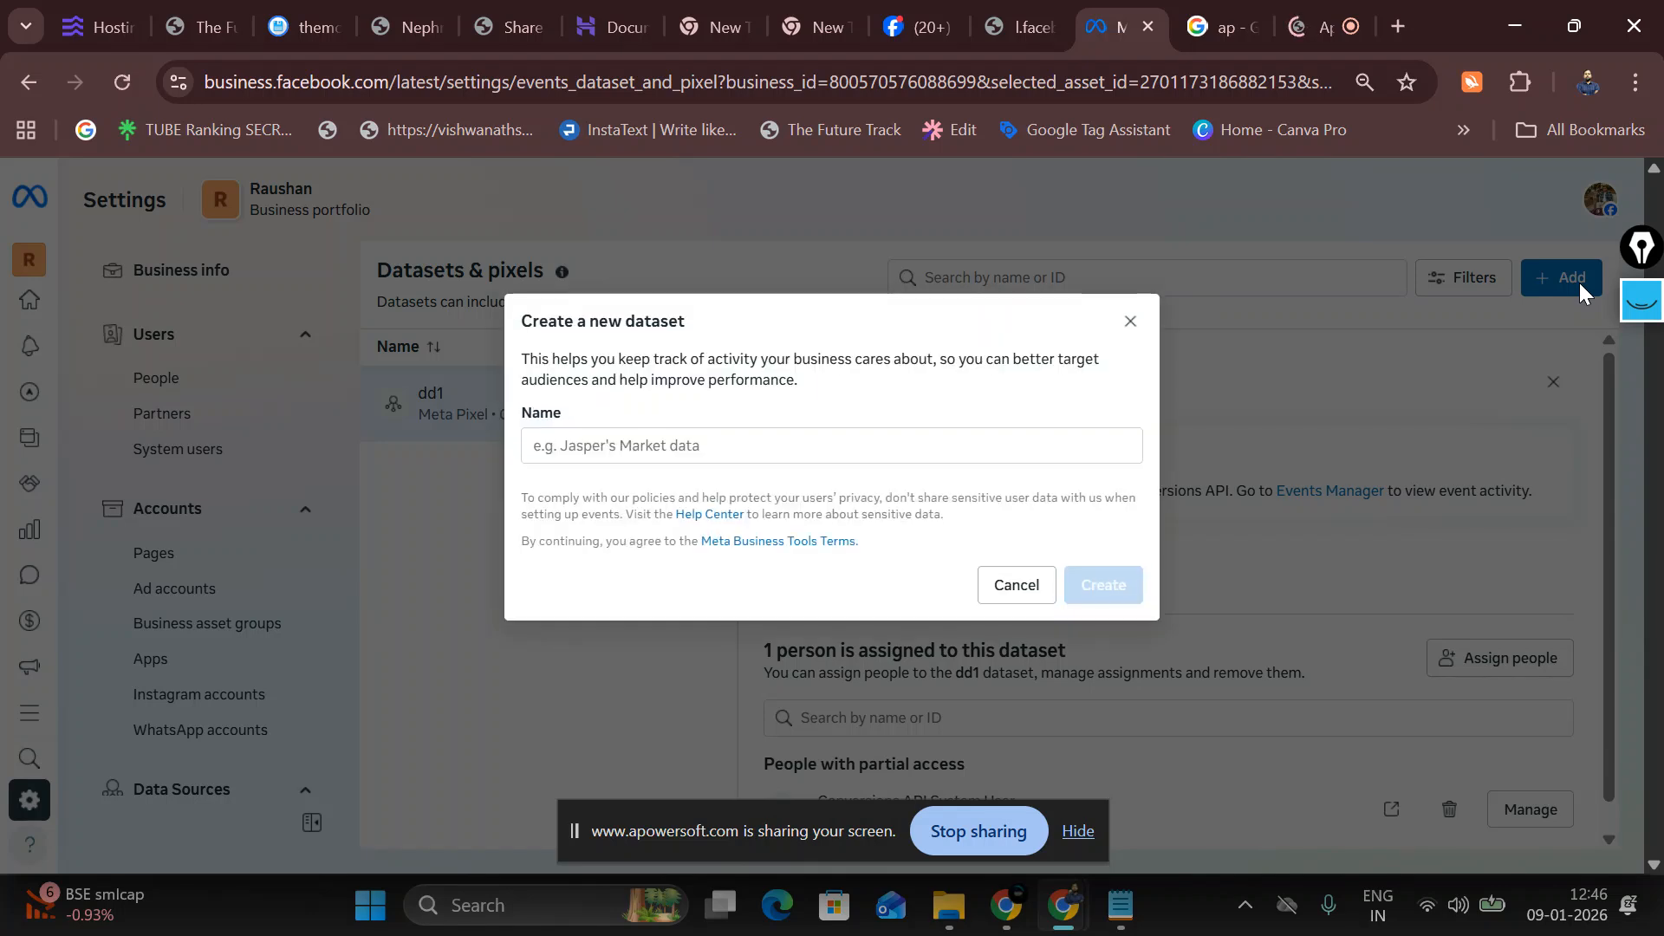
# Step: Enter 'ddr2' as the dataset name in the Create a new dataset dialog and create it
pyautogui.click(681, 445)
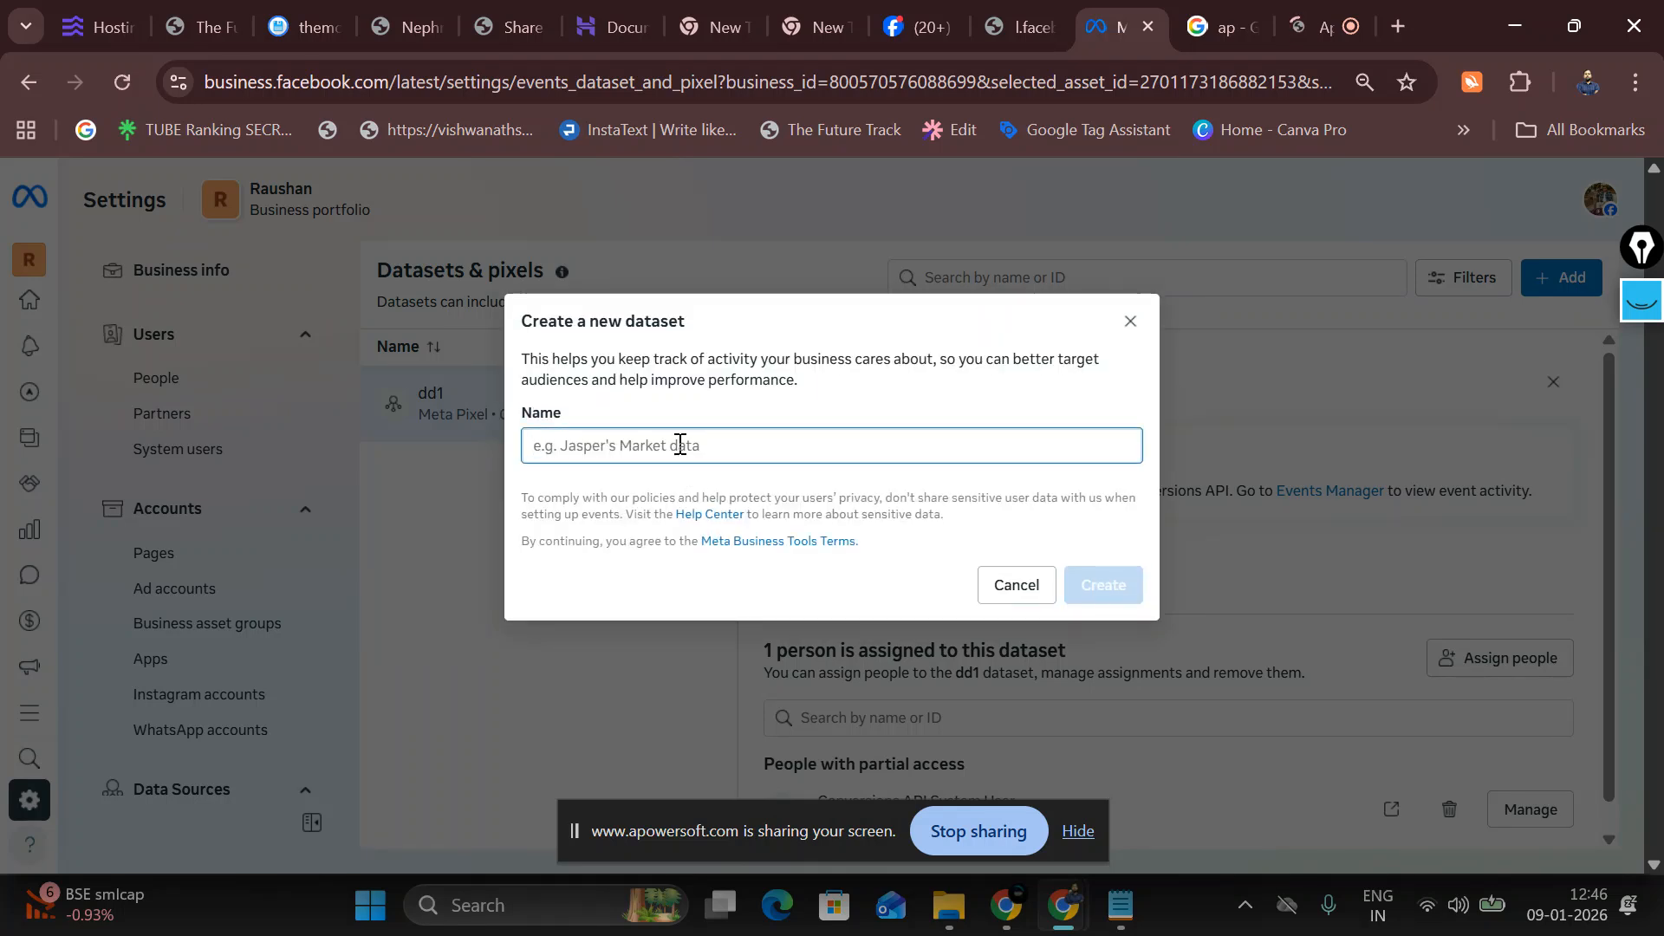
pyautogui.write('dd')
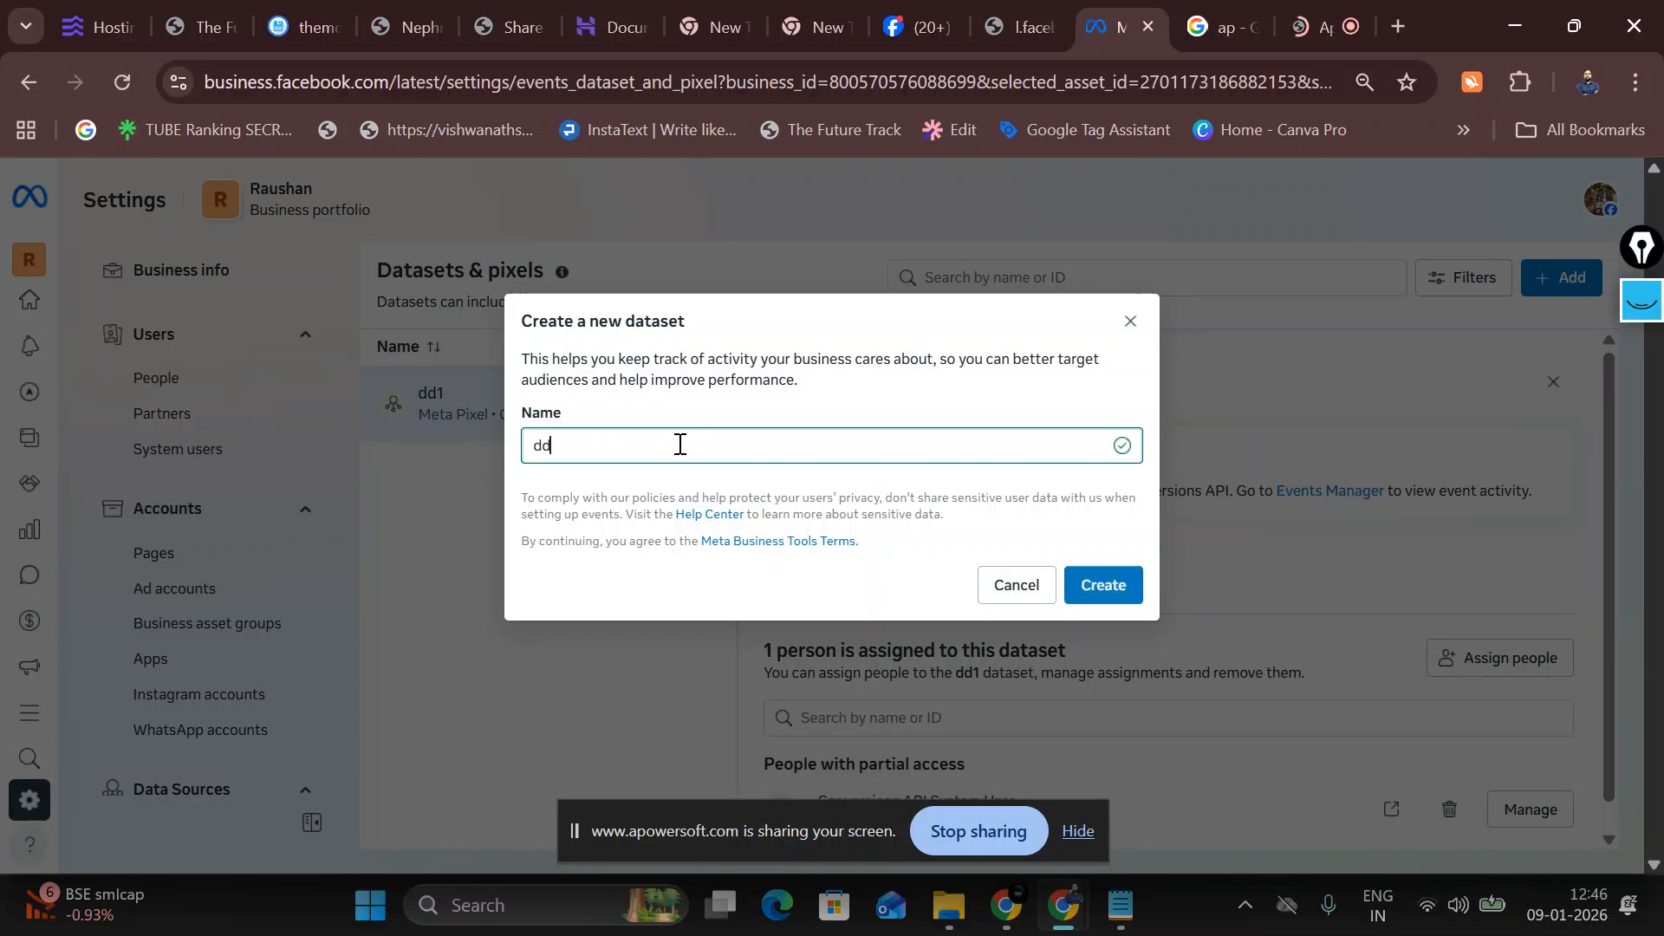
pyautogui.write('r2')
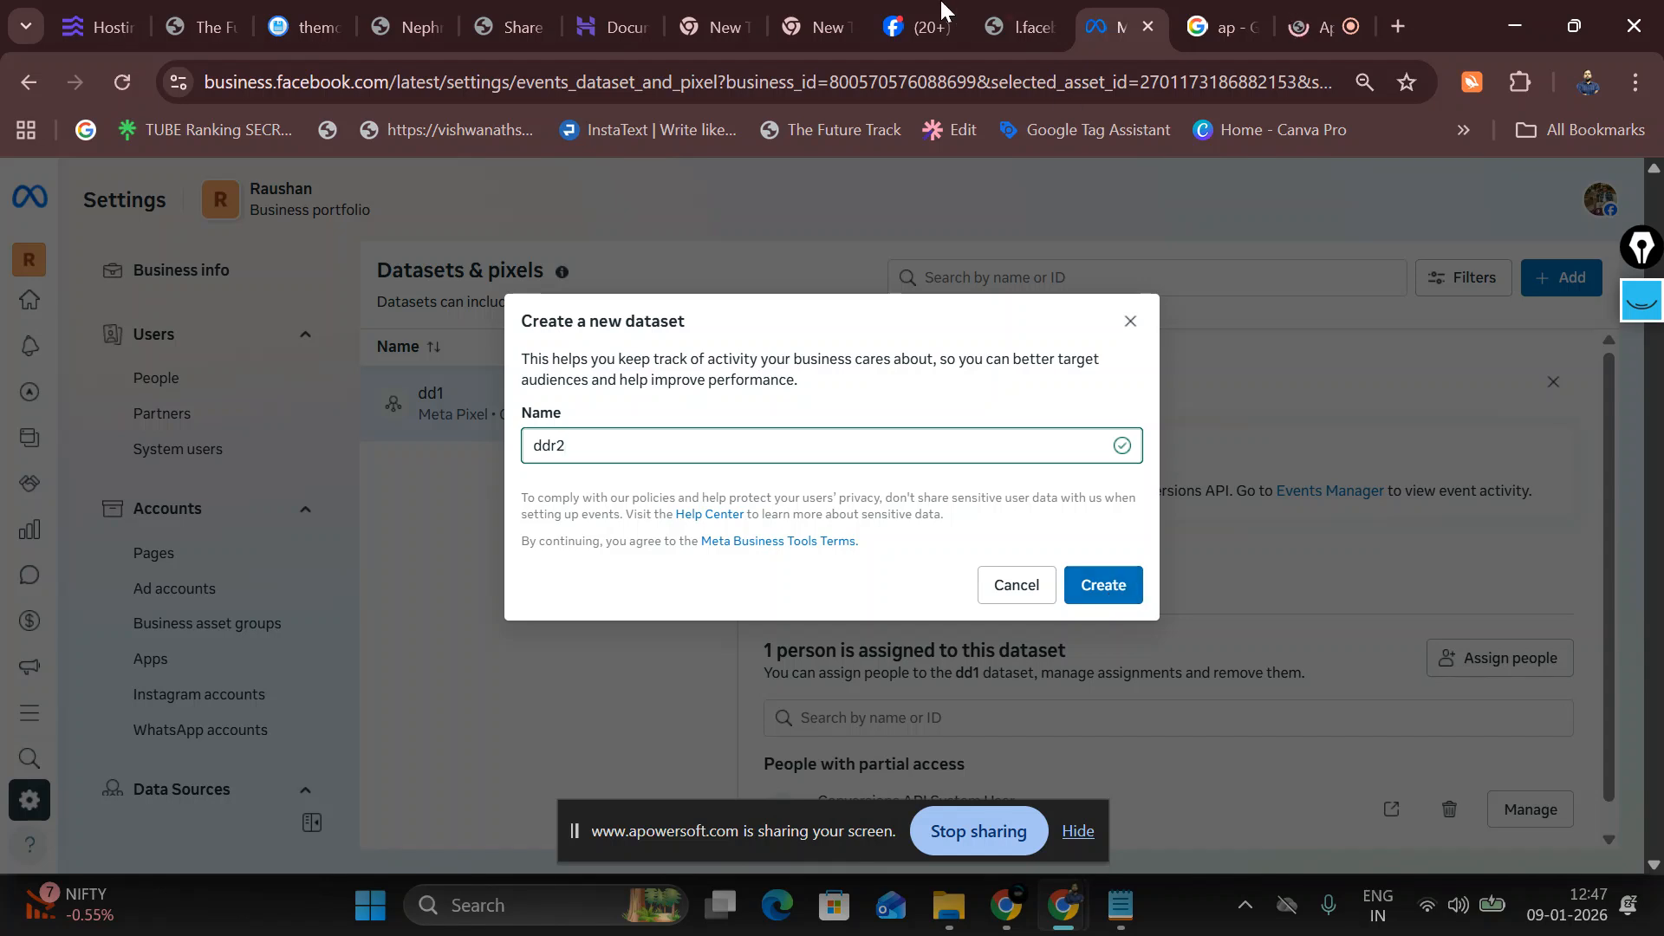
pyautogui.moveTo(517, 330); pyautogui.dragTo(710, 323)
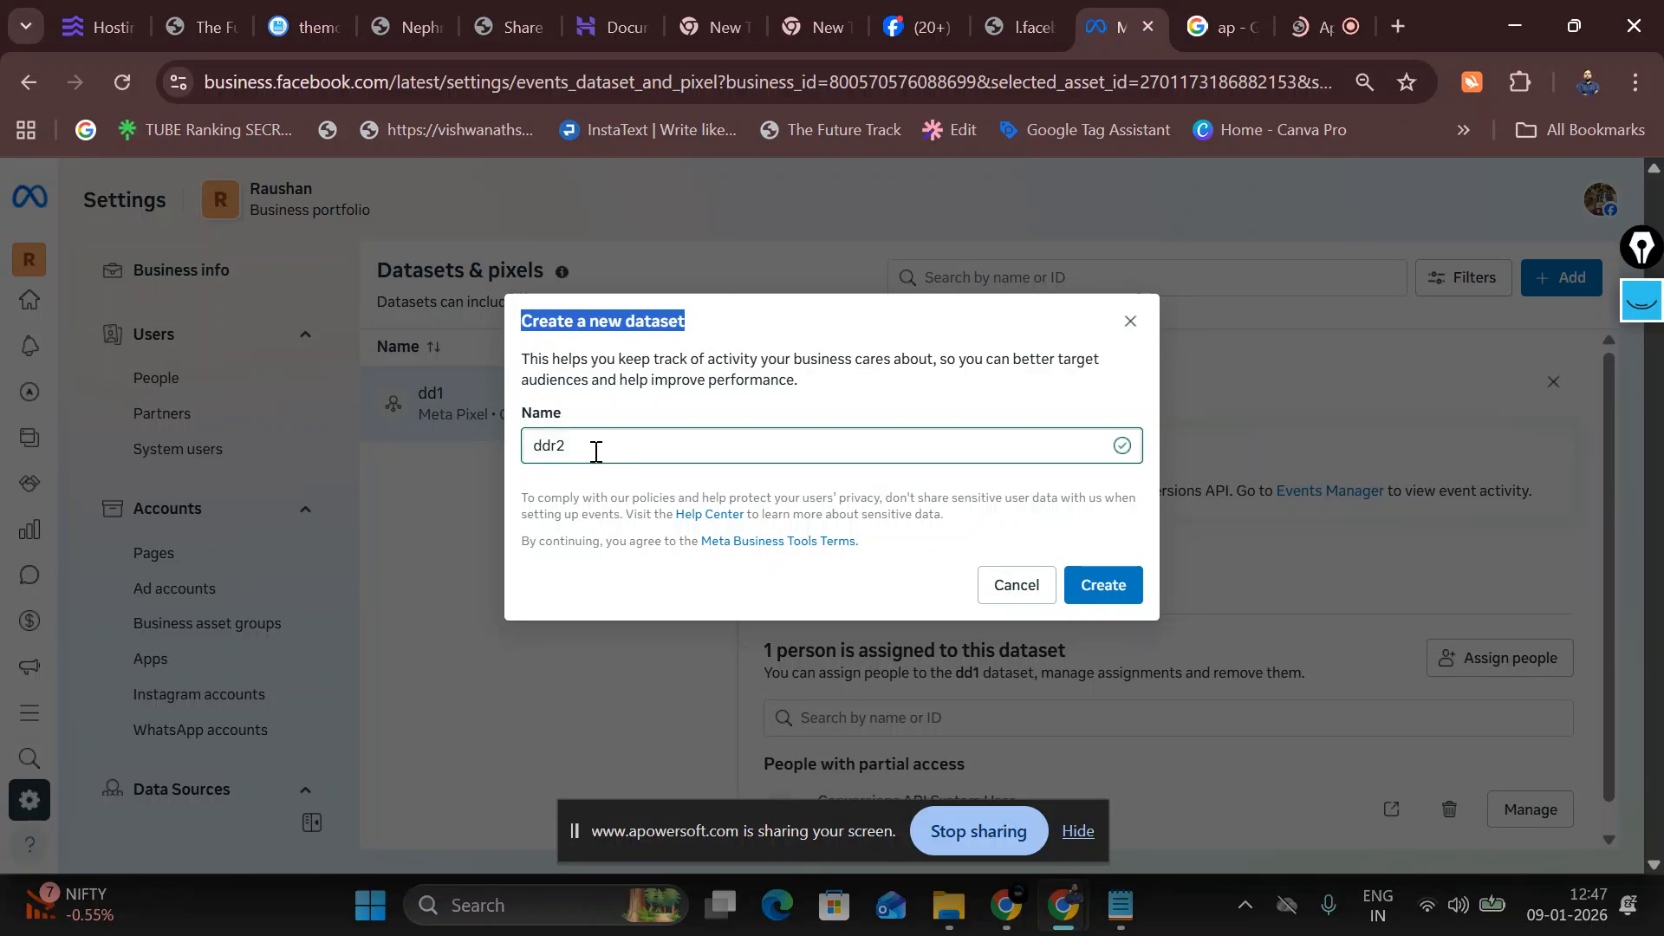
pyautogui.click(1103, 583)
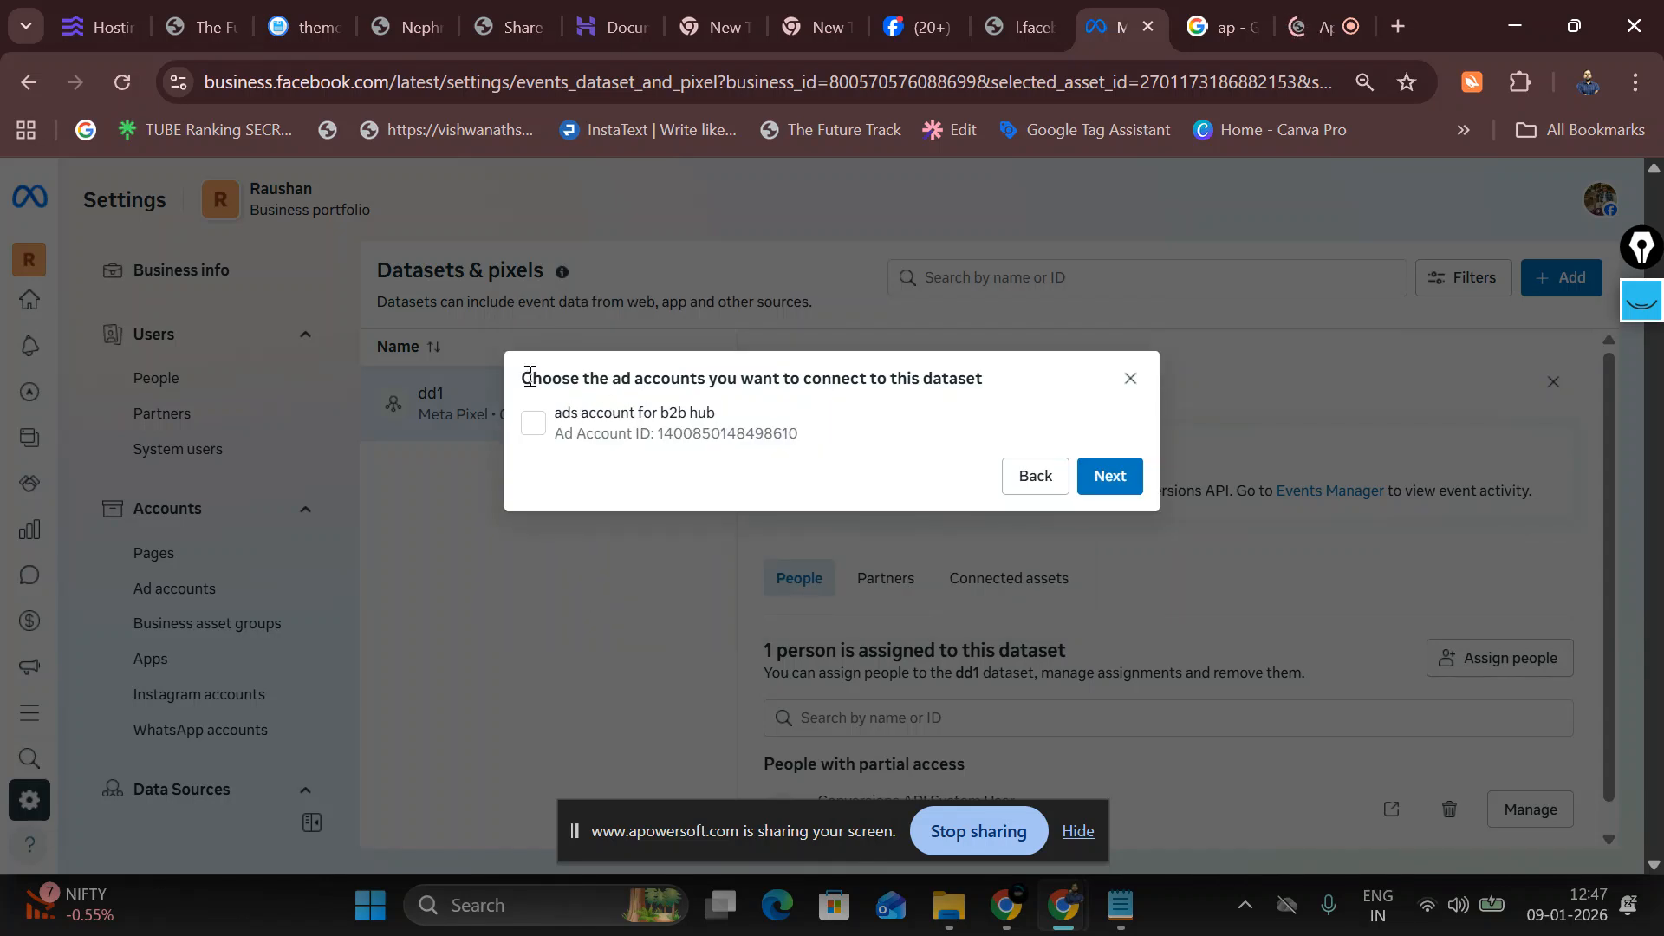
# Step: Link the 'ads account for b2b hub' to ddr2, confirm, and open it in Events Manager
pyautogui.moveTo(531, 379); pyautogui.dragTo(698, 379)
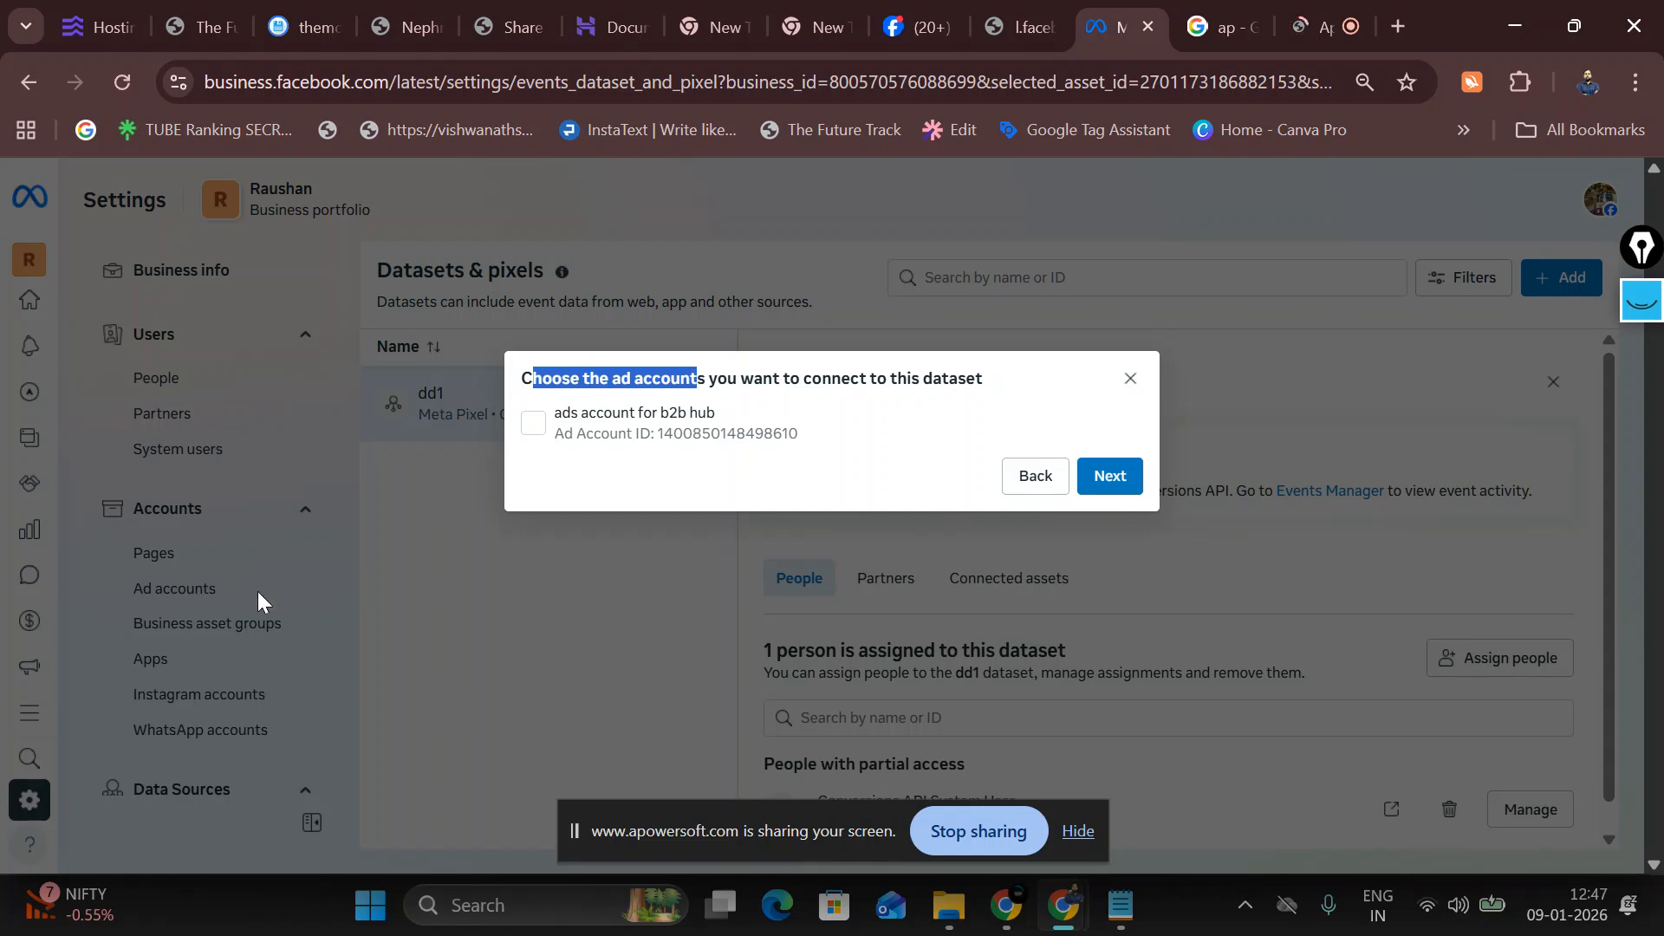
pyautogui.click(533, 426)
pyautogui.click(1113, 496)
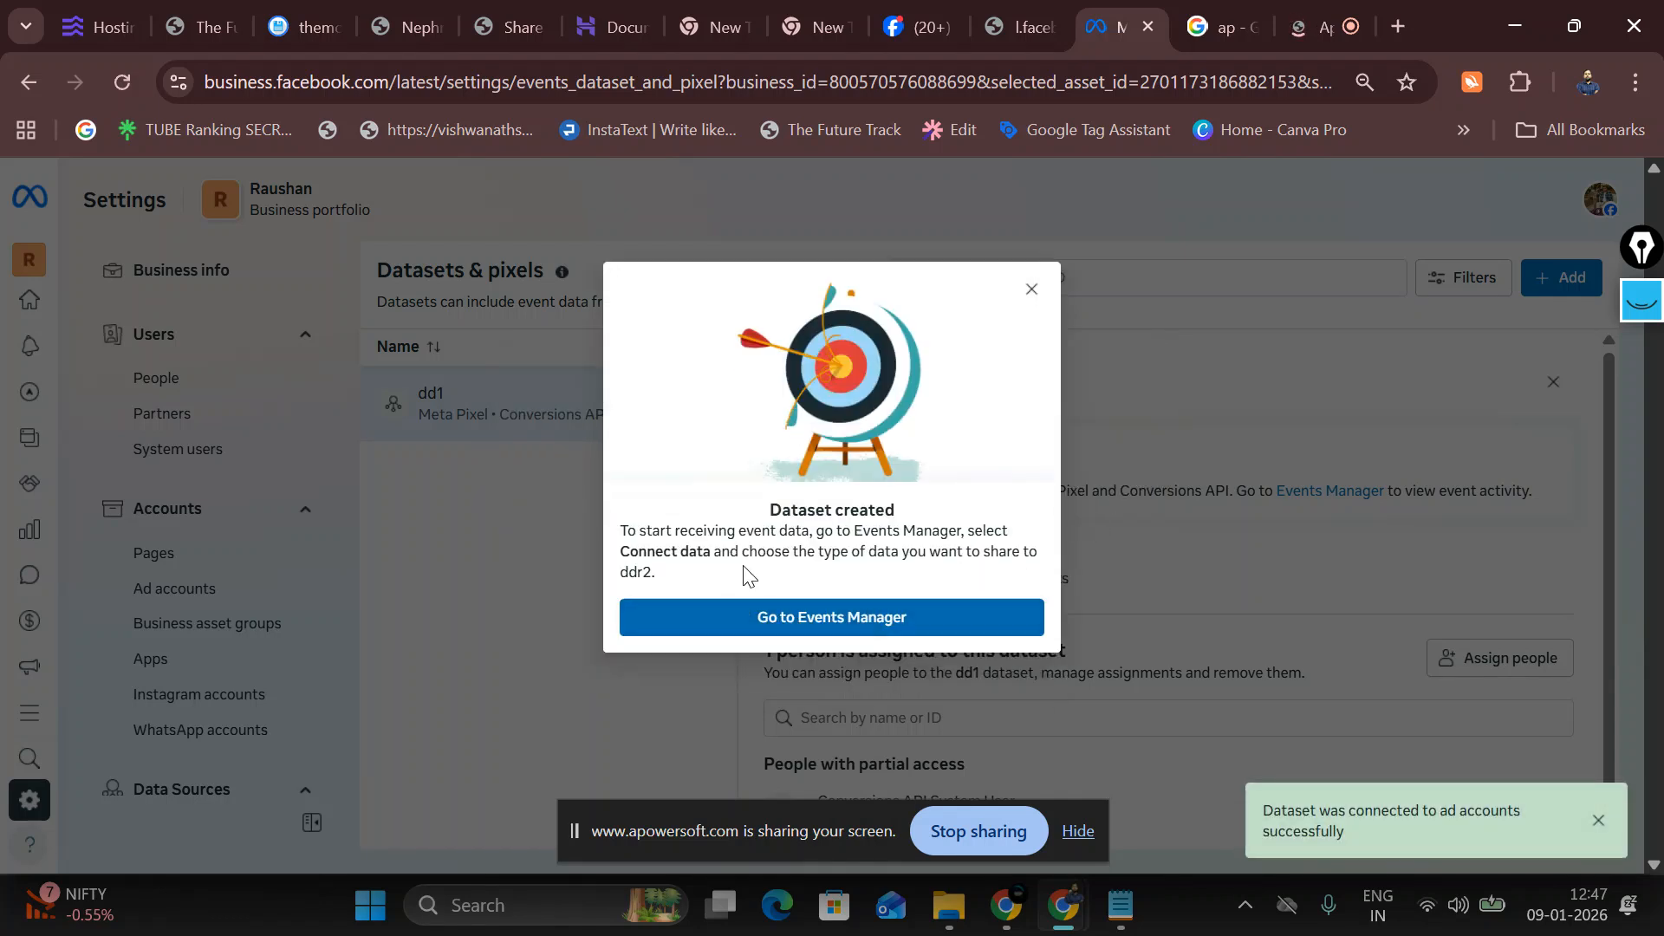
pyautogui.click(811, 620)
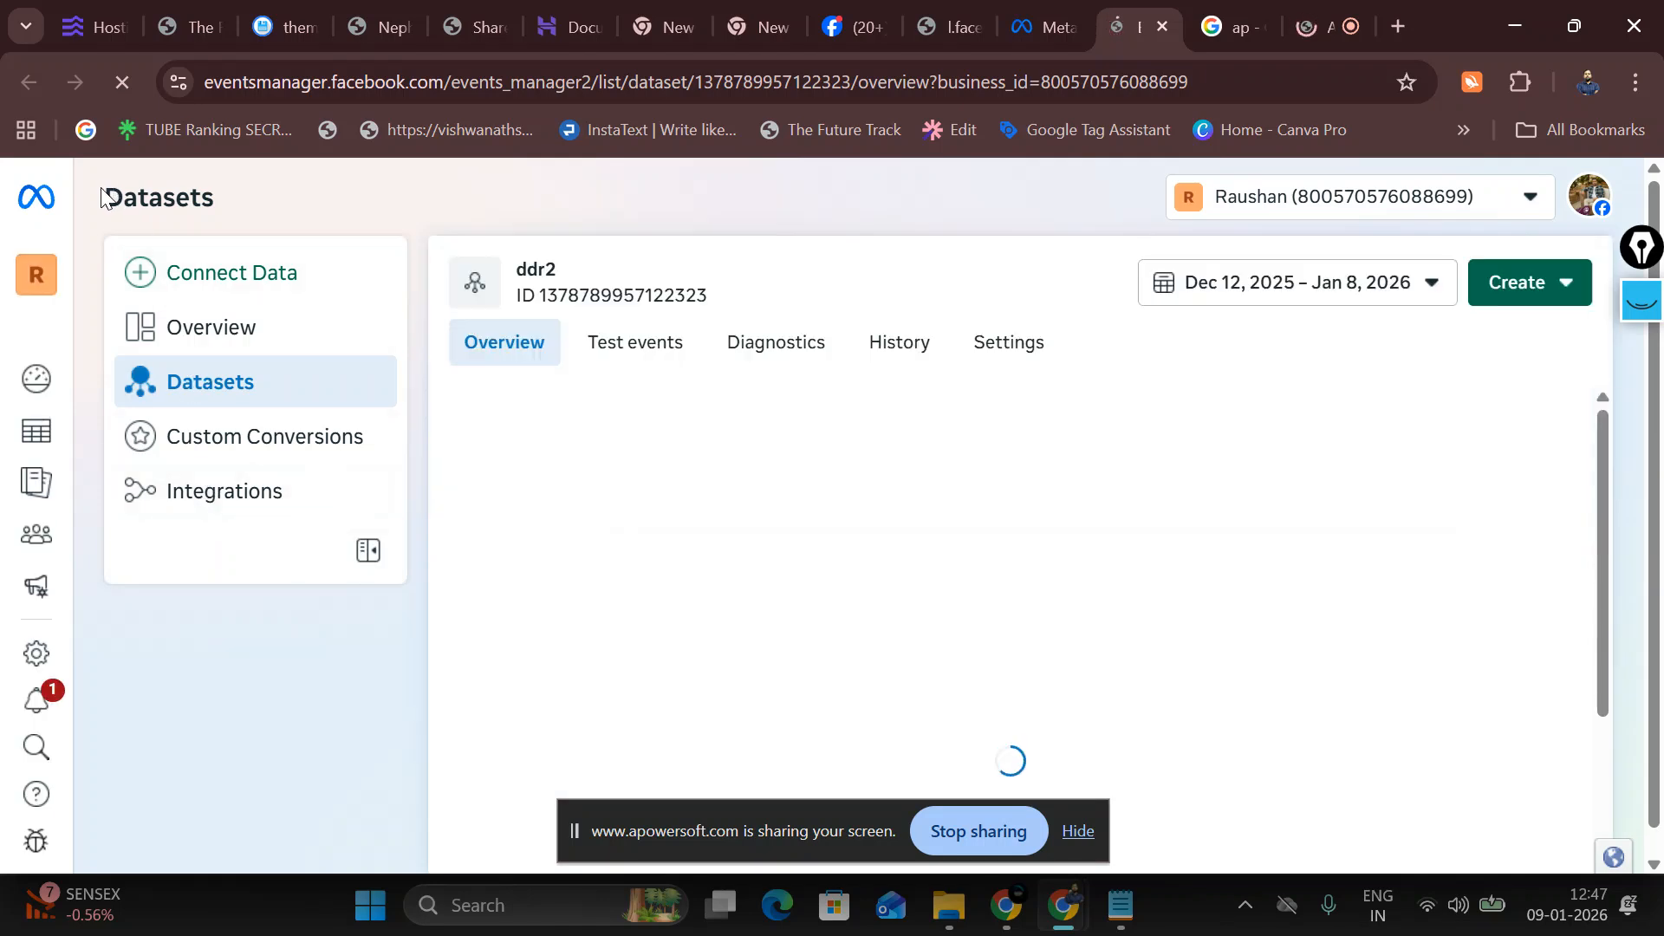
# Step: Review ddr2's Conversions API, Meta Pixel, app and spreadsheet cards, then choose Connect Data
pyautogui.moveTo(98, 199); pyautogui.dragTo(218, 199)
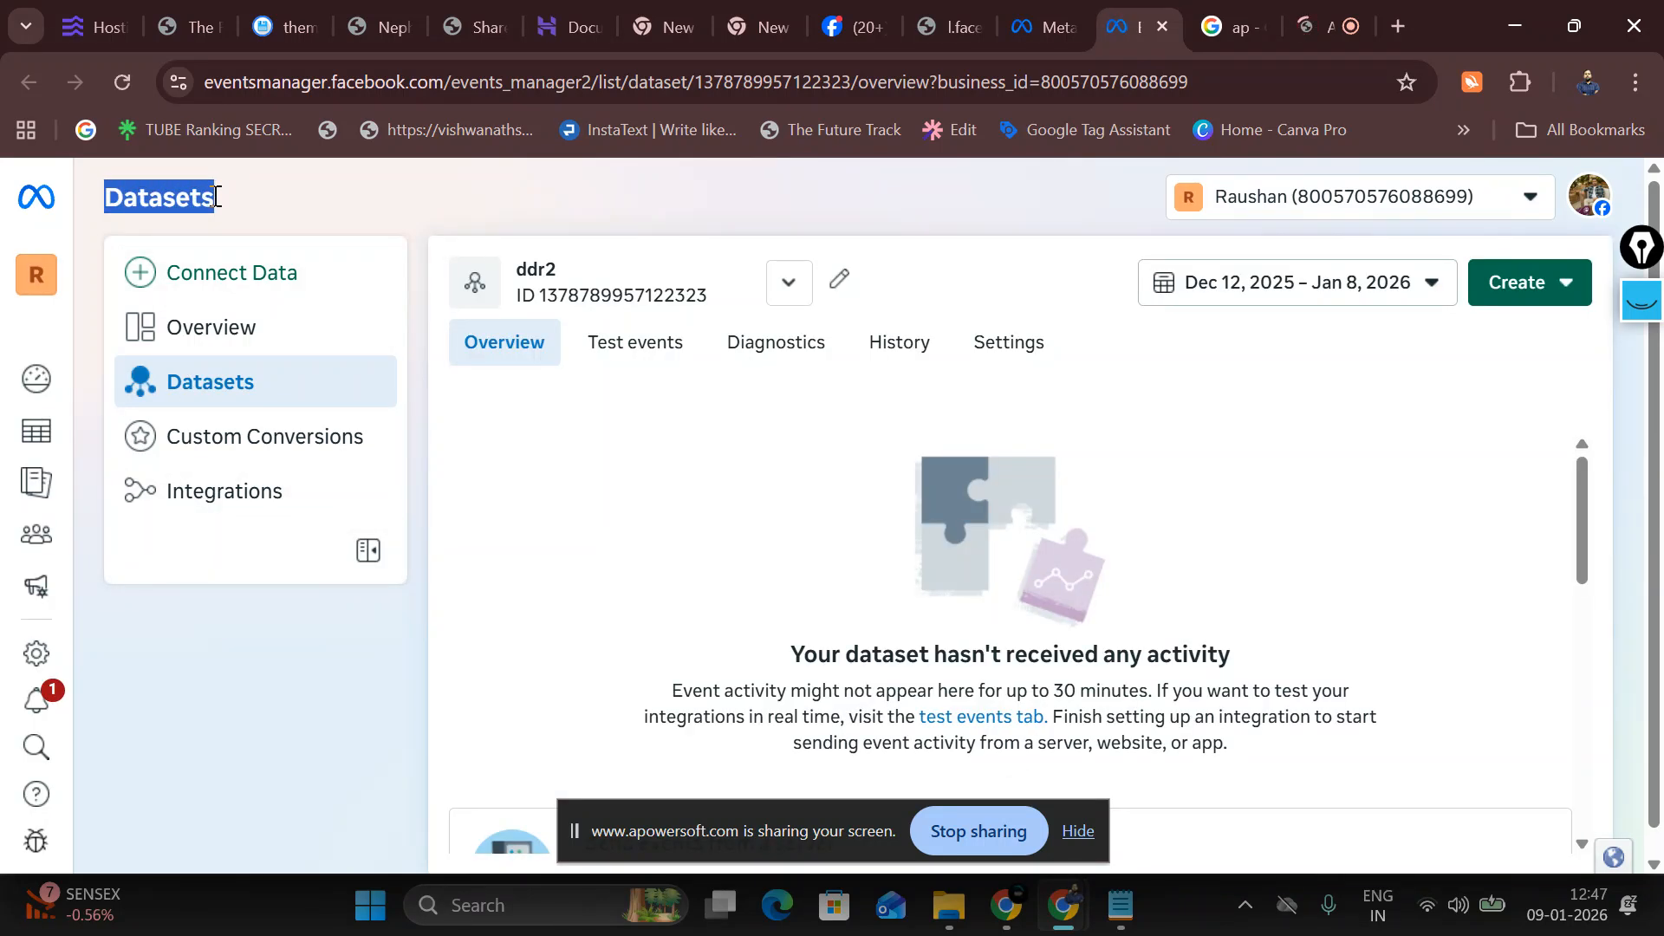
pyautogui.click(1078, 831)
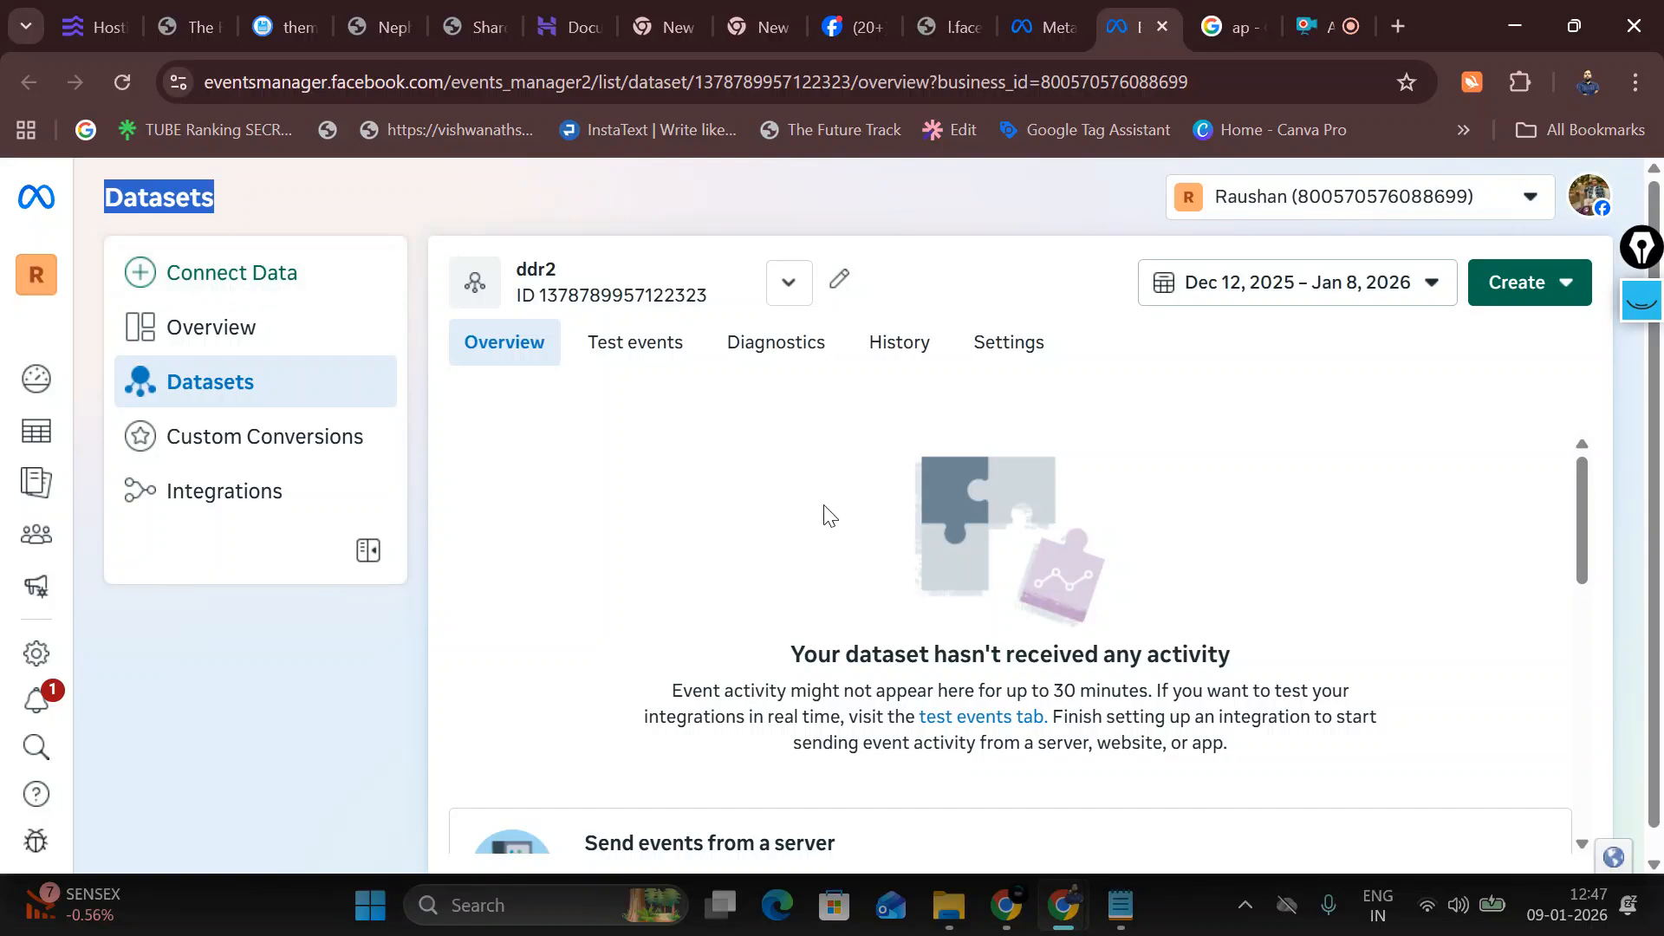
pyautogui.scroll(-7, 902, 688)
pyautogui.scroll(4, 902, 702)
pyautogui.scroll(1, 902, 703)
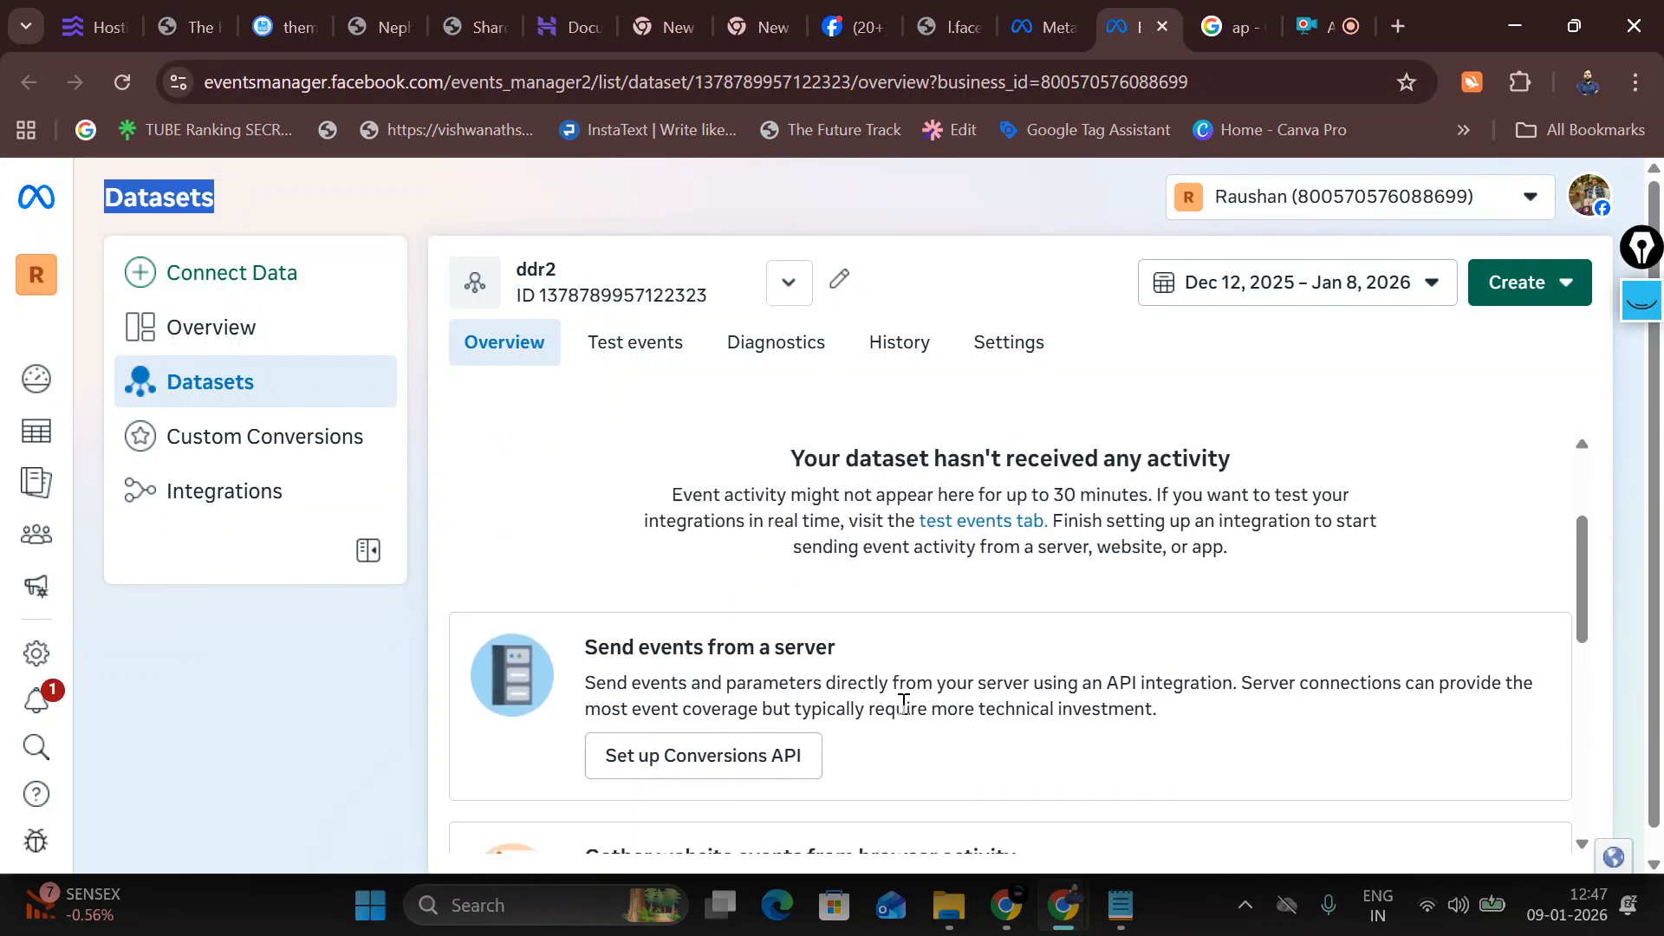
pyautogui.scroll(-3, 836, 733)
pyautogui.scroll(2, 679, 656)
pyautogui.scroll(2, 679, 656)
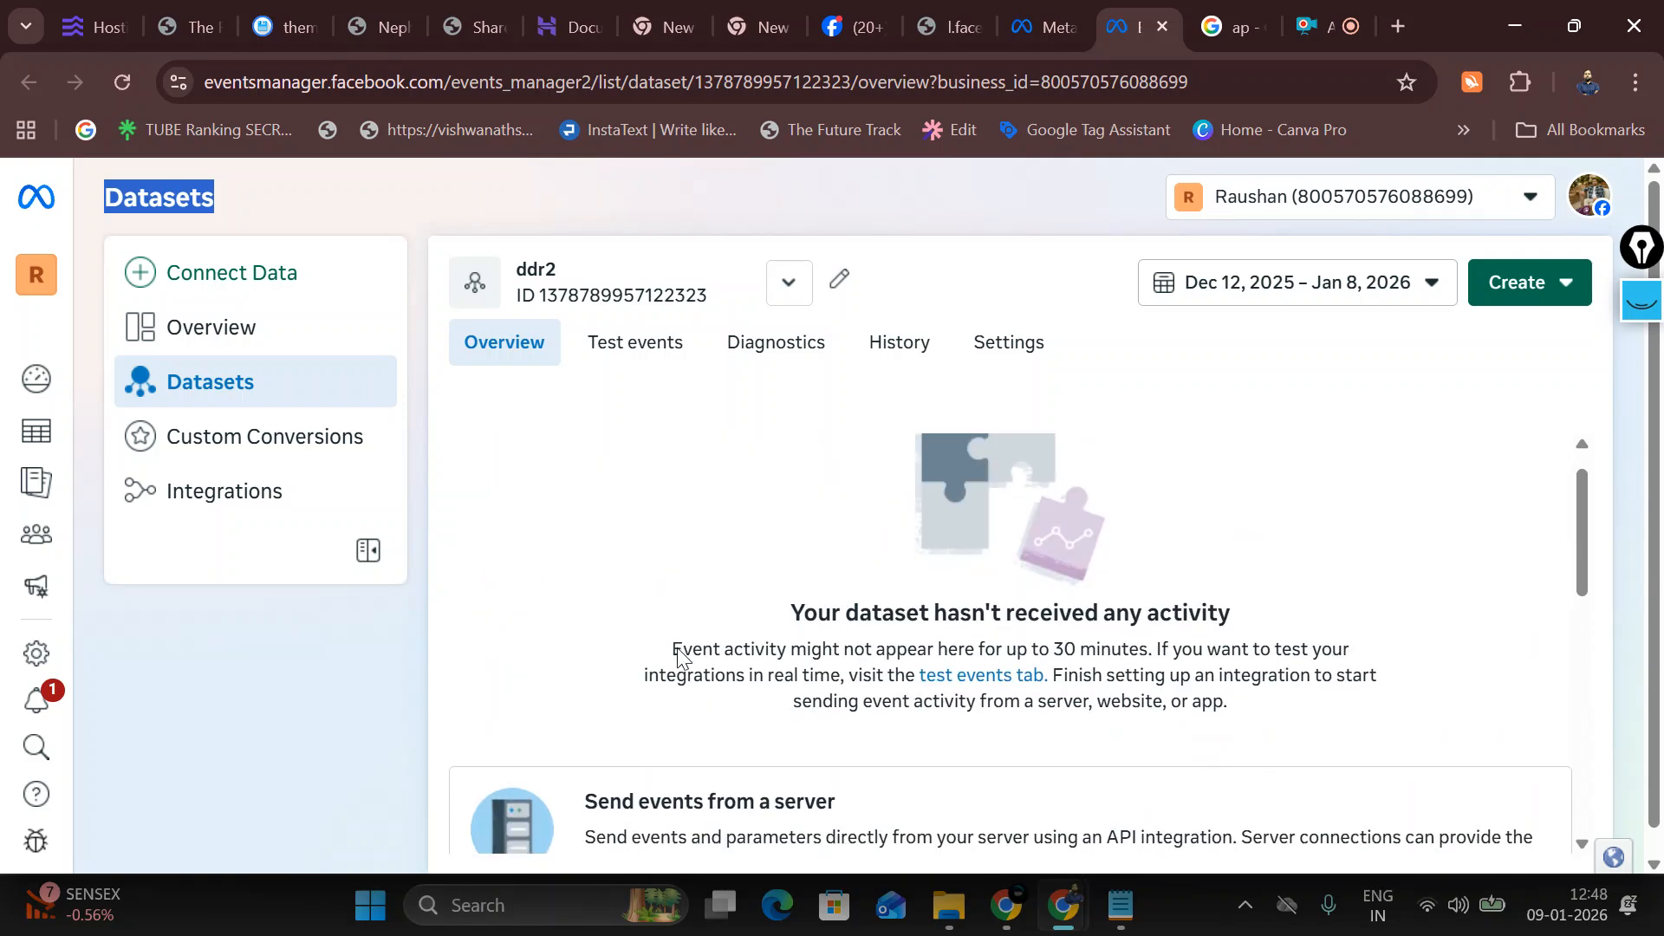
pyautogui.scroll(-7, 676, 654)
pyautogui.scroll(1, 665, 645)
pyautogui.scroll(1, 664, 646)
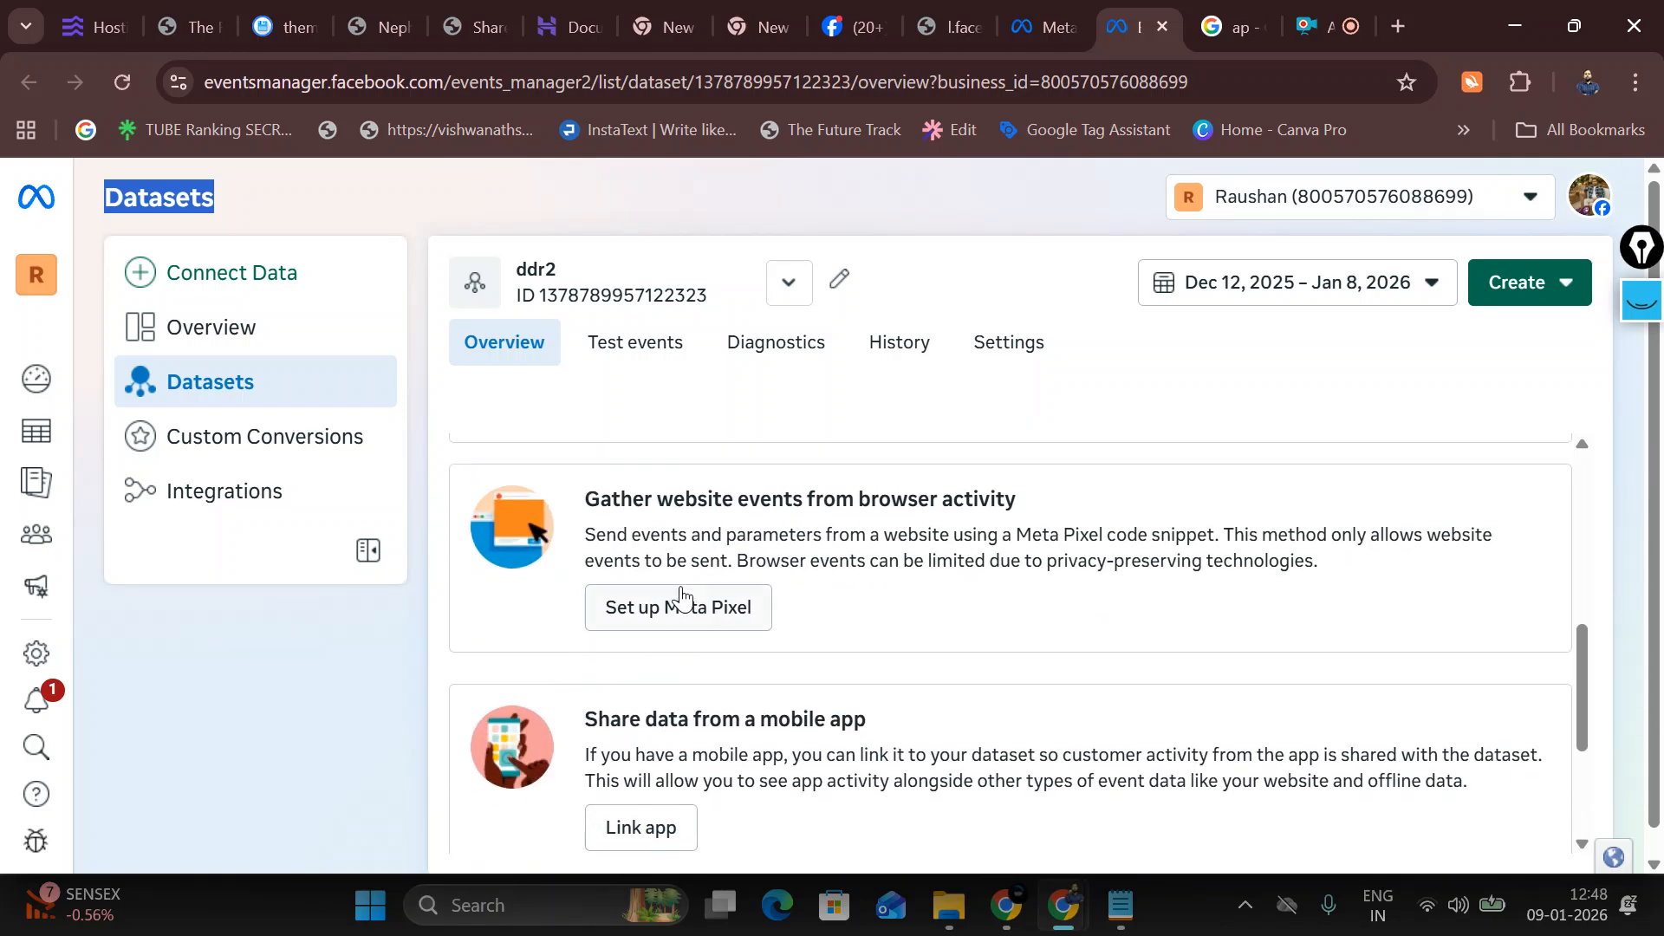
pyautogui.scroll(-3, 914, 572)
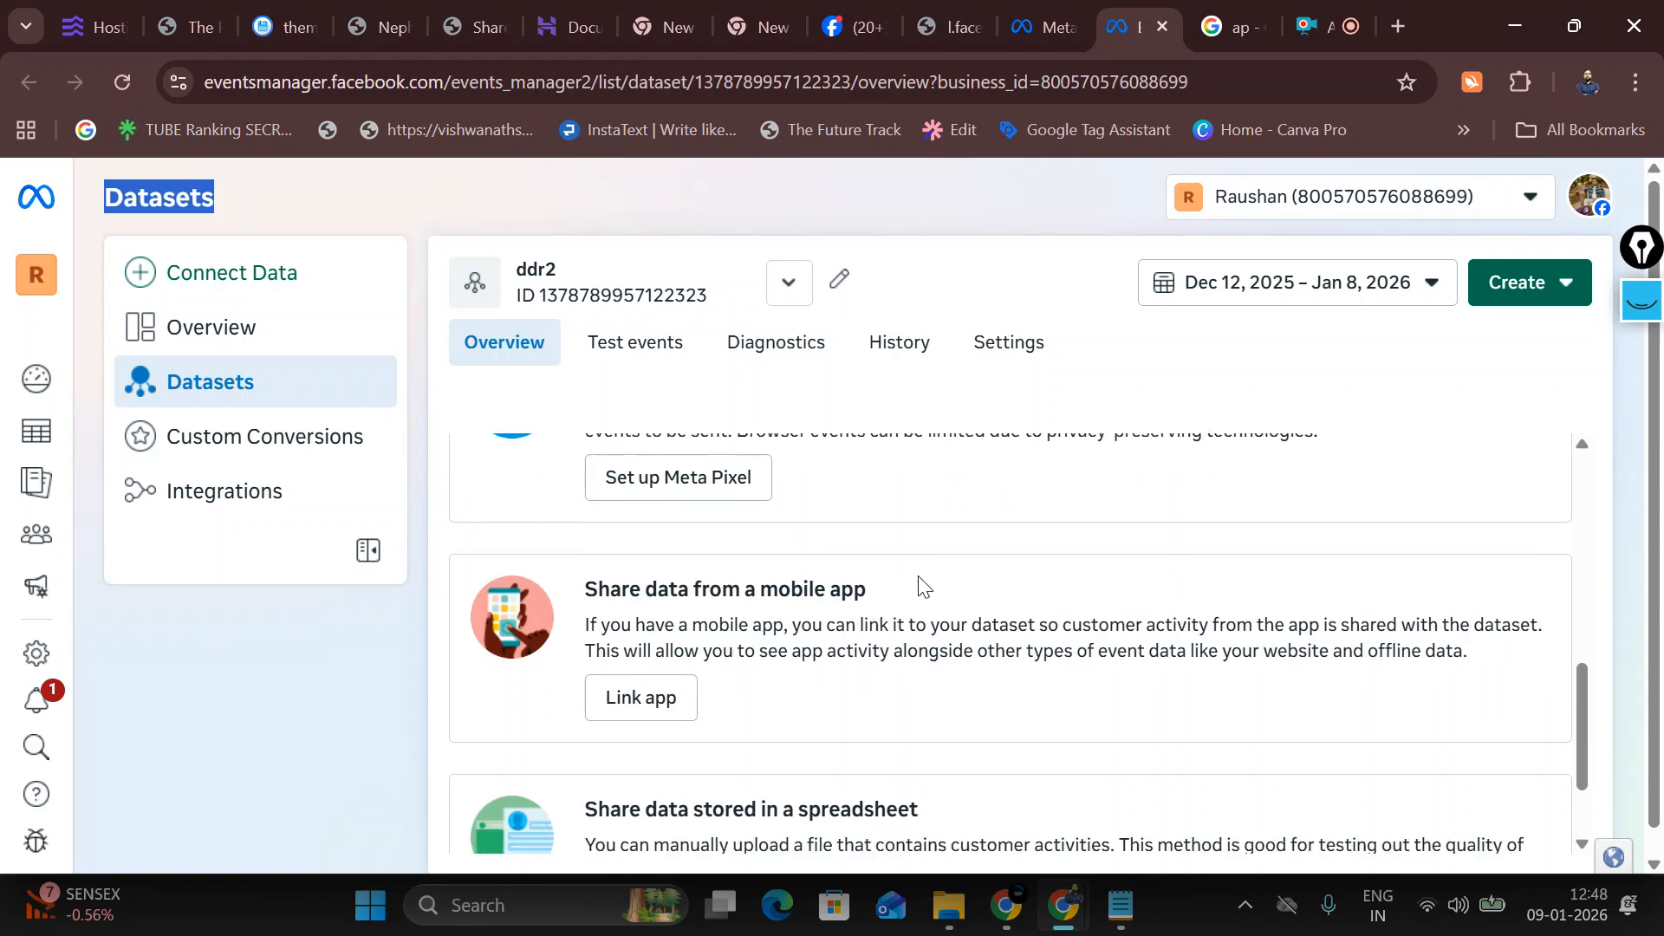
pyautogui.scroll(4, 919, 598)
pyautogui.scroll(3, 921, 606)
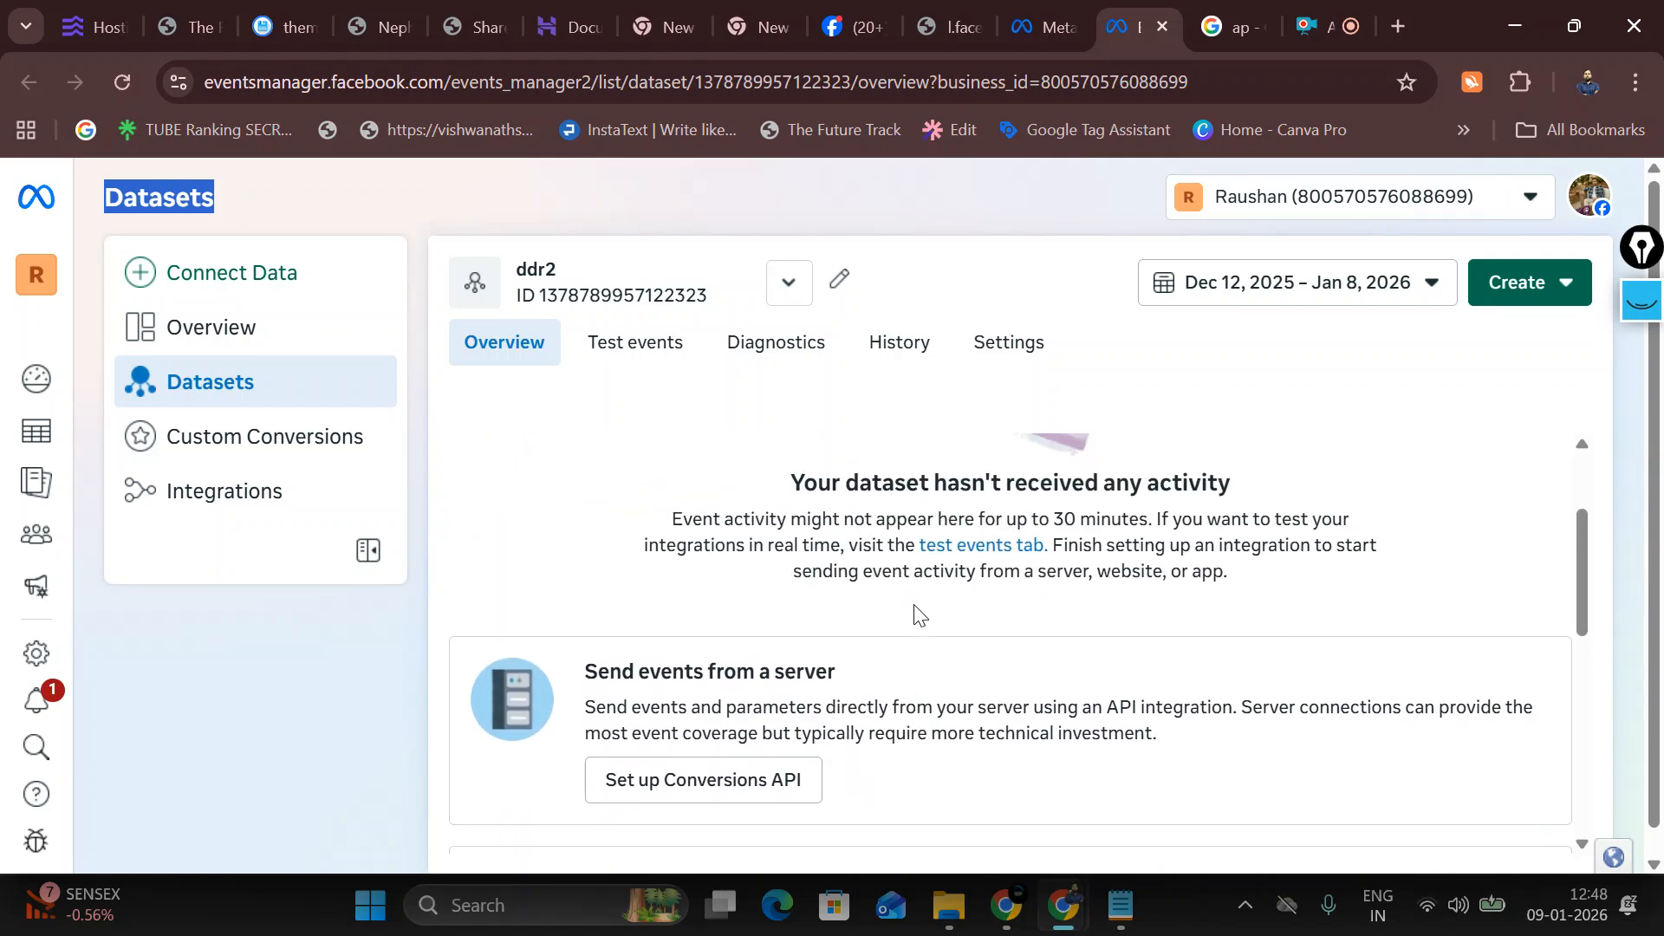
pyautogui.scroll(-6, 914, 611)
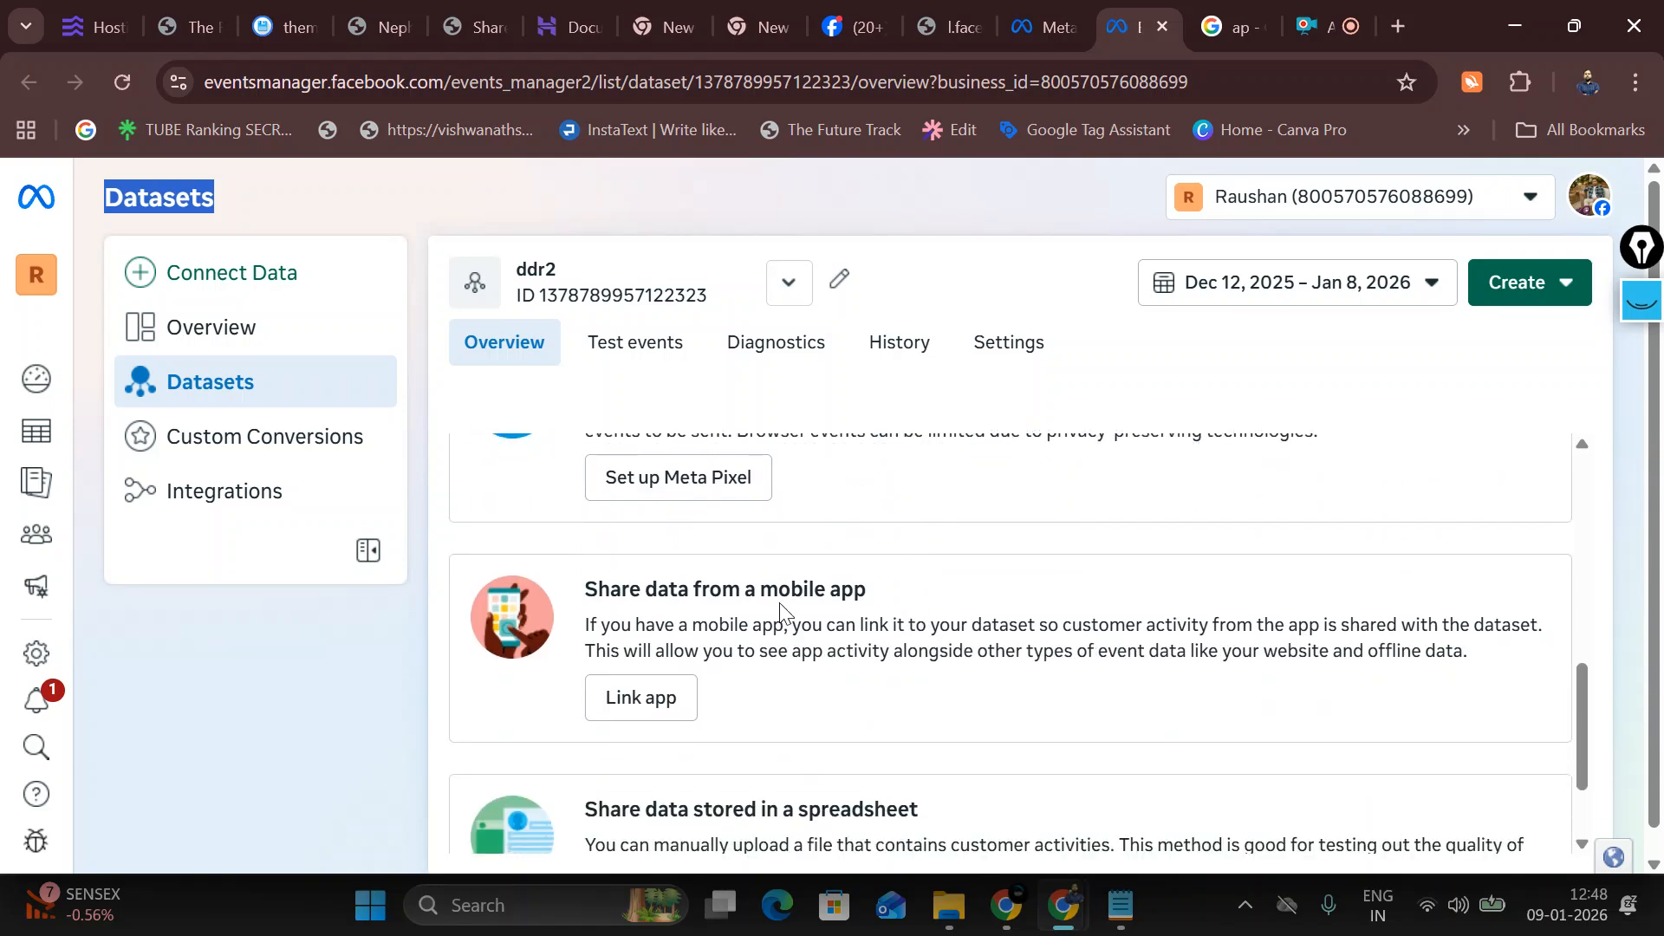
pyautogui.scroll(3, 780, 622)
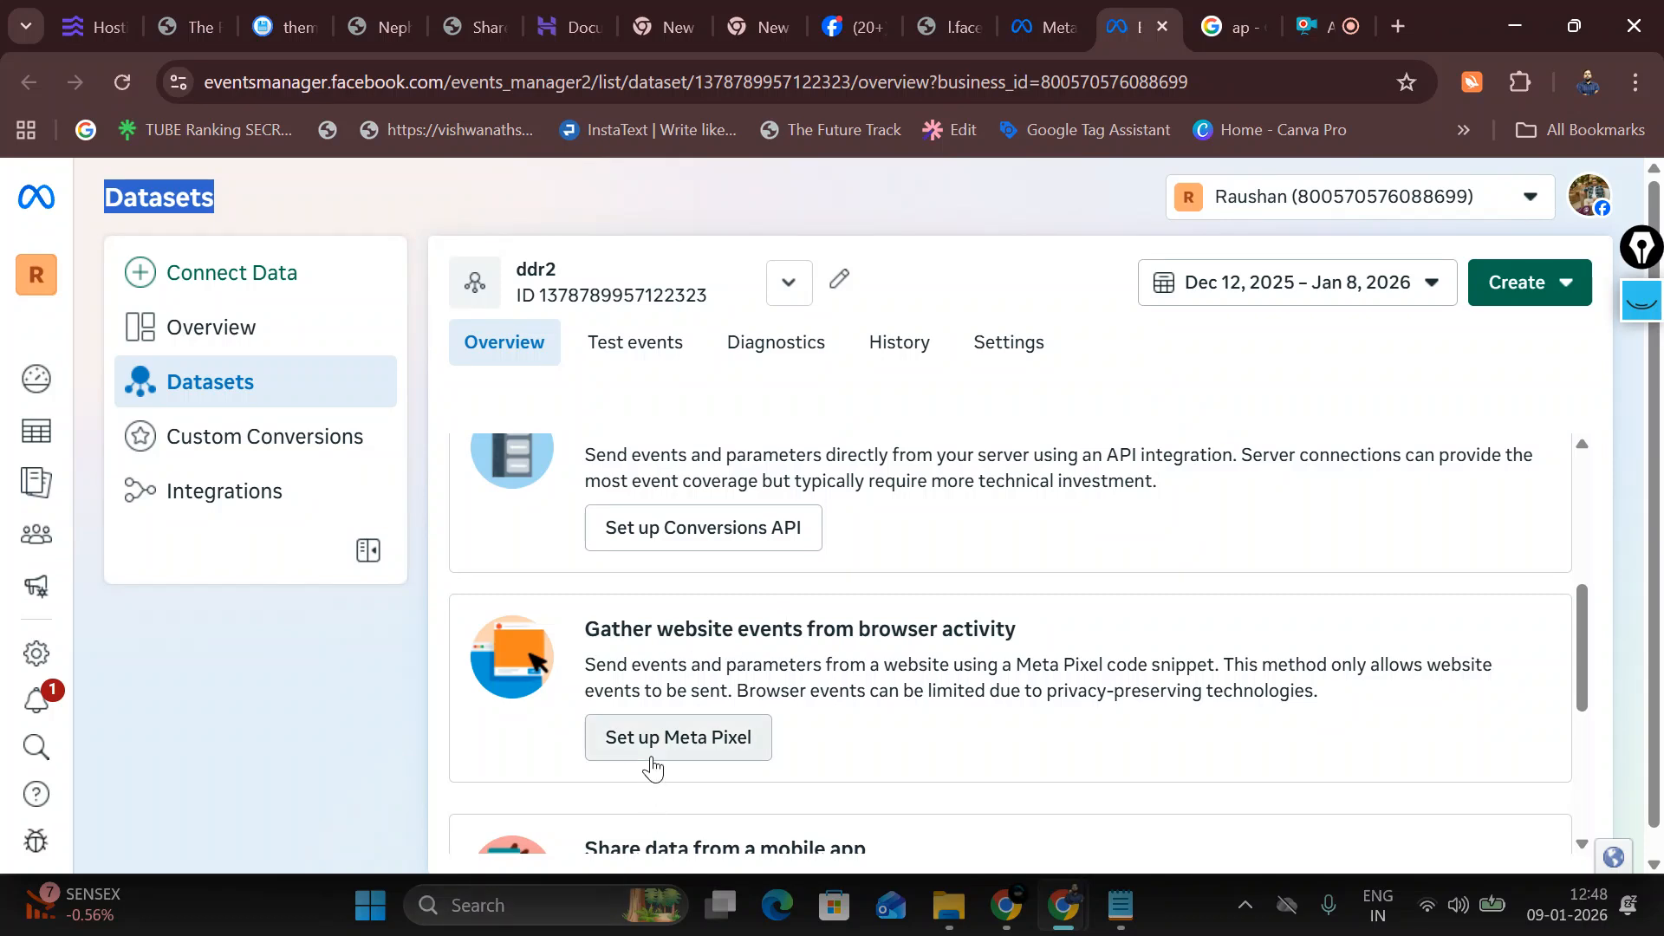
pyautogui.click(283, 300)
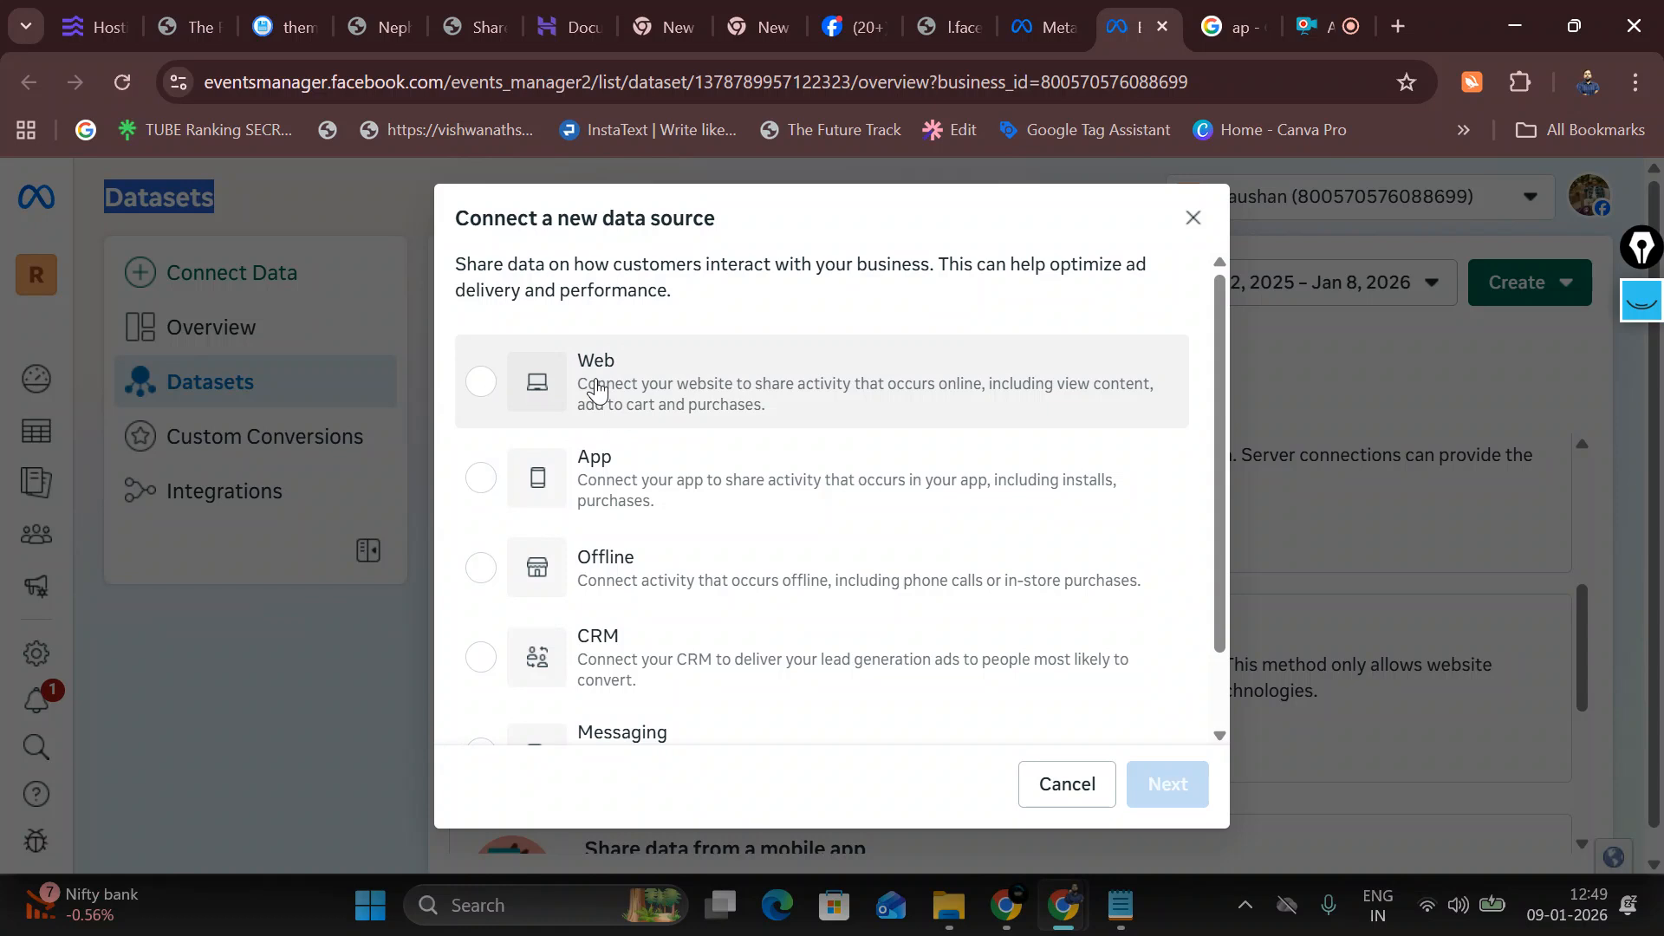
# Step: Pick Web as the data source type and continue to the Connect your data dataset list
pyautogui.click(479, 383)
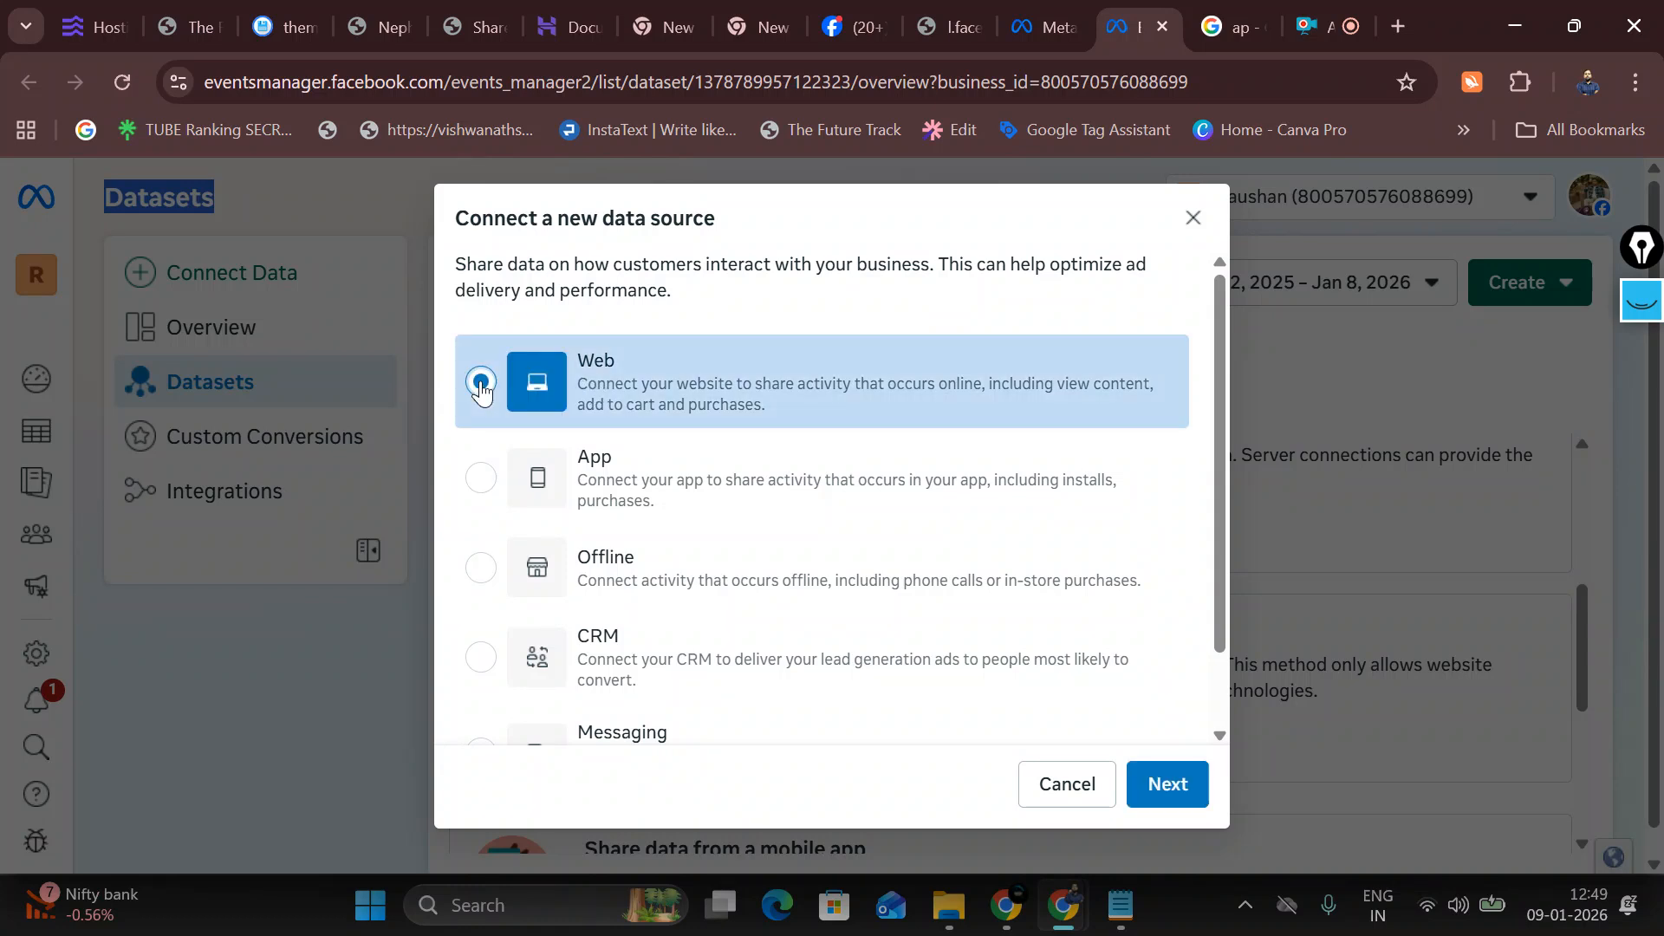
pyautogui.scroll(-1, 958, 541)
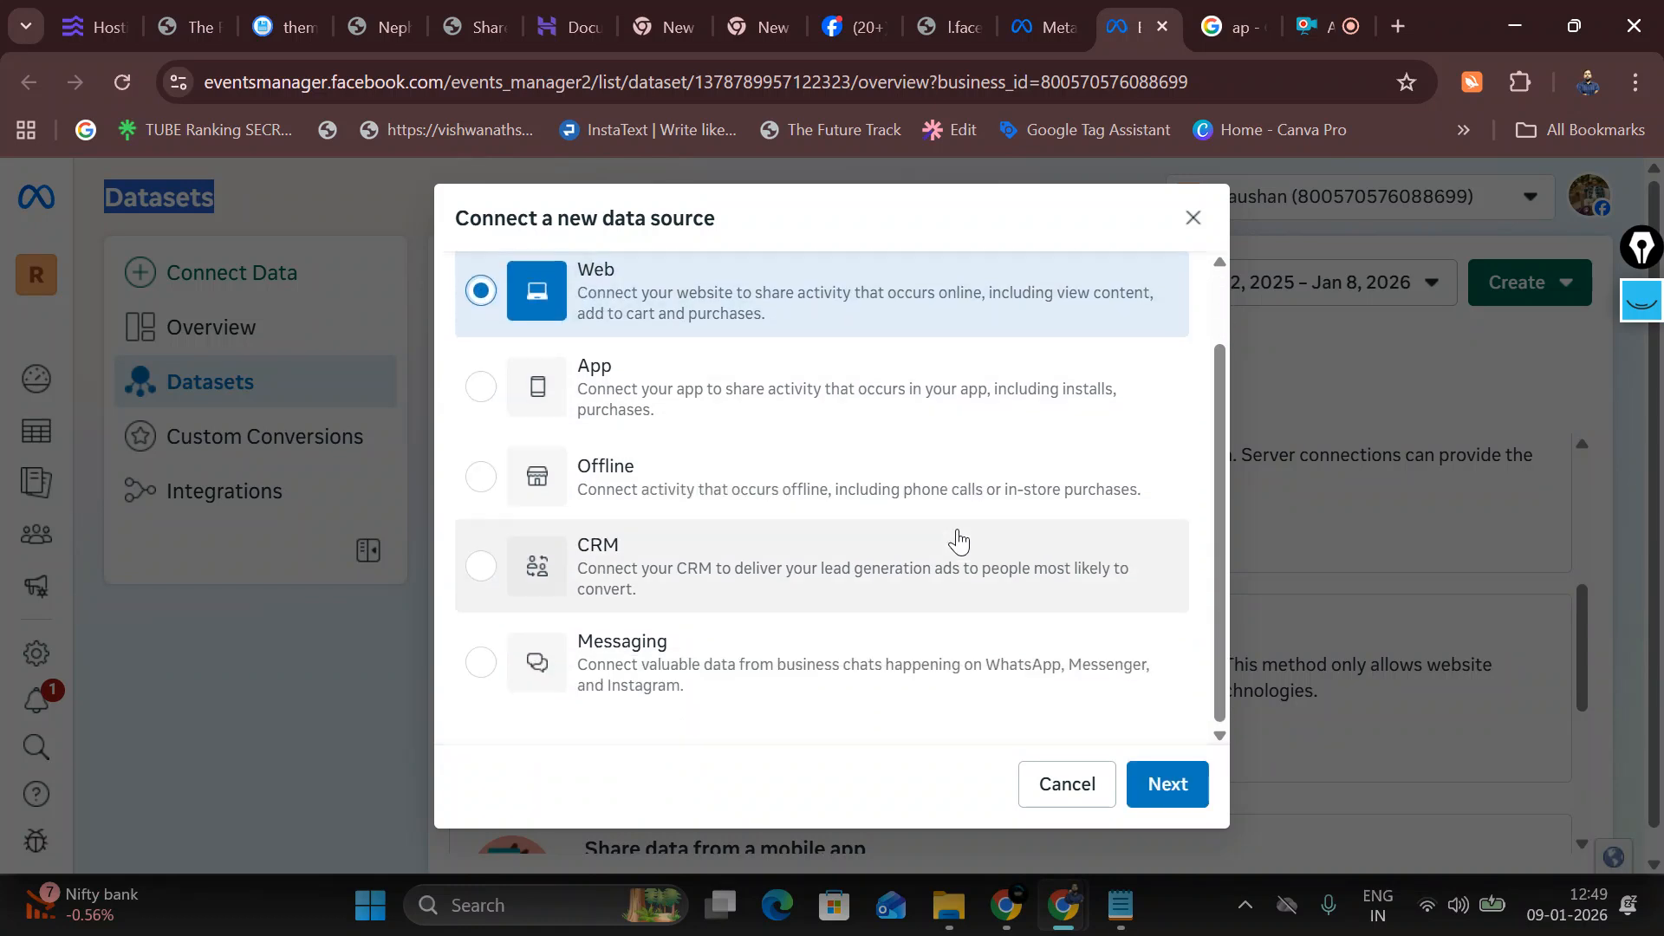
pyautogui.click(1167, 784)
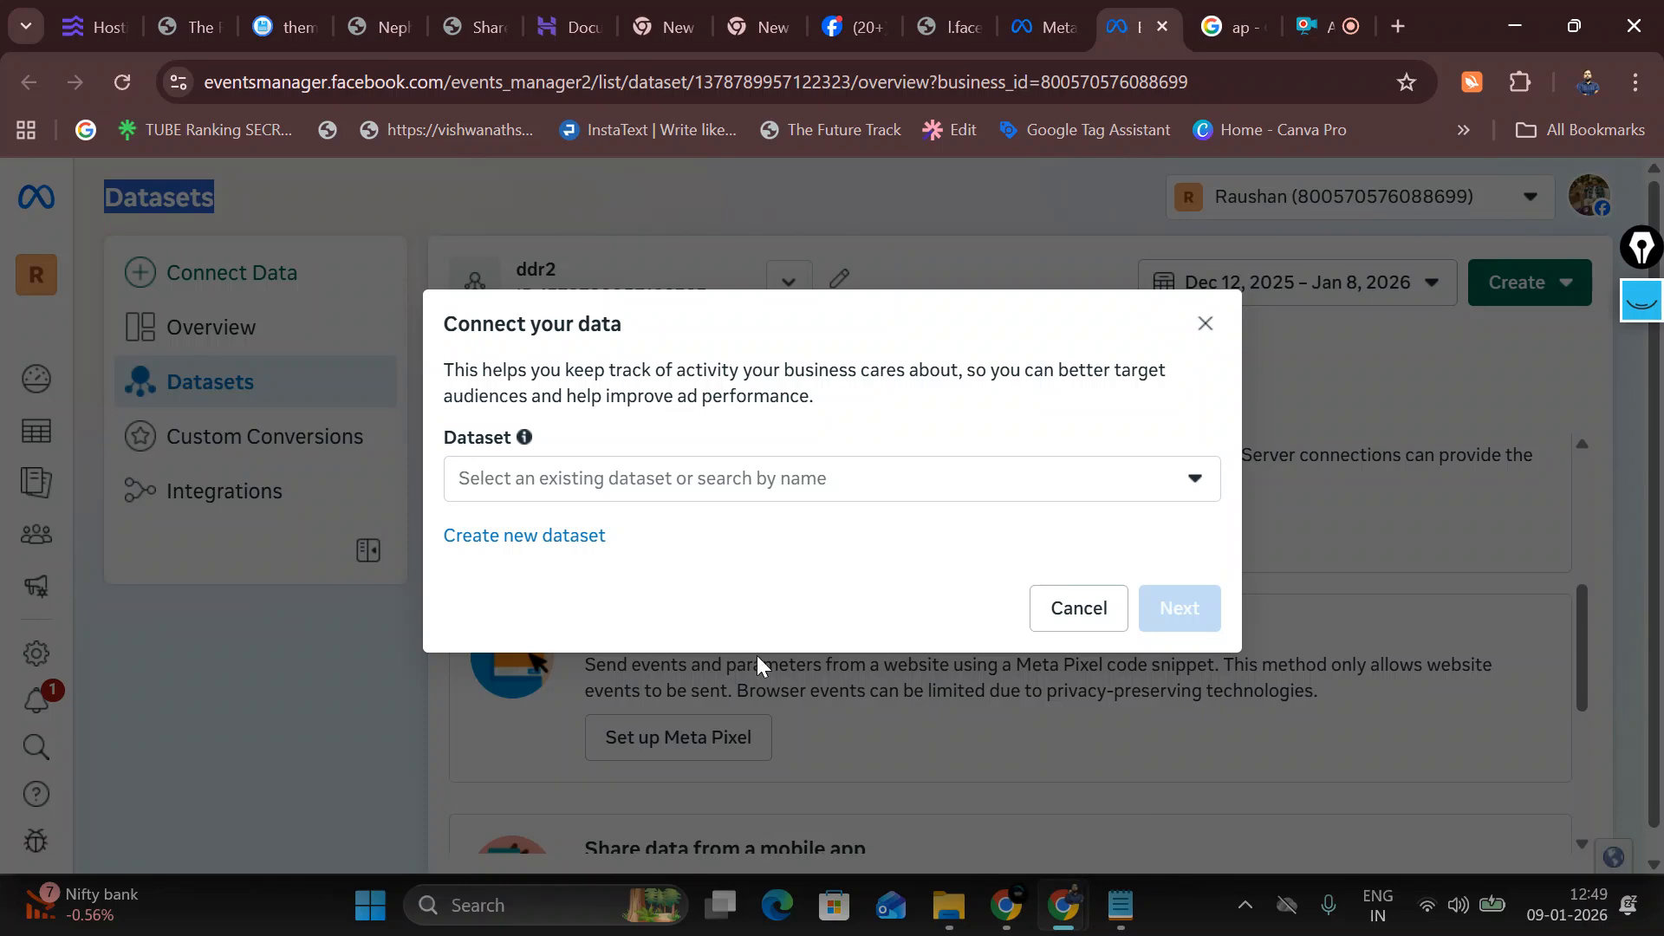
pyautogui.click(594, 492)
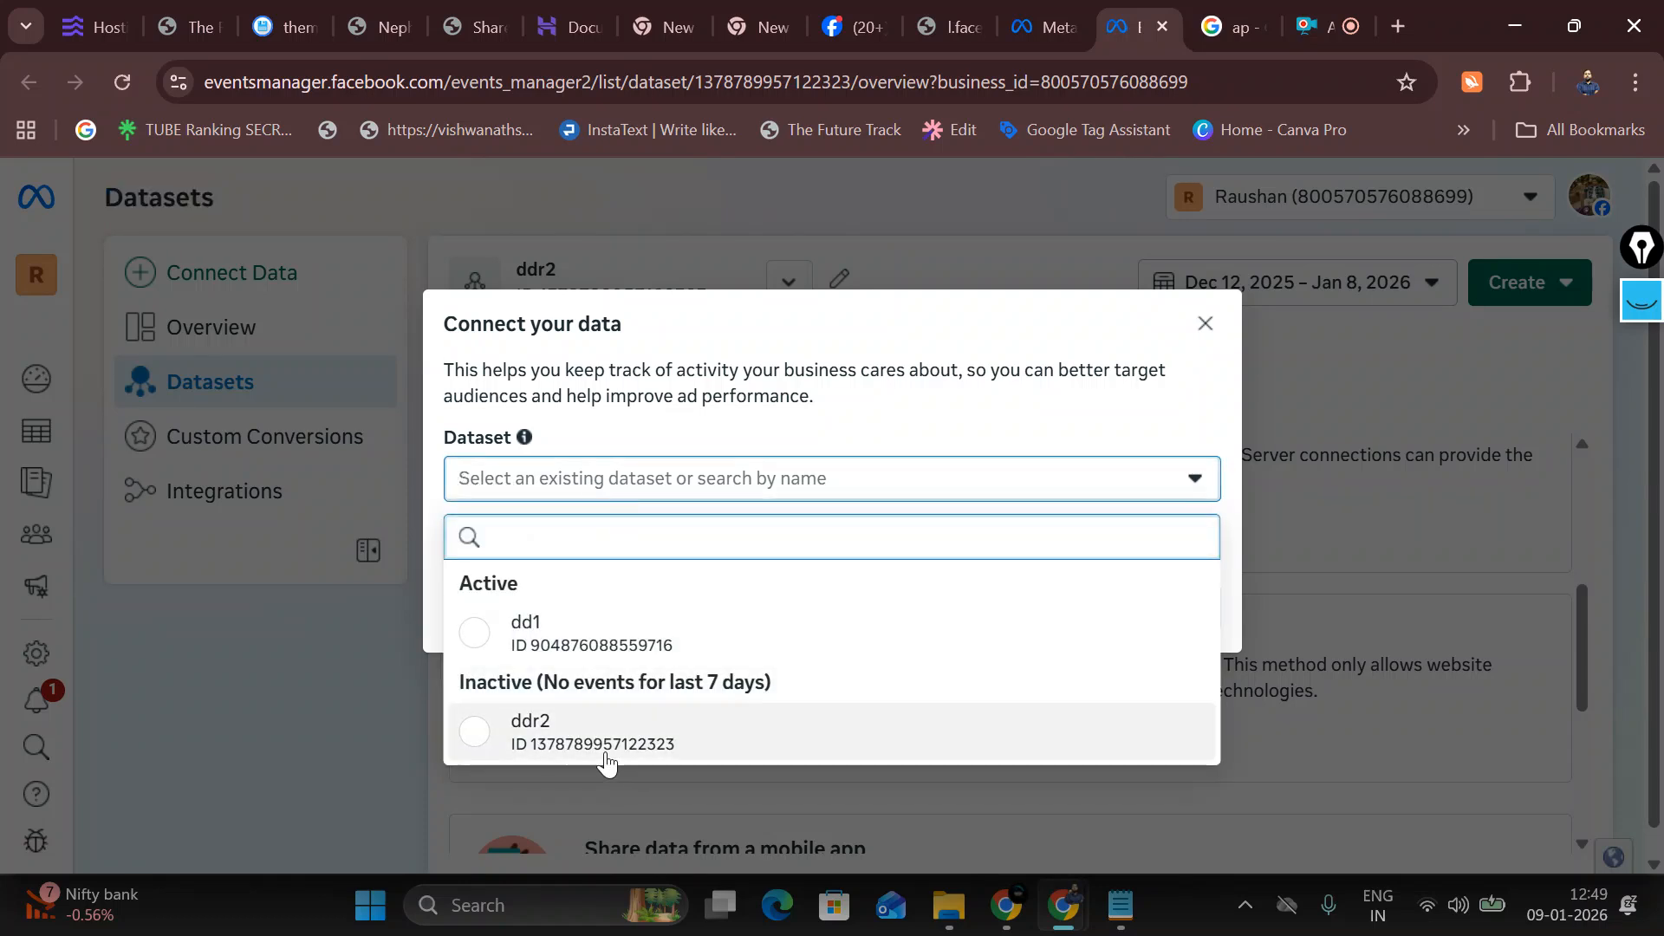
# Step: Select the ddr2 dataset and continue to the setup options
pyautogui.click(610, 752)
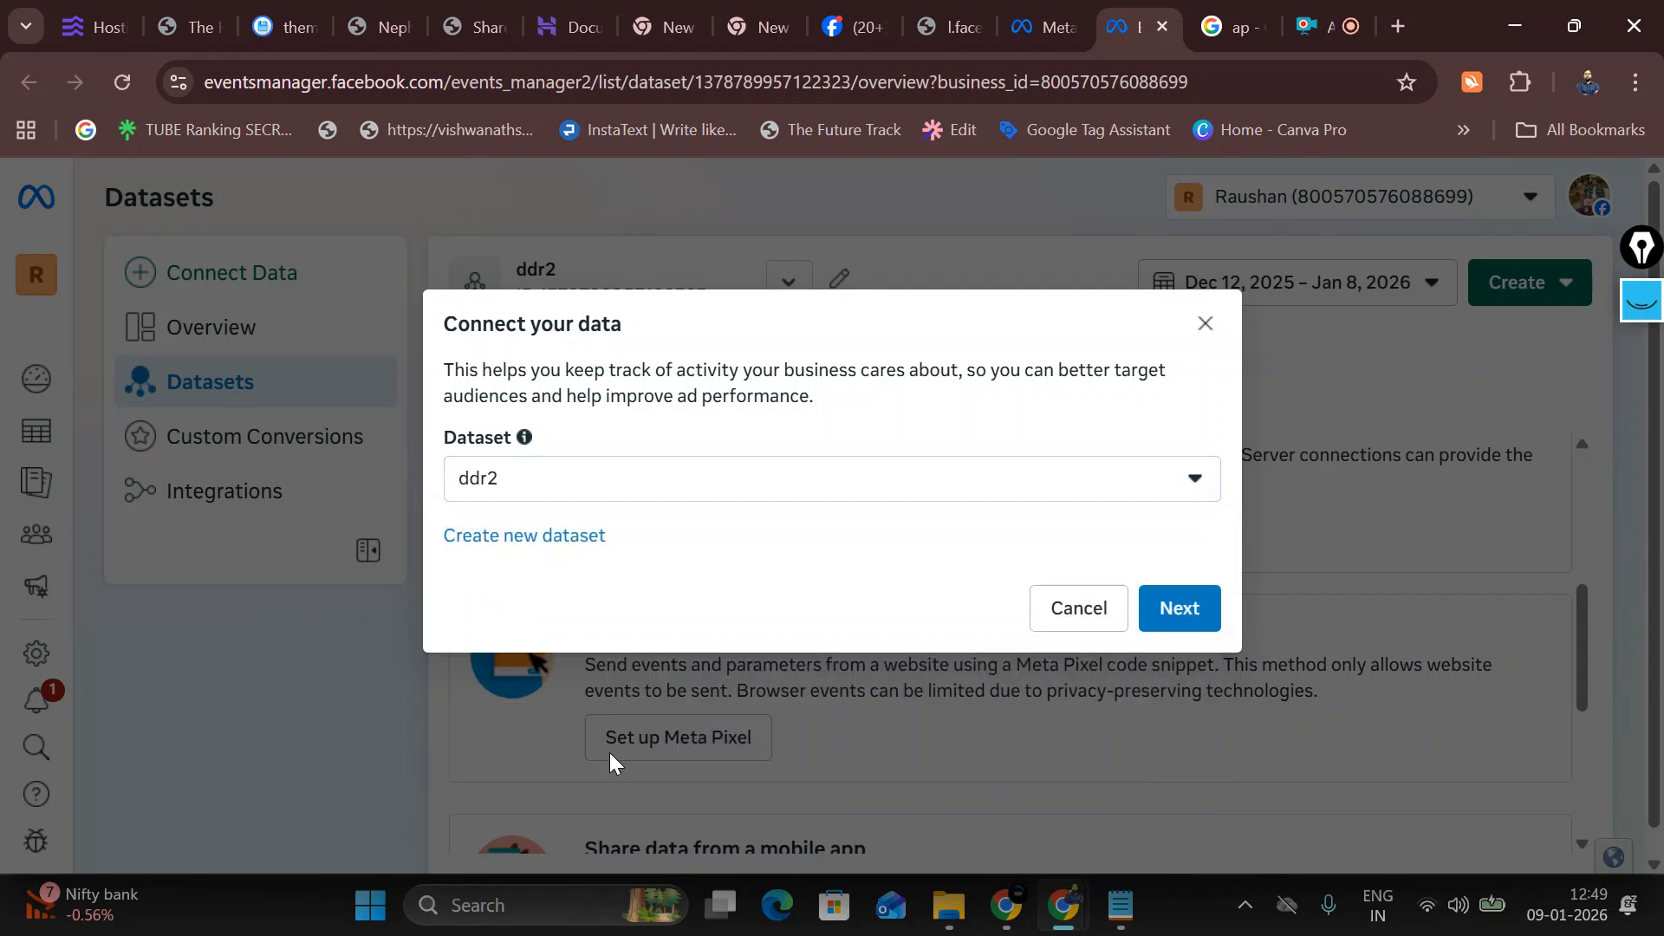
pyautogui.click(601, 482)
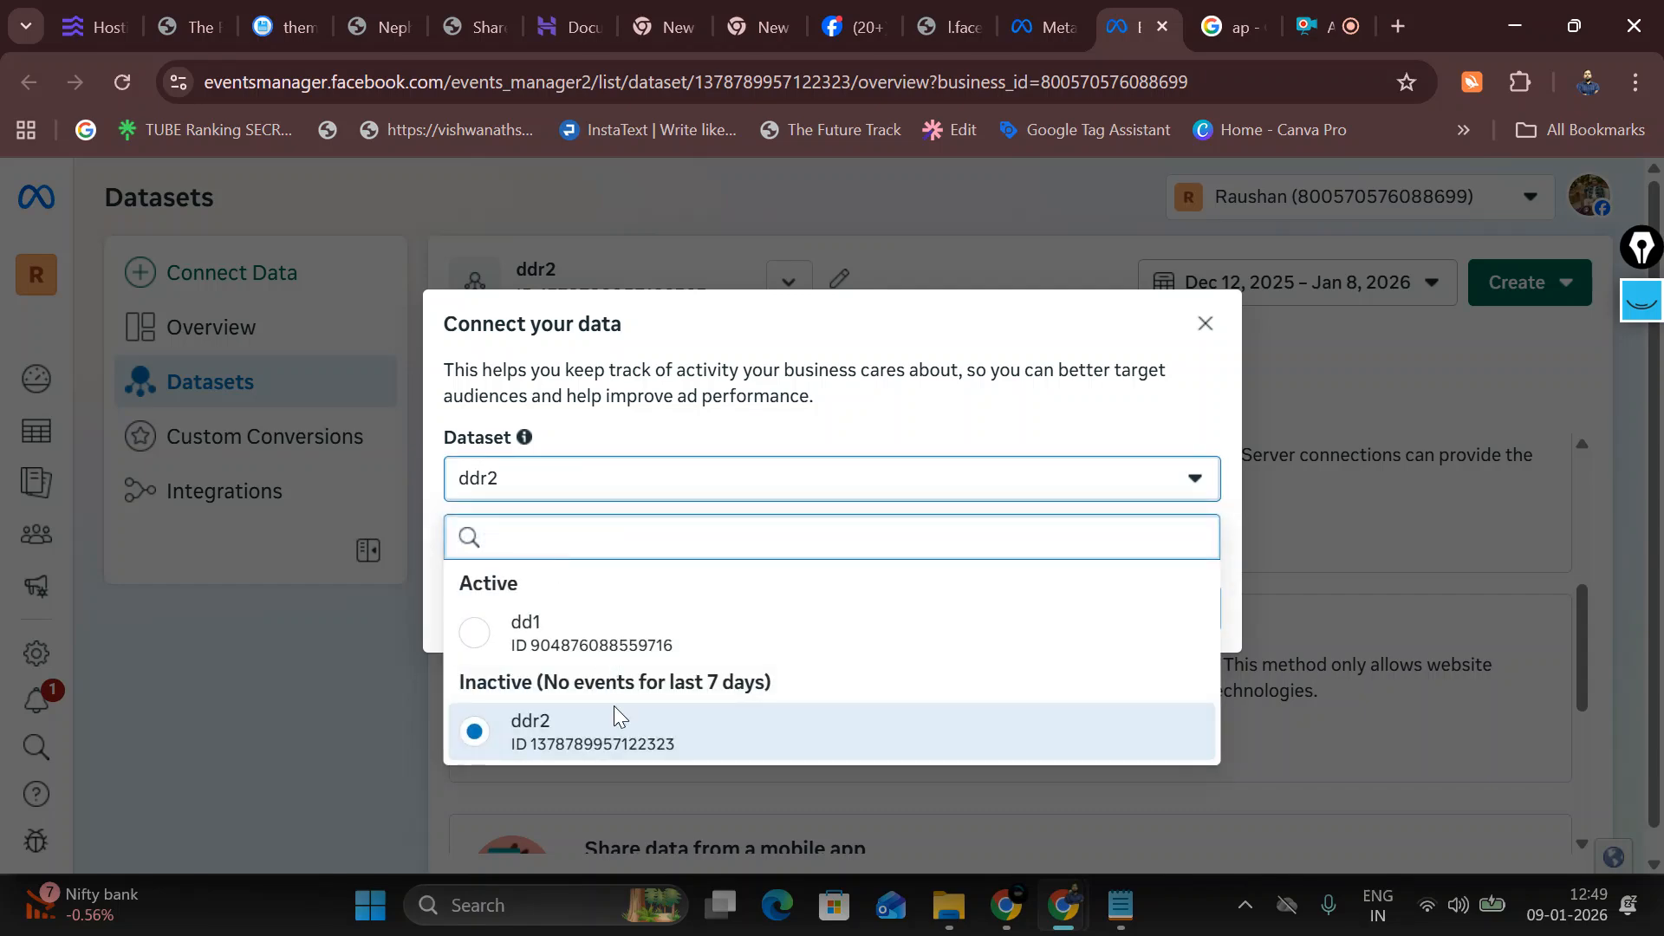
pyautogui.click(621, 761)
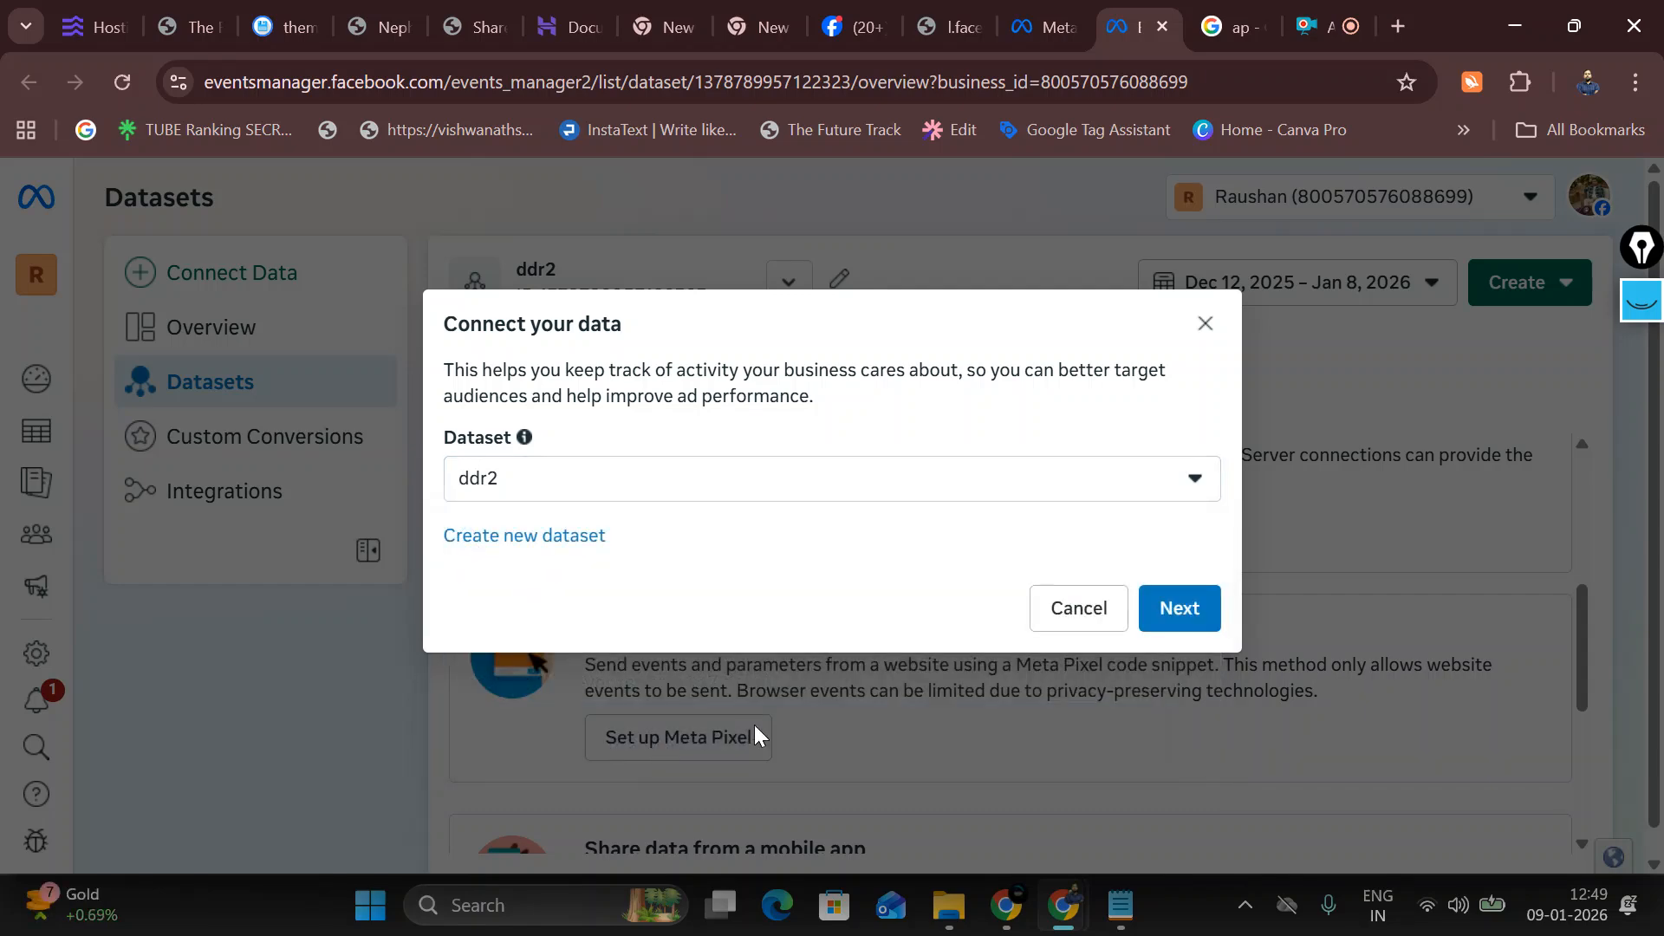
pyautogui.click(1210, 624)
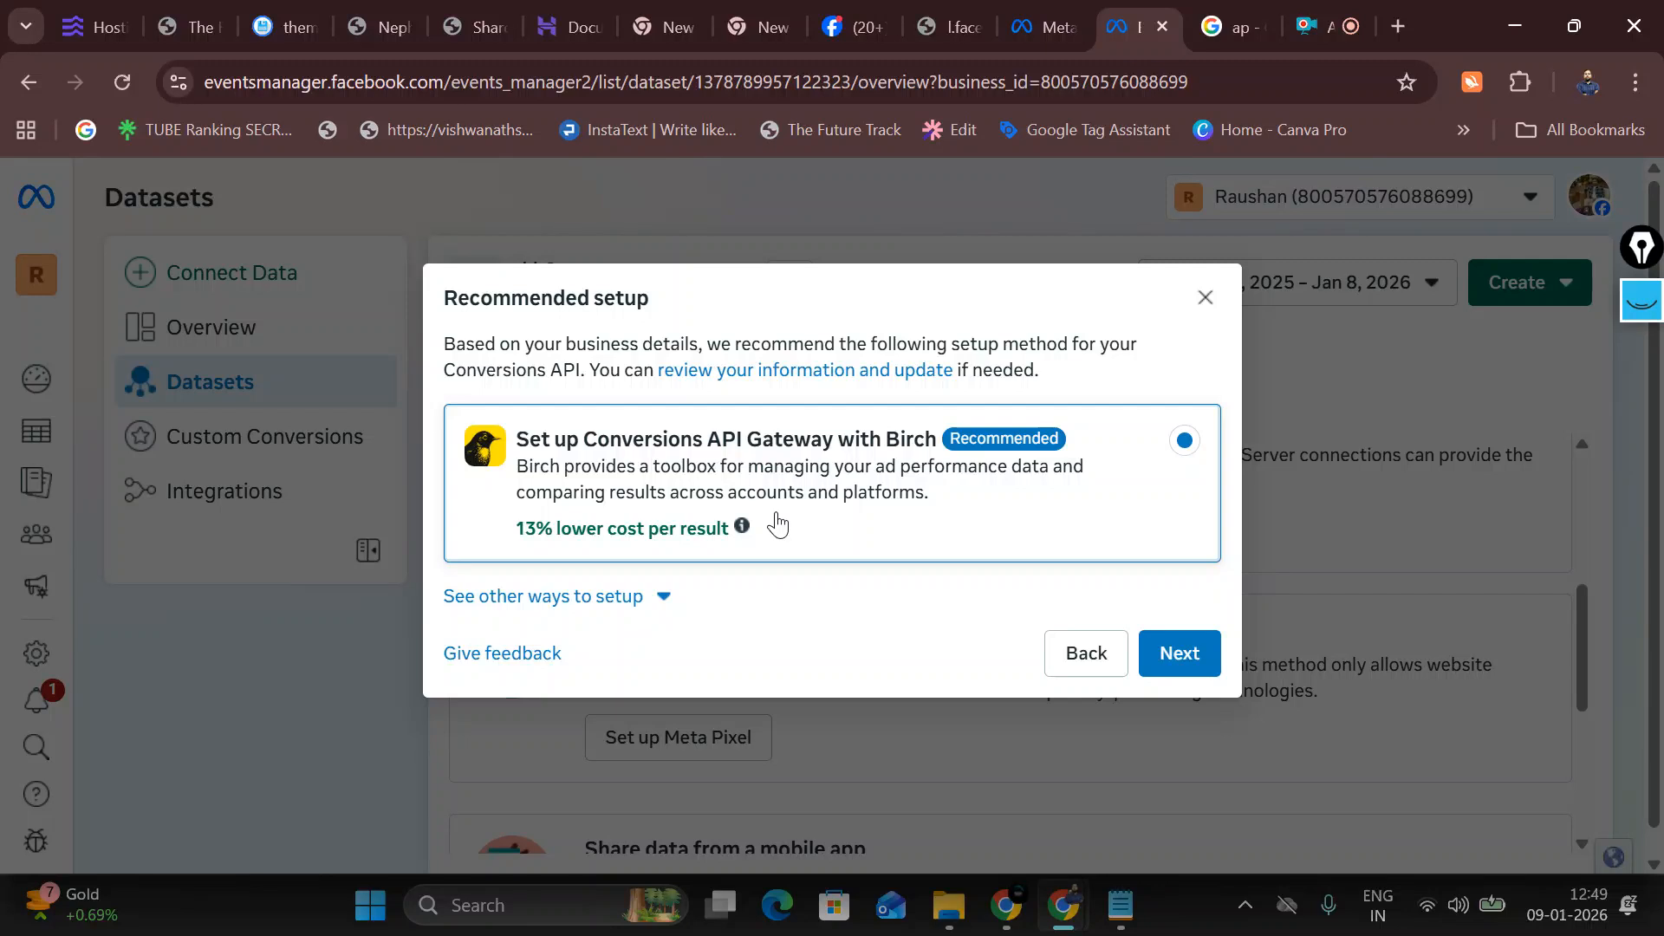
# Step: Choose the manual setup with Meta Pixel only to reach the Install Meta Pixel step
pyautogui.click(587, 596)
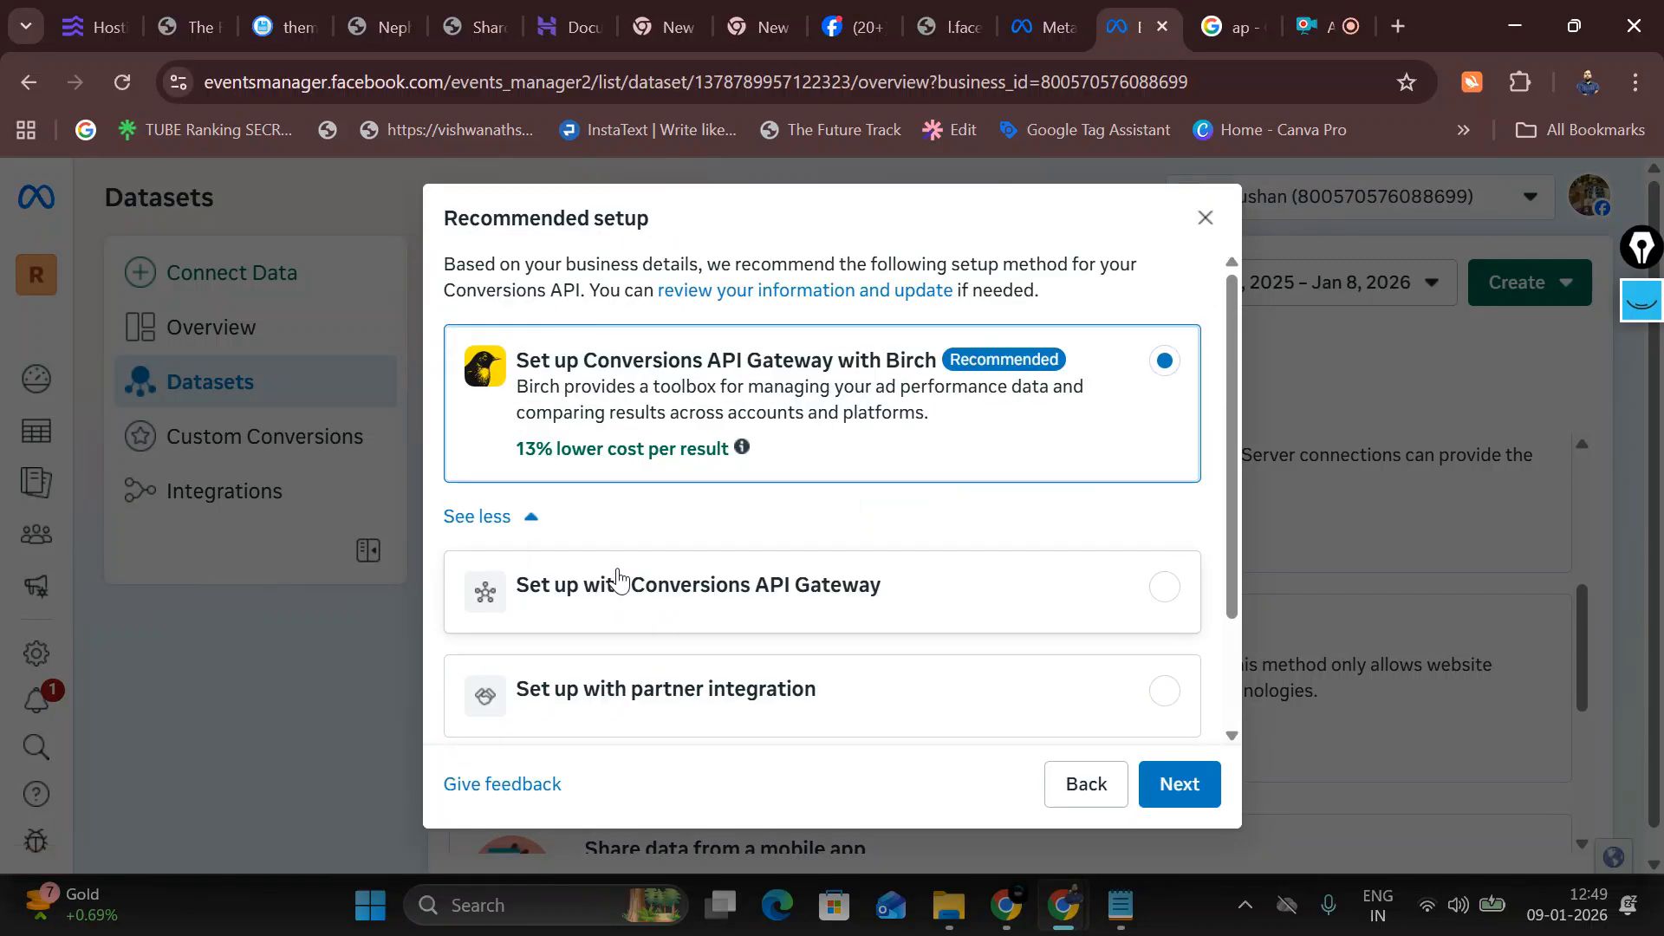
pyautogui.scroll(-2, 628, 602)
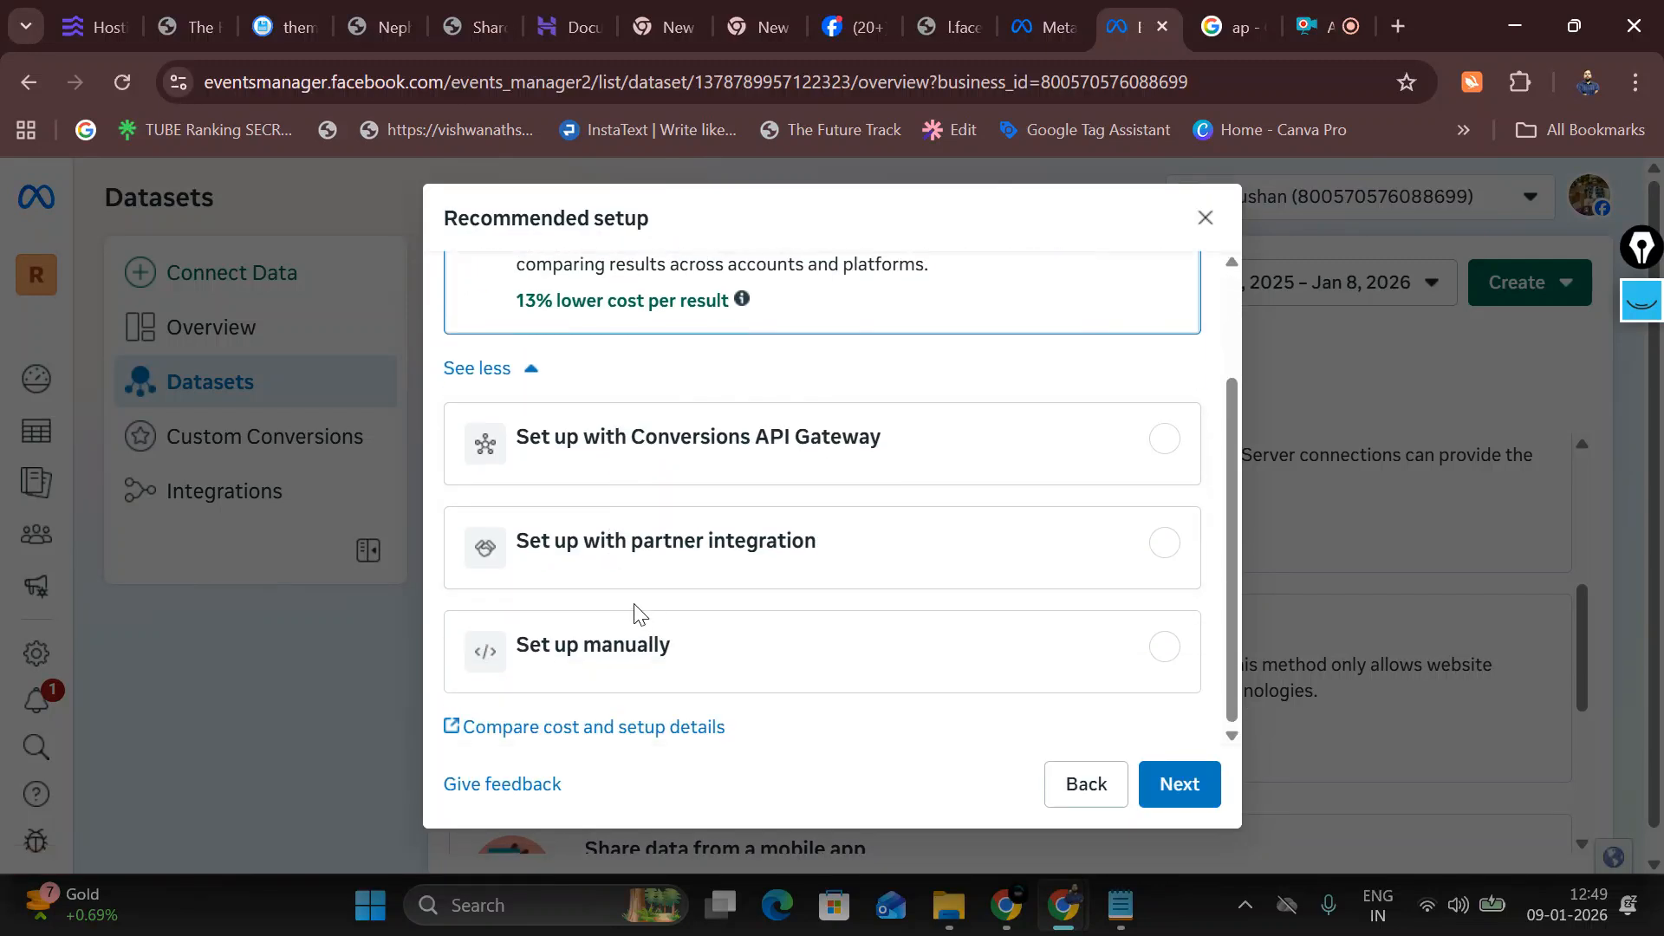
pyautogui.click(691, 685)
pyautogui.scroll(-1, 746, 674)
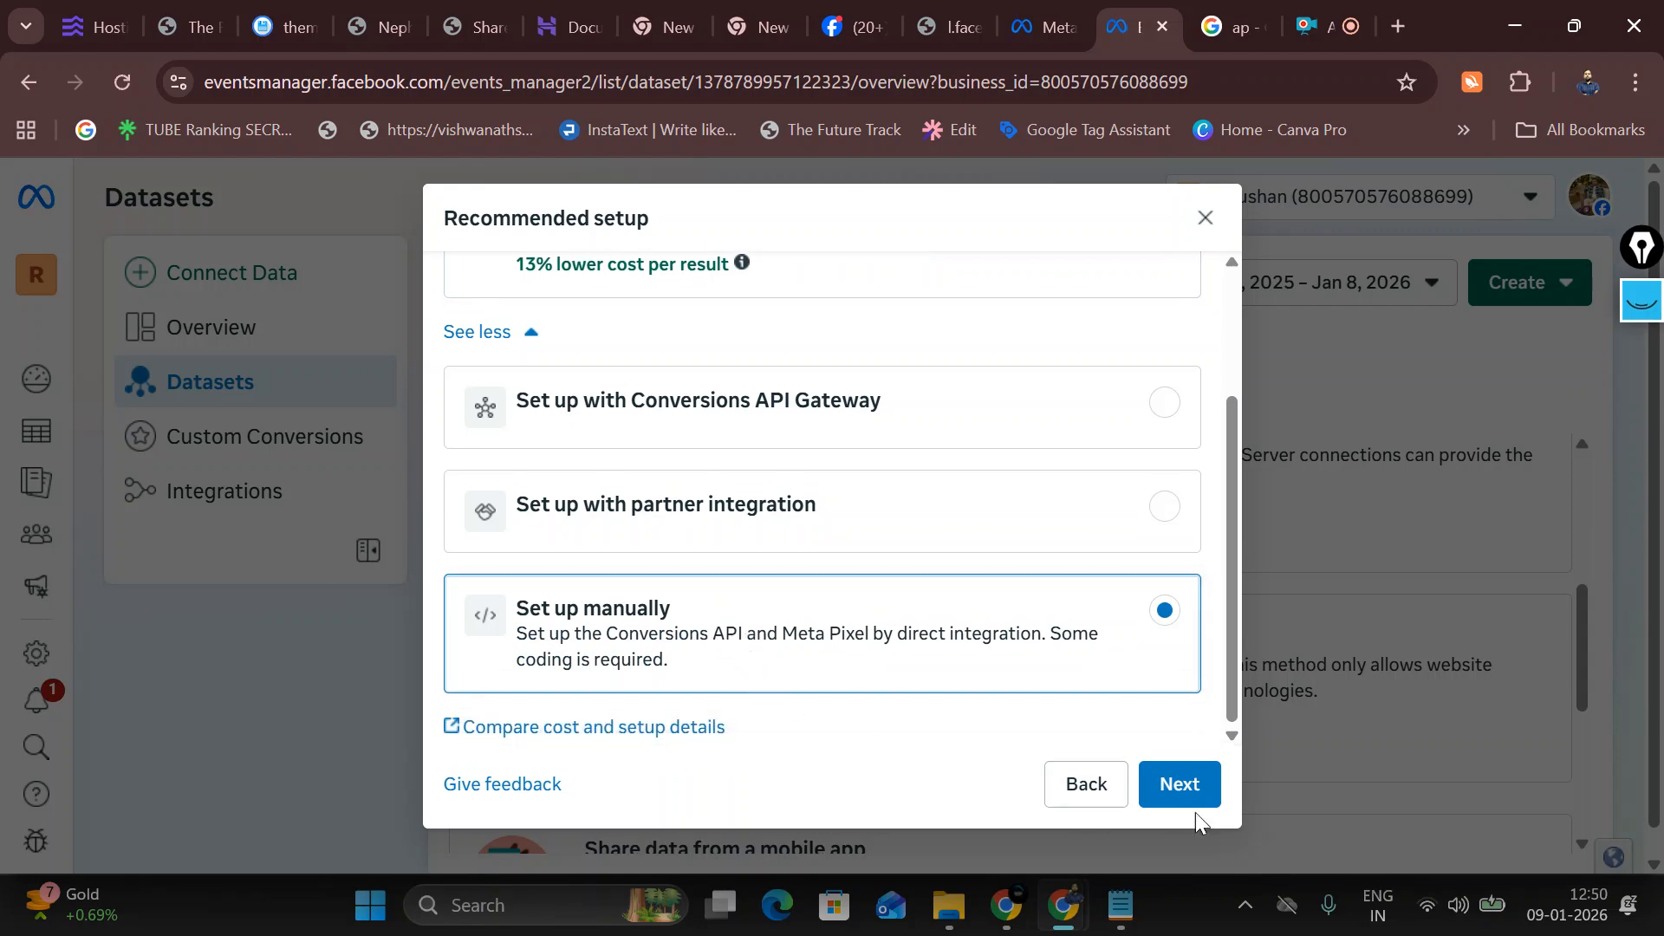
pyautogui.click(1212, 790)
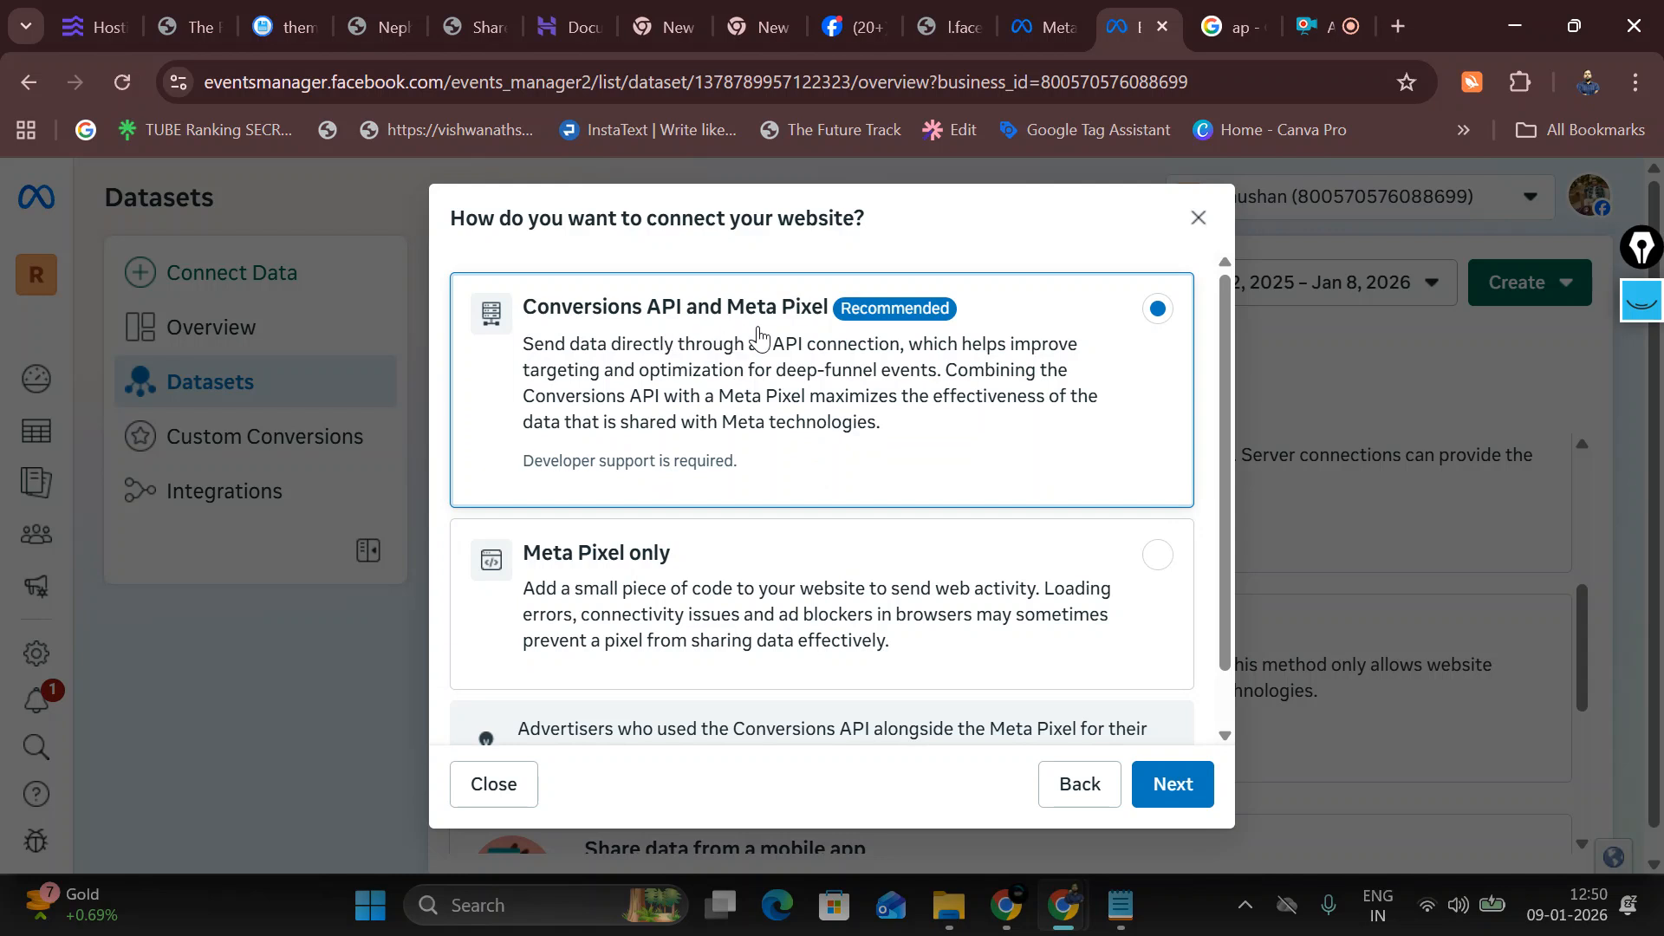
pyautogui.click(730, 565)
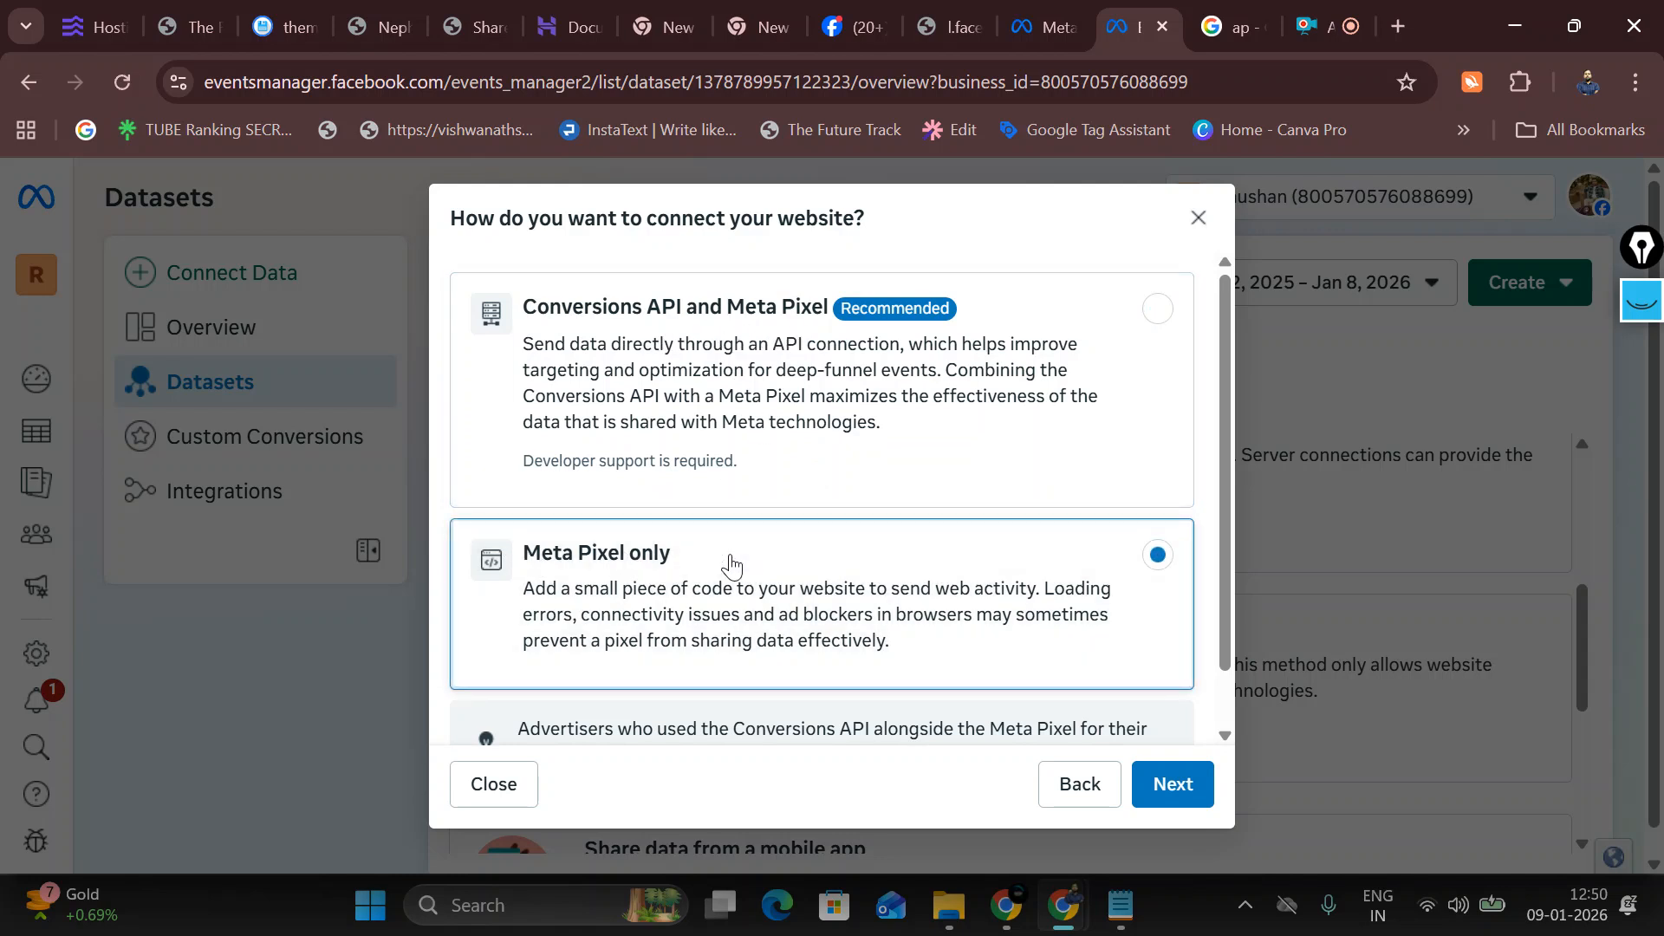
pyautogui.scroll(-1, 731, 565)
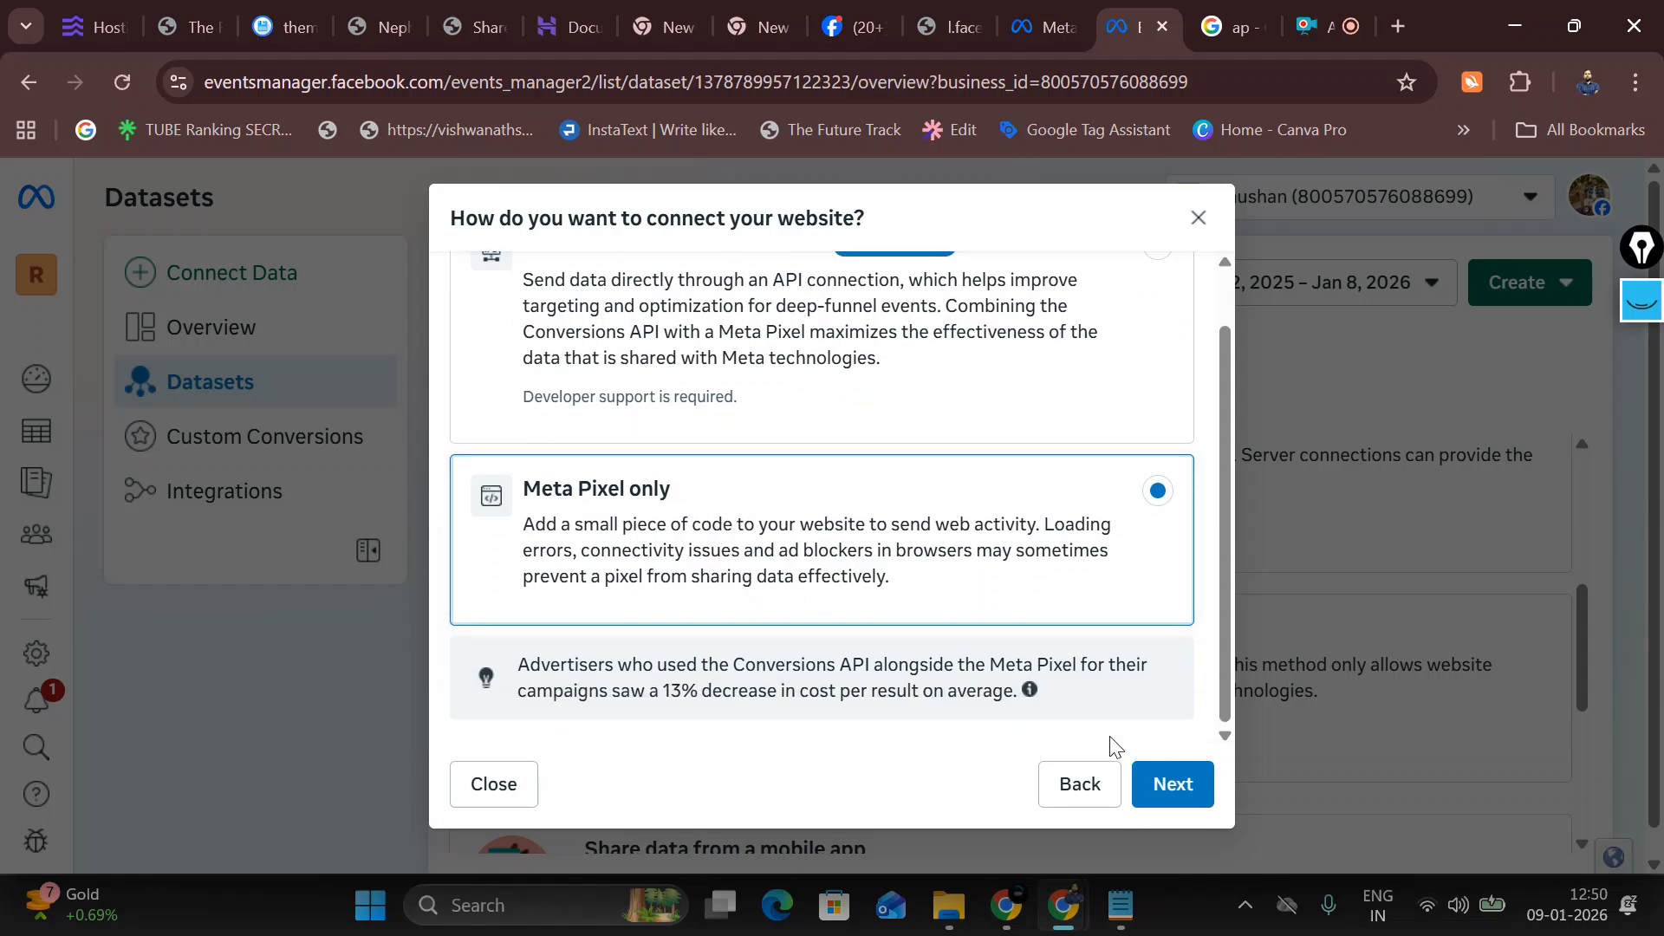
pyautogui.click(1172, 799)
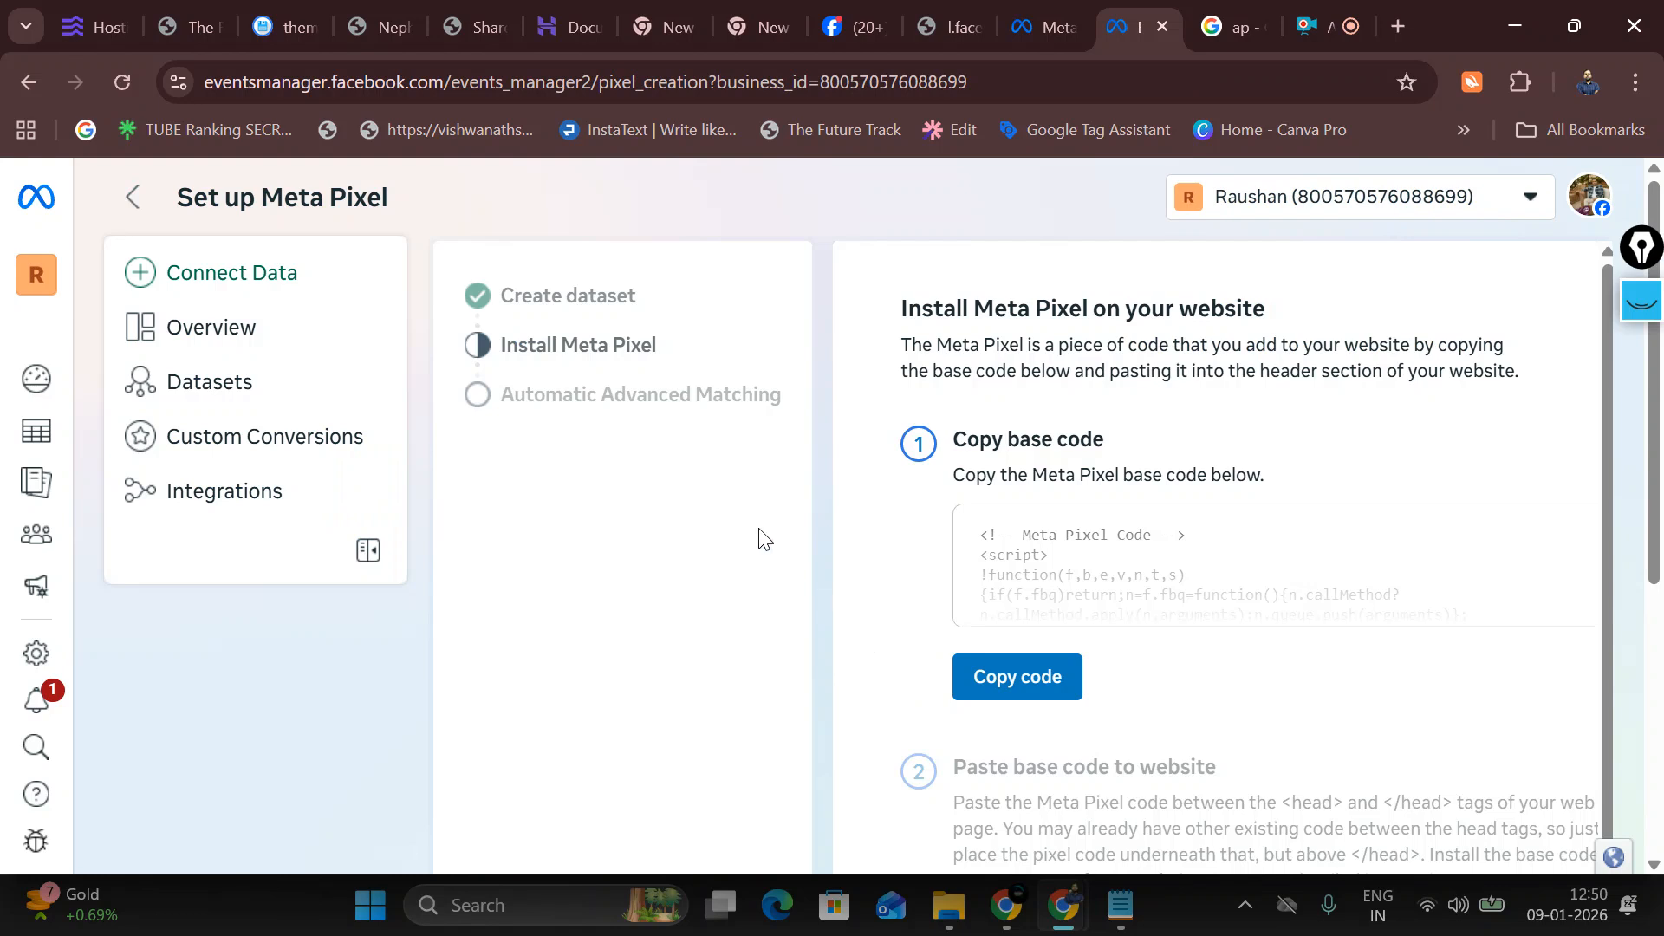
# Step: Copy the Meta Pixel base code and open a new Chrome tab
pyautogui.scroll(-1, 1034, 652)
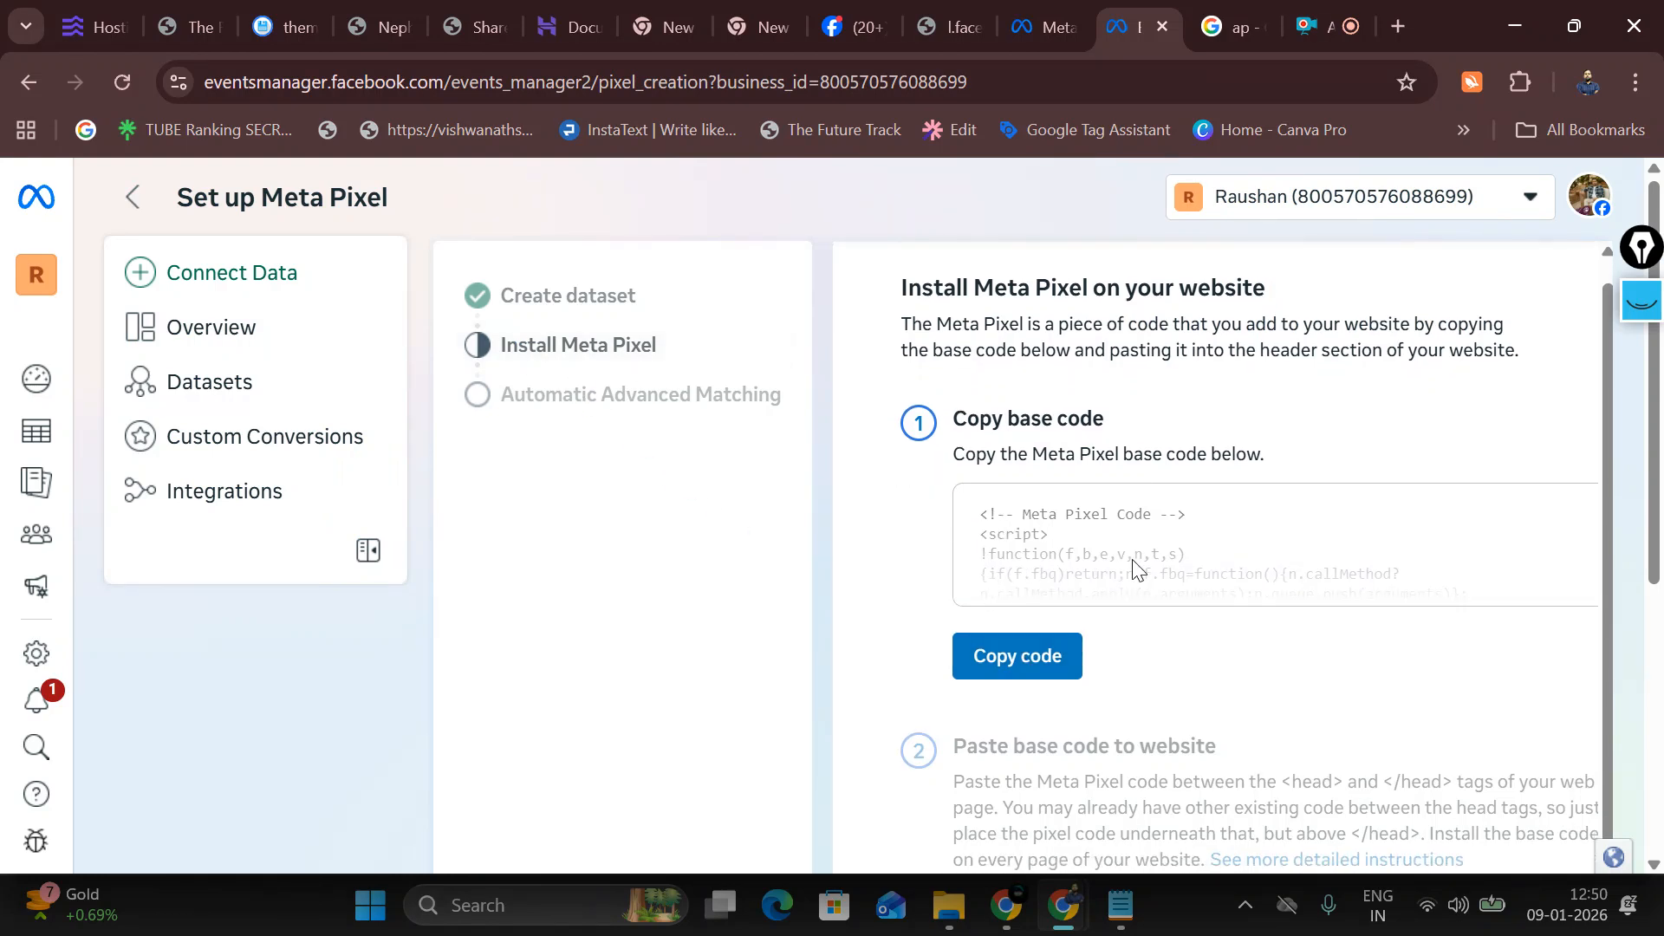
pyautogui.click(957, 658)
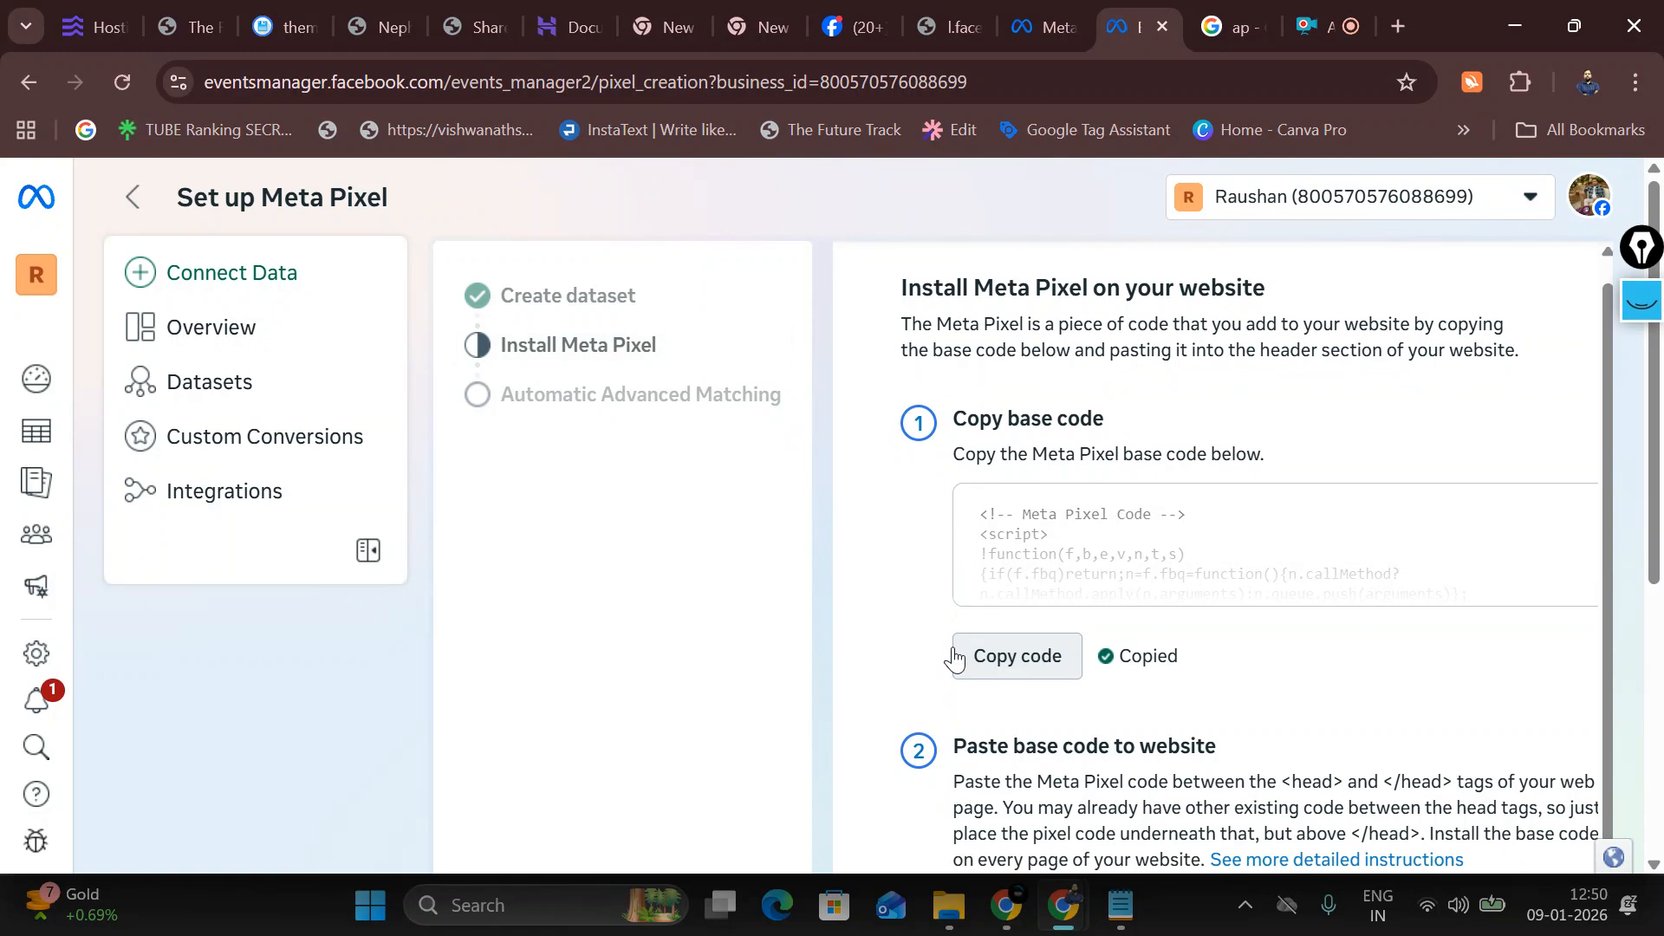
pyautogui.click(1396, 26)
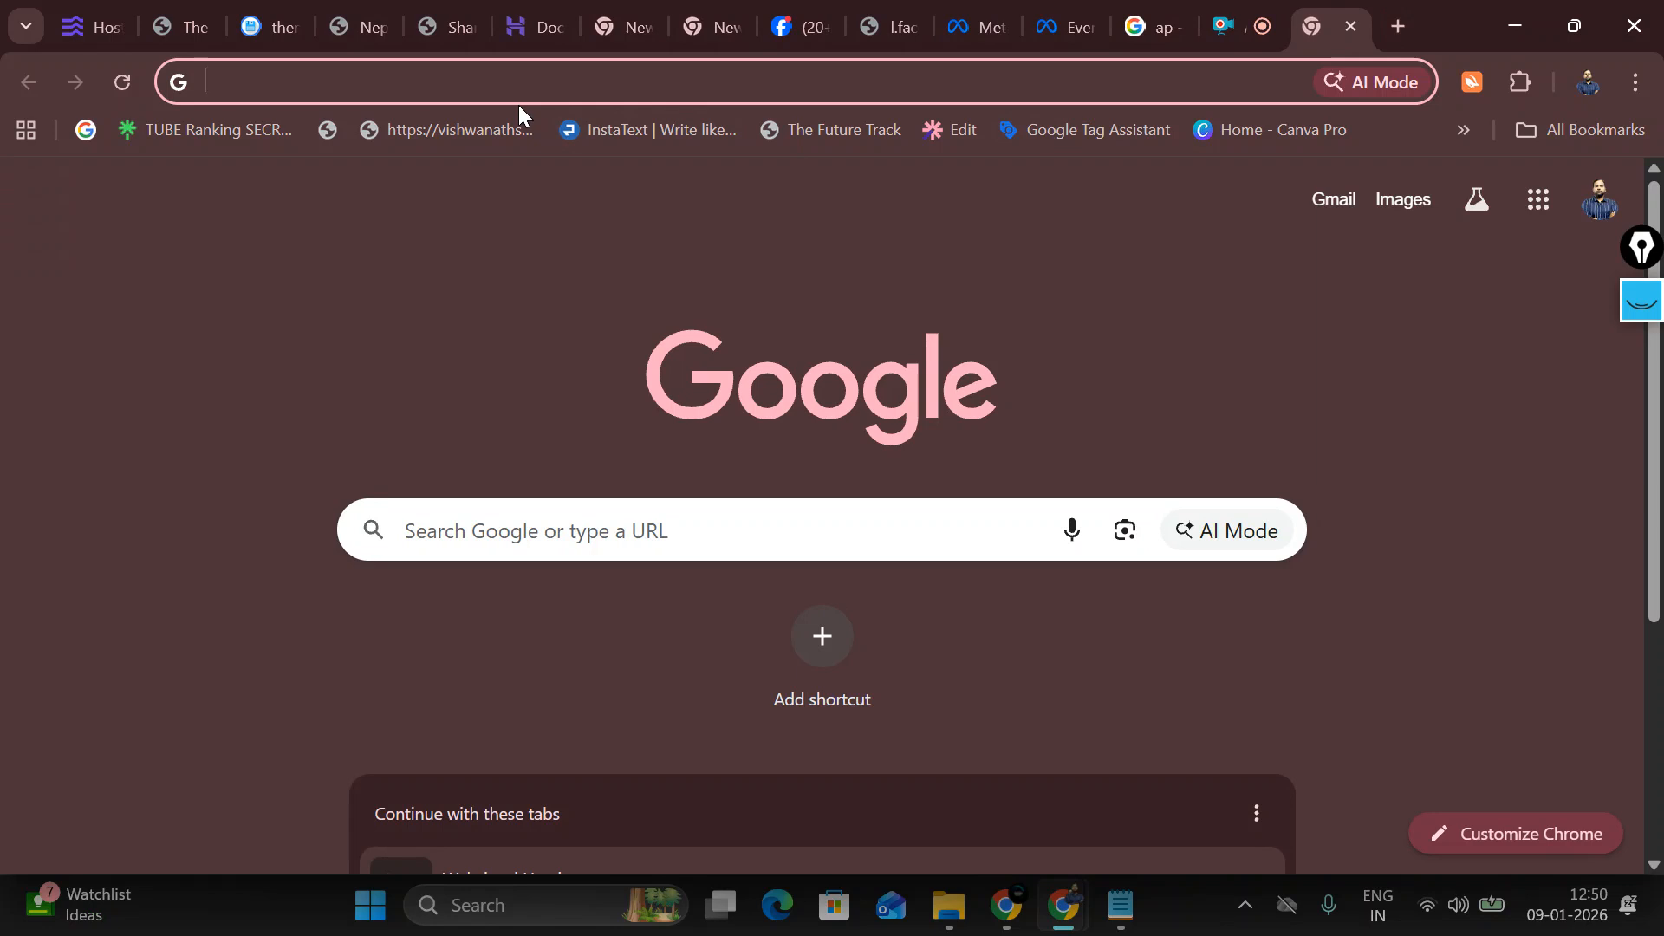
# Step: Enter the site's /wp-admin address in the address bar, correcting the typo, and load it
pyautogui.write('sa')
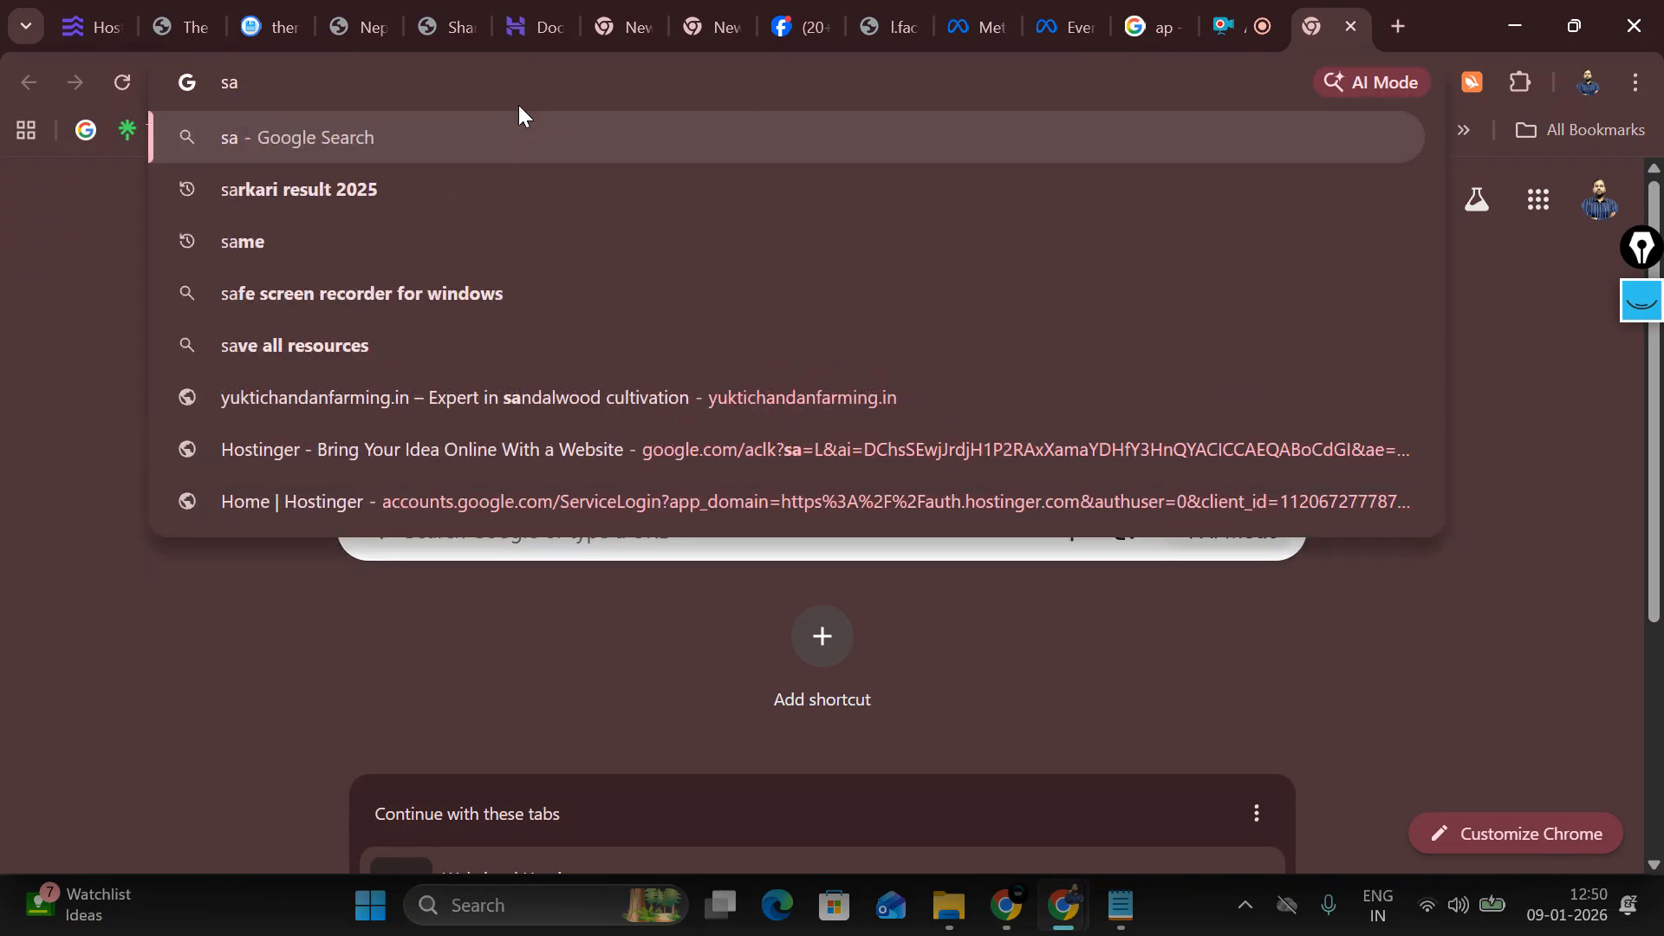
pyautogui.write('ndeep')
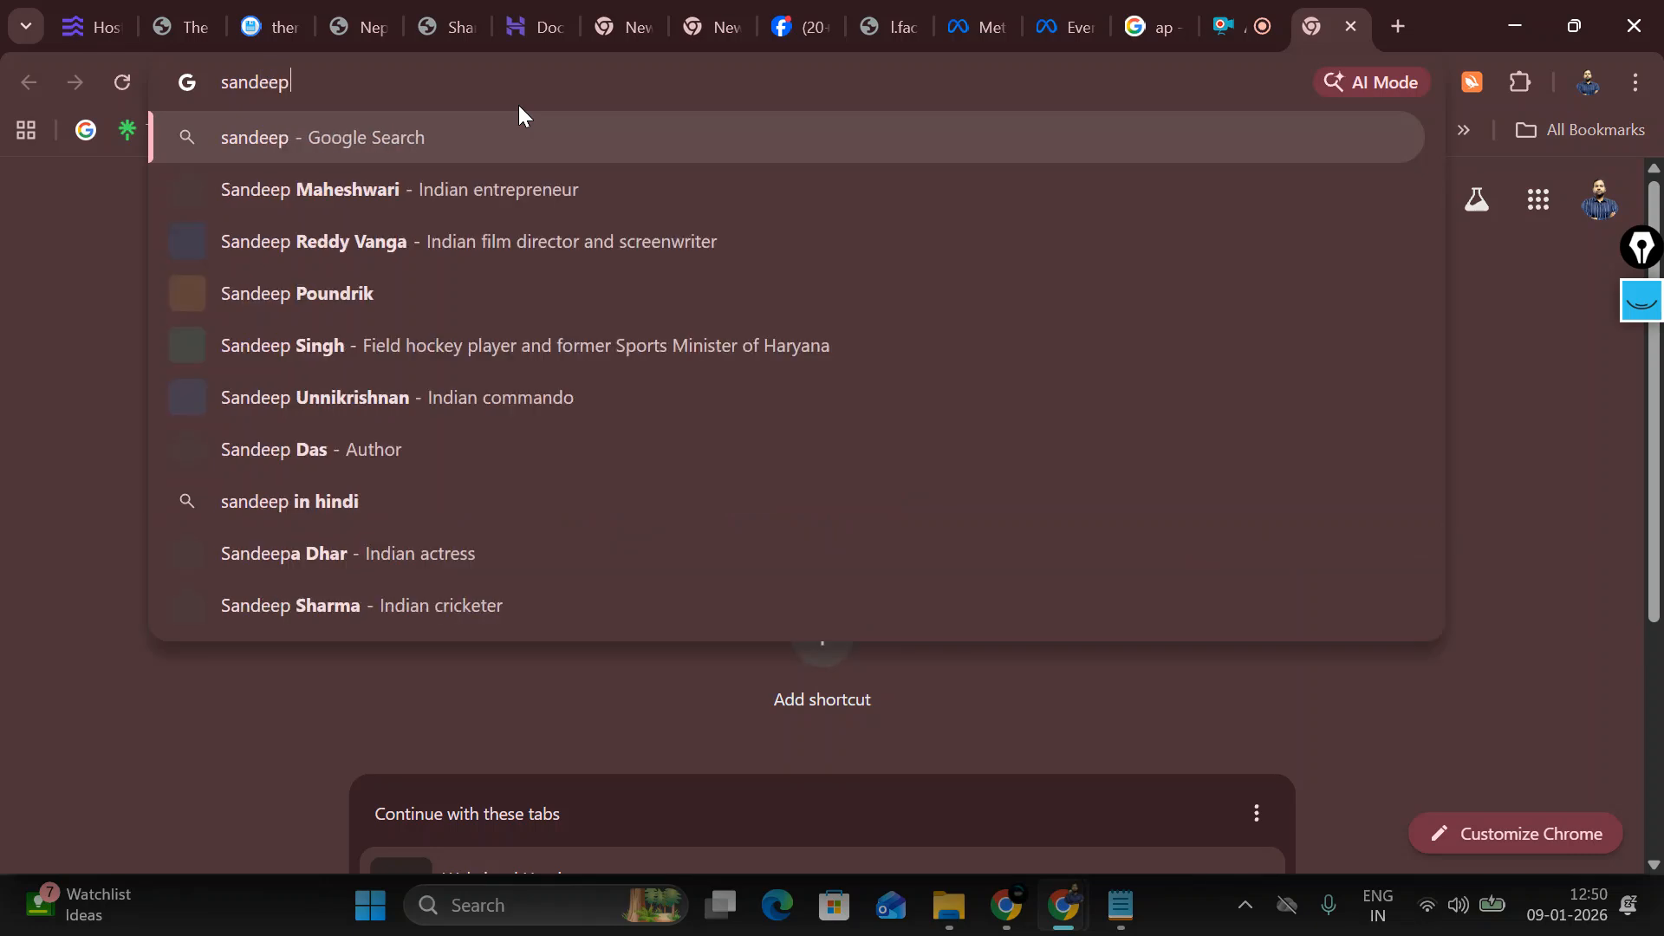
pyautogui.write('.')
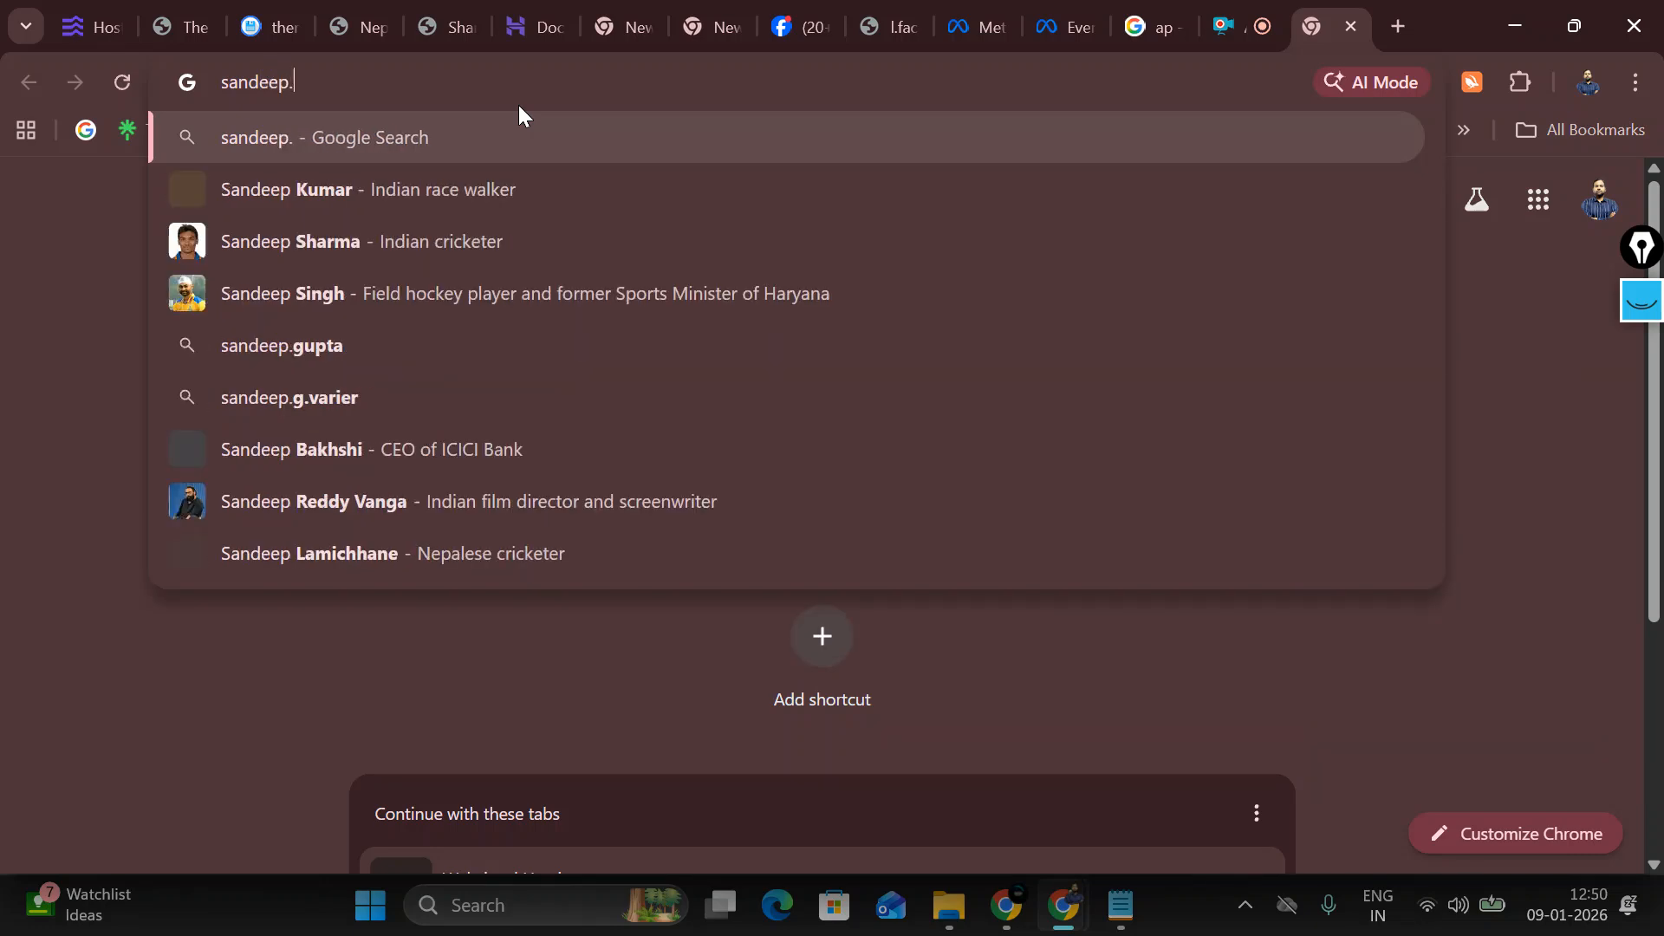
pyautogui.write('thefuturetrack')
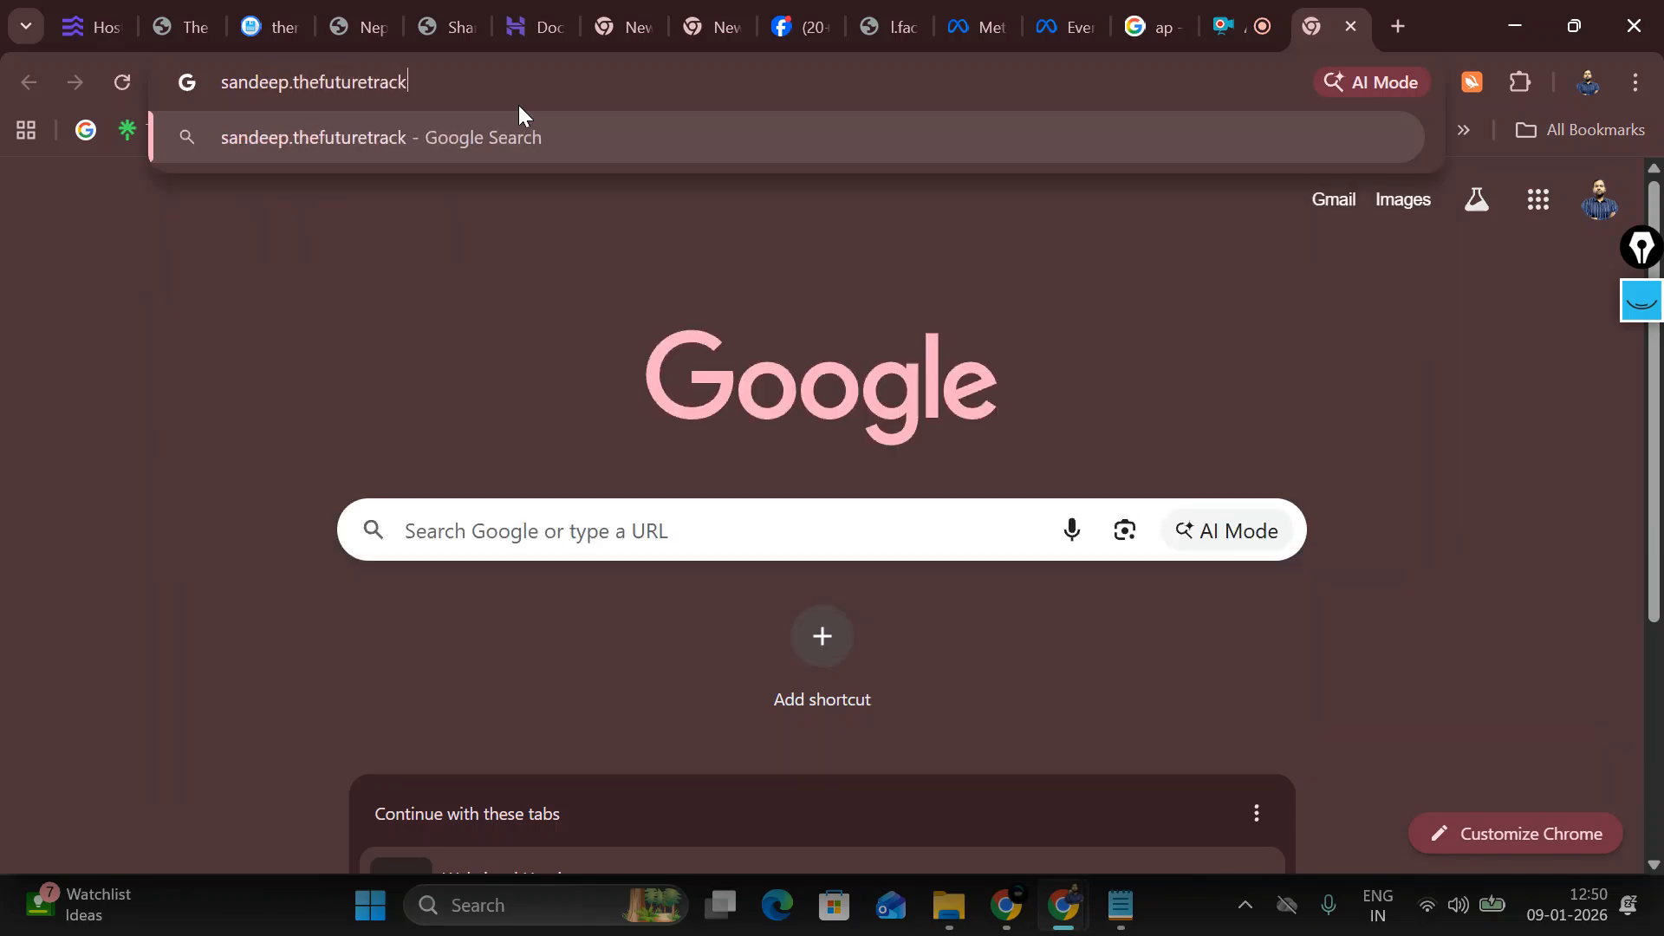
pyautogui.write('.shp/w')
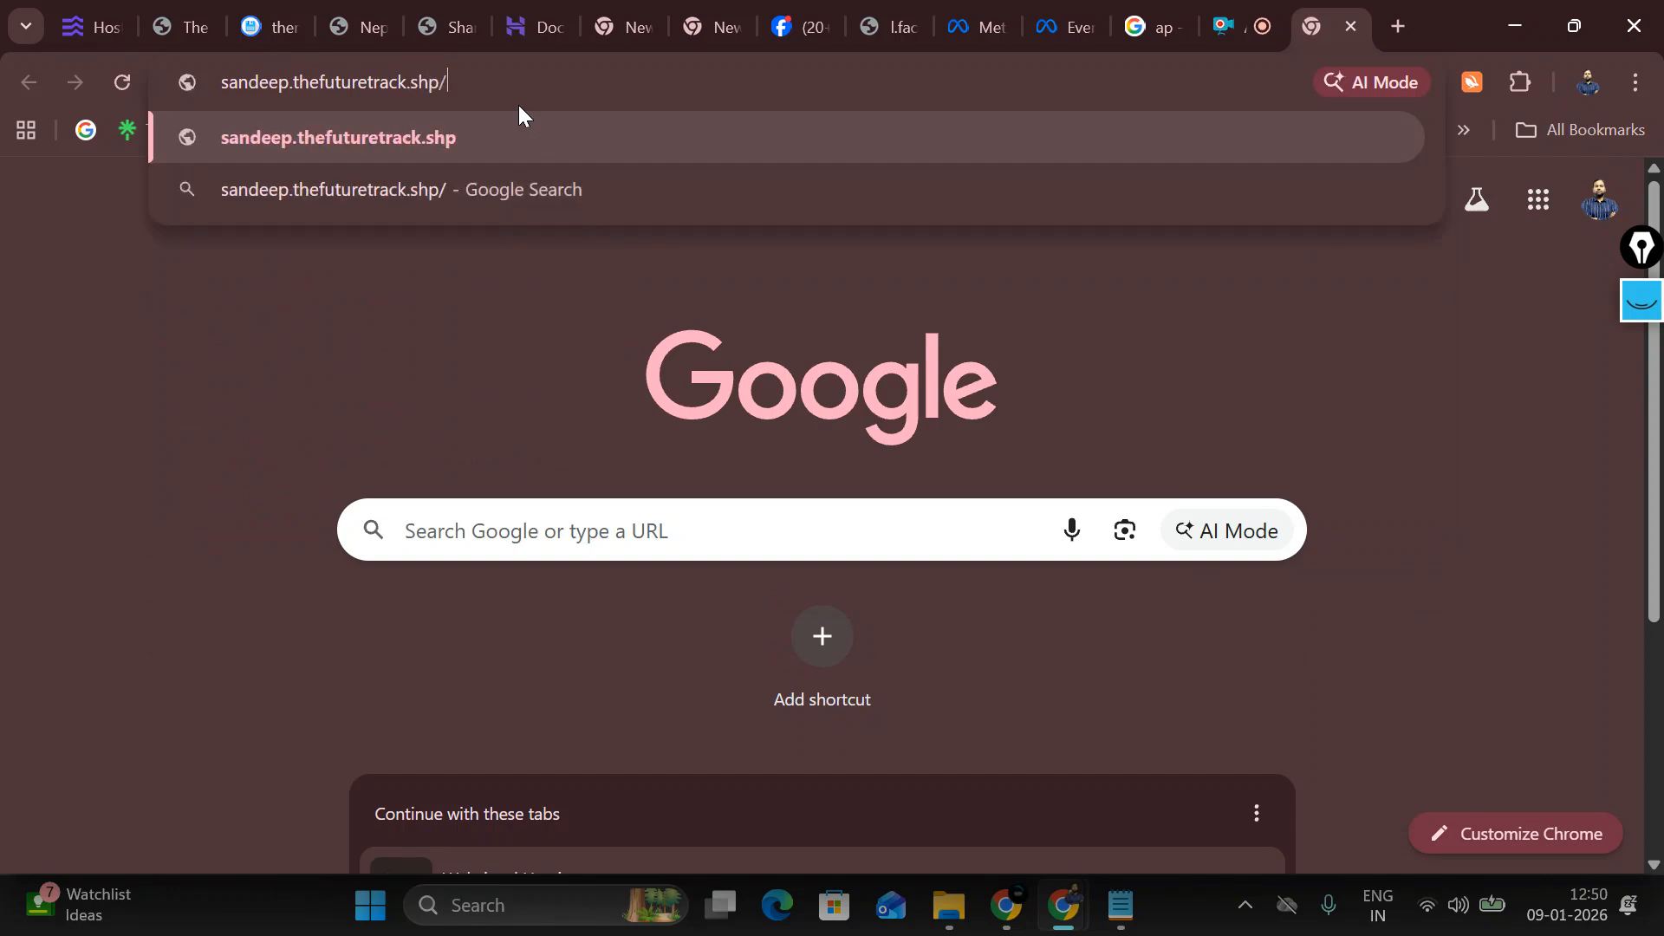
pyautogui.press('BackSpace')
pyautogui.press('BackSpace')
pyautogui.press('BackSpace')
pyautogui.write('op')
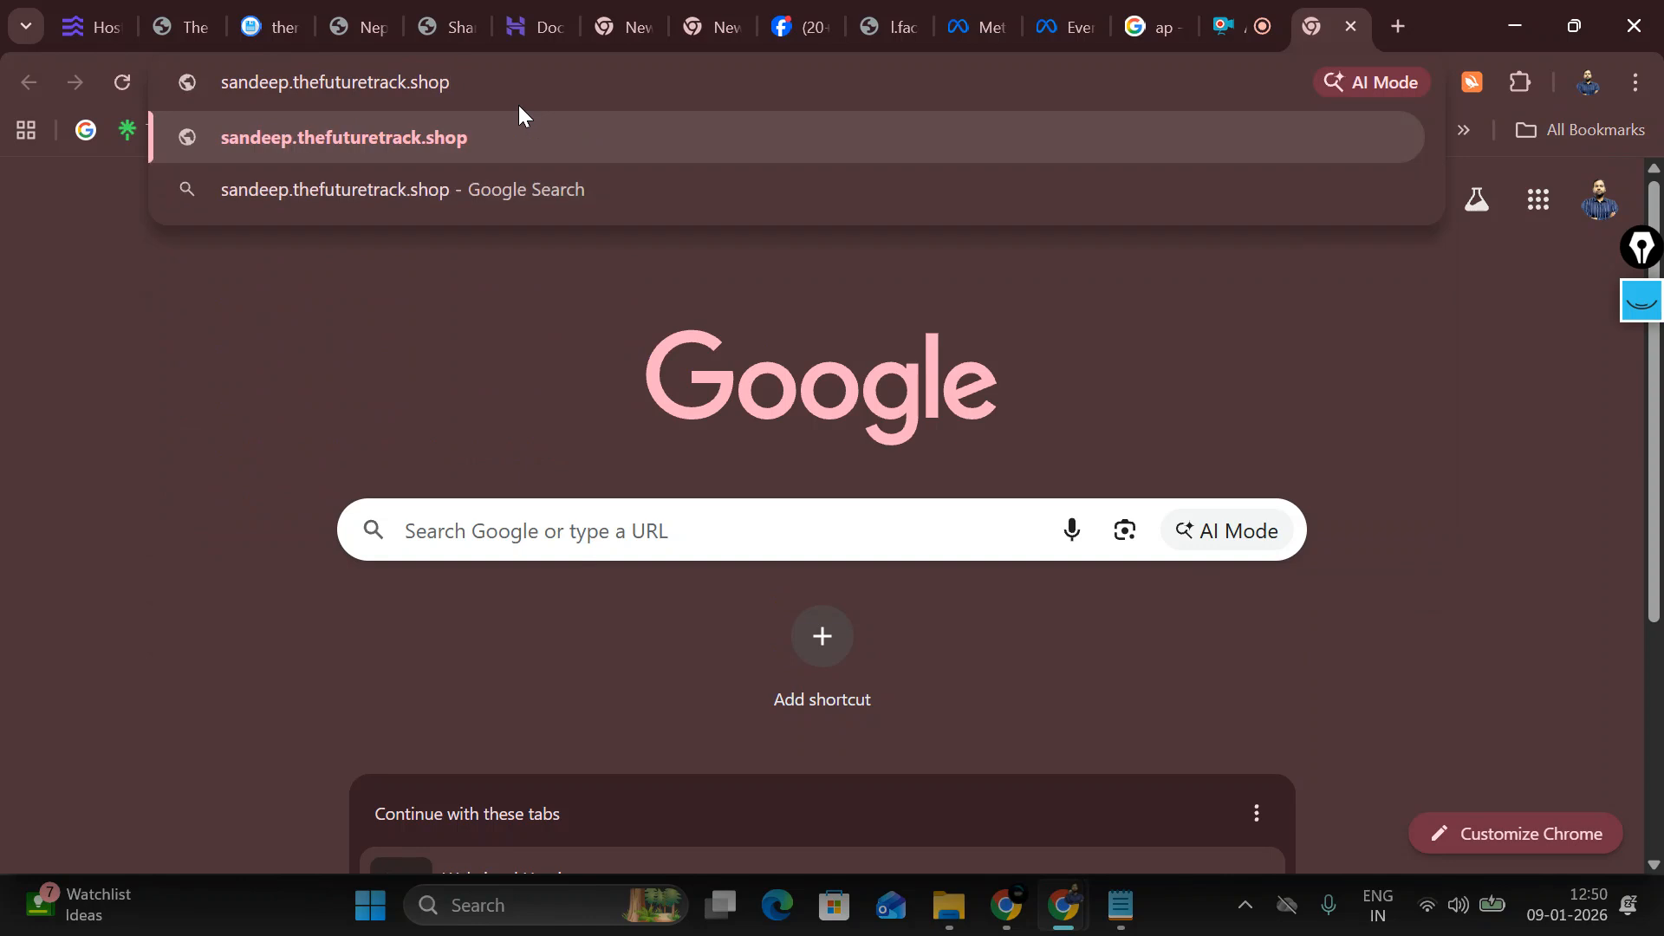
pyautogui.write('/wp-')
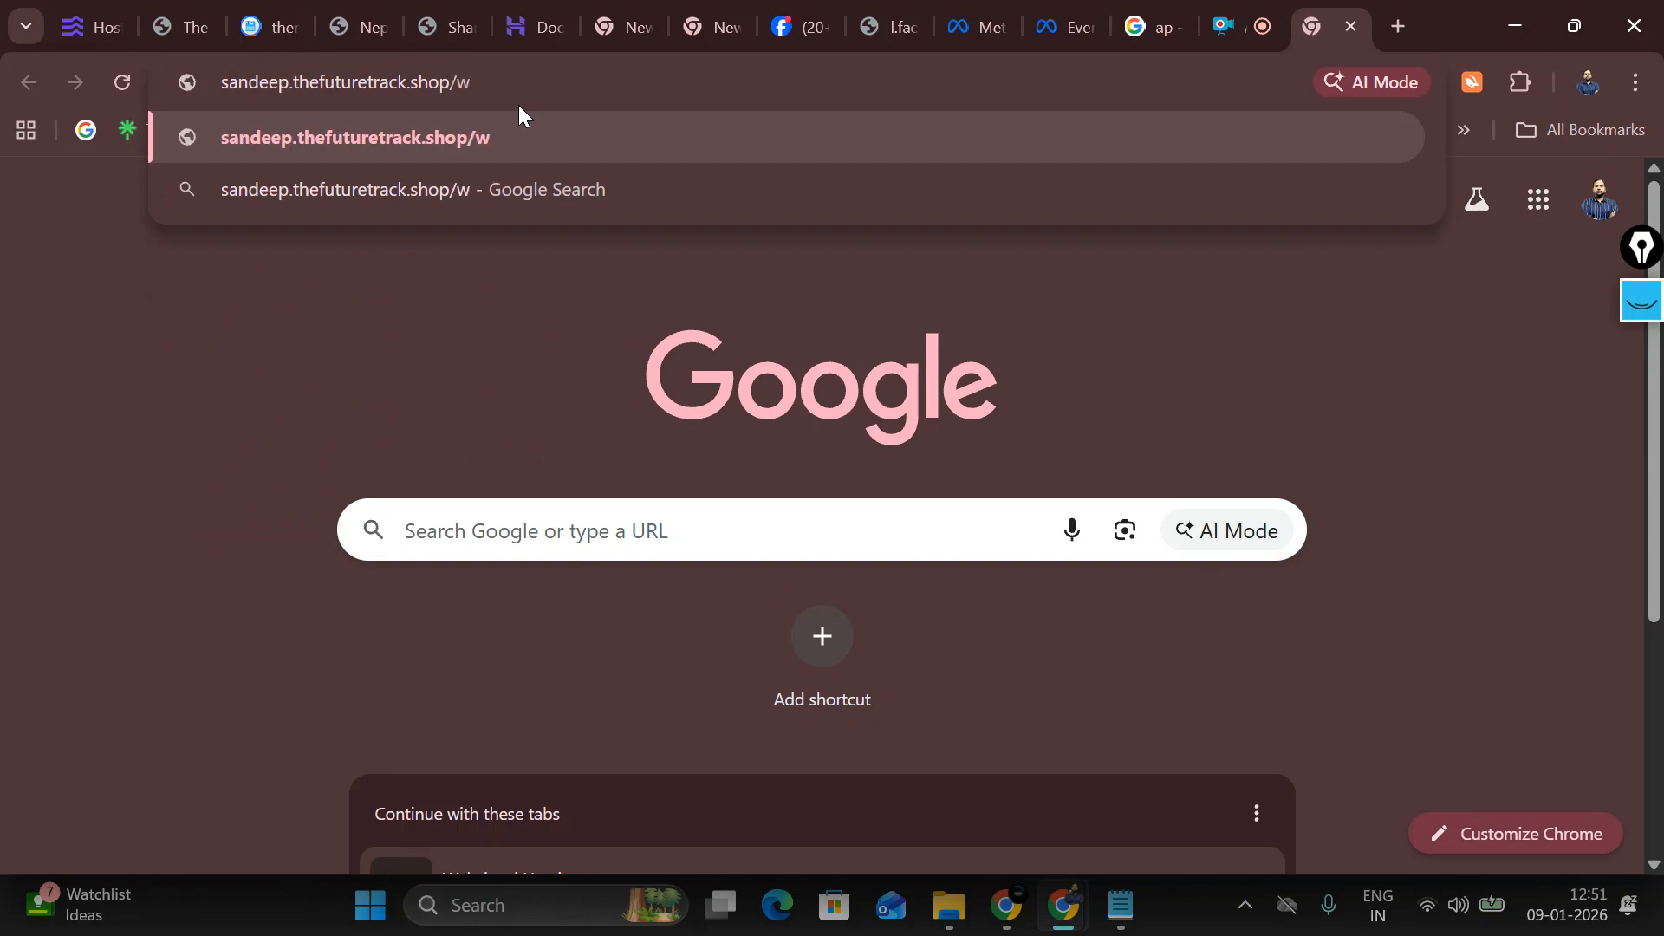
pyautogui.write('admin')
pyautogui.press('Return')
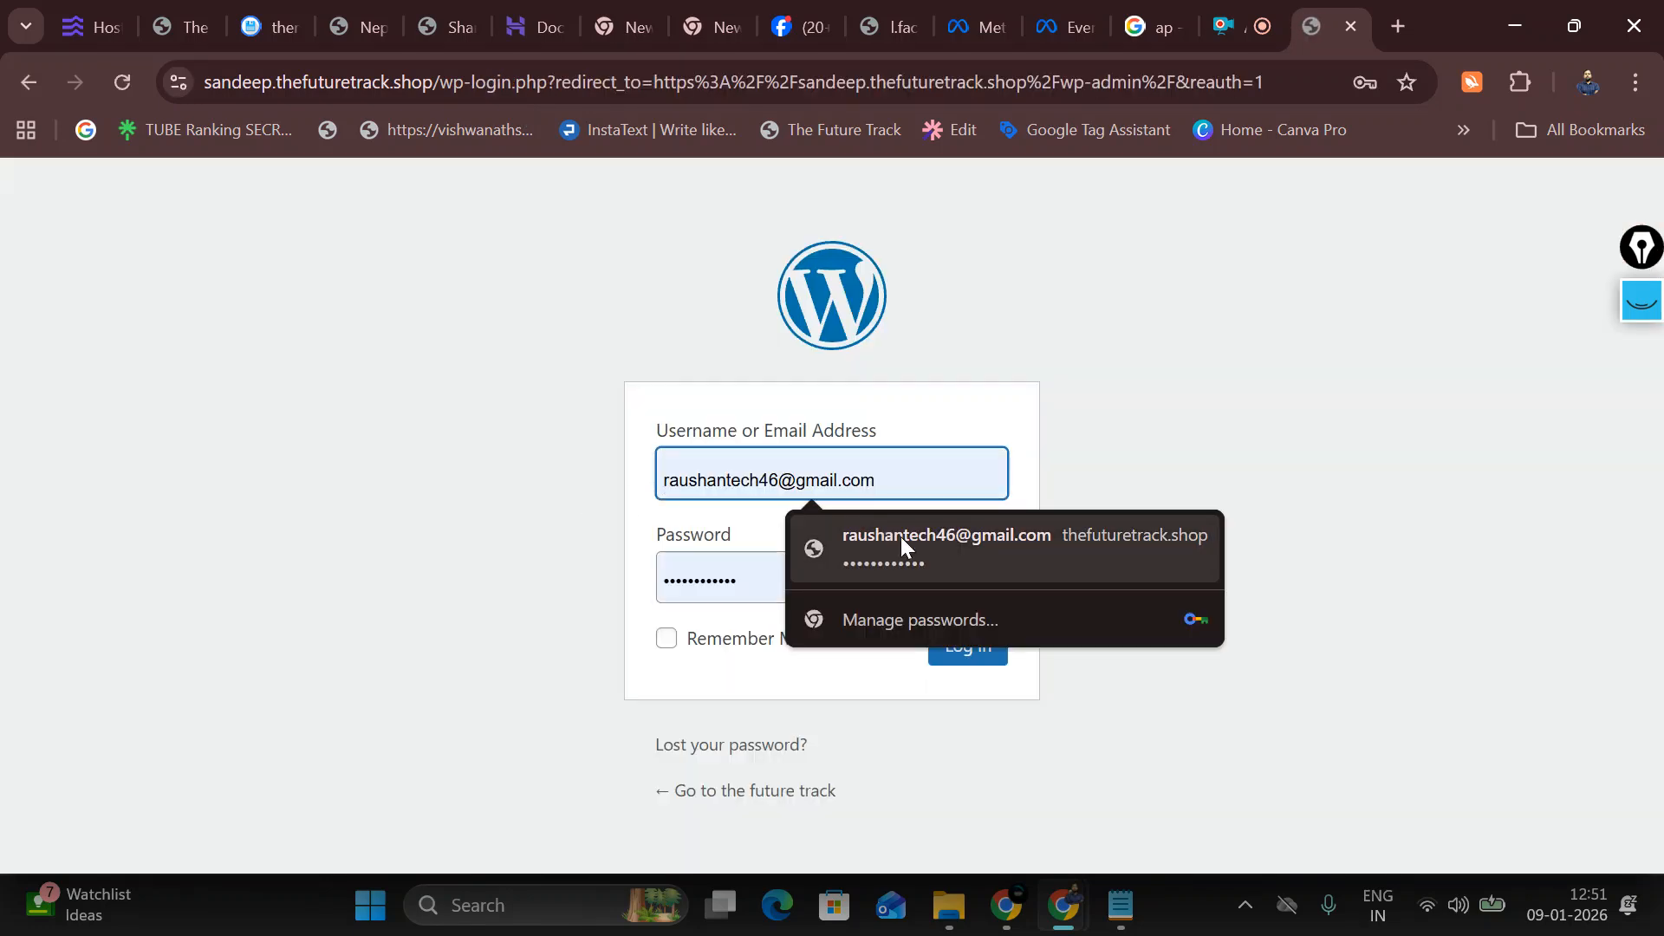
# Step: Log in with the admin account's e-mail address and password to reach the Dashboard
pyautogui.click(460, 527)
pyautogui.click(693, 492)
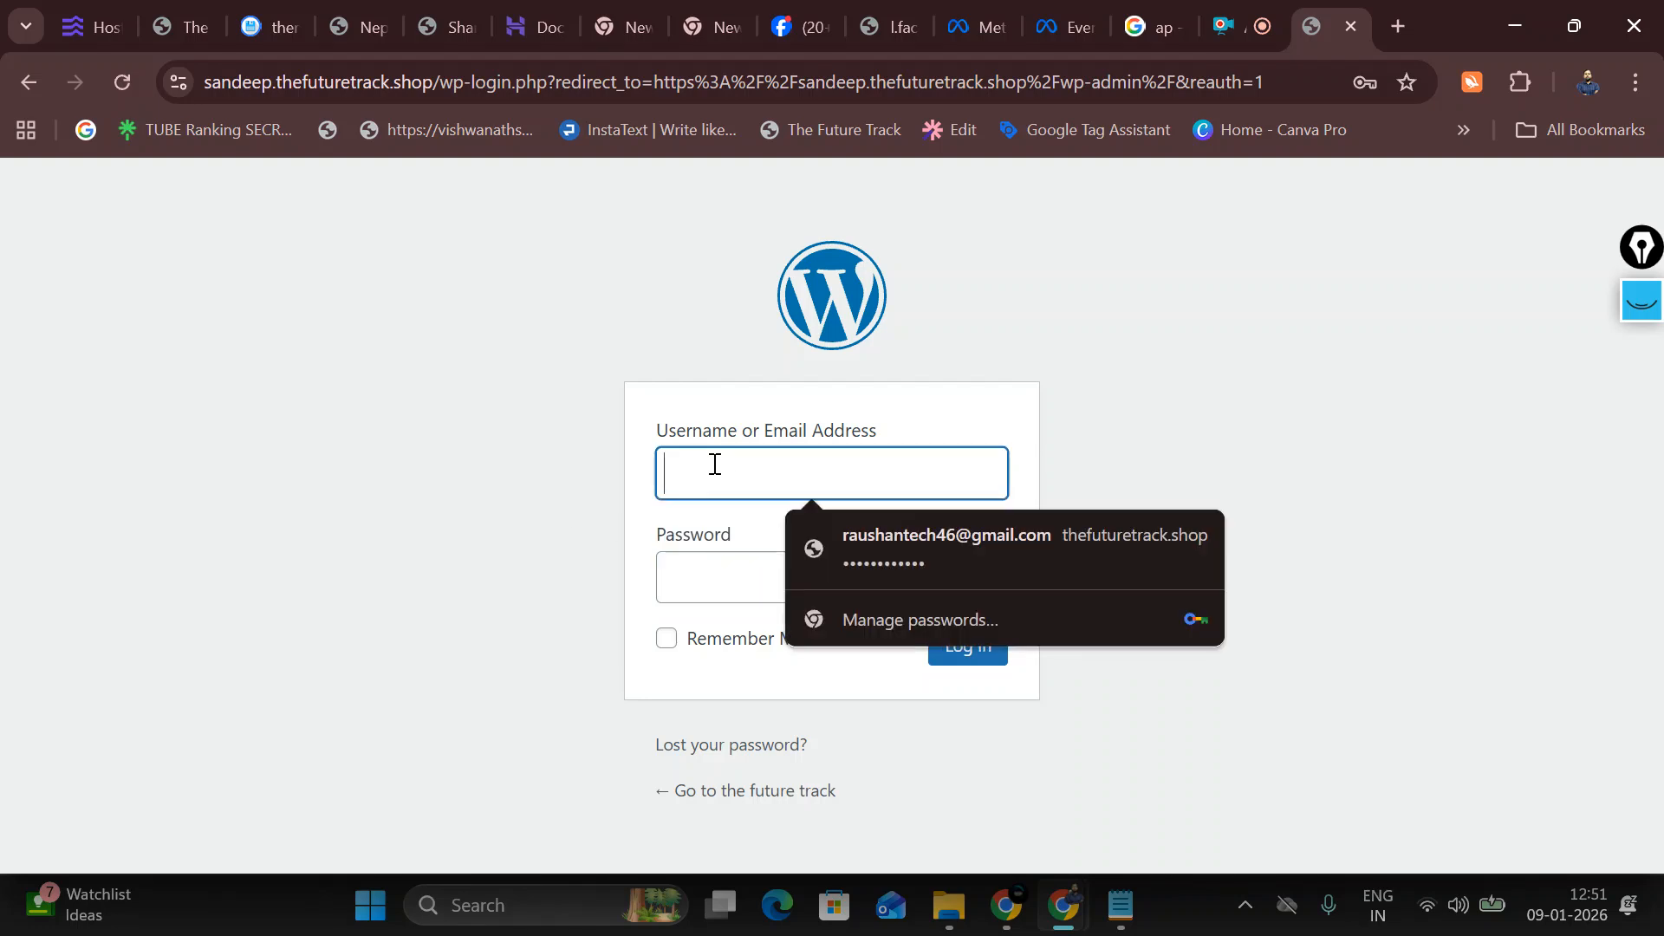
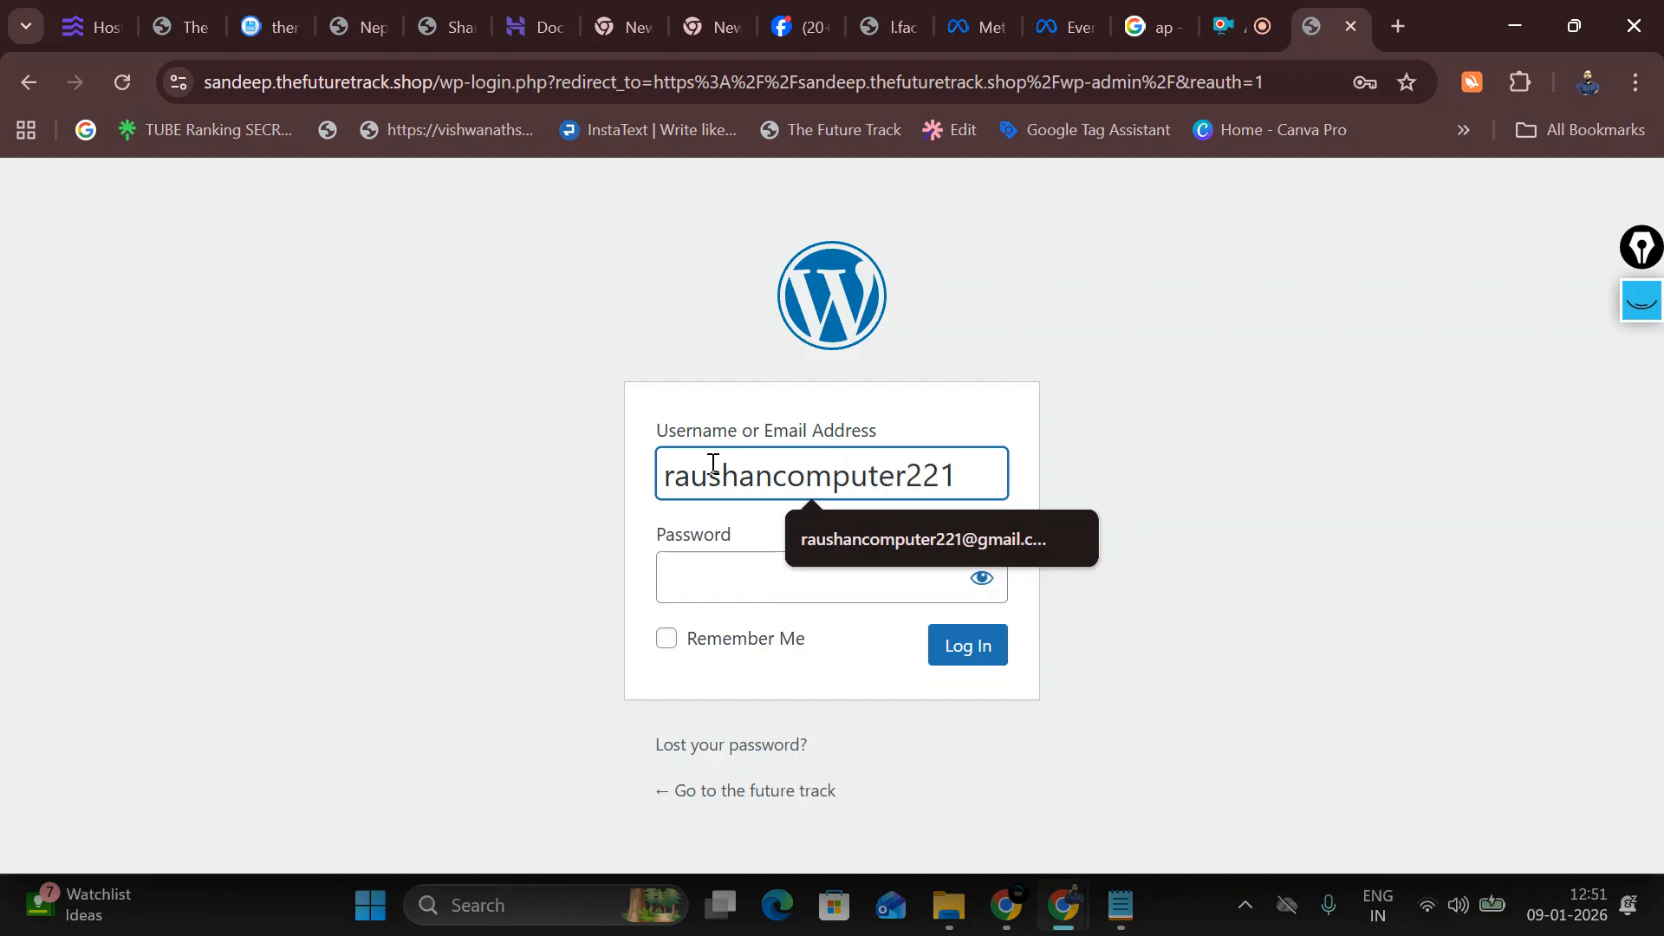
pyautogui.click(851, 520)
pyautogui.click(816, 568)
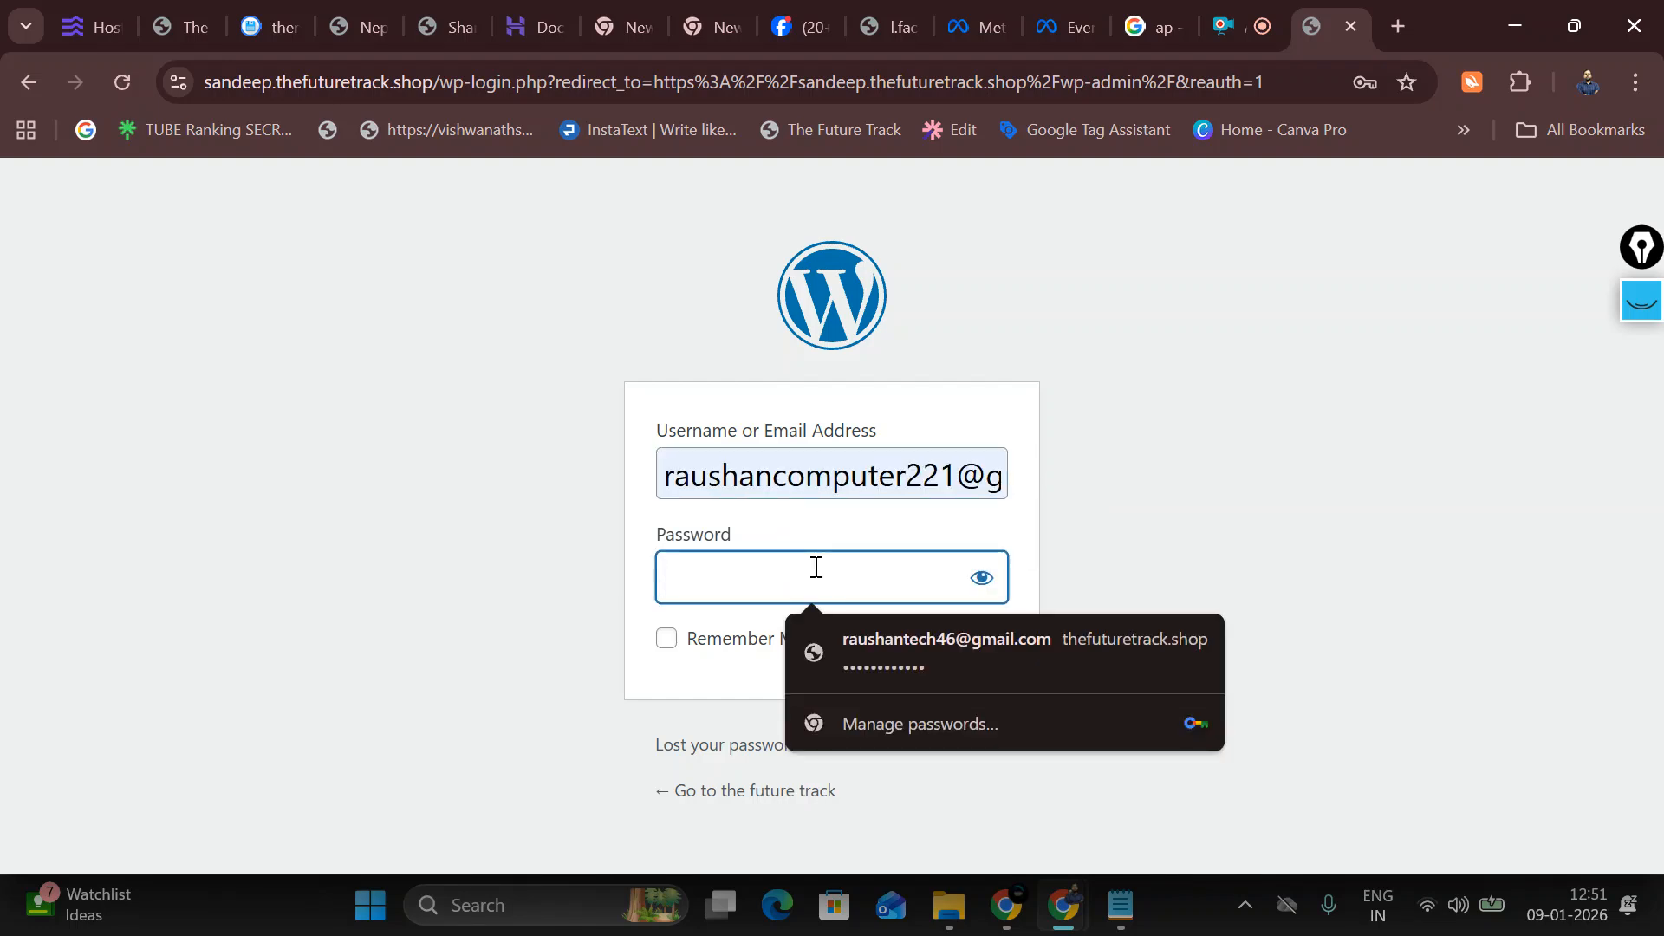
pyautogui.write('*****')
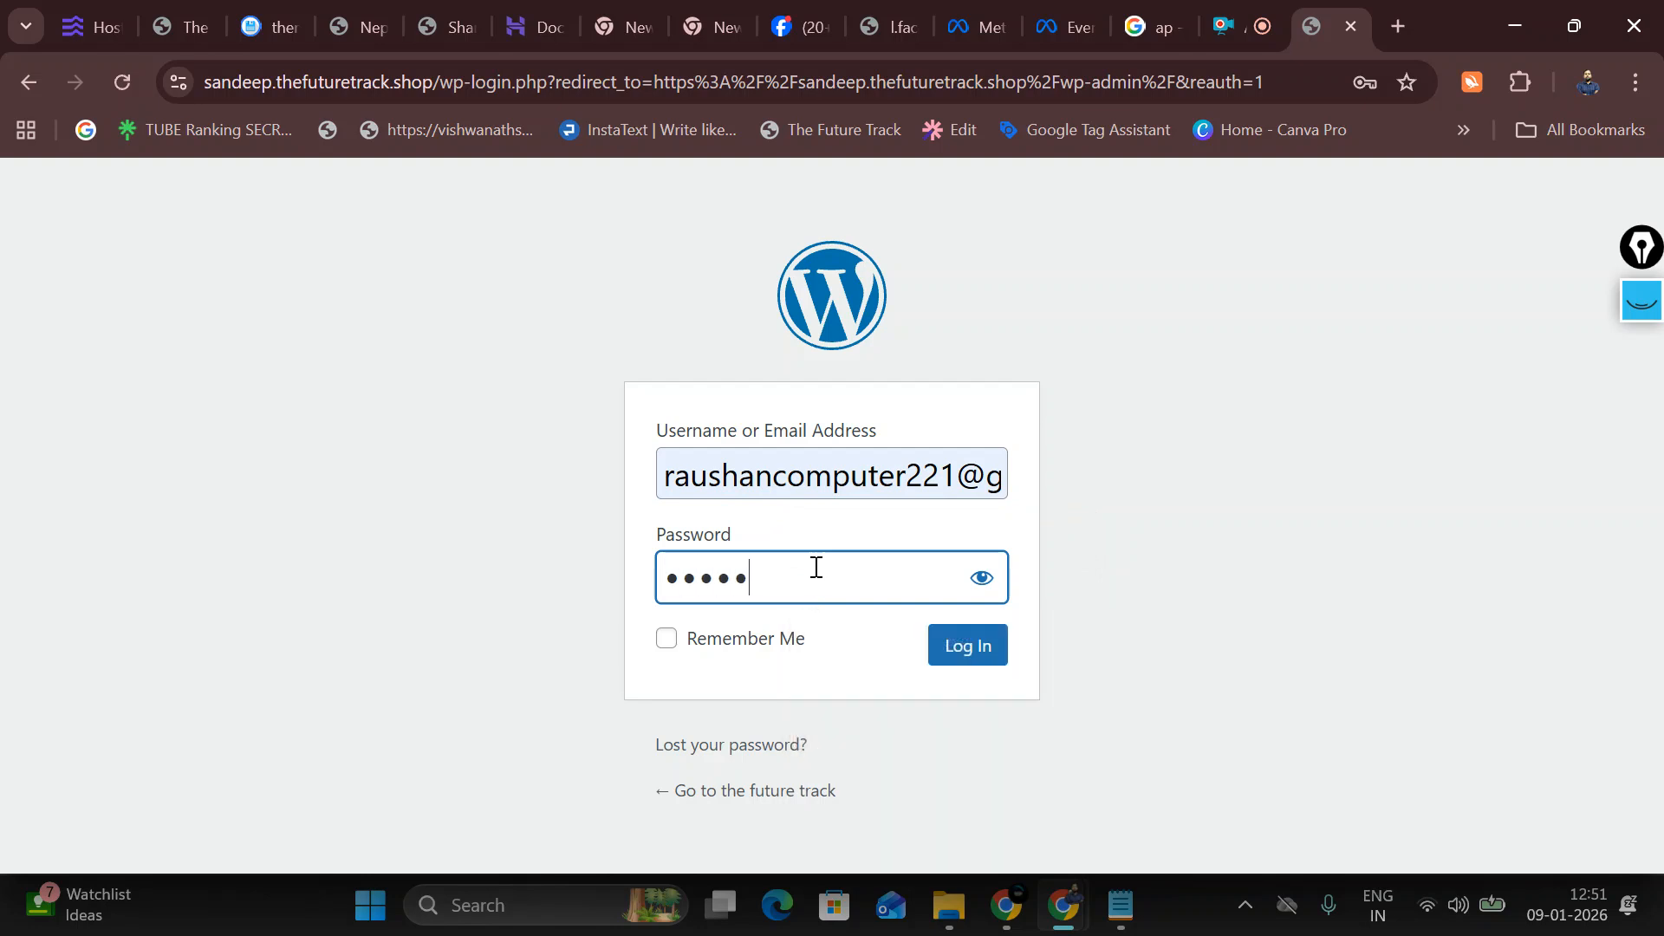
pyautogui.write('*****')
pyautogui.press('Return')
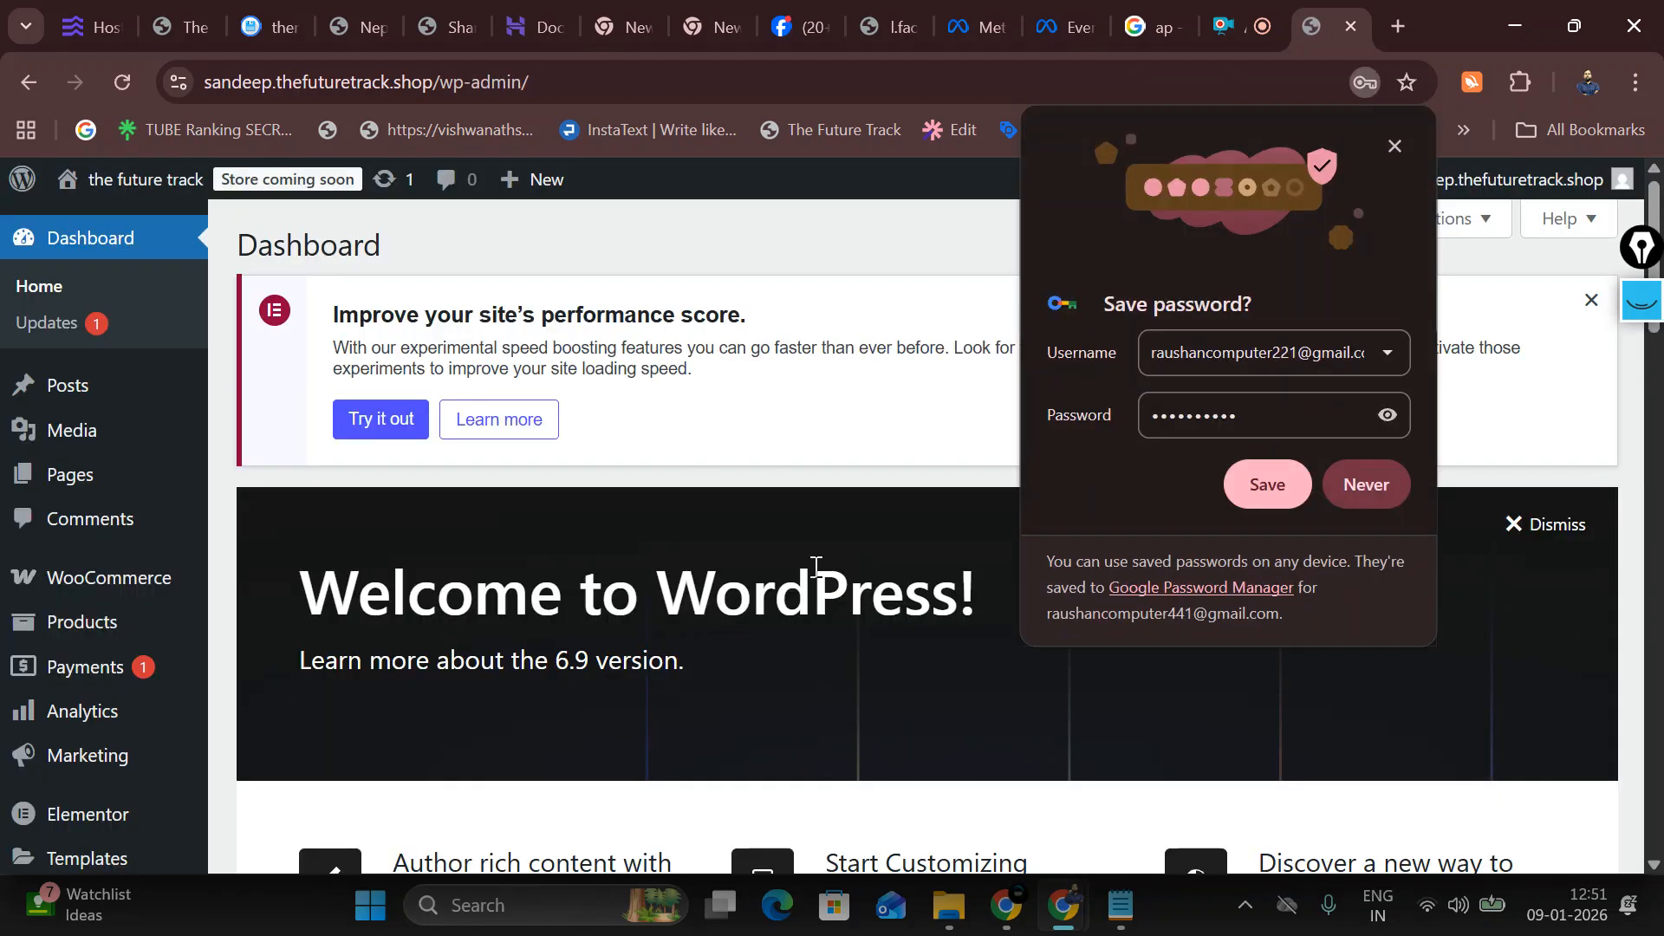
# Step: Decline saving the password, open Appearance > Theme File Editor, and select Woostify's header.php
pyautogui.click(1375, 468)
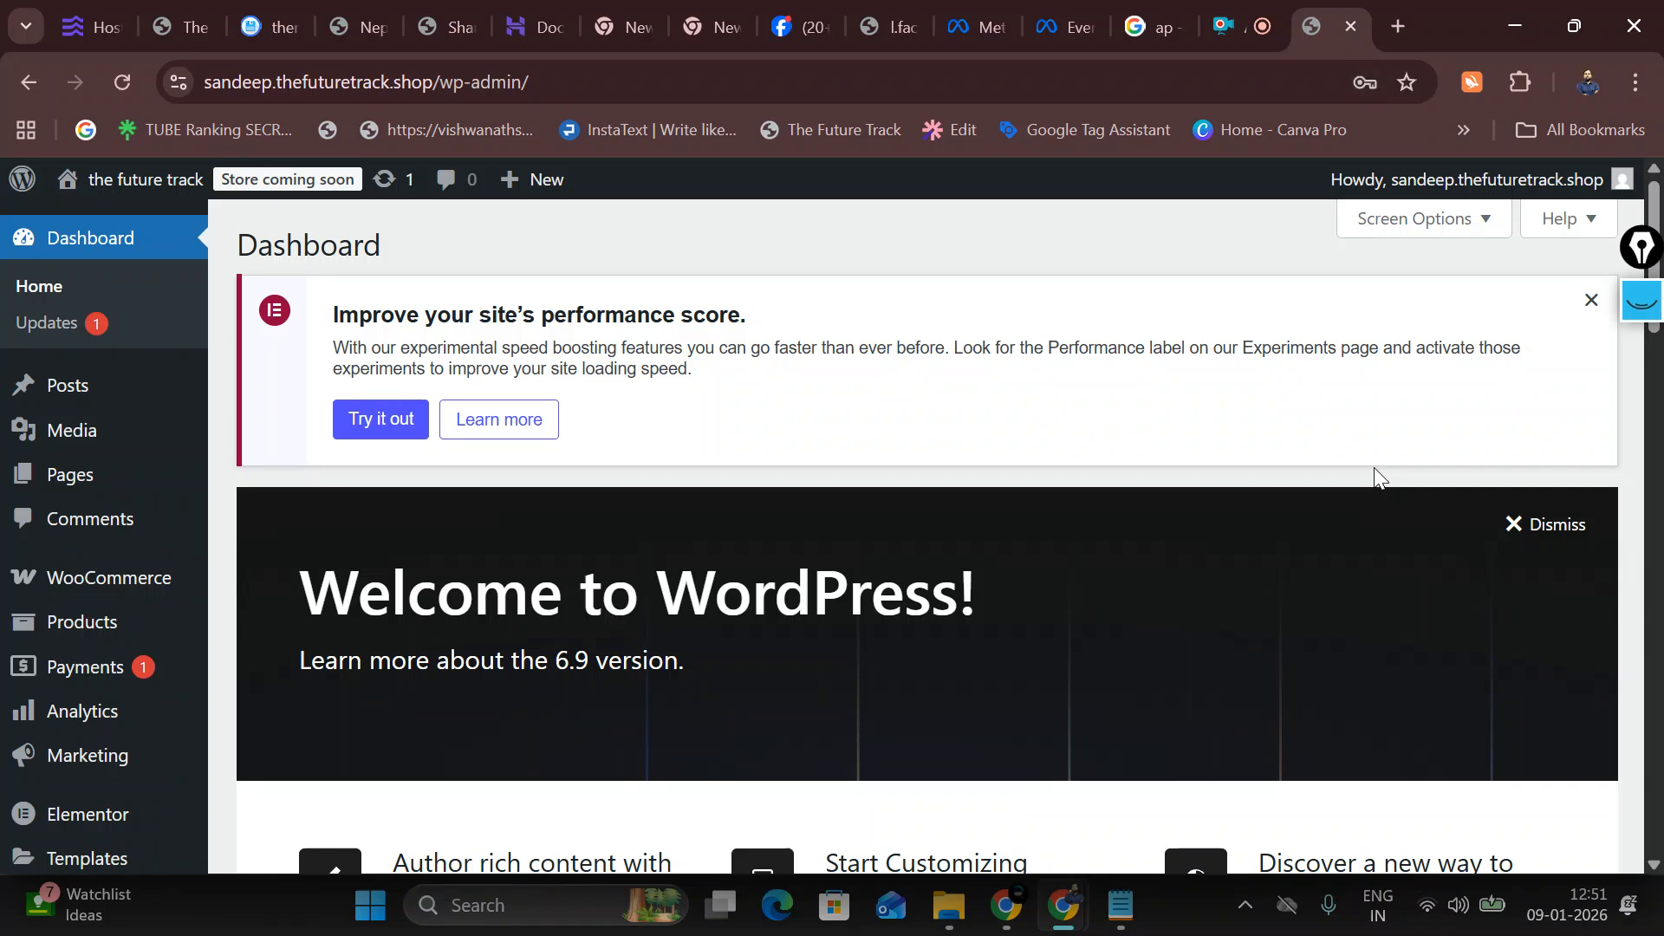
pyautogui.scroll(-3, 118, 589)
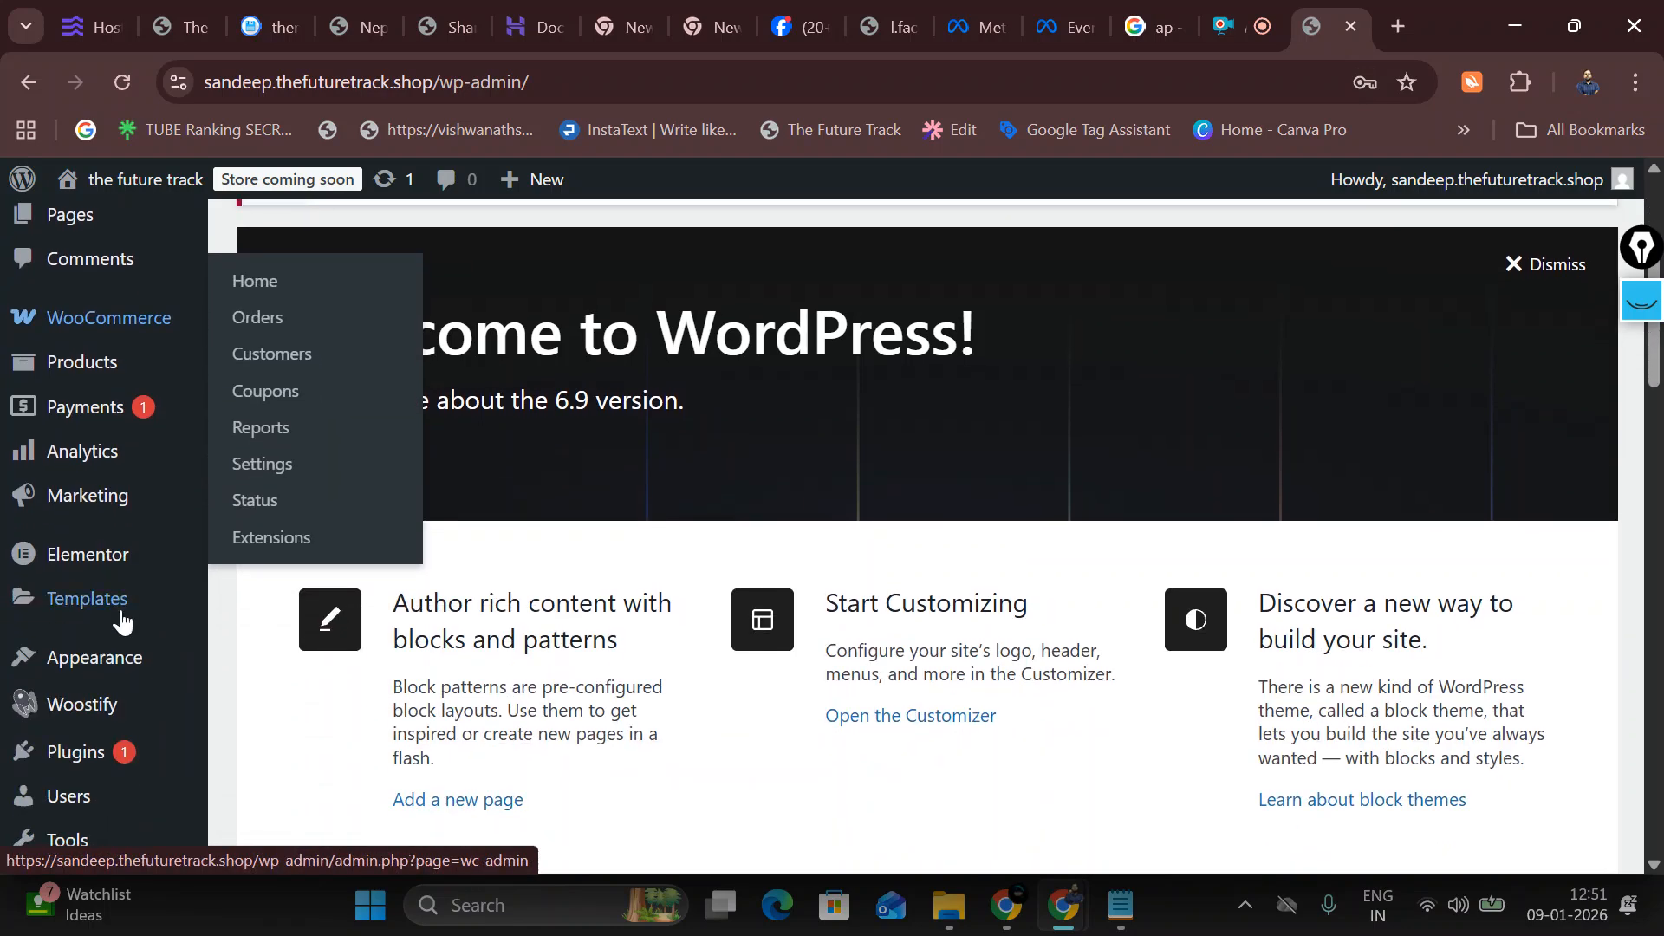
pyautogui.moveTo(123, 670)
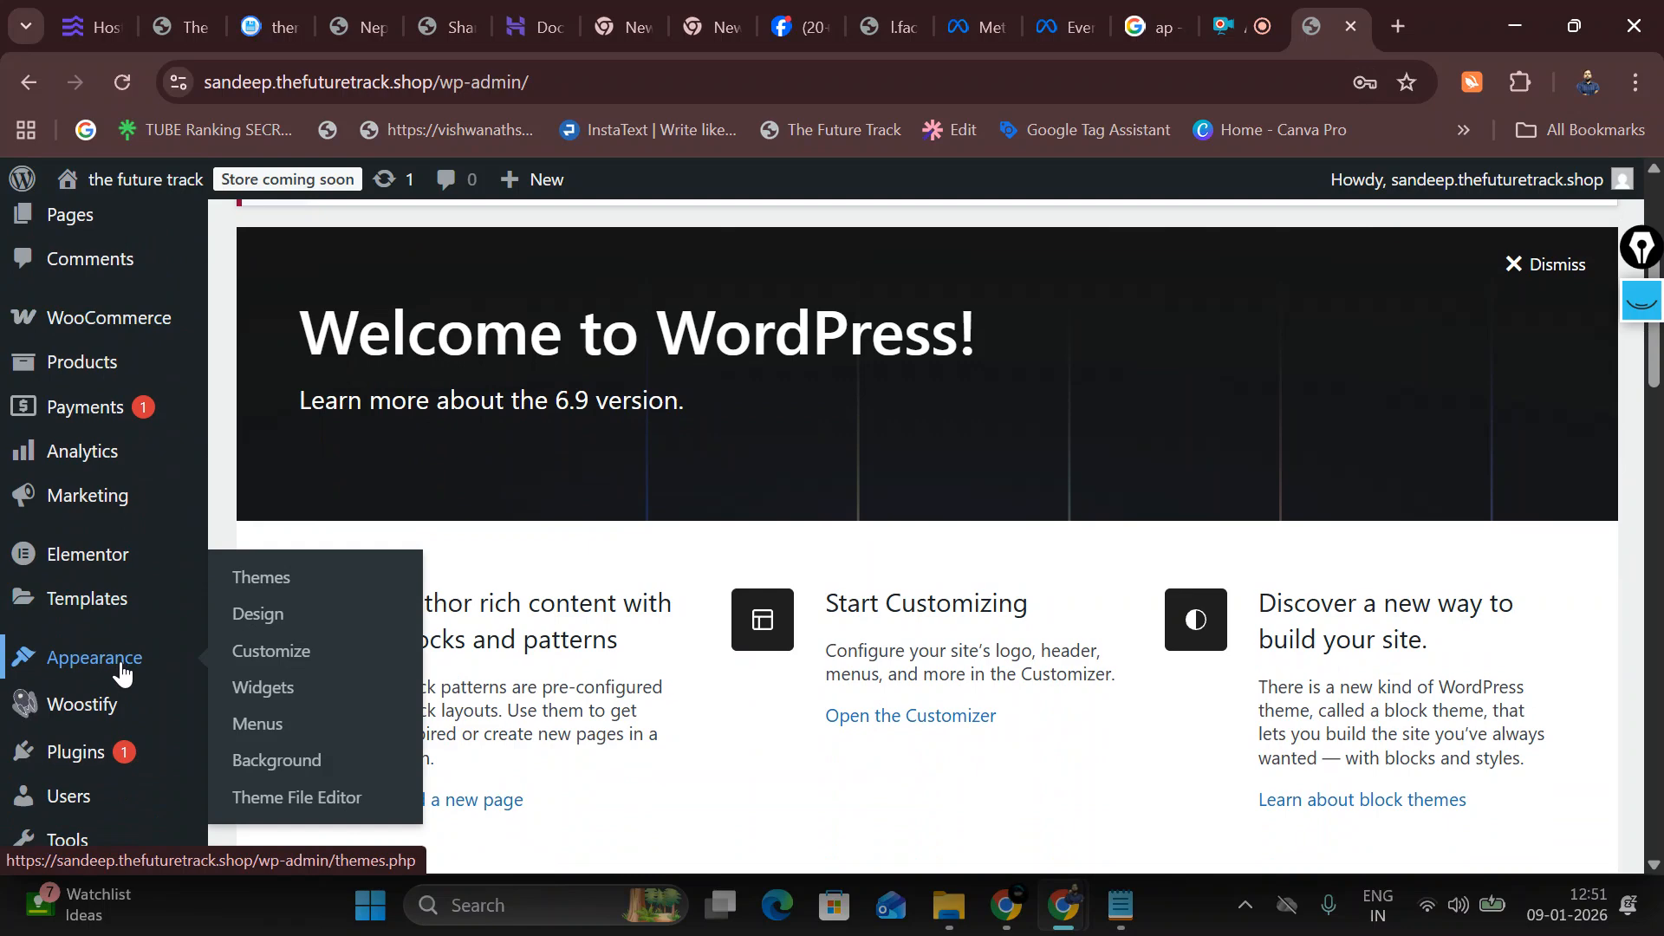
pyautogui.click(279, 813)
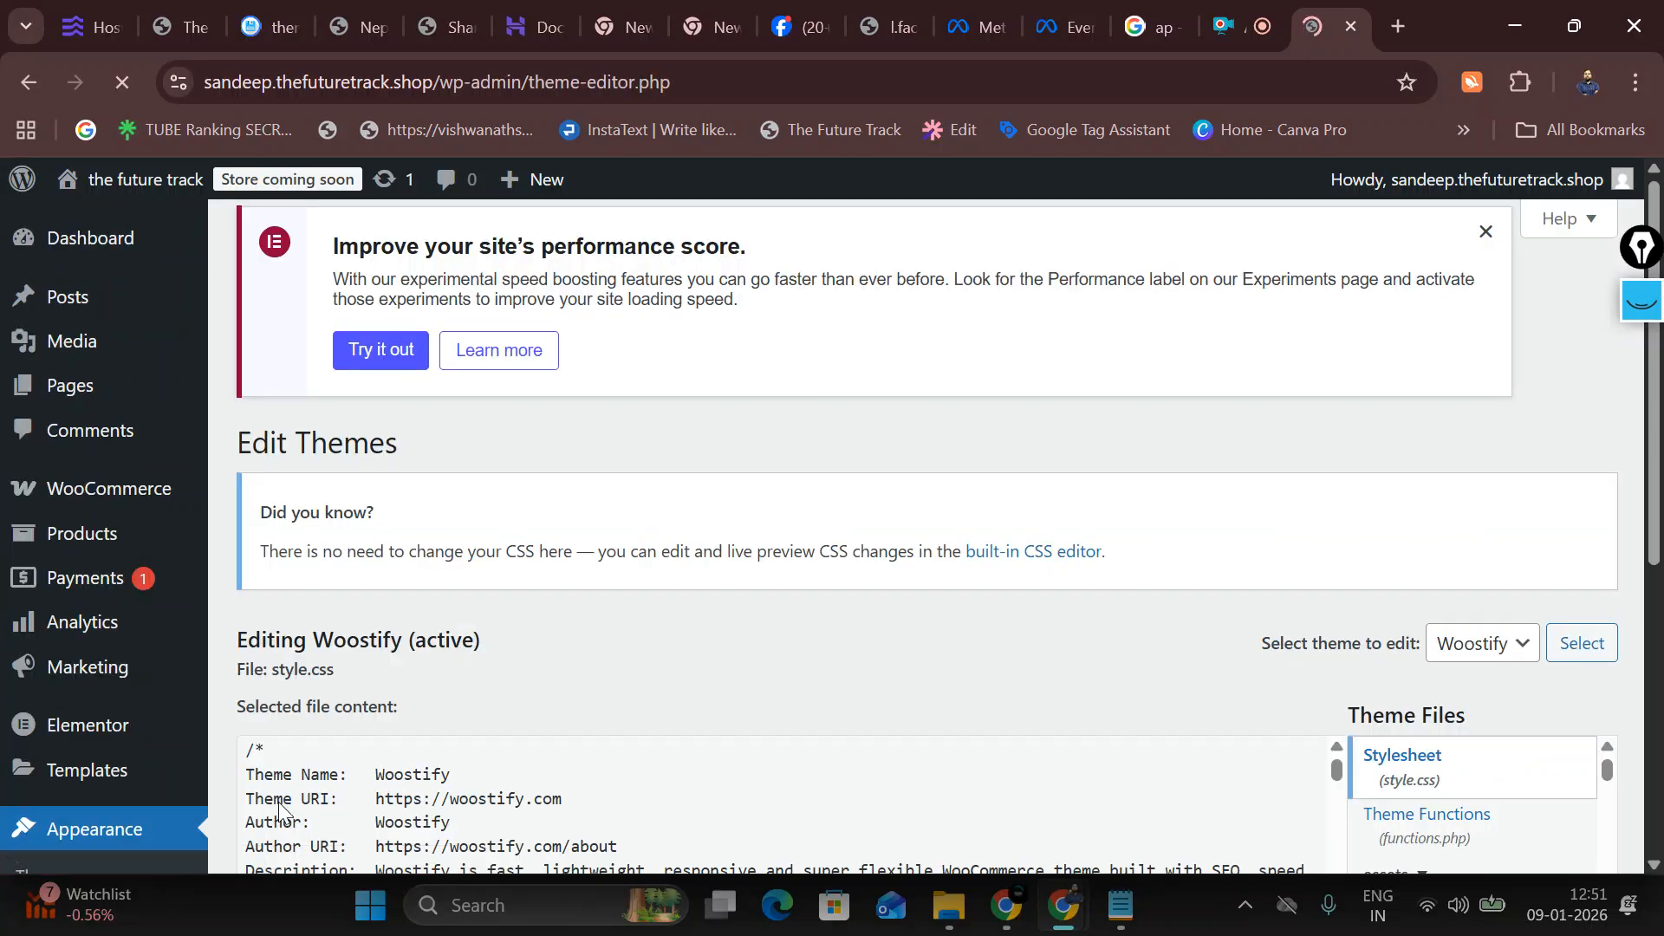
pyautogui.click(741, 753)
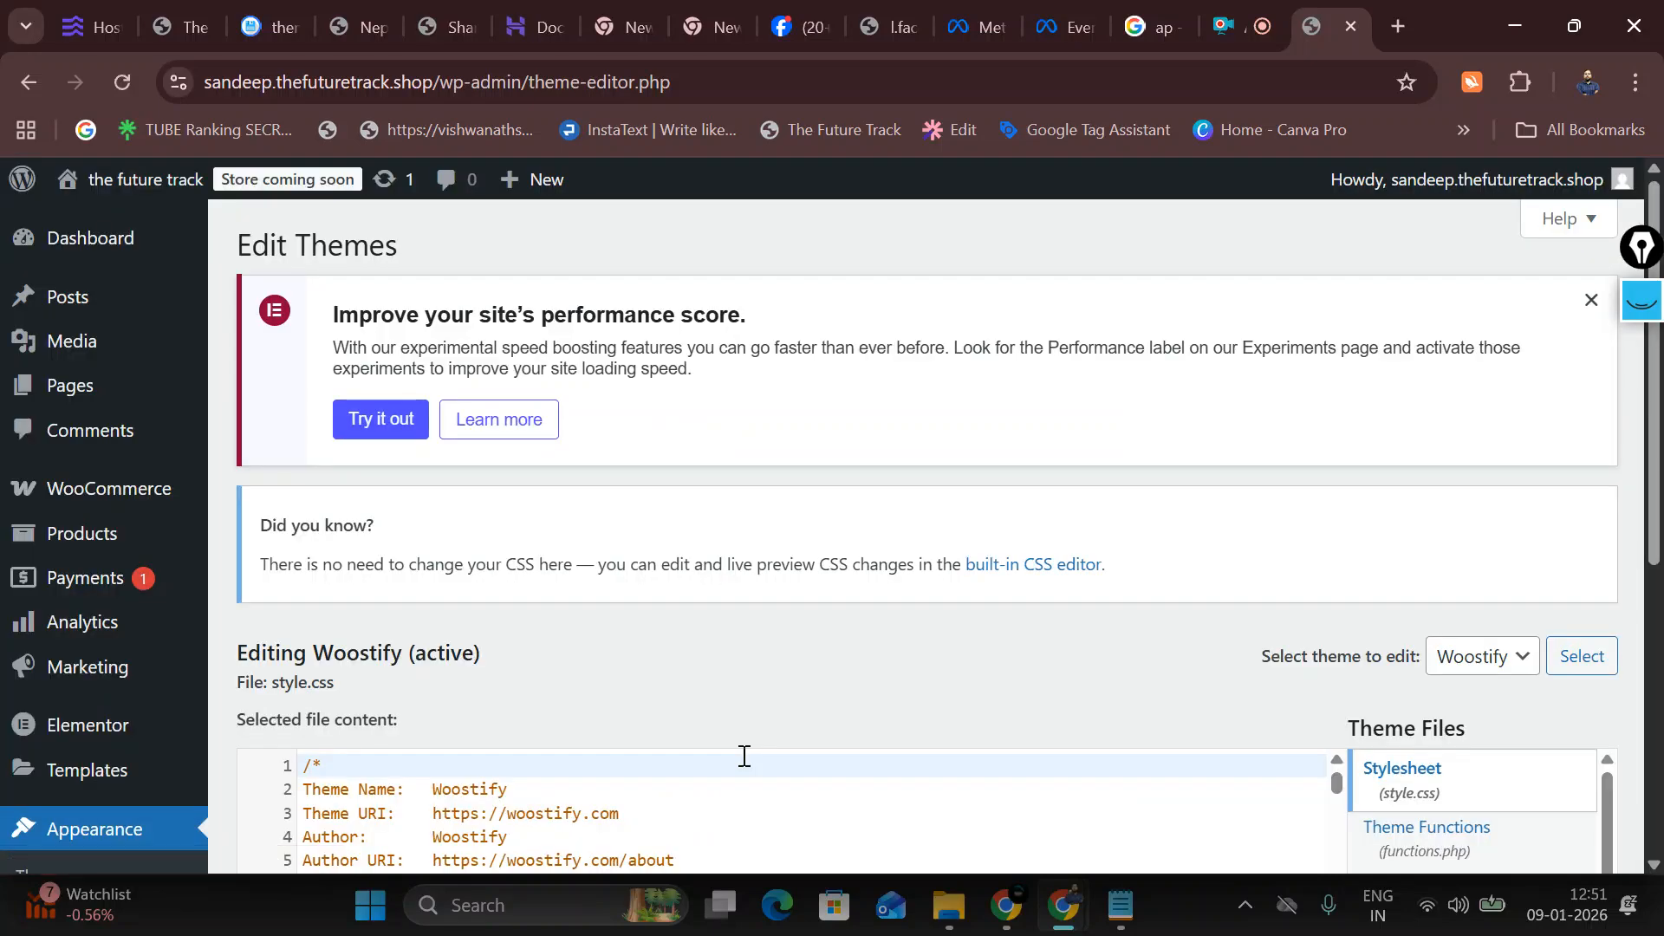
pyautogui.scroll(-5, 1152, 728)
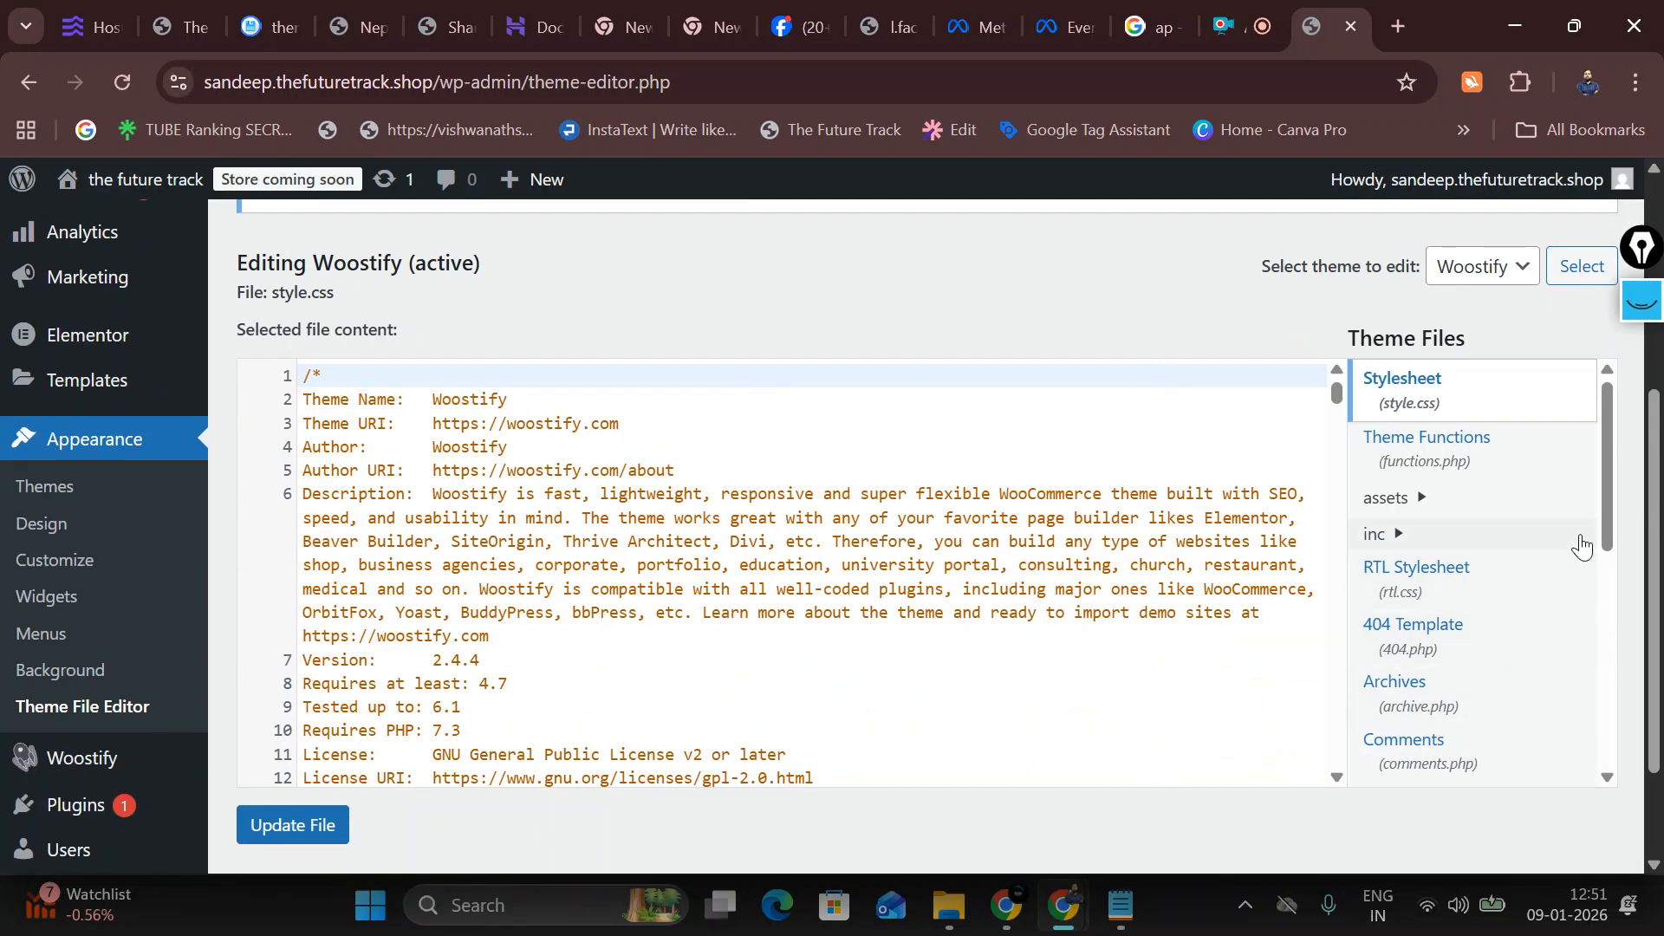
pyautogui.moveTo(1604, 473); pyautogui.dragTo(1605, 560)
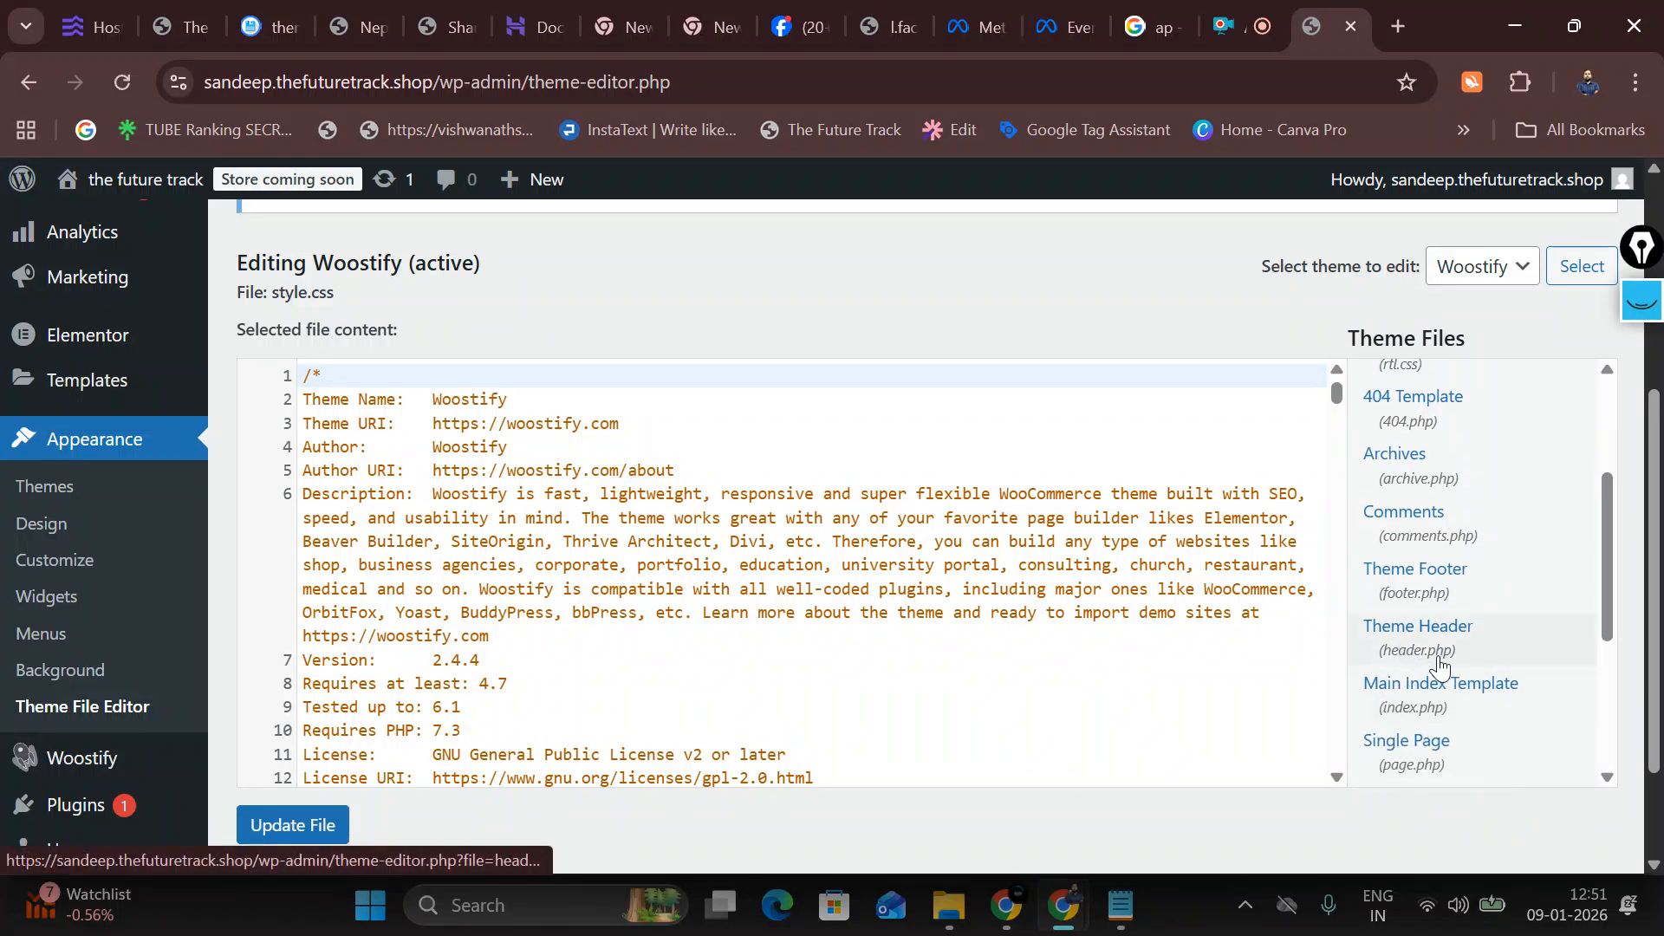
pyautogui.click(1439, 665)
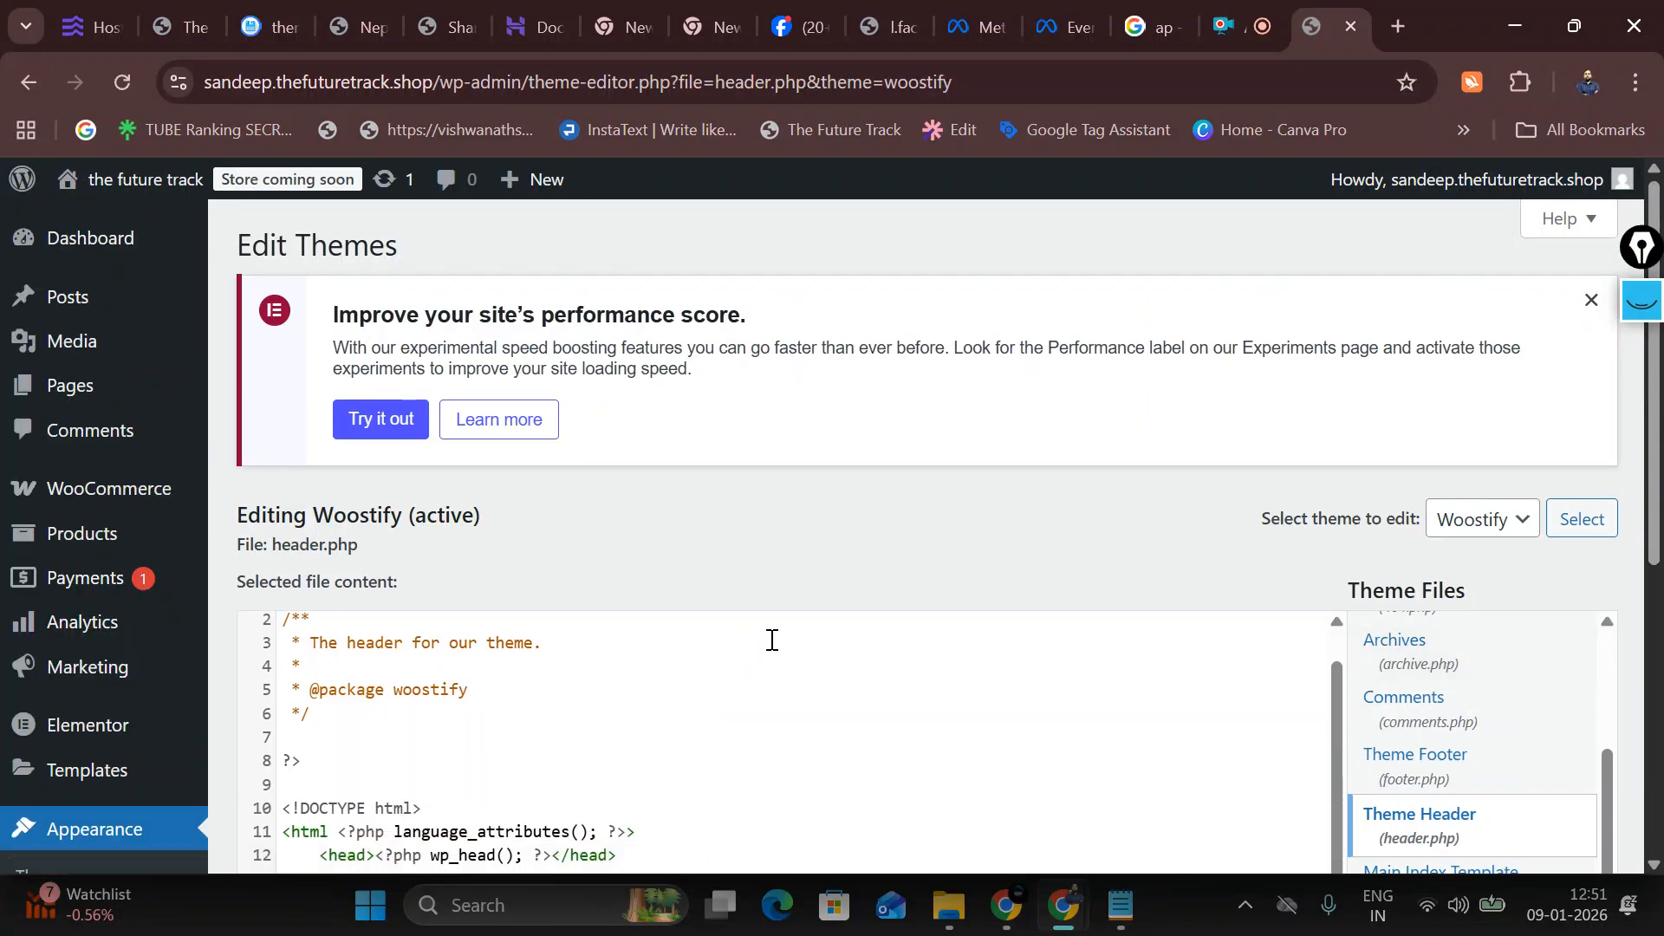
# Step: Paste the Meta Pixel base code on a new line before </head> in header.php, then undo it
pyautogui.scroll(-6, 772, 640)
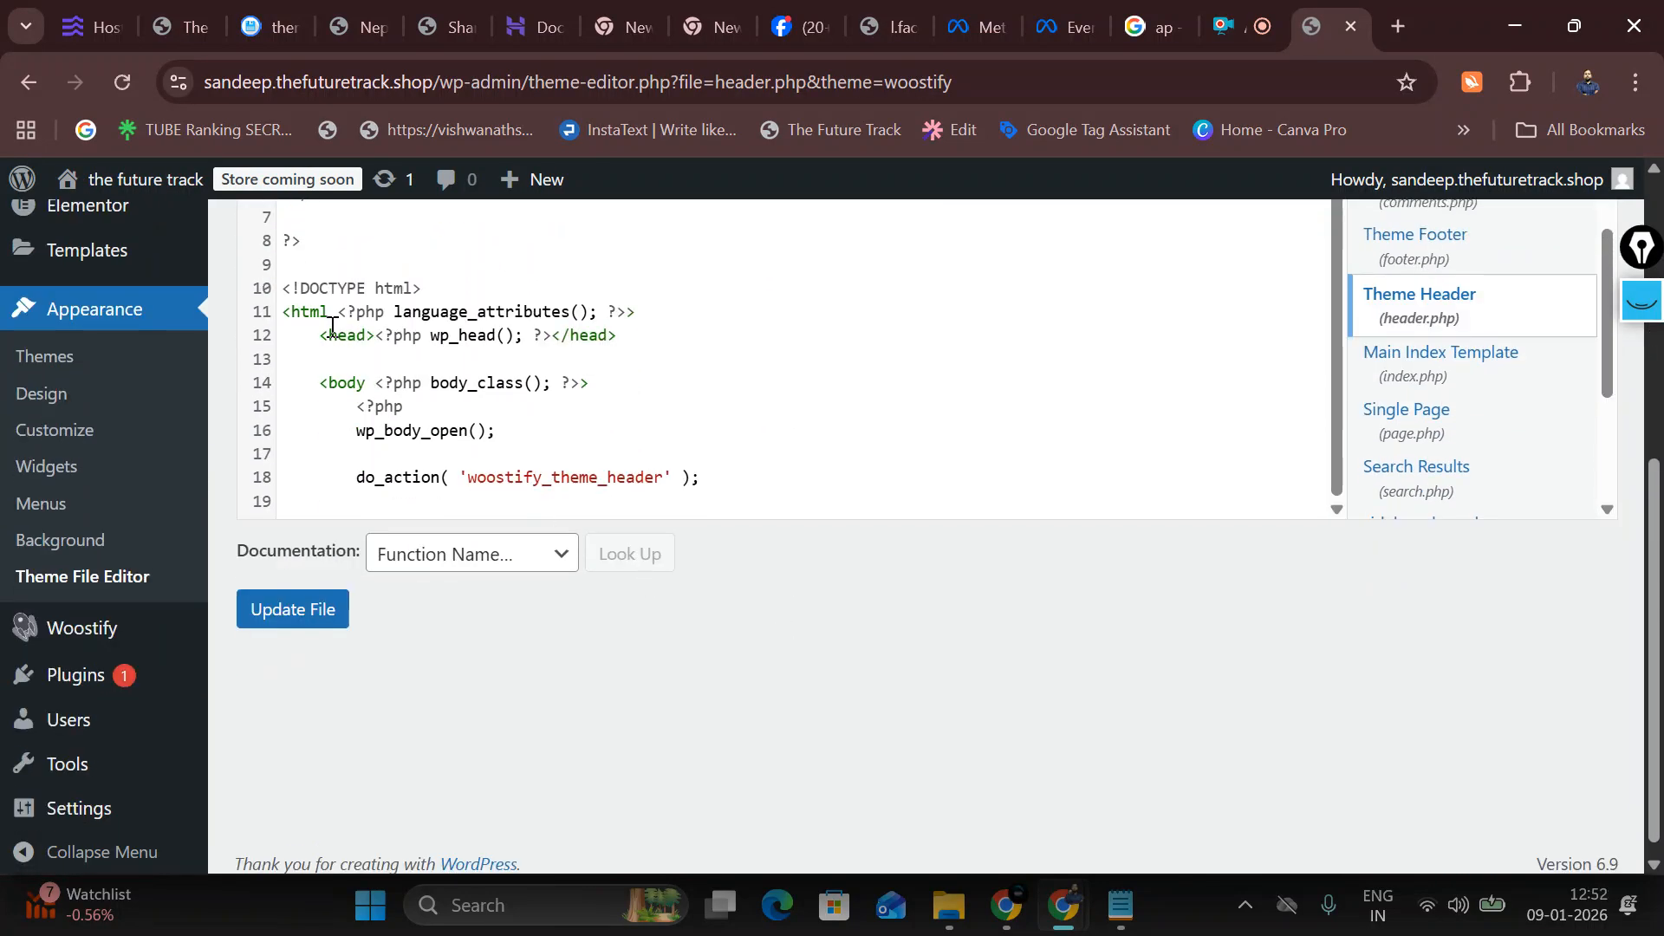
pyautogui.scroll(-1, 424, 429)
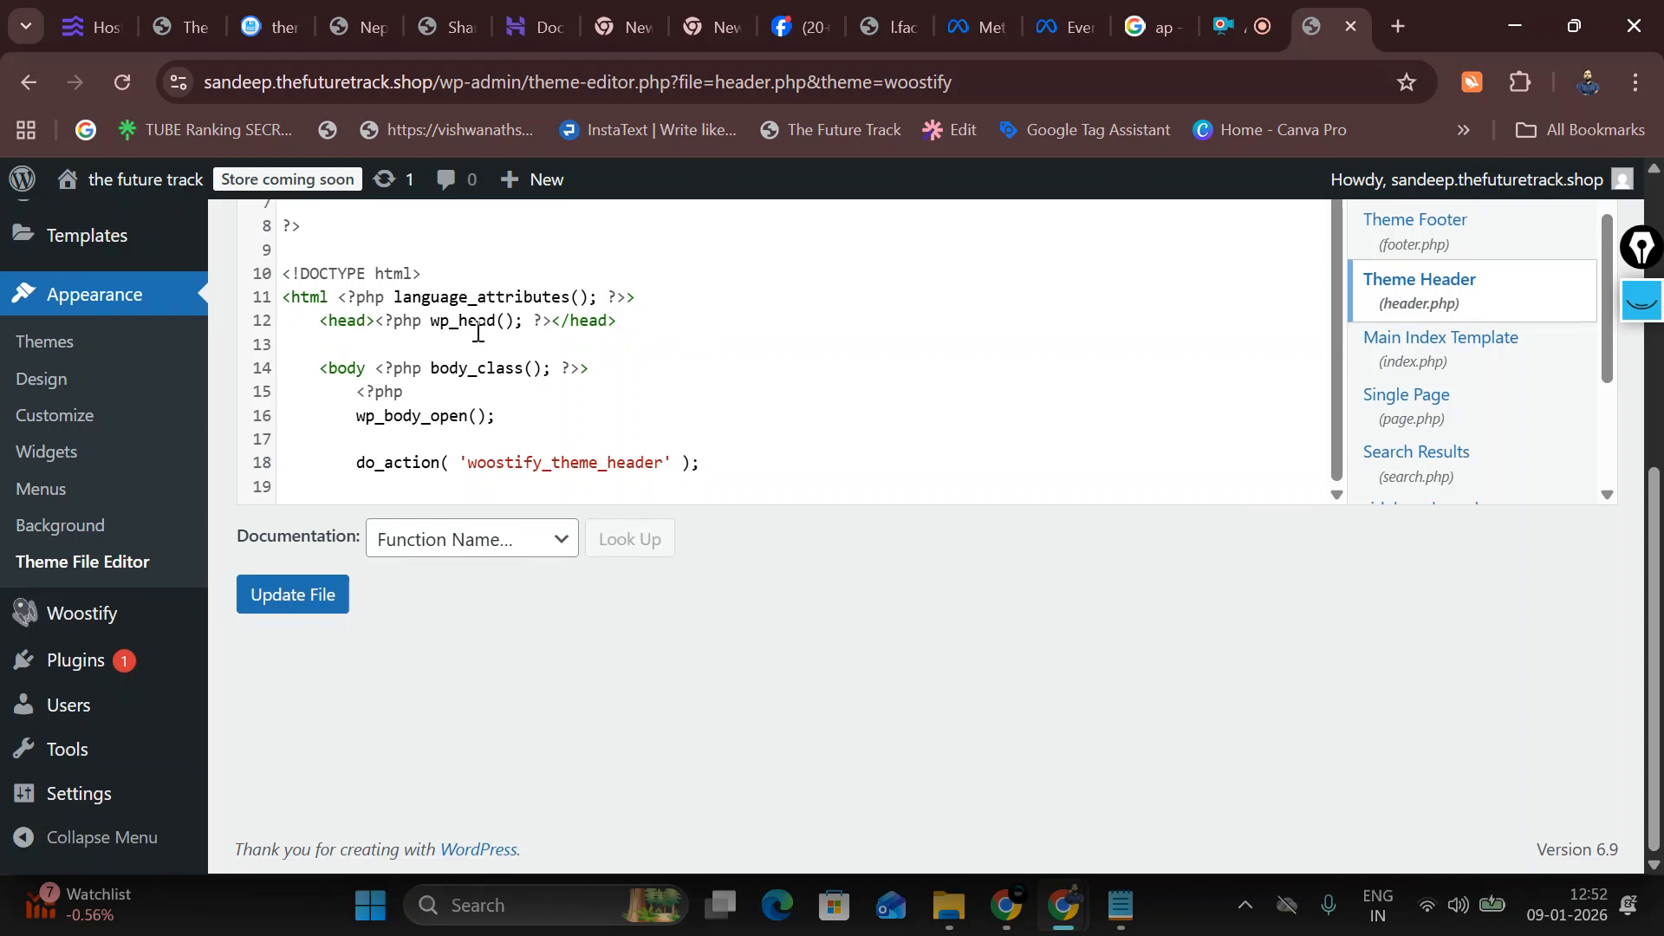
pyautogui.click(553, 317)
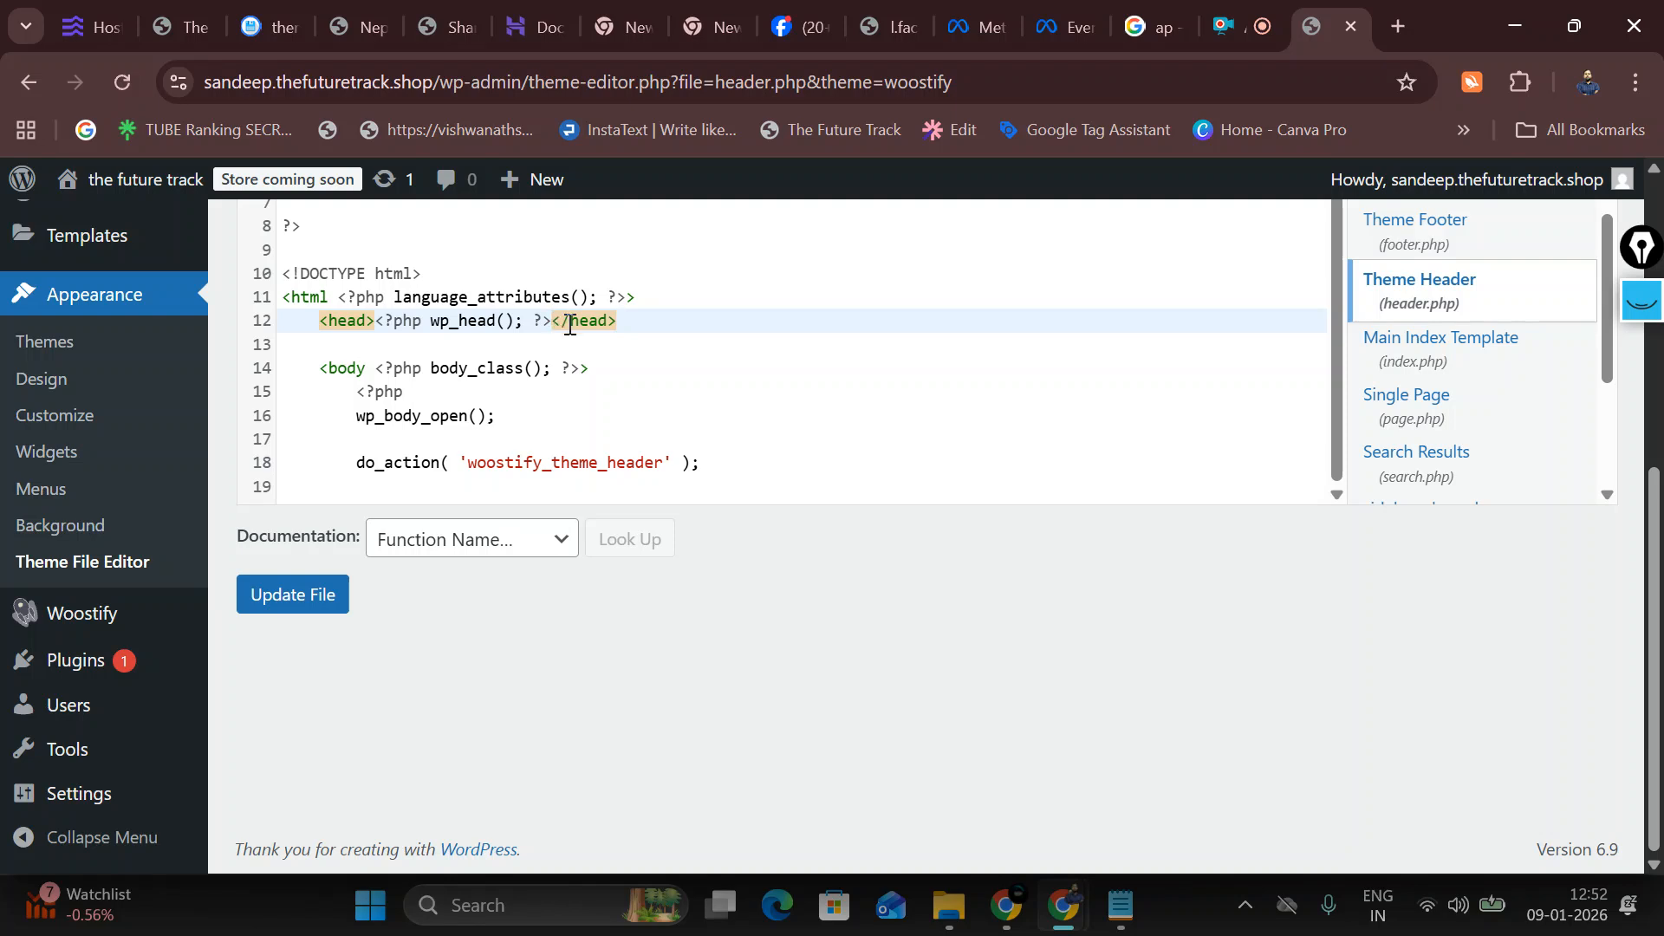
pyautogui.click(629, 330)
pyautogui.click(555, 322)
pyautogui.press('Return')
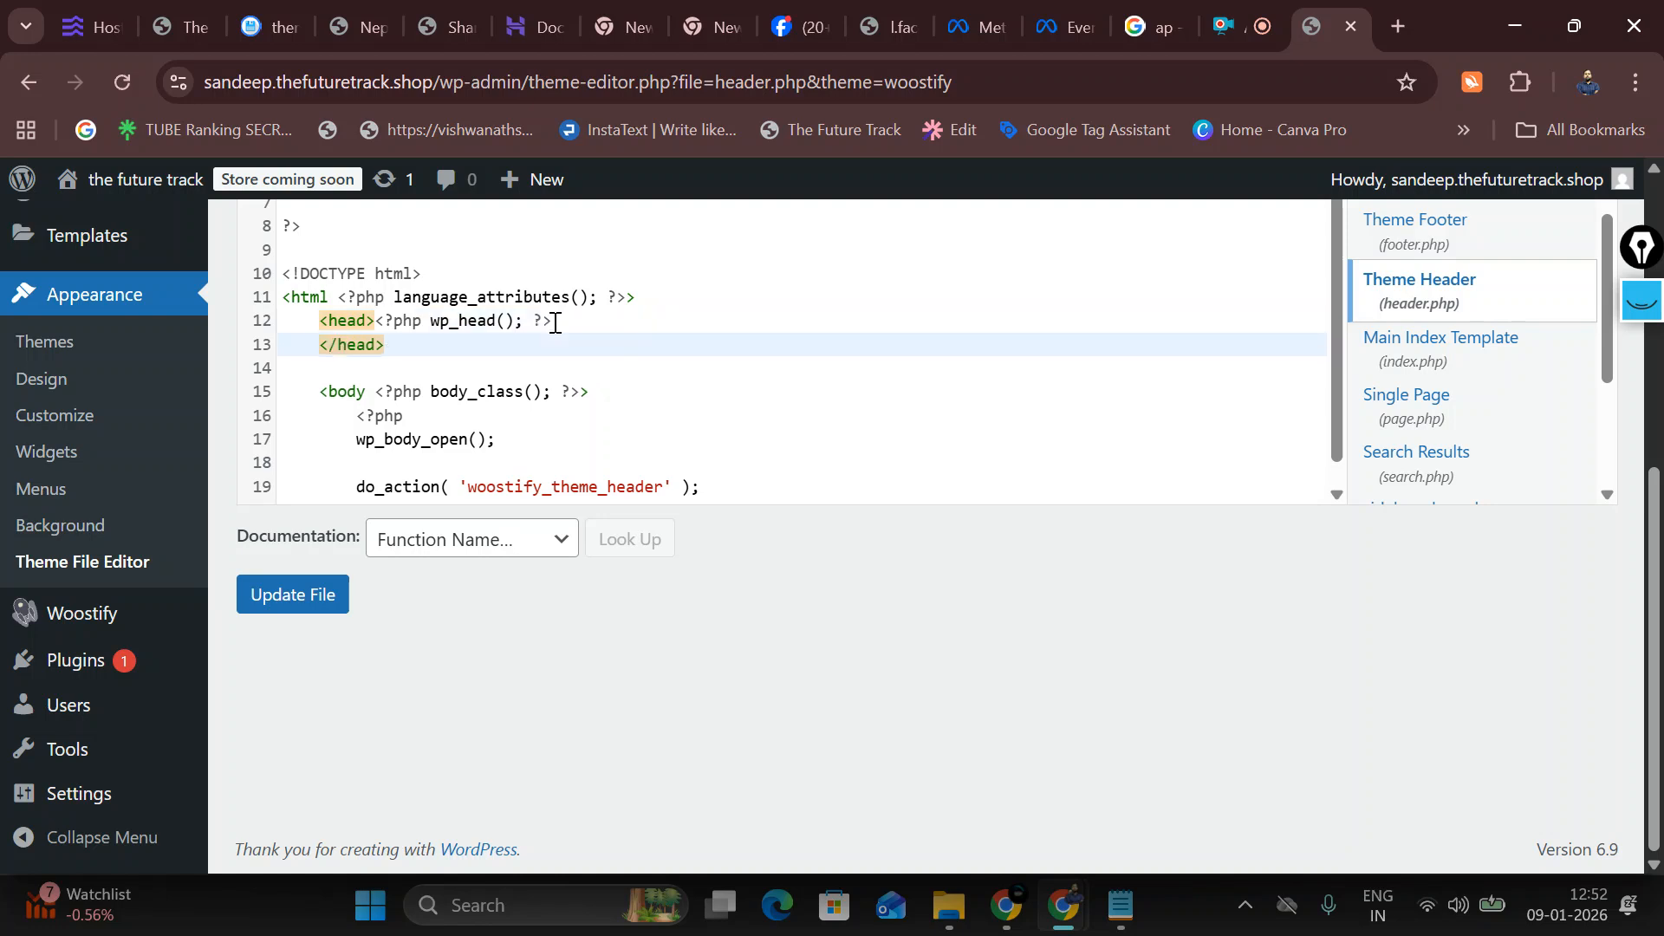
pyautogui.hotkey('ctrl', 'v')
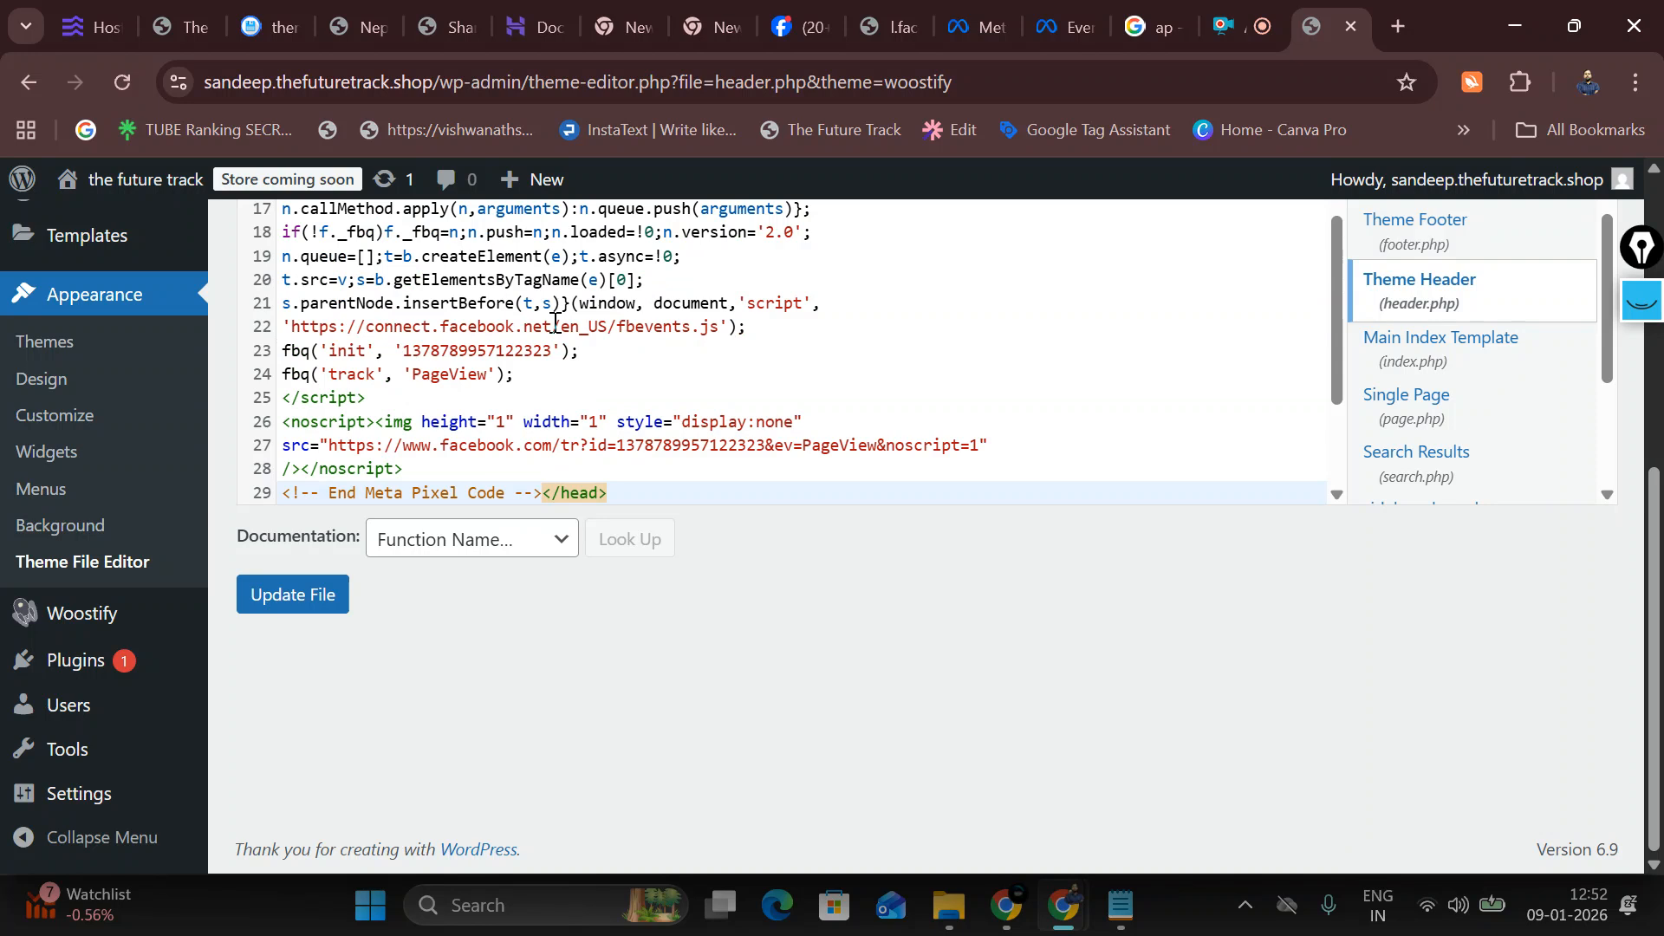
pyautogui.hotkey('ctrl', 'z')
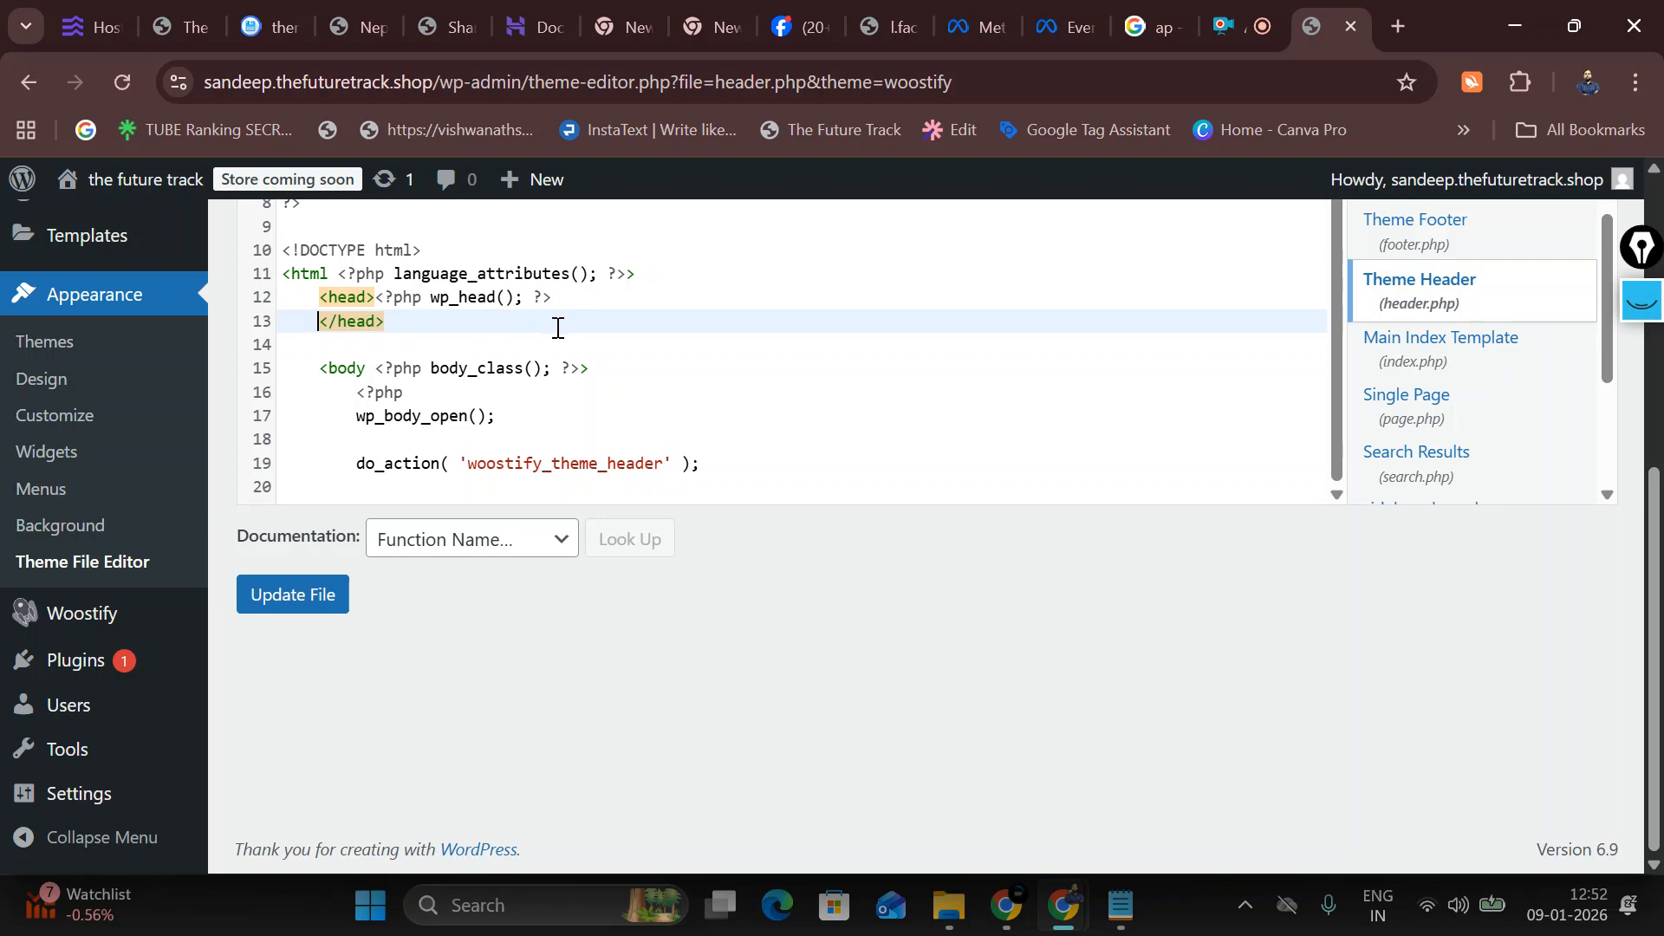
# Step: Re-paste the pixel code just before </head> and save header.php with Update File
pyautogui.press('BackSpace')
pyautogui.press('BackSpace')
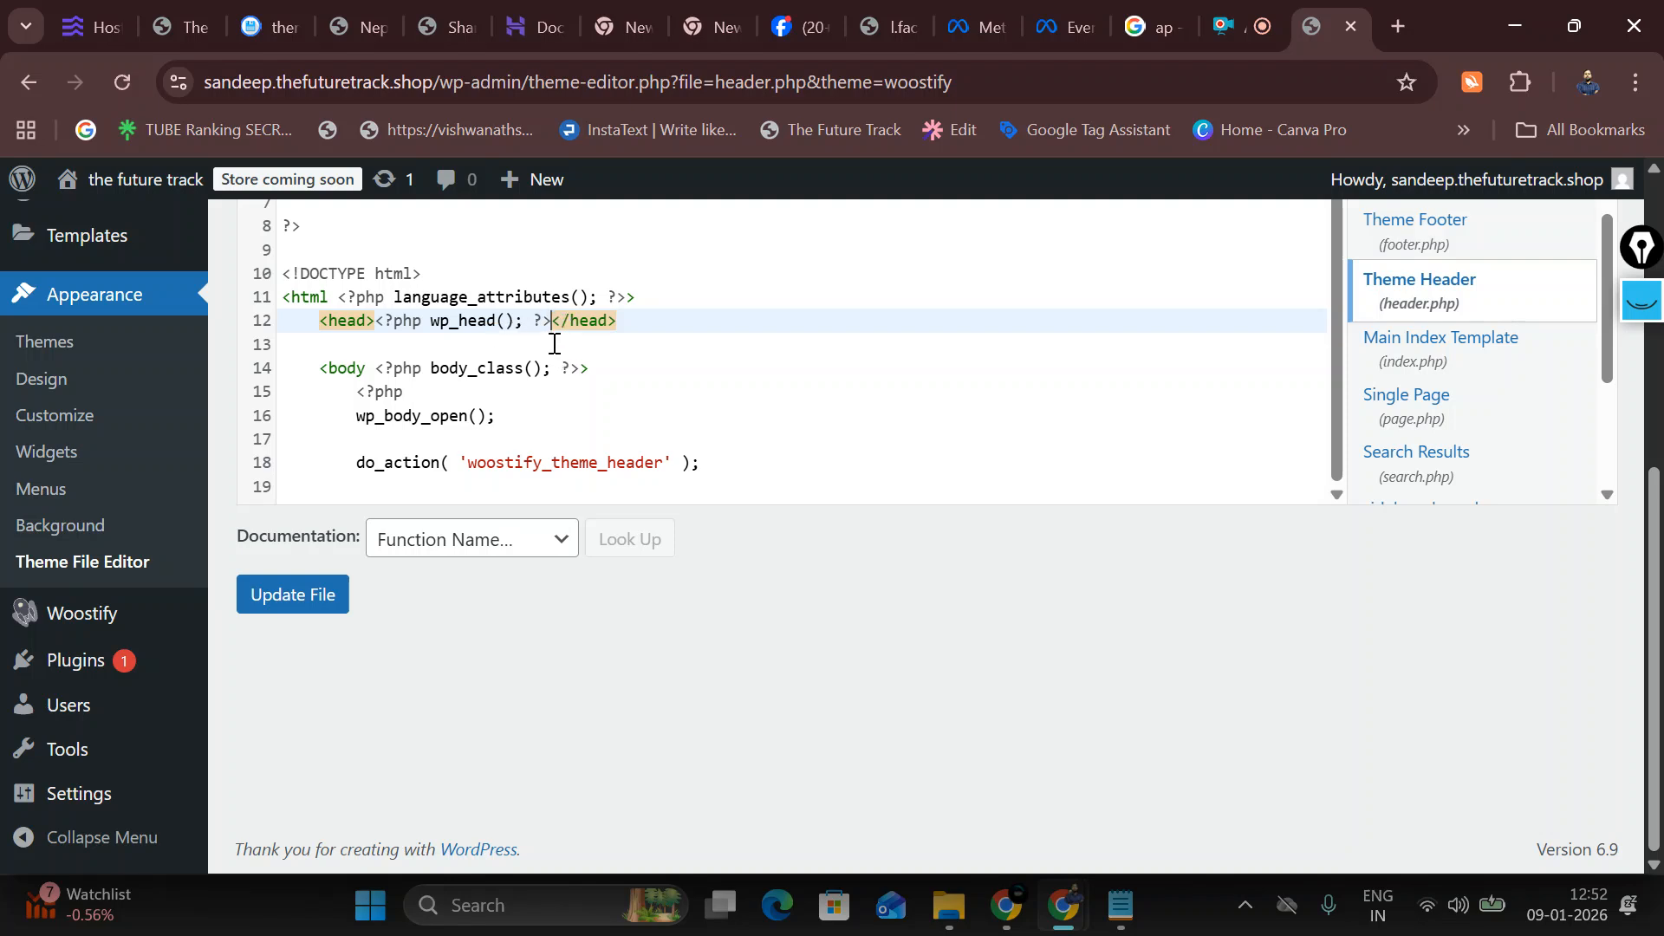
pyautogui.press('Return')
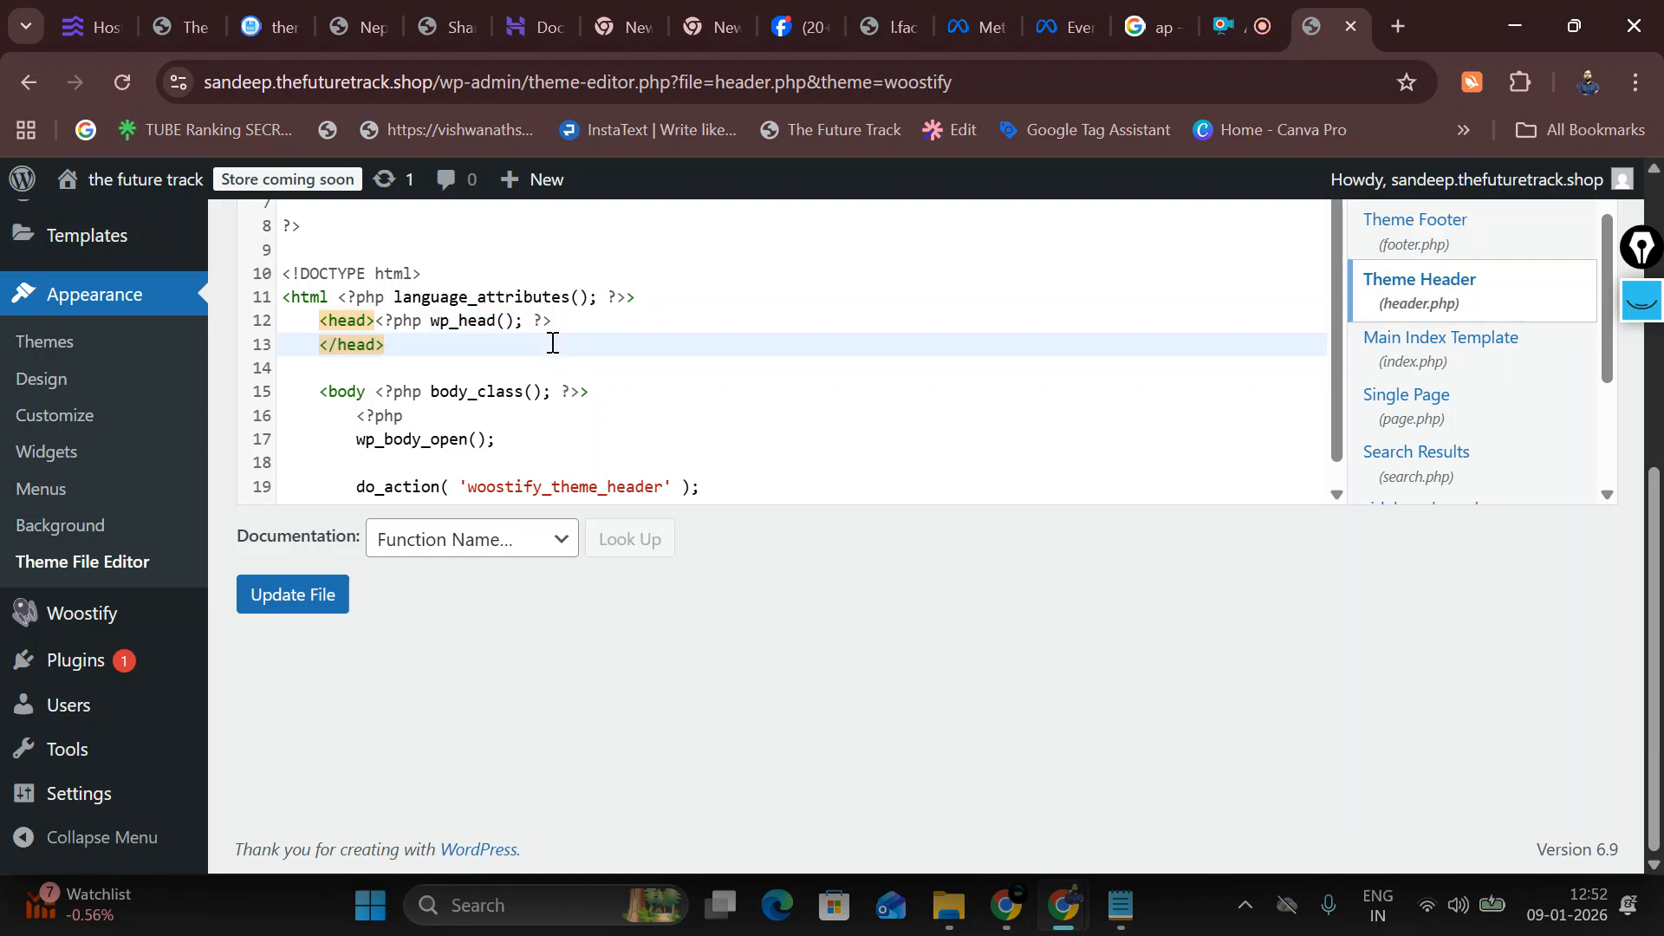
pyautogui.hotkey('ctrl', 'v')
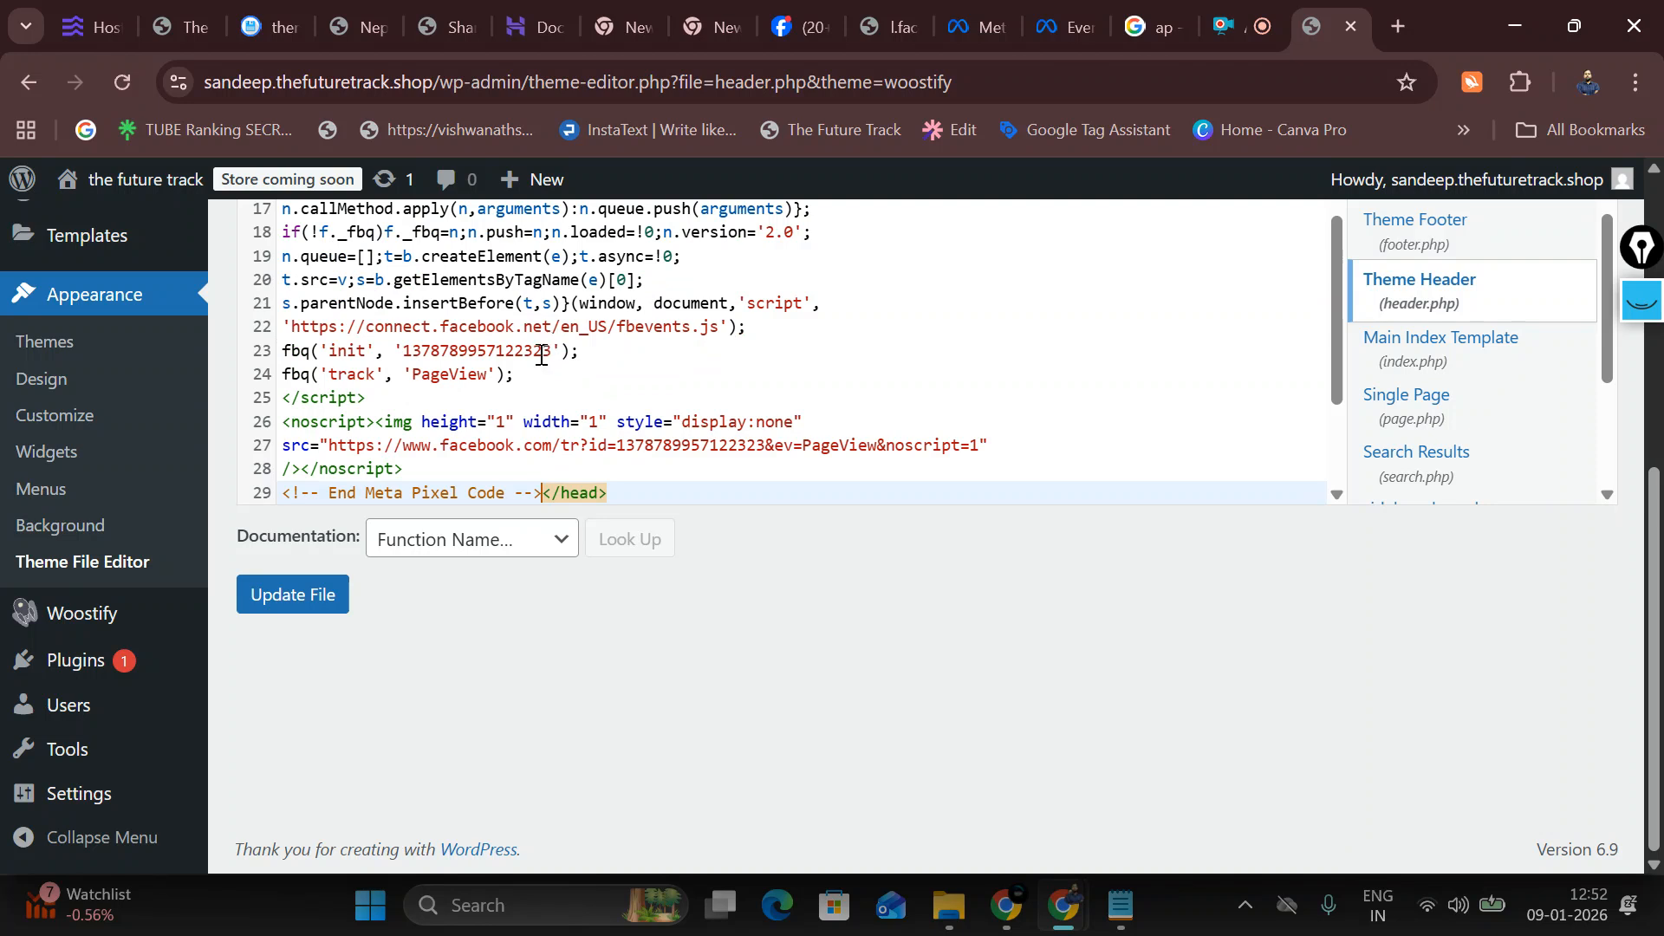
pyautogui.click(314, 607)
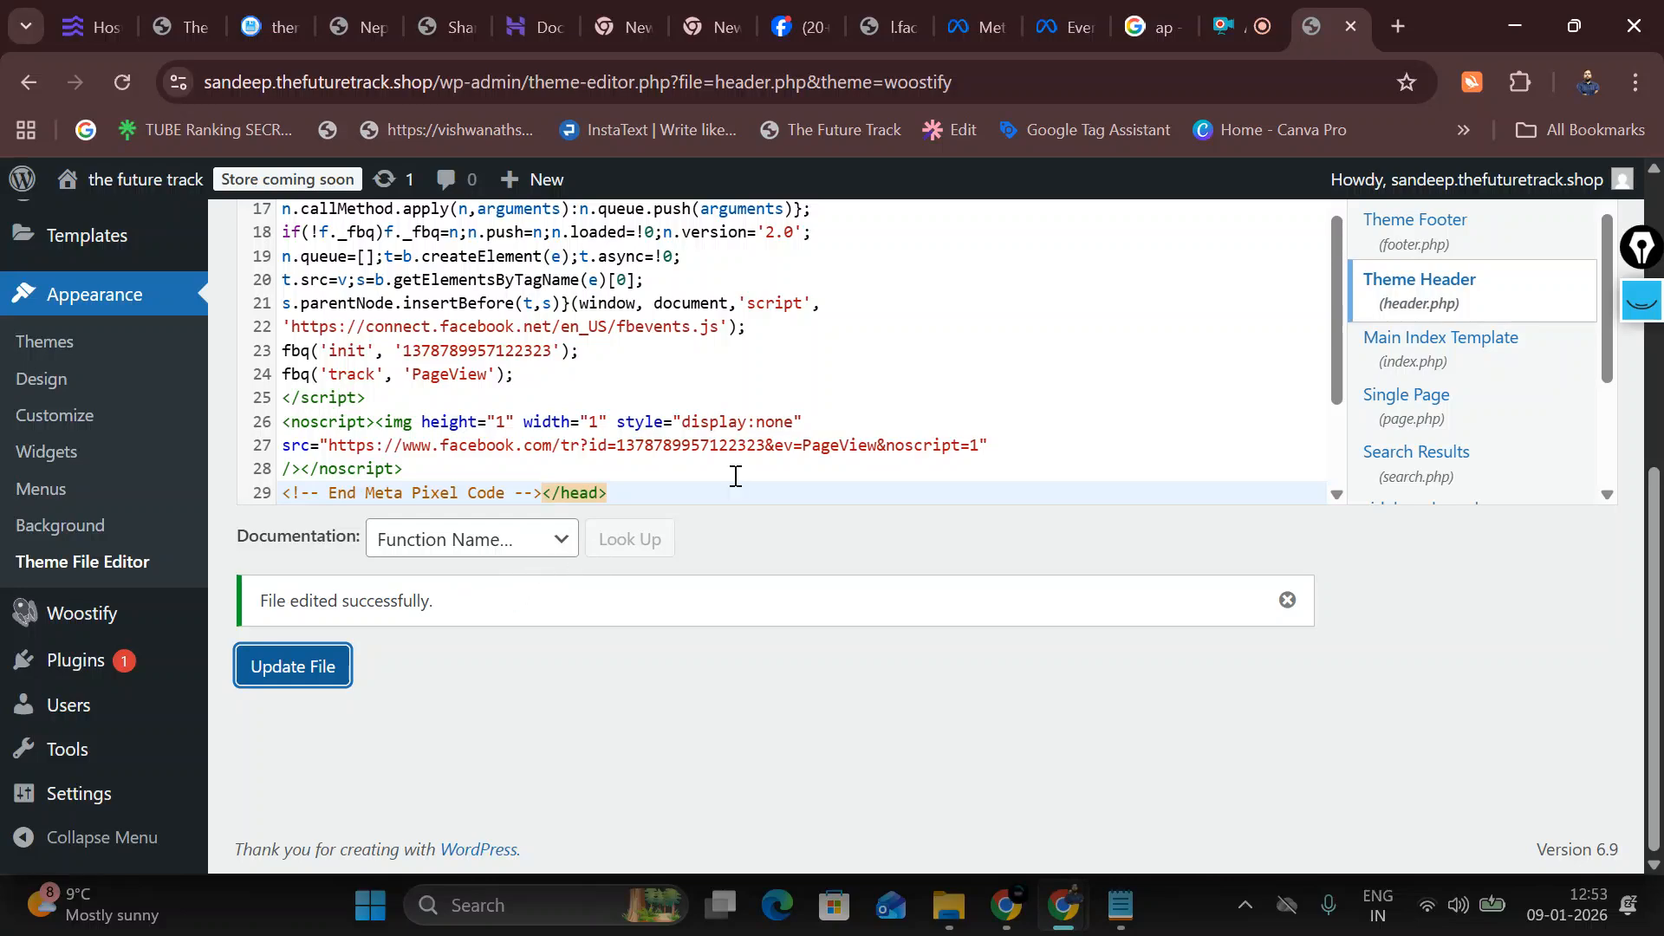
pyautogui.click(1068, 26)
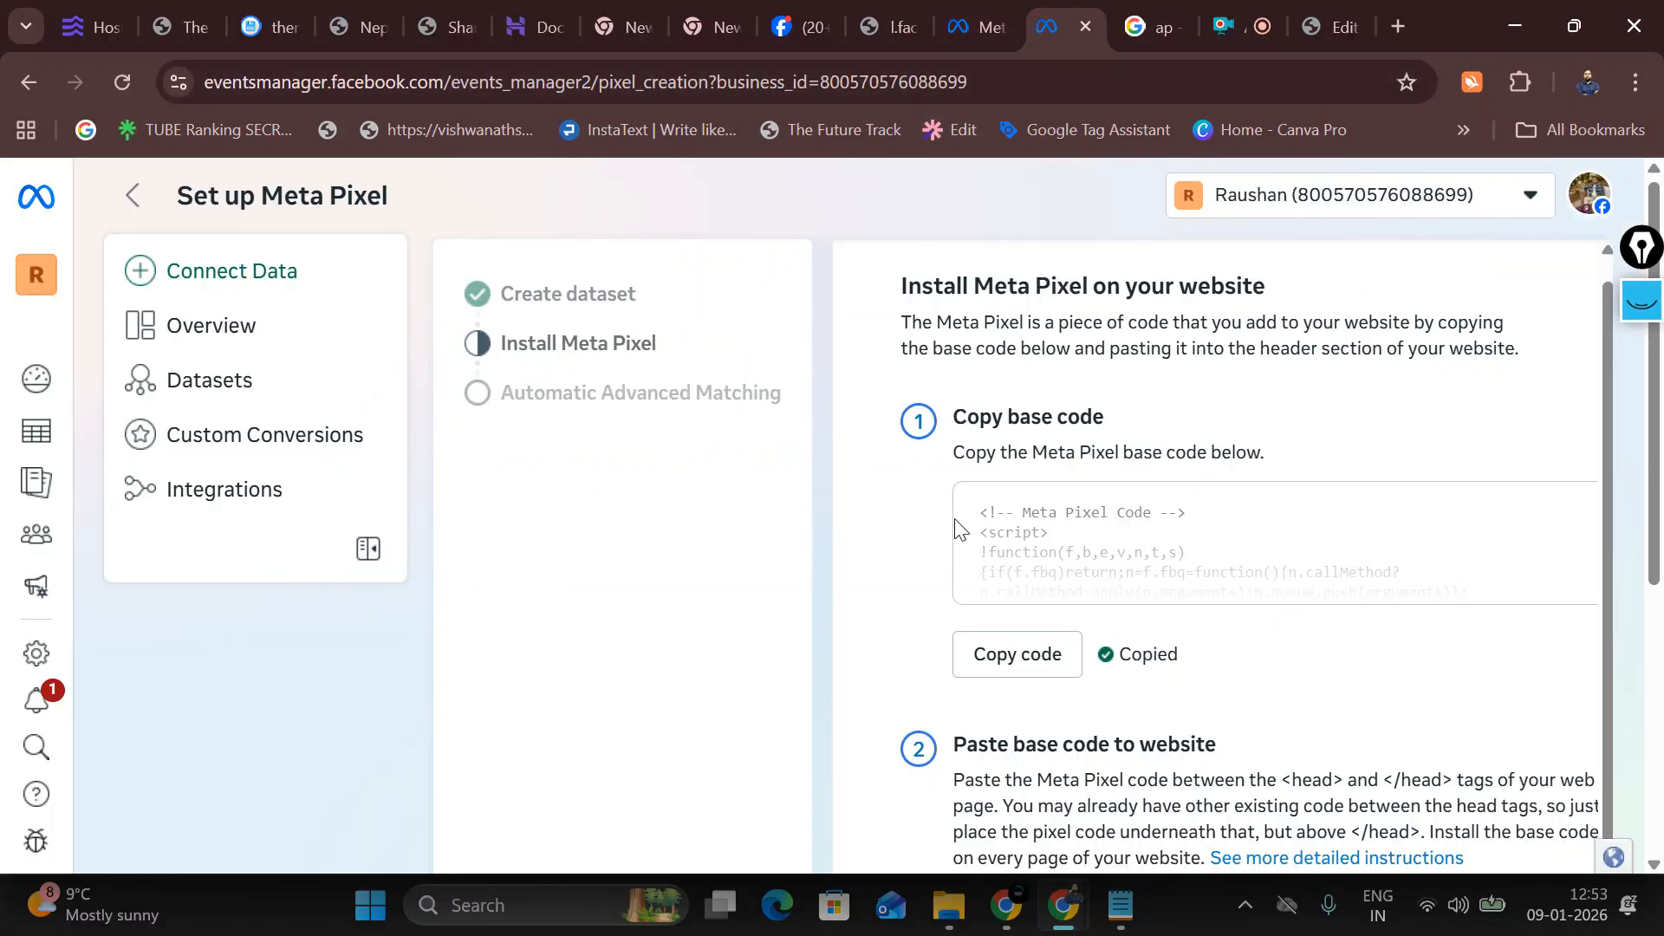
# Step: Continue past the install step, switch on automatic advanced matching, and finish with Done
pyautogui.scroll(-5, 990, 453)
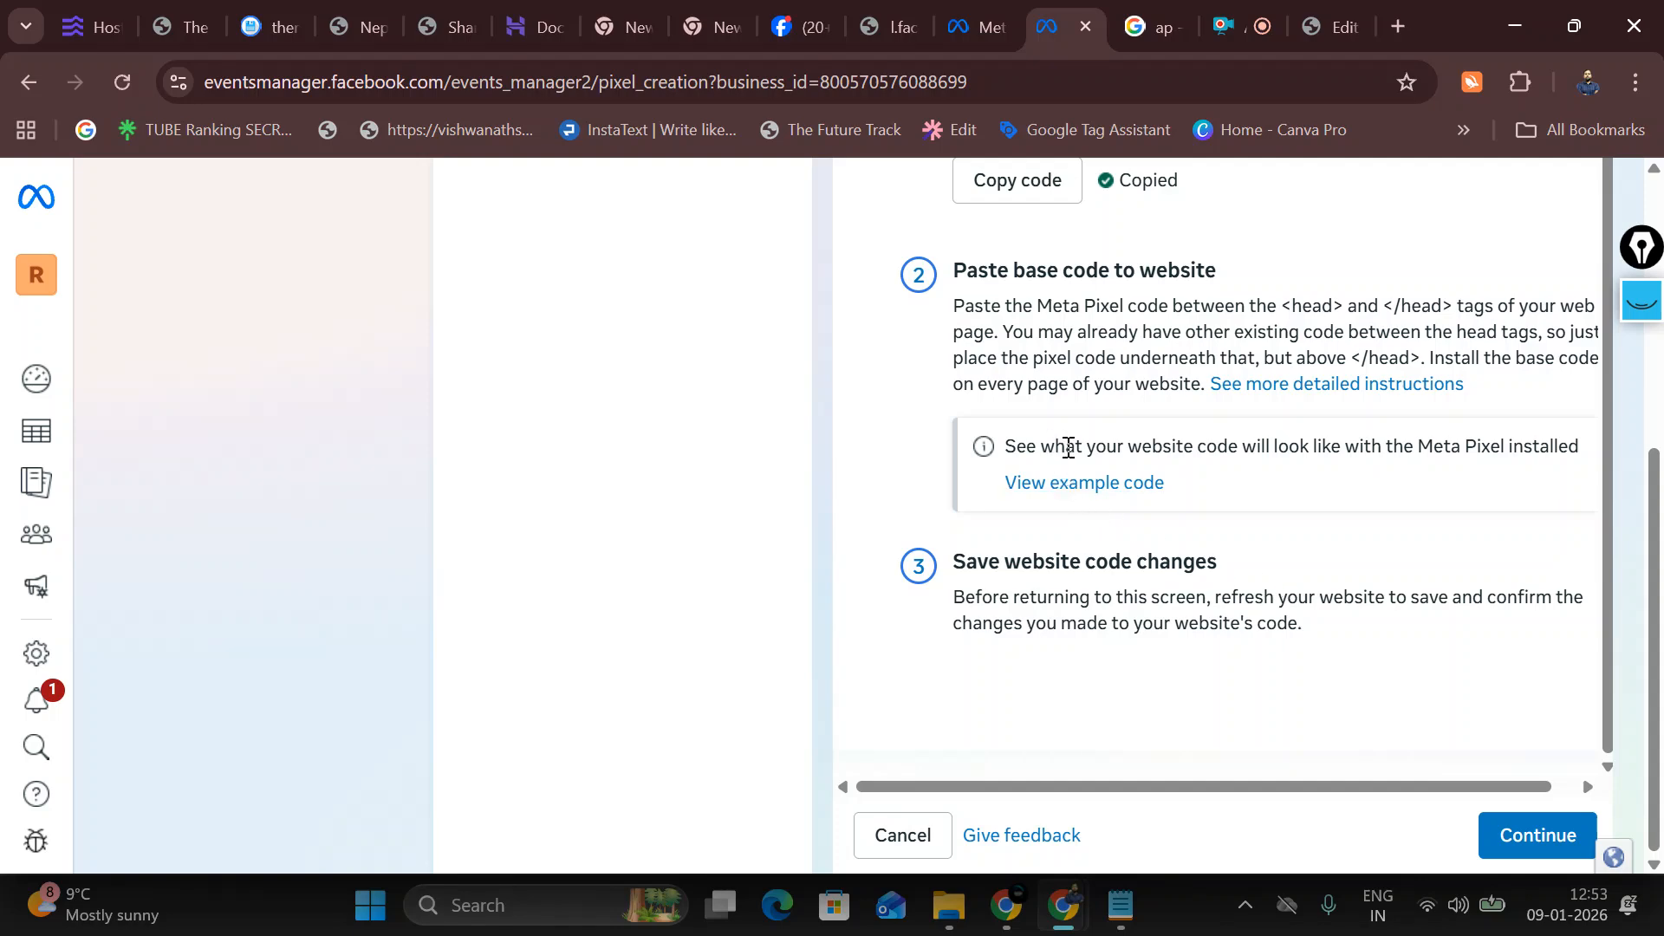
pyautogui.click(1549, 849)
pyautogui.click(942, 520)
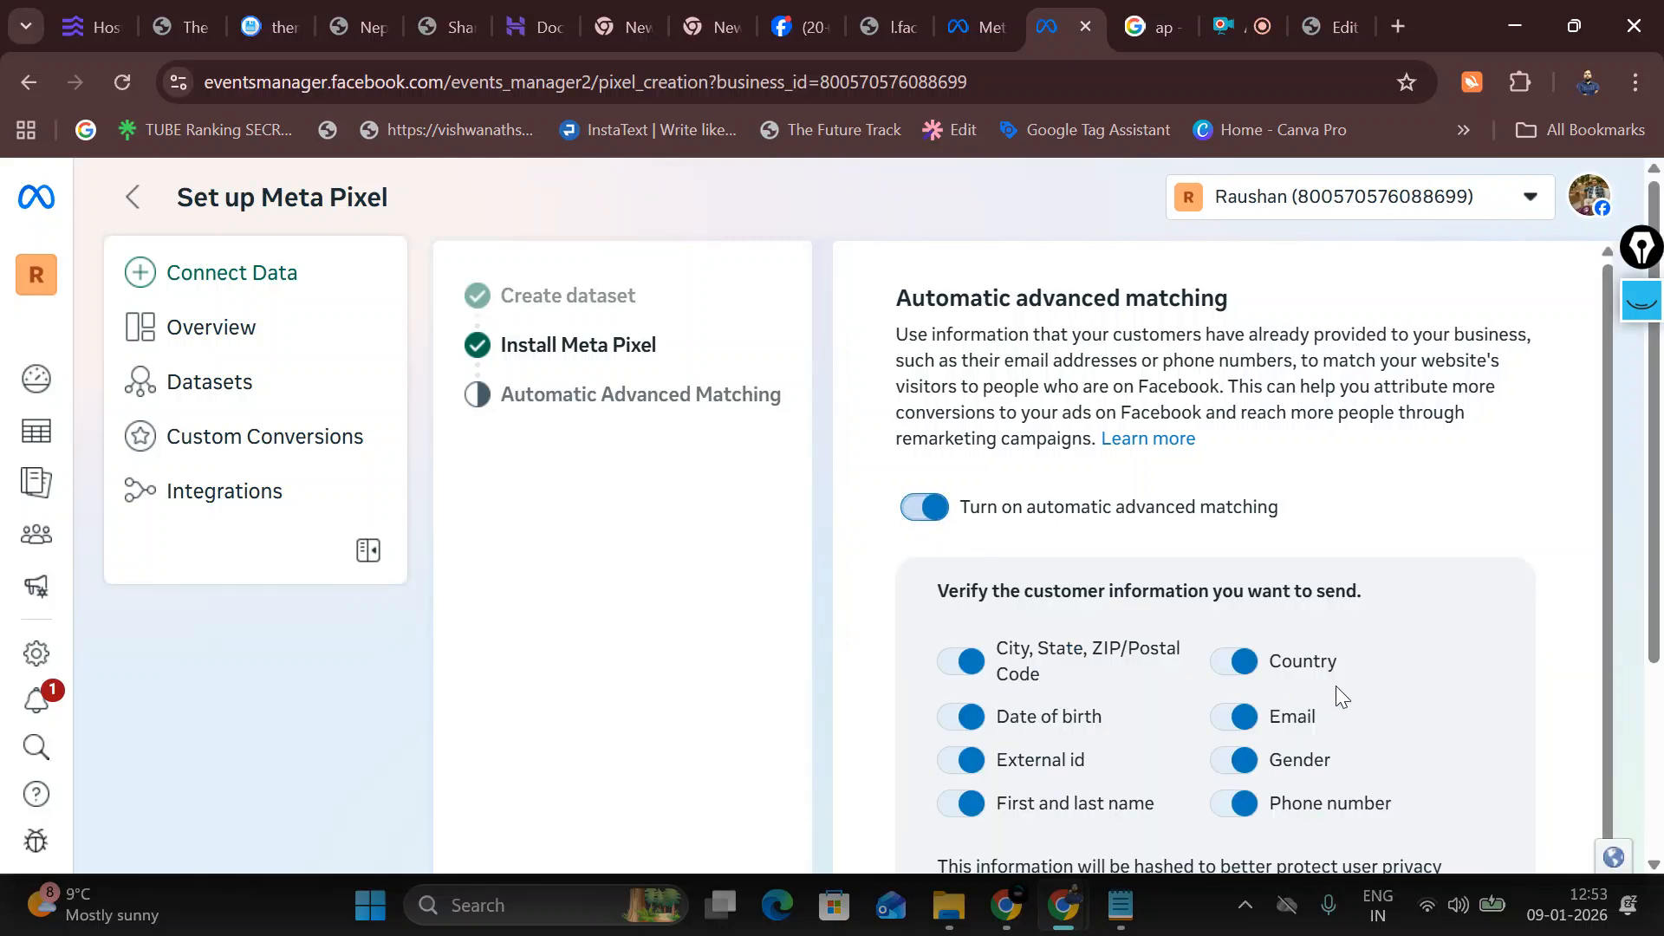
pyautogui.scroll(-4, 1335, 685)
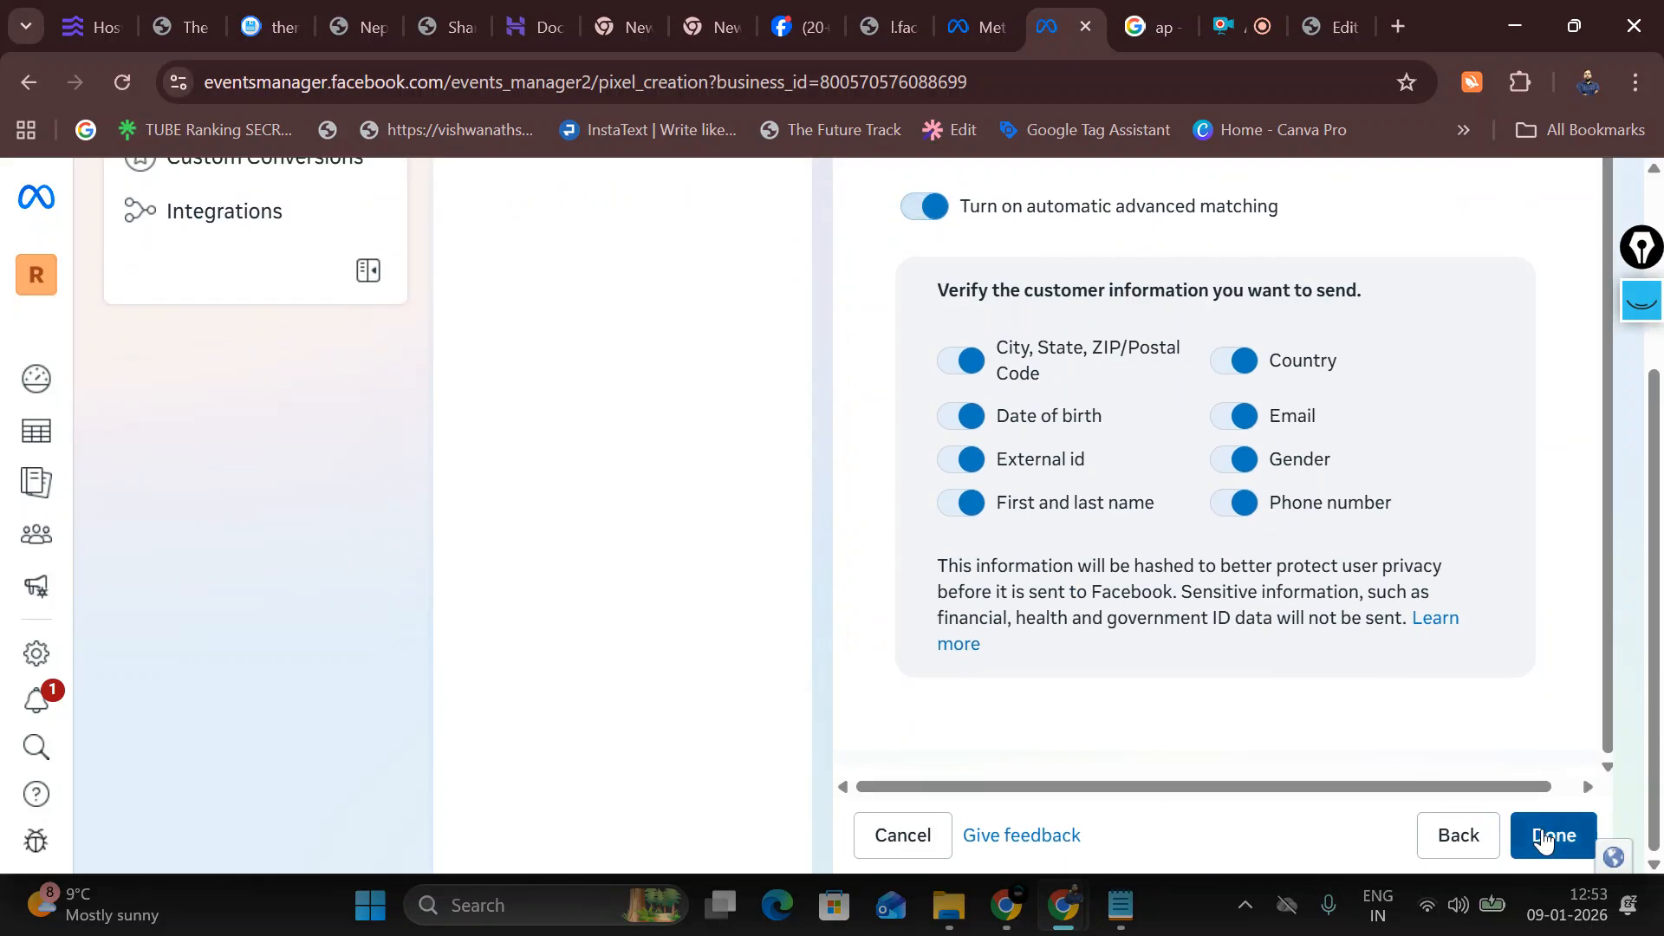
pyautogui.click(1543, 837)
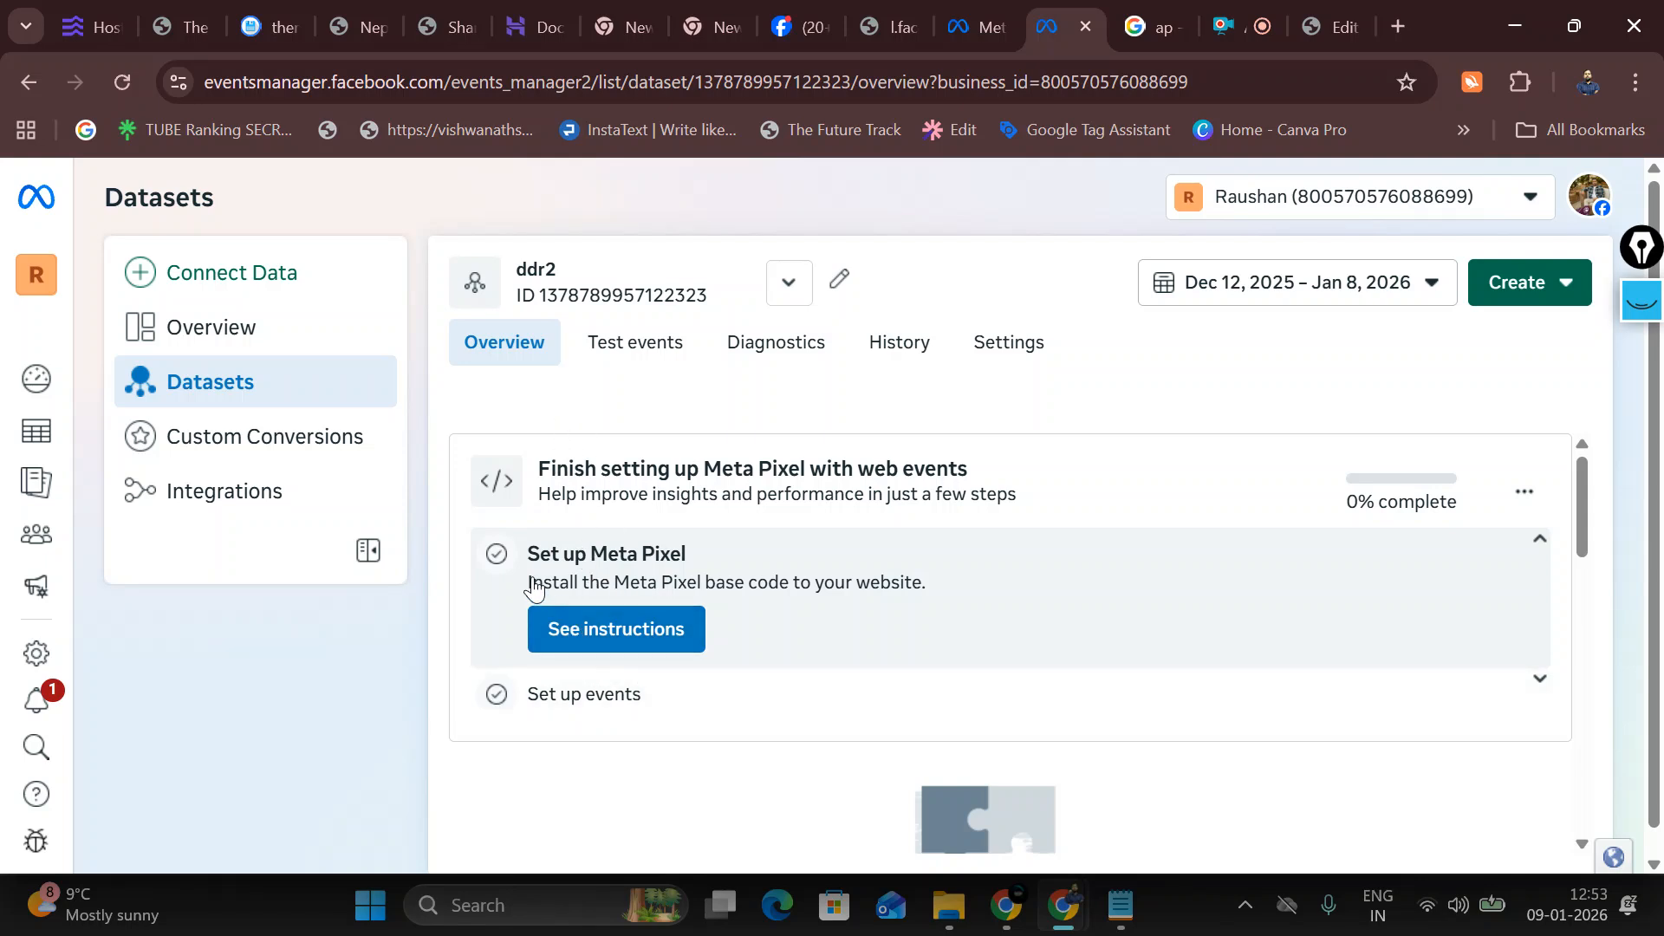
pyautogui.scroll(-1, 710, 585)
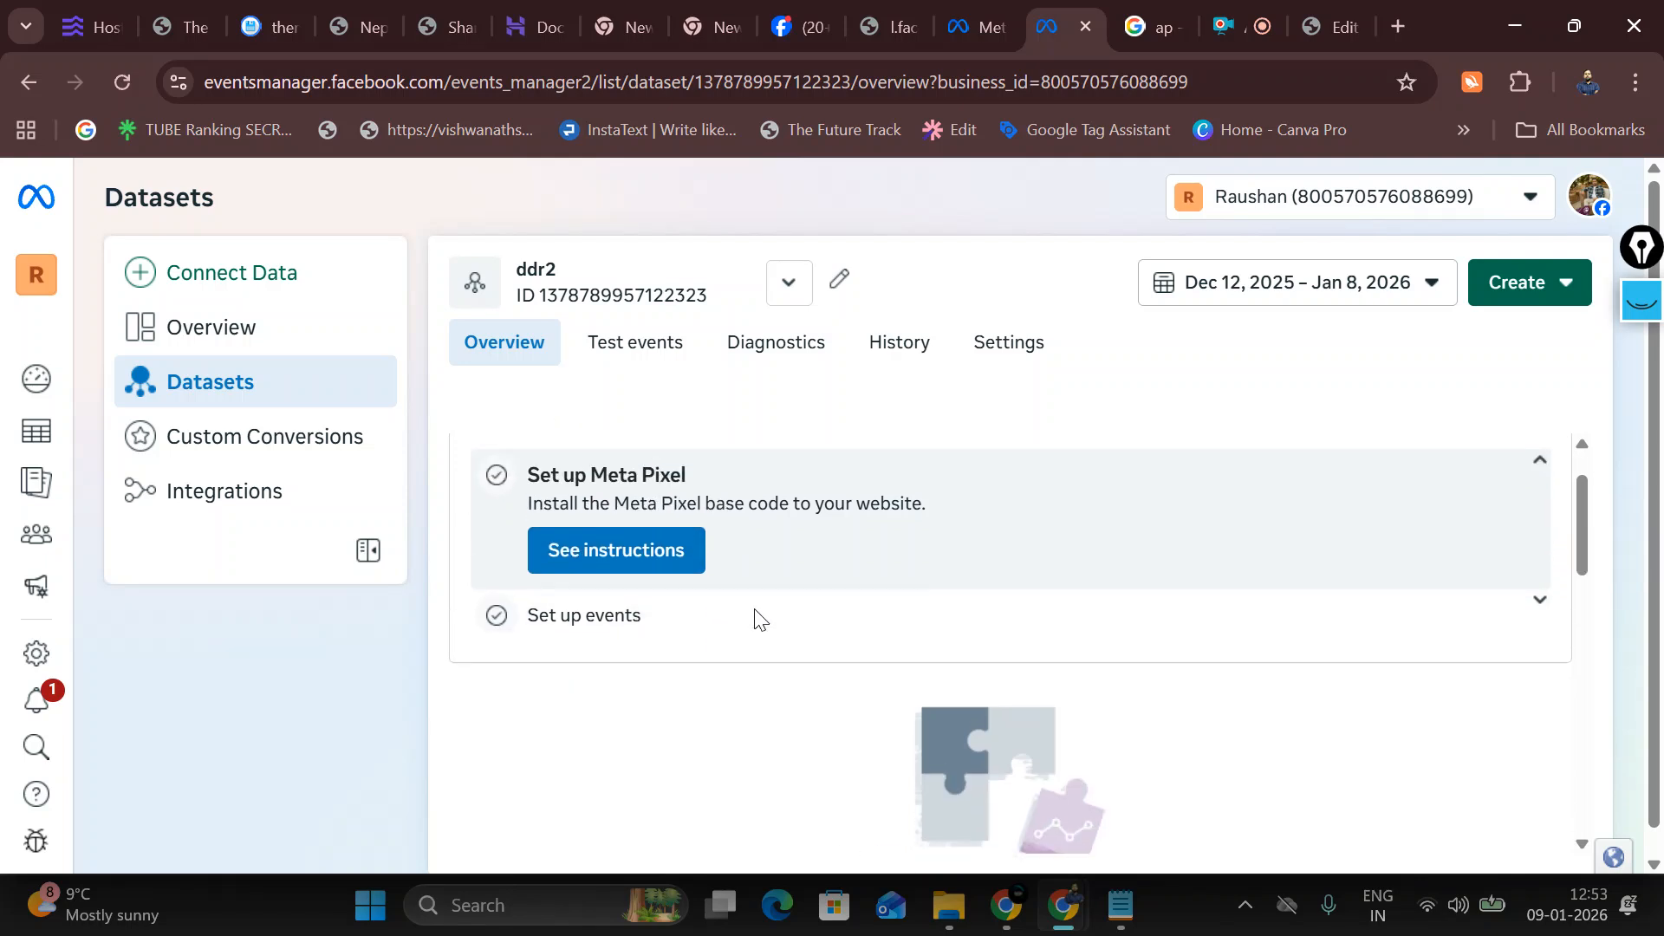
pyautogui.scroll(1, 760, 617)
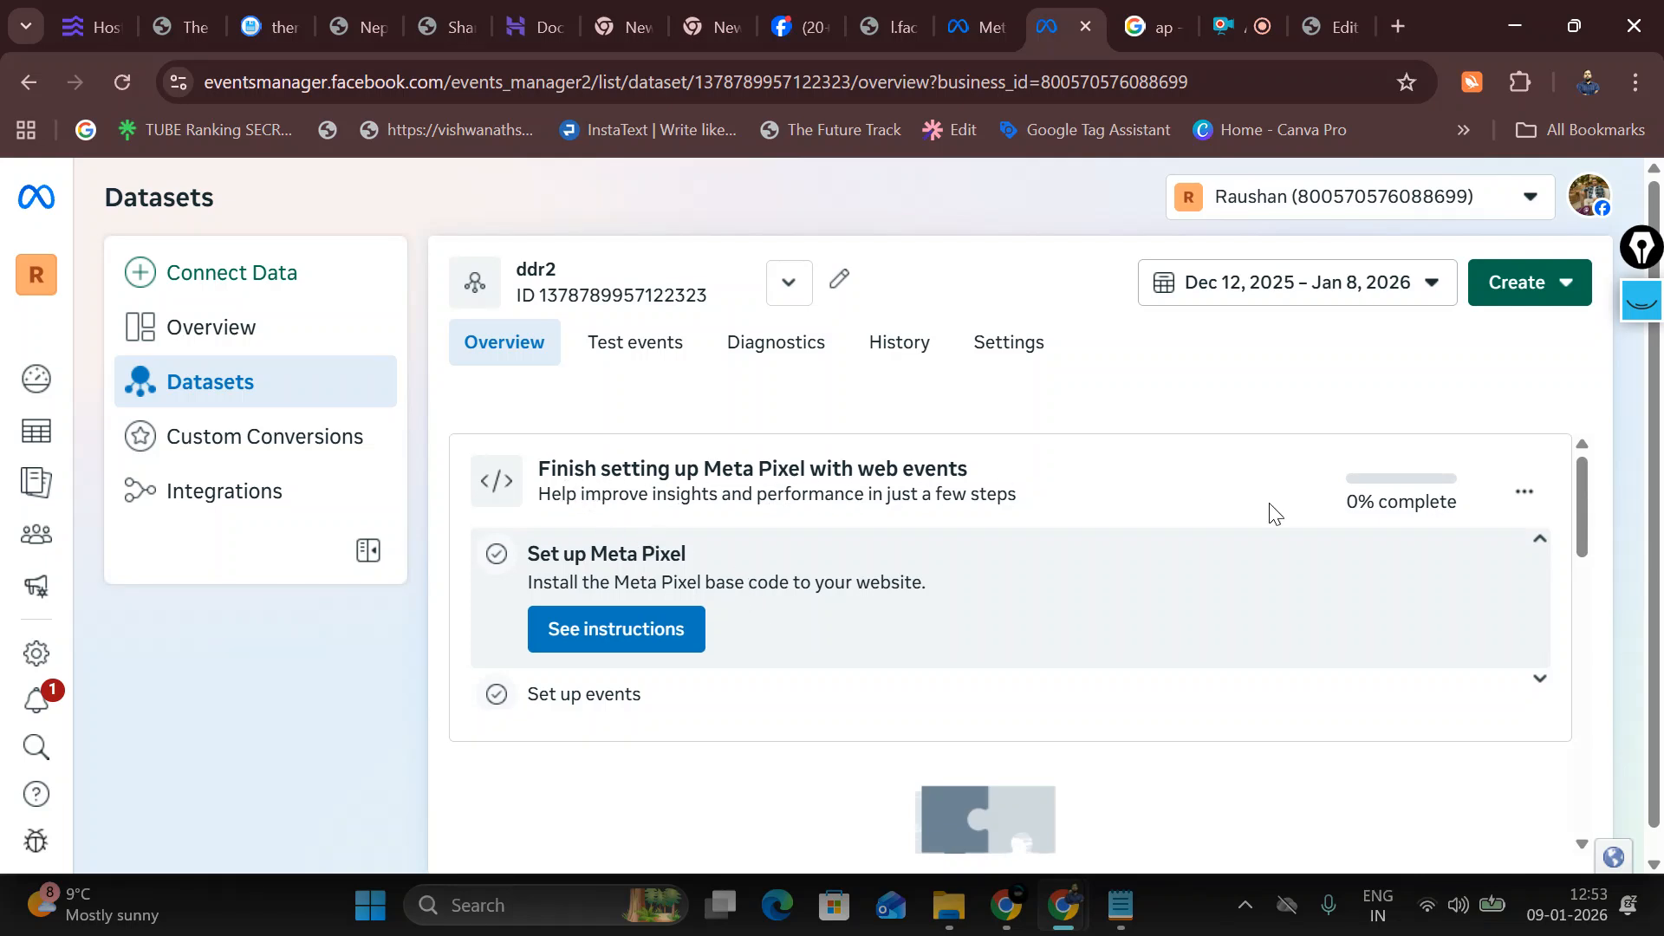
pyautogui.click(1522, 498)
pyautogui.click(1163, 644)
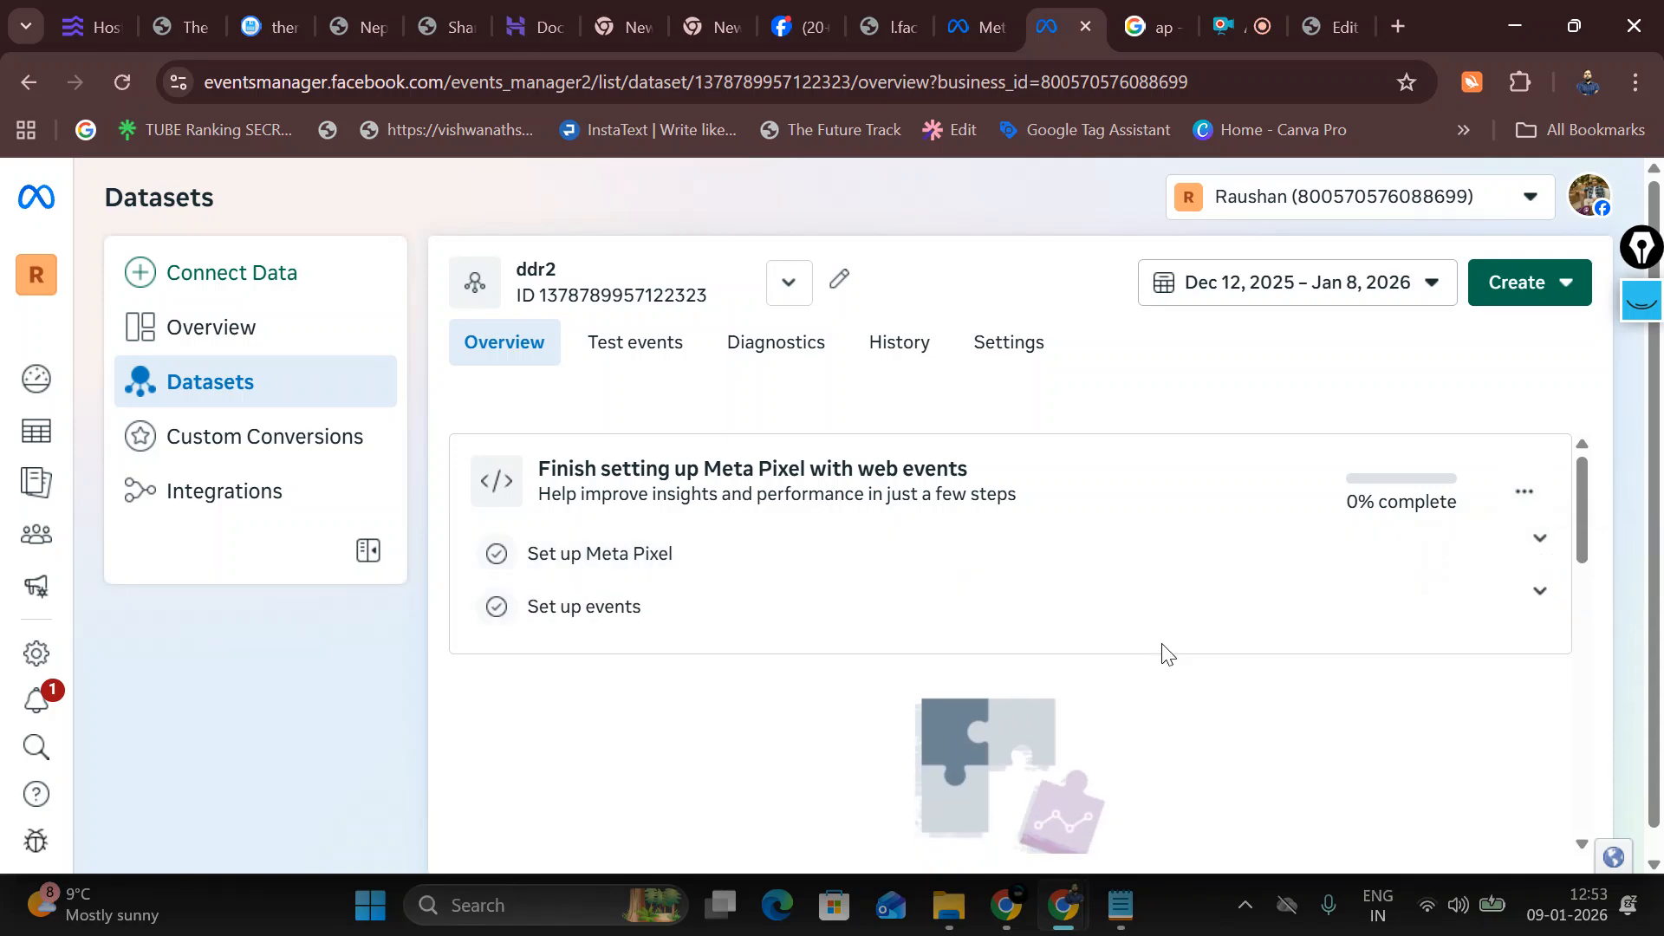
pyautogui.scroll(-3, 1144, 684)
pyautogui.scroll(3, 846, 639)
pyautogui.click(553, 567)
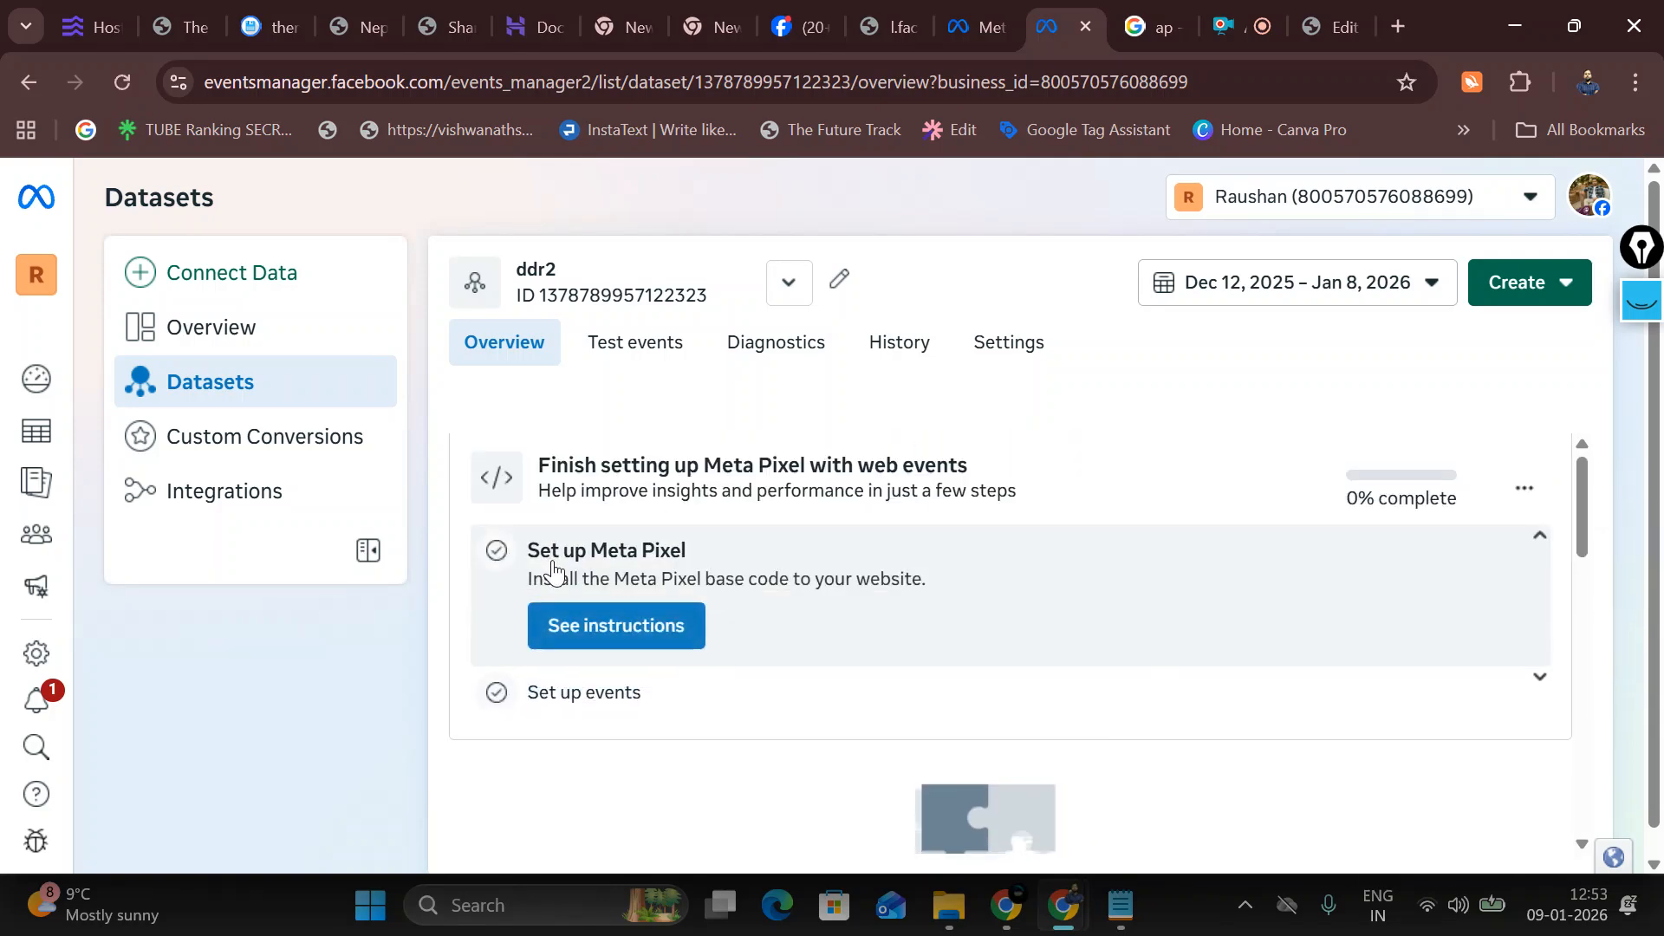
pyautogui.click(622, 685)
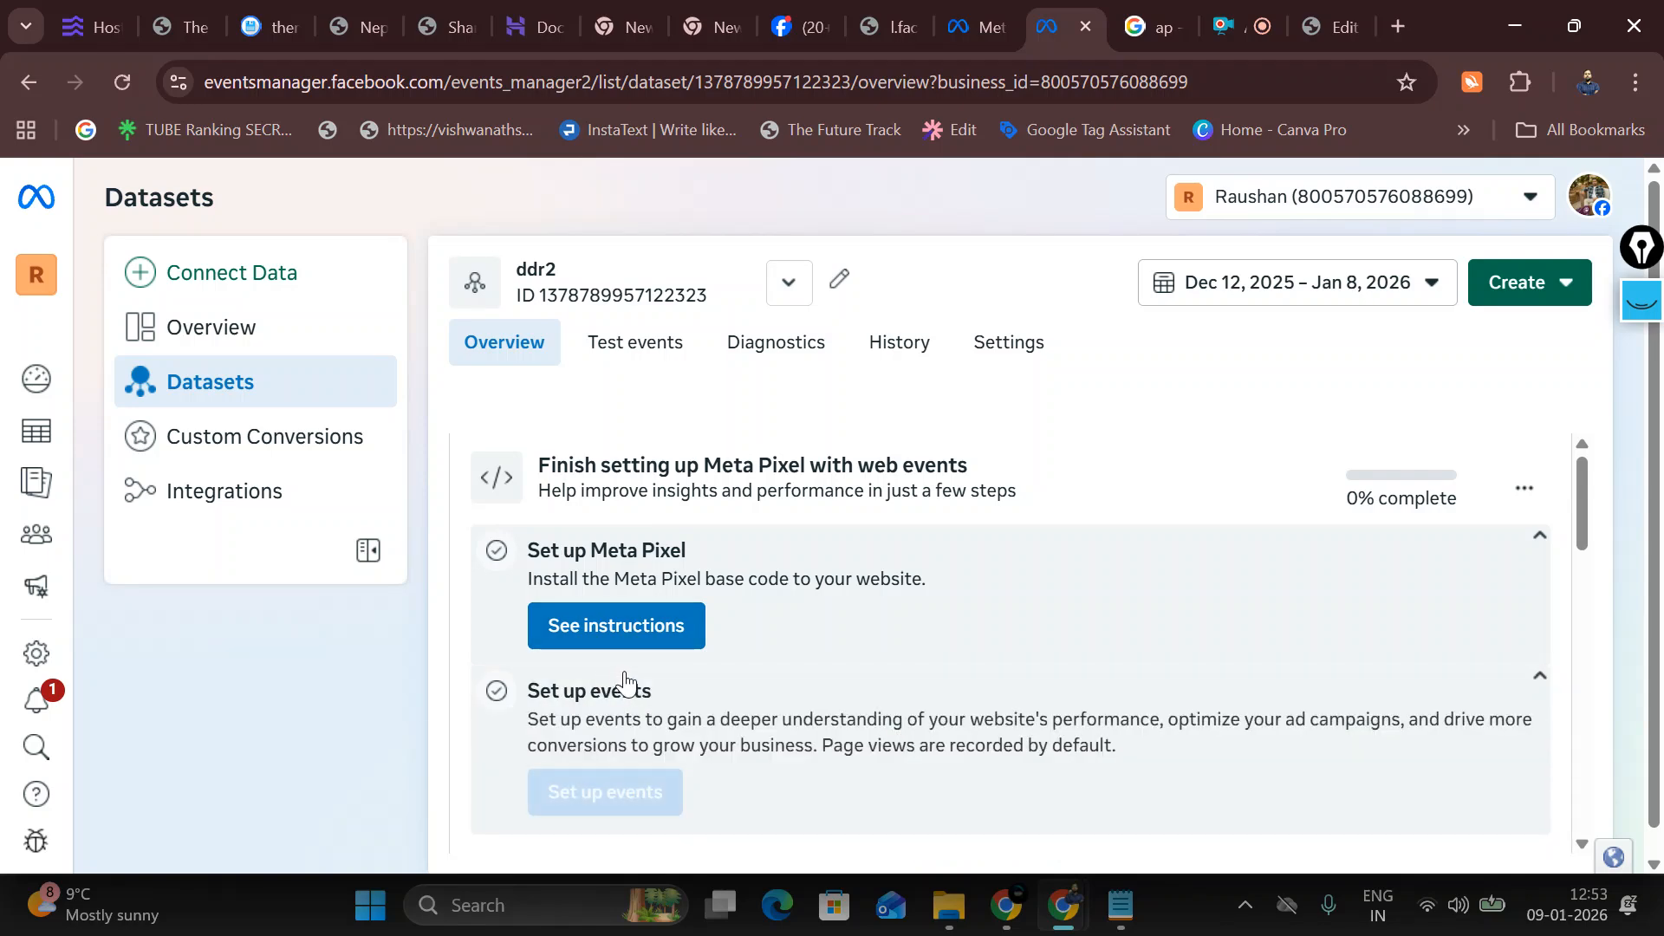
pyautogui.click(631, 622)
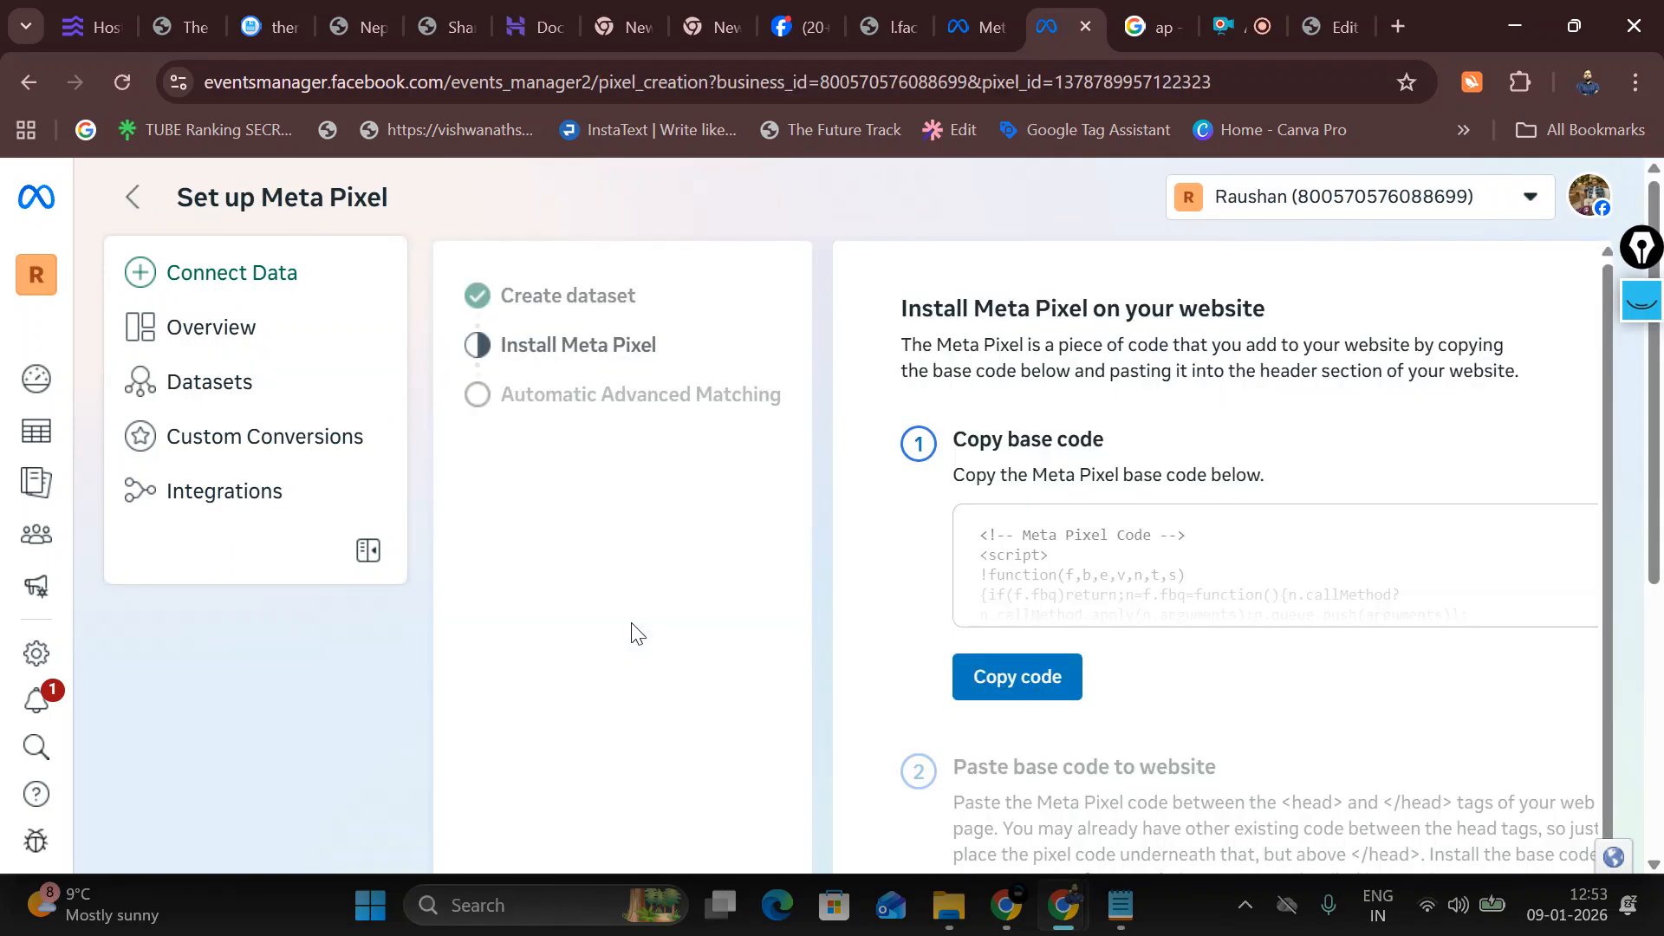
pyautogui.scroll(-2, 962, 654)
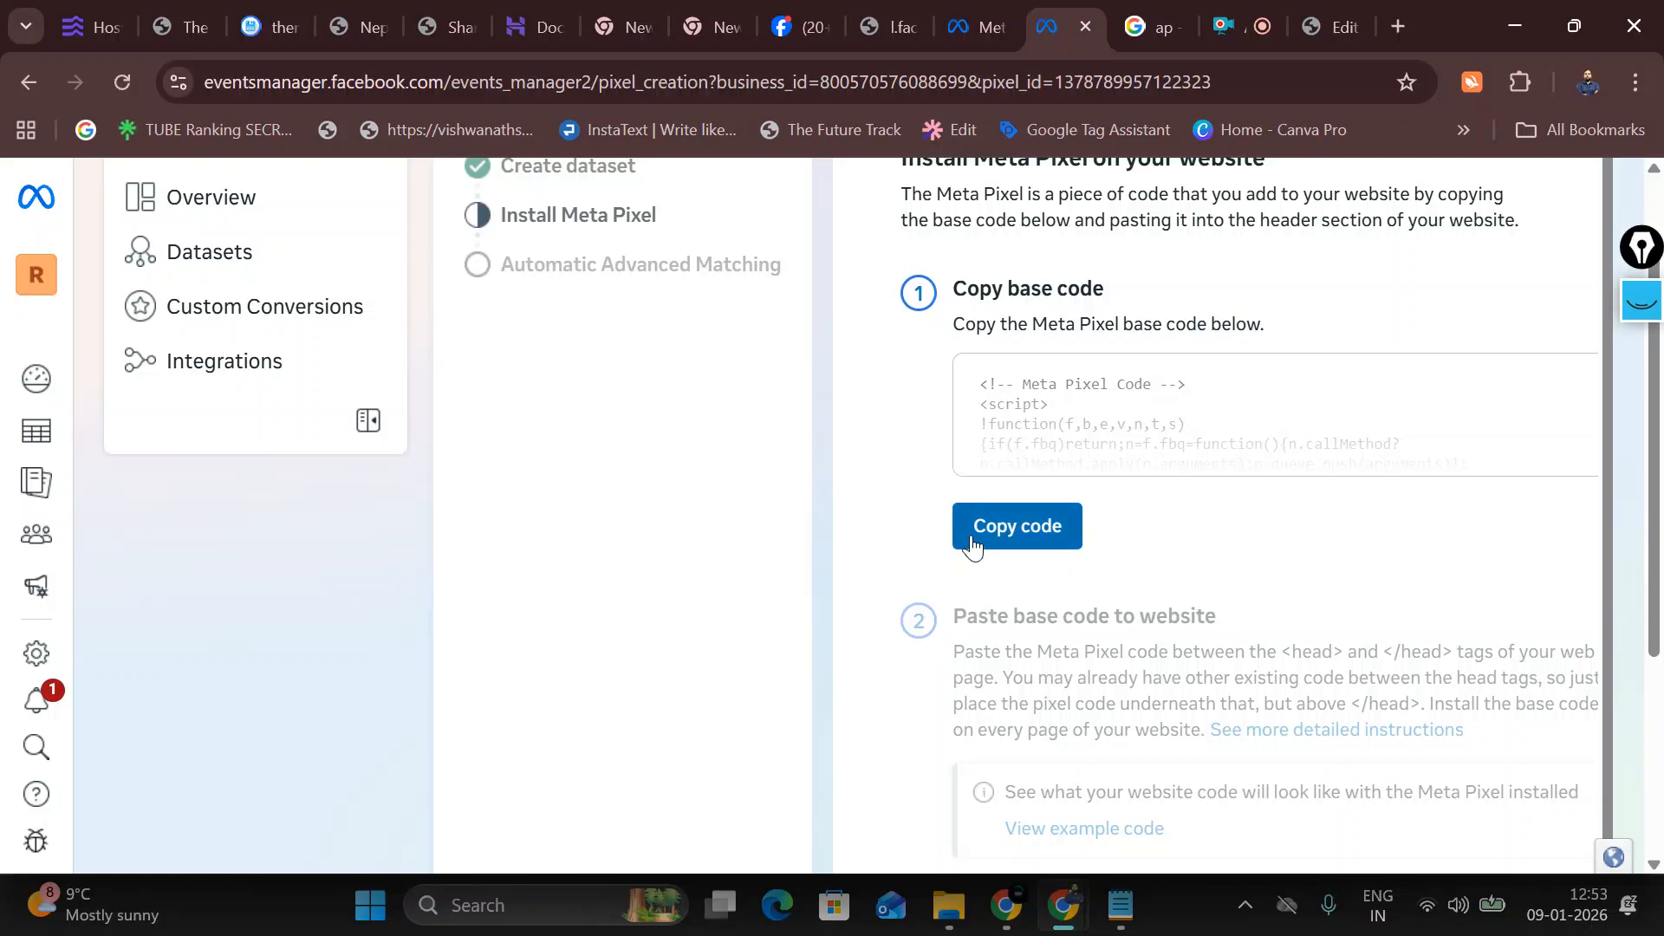
pyautogui.click(974, 550)
pyautogui.scroll(-3, 1353, 686)
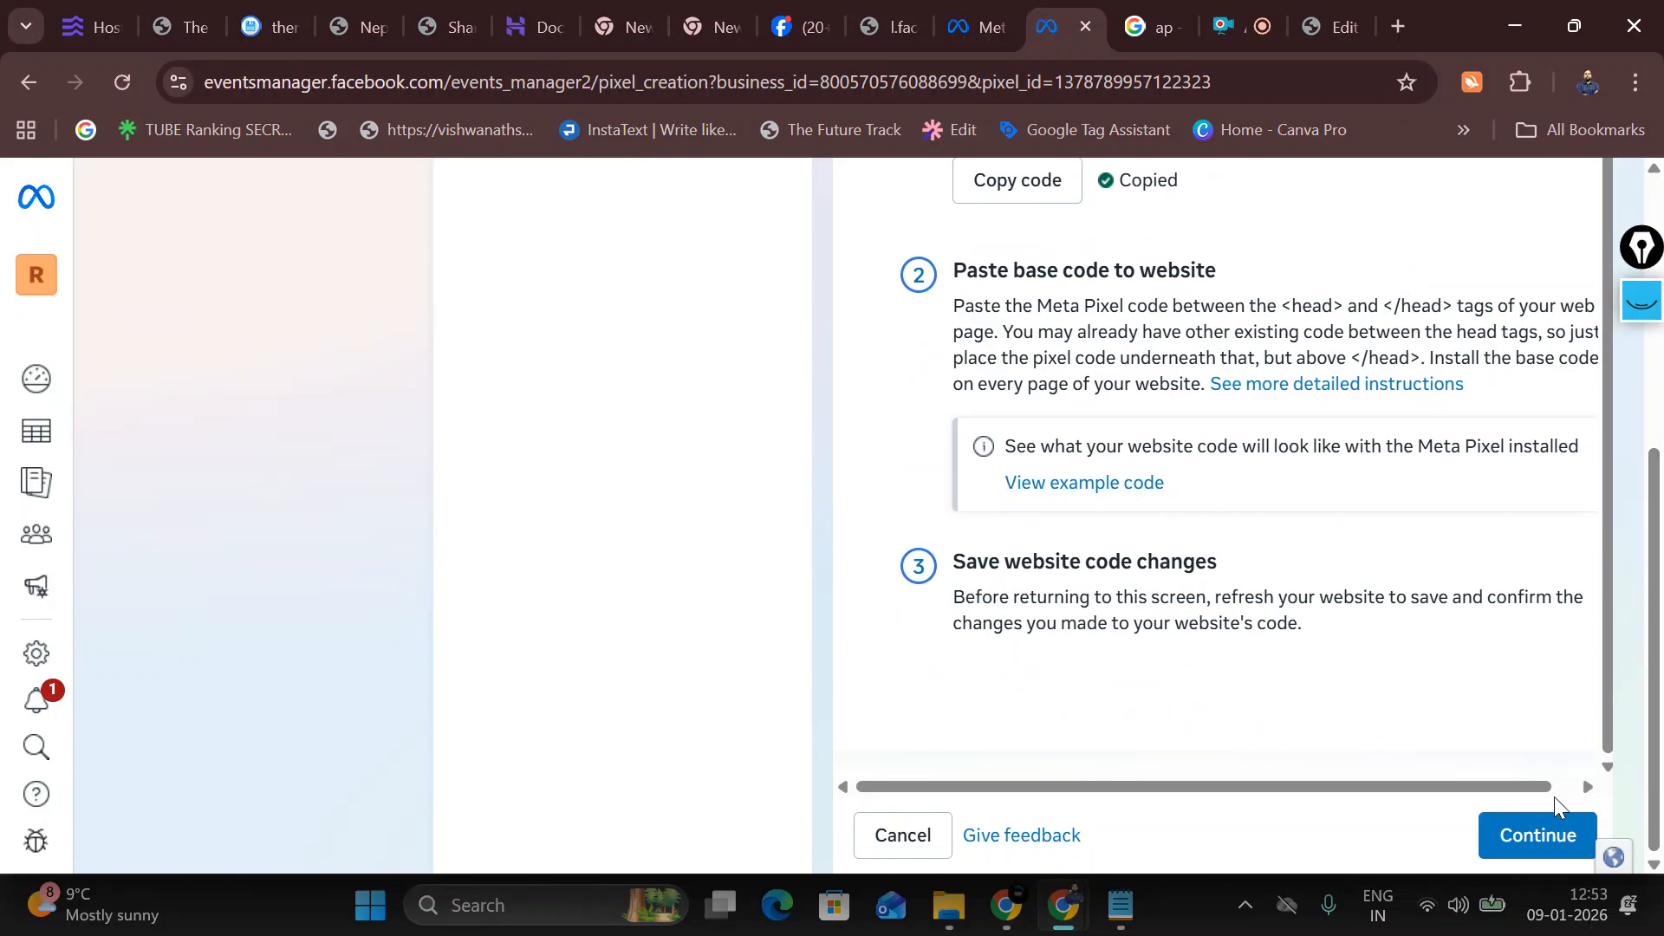
pyautogui.click(1551, 832)
pyautogui.click(1550, 846)
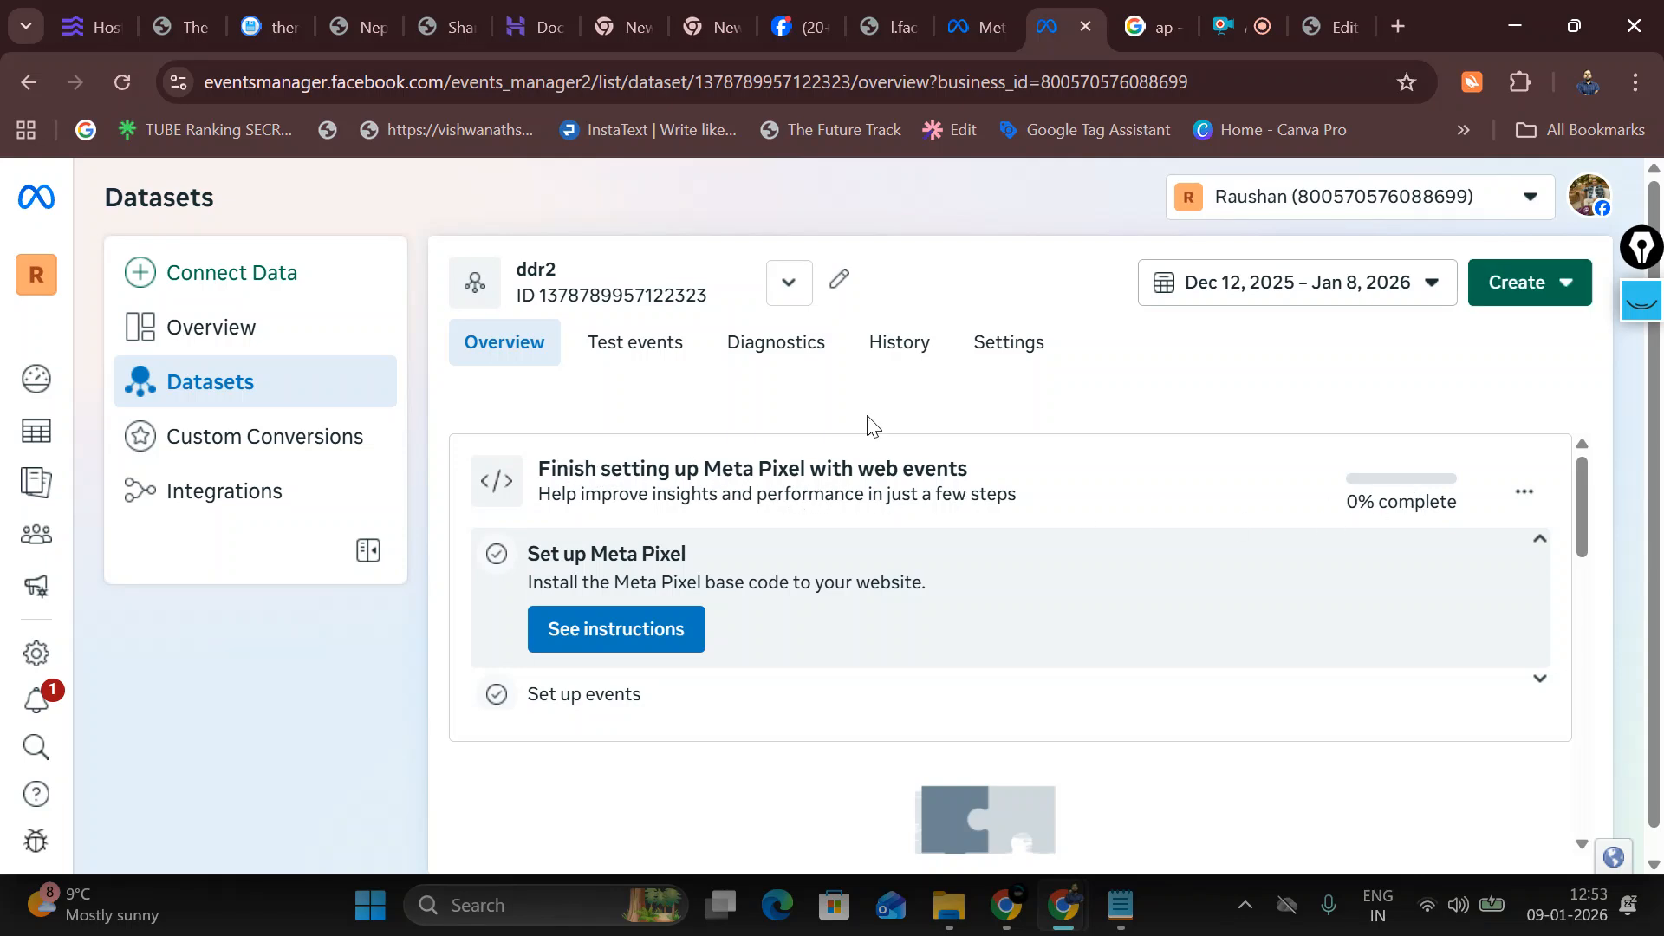
# Step: Open the future track homepage via Visit Site, then return to the ddr2 dataset overview
pyautogui.click(1335, 33)
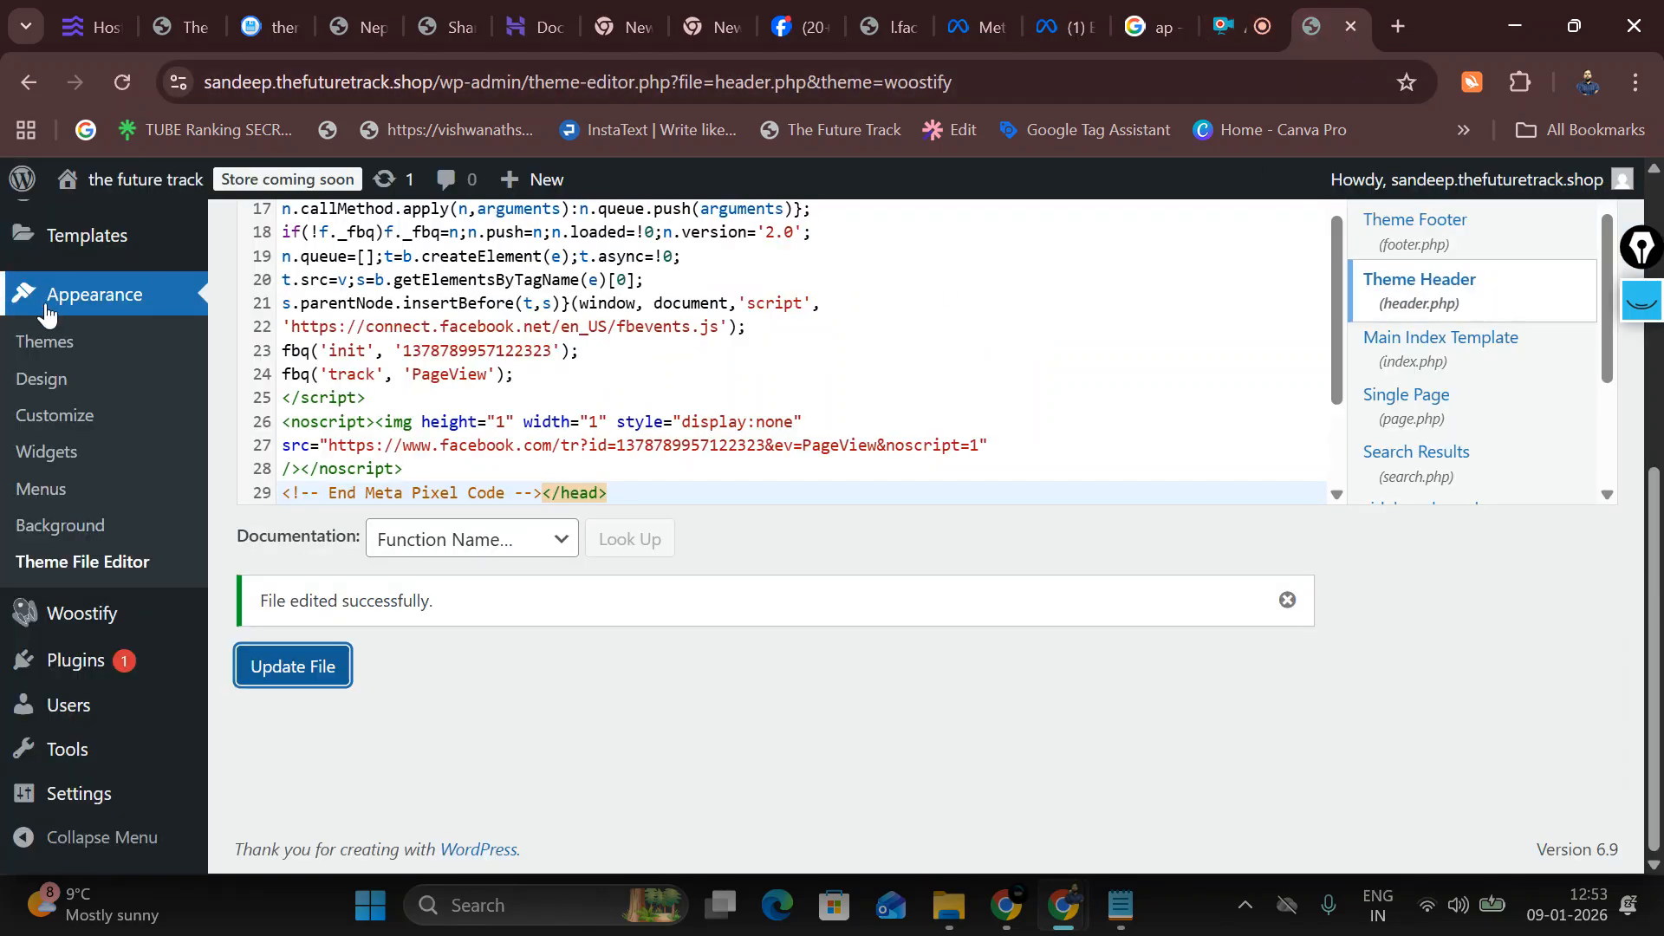
pyautogui.moveTo(86, 180)
pyautogui.click(90, 227)
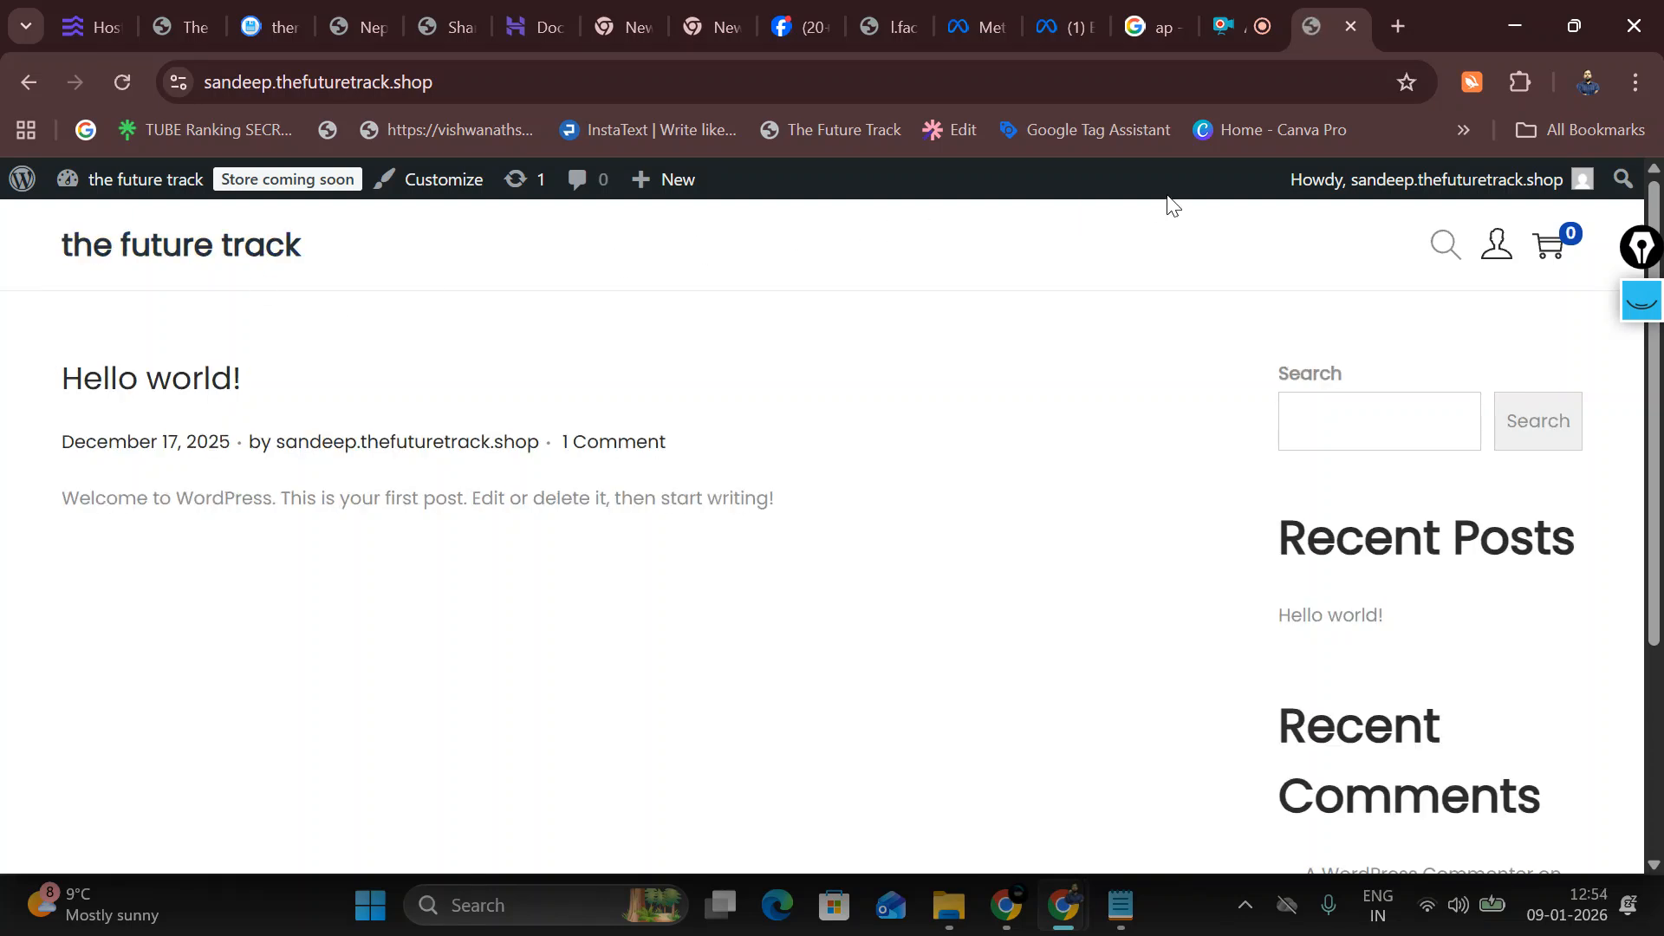
pyautogui.click(1043, 11)
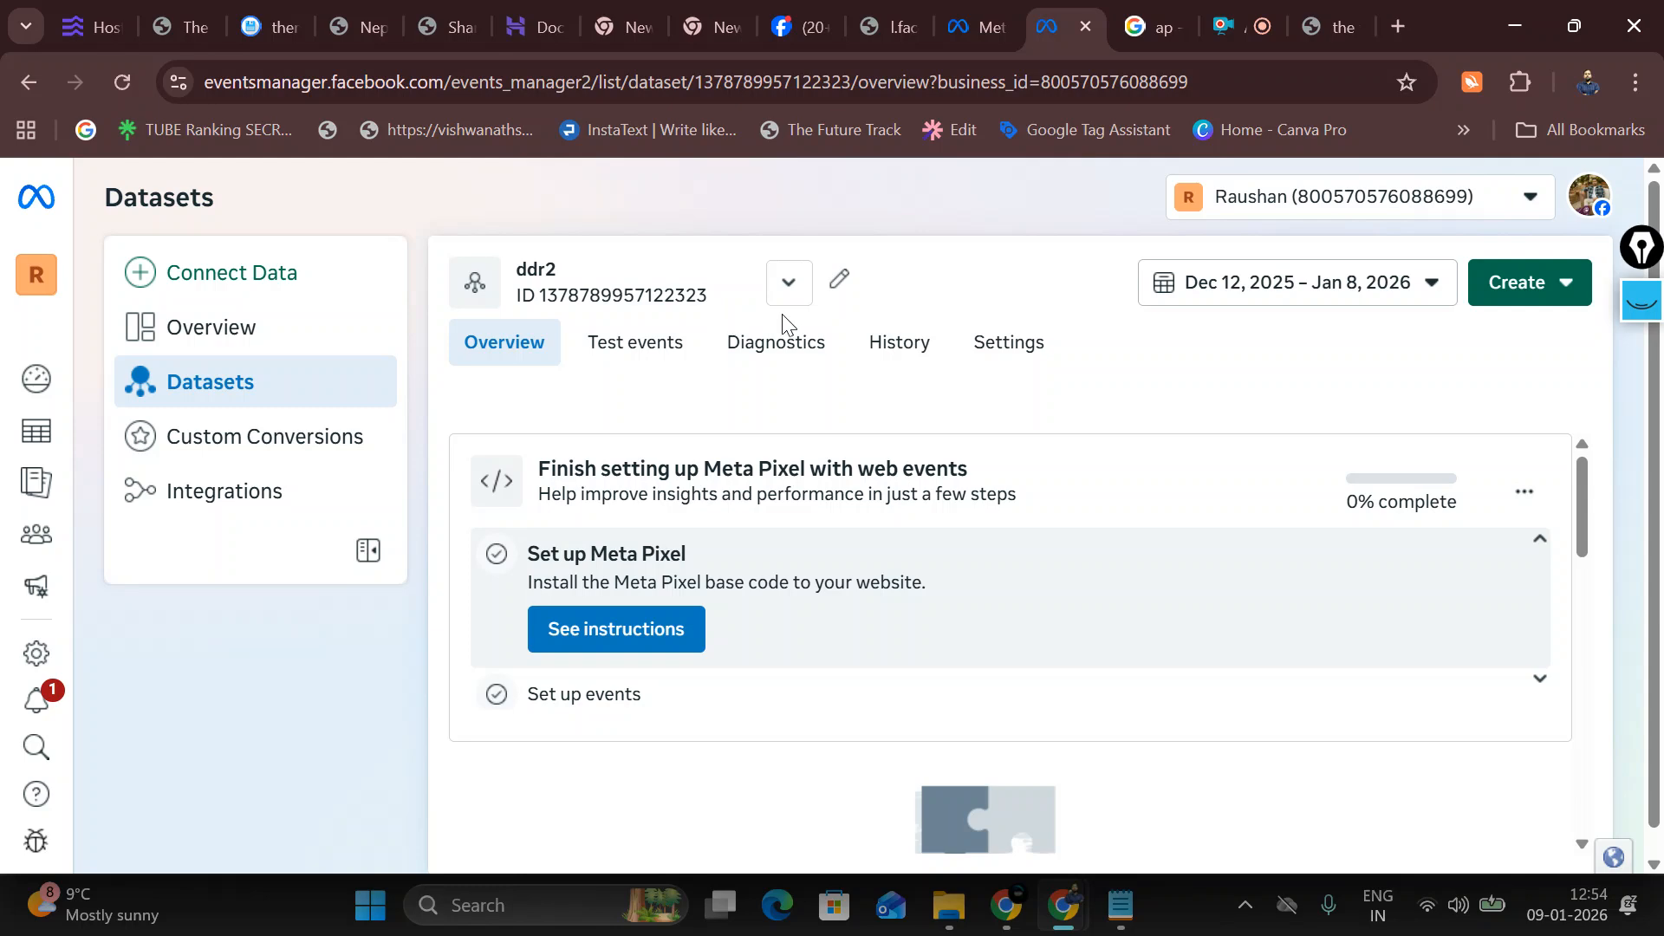
# Step: Go to the live site, dismiss the Extensions menu, and start a new Chrome tab
pyautogui.click(1326, 26)
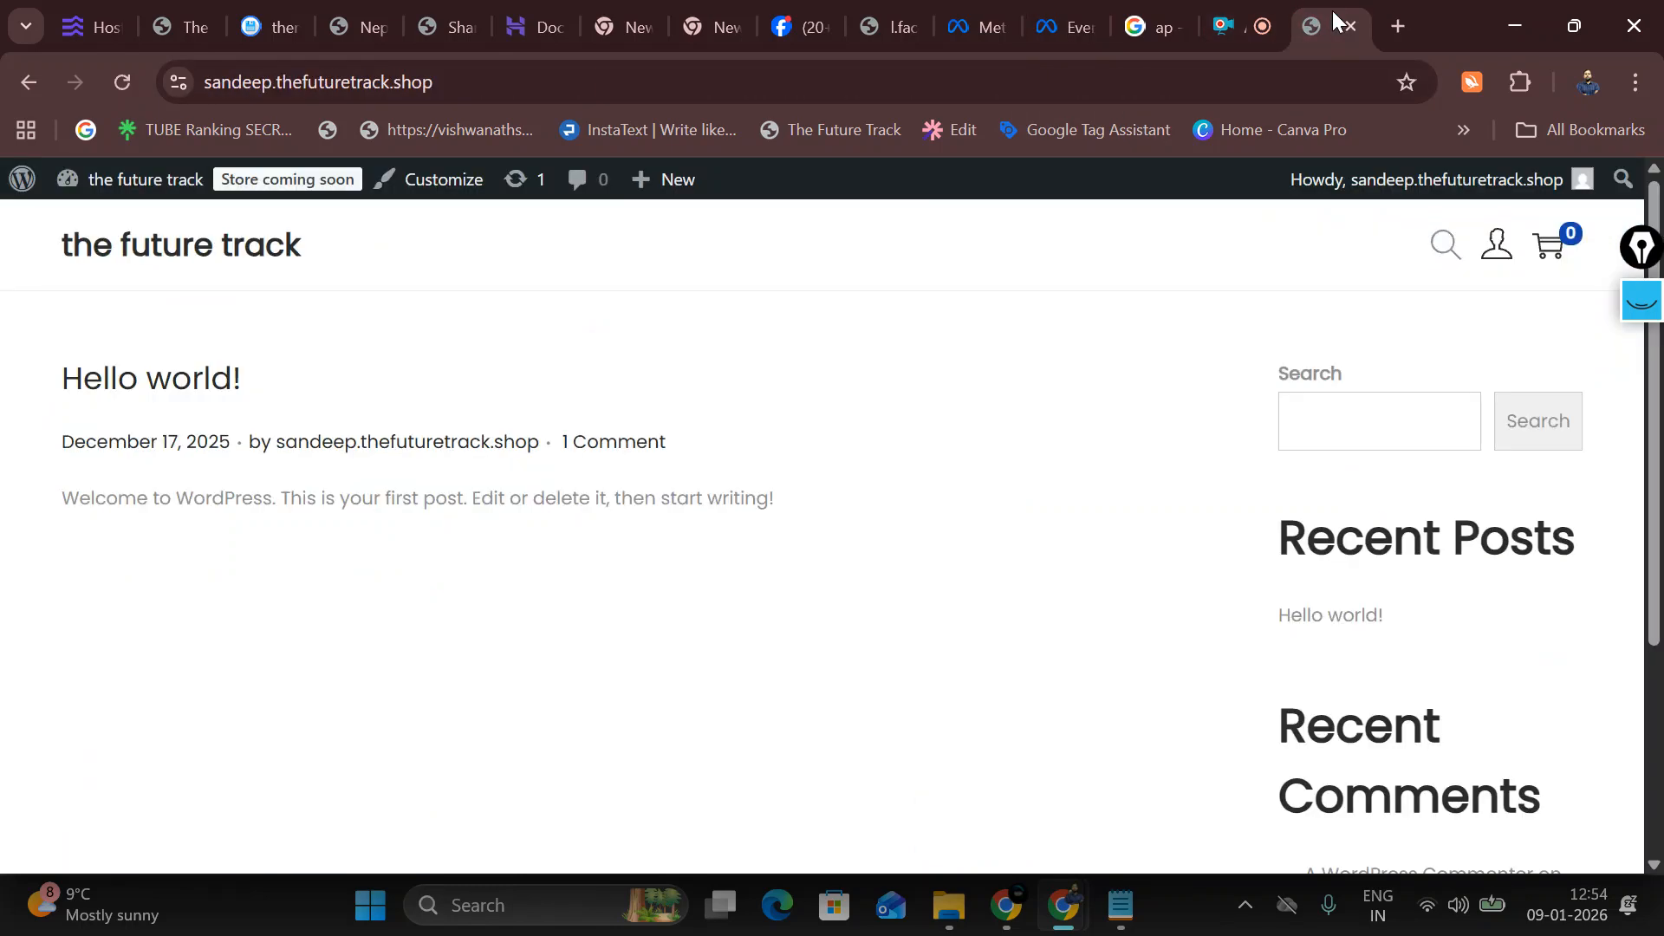
pyautogui.click(1523, 82)
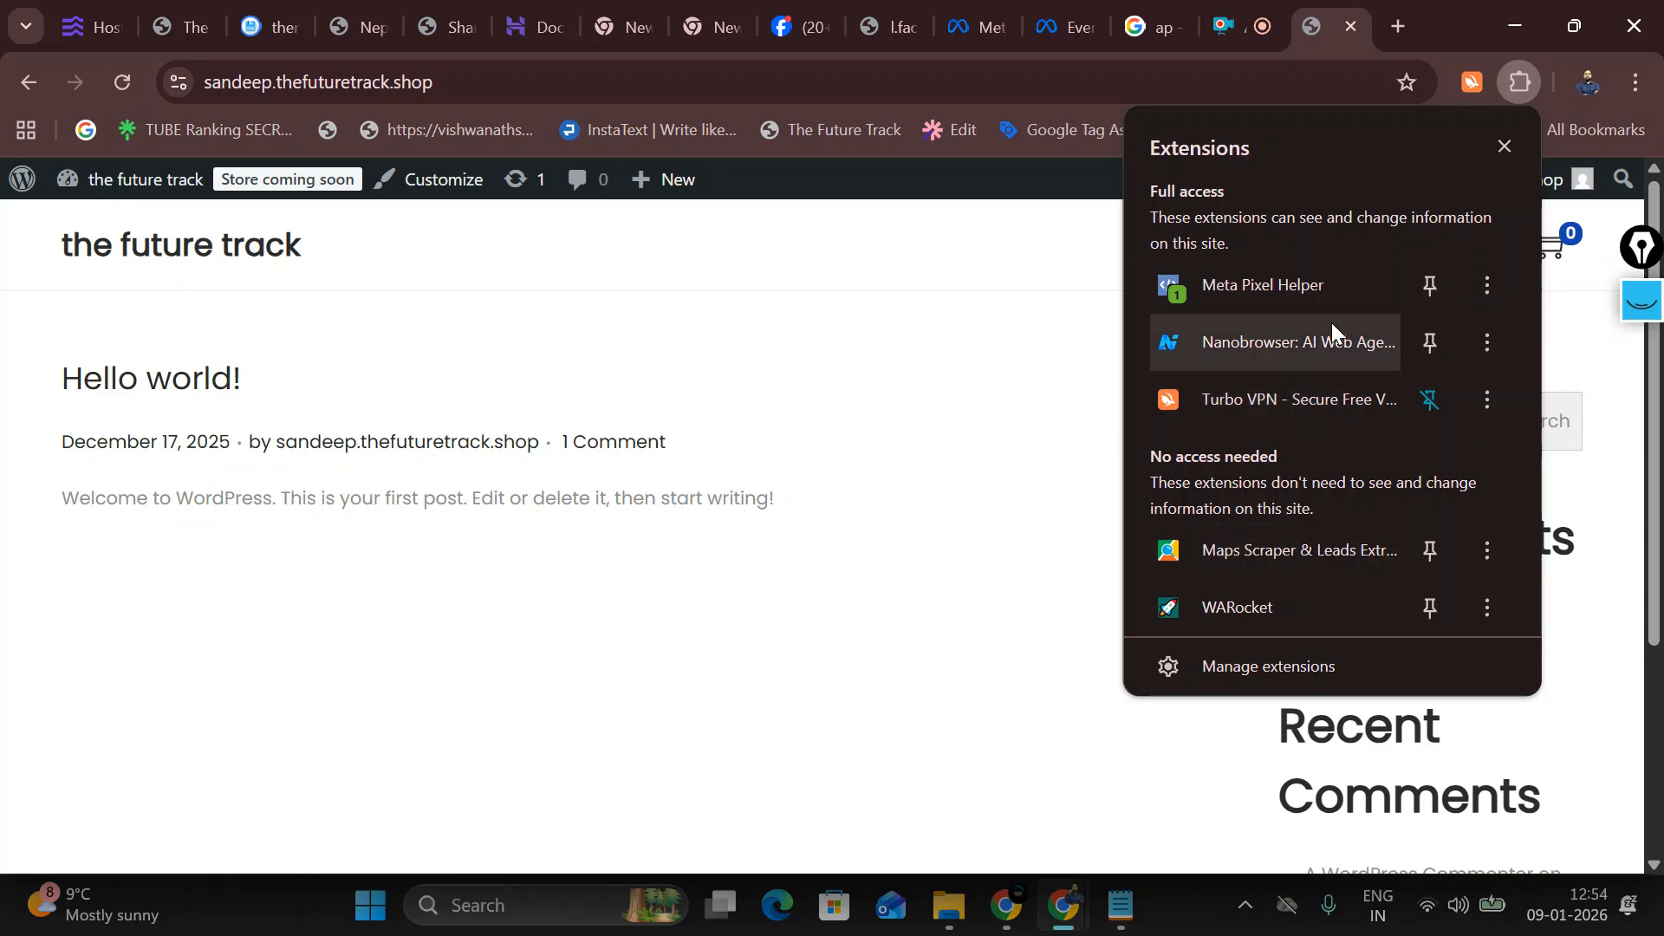
pyautogui.click(1398, 26)
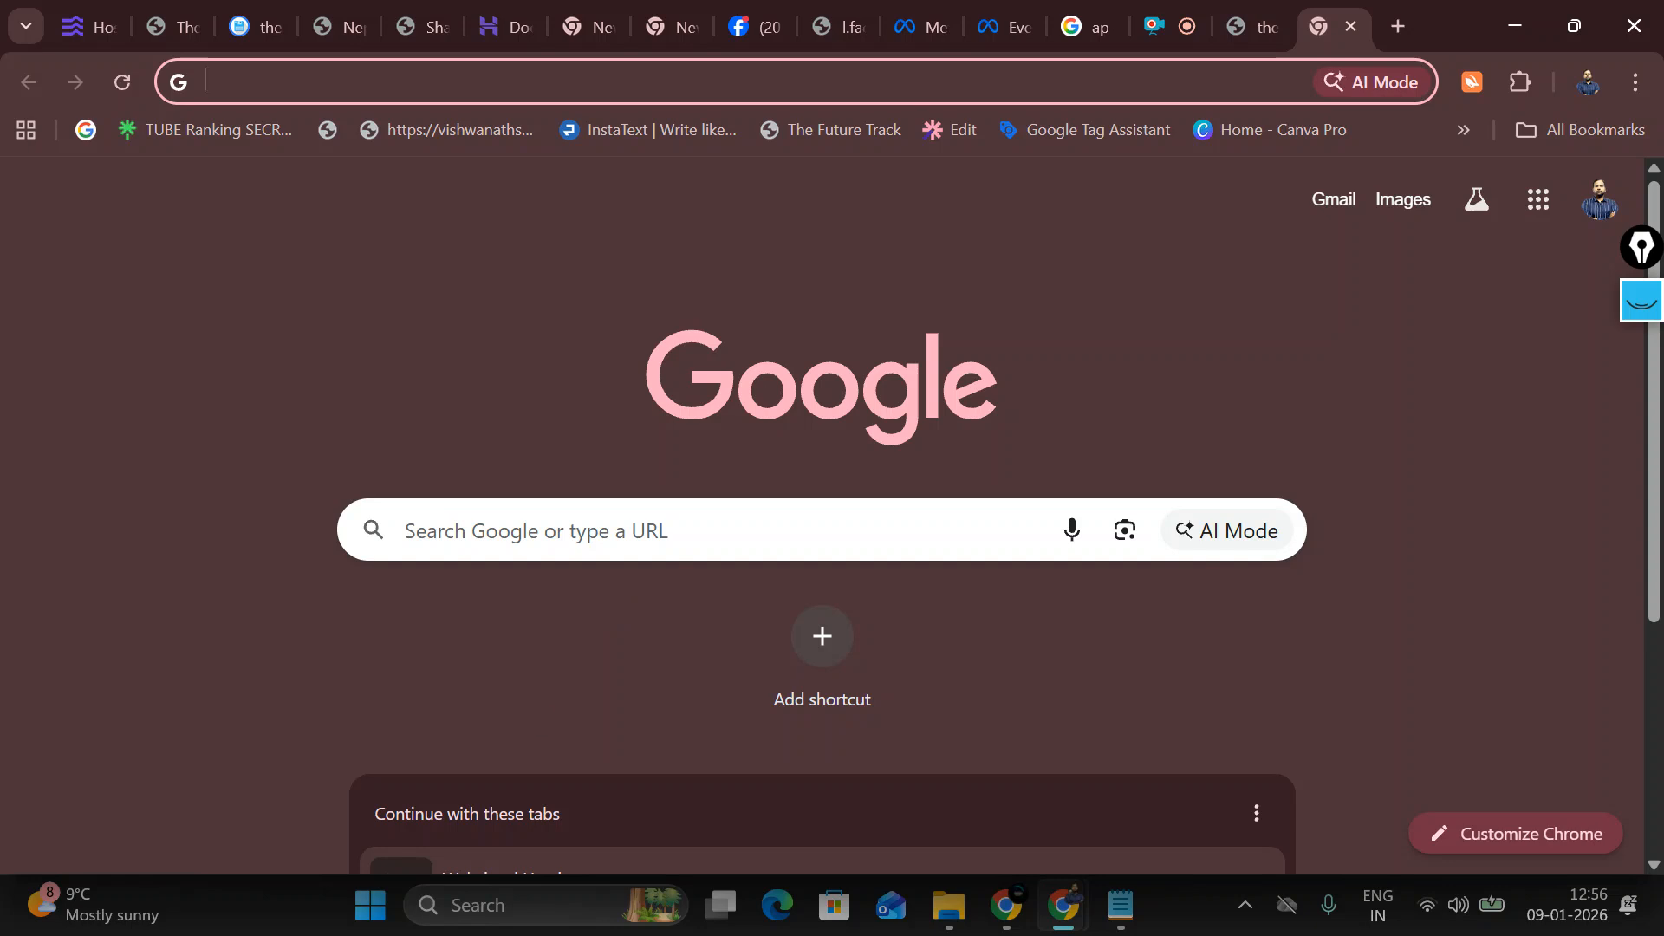
# Step: Search Google for 'meta pixel helper' and open its Chrome Web Store page
pyautogui.write('go')
pyautogui.press('Return')
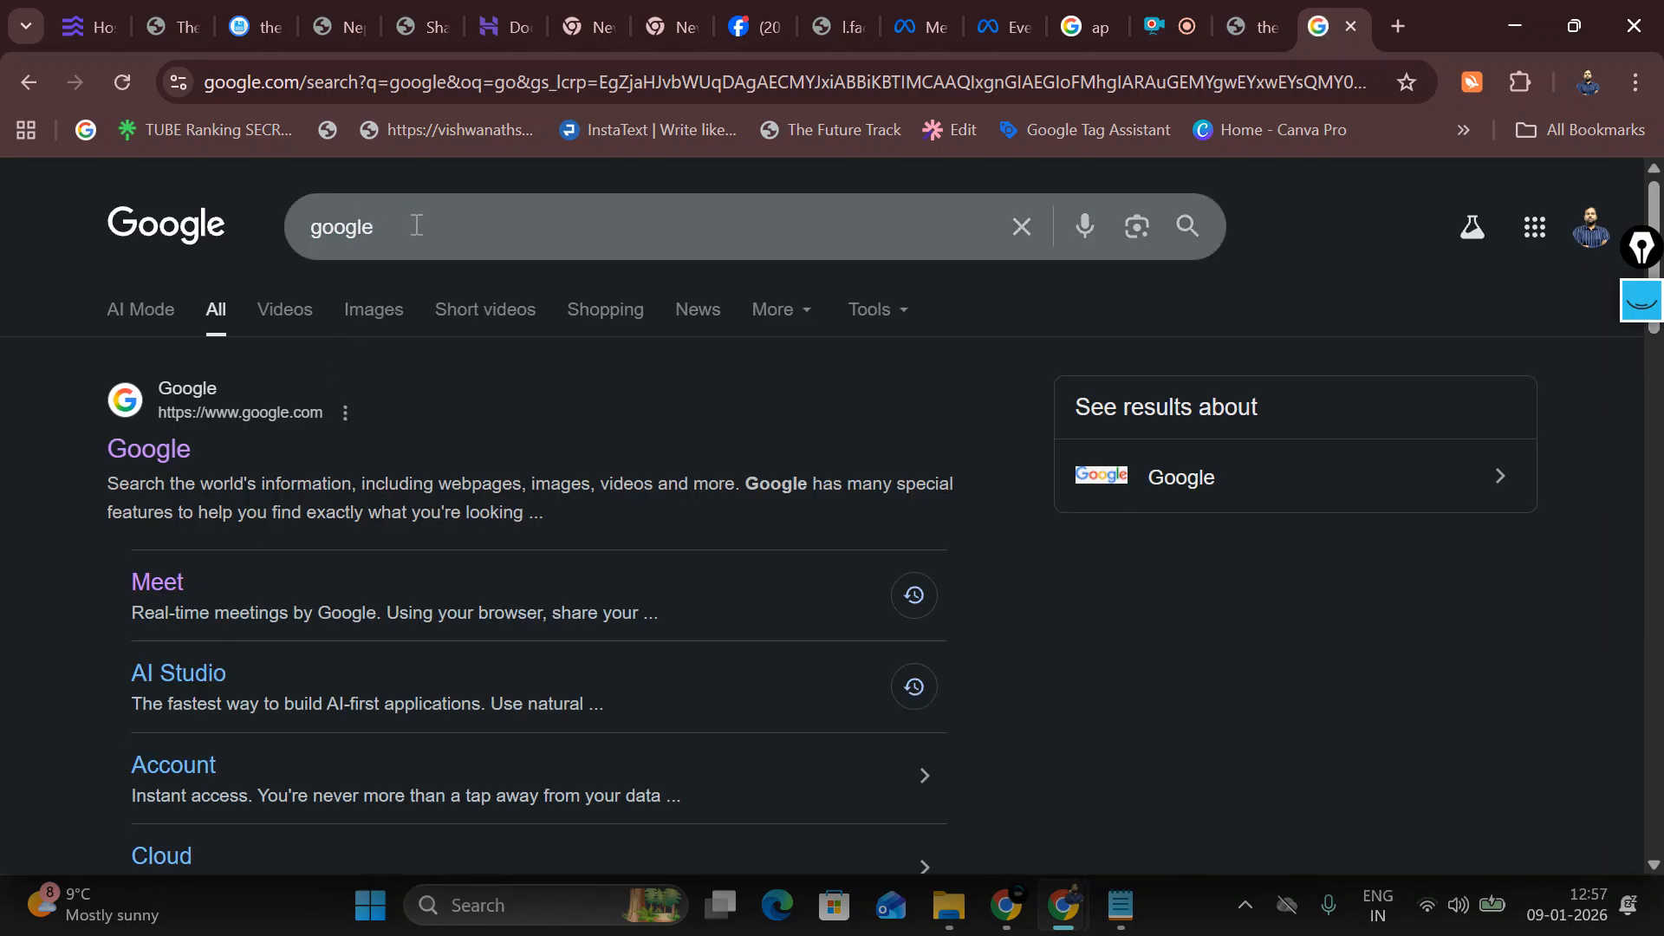
pyautogui.moveTo(412, 222); pyautogui.dragTo(260, 212)
pyautogui.write('meta')
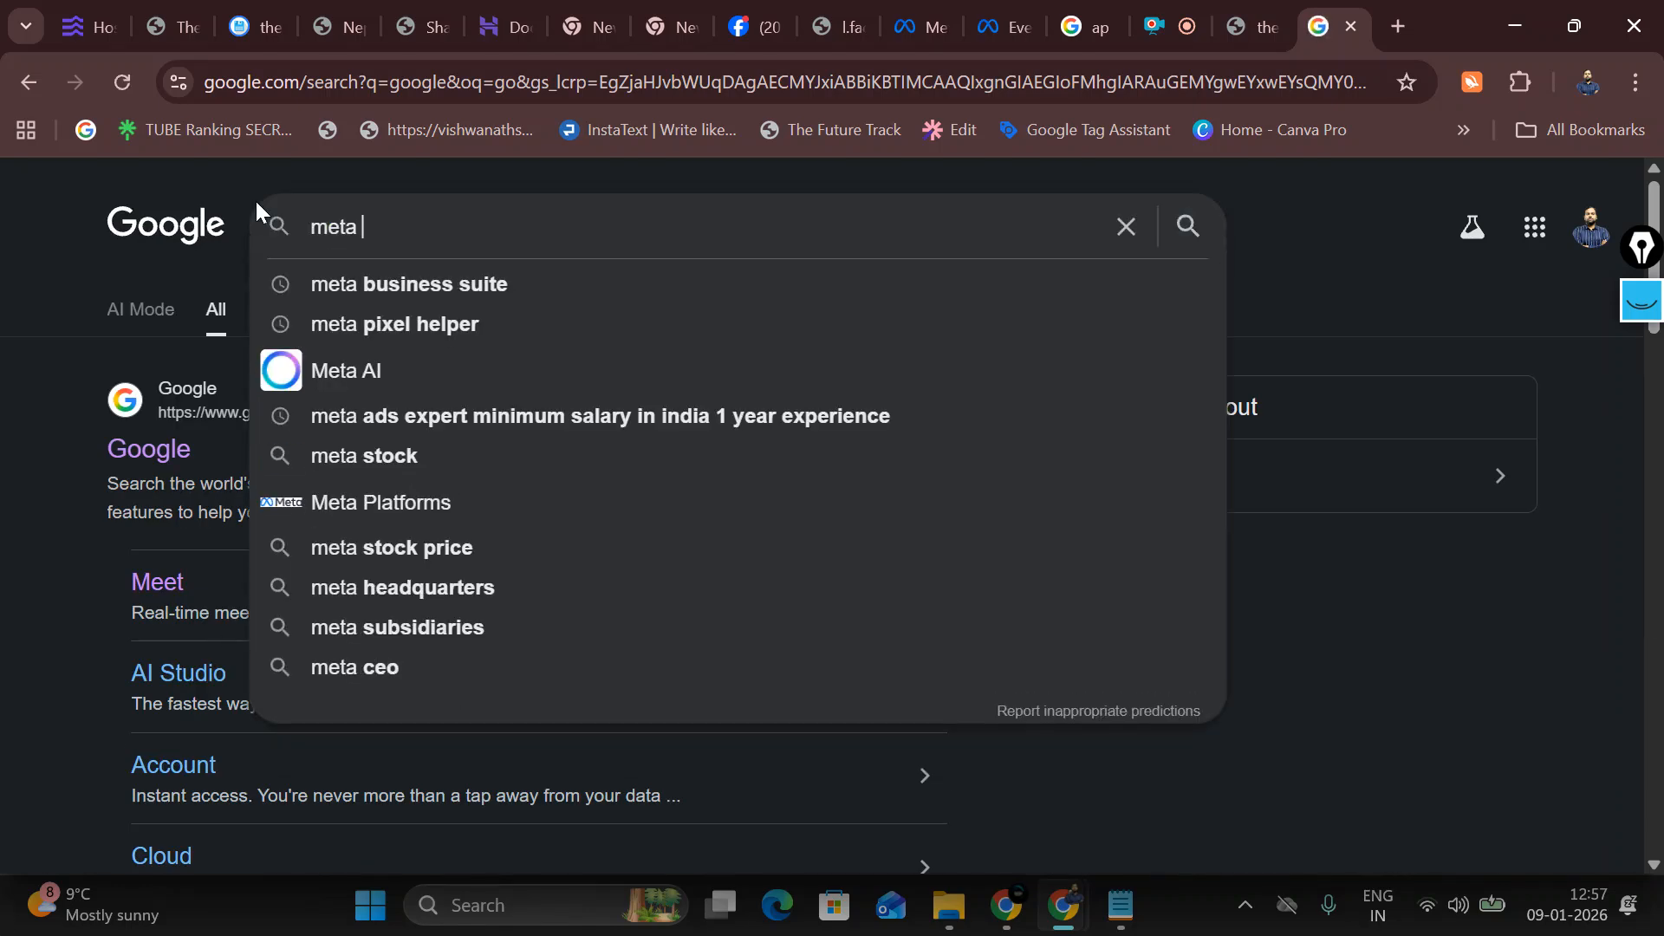
pyautogui.press('Down')
pyautogui.press('Down')
pyautogui.press('Return')
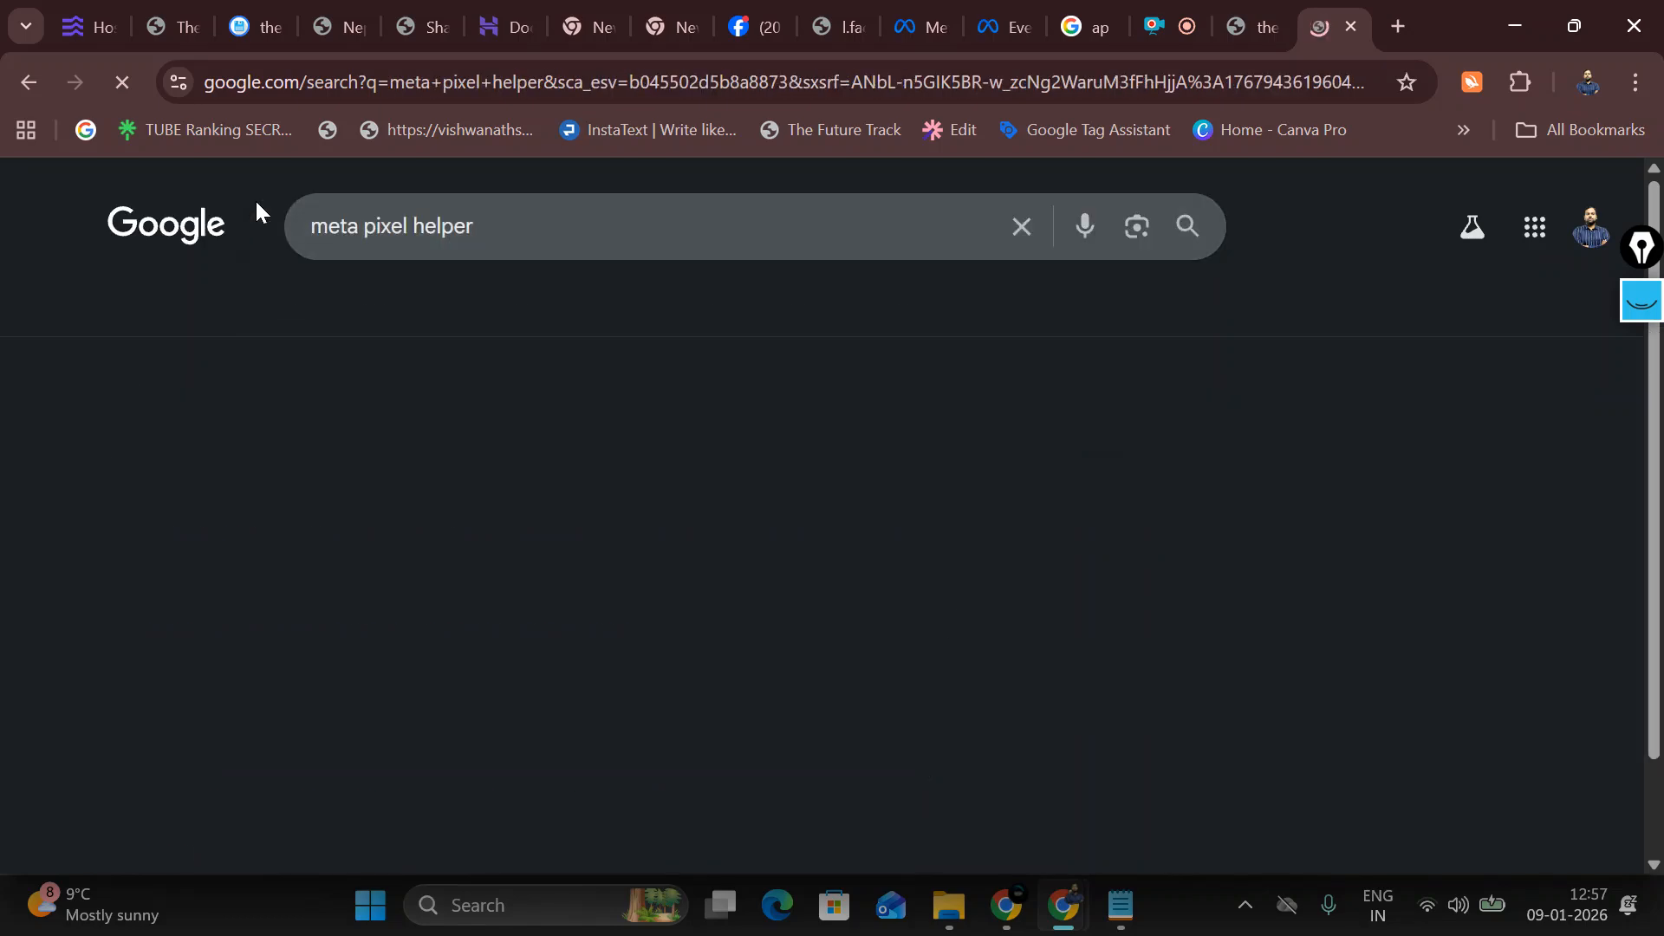
pyautogui.click(419, 457)
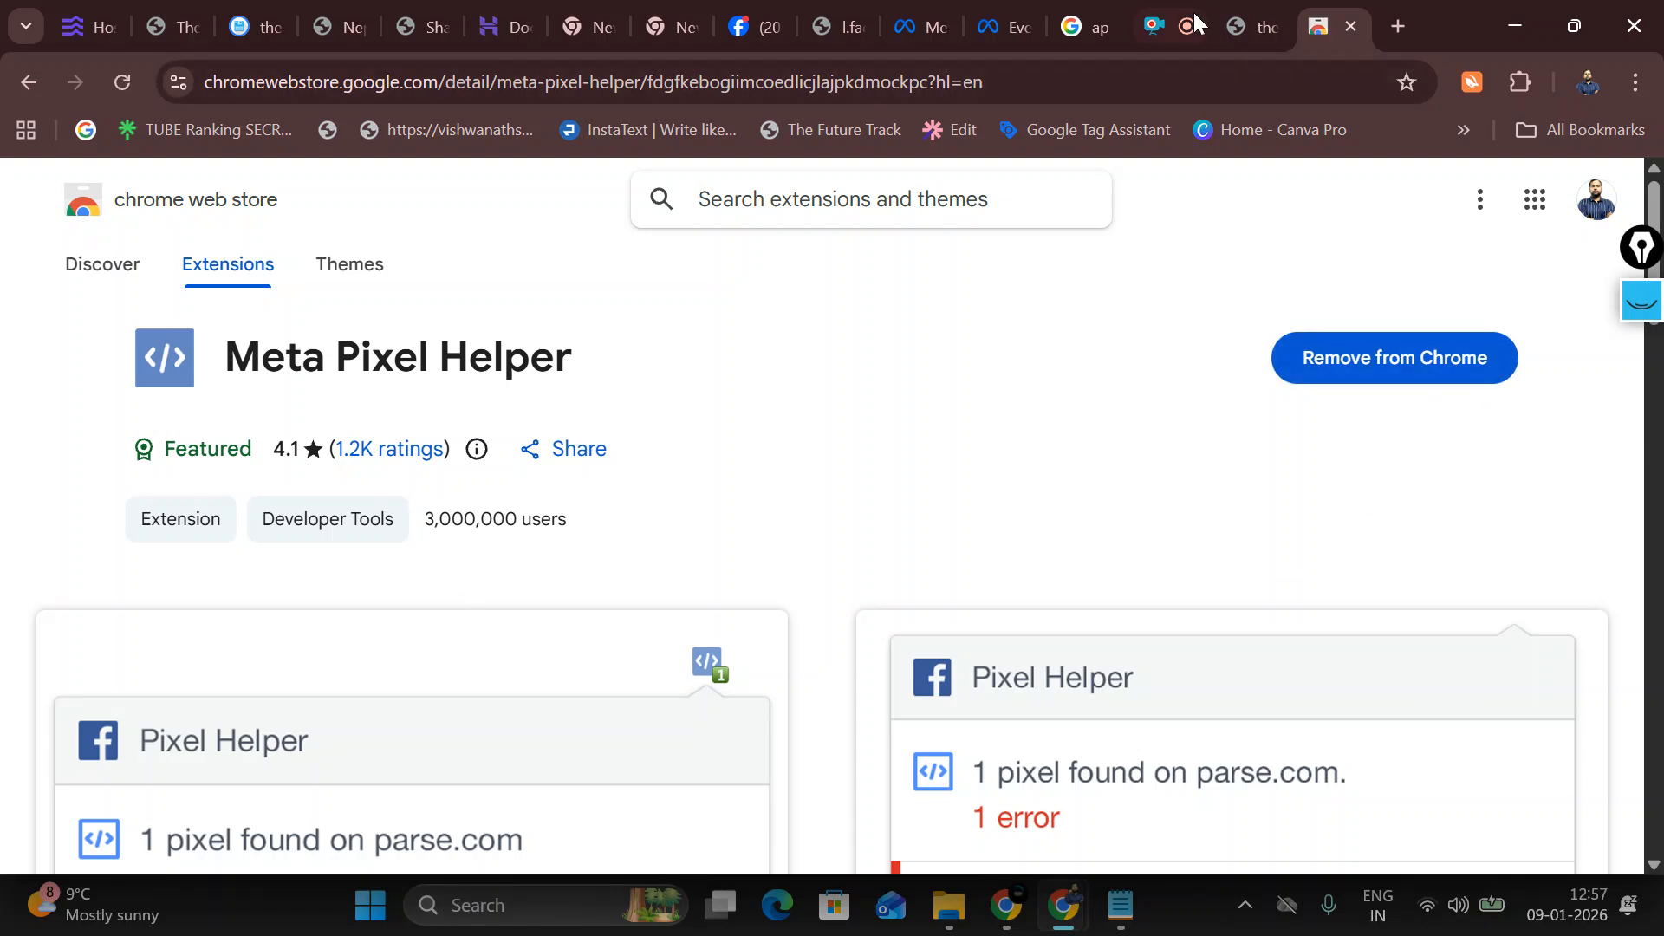
pyautogui.click(1253, 26)
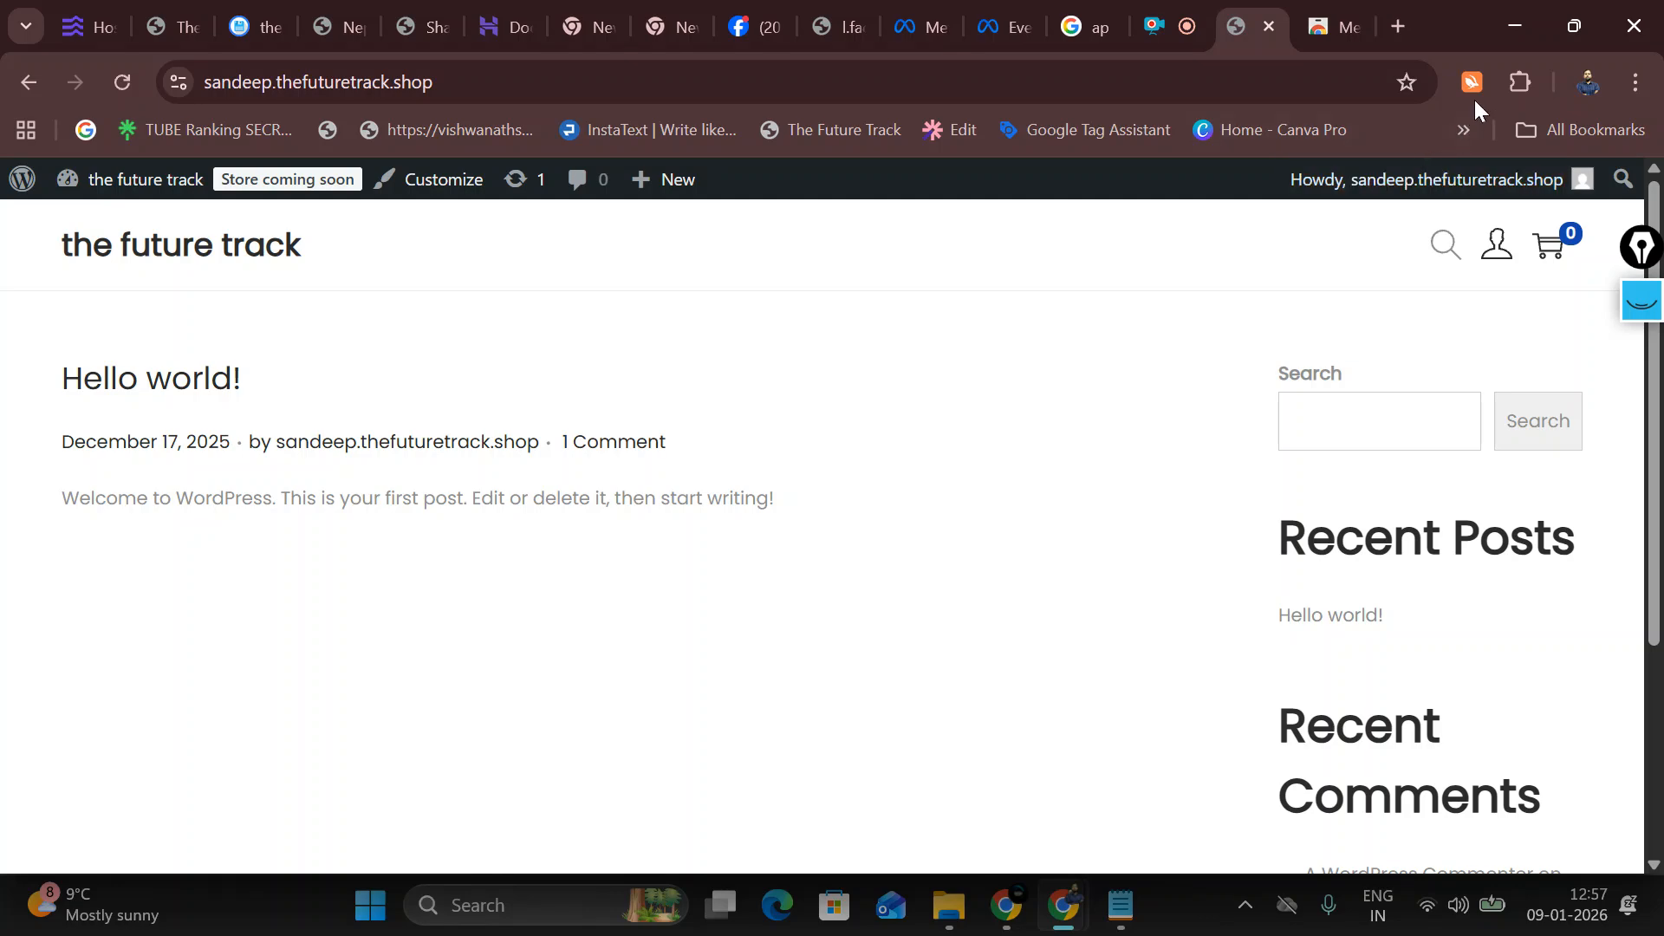
# Step: Confirm in Meta Pixel Helper that one pixel fires a PageView event, then return to ddr2
pyautogui.click(1518, 80)
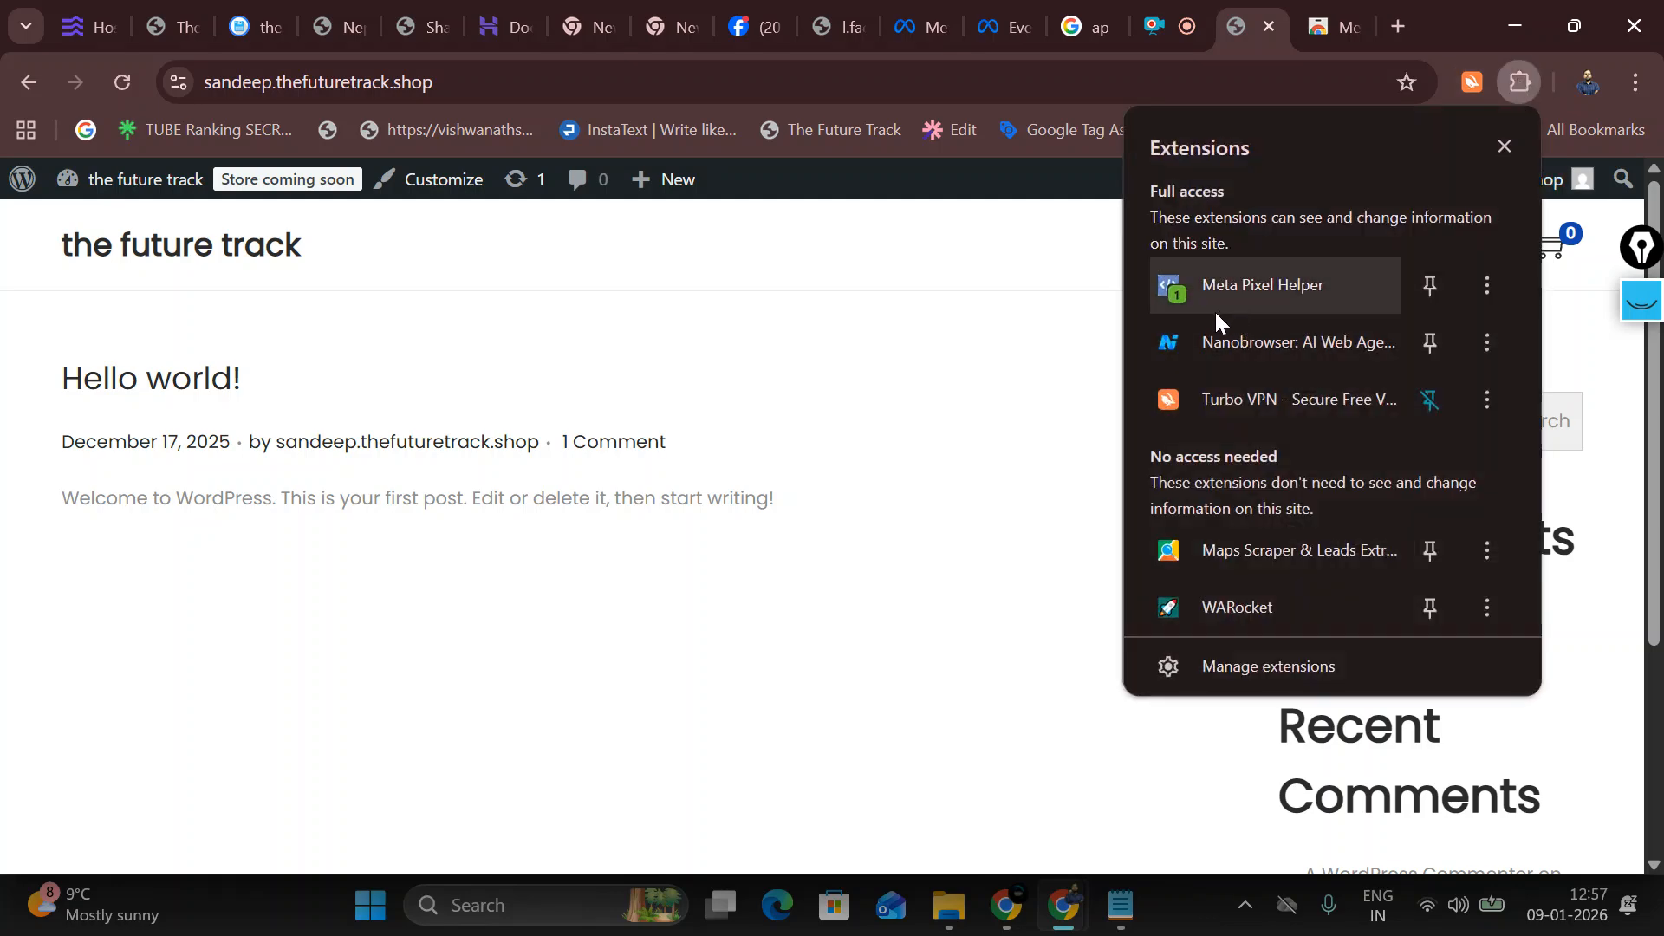
pyautogui.click(1227, 290)
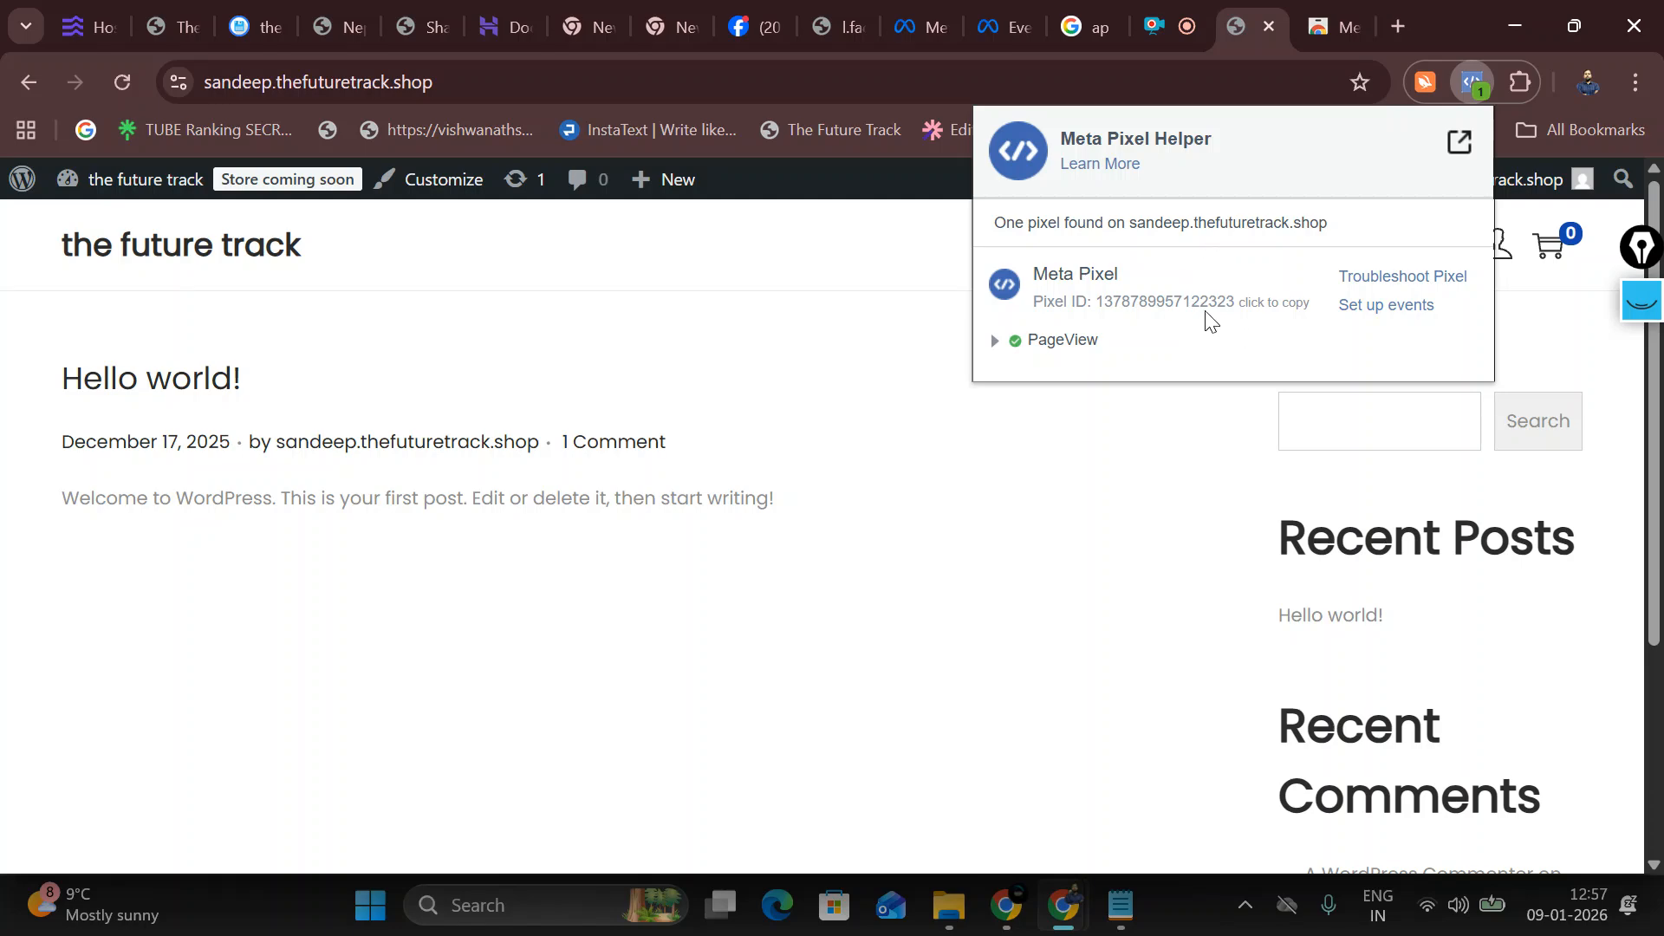
pyautogui.click(1013, 3)
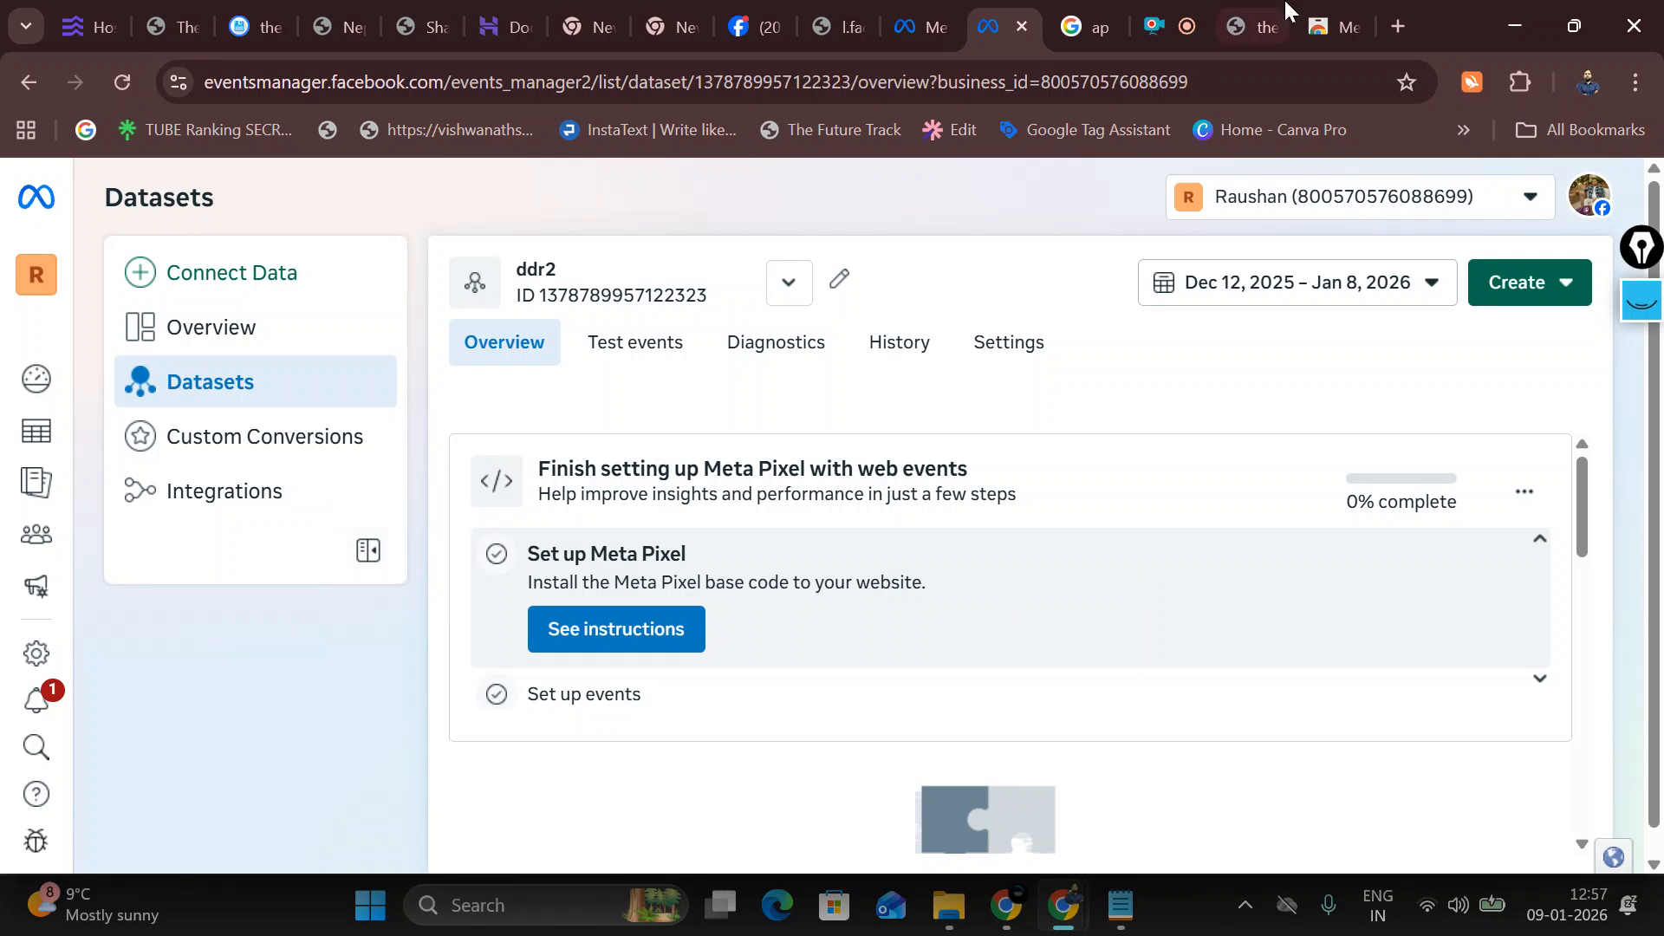
# Step: Go from the site's Dashboard back to the live future track front page
pyautogui.click(1257, 26)
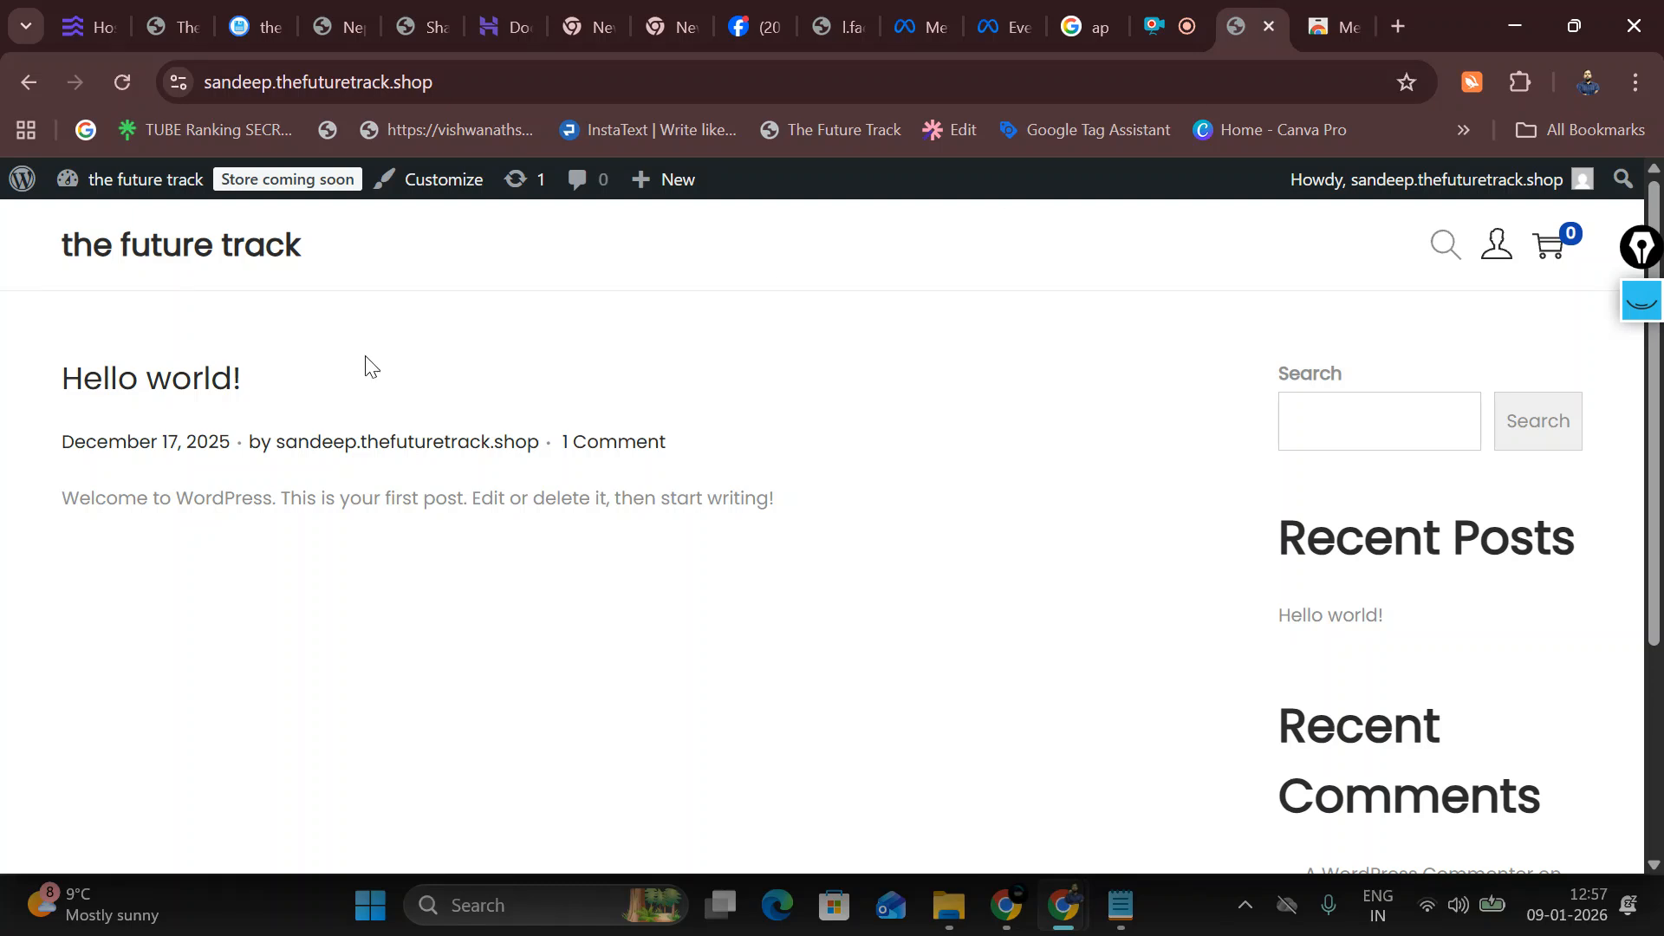
pyautogui.moveTo(168, 180)
pyautogui.click(160, 224)
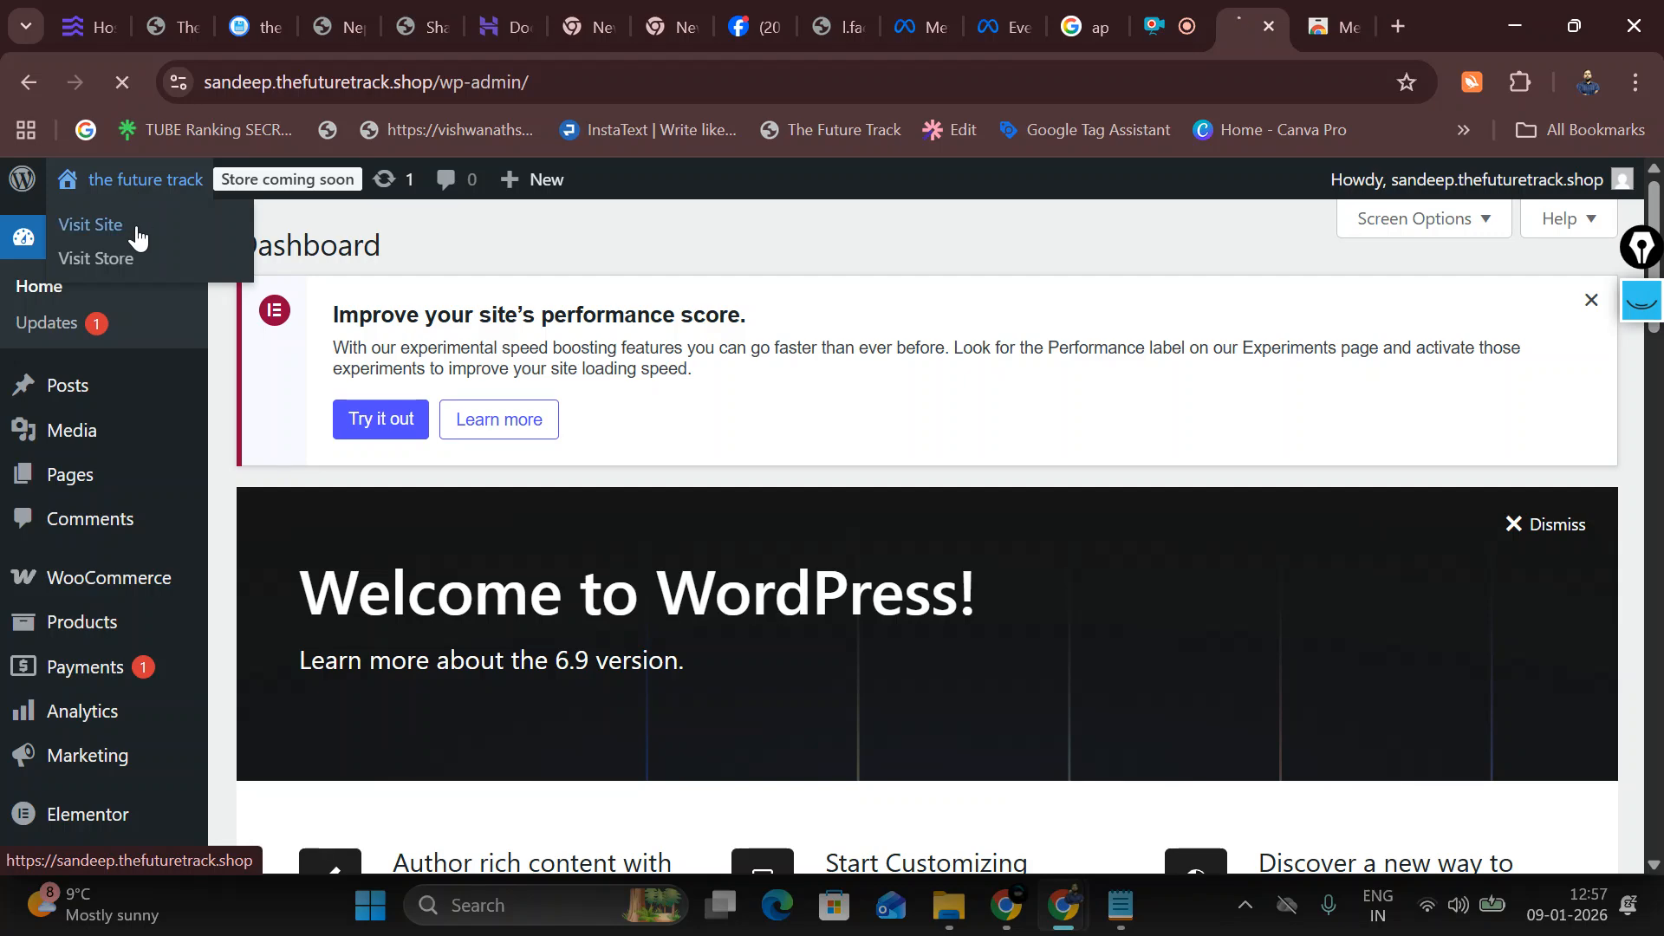
pyautogui.click(136, 235)
pyautogui.scroll(-3, 1604, 642)
pyautogui.scroll(3, 1616, 433)
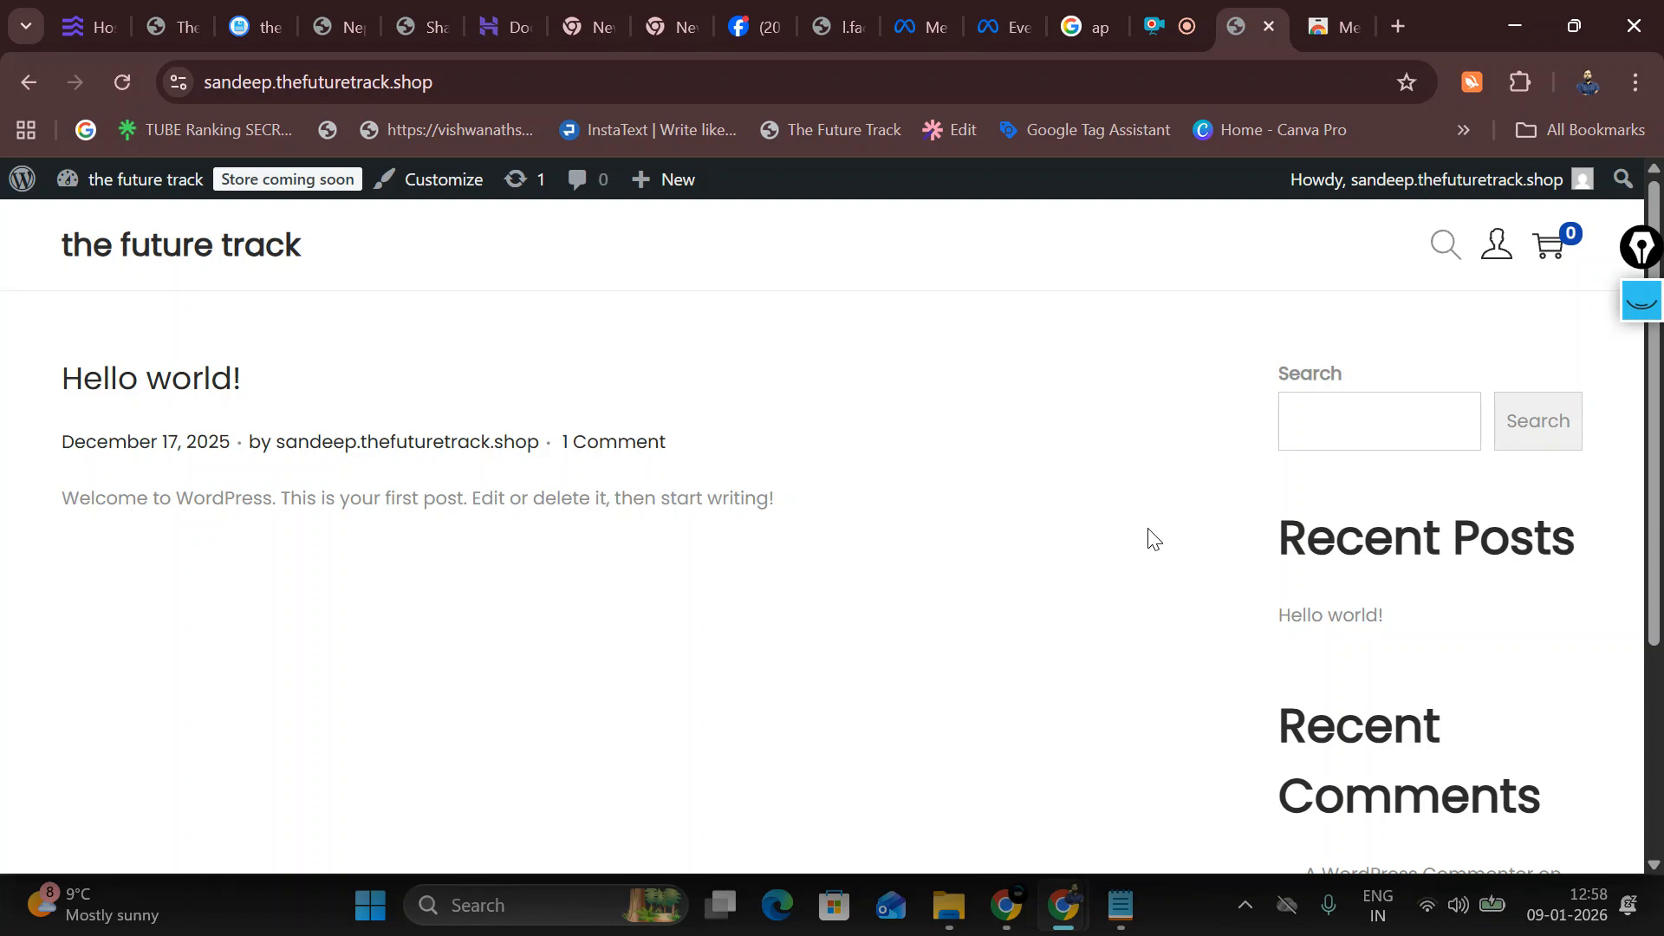
# Step: View the pixel in Meta Pixel Helper, try Set up events, and close the blank tab
pyautogui.click(1511, 78)
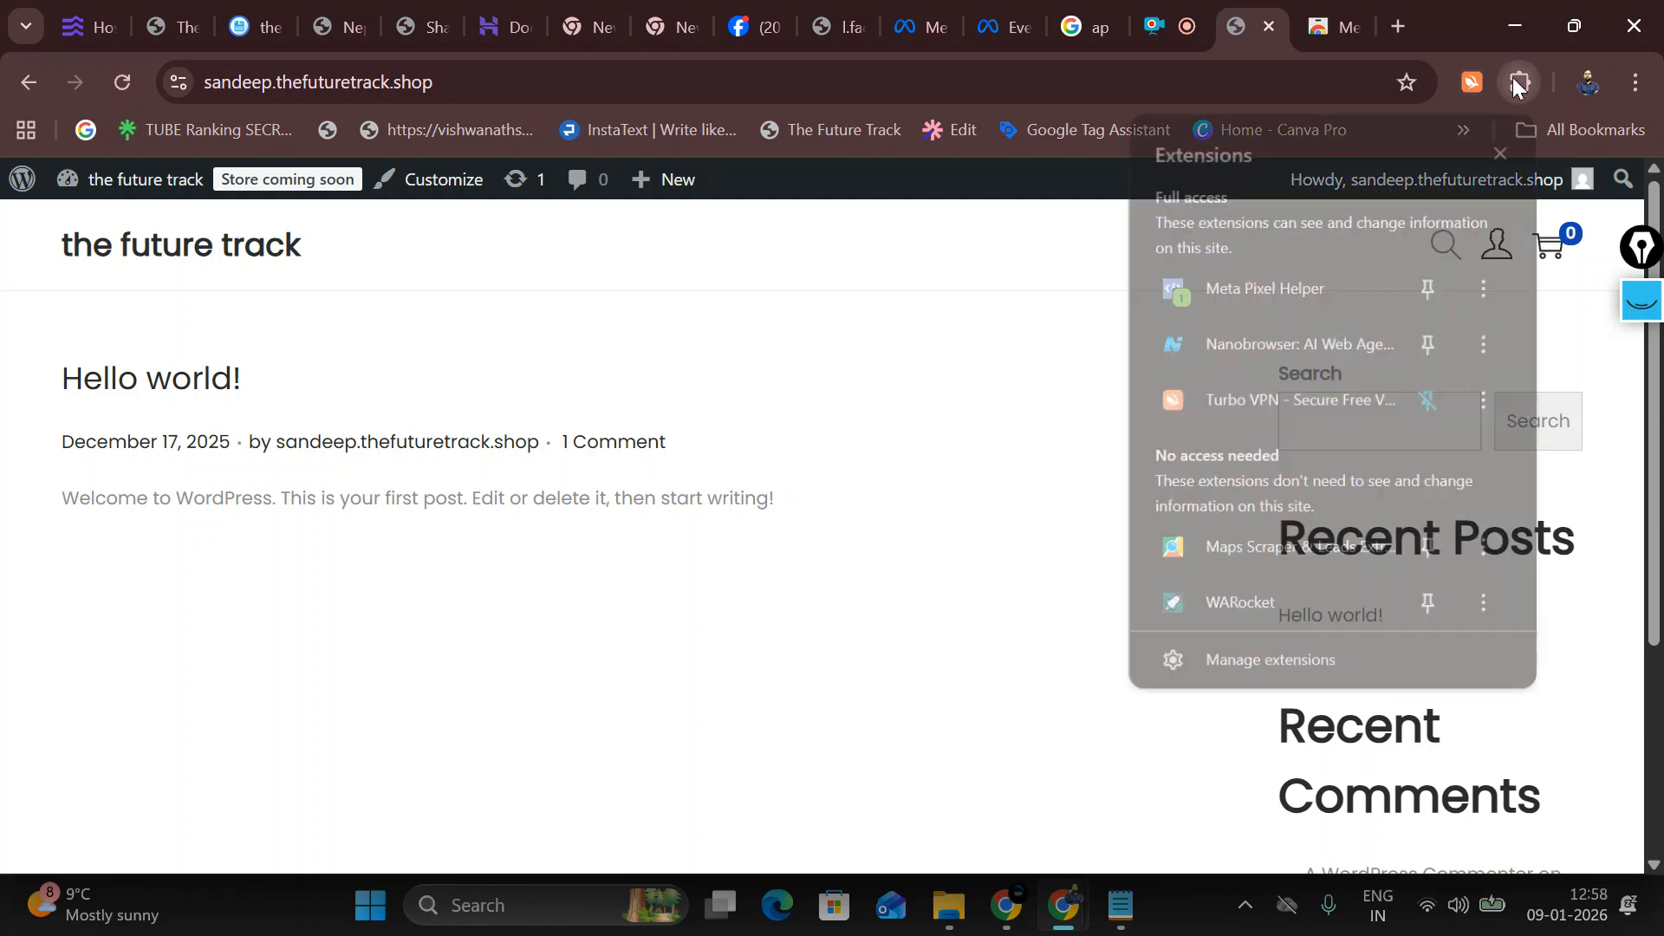
pyautogui.click(1238, 303)
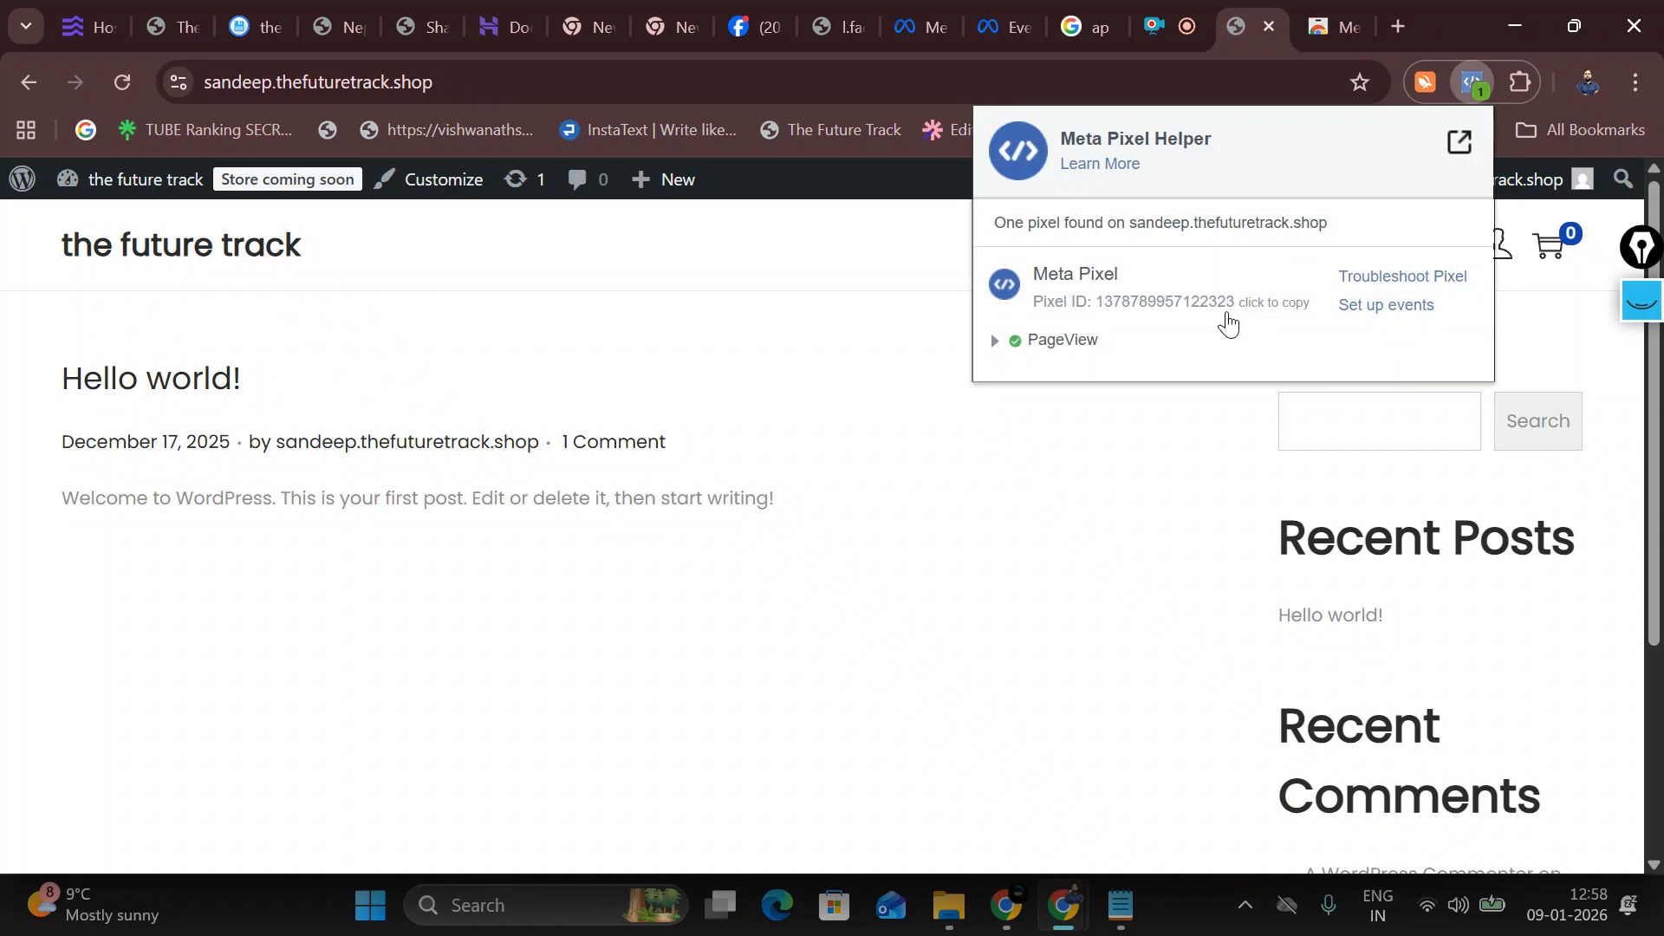
pyautogui.click(1372, 312)
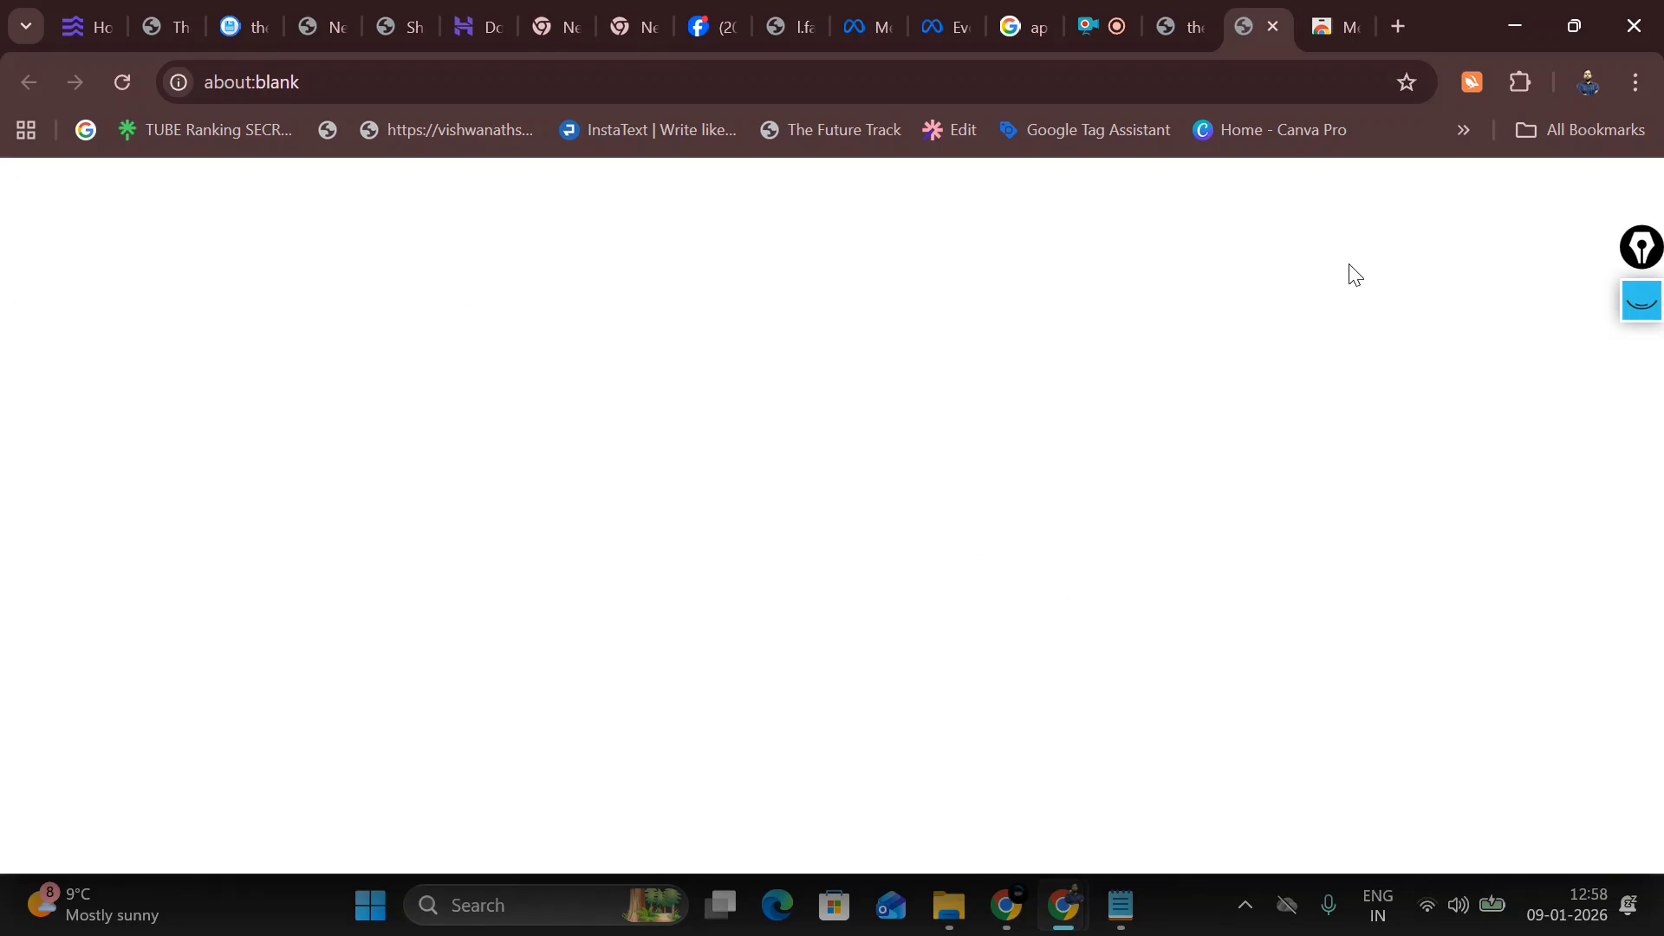
pyautogui.click(1273, 26)
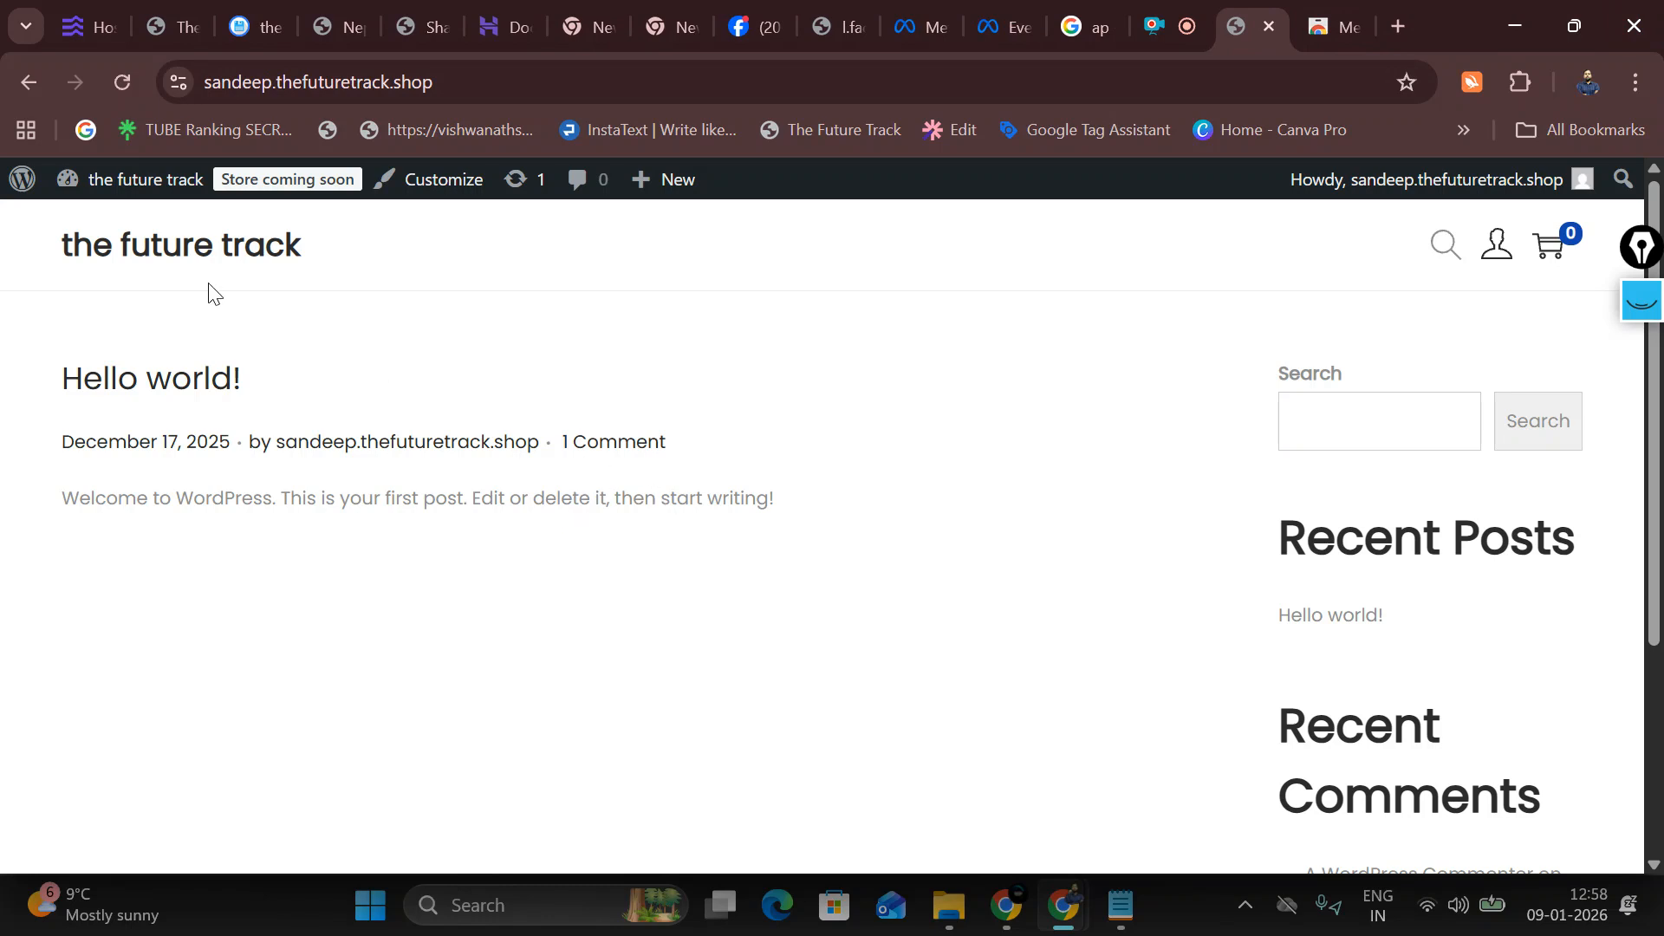
pyautogui.click(106, 222)
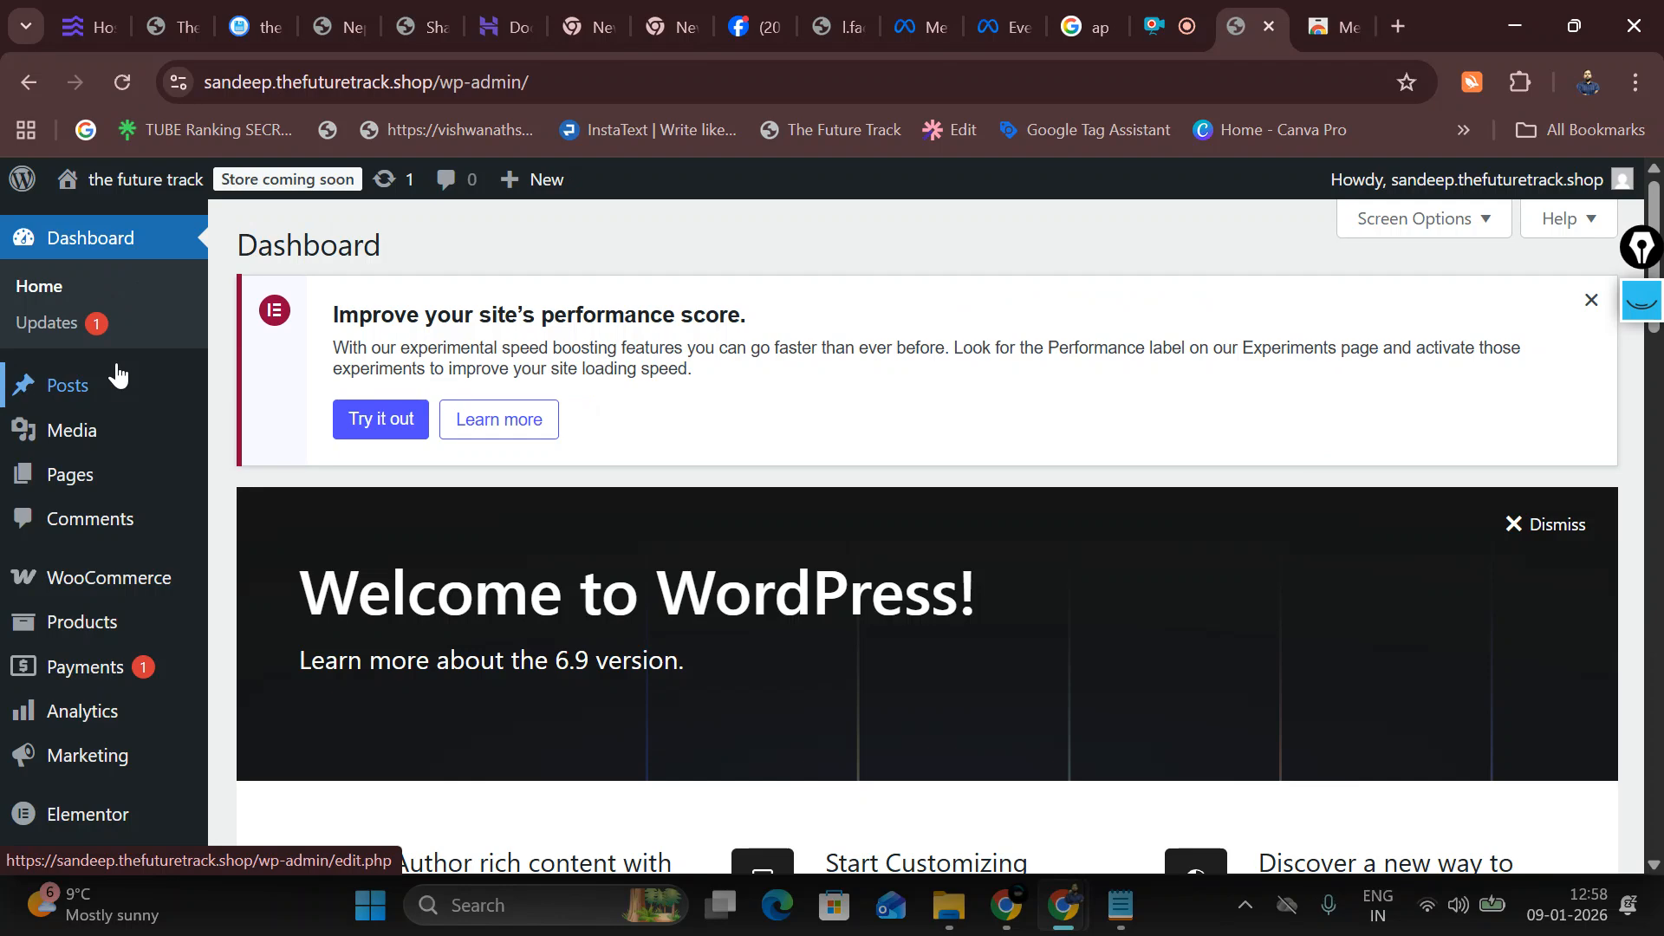
# Step: Search Add Plugins for 'meta pixel for wordpress' and install Facebook's Meta pixel for WordPress
pyautogui.scroll(-3, 117, 374)
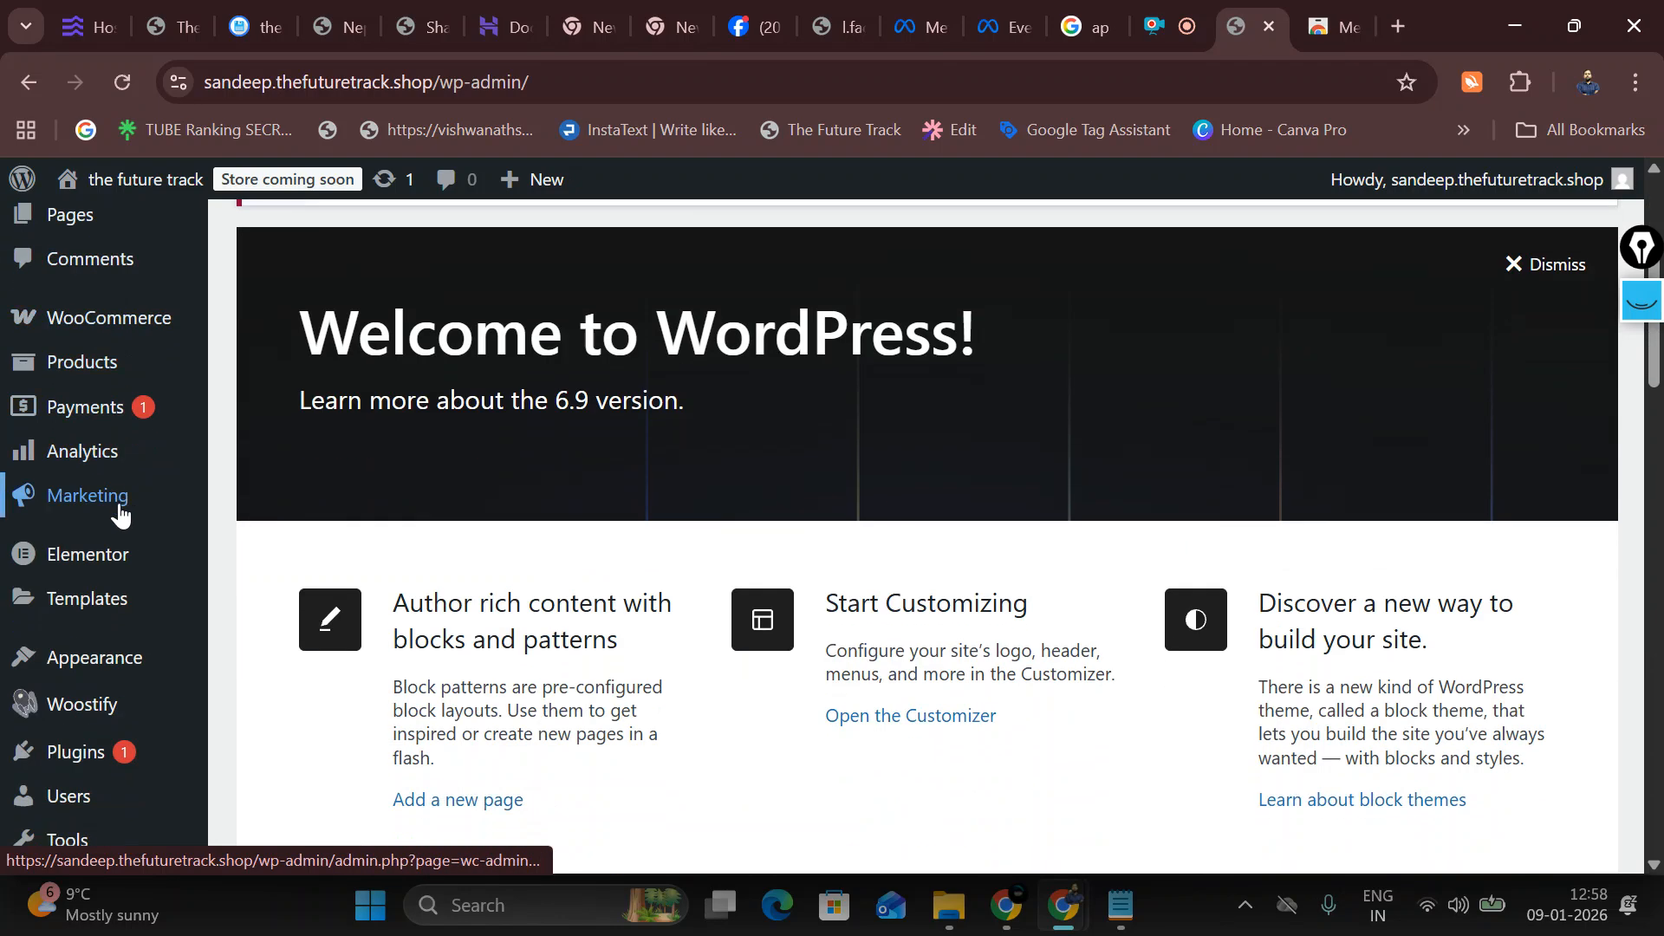
pyautogui.scroll(-3, 81, 748)
pyautogui.moveTo(78, 661)
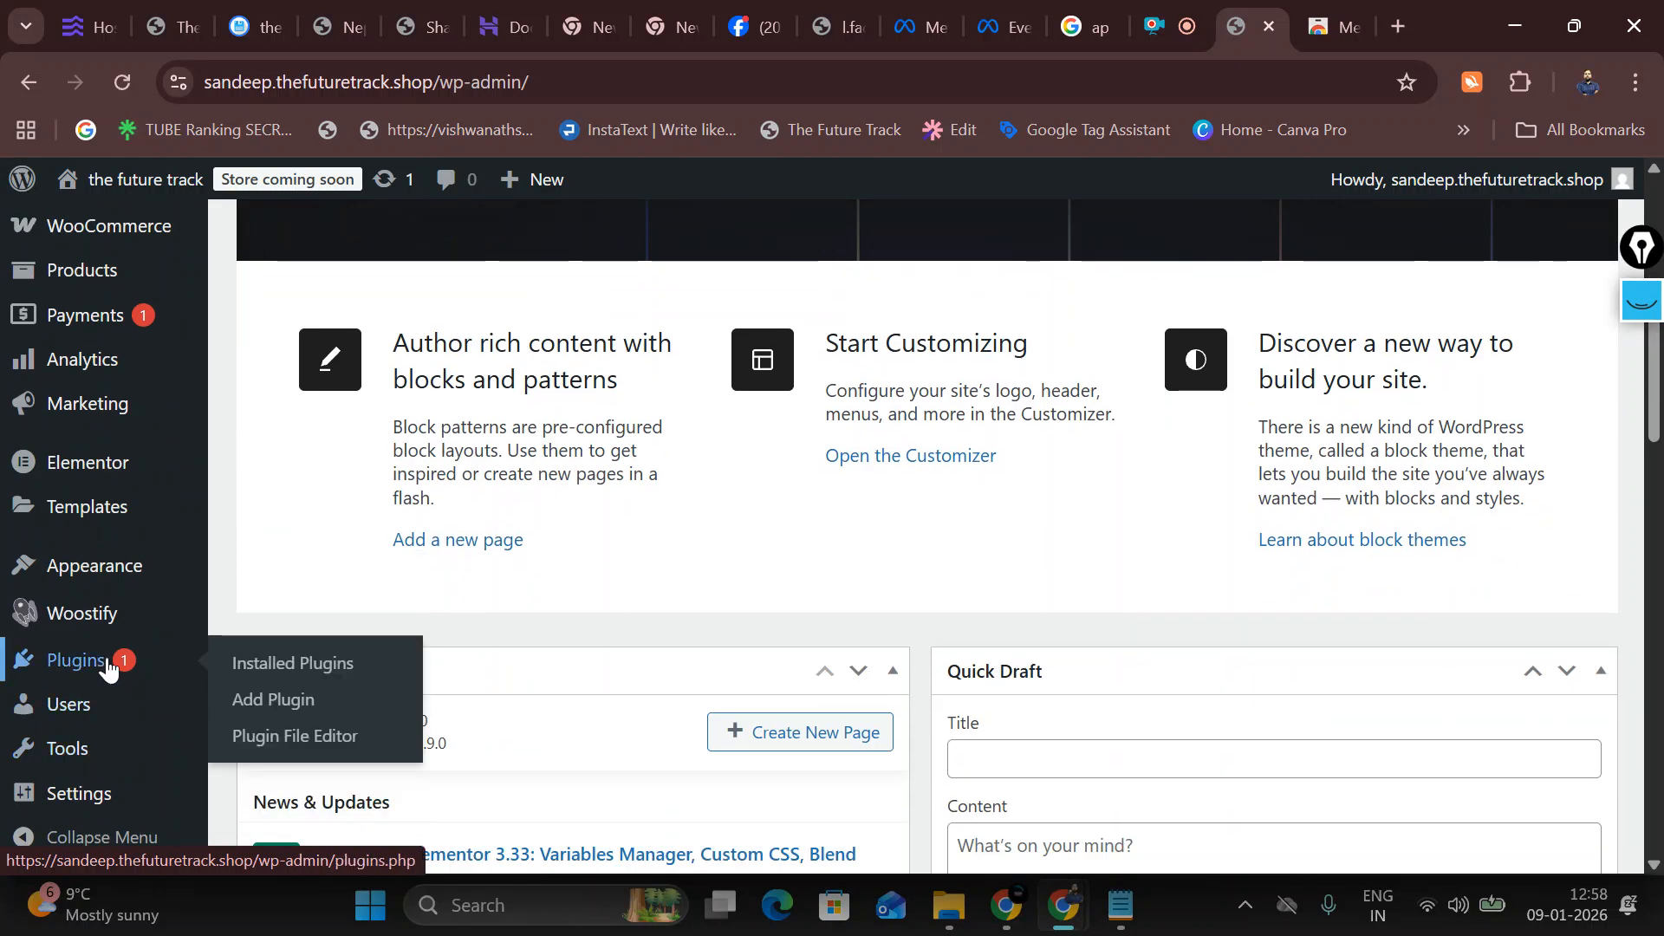
pyautogui.click(276, 699)
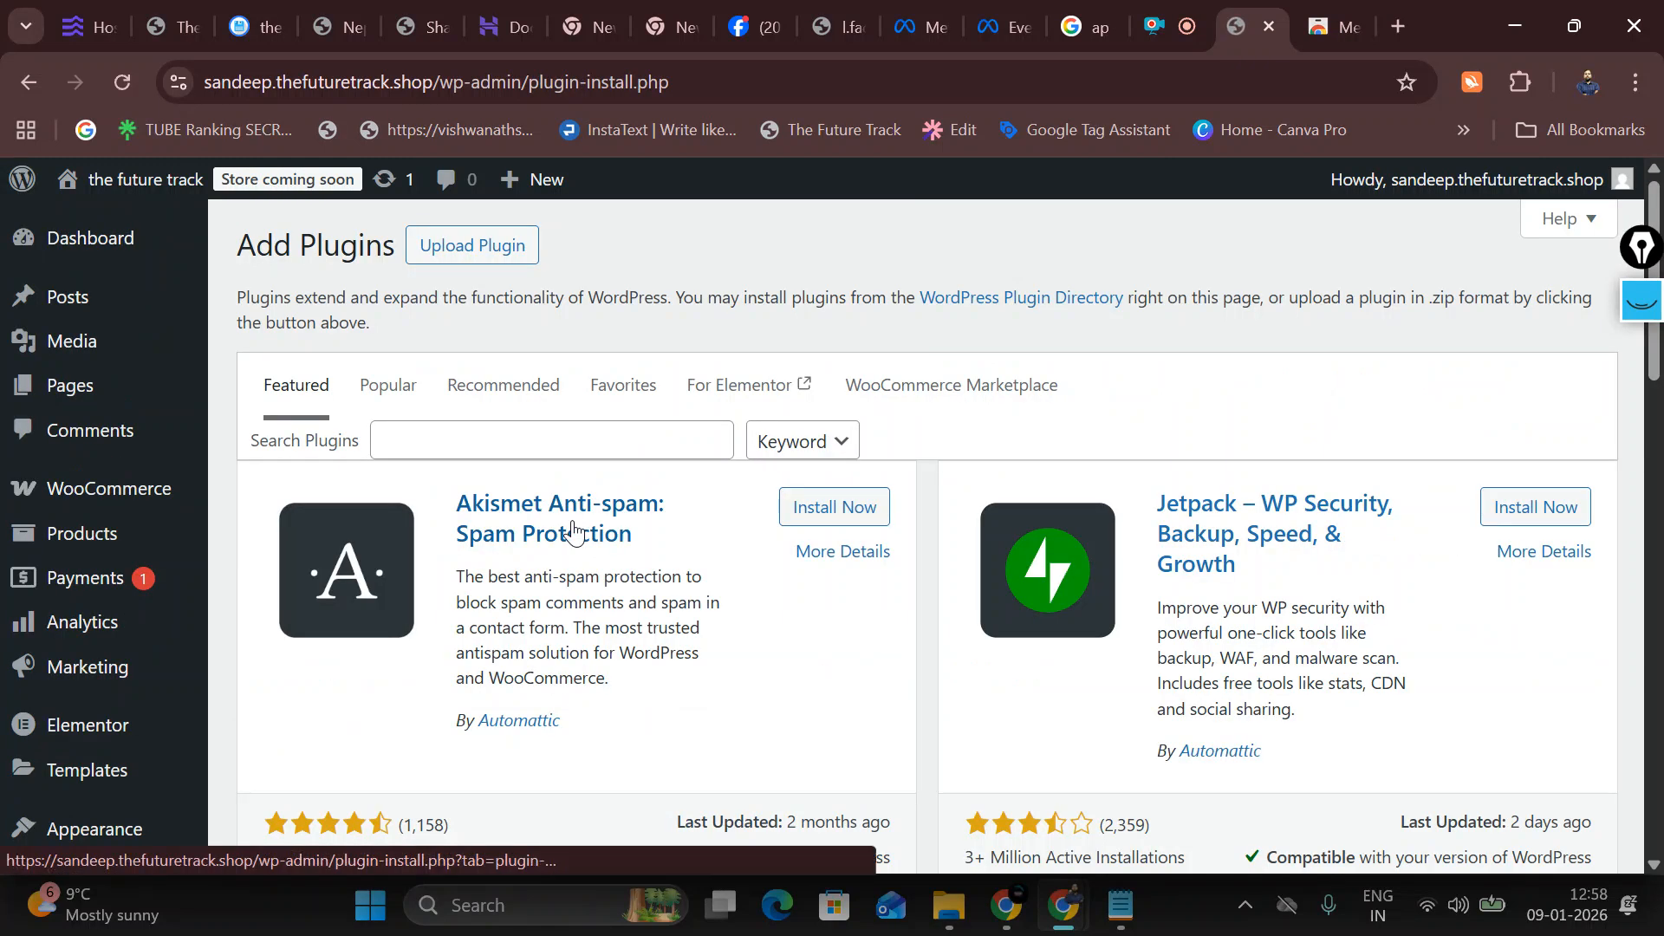
pyautogui.click(477, 452)
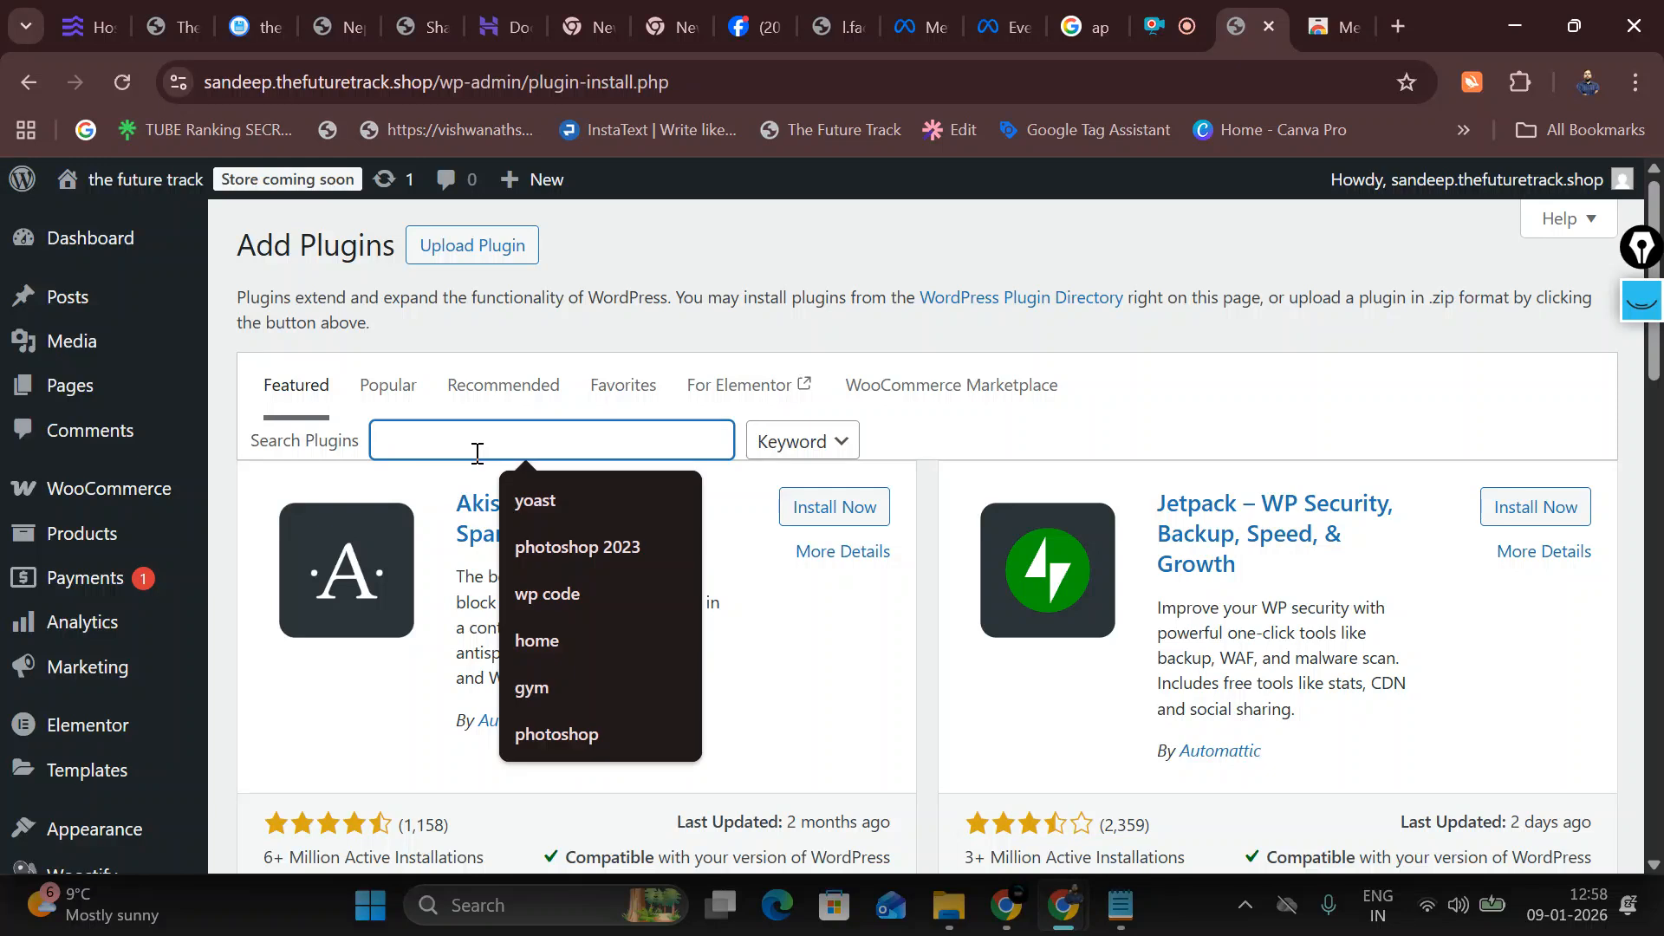
pyautogui.write('met')
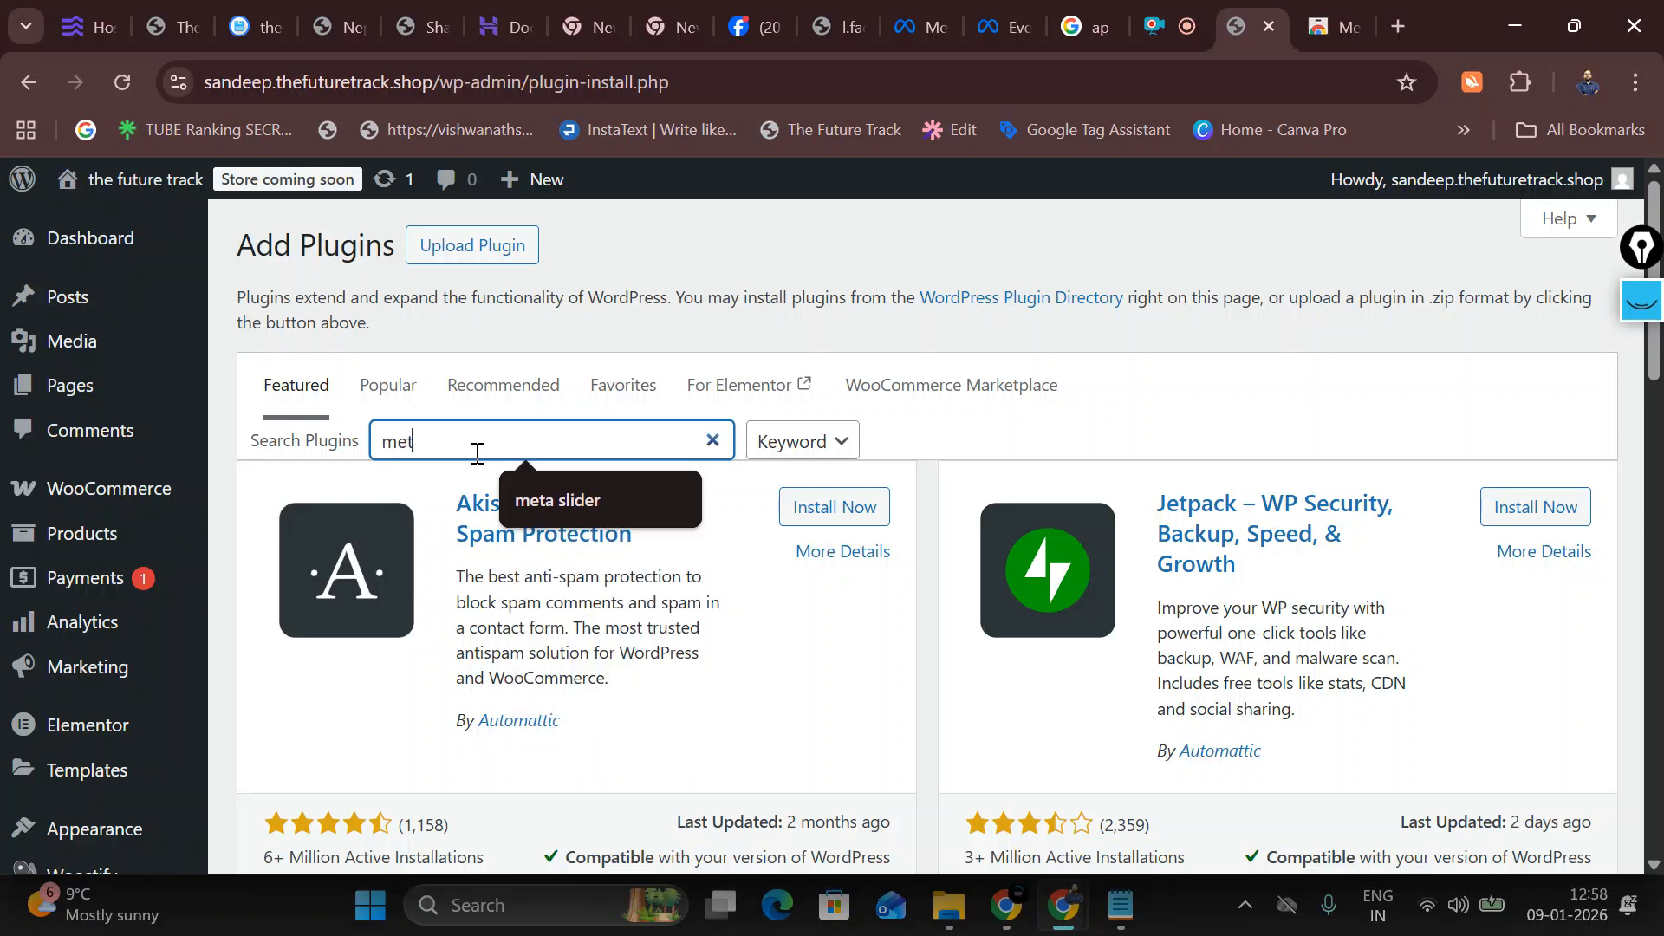
pyautogui.write('a pixel for')
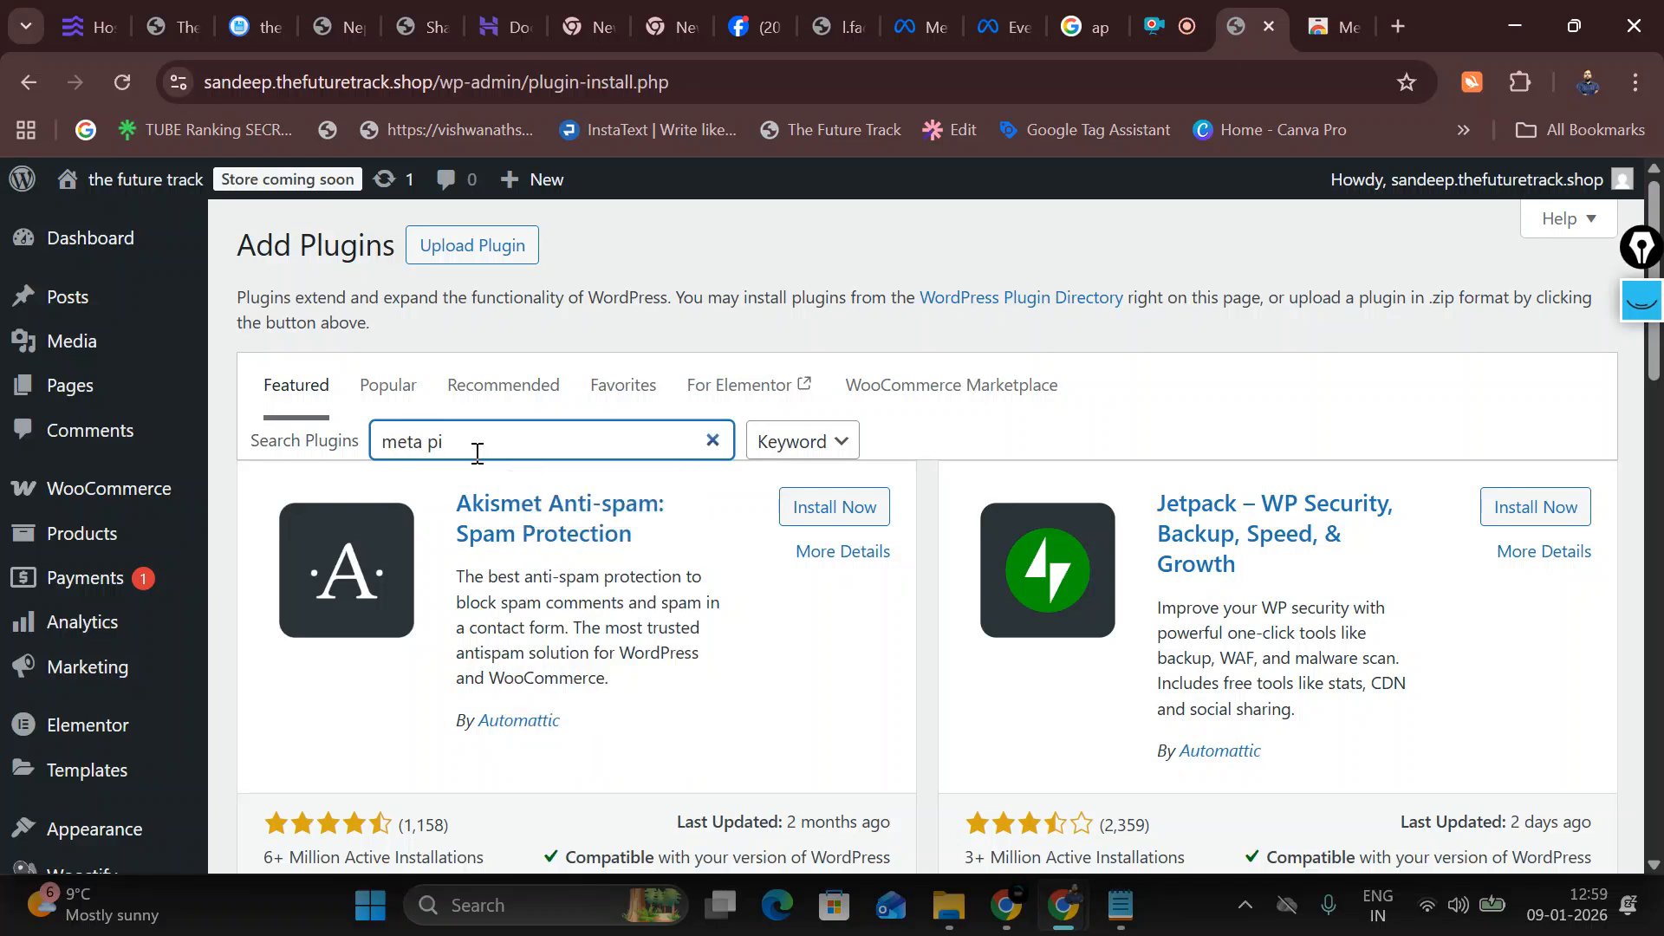
pyautogui.write(' wordpress')
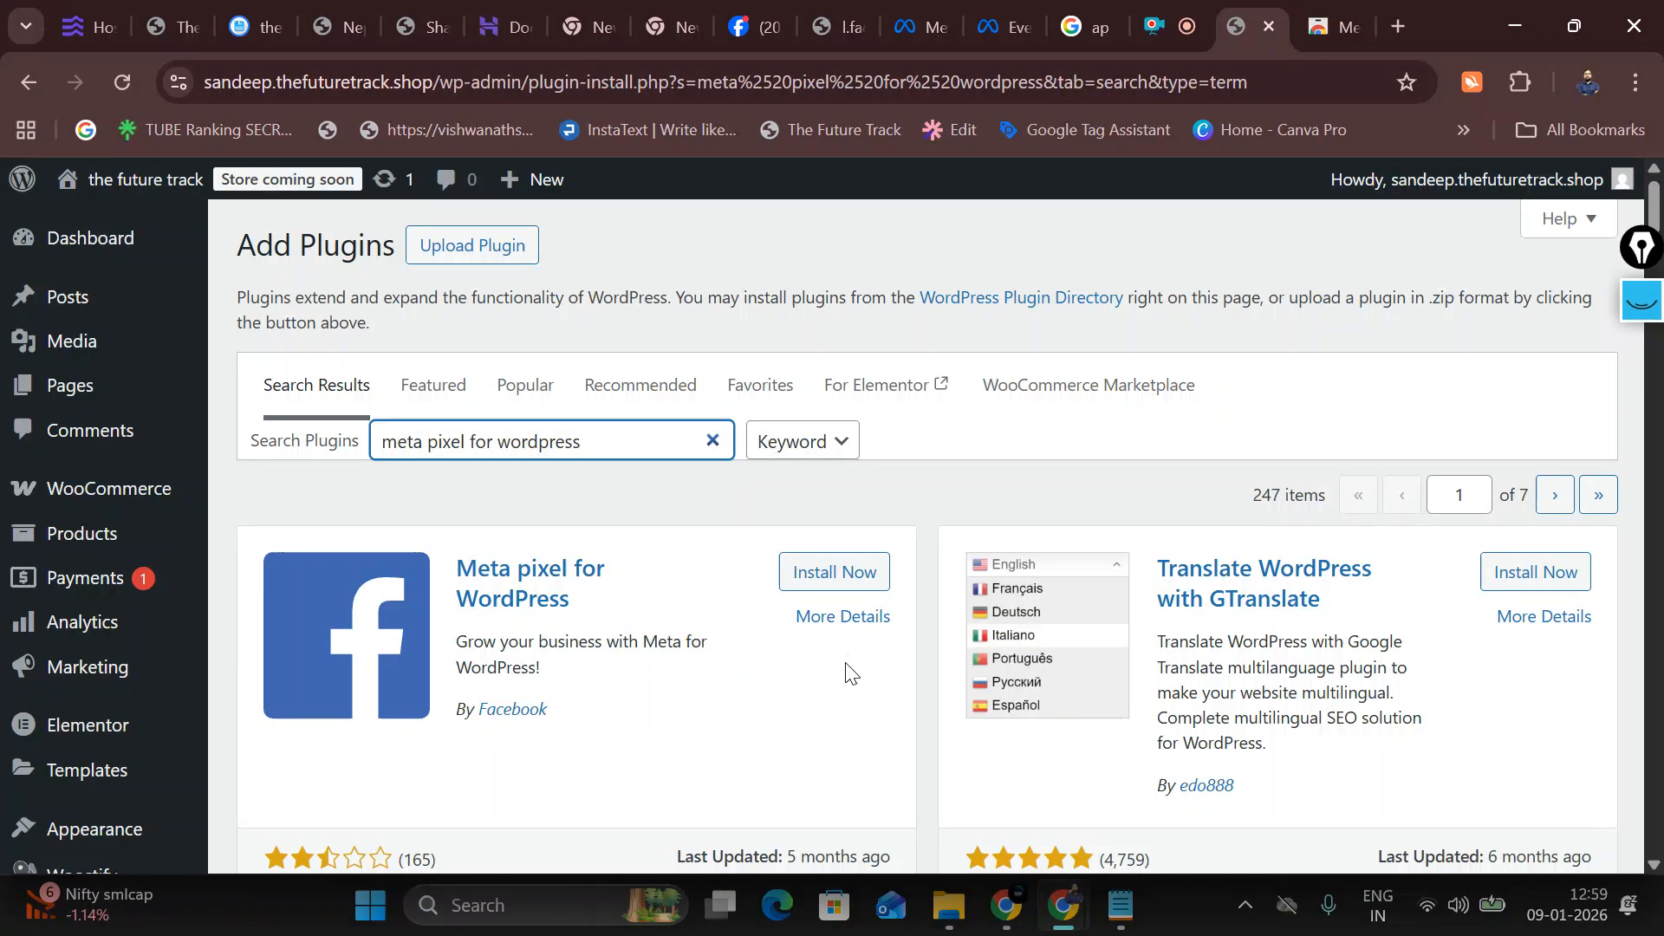
pyautogui.click(847, 582)
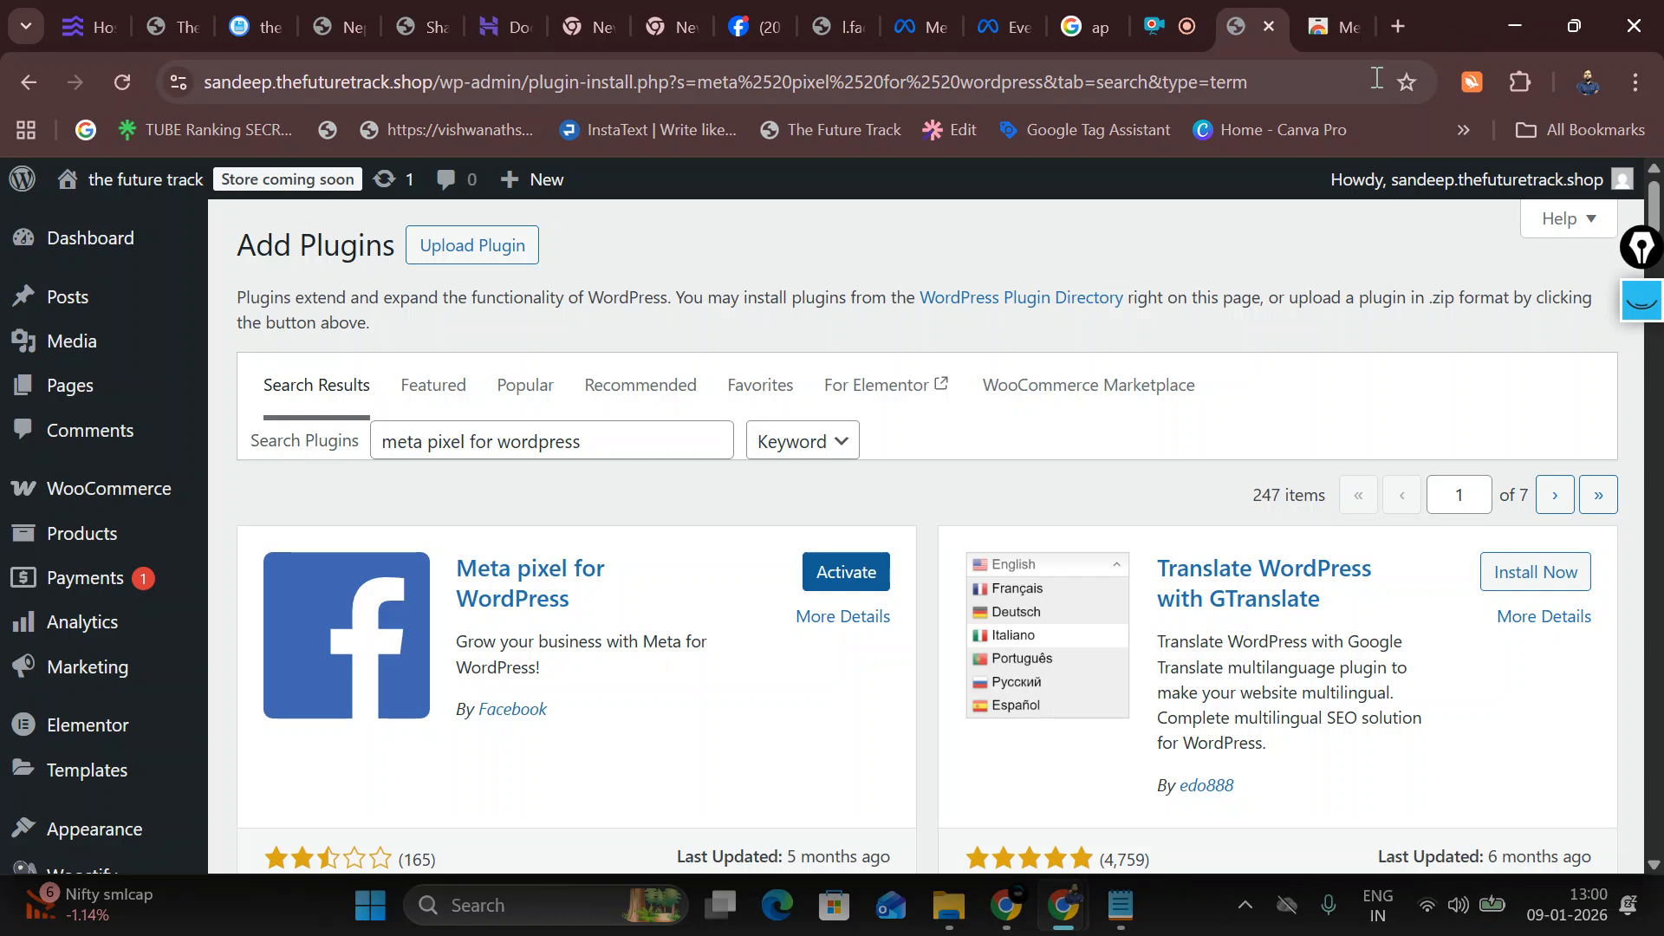
# Step: Switch to the Chrome Web Store tab showing the installed Meta Pixel Helper extension
pyautogui.click(1337, 26)
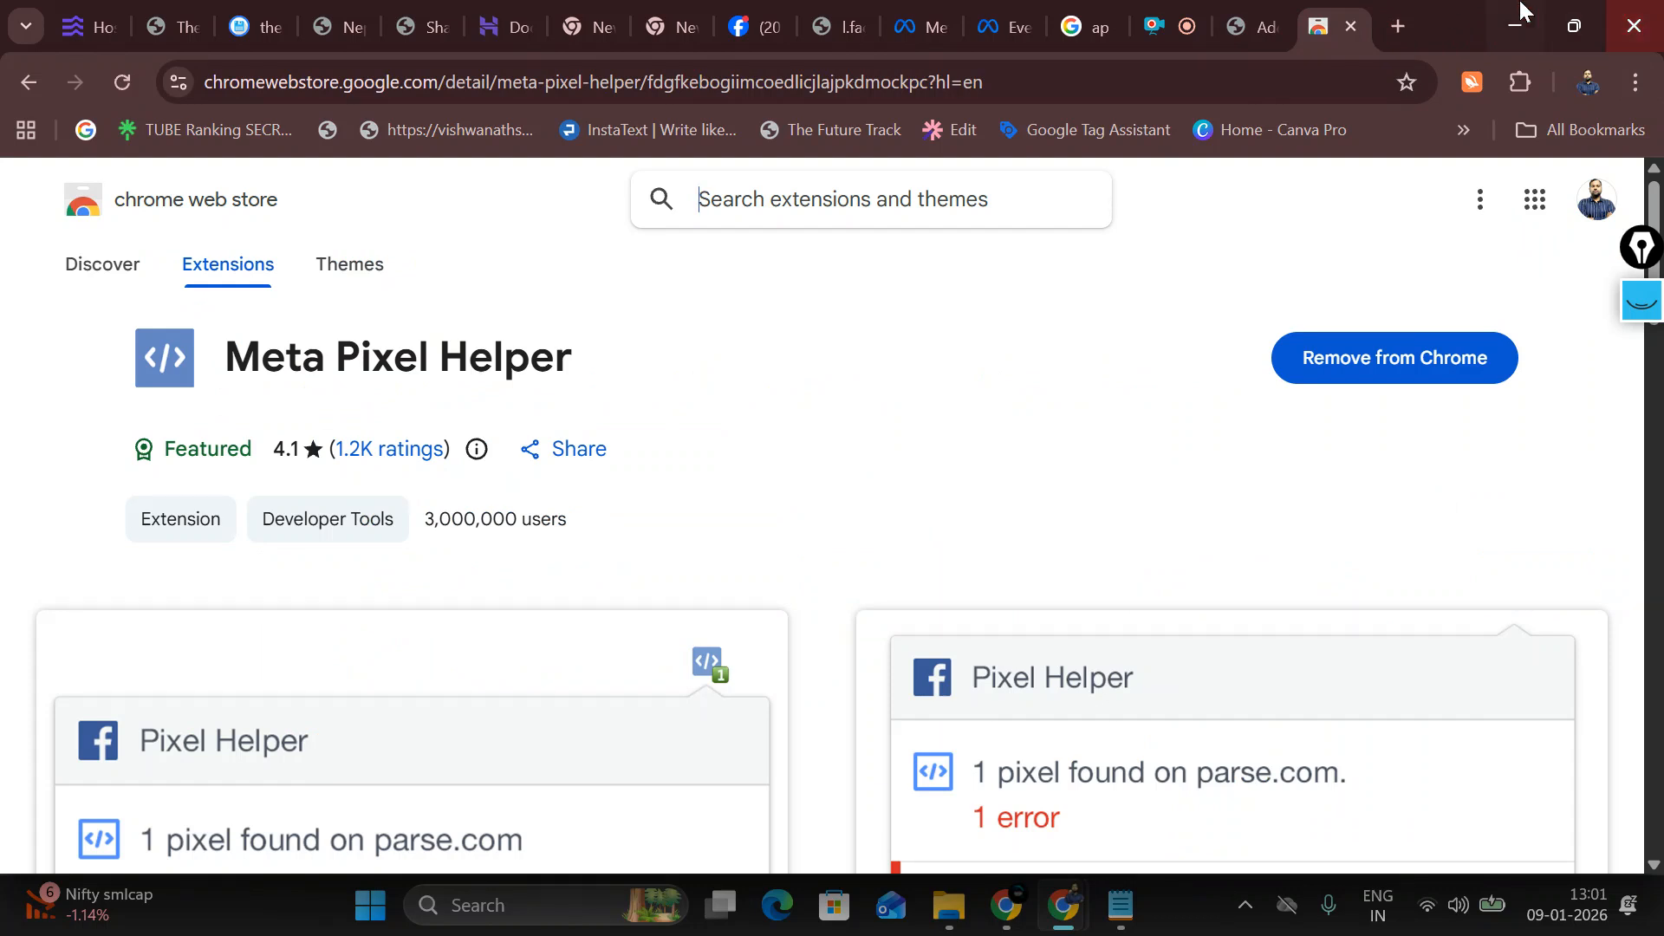
# Step: Activate the Meta pixel for WordPress plugin and open its Settings page
pyautogui.click(1229, 2)
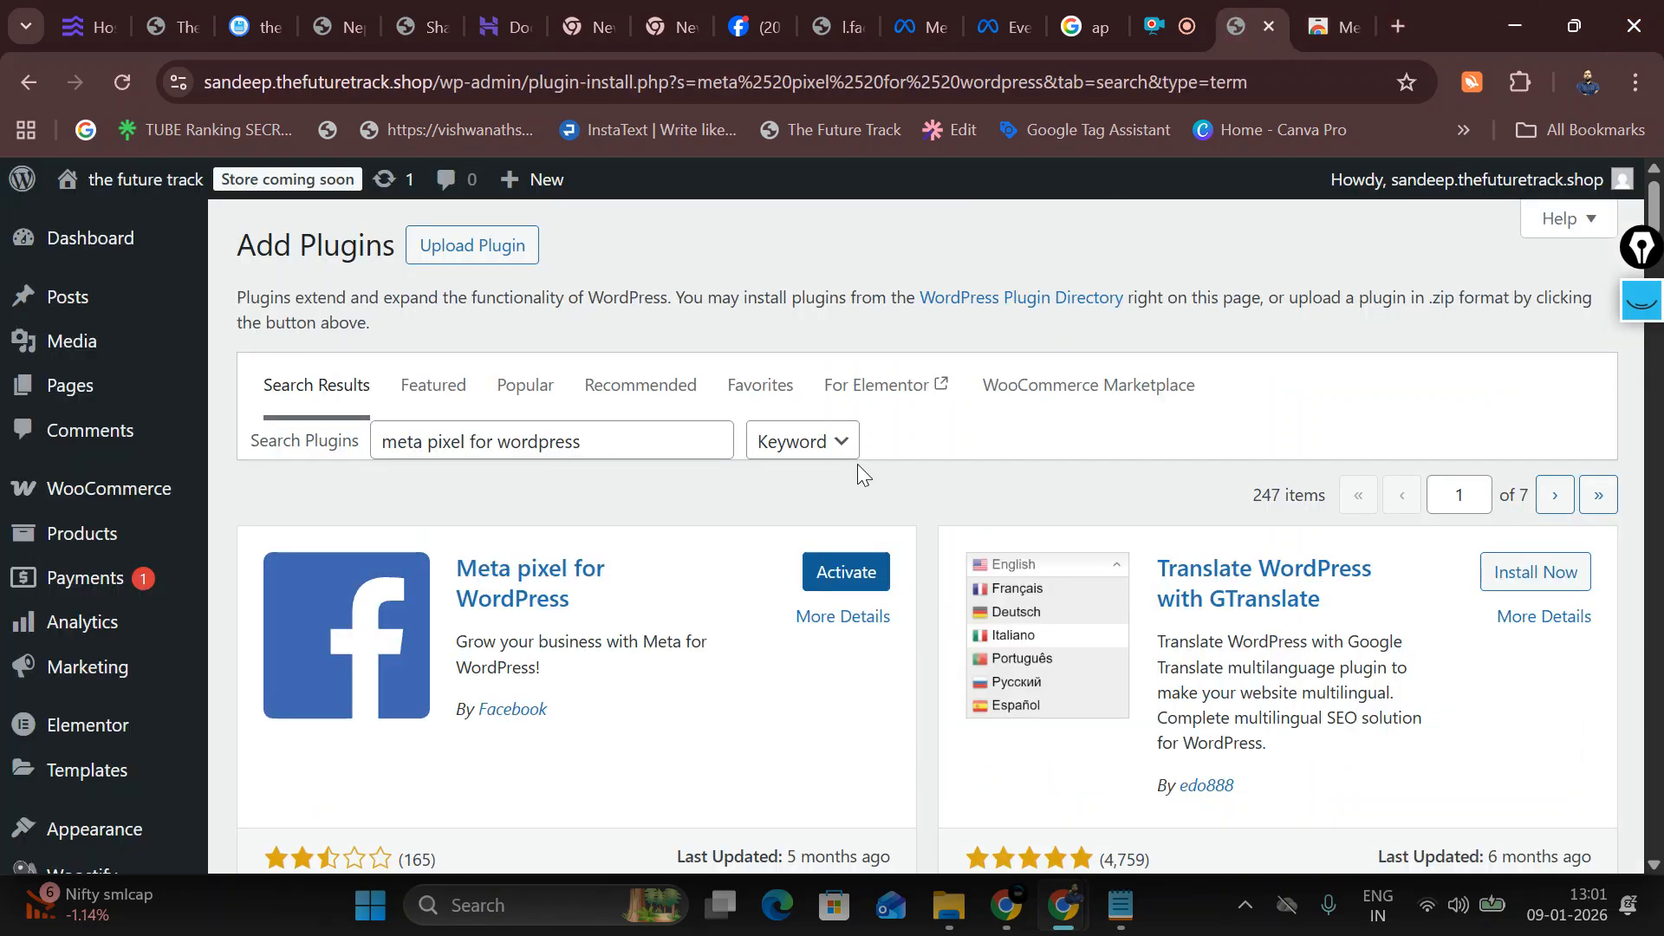
pyautogui.click(846, 579)
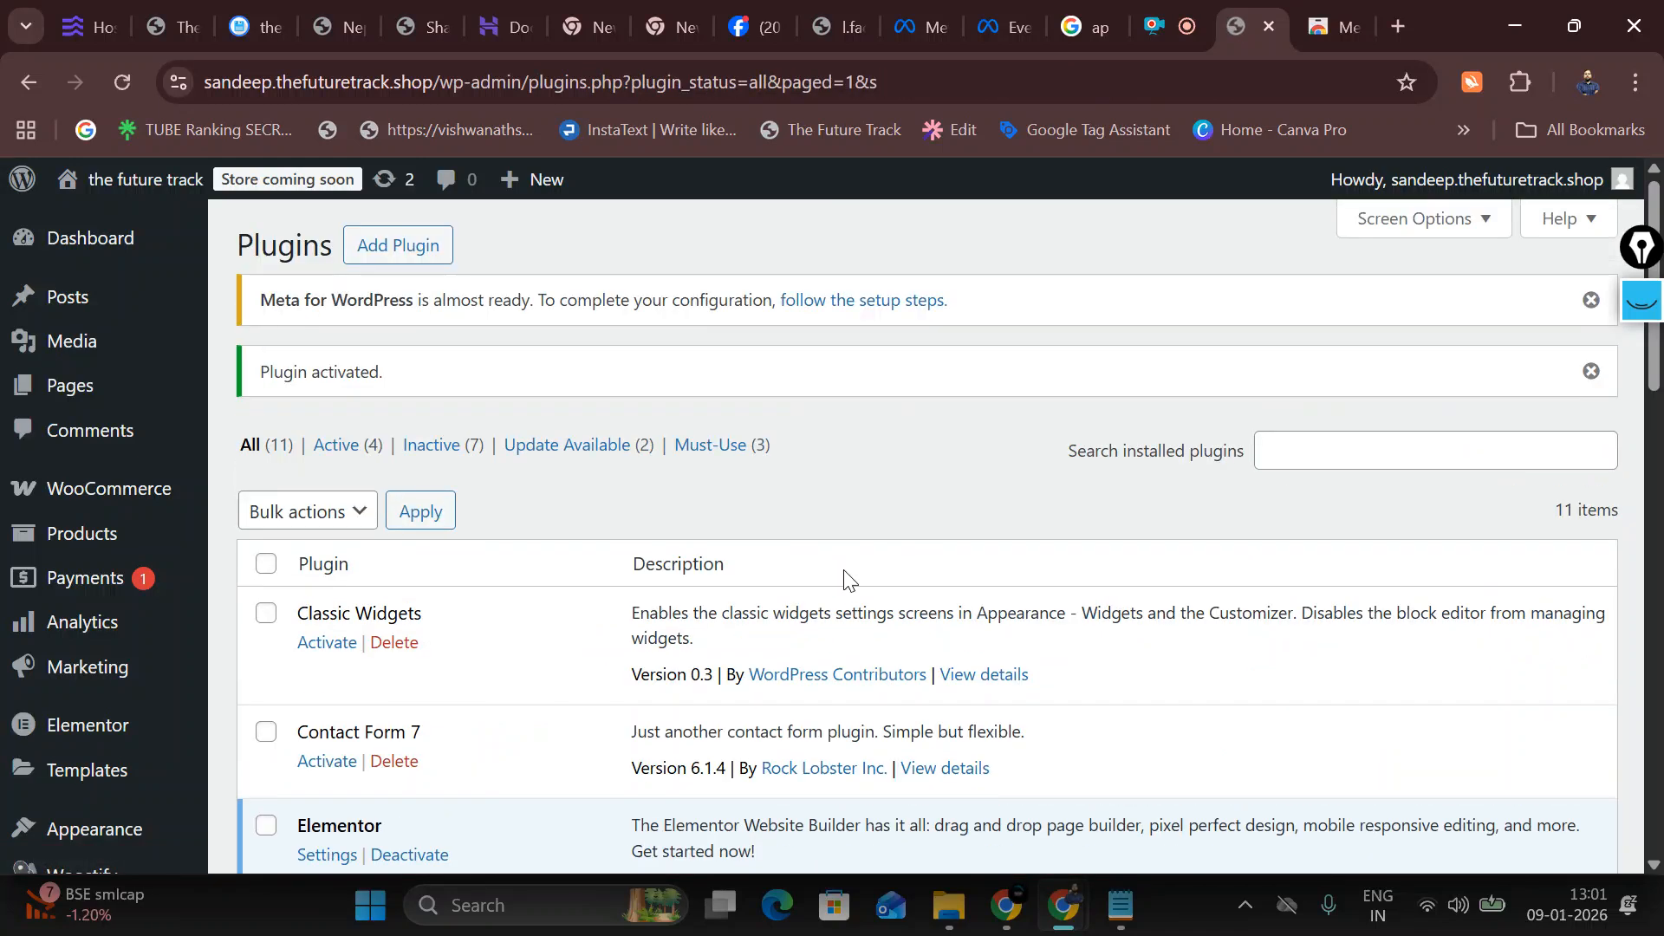
pyautogui.scroll(-10, 475, 605)
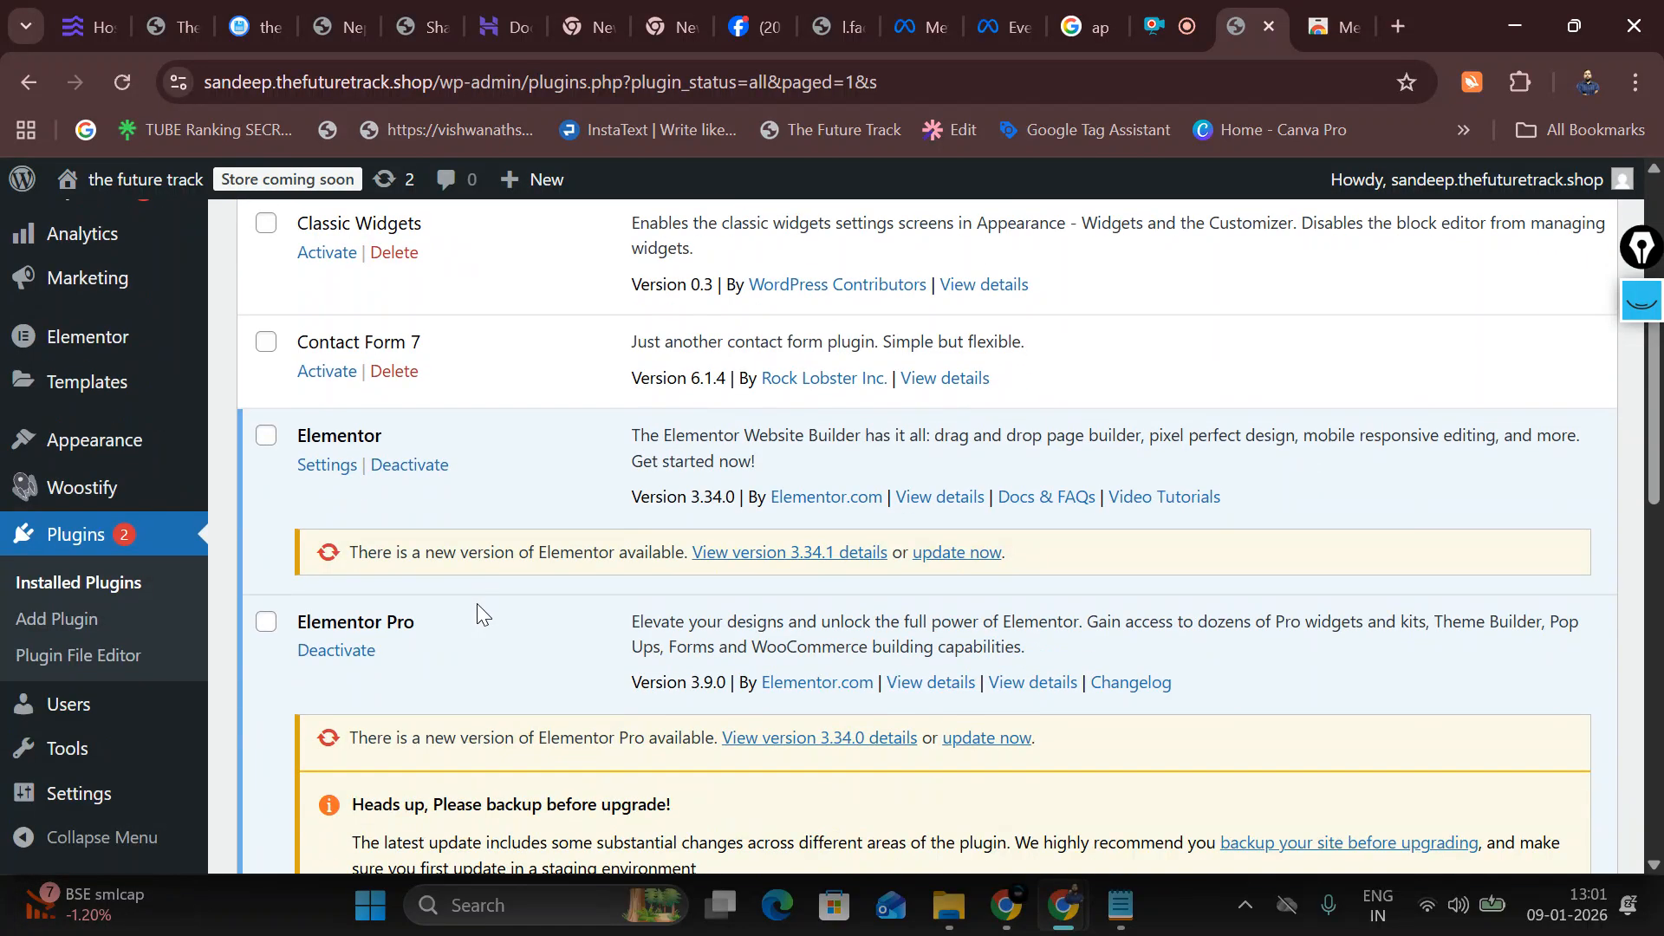
pyautogui.scroll(-6, 472, 626)
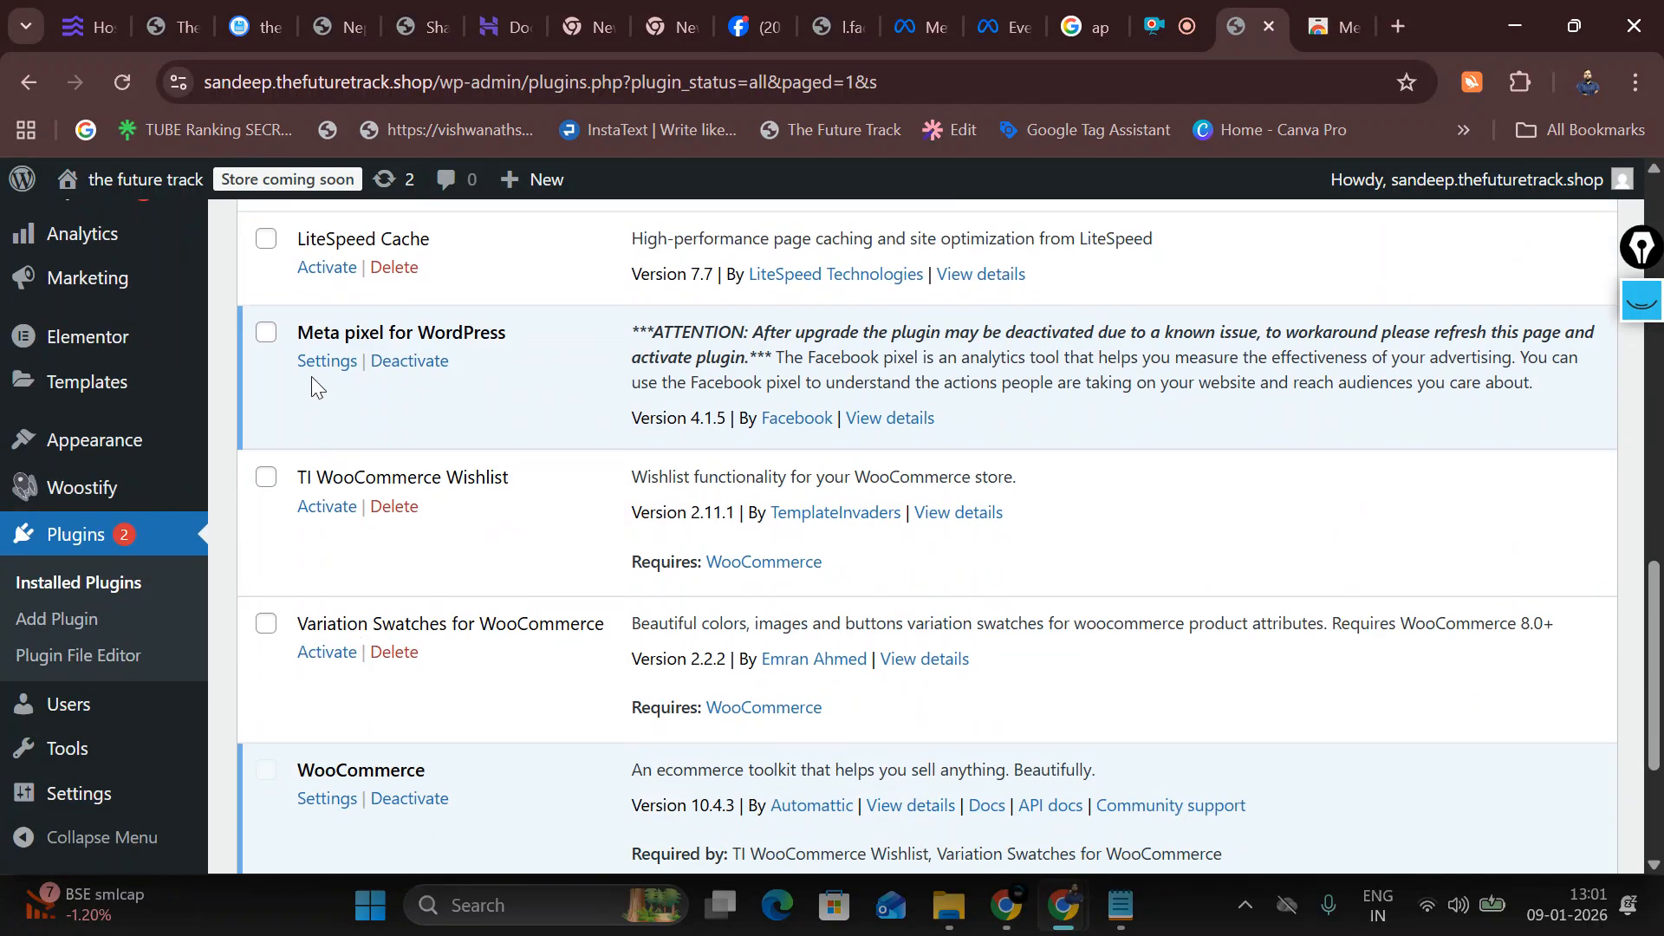
pyautogui.click(327, 360)
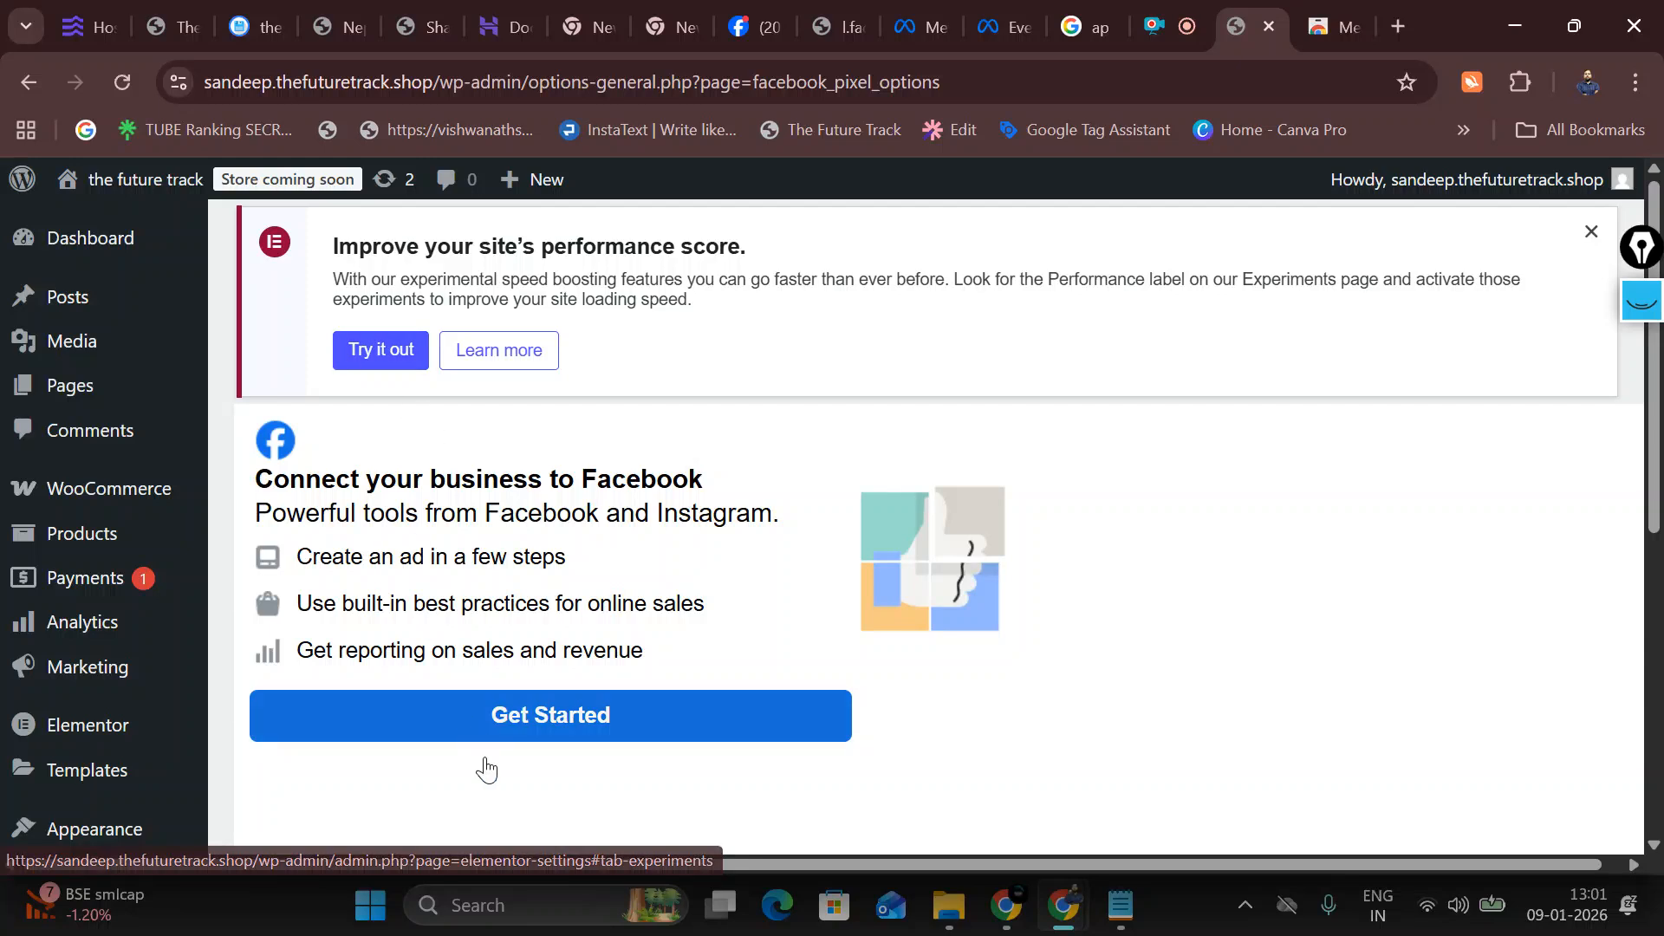
# Step: Start the Facebook connection with the logged-in account and bring up the Facebook Page selection
pyautogui.click(498, 735)
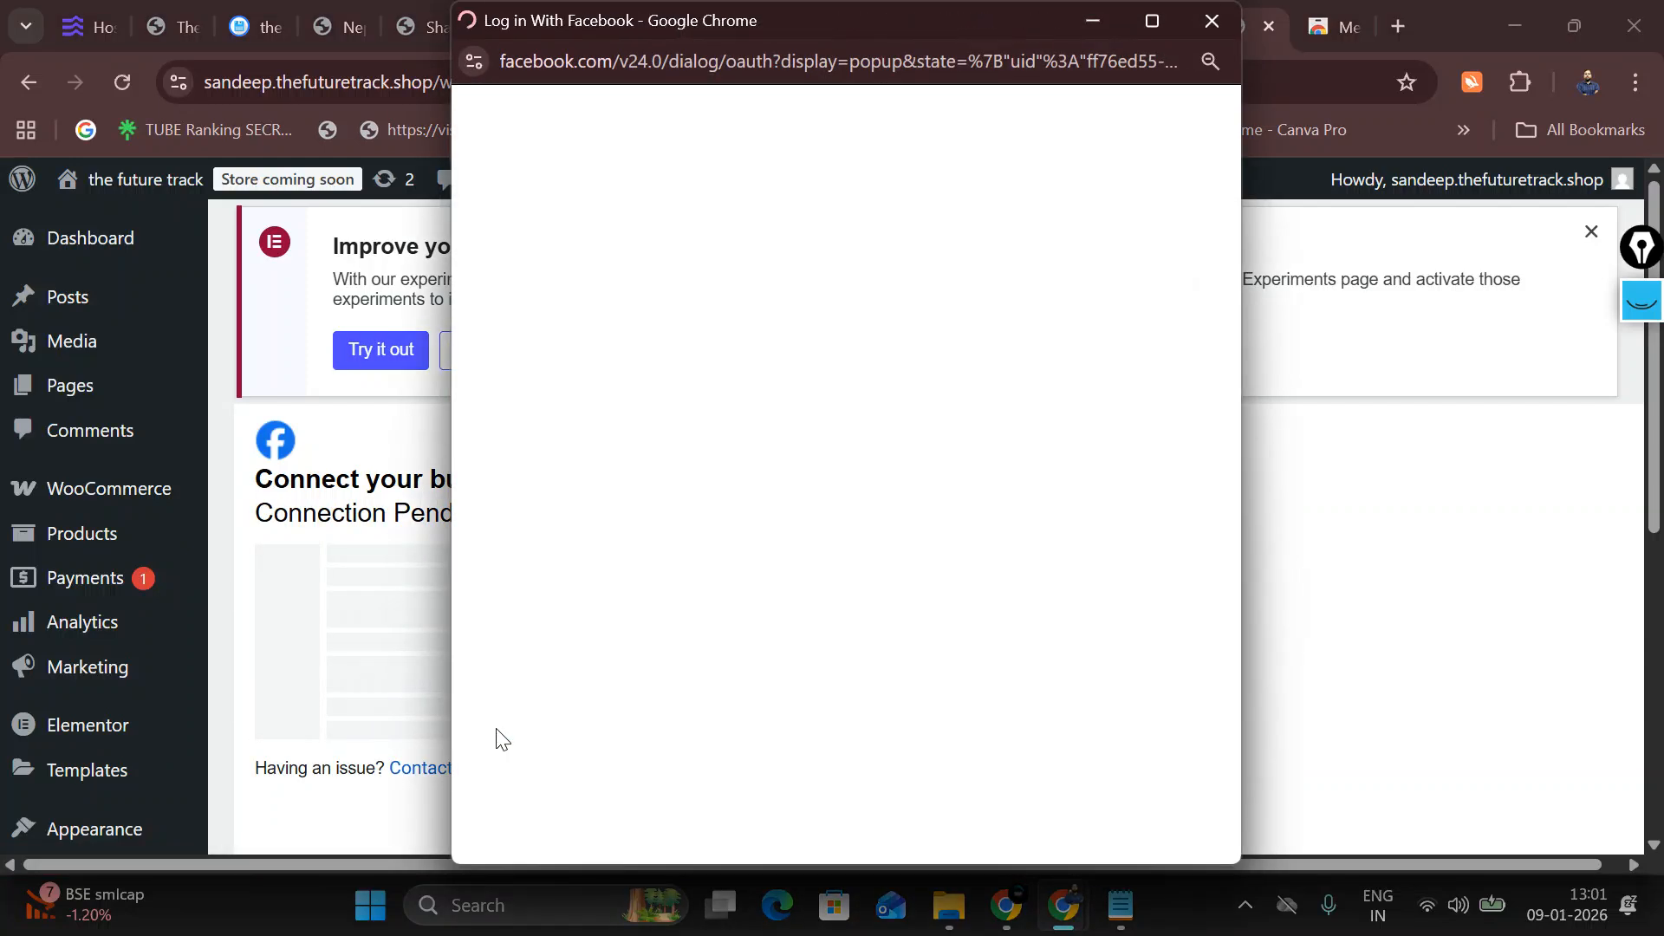
pyautogui.click(945, 373)
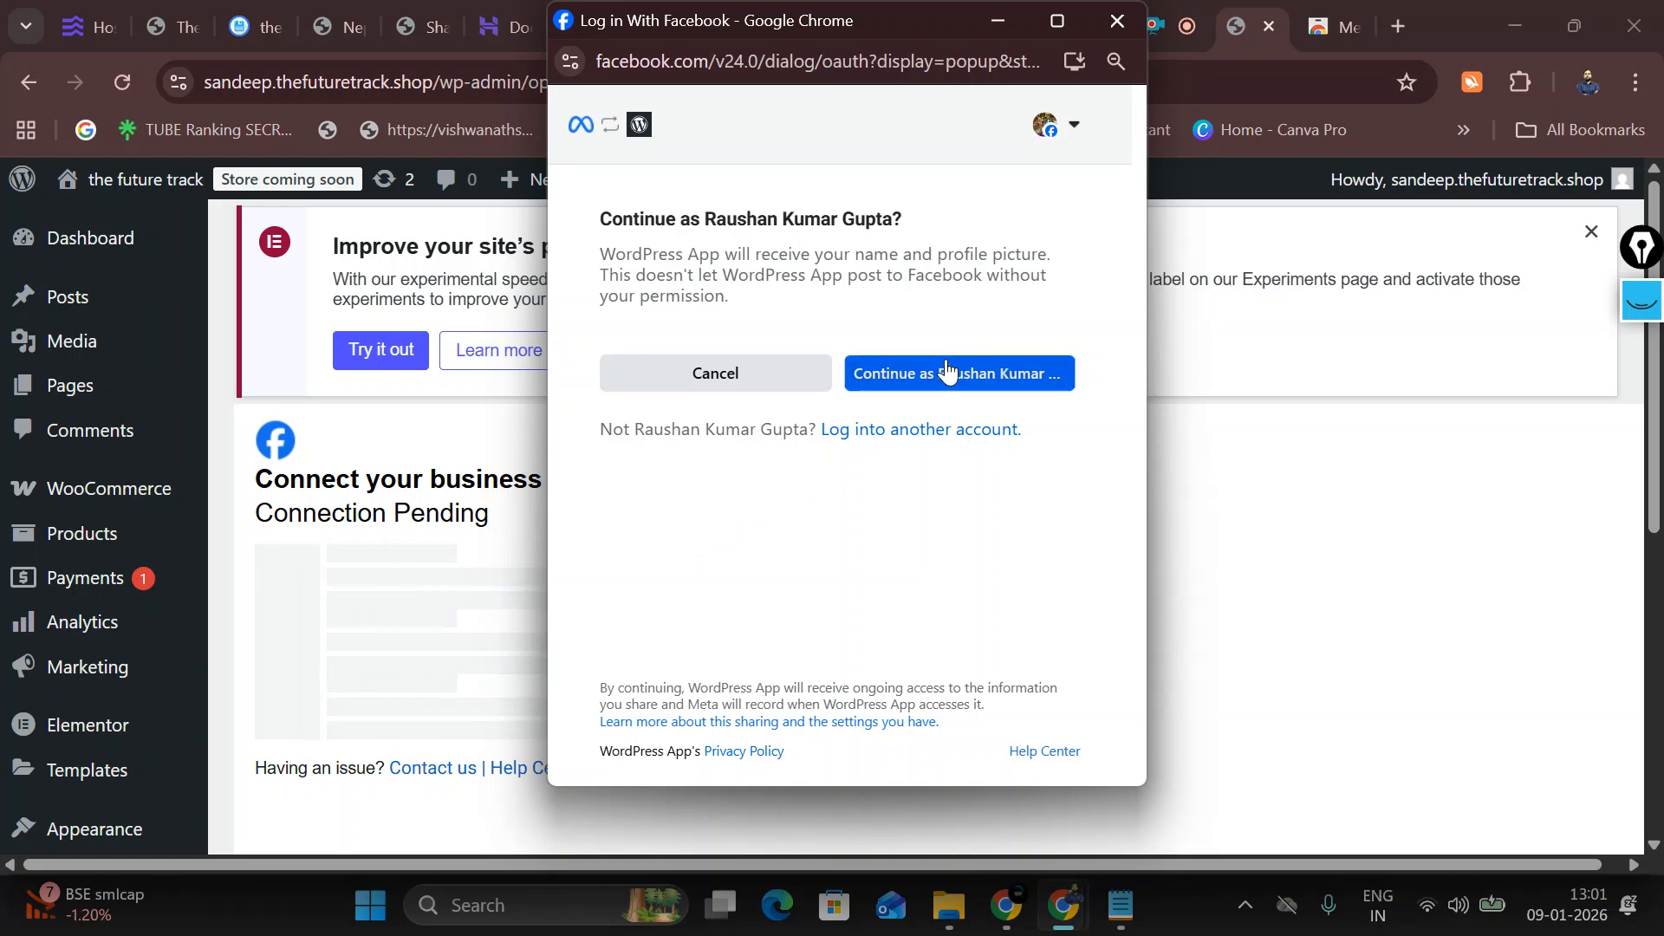
pyautogui.click(966, 722)
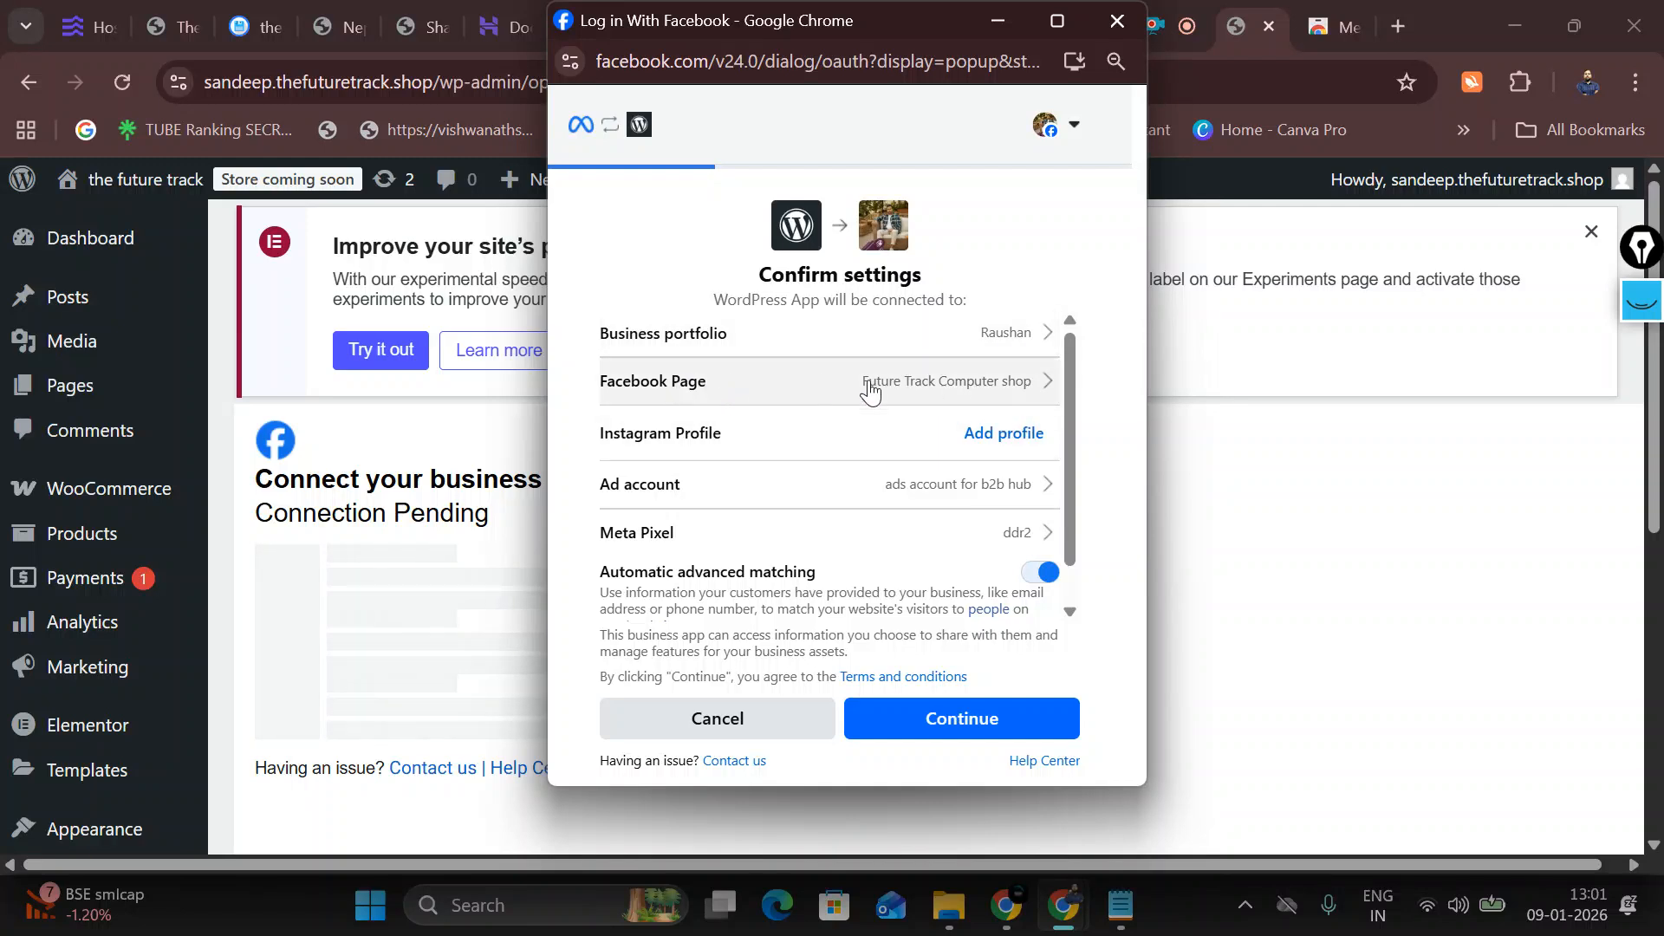
pyautogui.click(977, 388)
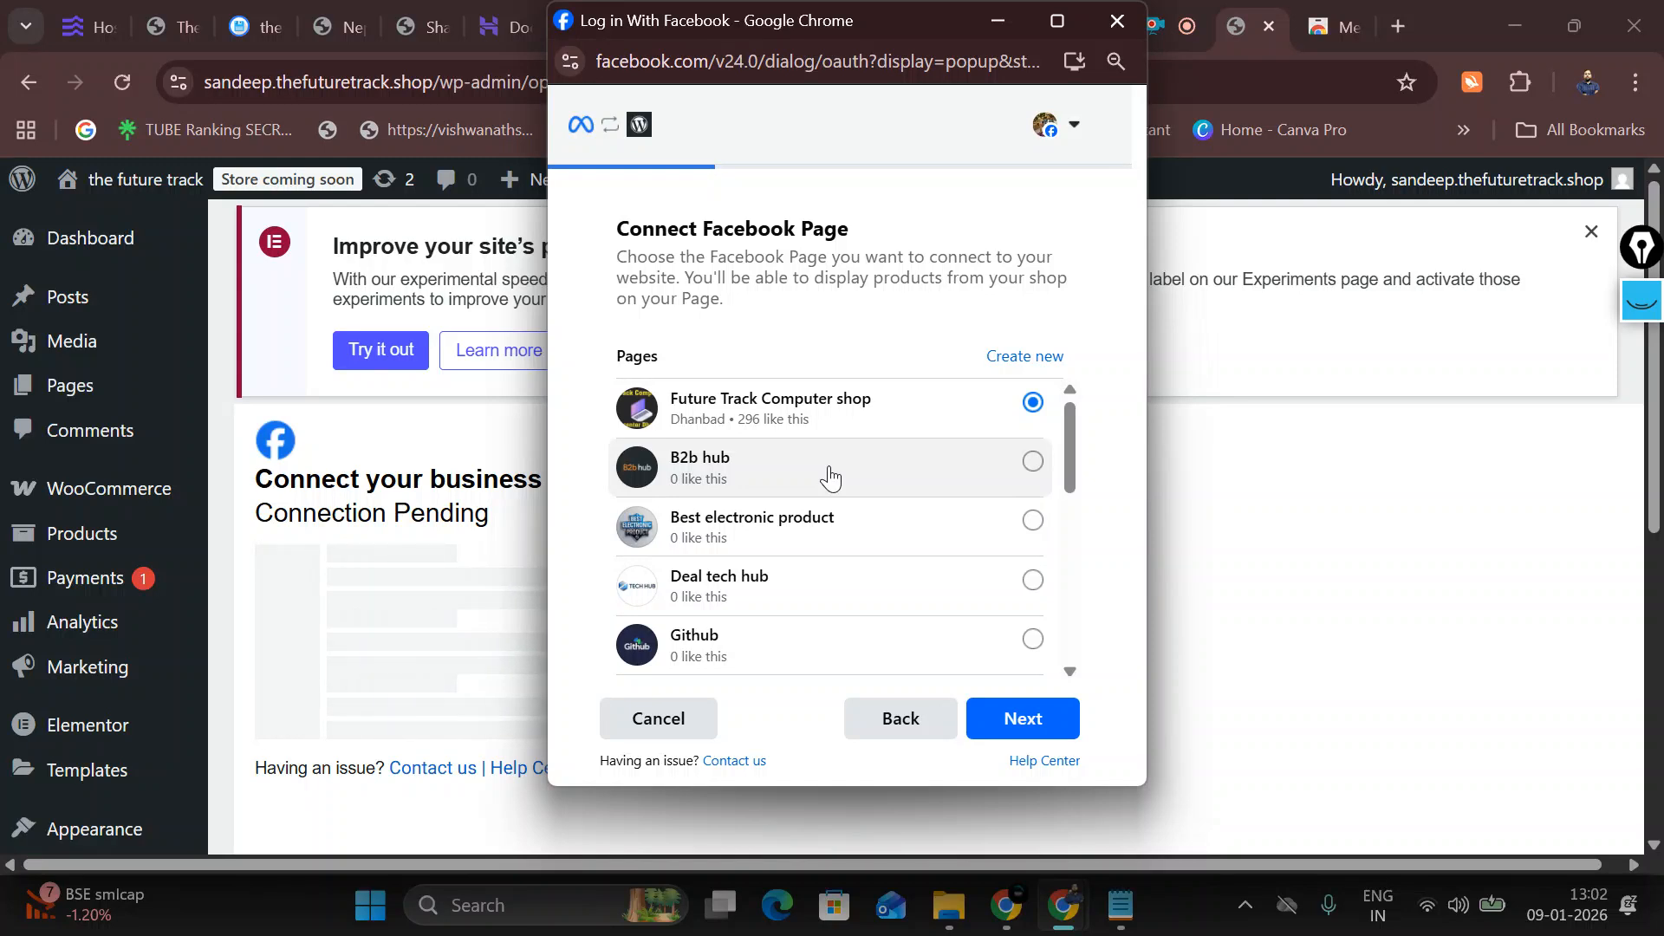
# Step: Link the B2b hub page, ads account for b2b hub and ddr2 pixel, skipping Instagram
pyautogui.click(829, 476)
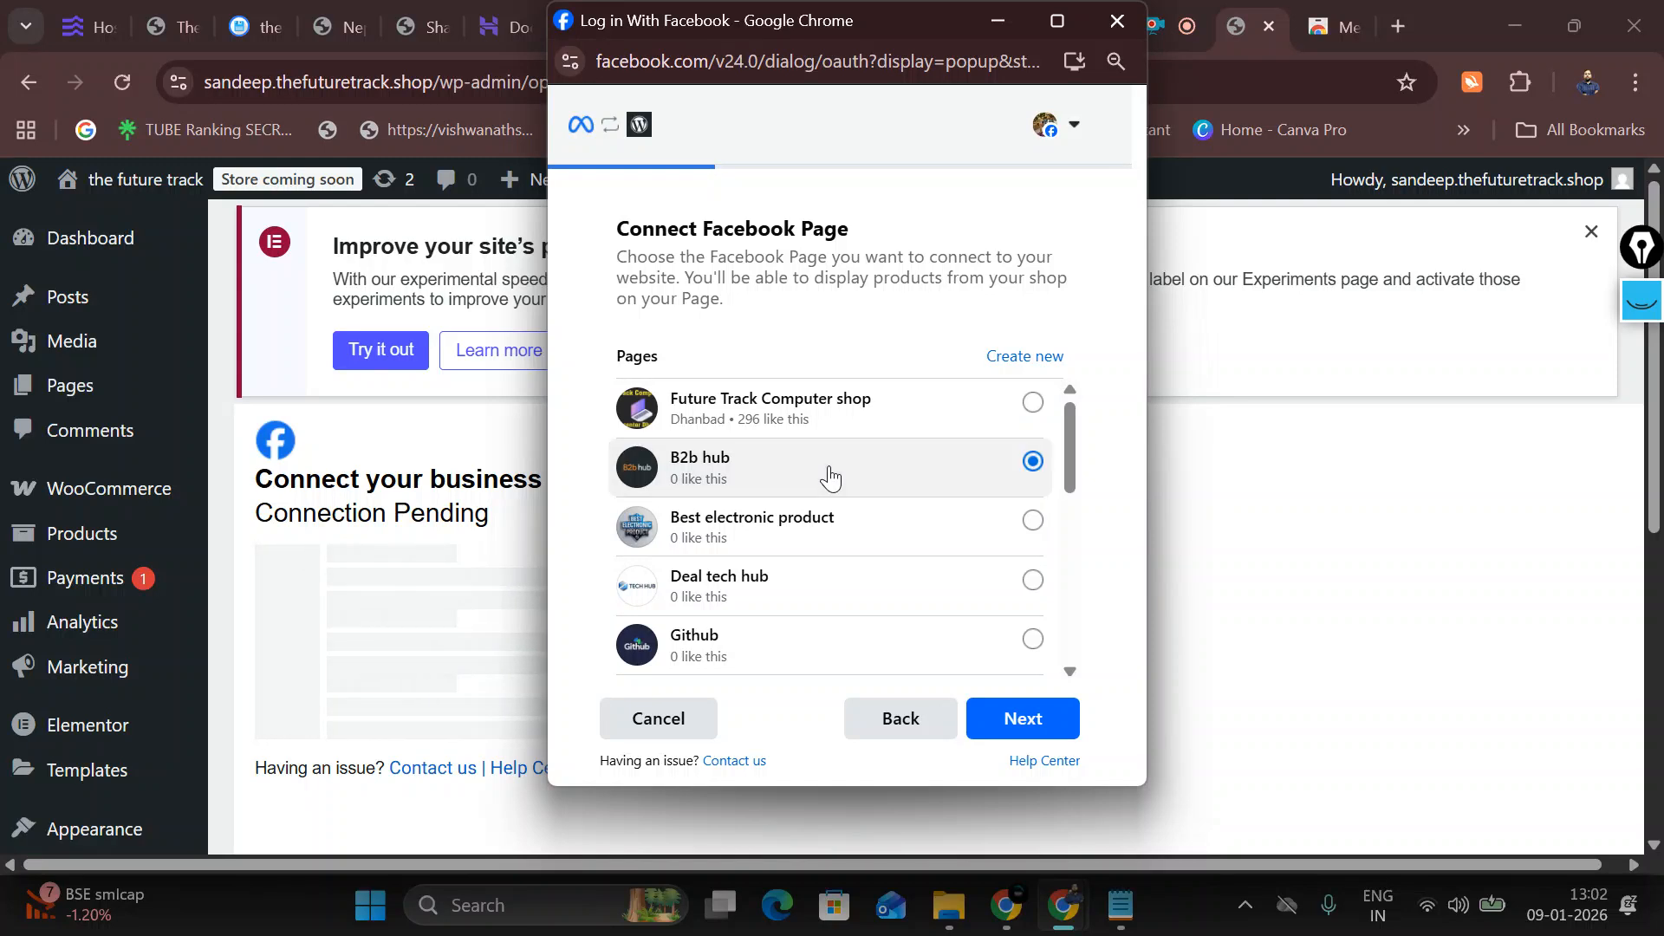
pyautogui.click(993, 733)
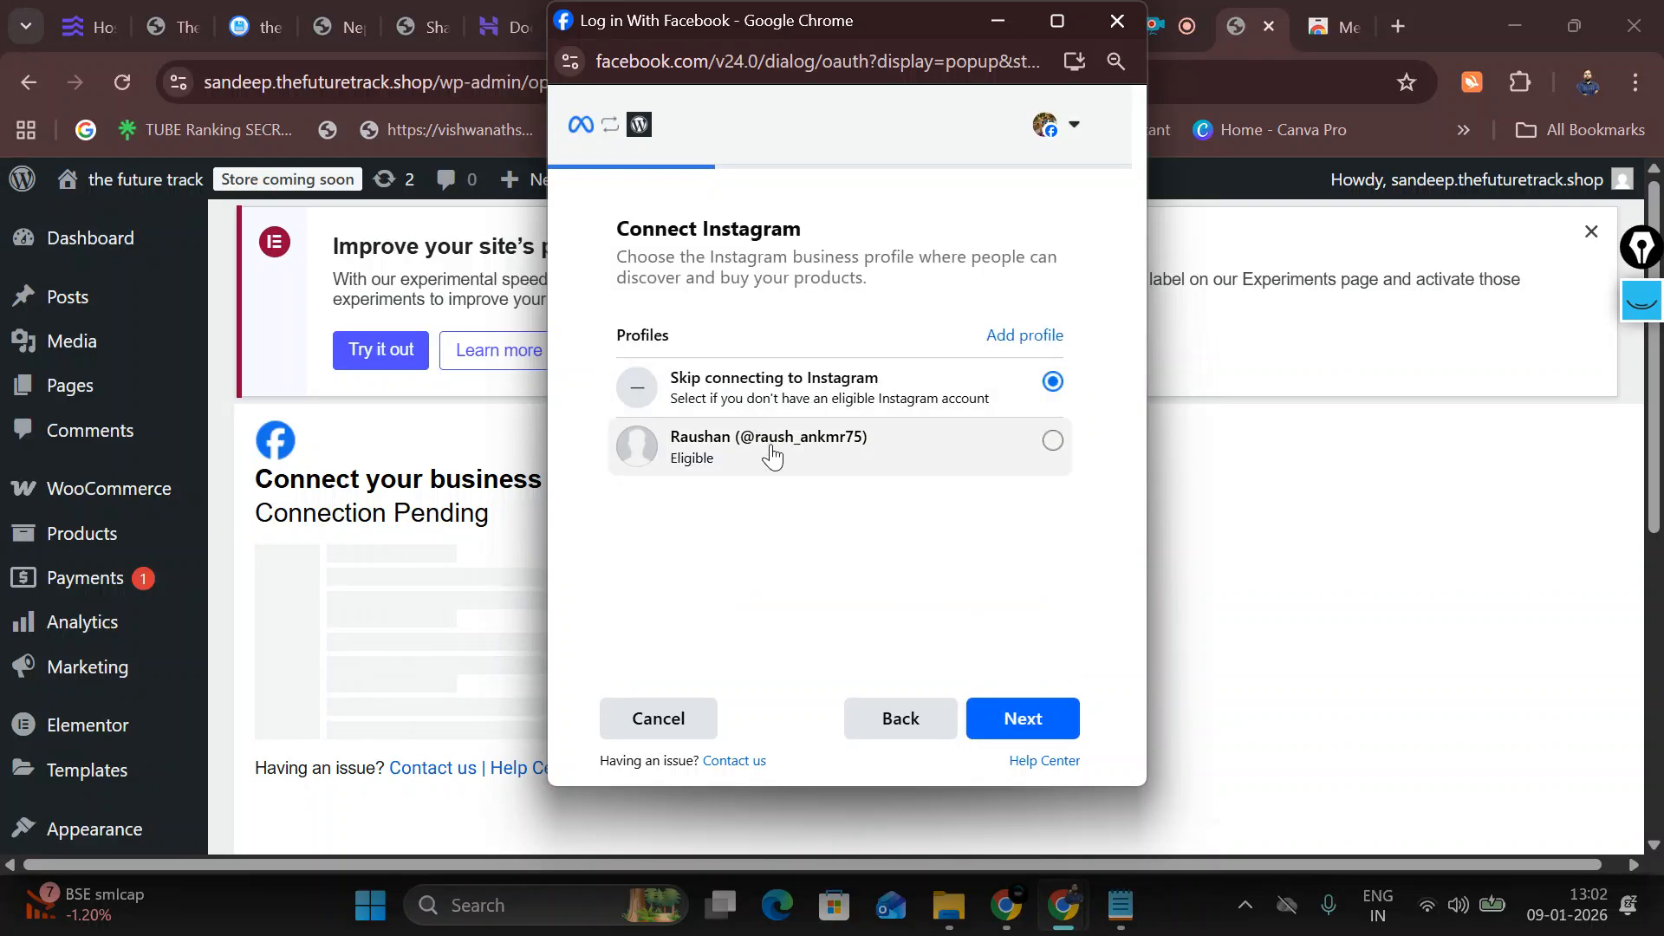
pyautogui.click(994, 728)
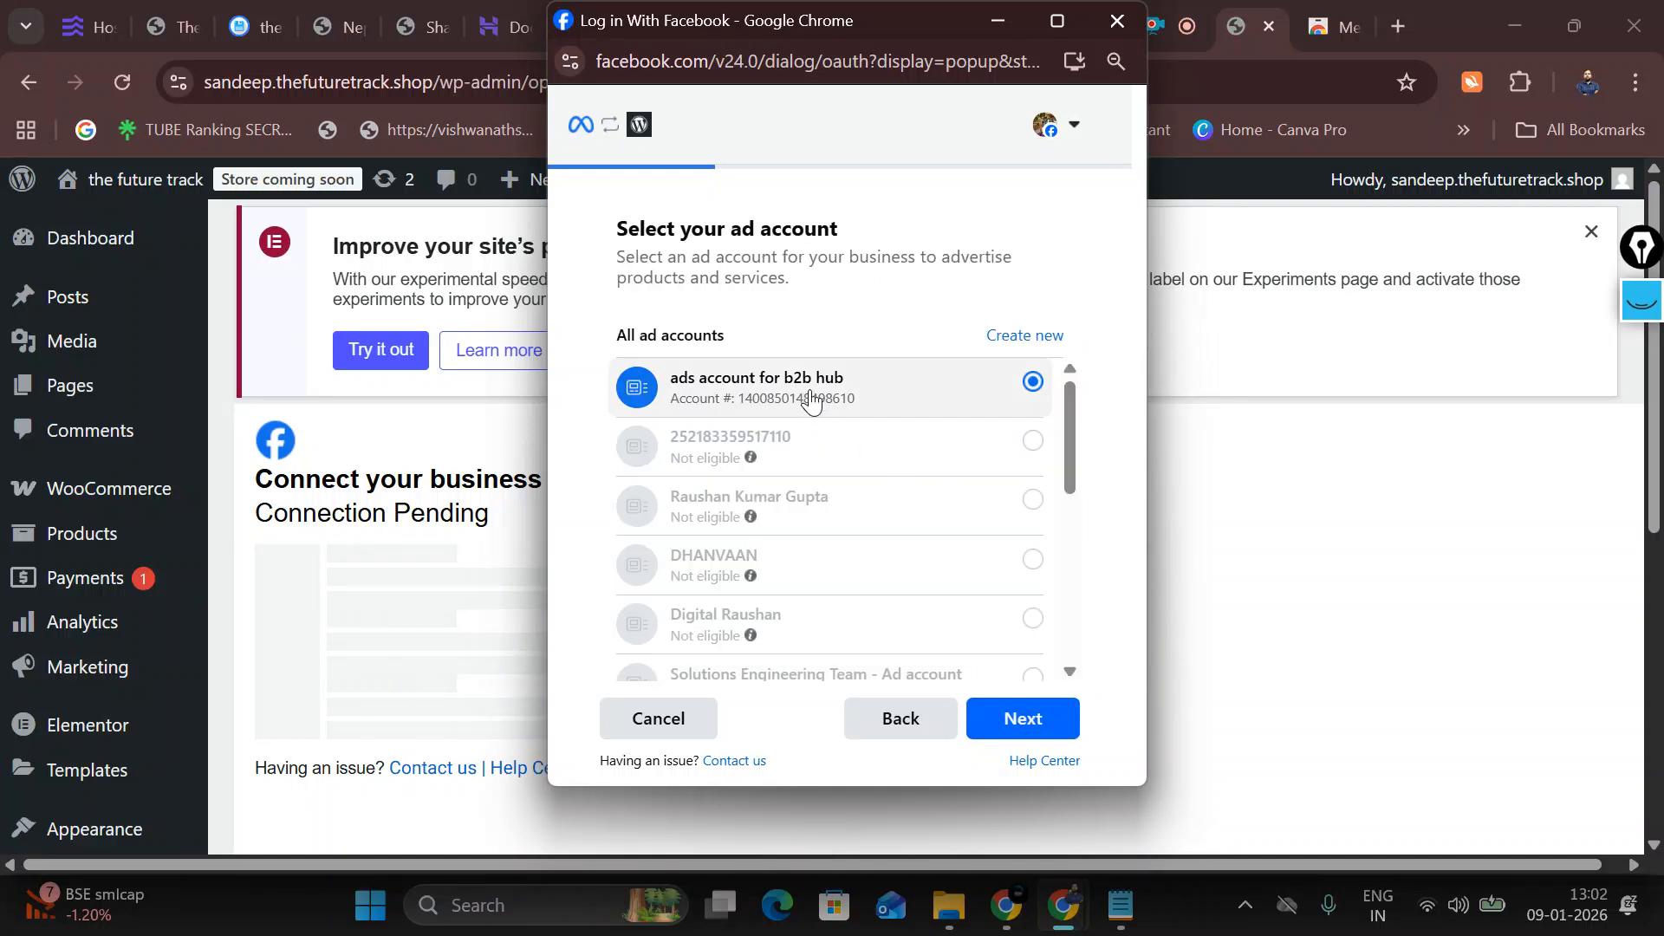
pyautogui.click(1040, 716)
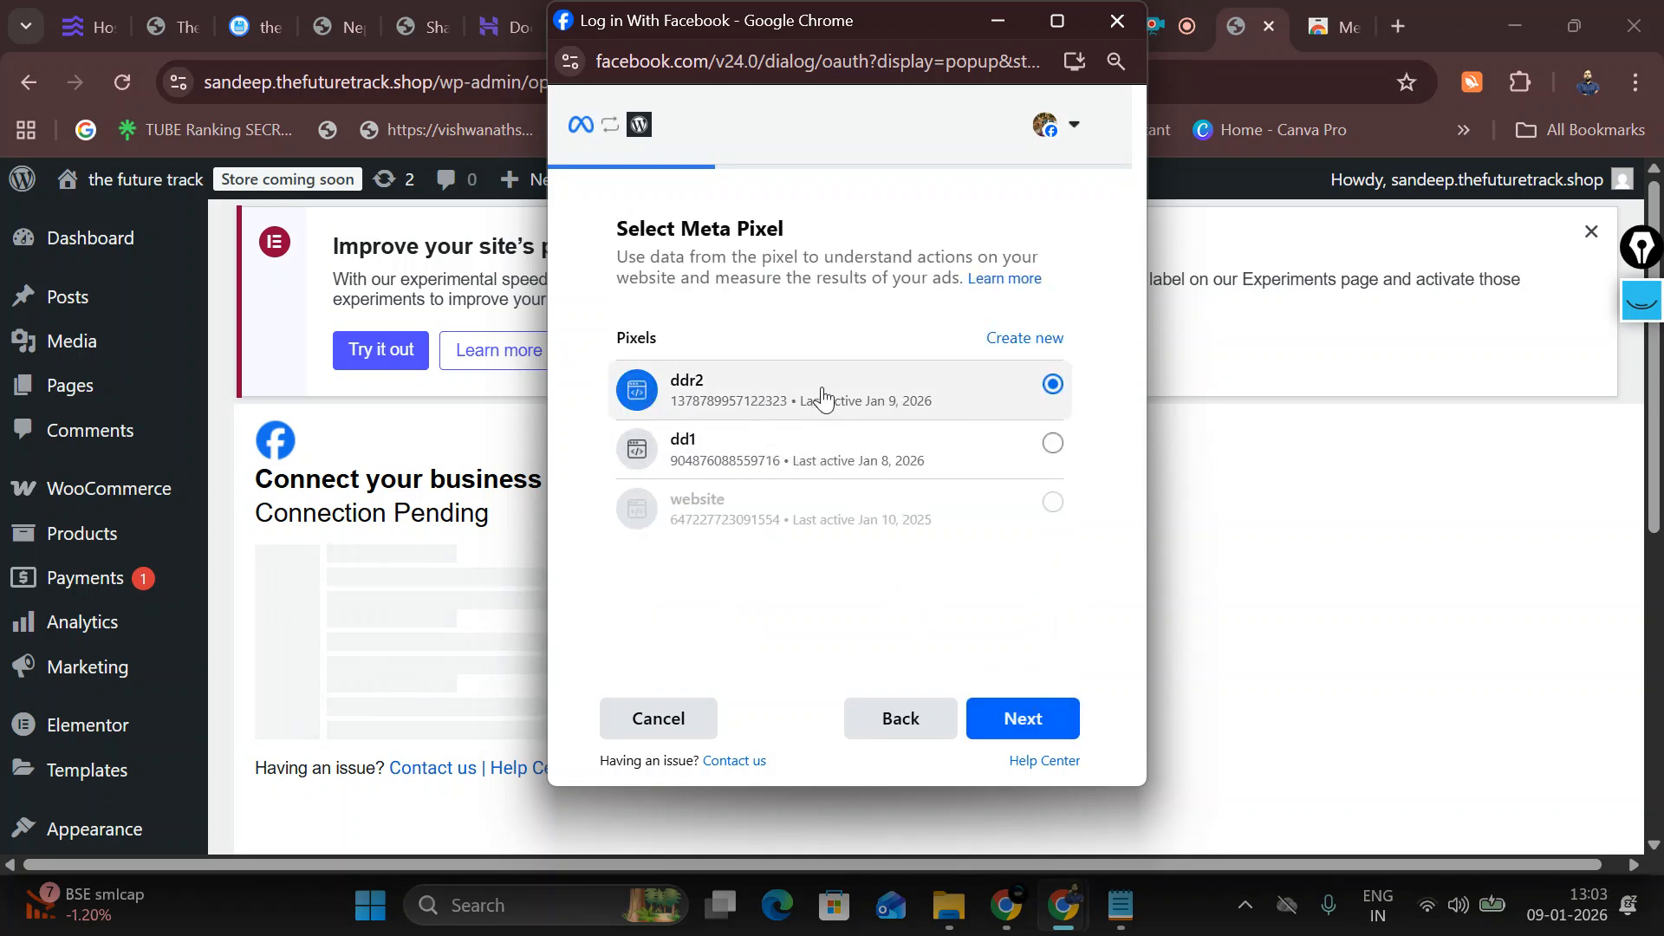
pyautogui.click(1007, 734)
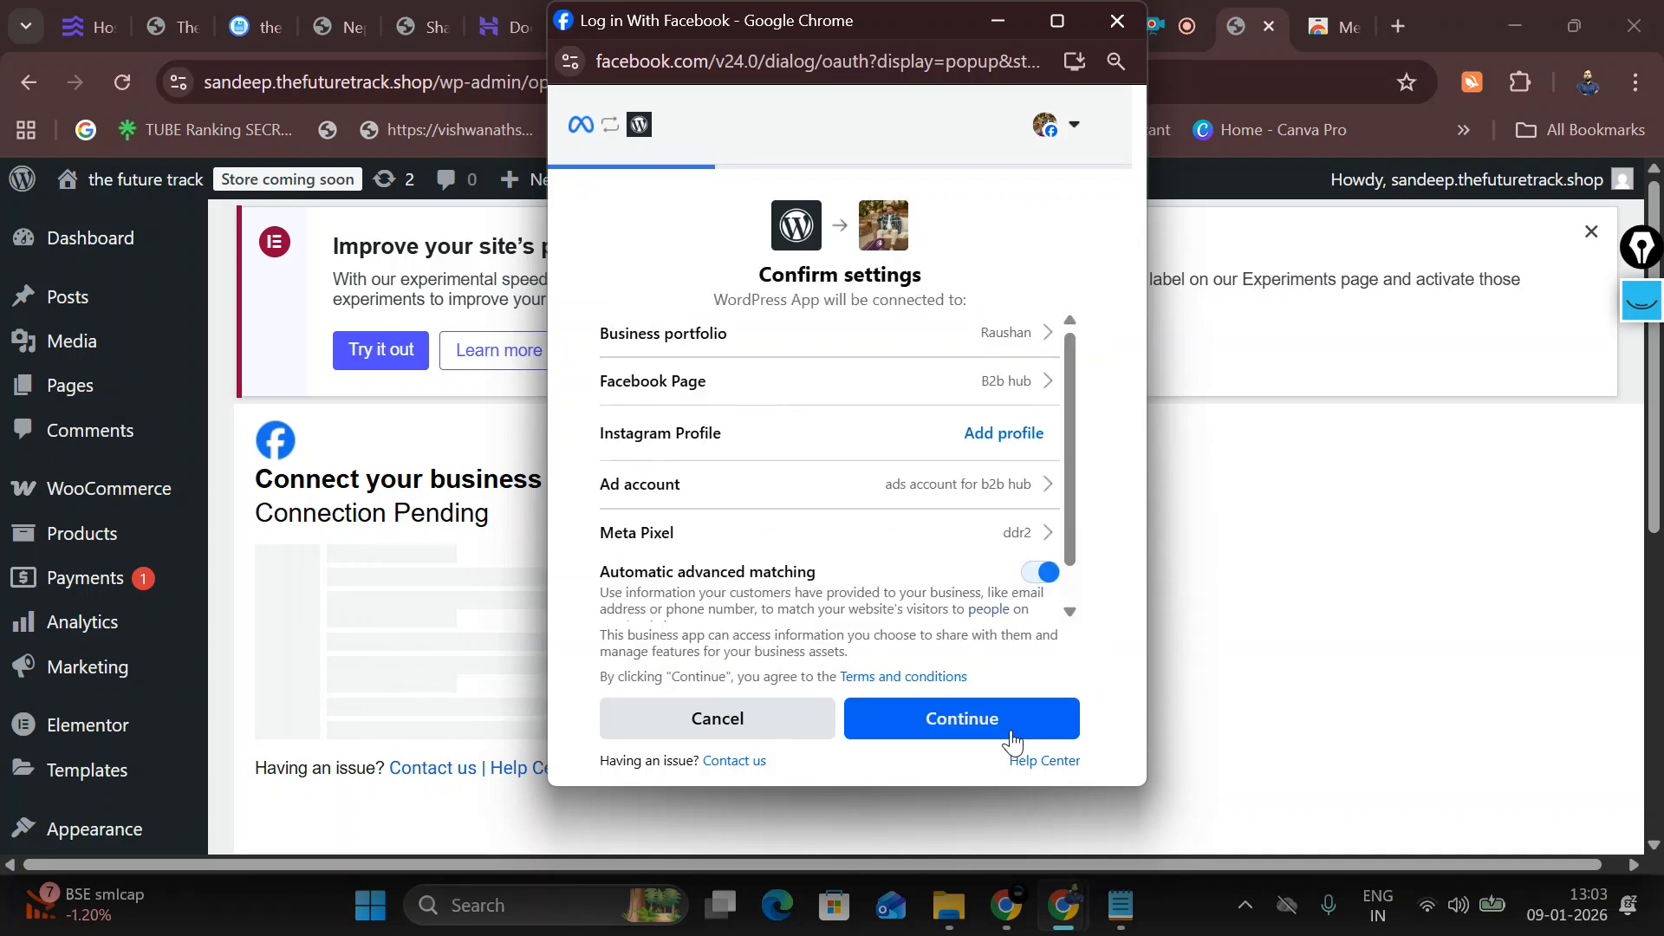
pyautogui.click(1011, 732)
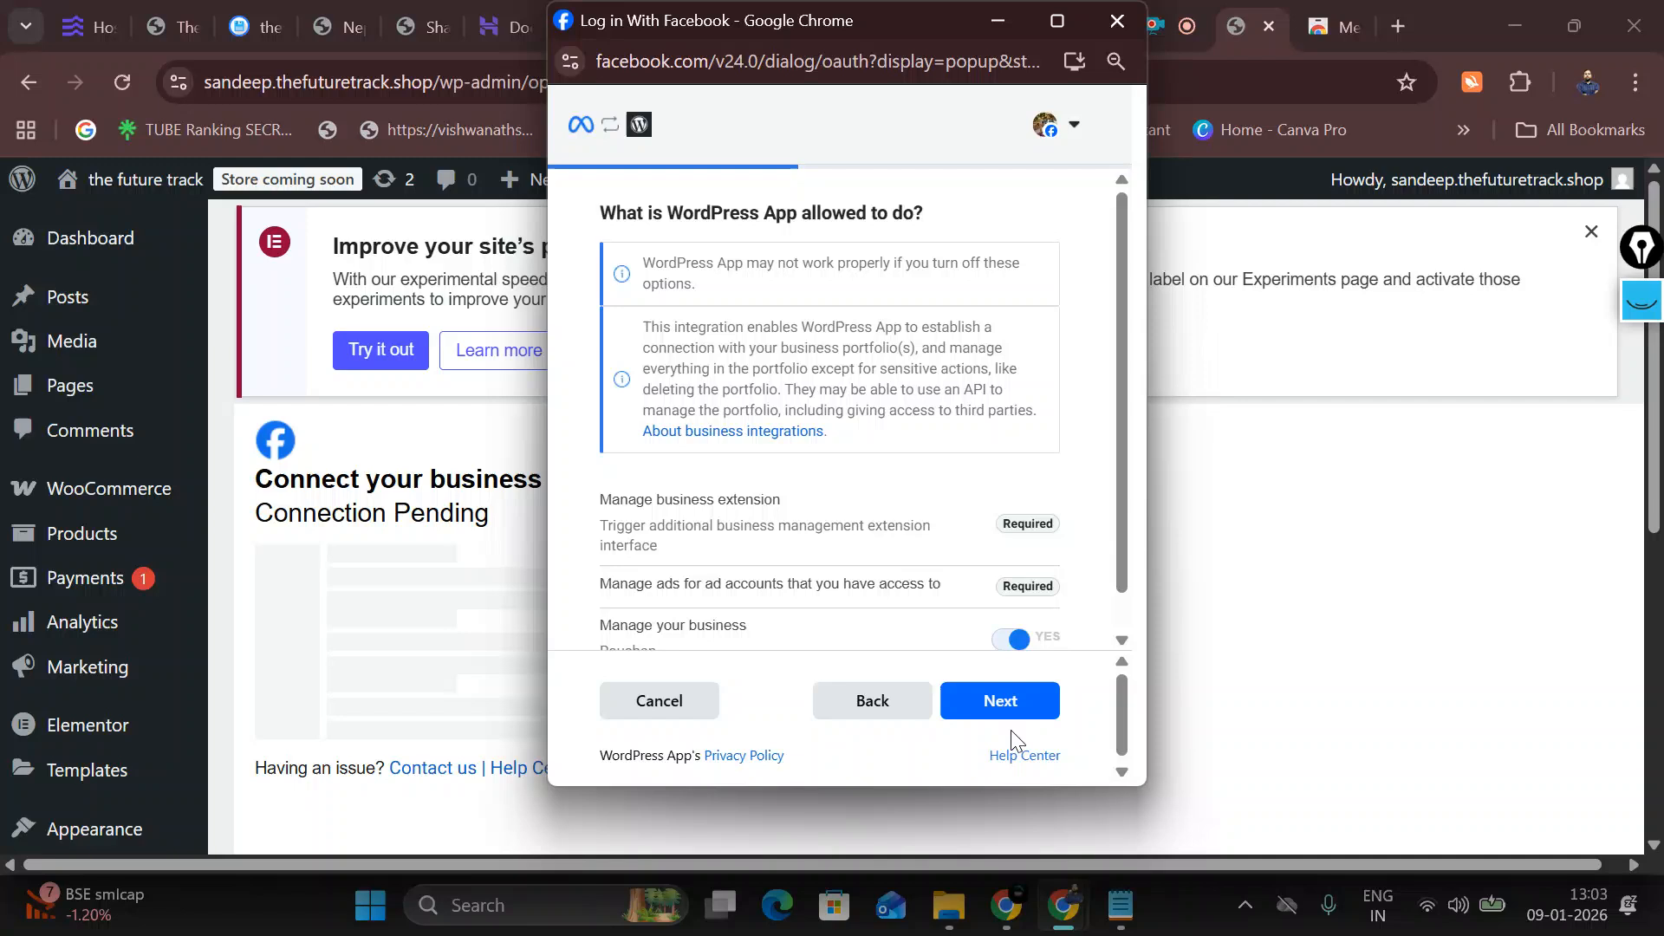
pyautogui.click(1023, 712)
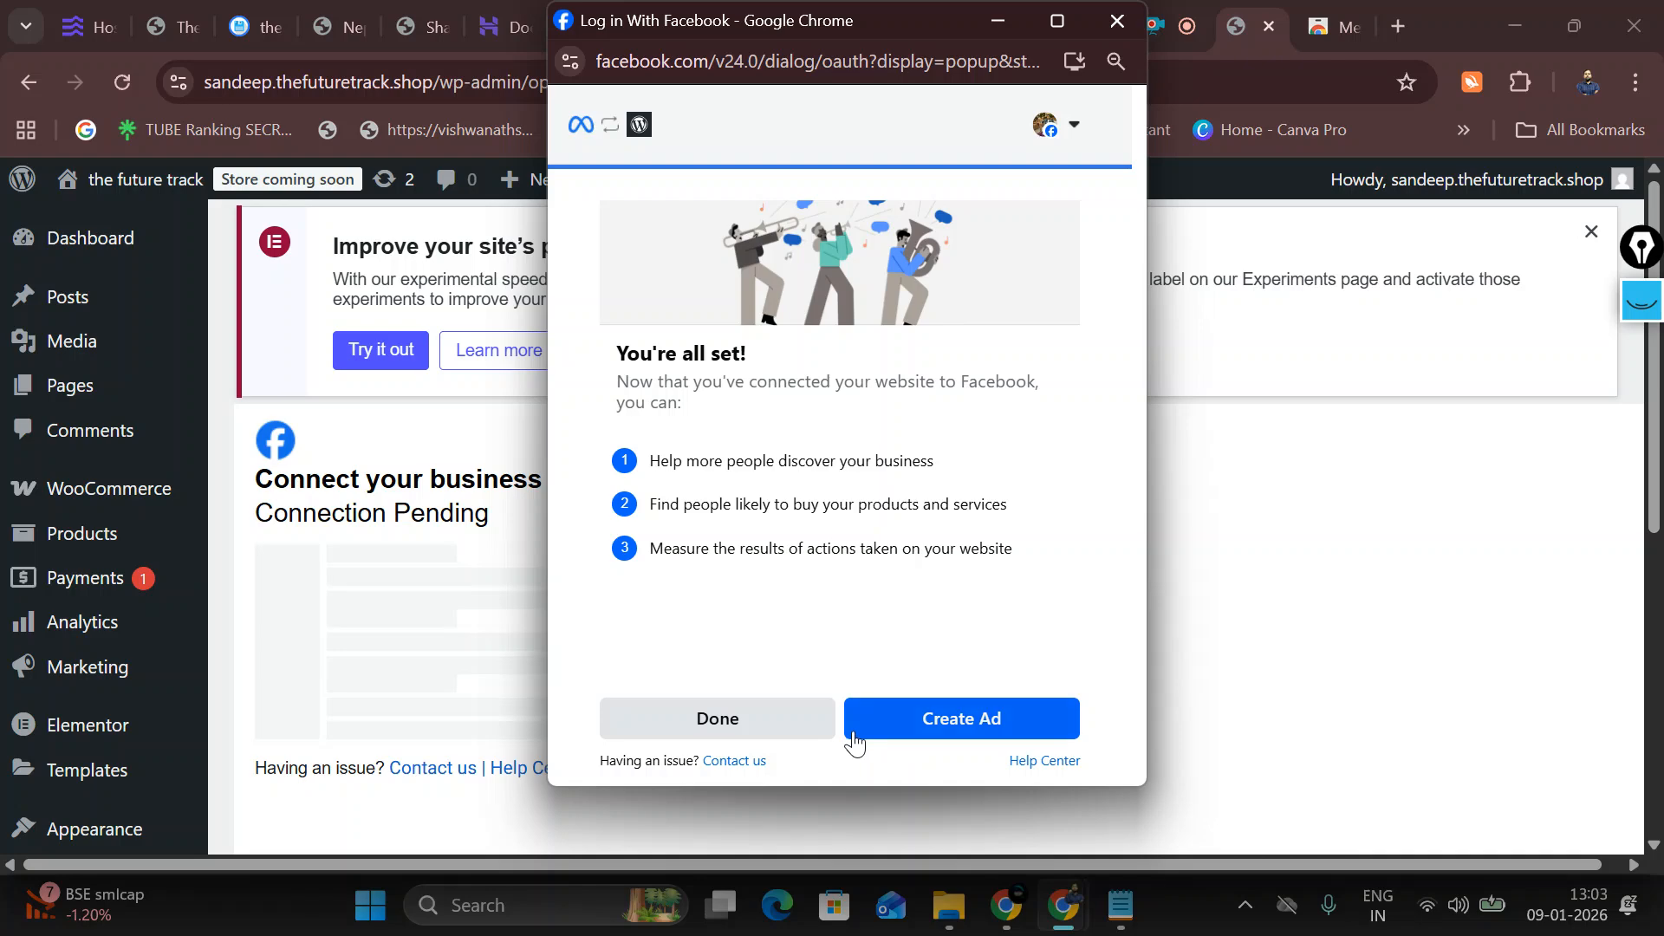
# Step: Close the finished flow, agree to share the token with this site, and confirm
pyautogui.click(768, 726)
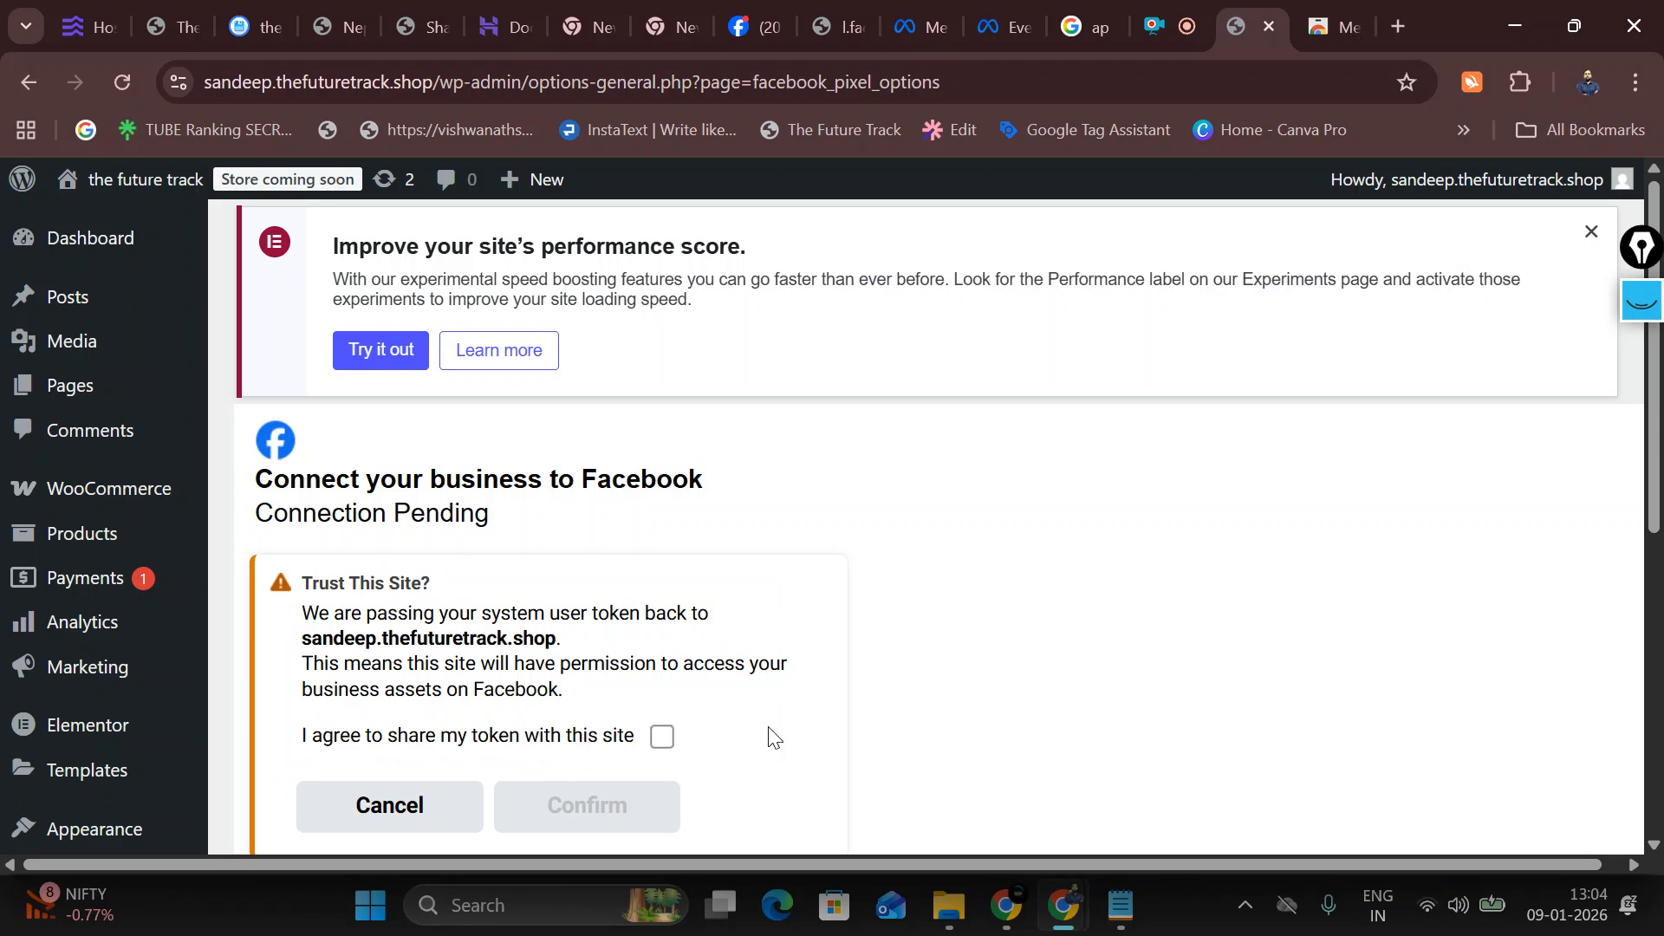
pyautogui.click(661, 736)
pyautogui.click(572, 802)
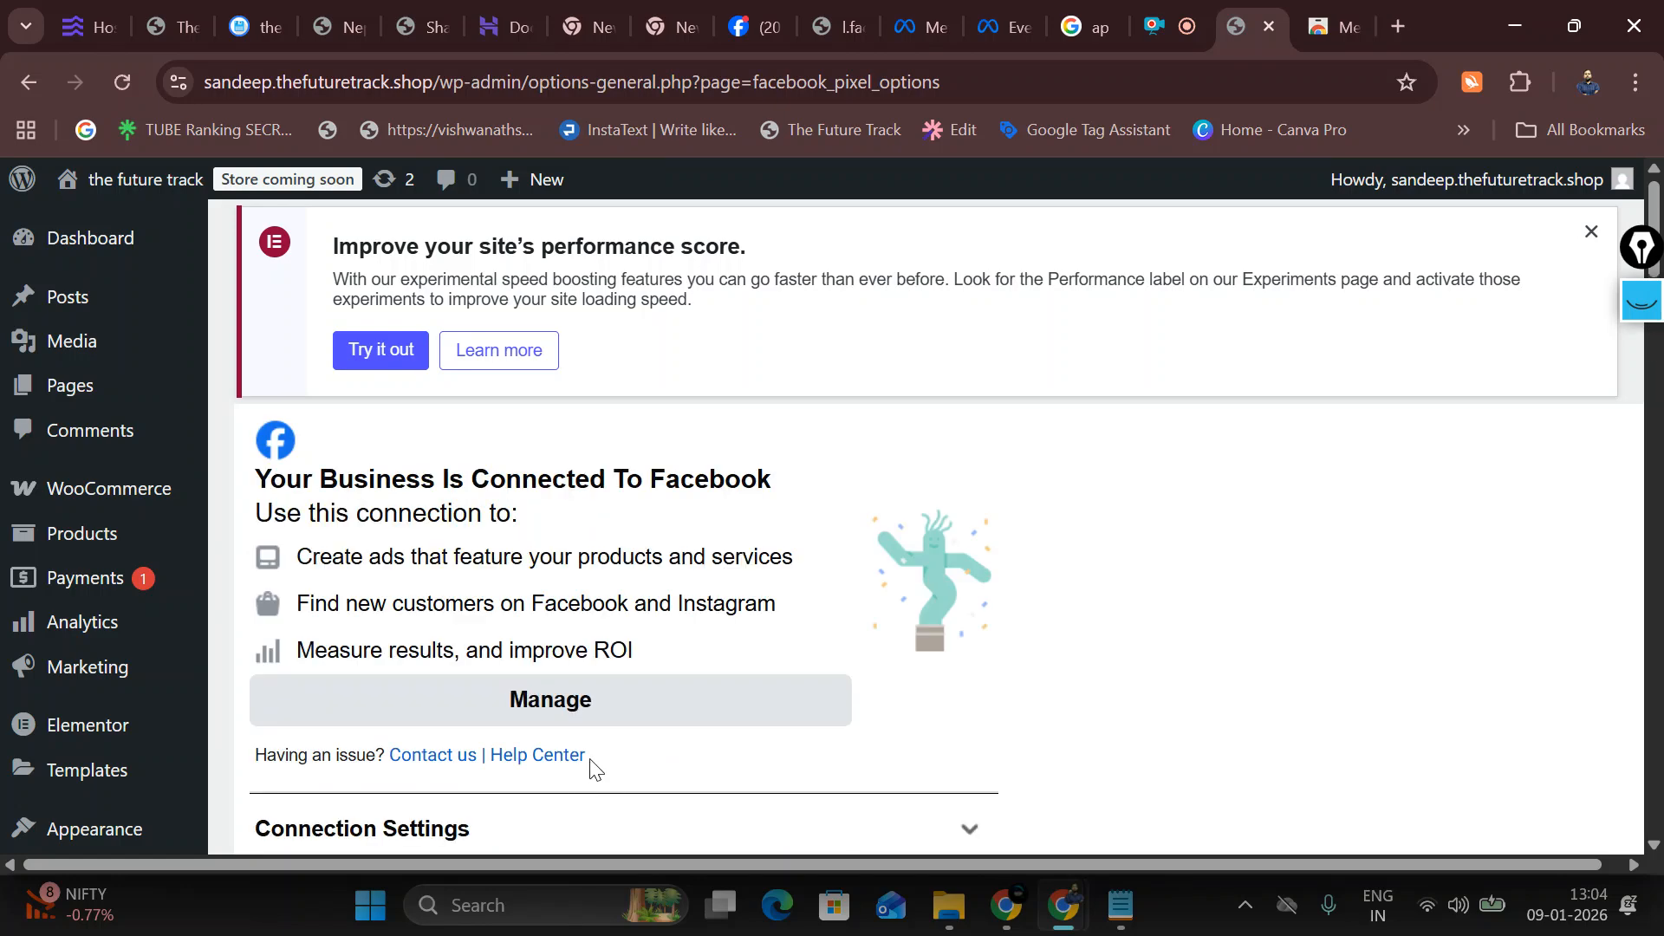
pyautogui.click(591, 705)
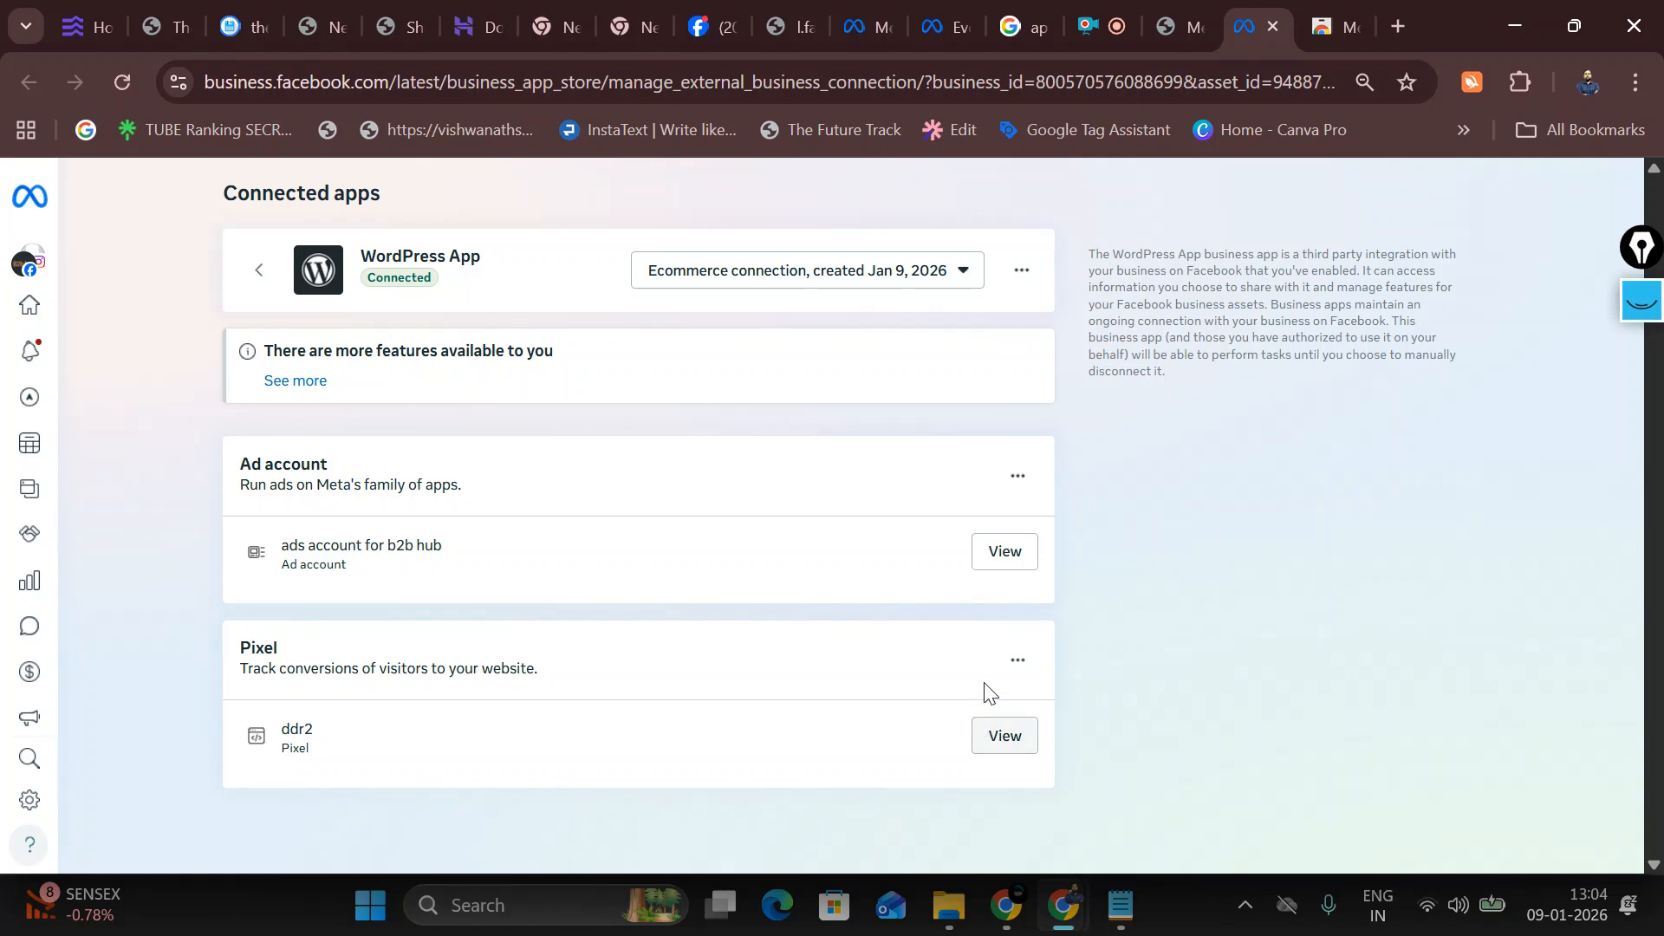
# Step: Check the pixel's extra options and ecommerce connection list, then return to the ddr2 dataset overview
pyautogui.click(1005, 661)
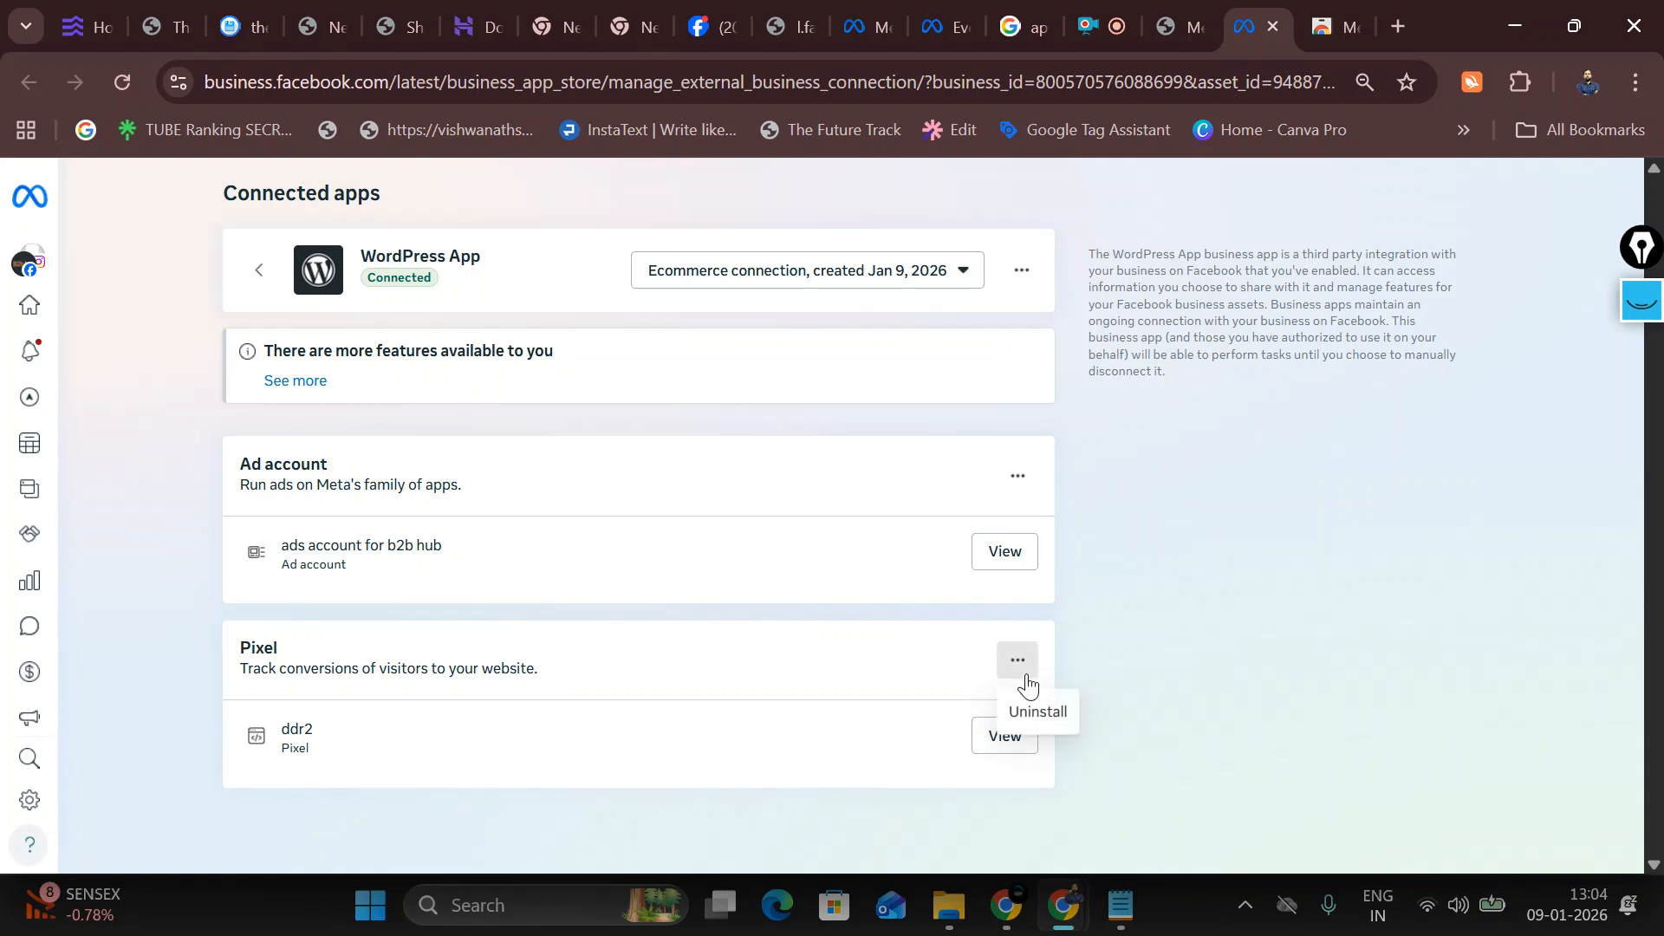
pyautogui.click(729, 664)
pyautogui.click(963, 270)
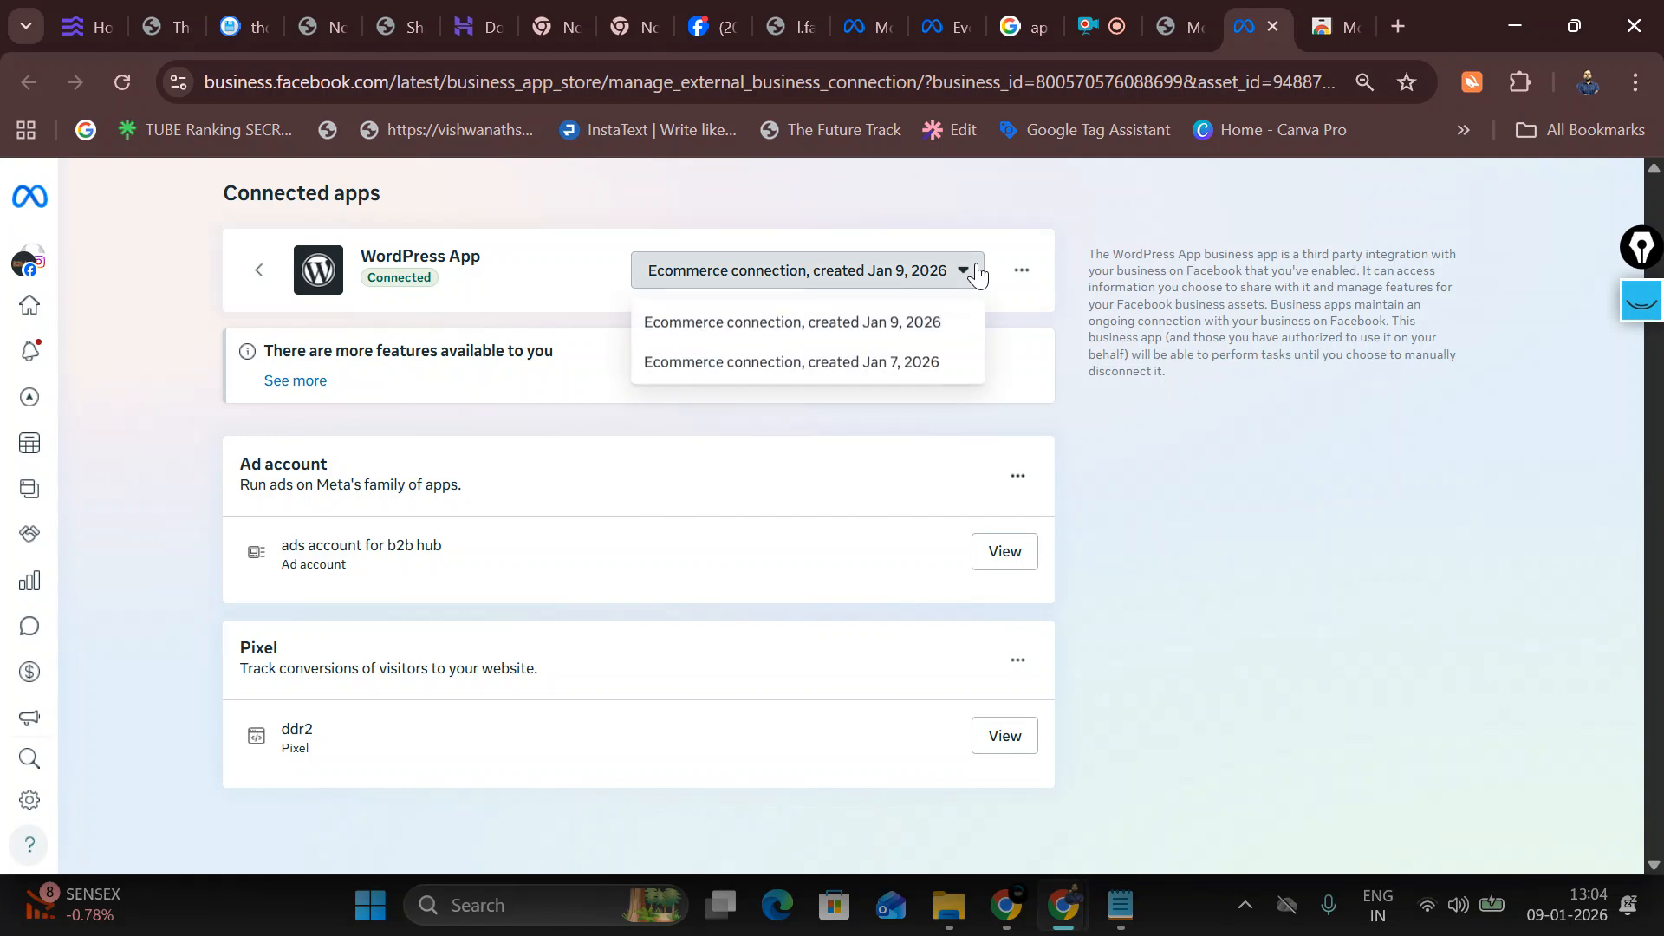
pyautogui.click(813, 481)
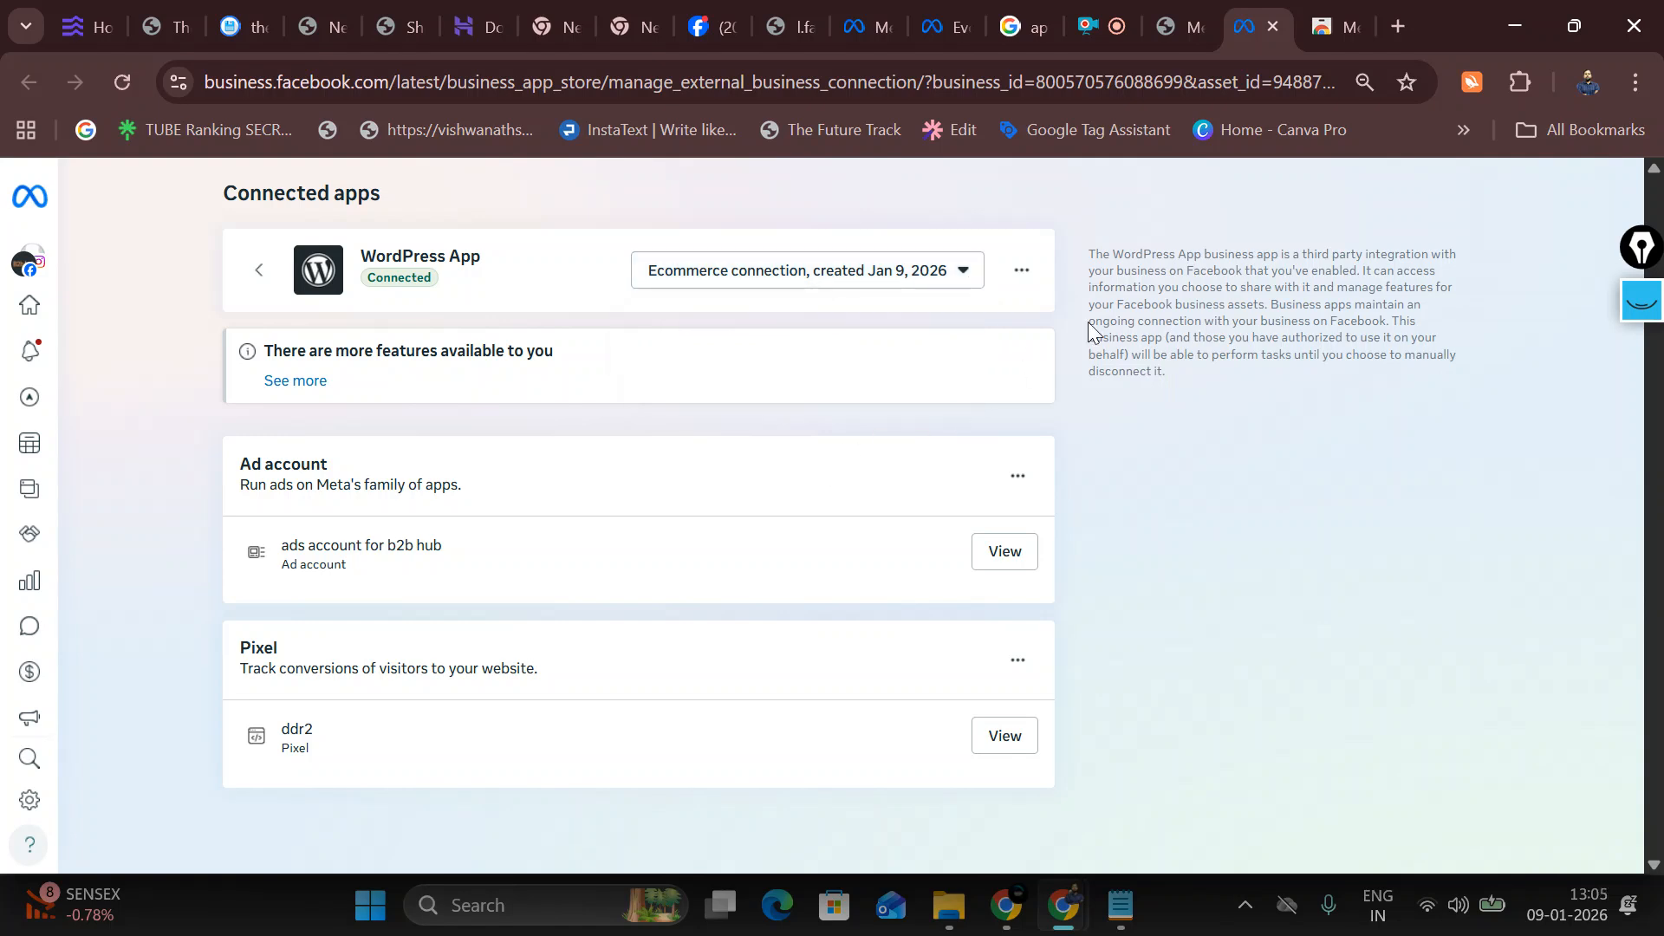
pyautogui.click(922, 32)
pyautogui.scroll(-8, 647, 564)
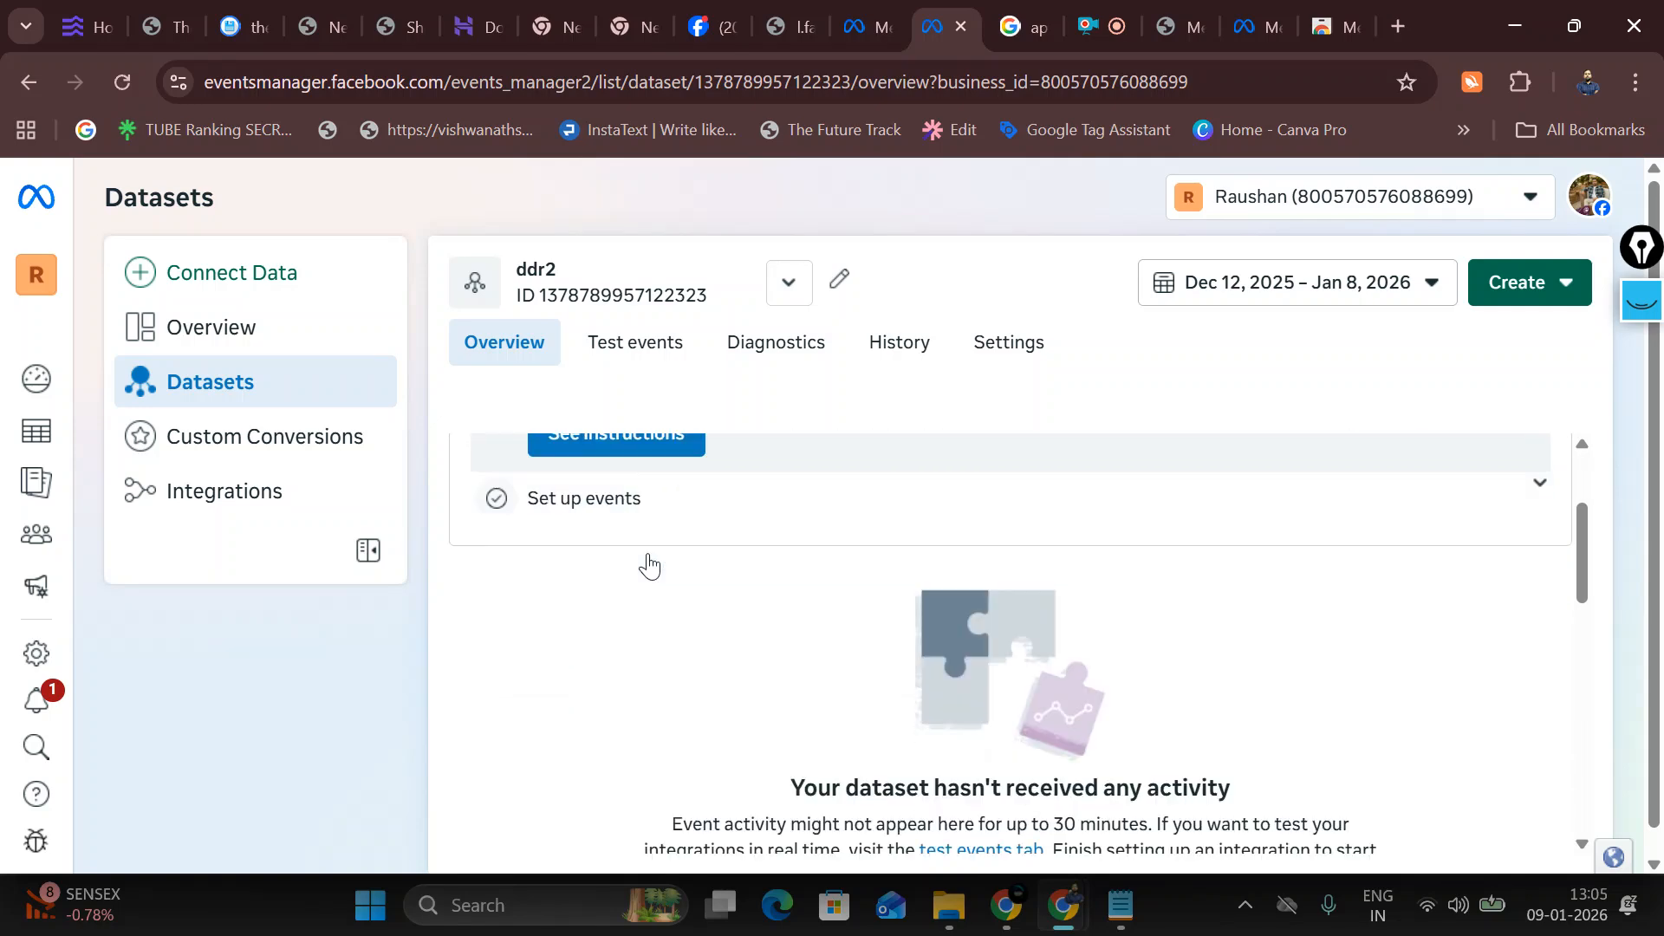
# Step: Open the Test events view for the ddr2 dataset
pyautogui.scroll(-3, 676, 650)
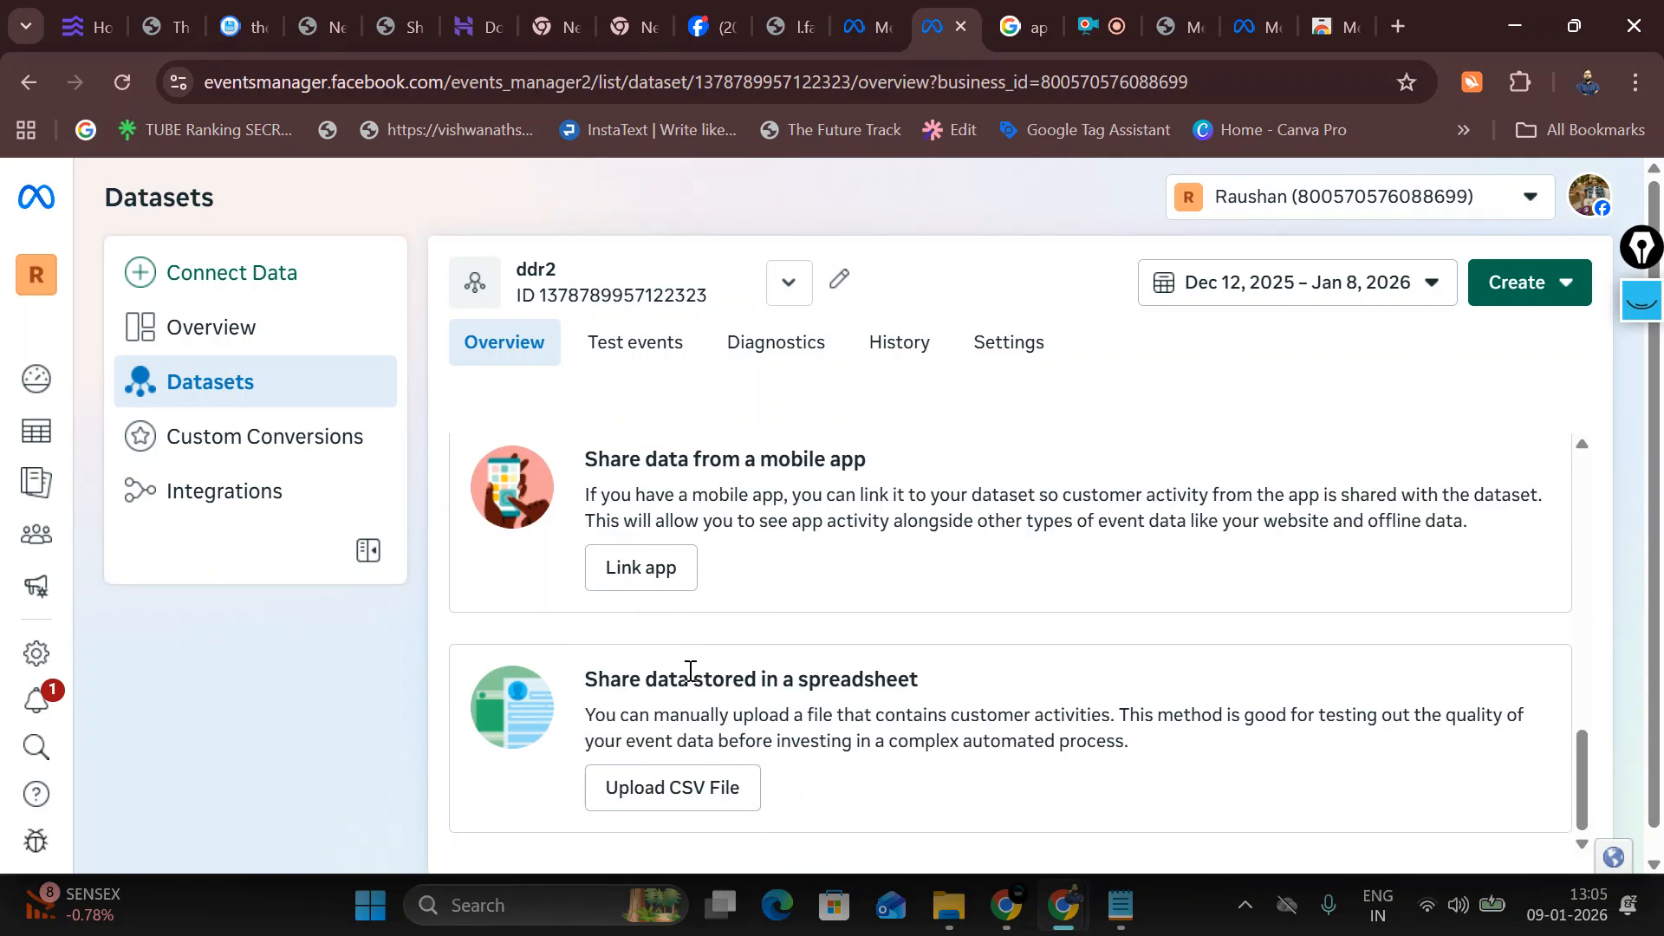
pyautogui.click(663, 338)
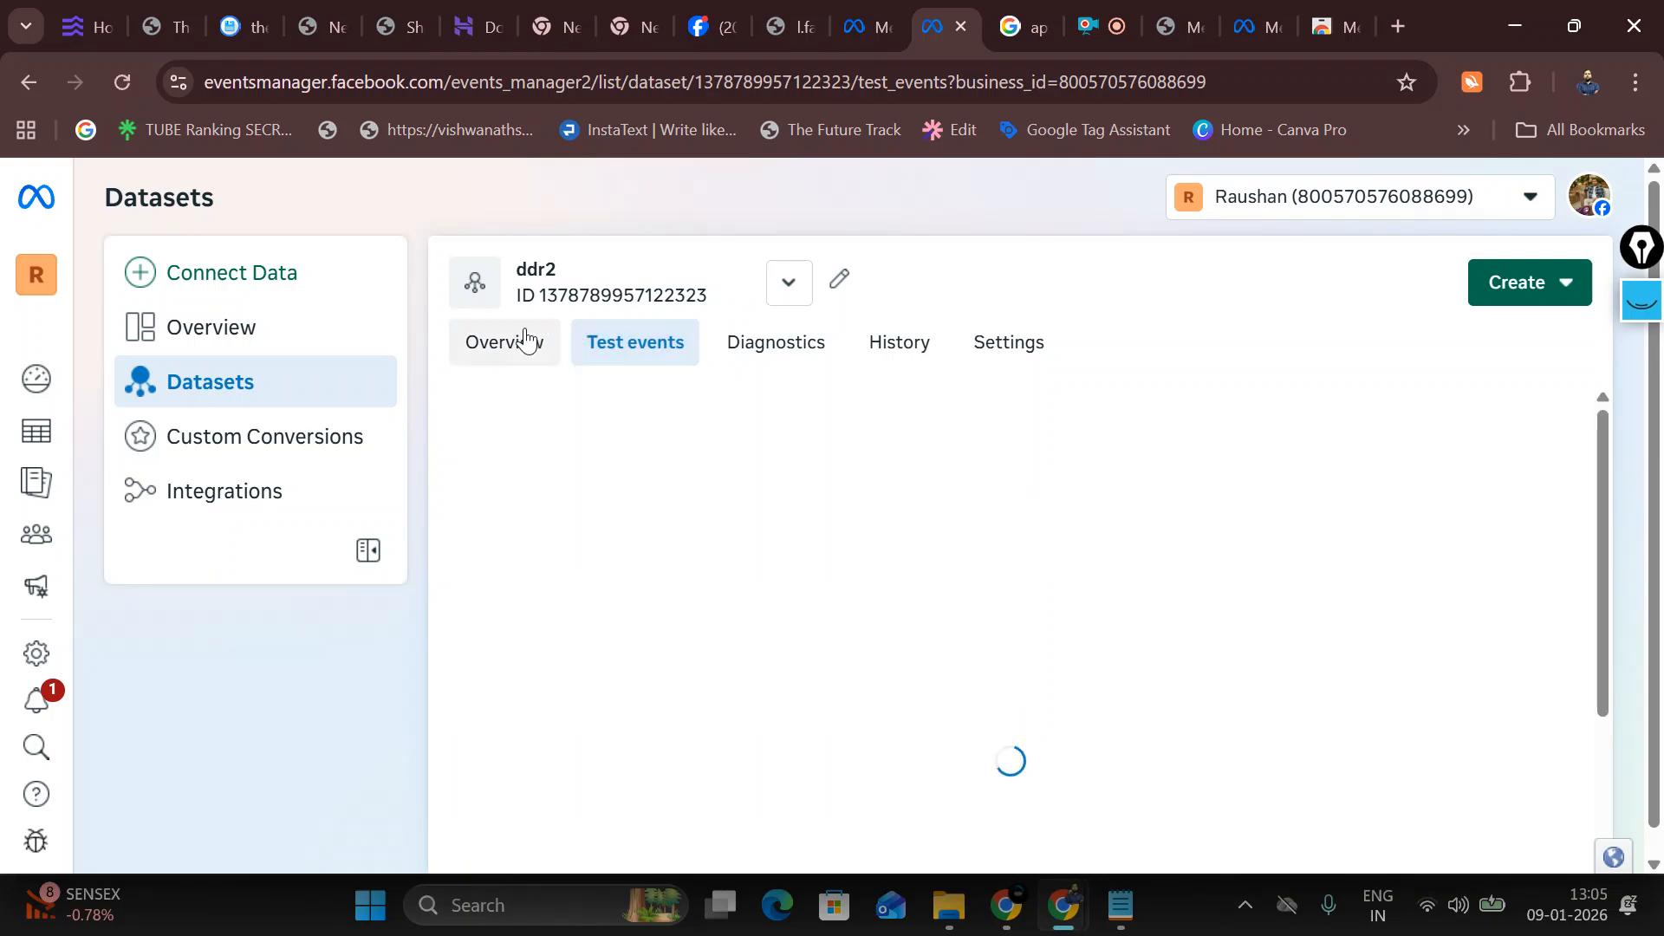
pyautogui.click(523, 339)
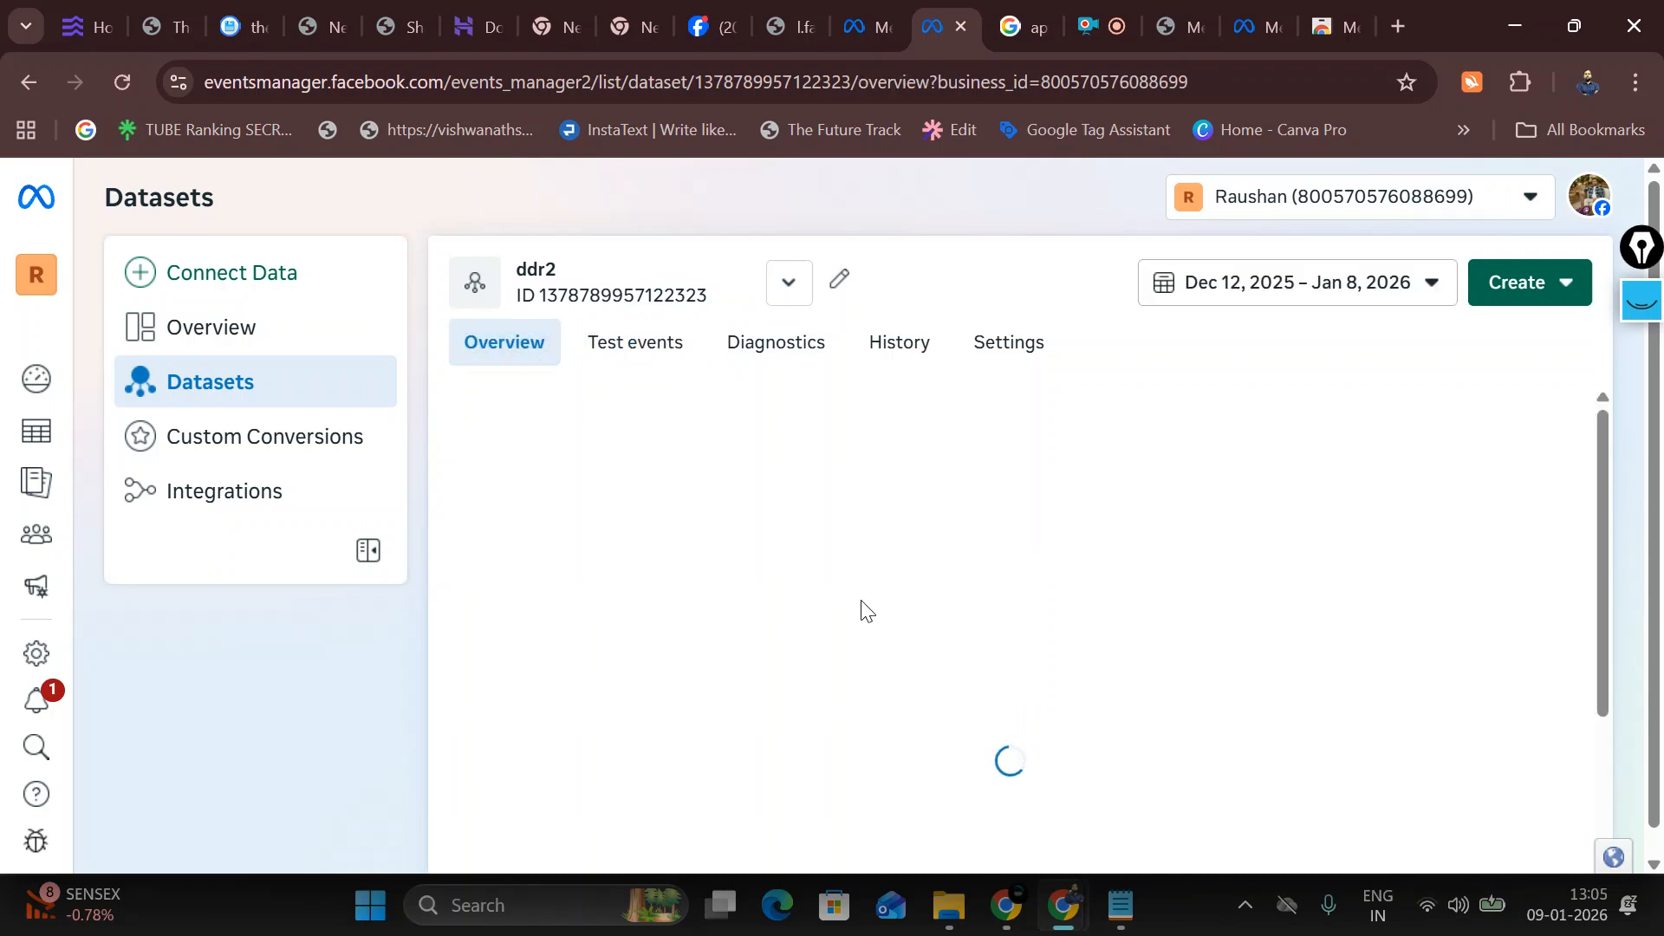
pyautogui.click(634, 357)
pyautogui.scroll(-1, 659, 403)
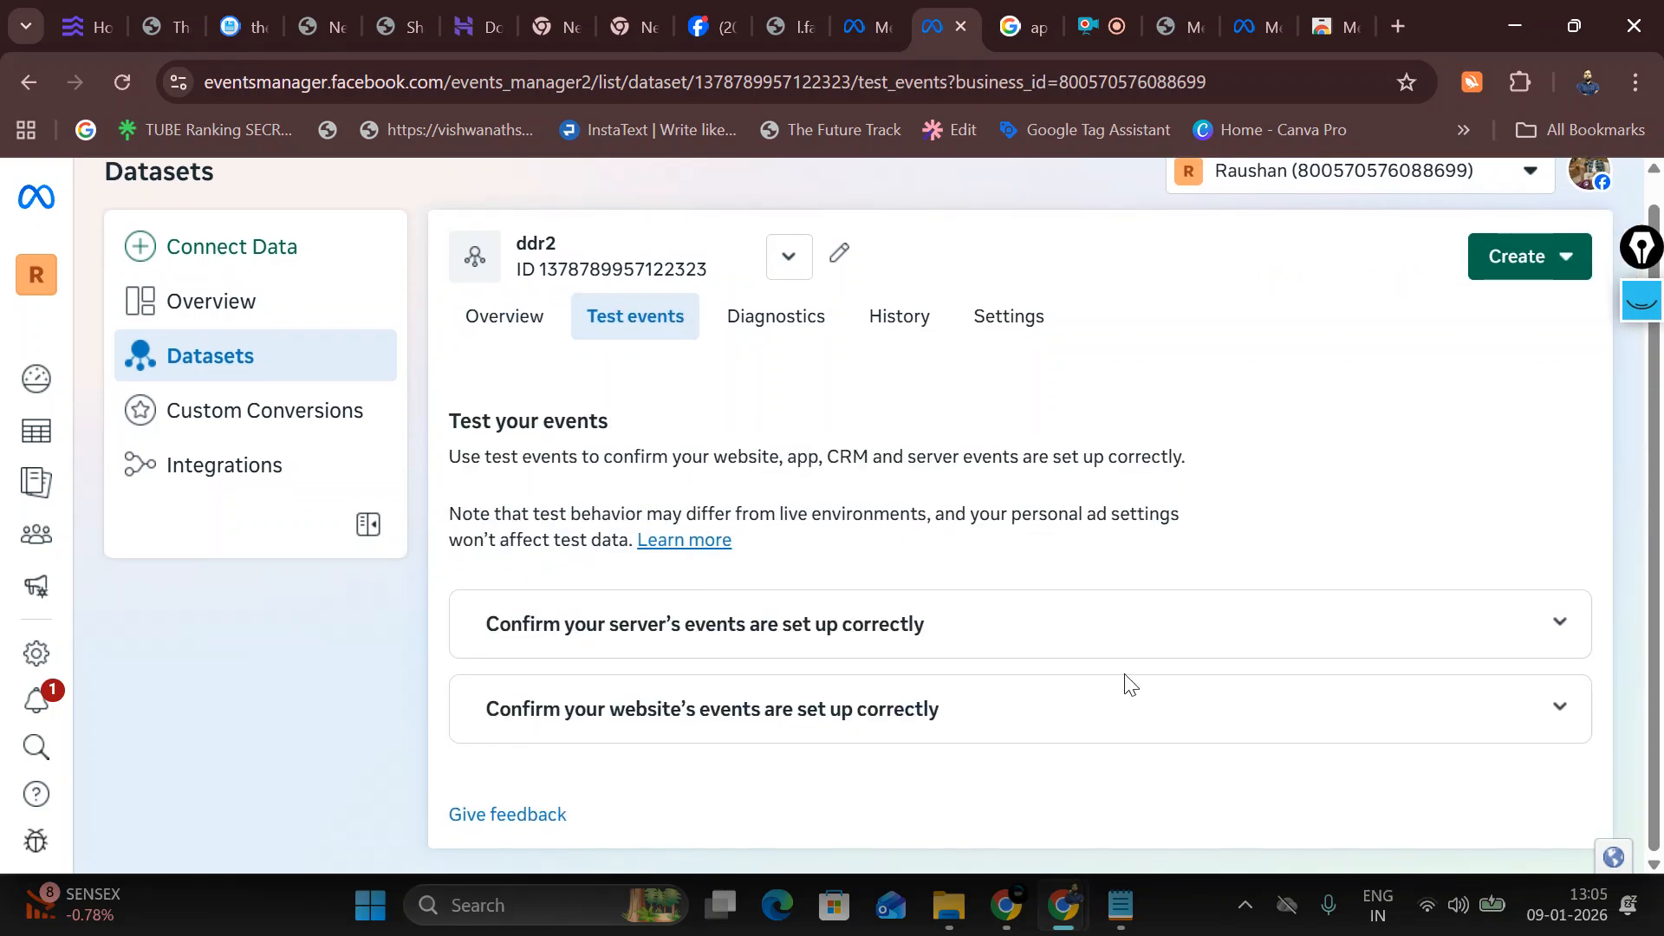
# Step: Expand the server and website event test instructions and select the website URL field
pyautogui.click(1527, 624)
pyautogui.scroll(-3, 1315, 644)
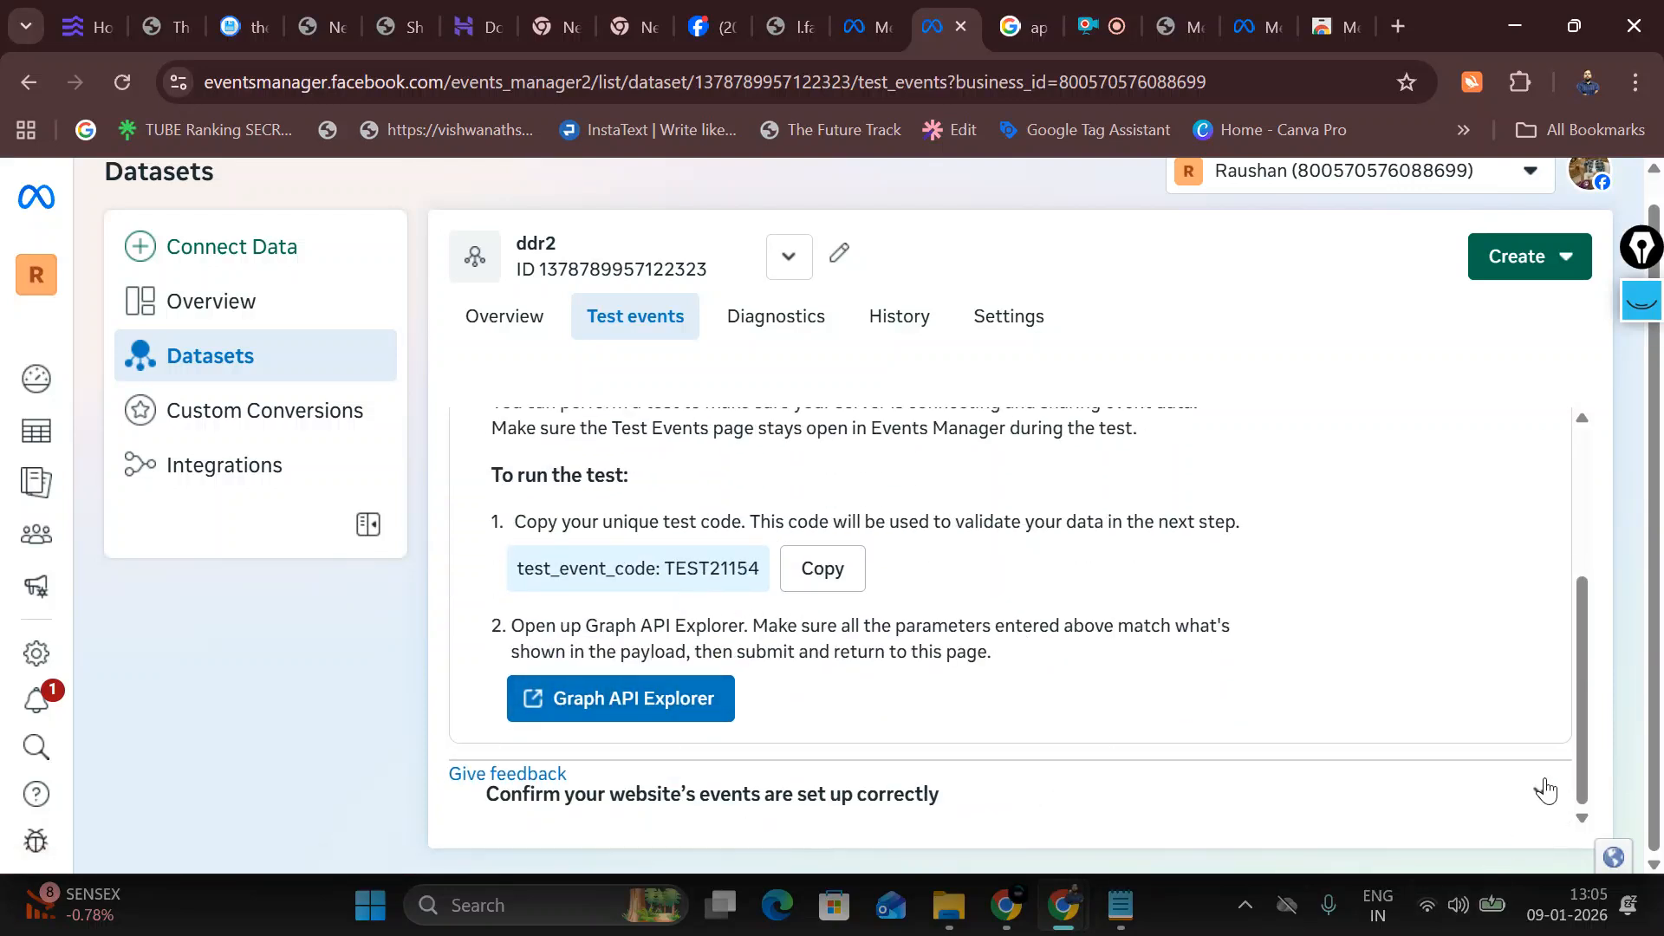
pyautogui.click(1537, 799)
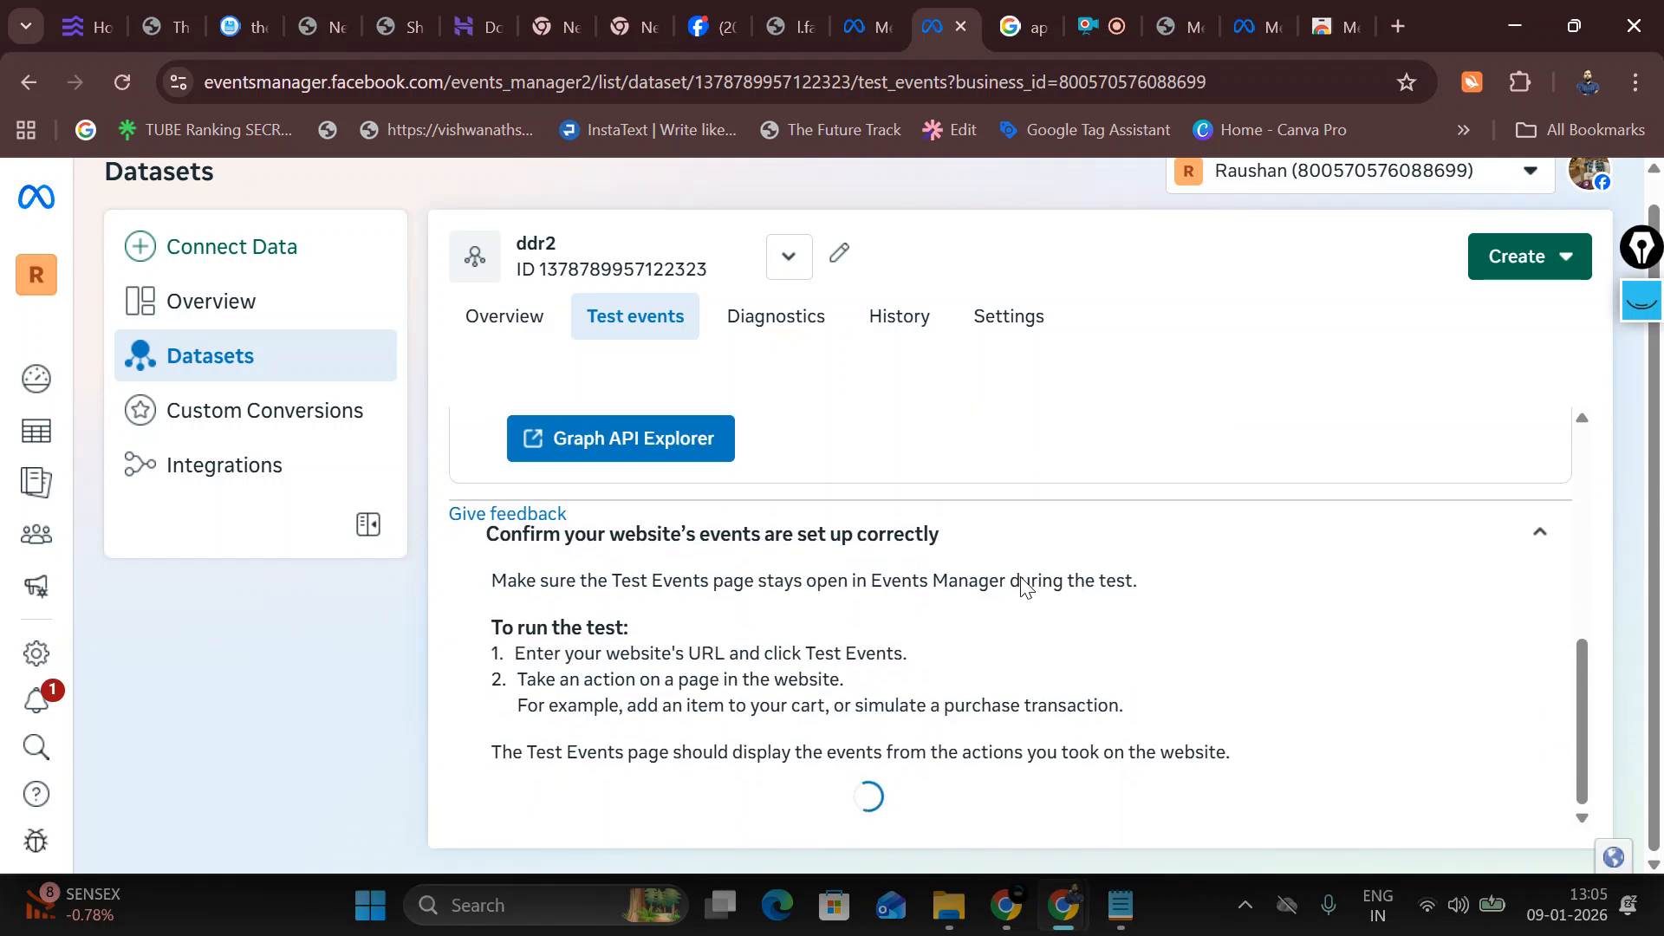
pyautogui.click(635, 716)
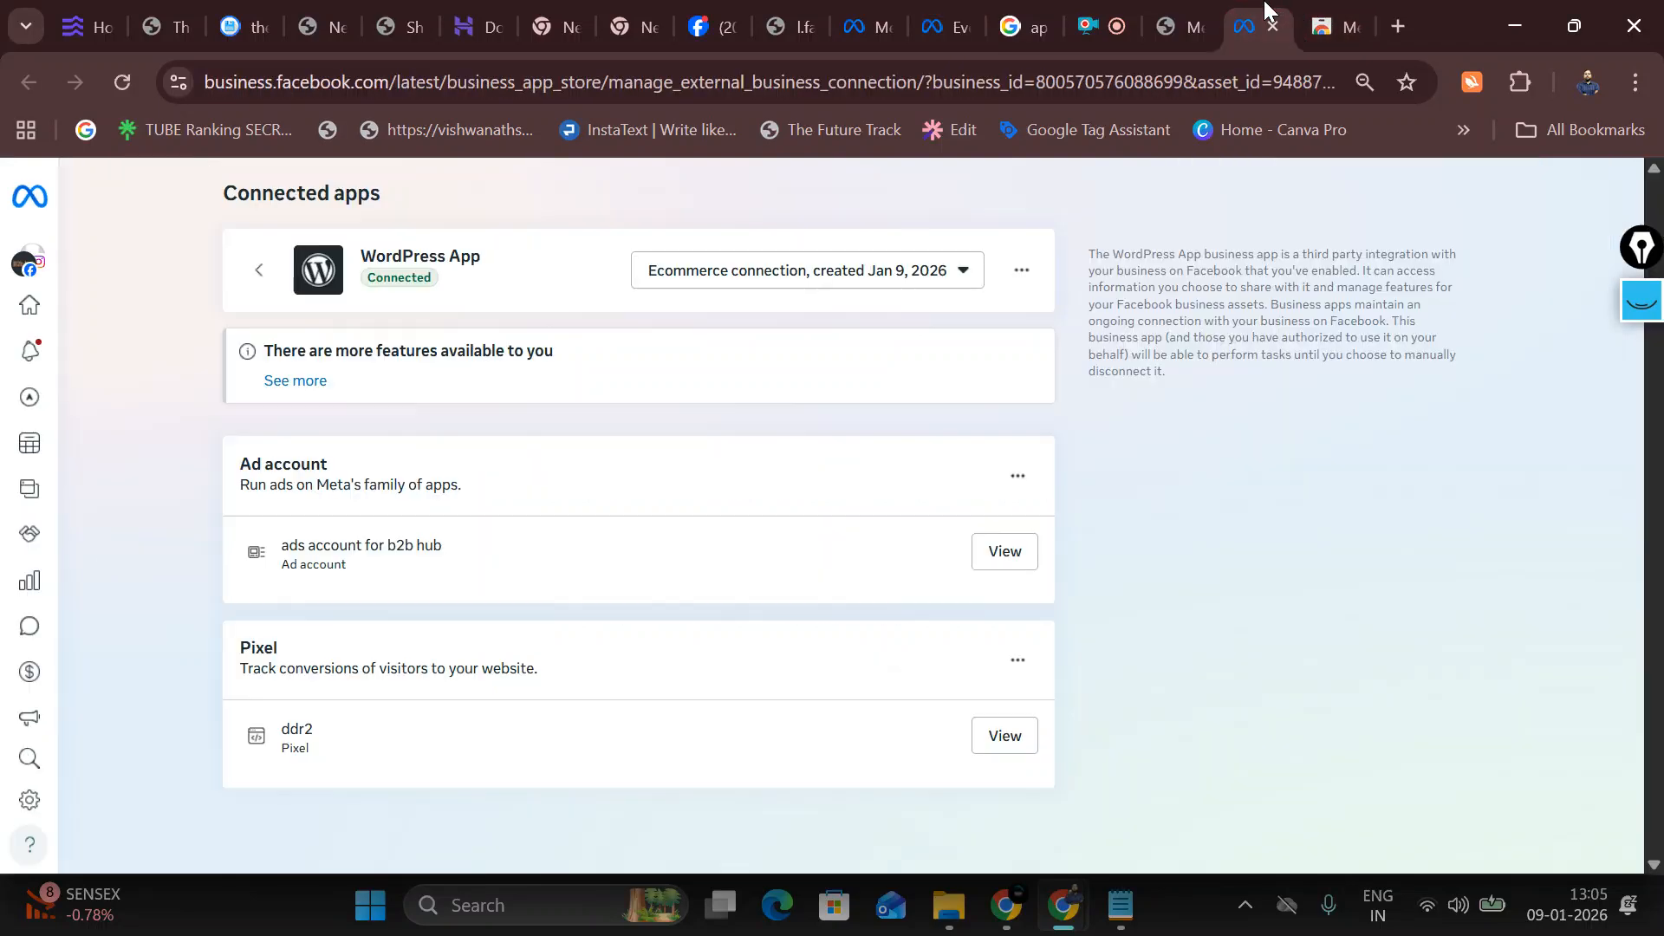
pyautogui.click(1253, 25)
# Step: Copy the site's web address from the WordPress plugin page
pyautogui.click(1189, 18)
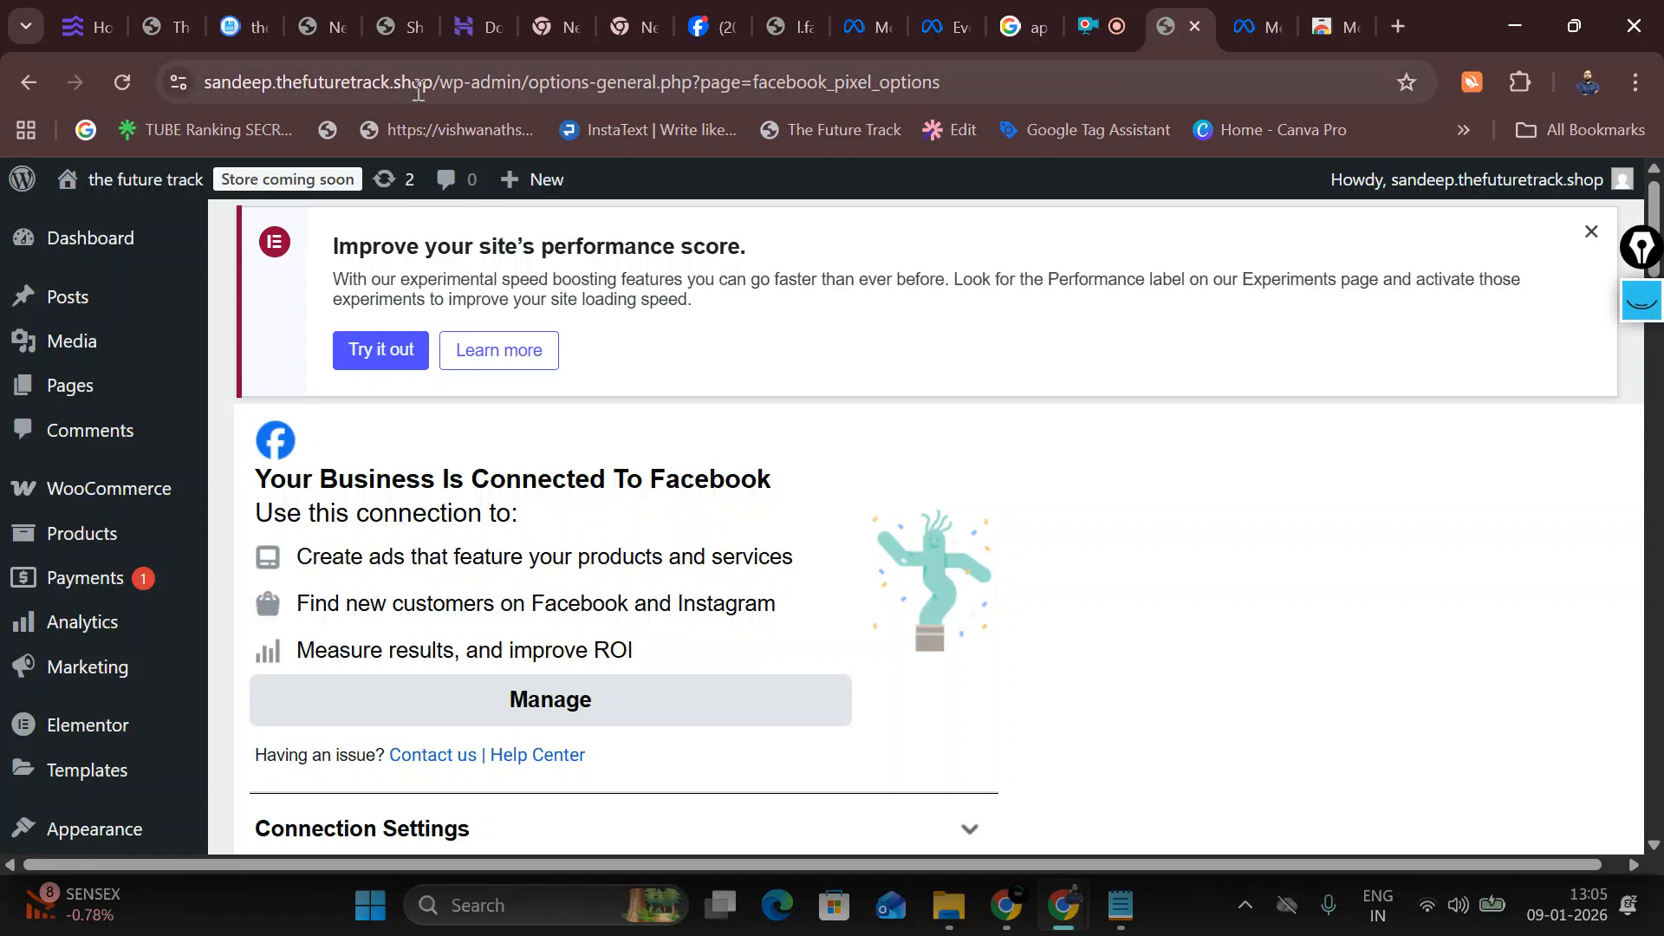
pyautogui.moveTo(428, 82); pyautogui.dragTo(240, 138)
pyautogui.rightClick(326, 90)
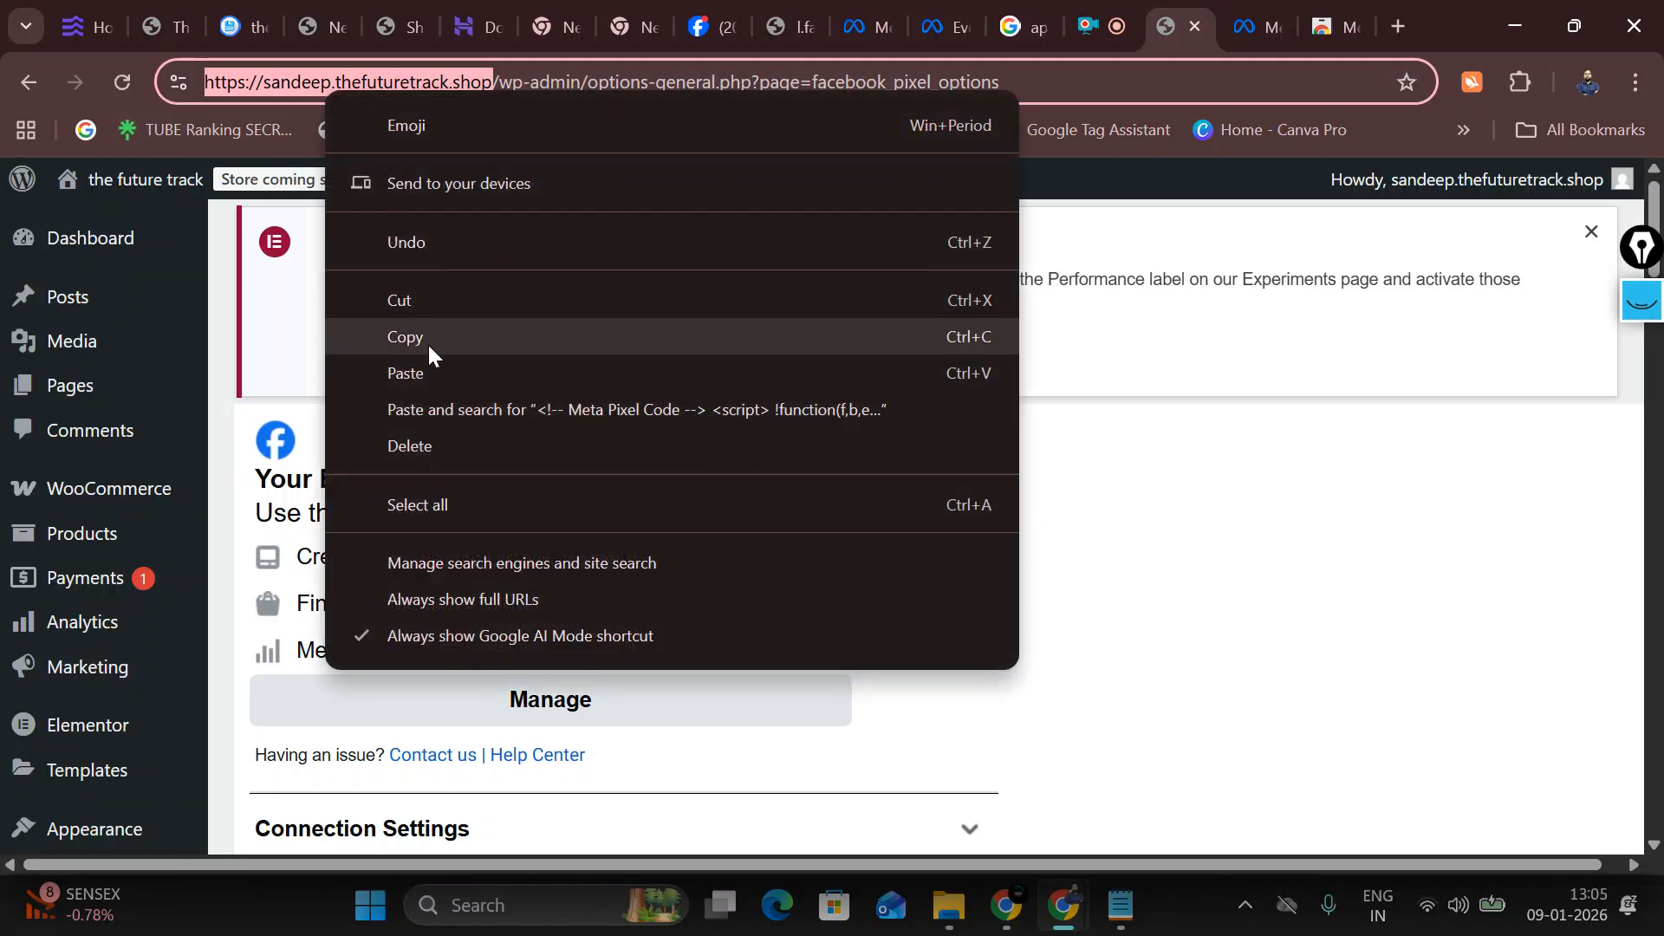
pyautogui.click(440, 336)
# Step: Paste the site address into ddr2 Test events and run the test until a PageView arrives
pyautogui.click(892, 9)
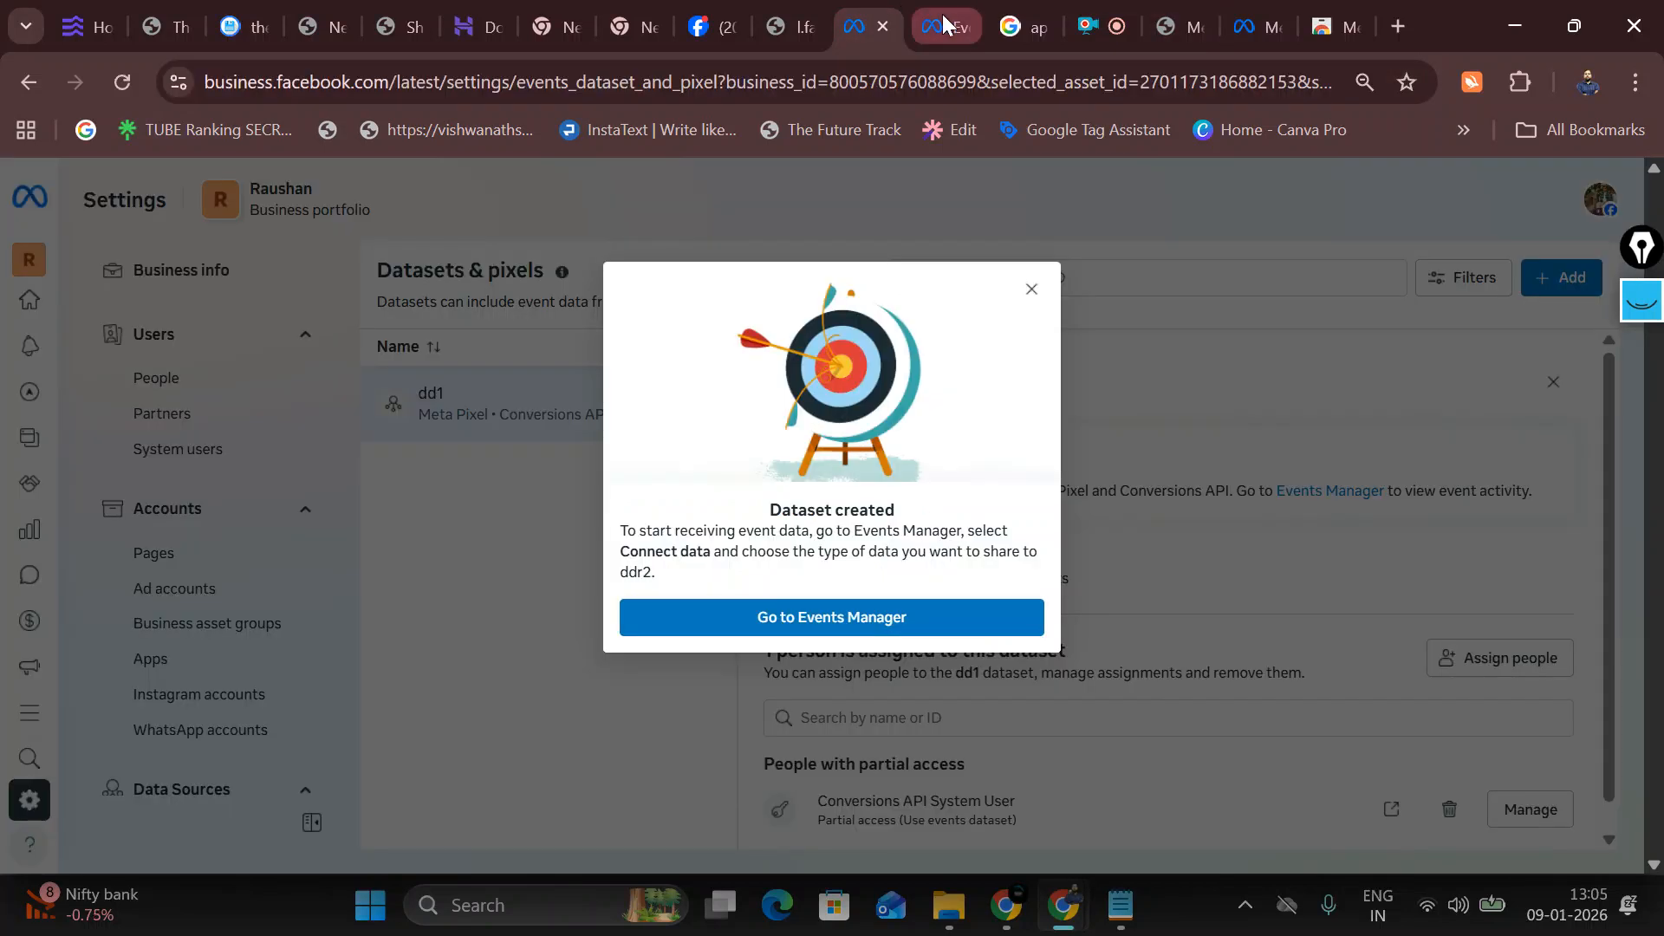
pyautogui.click(943, 14)
pyautogui.click(726, 703)
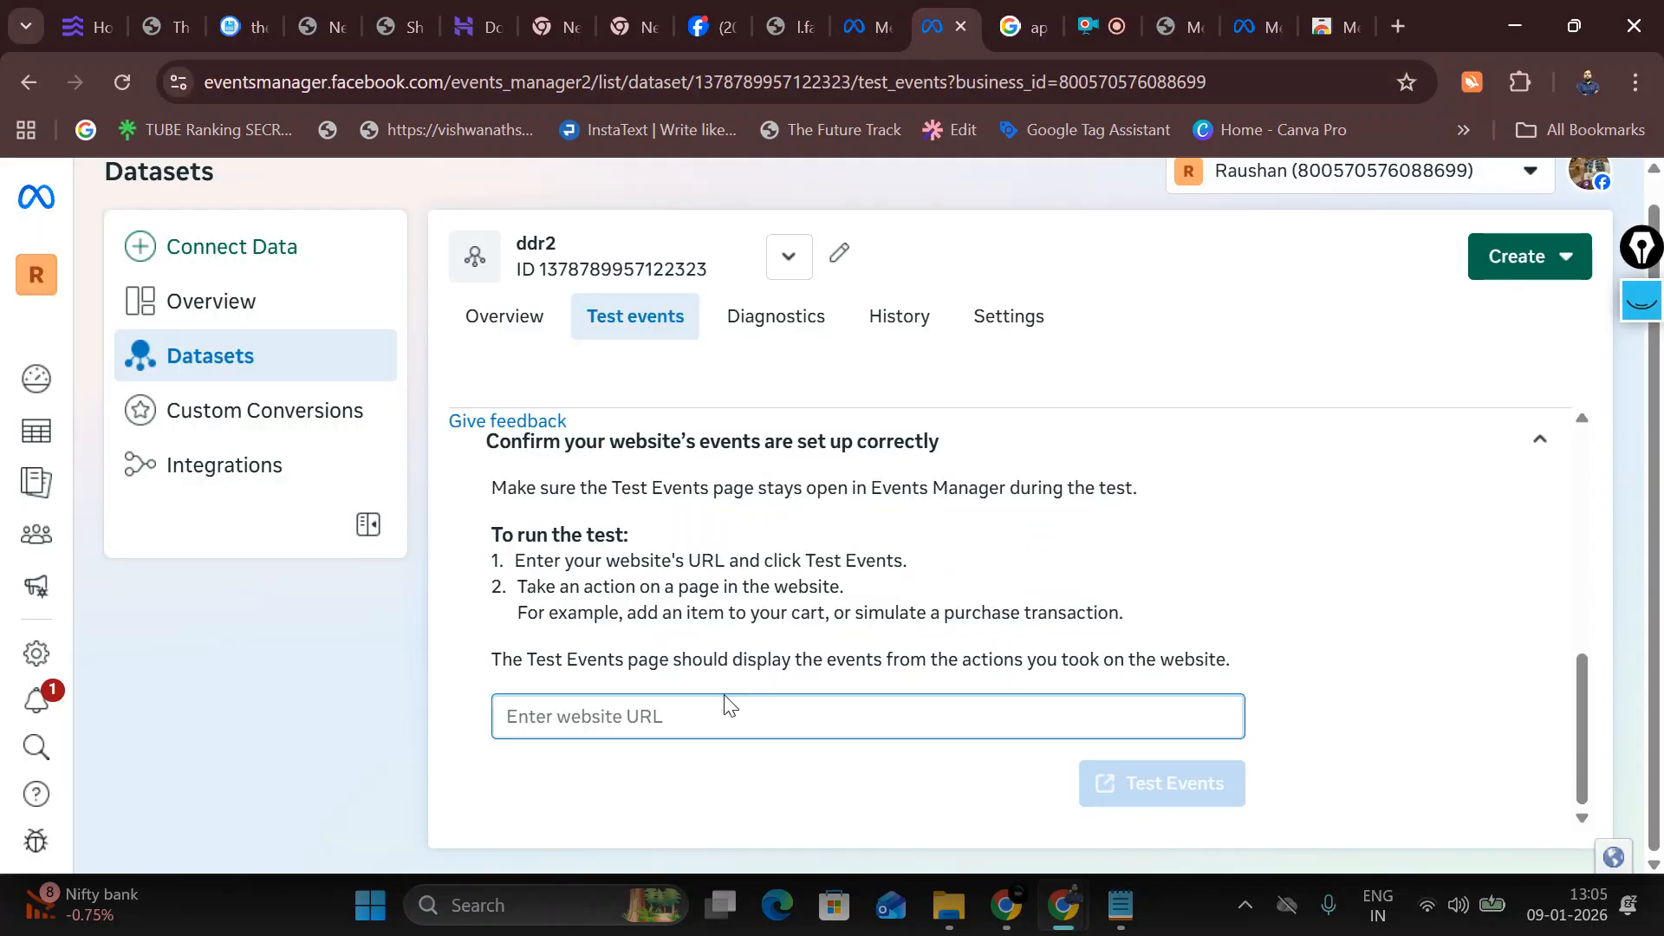
pyautogui.hotkey('ctrl', 'v')
pyautogui.click(1140, 783)
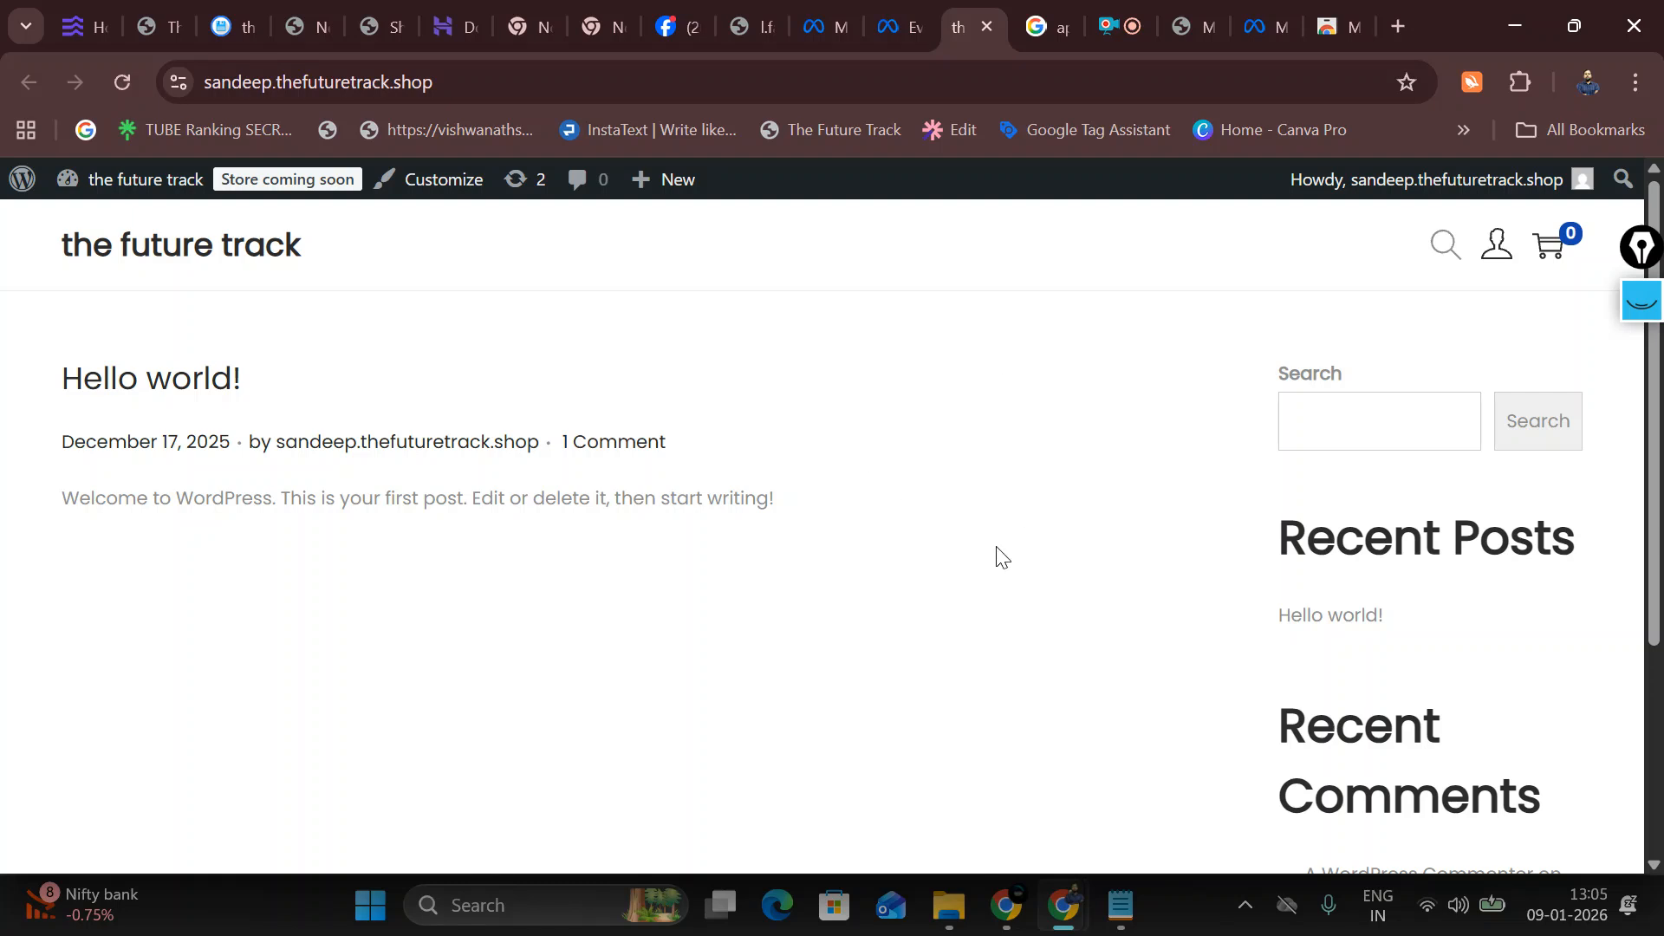
pyautogui.click(892, 21)
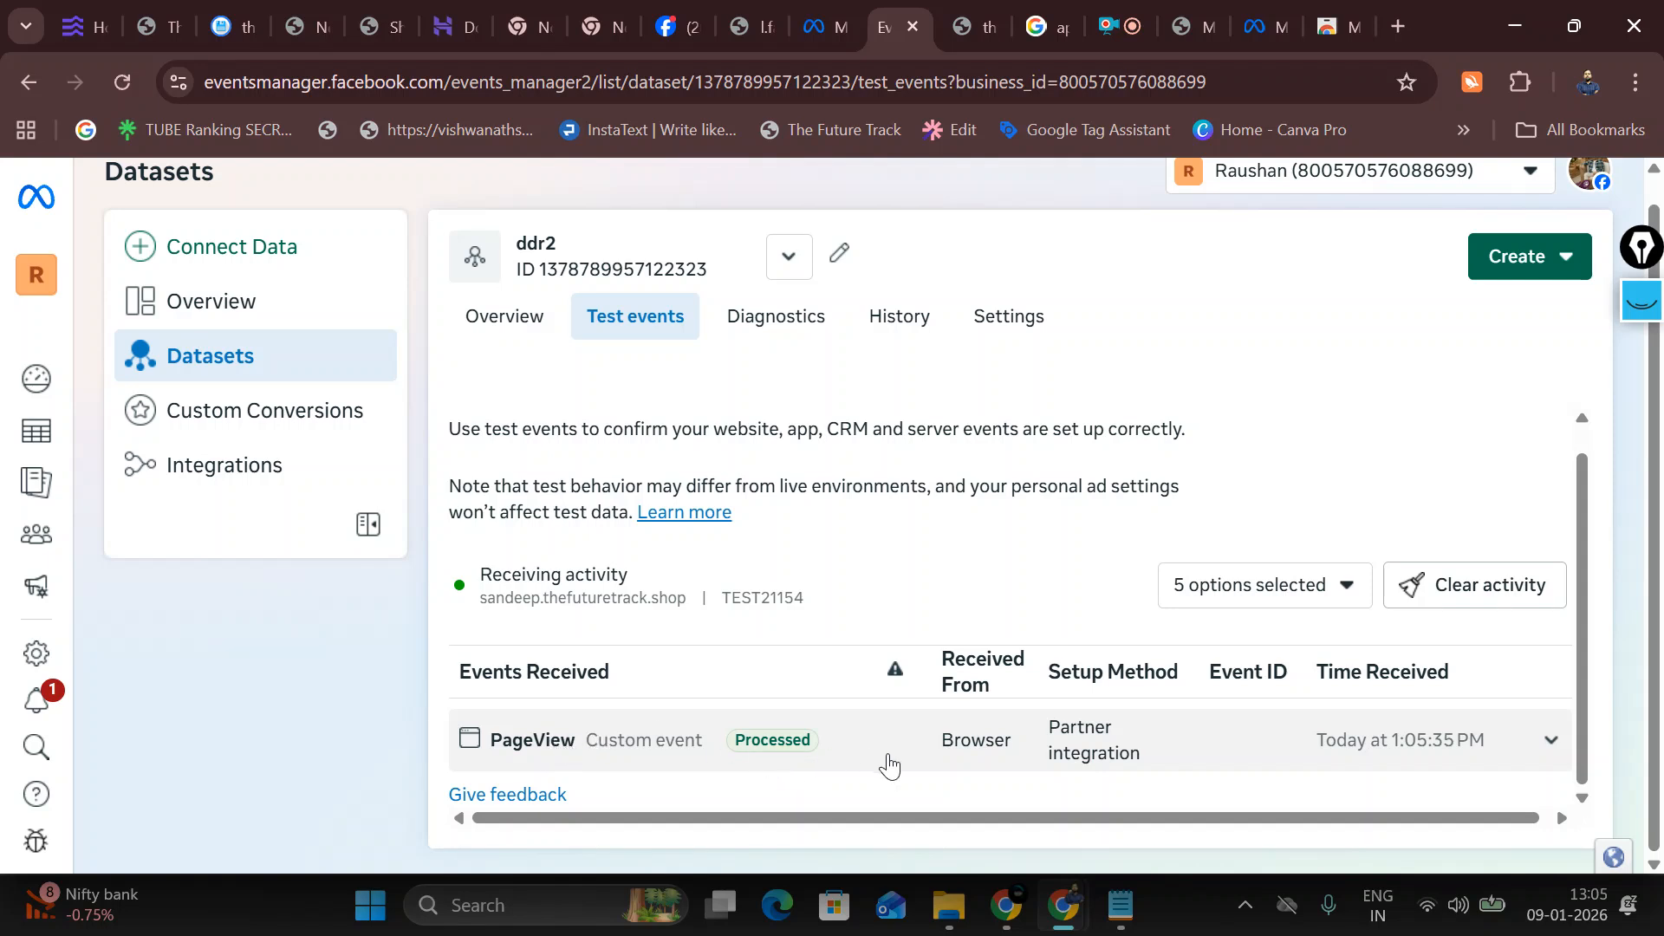
# Step: Open the ddr2 dataset's Settings page
pyautogui.click(773, 323)
pyautogui.click(988, 327)
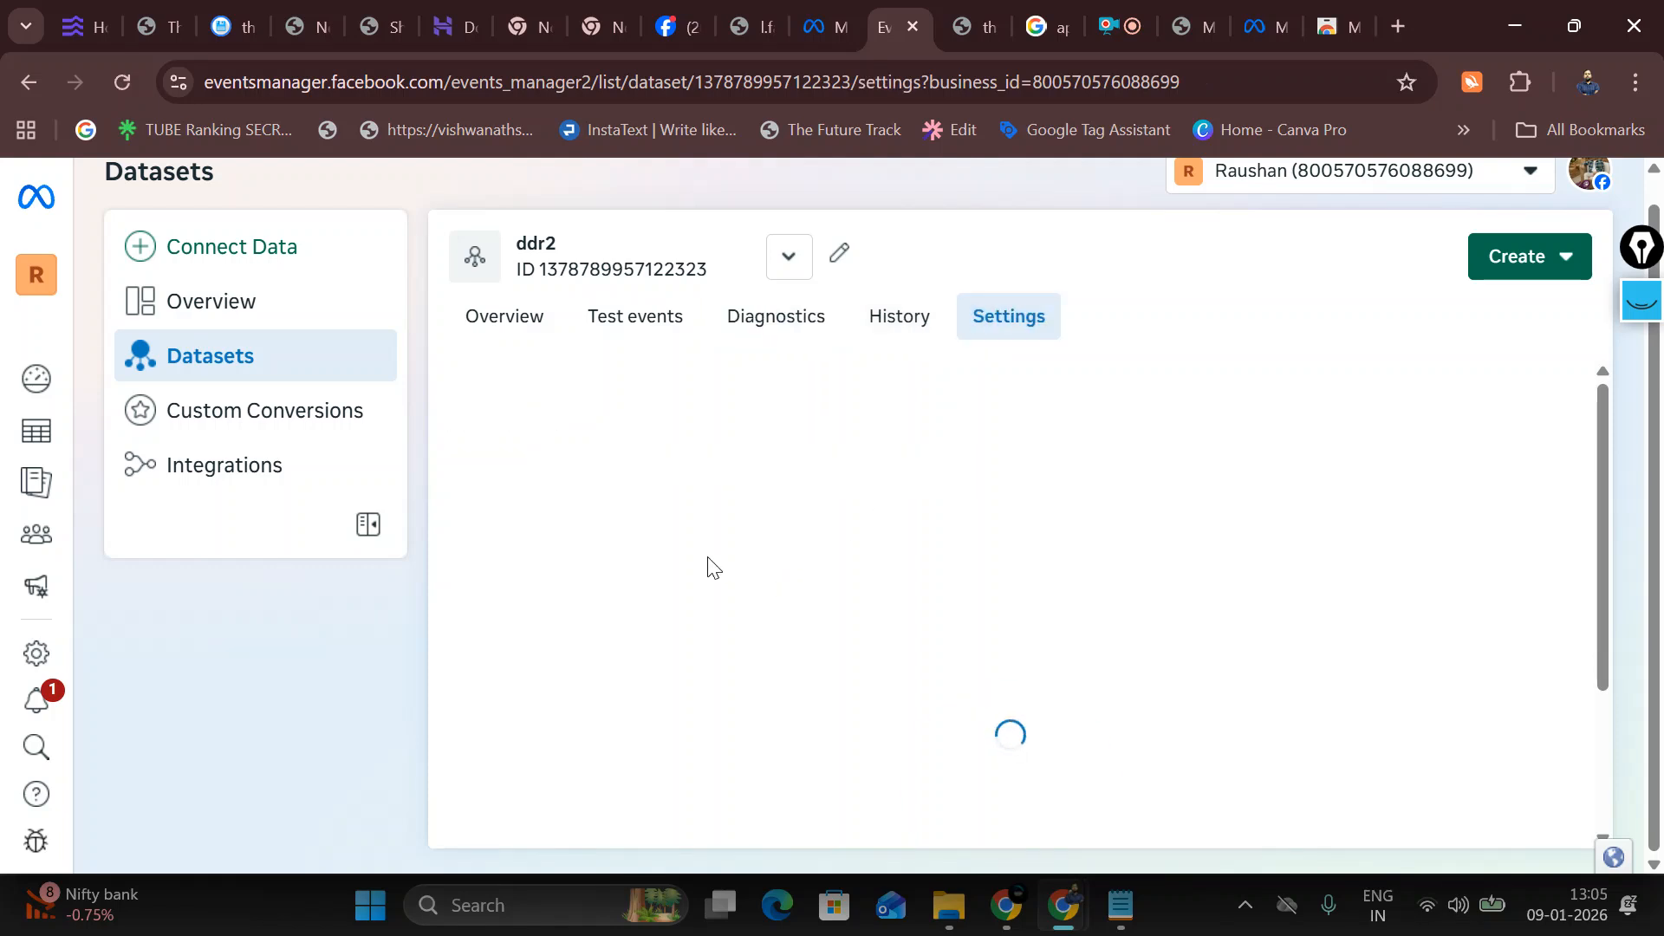
pyautogui.scroll(-6, 707, 565)
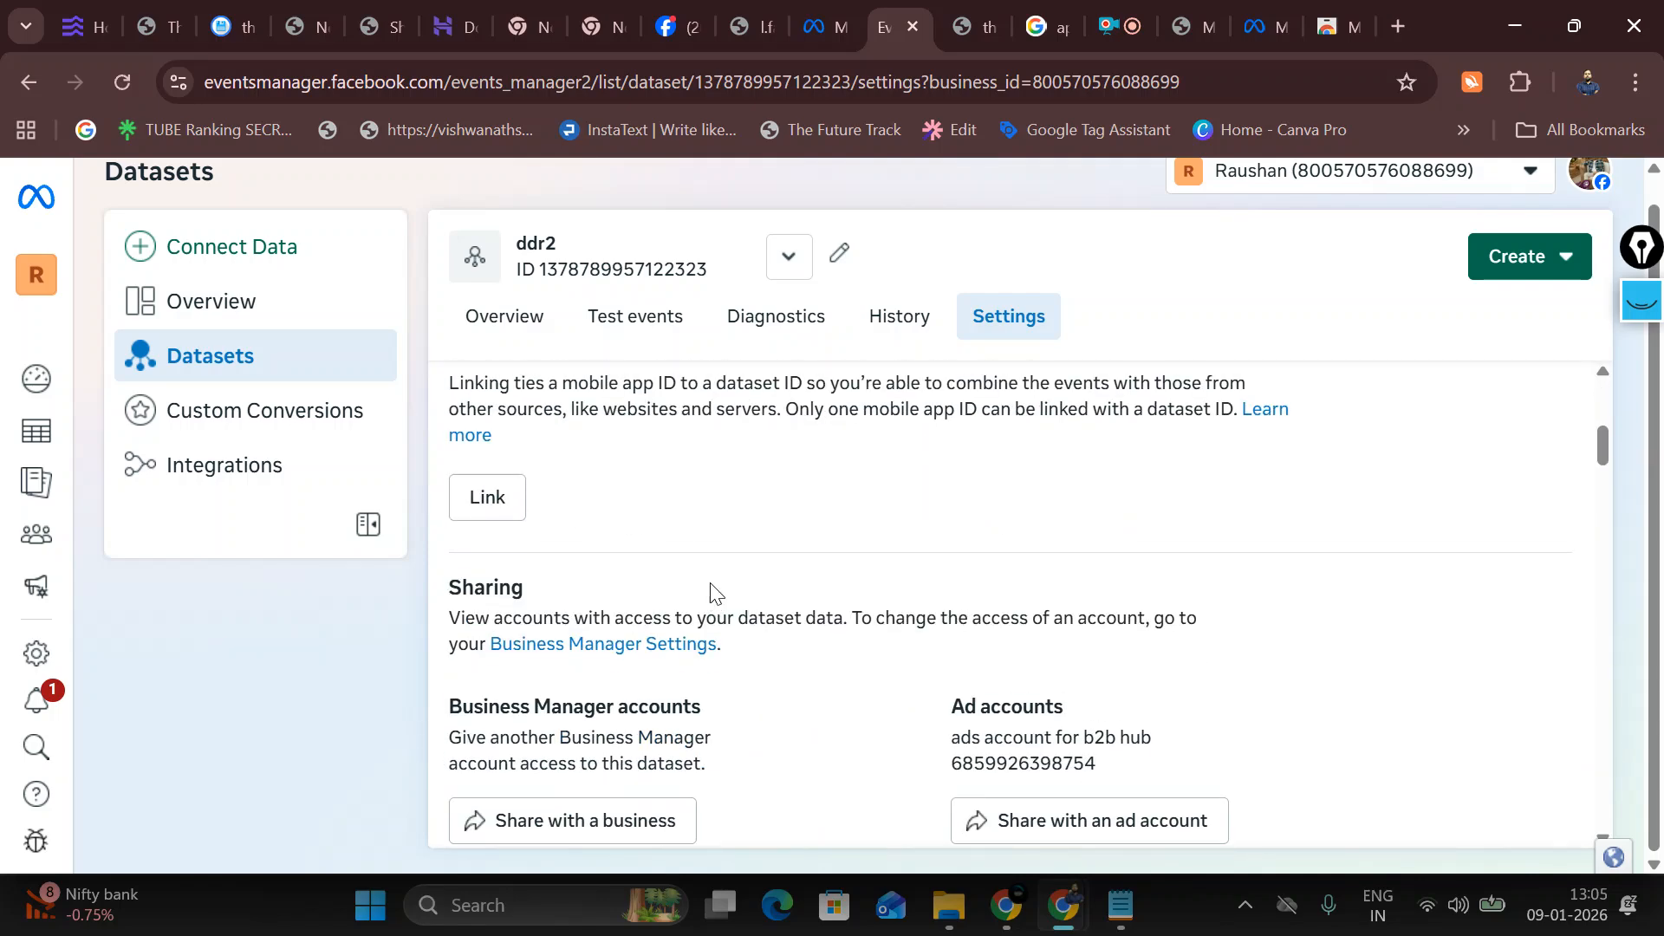
pyautogui.scroll(4, 713, 587)
# Step: Select the ddr2 Dataset ID and scroll down through Event setup to Conversions API
pyautogui.moveTo(449, 546); pyautogui.dragTo(650, 587)
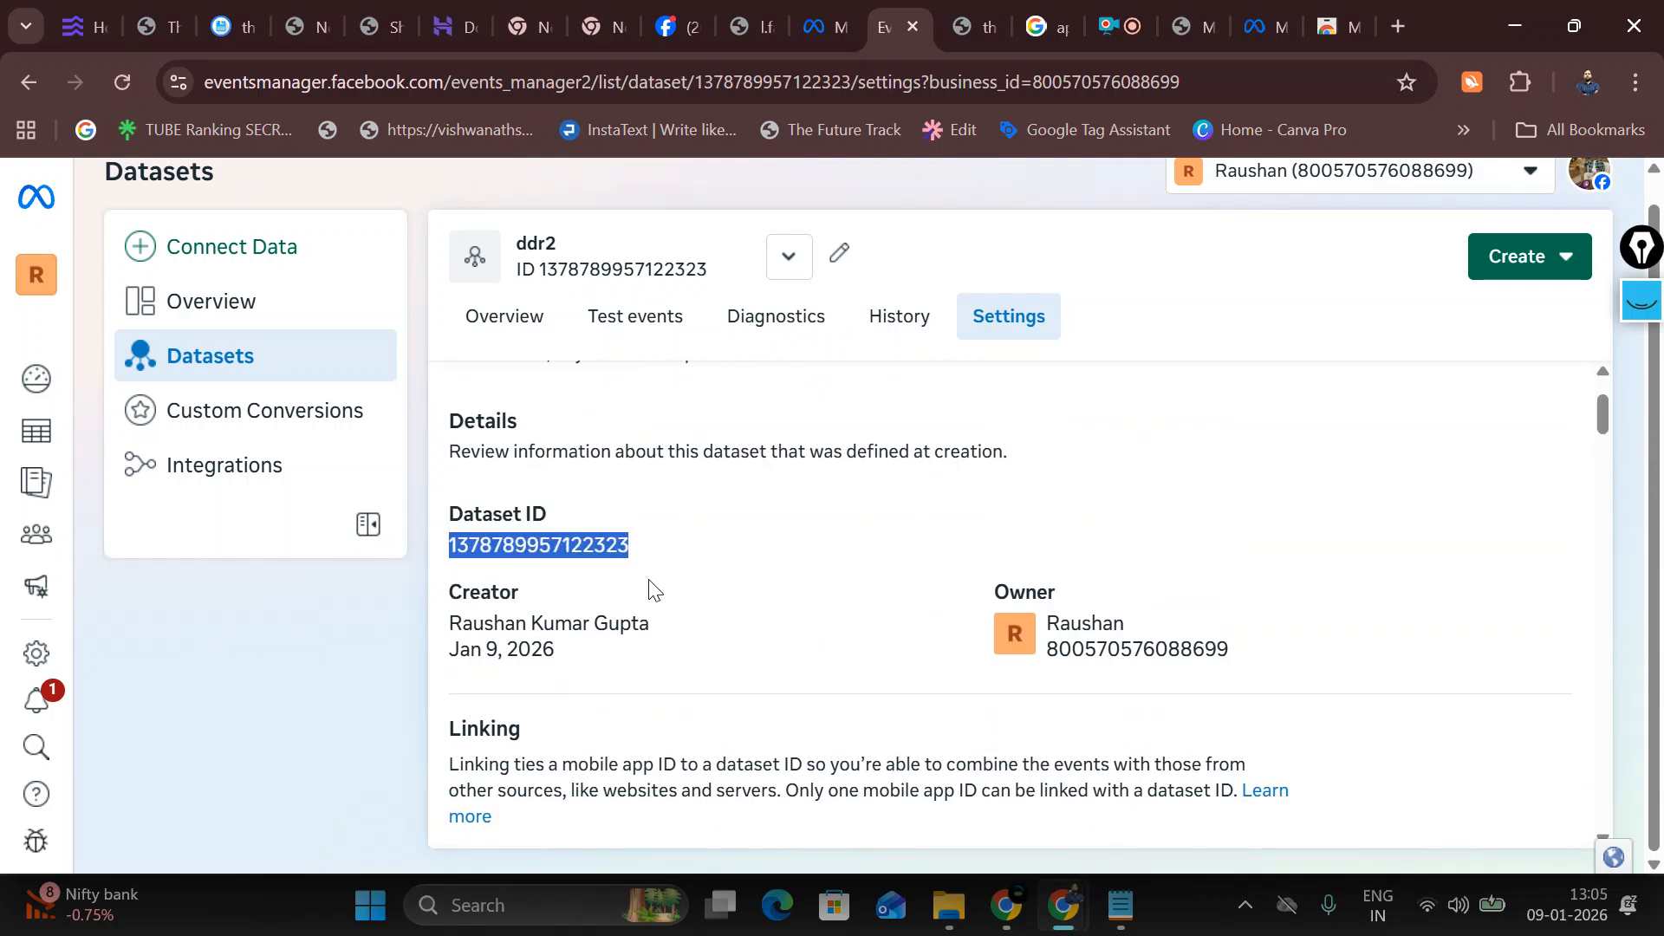
pyautogui.scroll(-5, 921, 664)
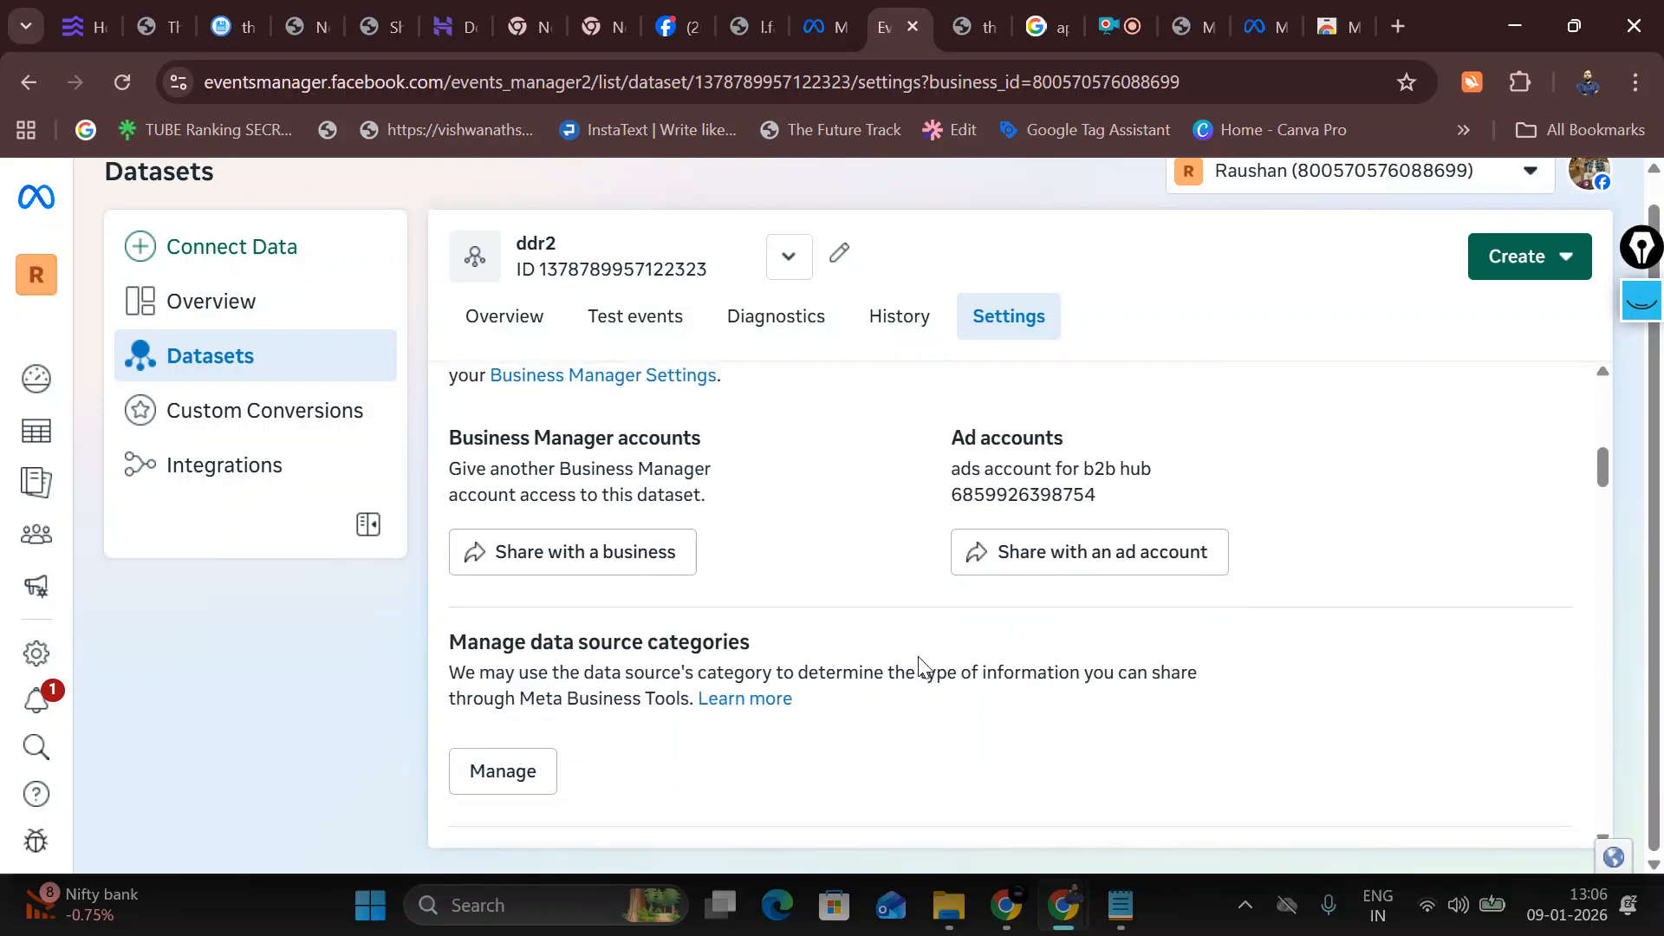
pyautogui.scroll(-8, 921, 668)
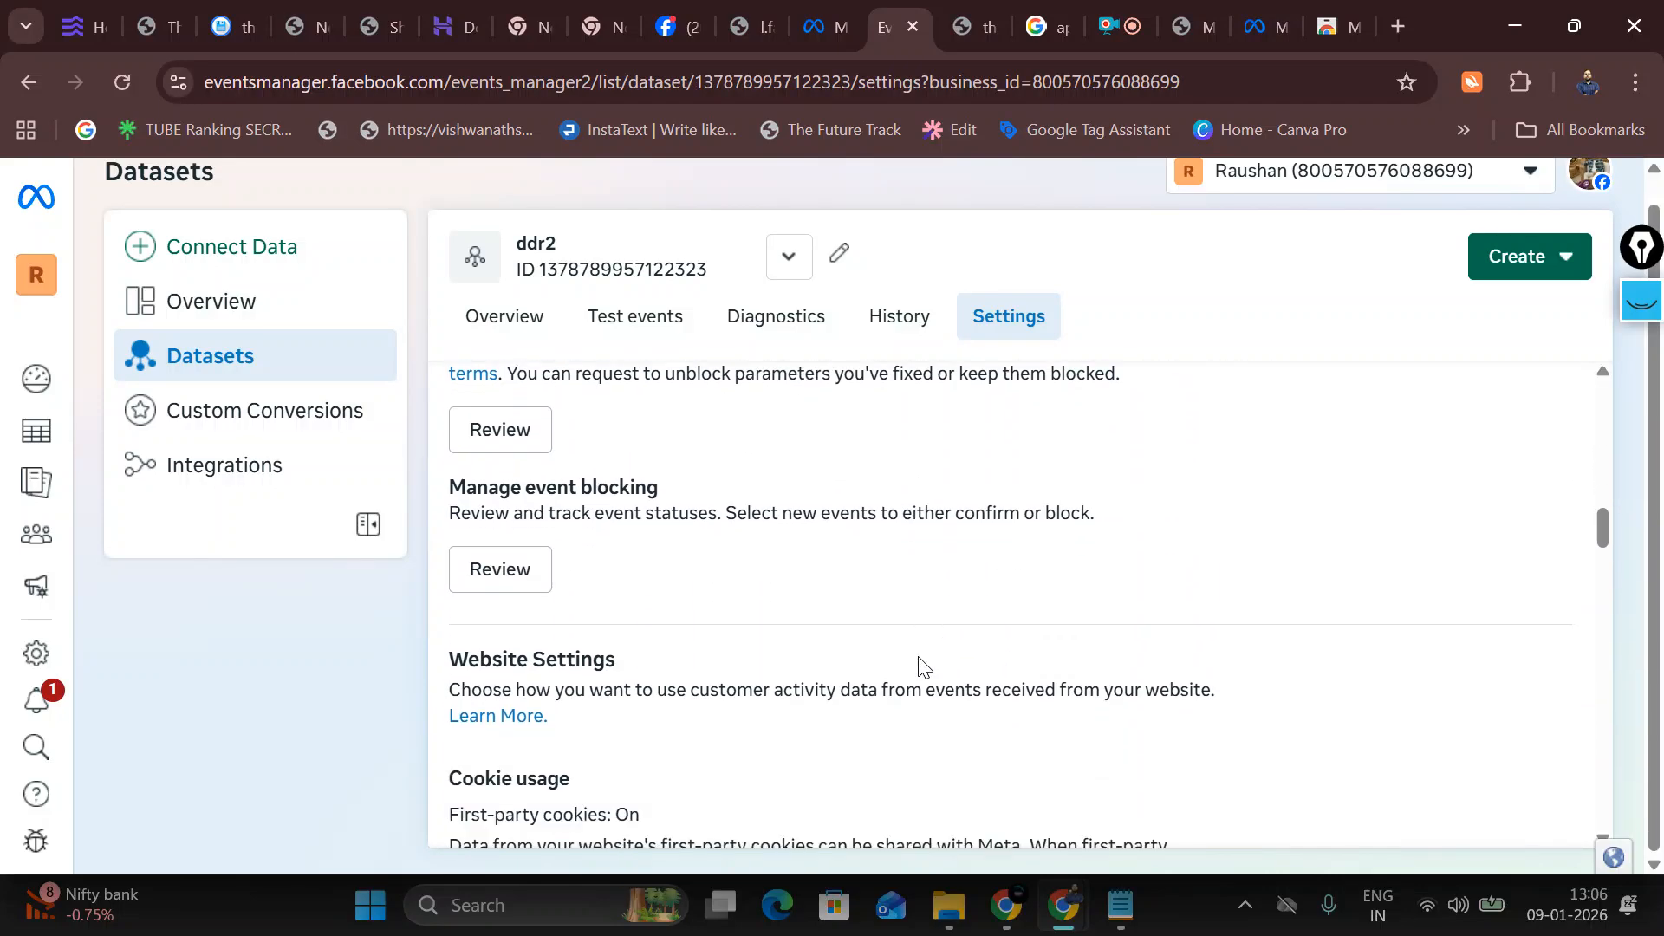
pyautogui.scroll(-6, 918, 657)
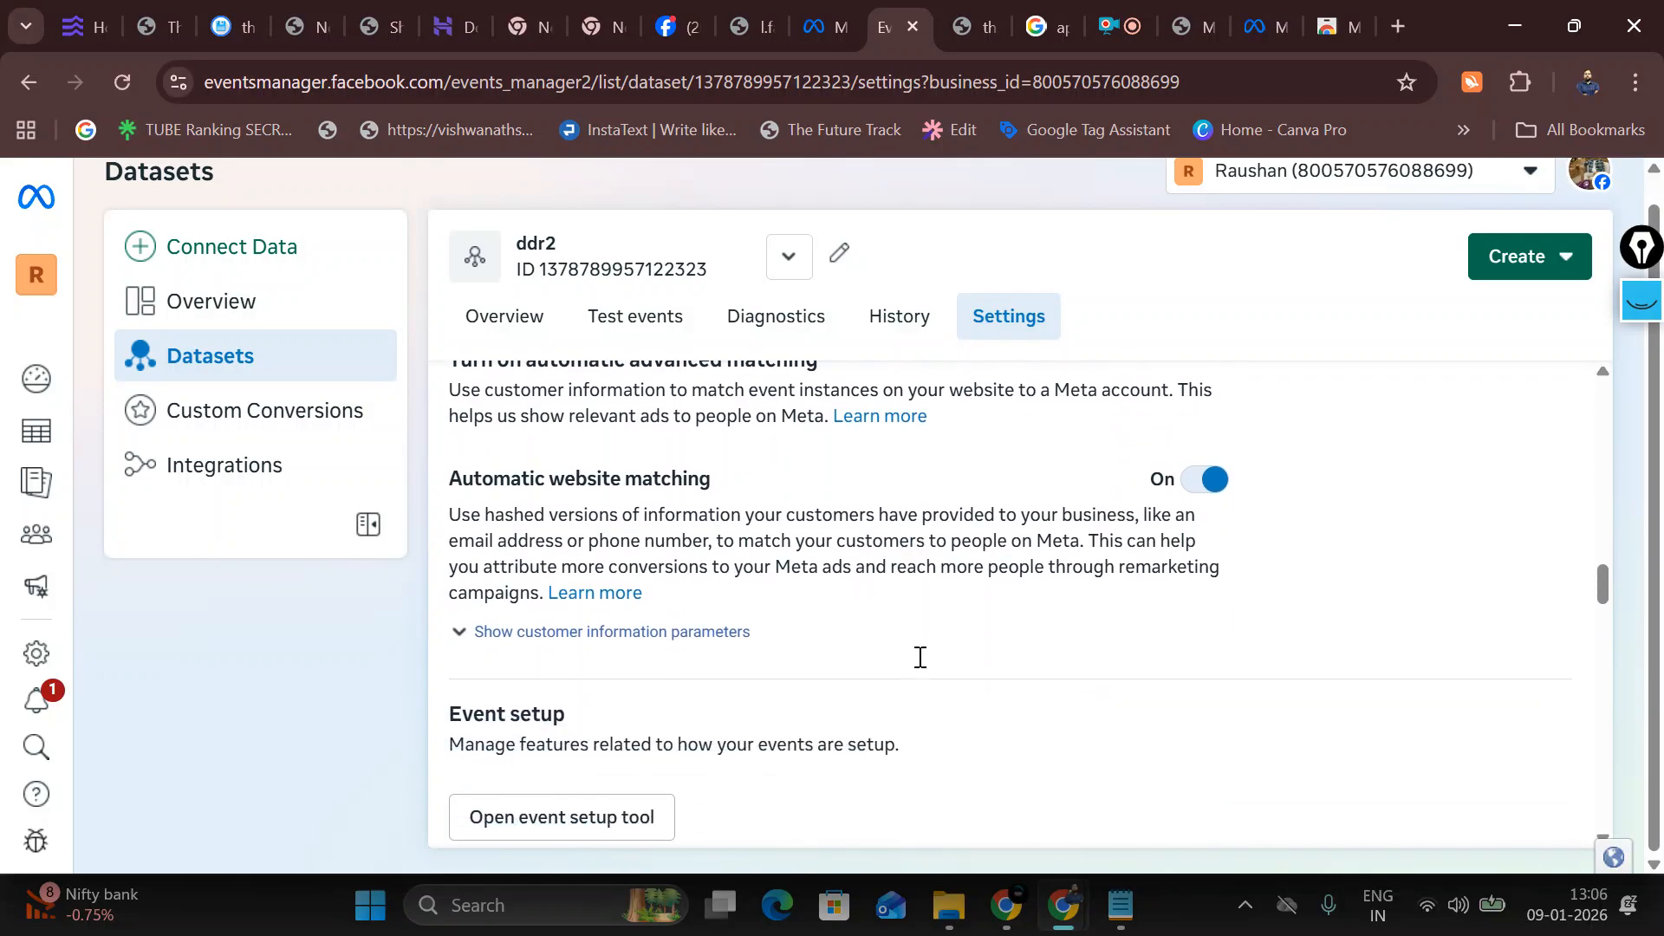
pyautogui.scroll(-3, 920, 663)
pyautogui.scroll(1, 920, 659)
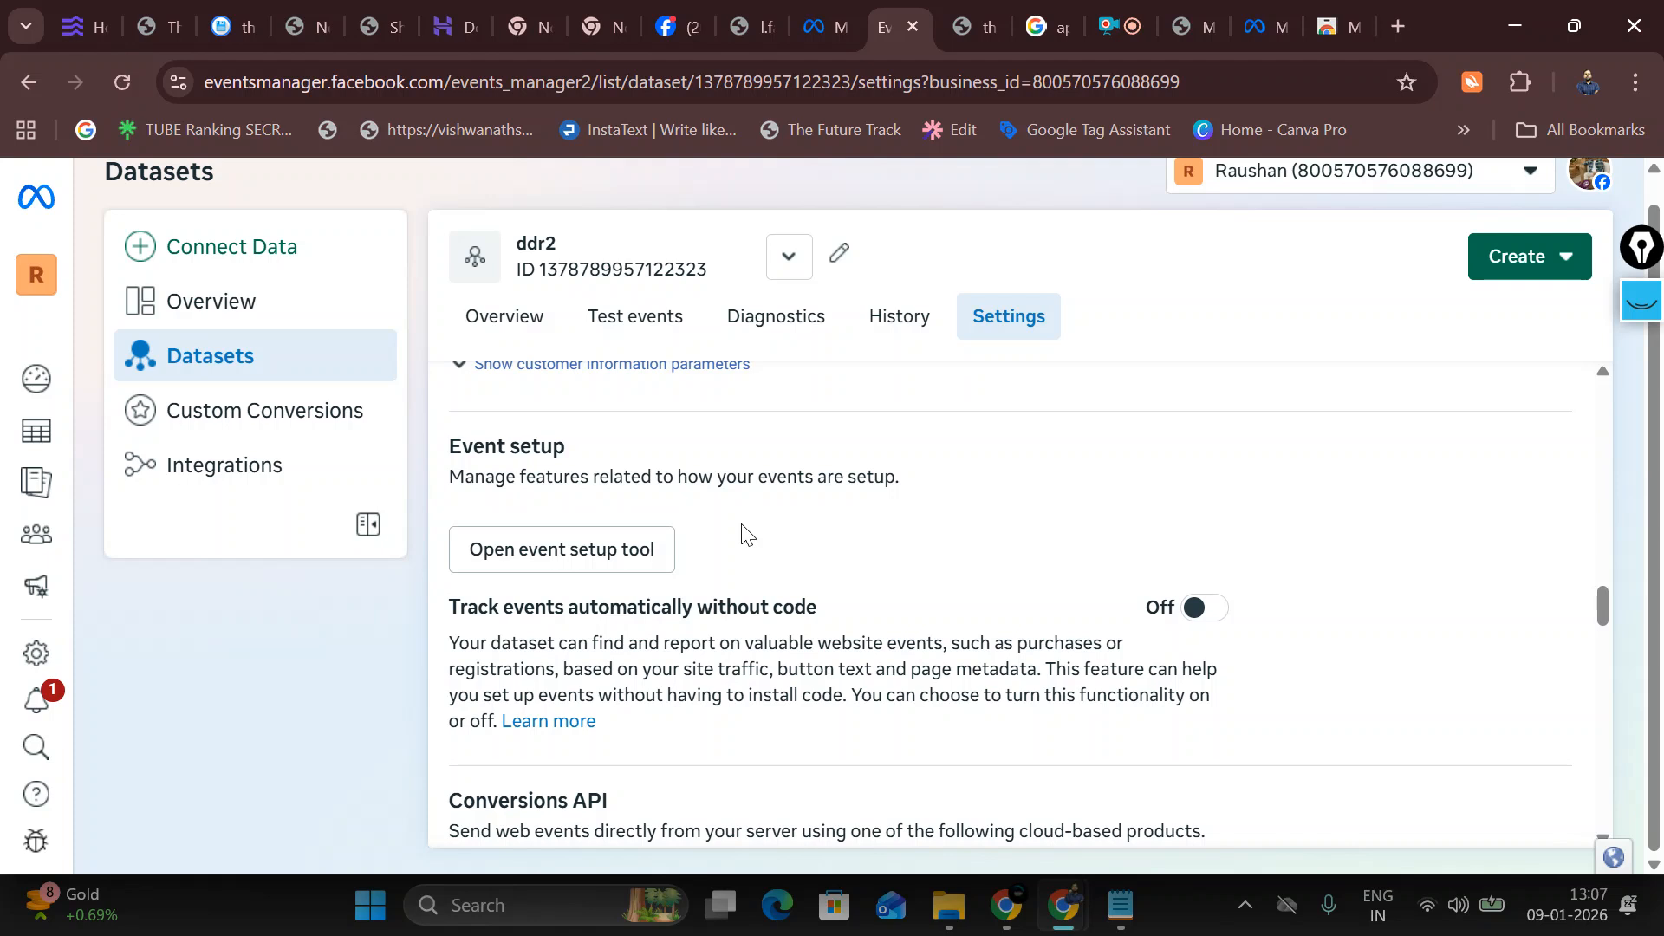
pyautogui.click(1019, 920)
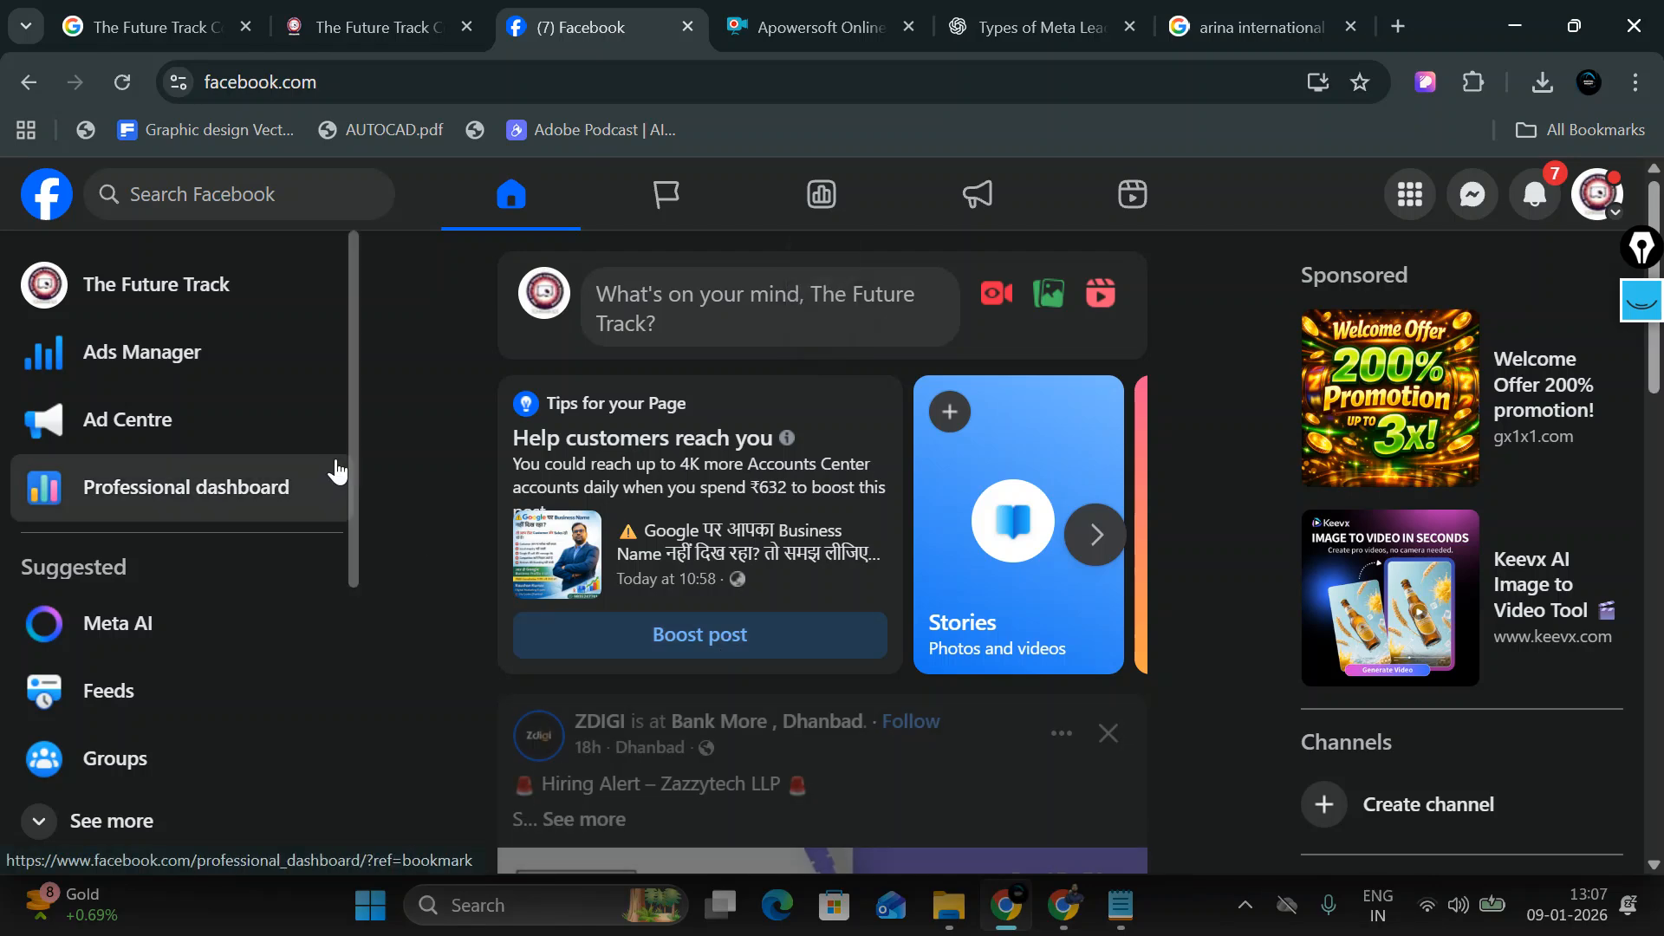
# Step: Browse The Future Track Facebook page
pyautogui.click(231, 290)
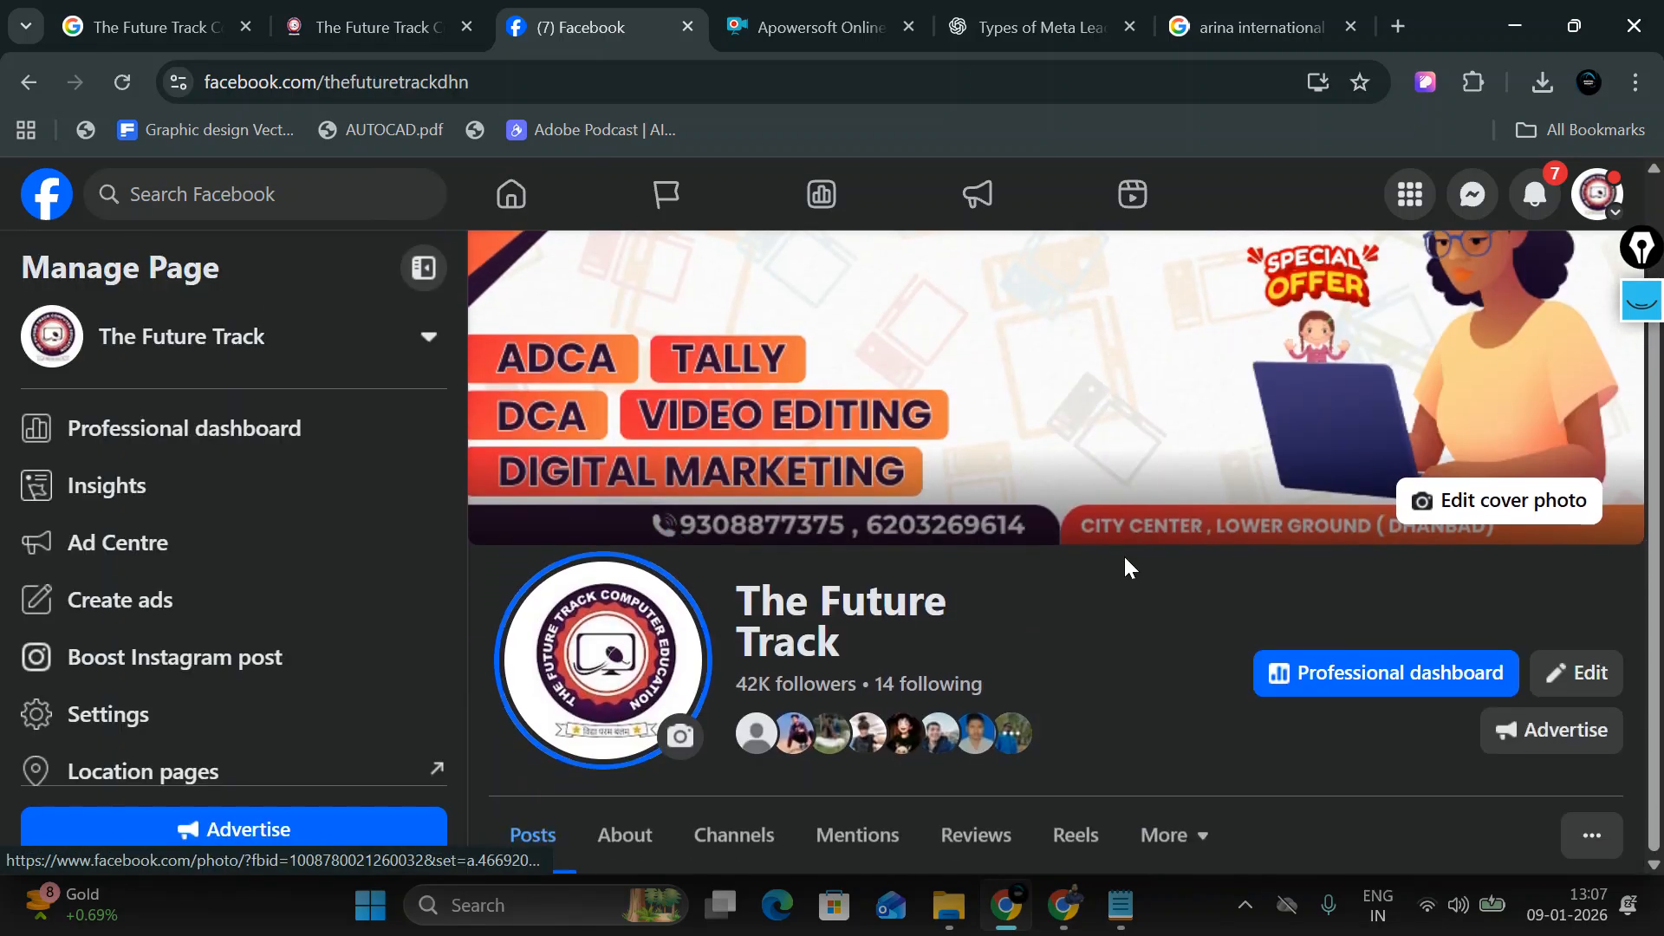
pyautogui.scroll(-8, 1233, 754)
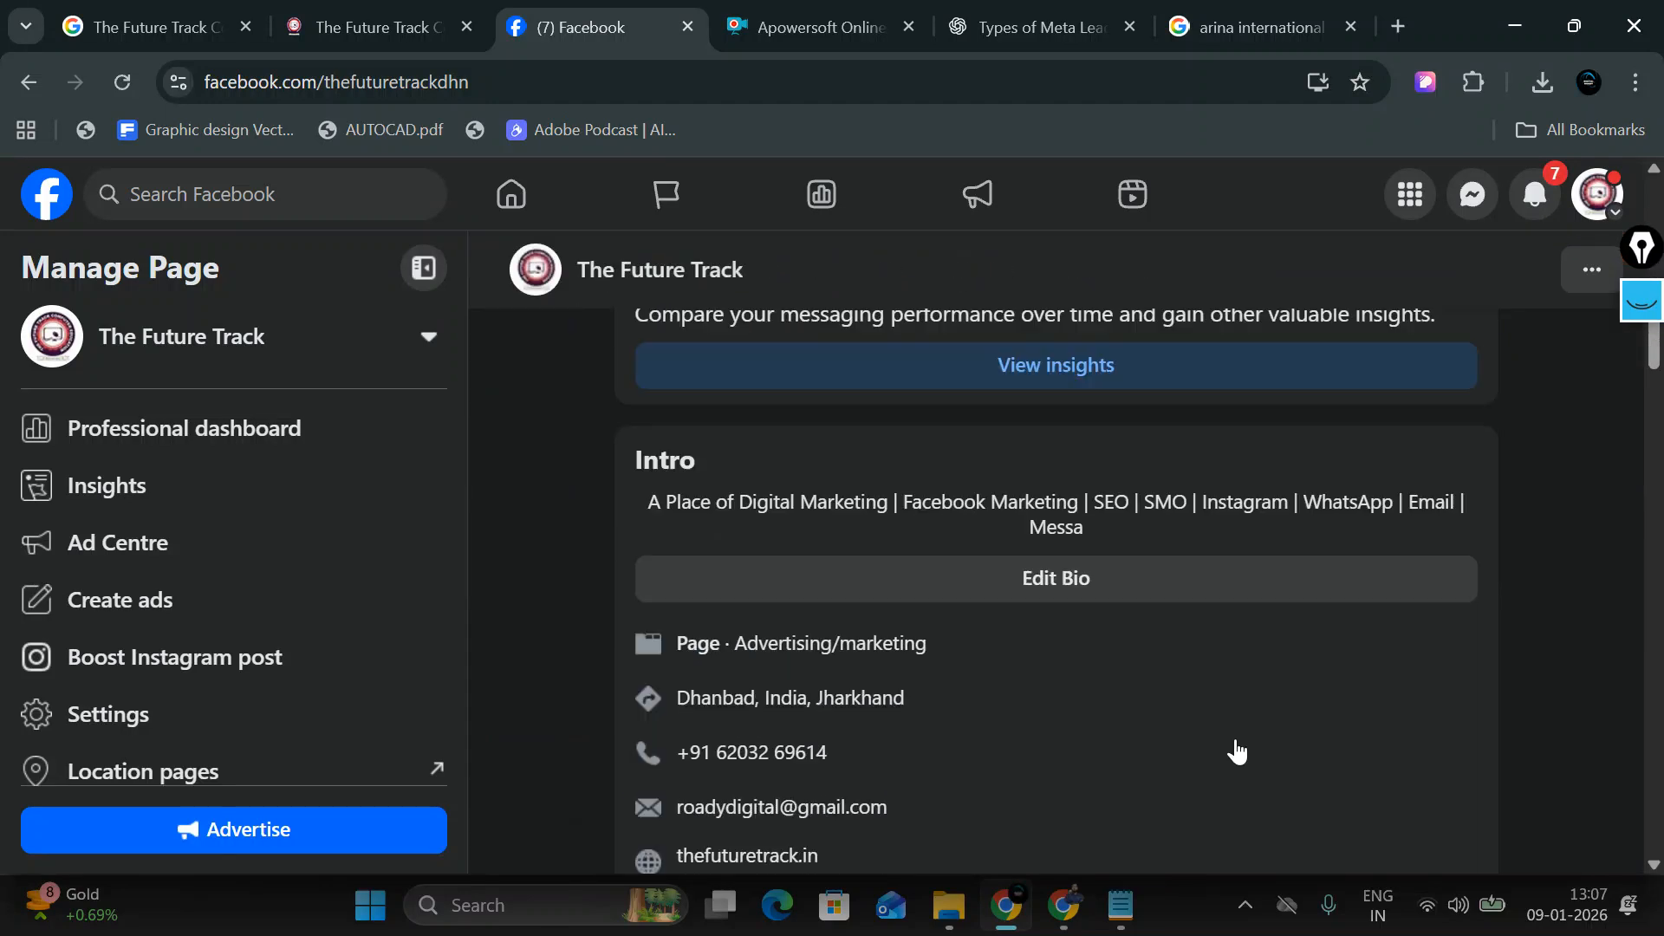
pyautogui.scroll(-10, 1237, 751)
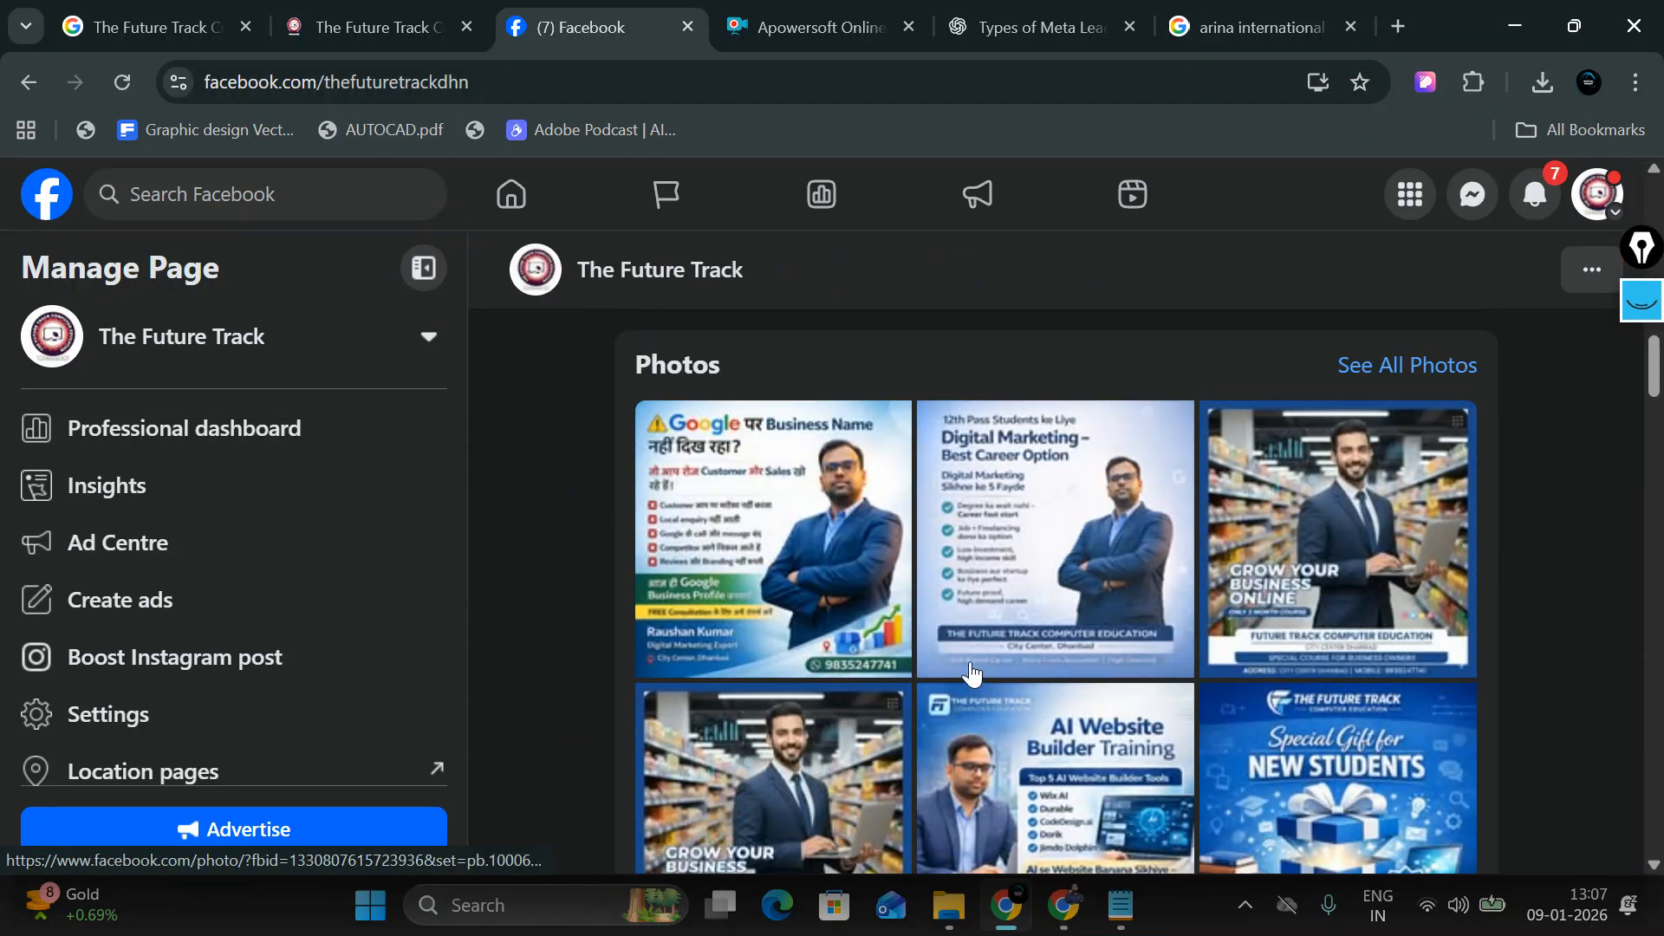
pyautogui.scroll(-7, 1237, 735)
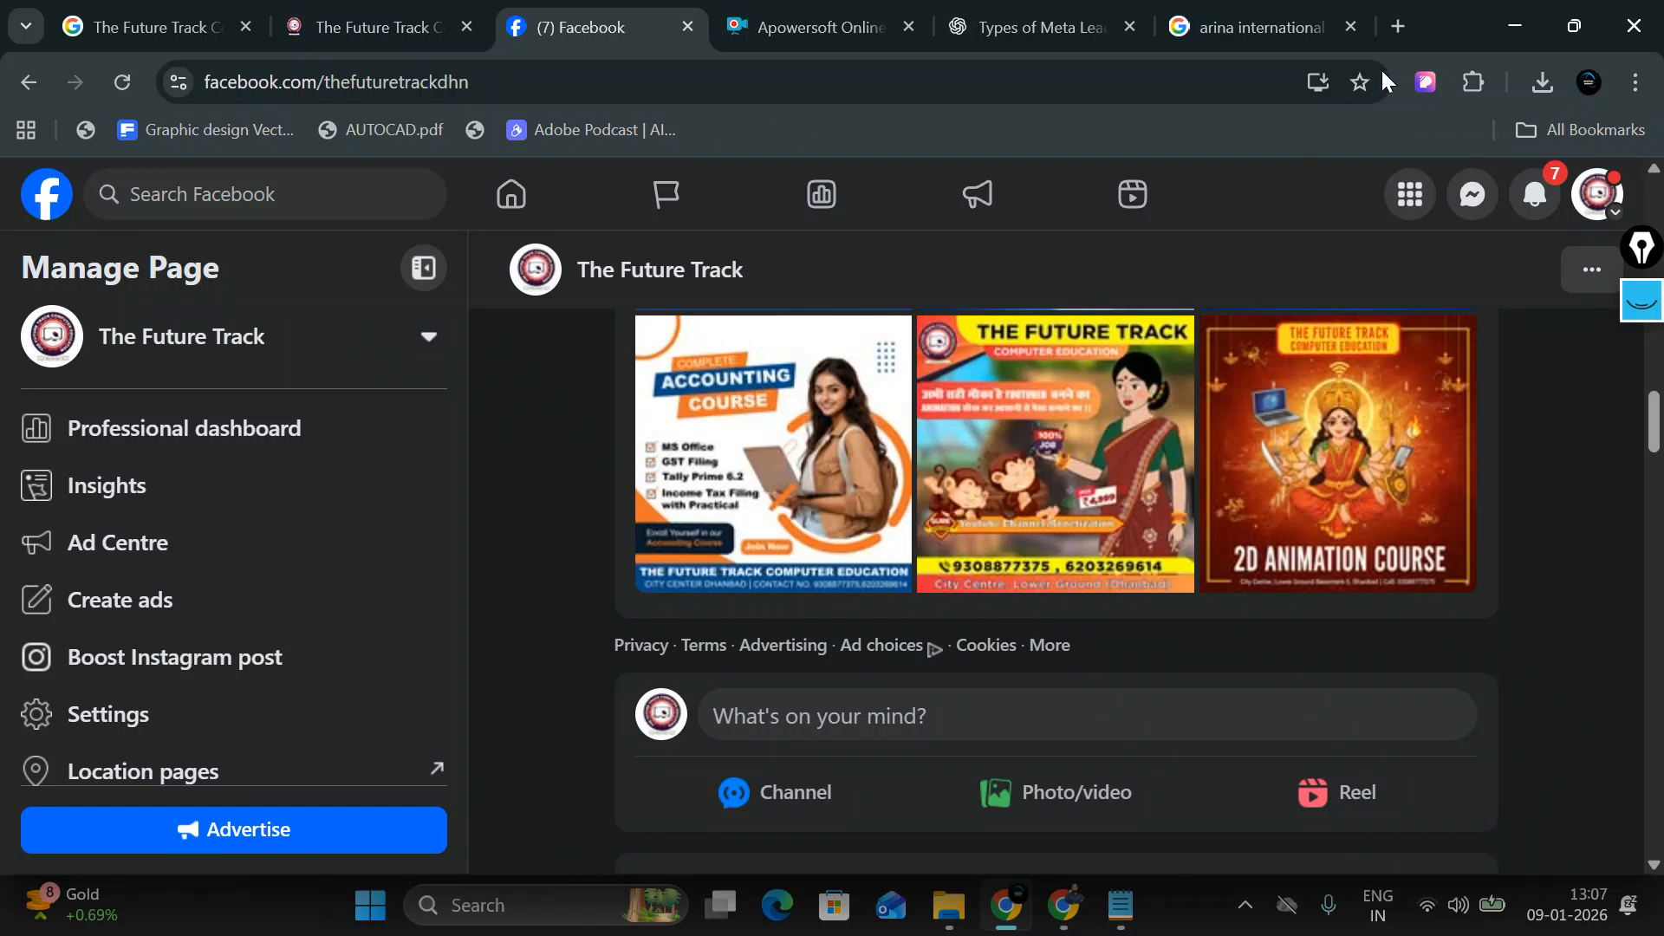
# Step: Search Google for ChatGPT in a new tab and launch it from the Introducing ChatGPT page
pyautogui.click(1398, 26)
pyautogui.write('g')
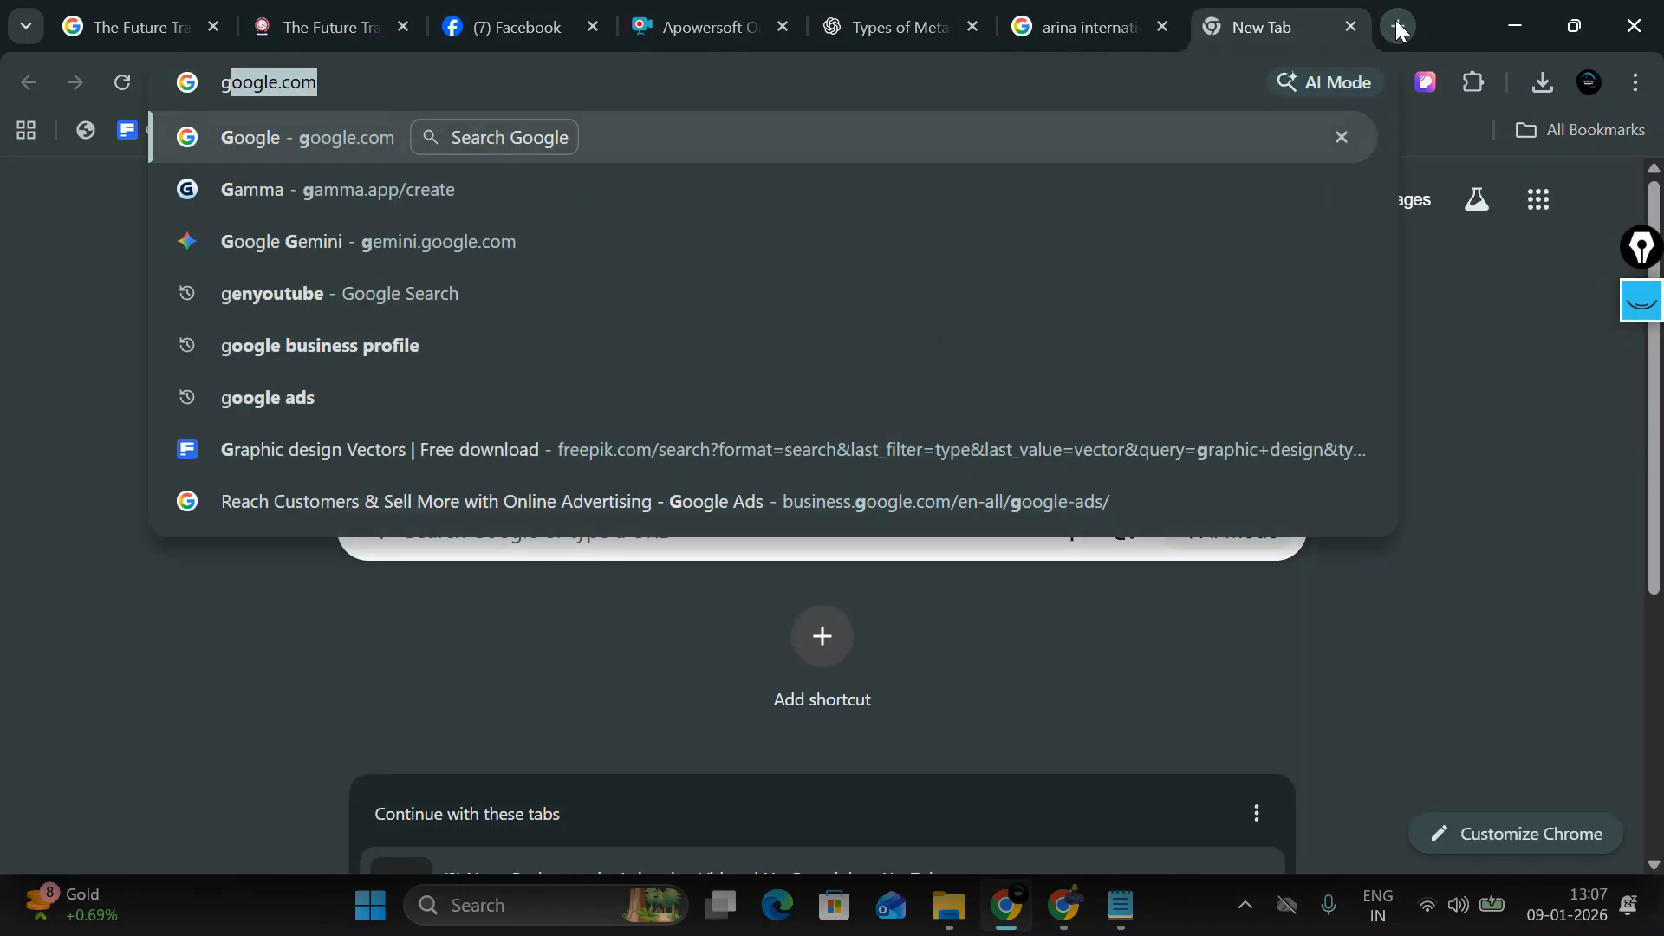
pyautogui.press('Return')
pyautogui.write('Cha')
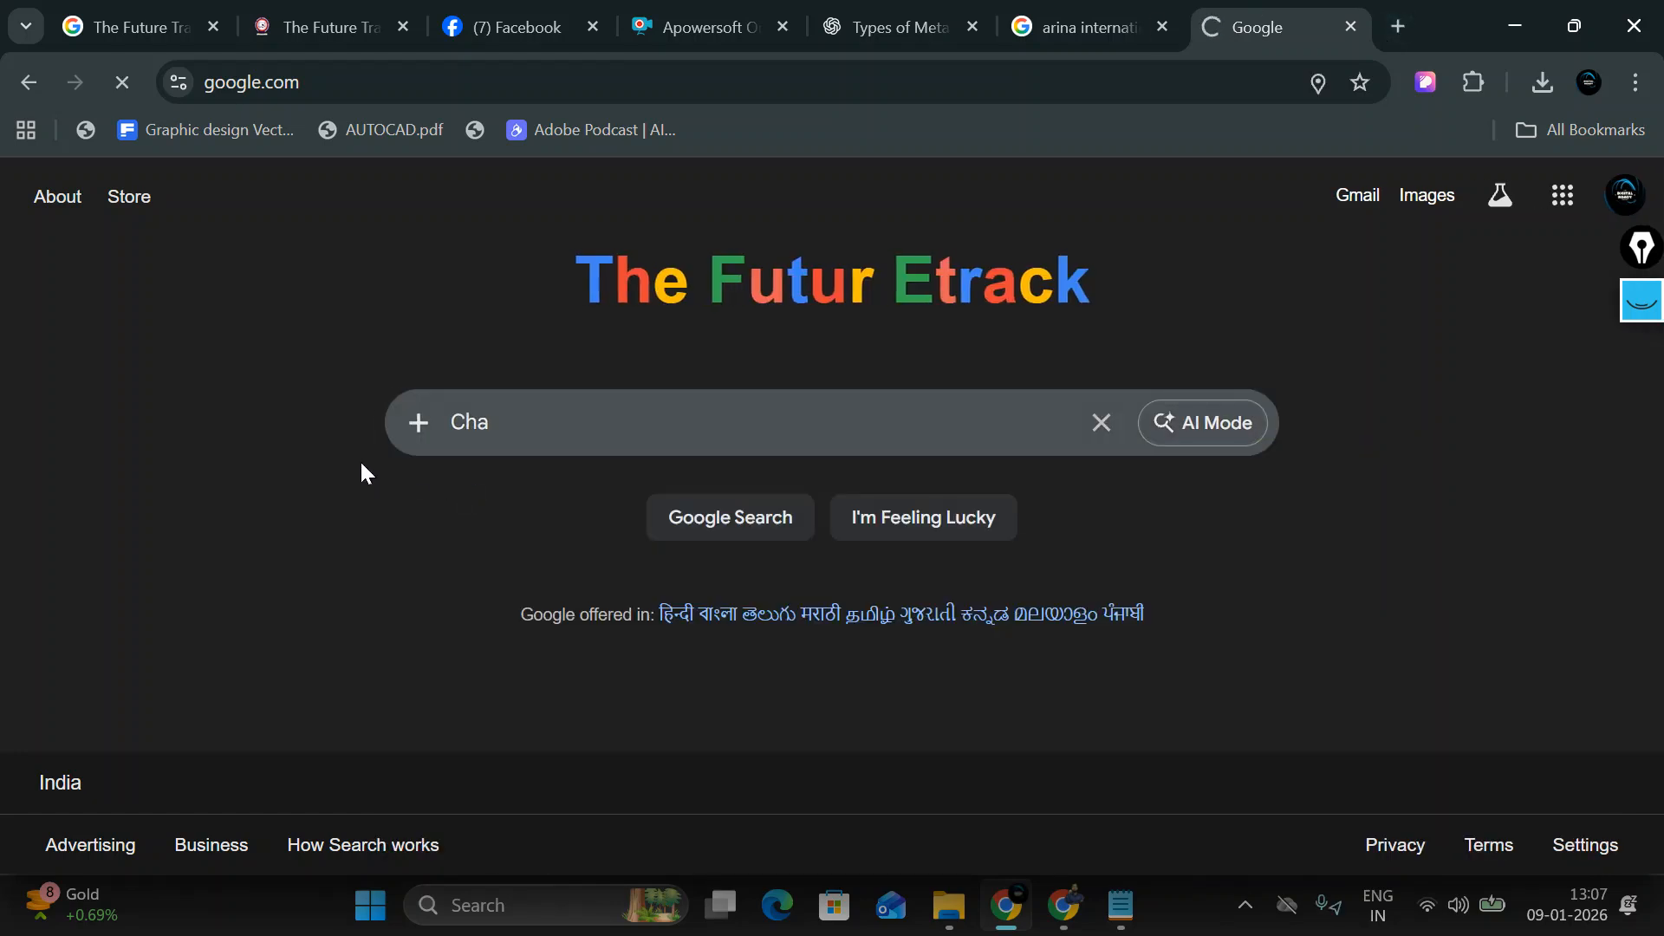
pyautogui.click(153, 475)
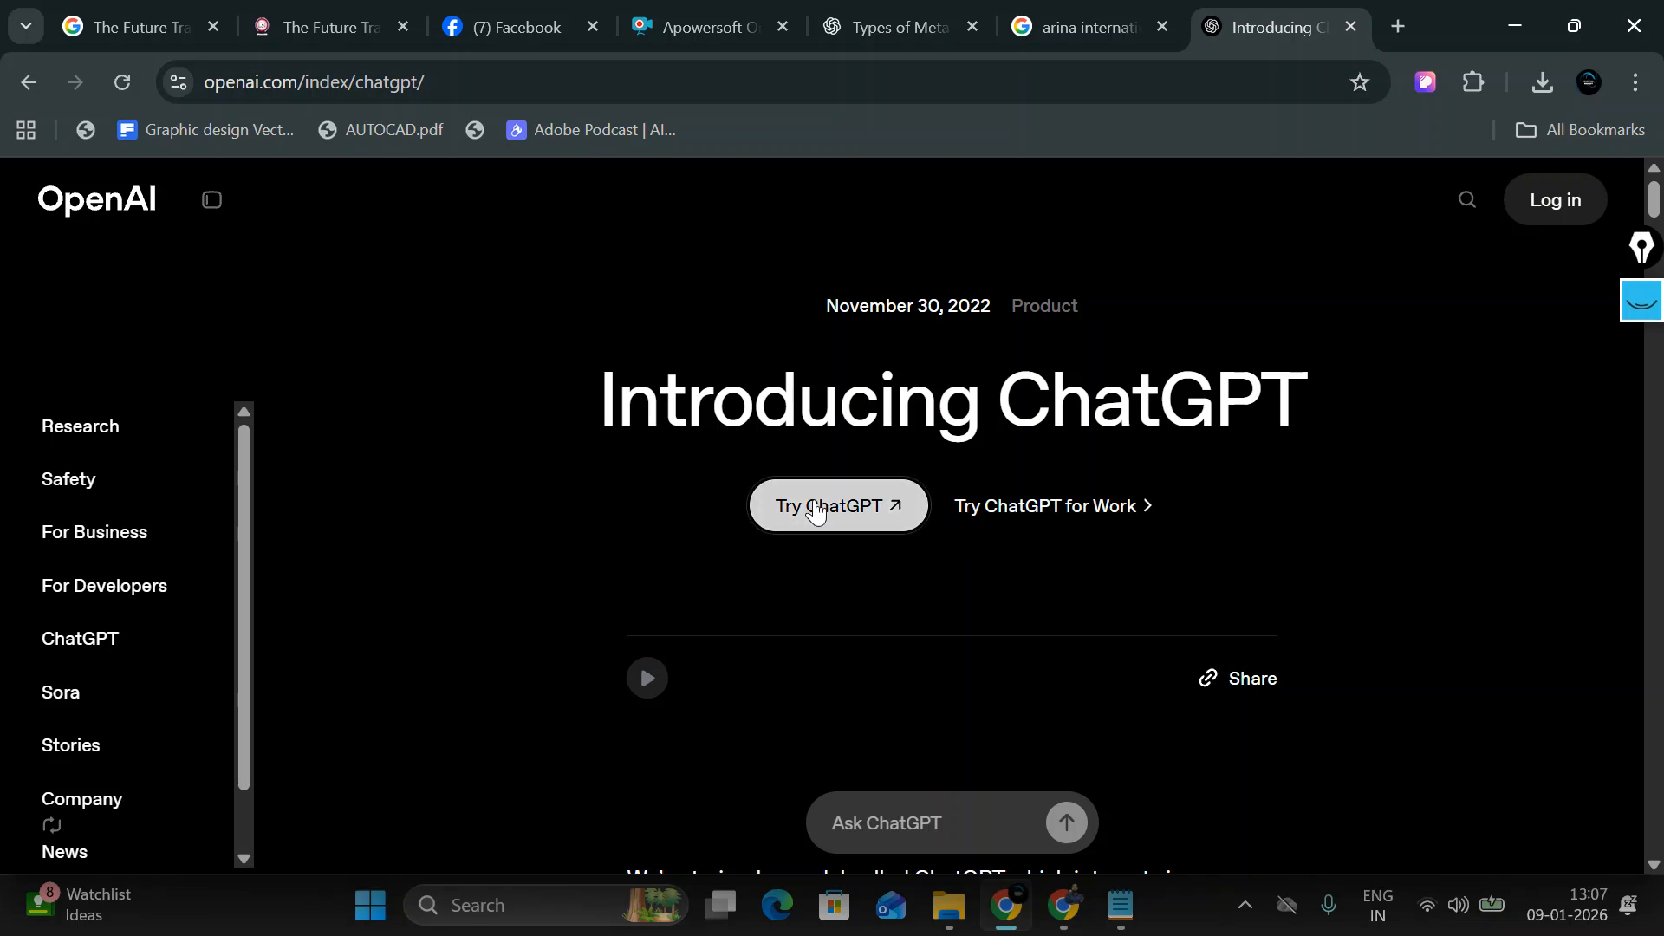
pyautogui.click(819, 507)
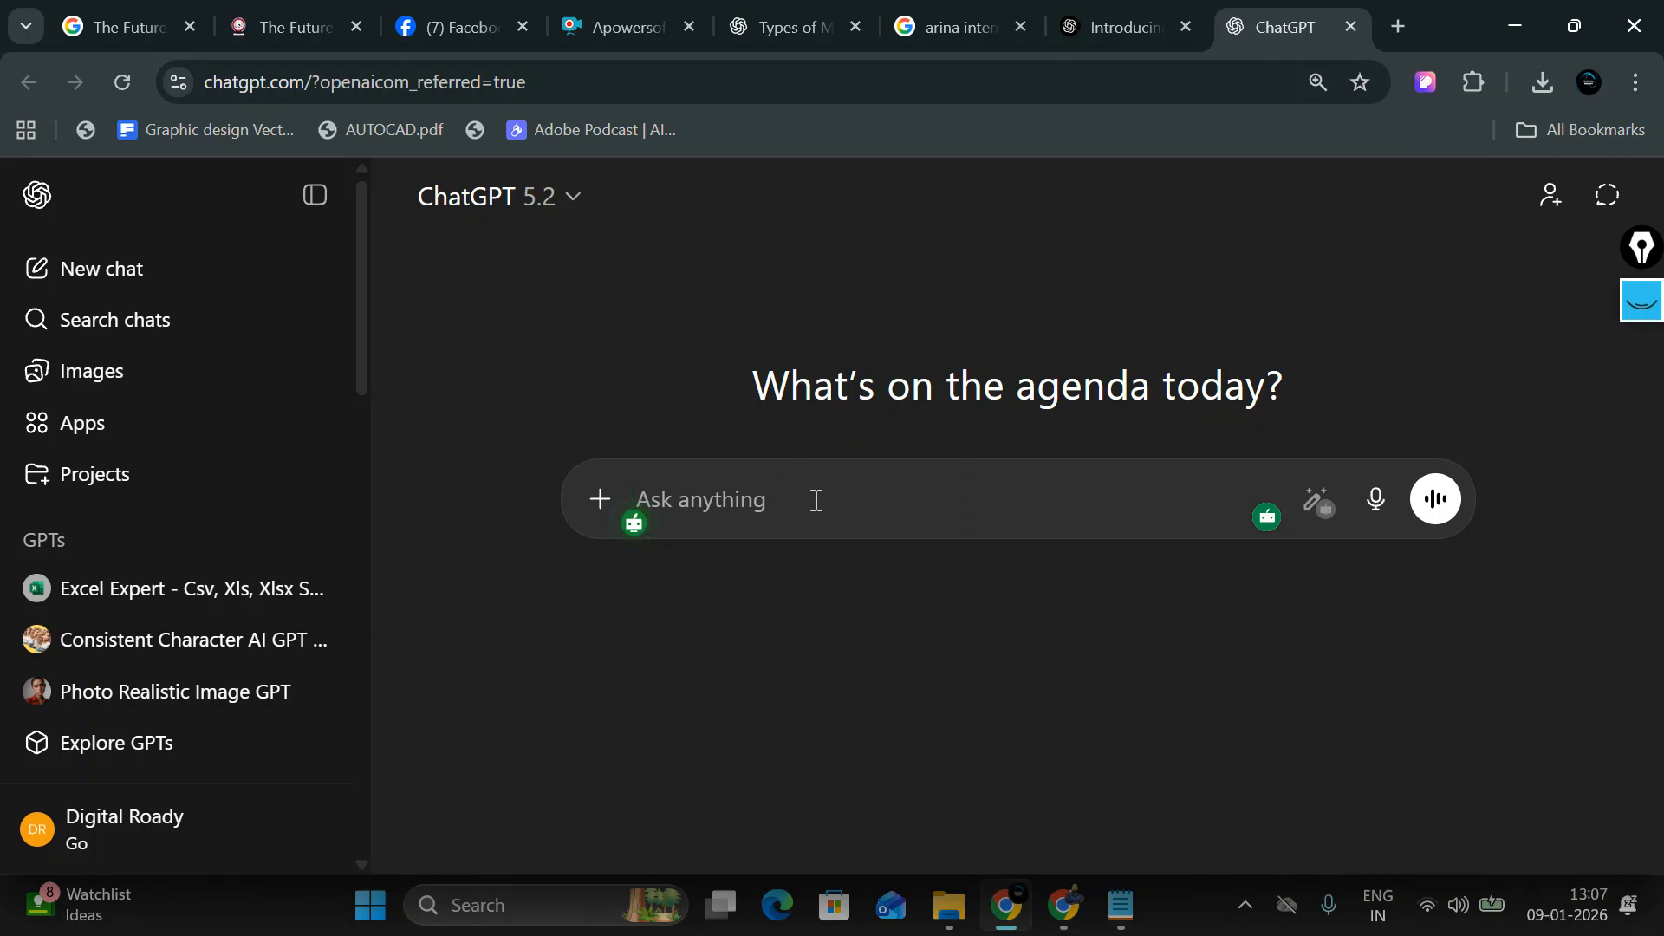
# Step: Ask ChatGPT 'what is conversion api give the notes in our language for meta ads'
pyautogui.write('what is conve')
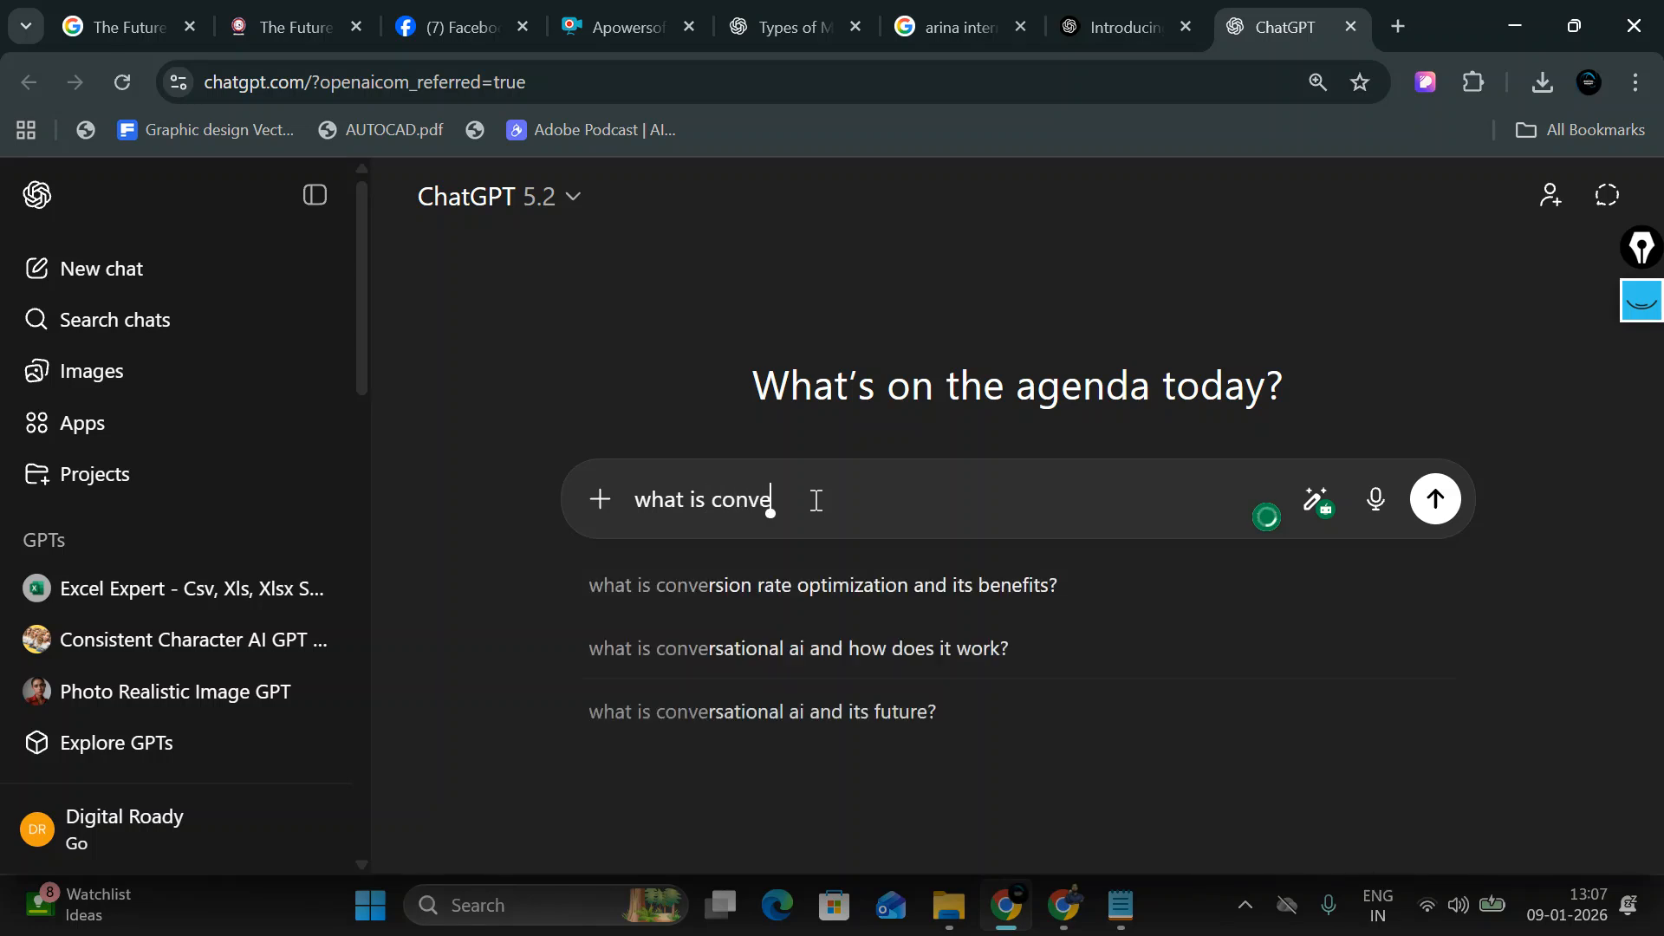
pyautogui.write('rsion api')
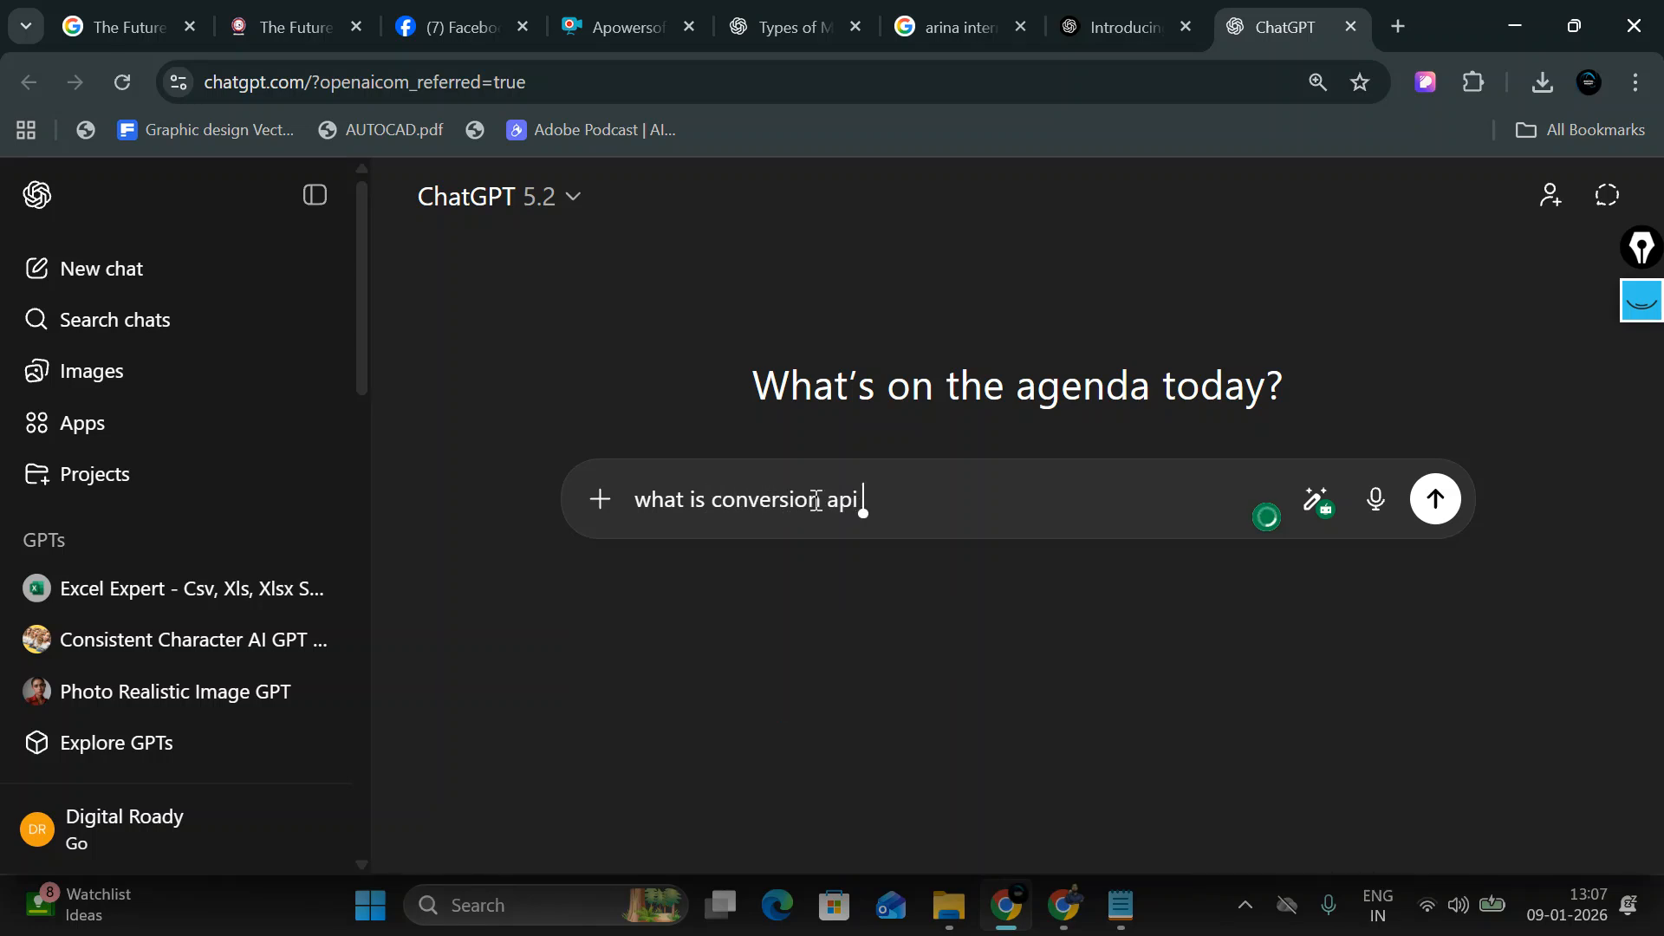
pyautogui.write(' give the hindi noites')
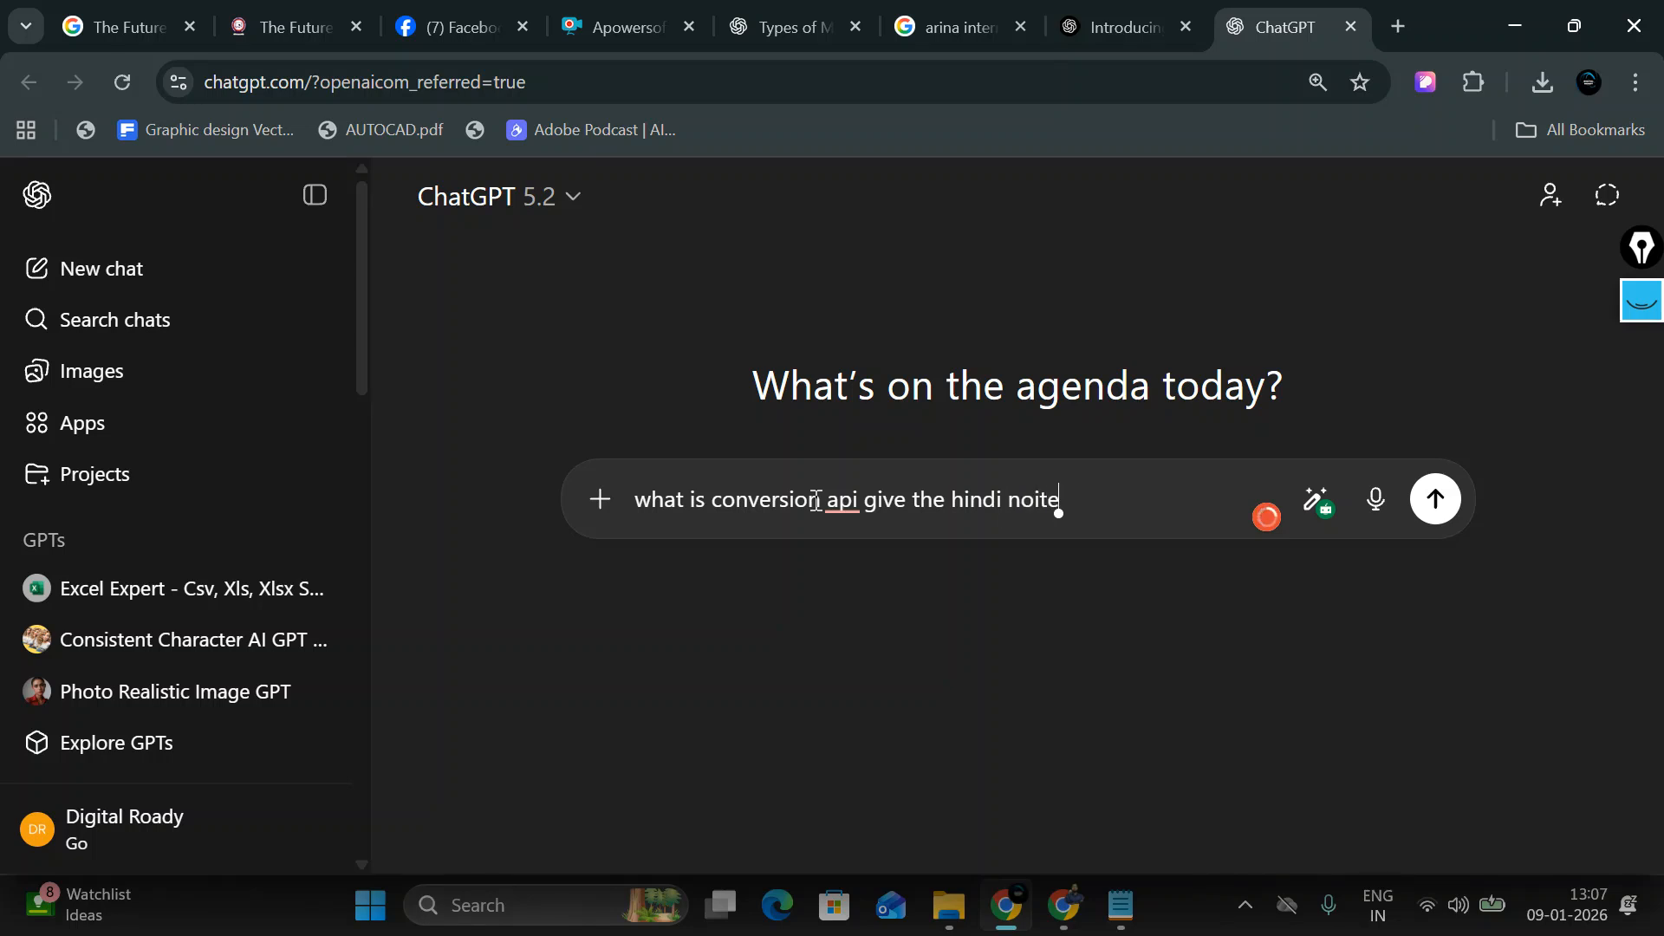
pyautogui.press('BackSpace')
pyautogui.press('BackSpace')
pyautogui.press('BackSpace')
pyautogui.press('BackSpace')
pyautogui.press('BackSpace')
pyautogui.press('BackSpace')
pyautogui.press('BackSpace')
pyautogui.press('BackSpace')
pyautogui.press('BackSpace')
pyautogui.press('BackSpace')
pyautogui.press('BackSpace')
pyautogui.press('BackSpace')
pyautogui.press('BackSpace')
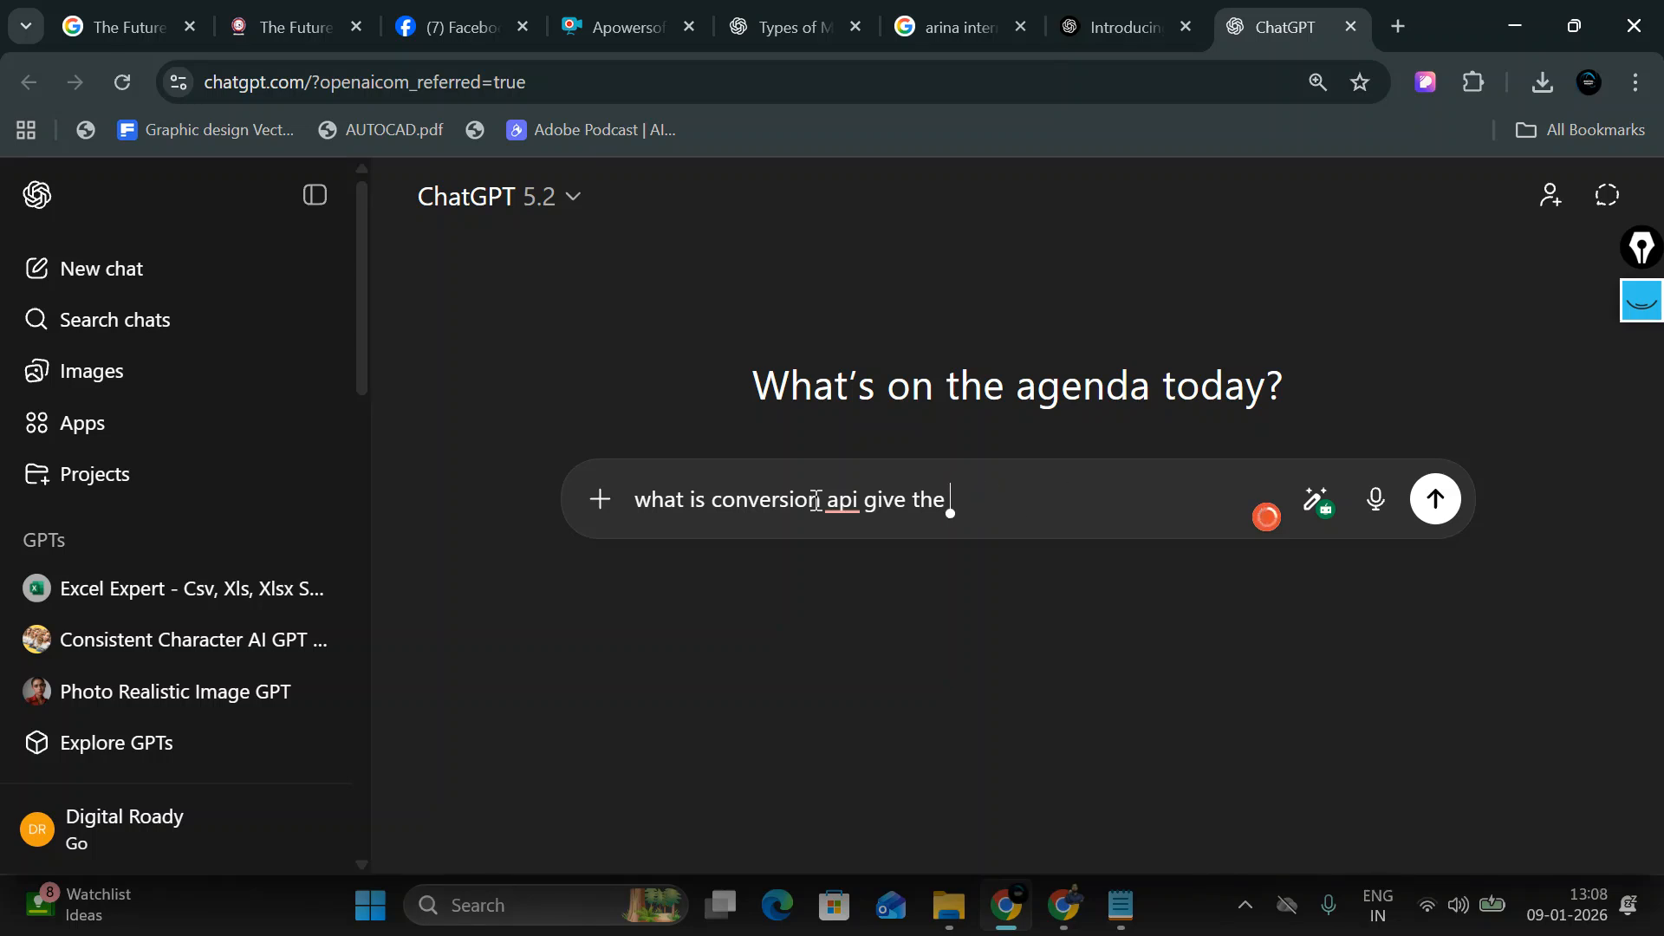
pyautogui.write('notes in ')
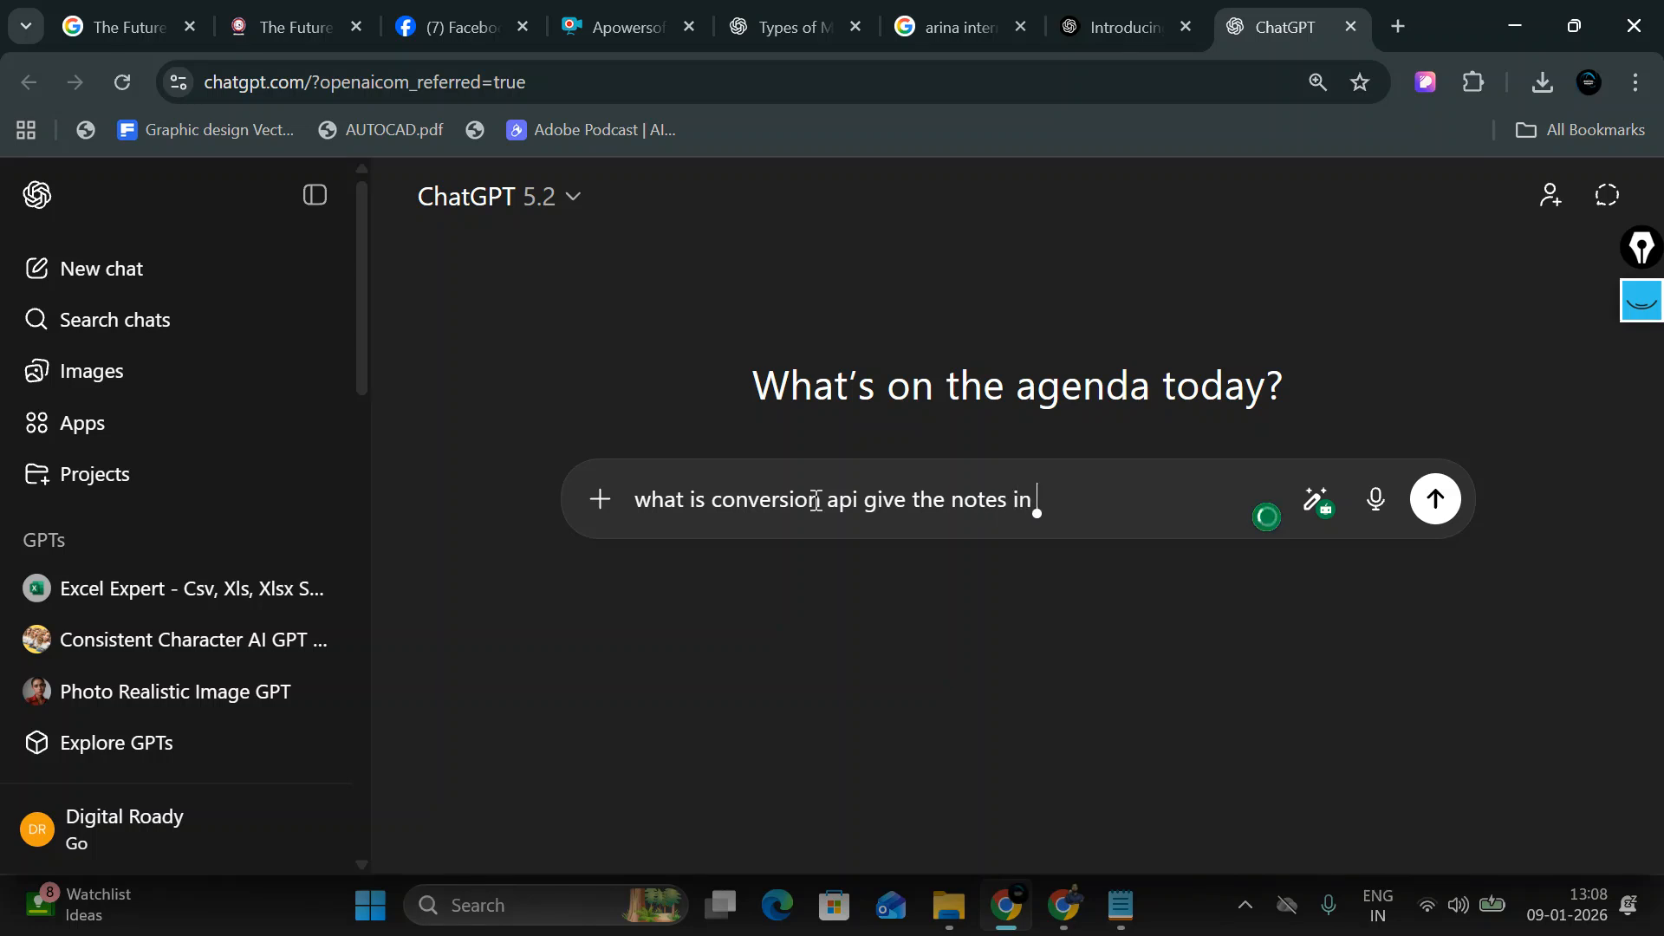
pyautogui.write('our languag')
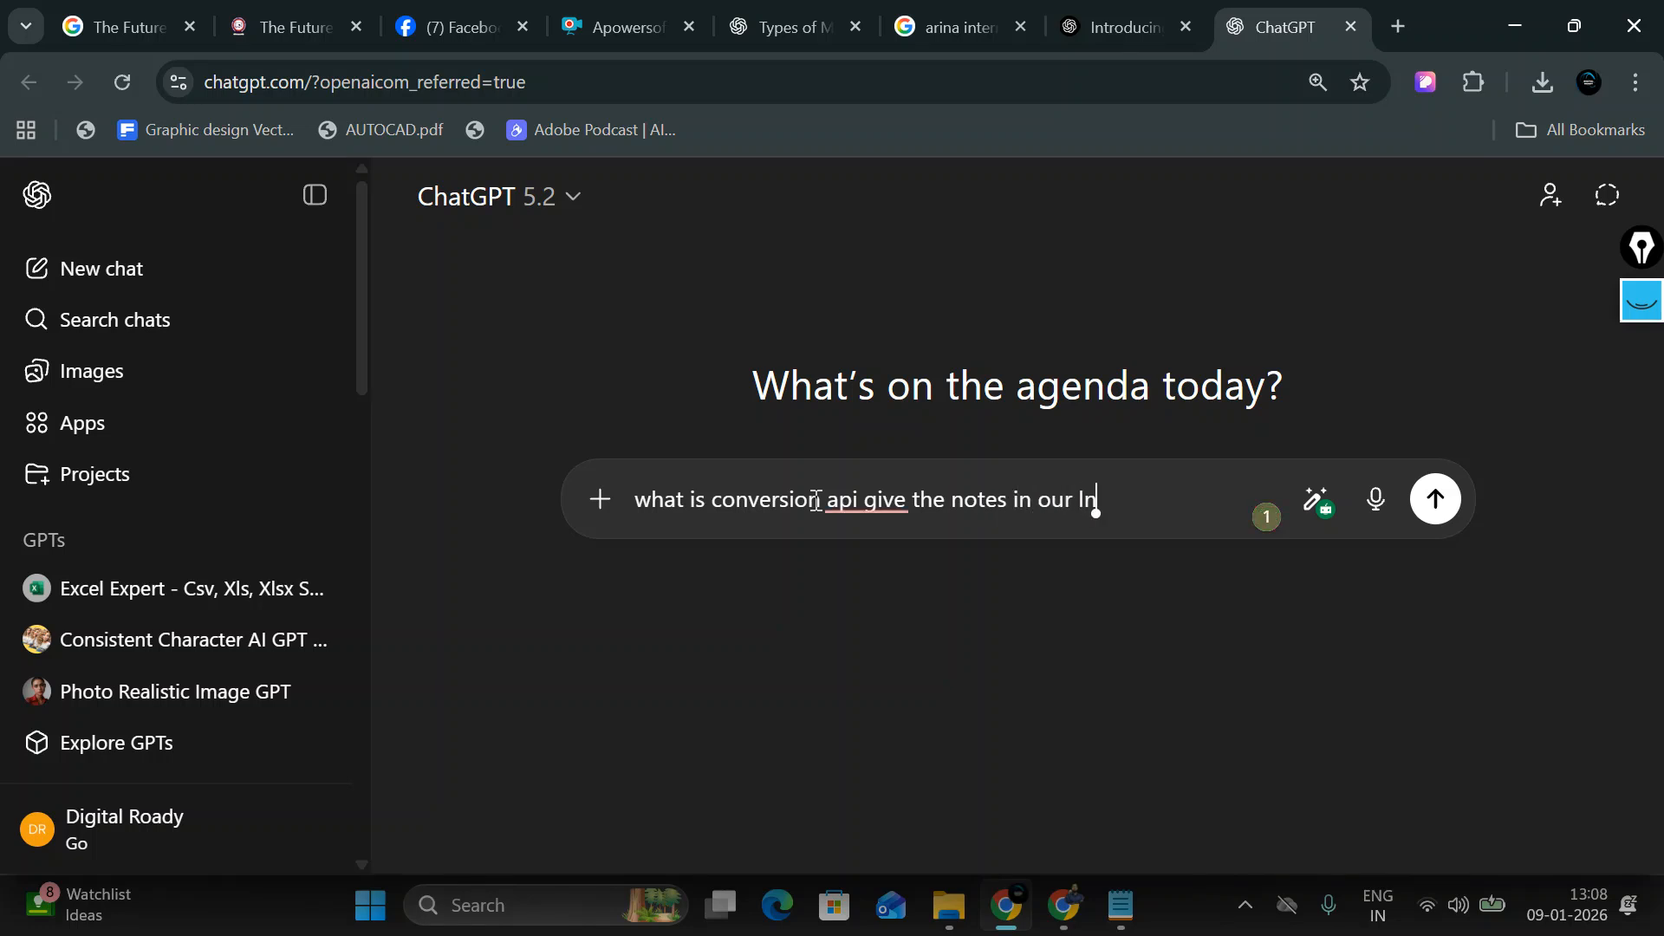
pyautogui.write('e')
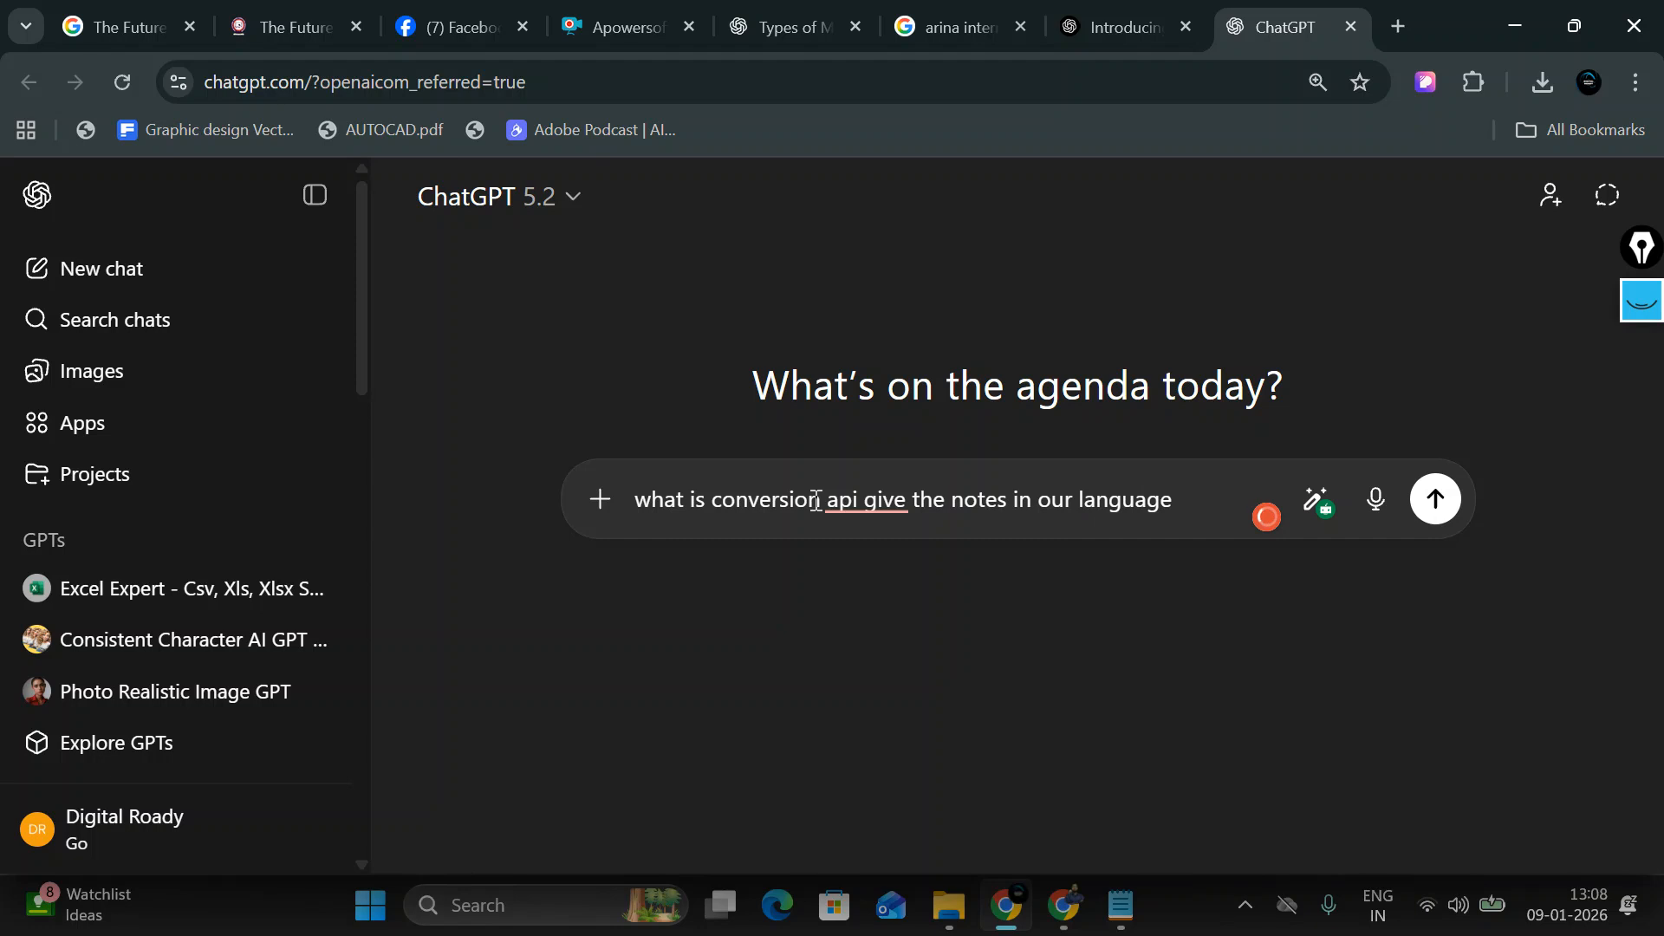
pyautogui.write(' for facebook')
pyautogui.press('BackSpace')
pyautogui.press('BackSpace')
pyautogui.press('BackSpace')
pyautogui.press('BackSpace')
pyautogui.press('BackSpace')
pyautogui.press('BackSpace')
pyautogui.press('BackSpace')
pyautogui.press('BackSpace')
pyautogui.press('BackSpace')
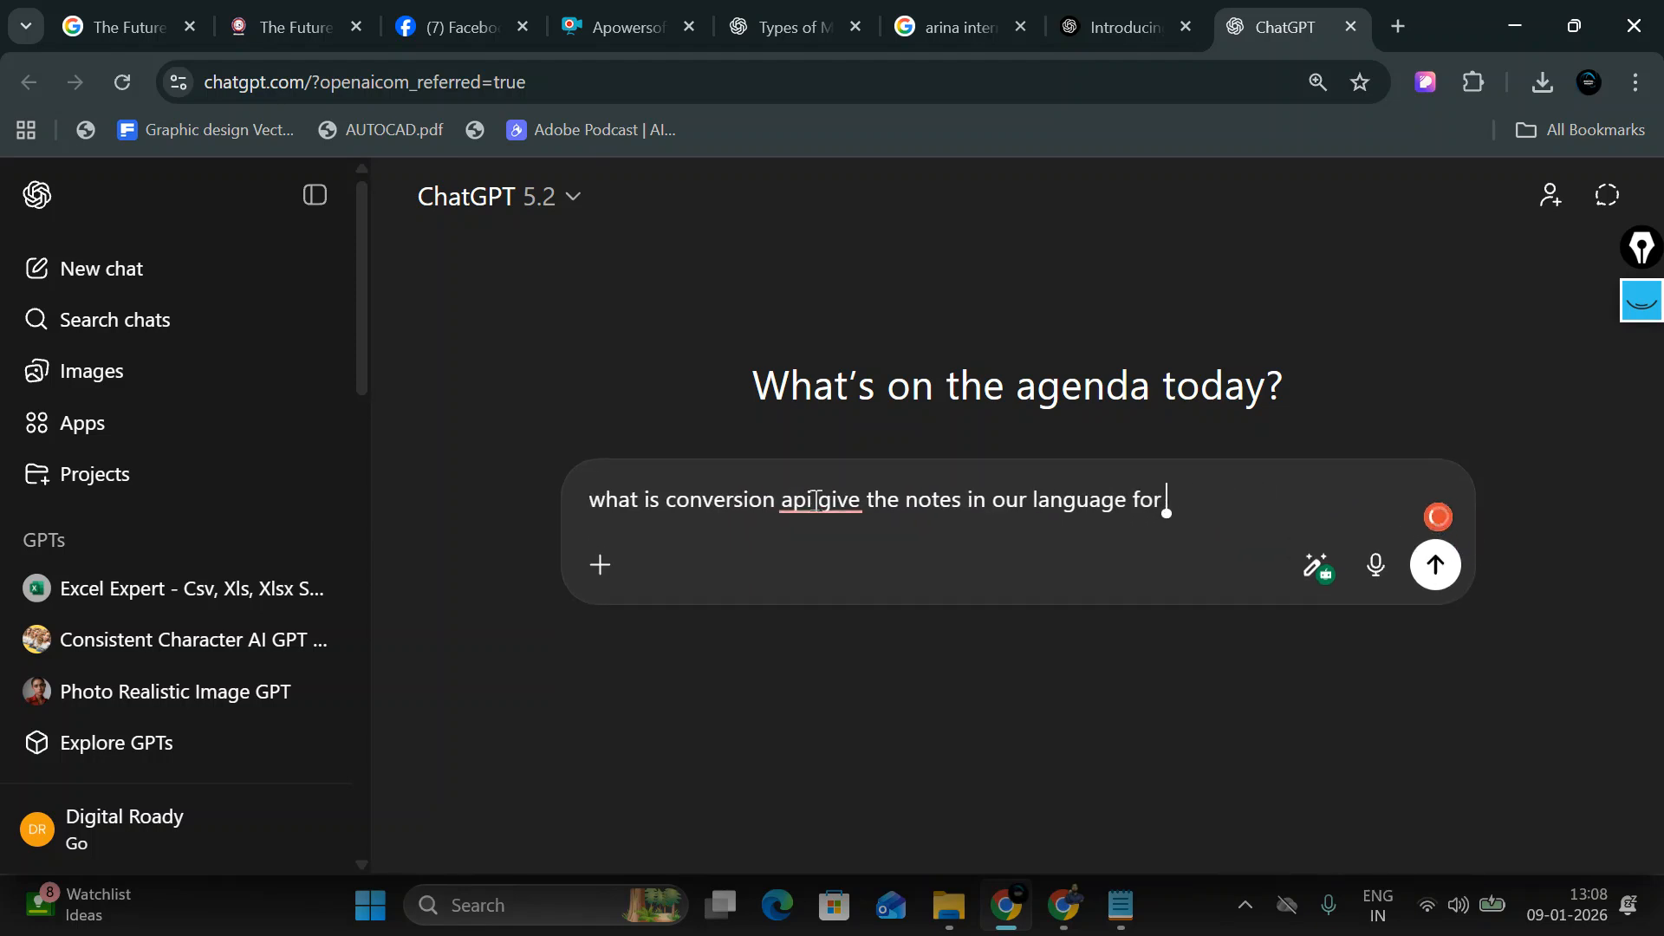
pyautogui.write('meta ads')
pyautogui.press('Return')
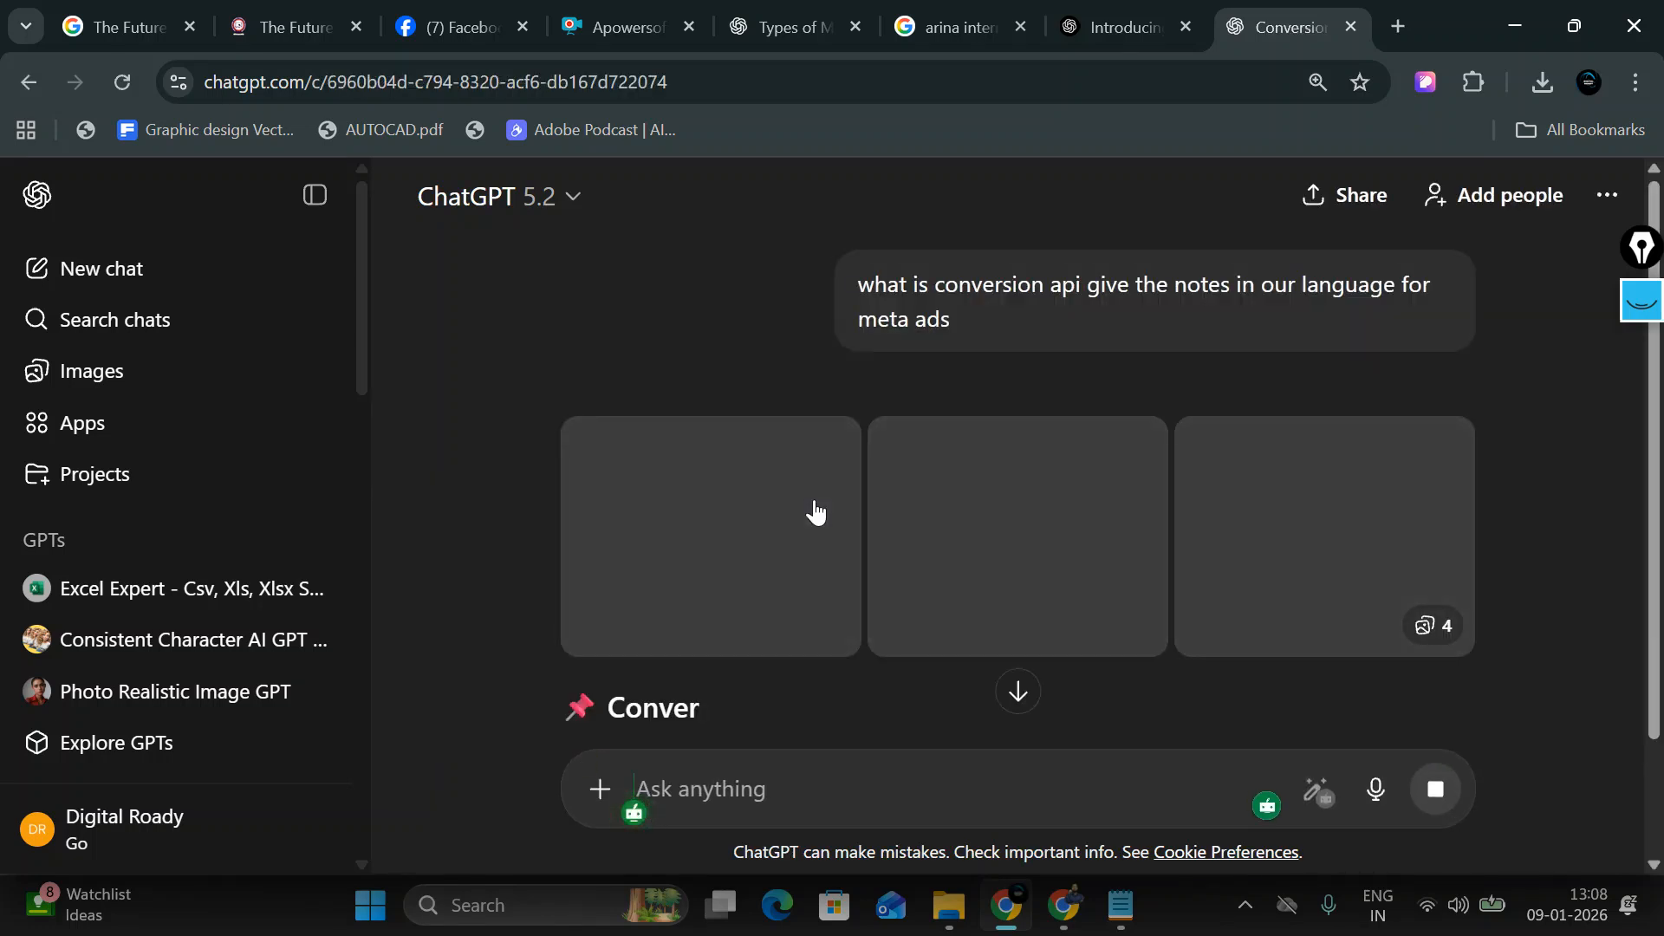
pyautogui.scroll(-4, 817, 511)
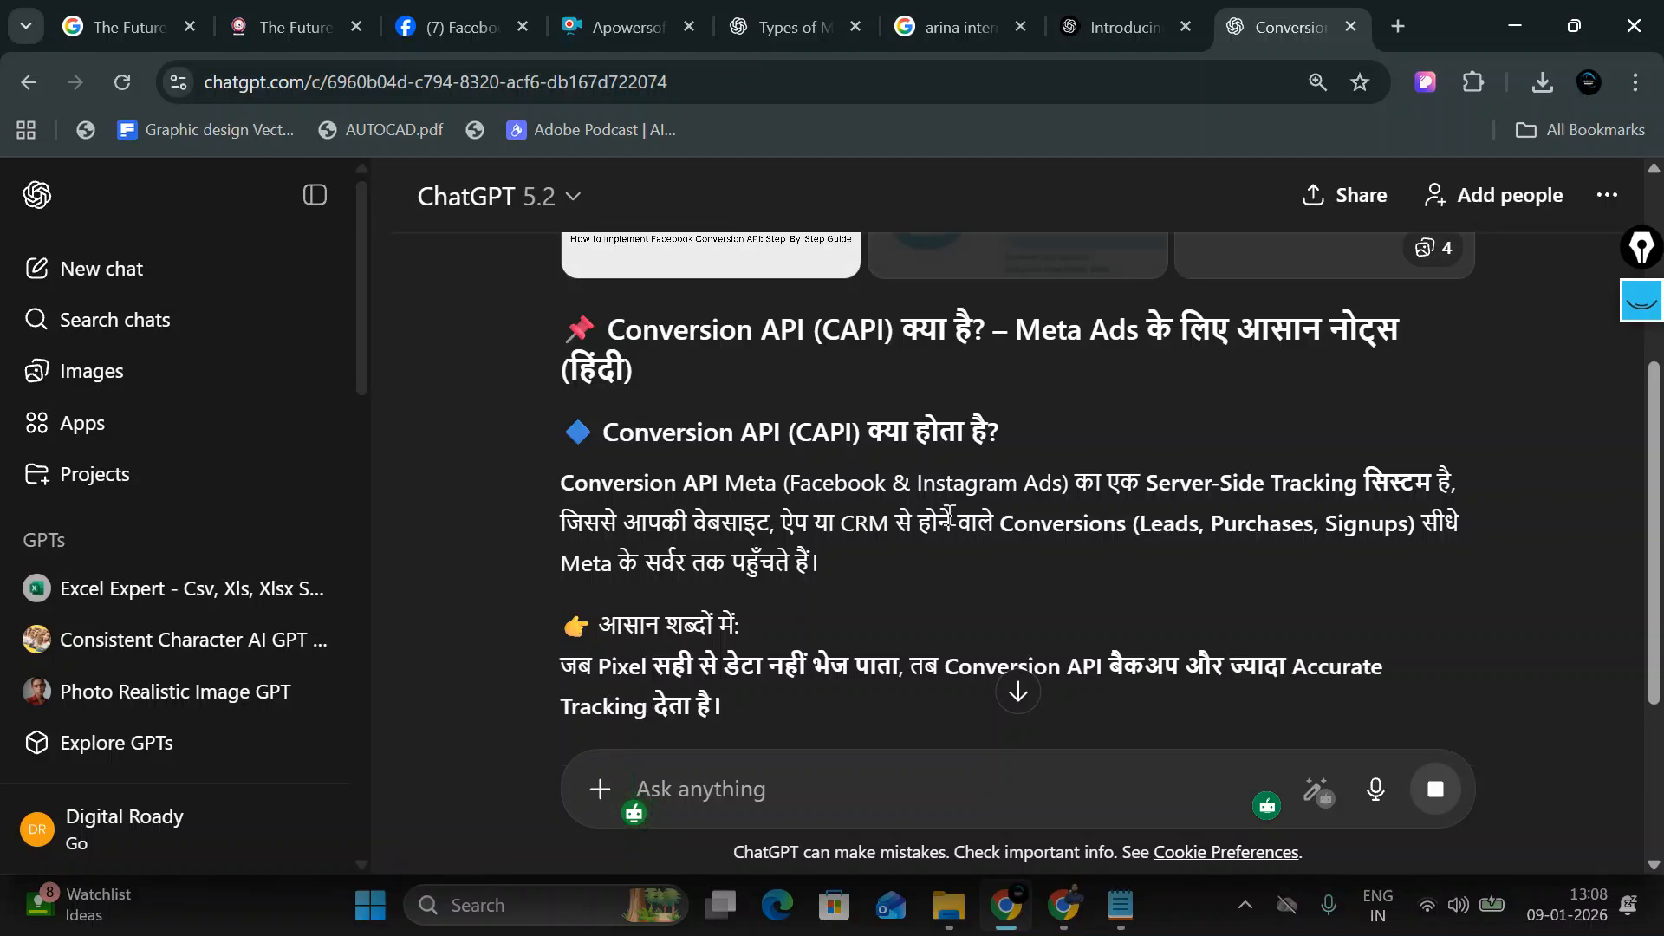
pyautogui.scroll(-3, 948, 517)
pyautogui.scroll(-11, 948, 584)
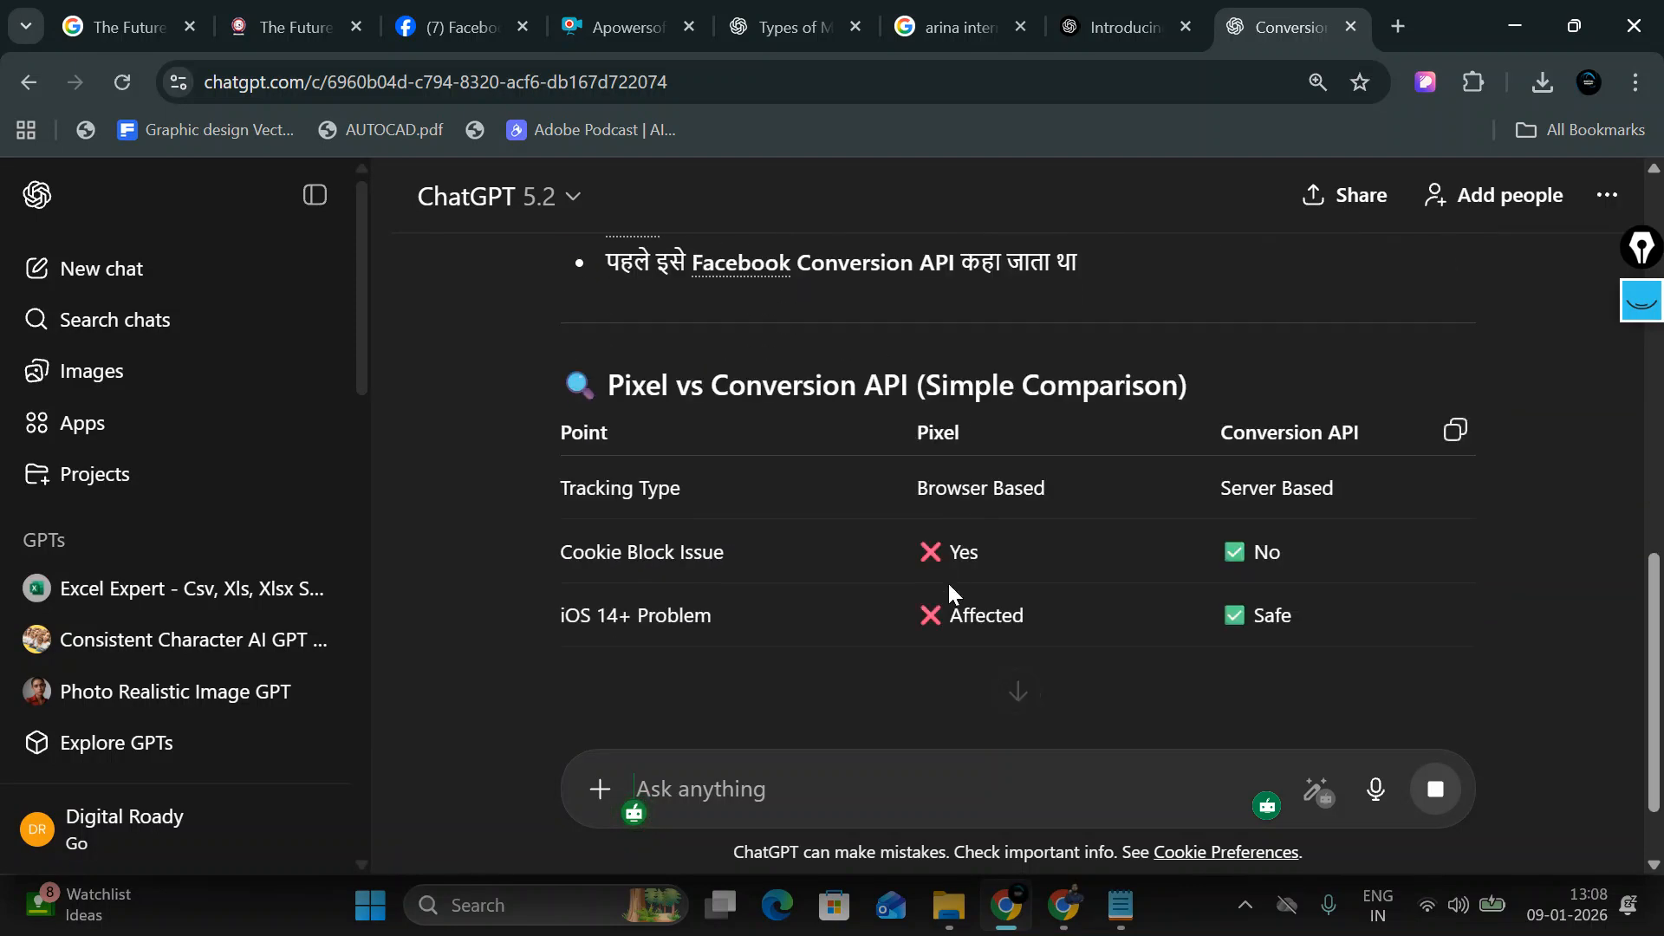
pyautogui.scroll(15, 949, 594)
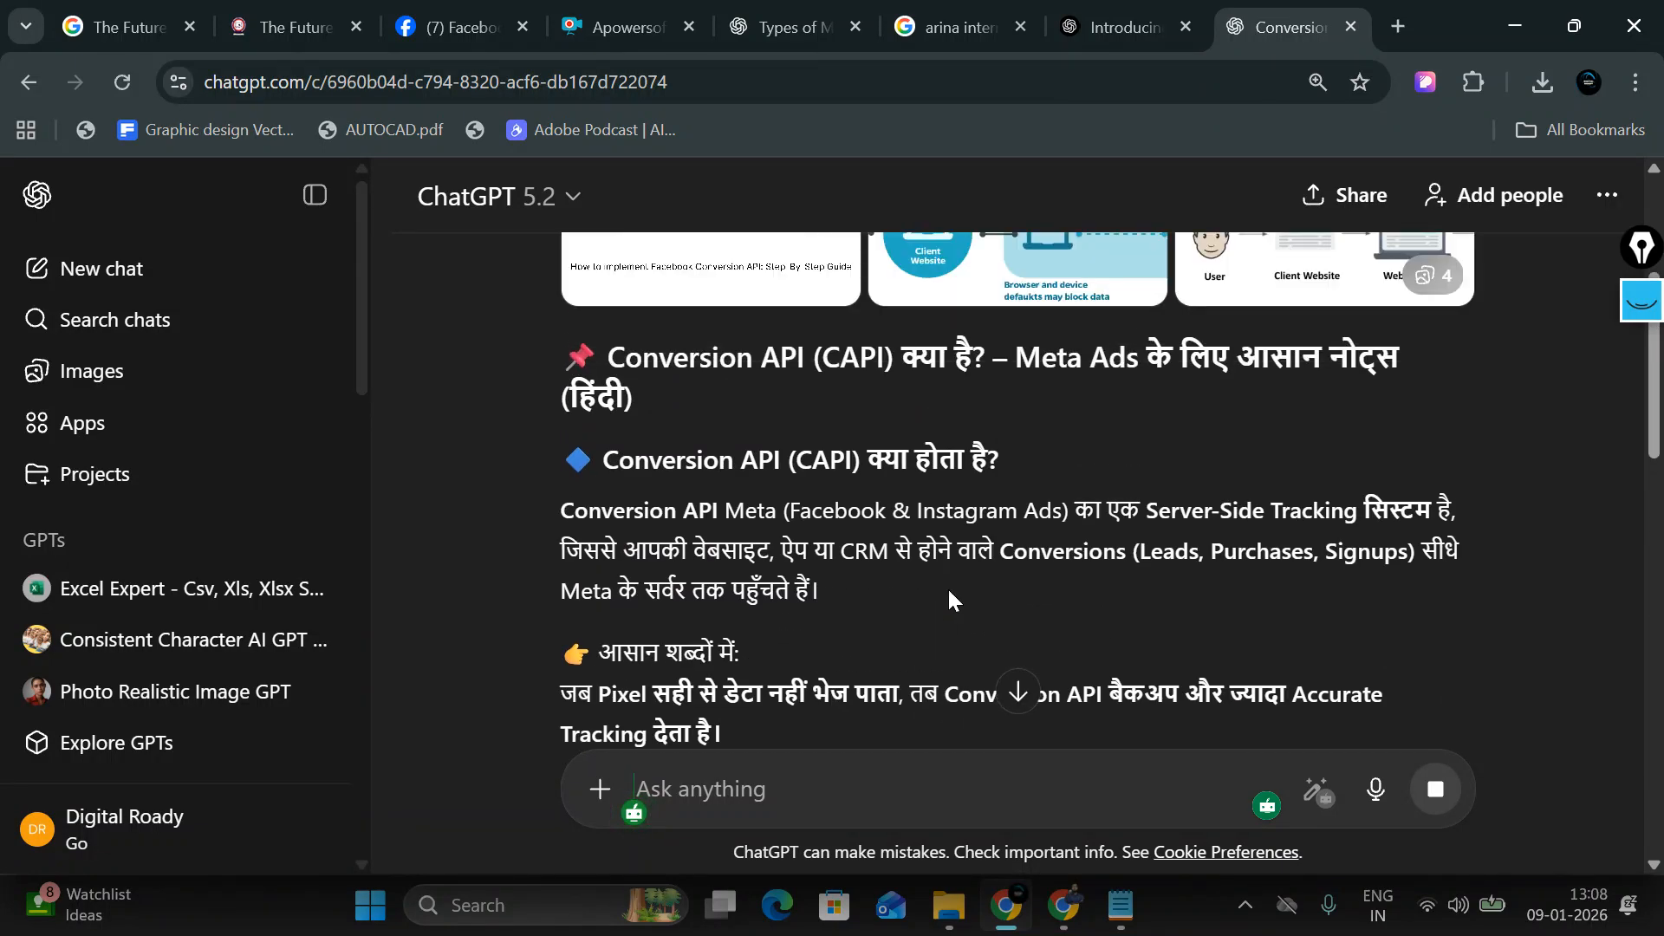
pyautogui.scroll(-2, 949, 595)
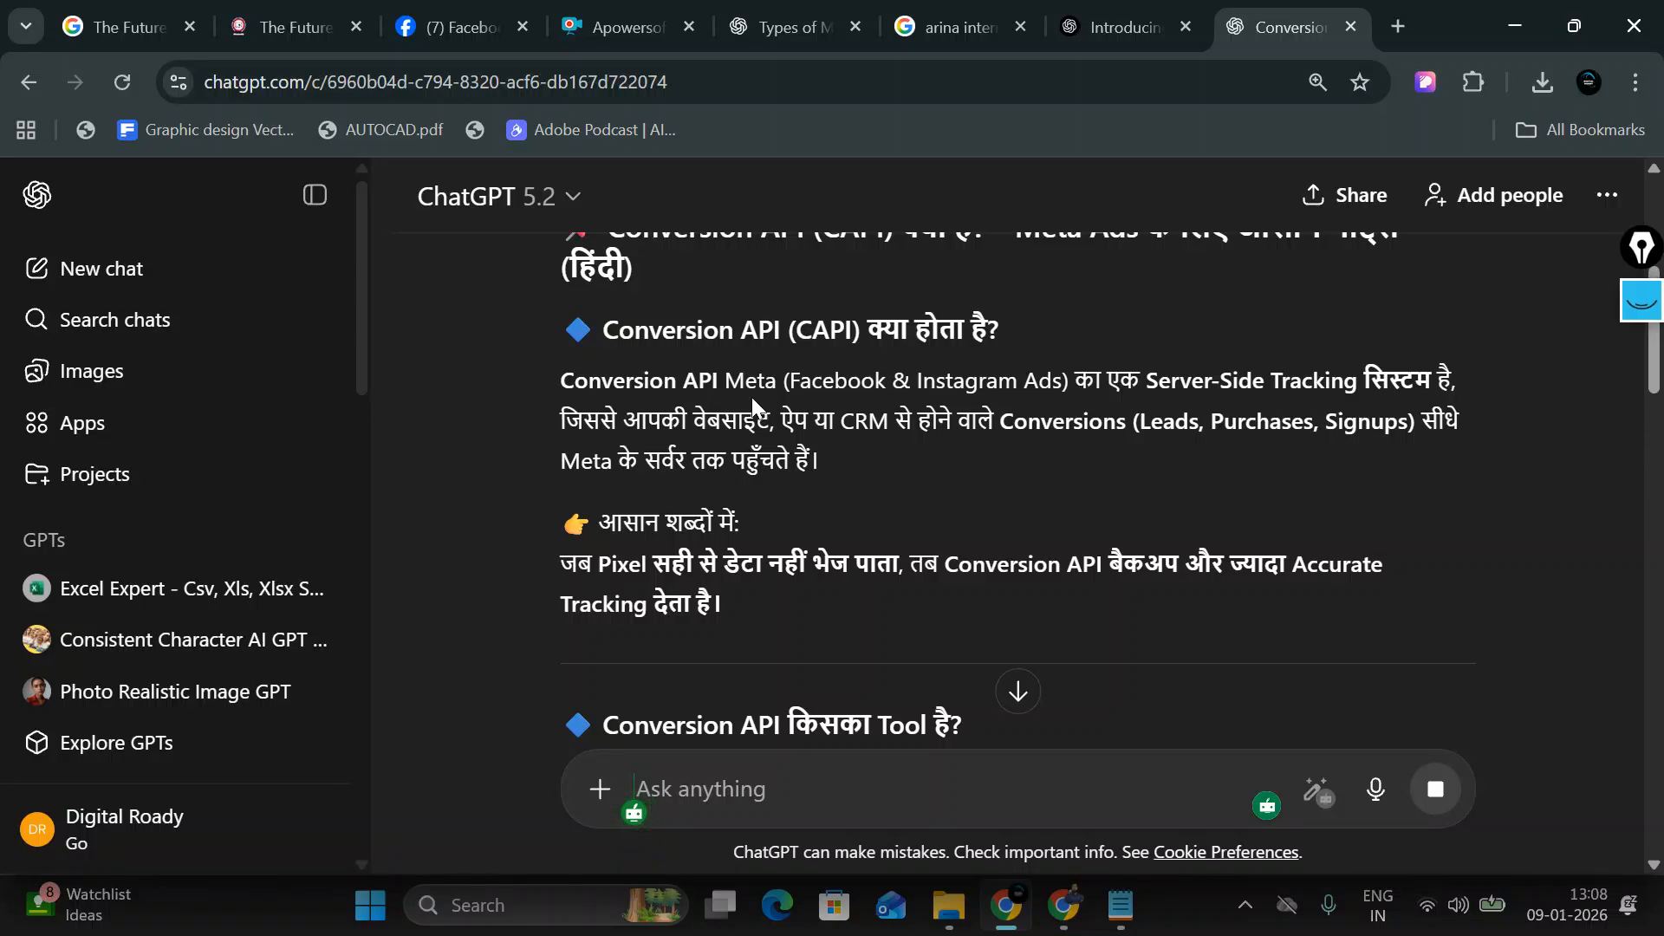
pyautogui.moveTo(563, 385); pyautogui.dragTo(1100, 394)
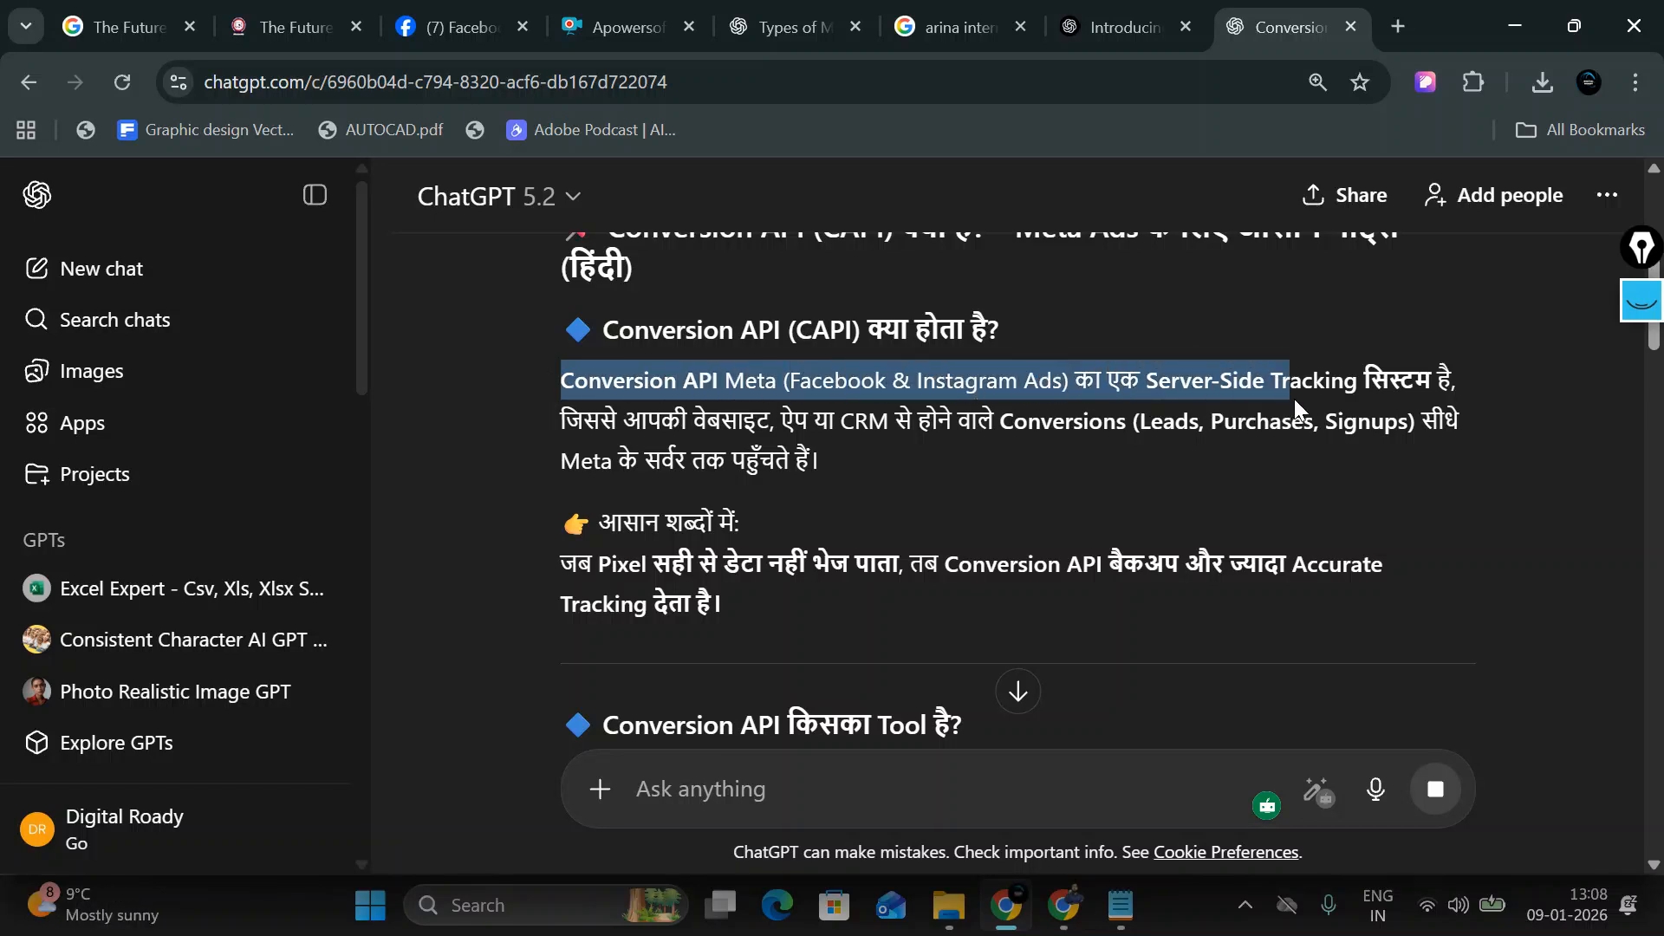
pyautogui.moveTo(1294, 400); pyautogui.dragTo(1496, 396)
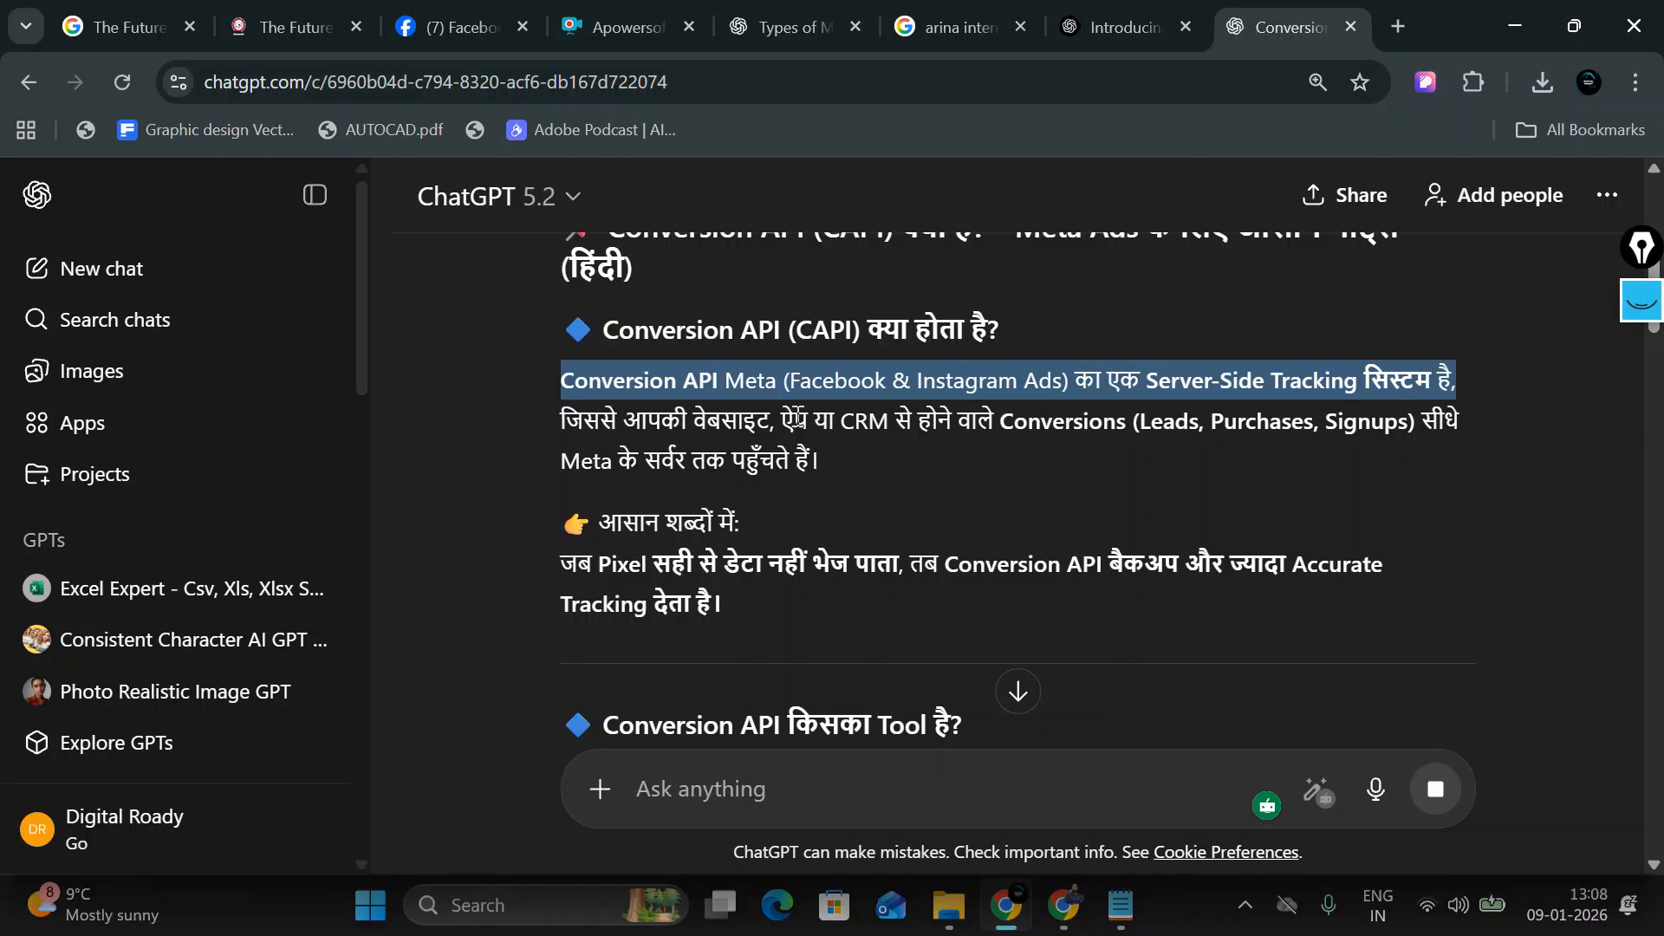
pyautogui.moveTo(557, 384); pyautogui.dragTo(1512, 400)
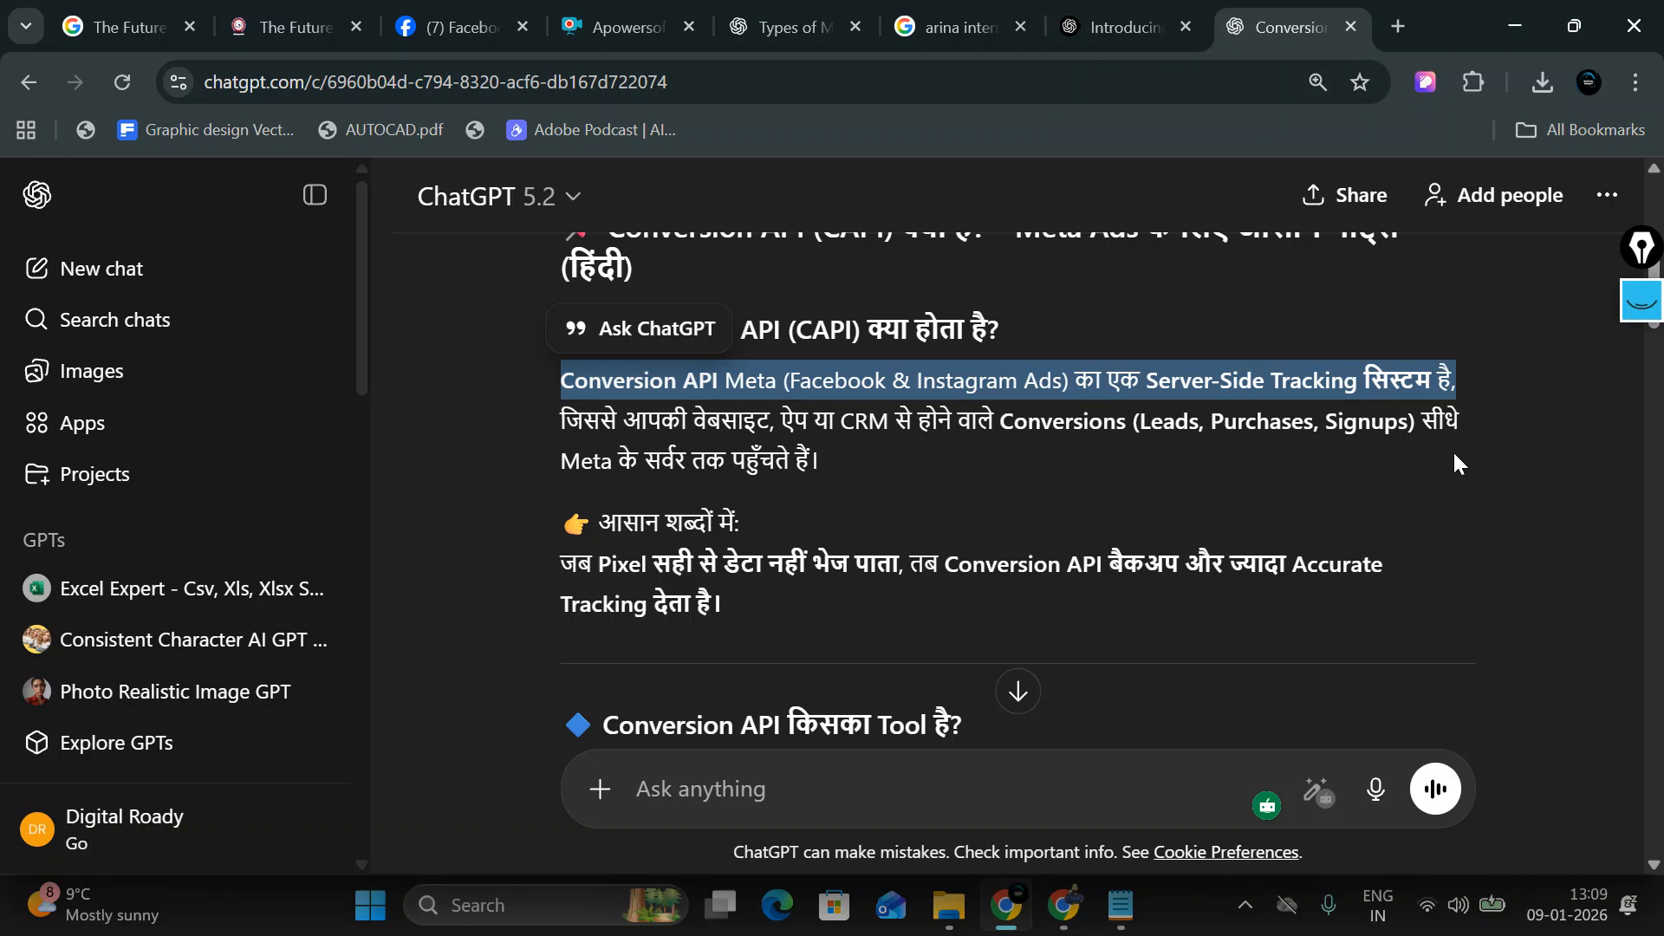
pyautogui.moveTo(544, 462); pyautogui.dragTo(821, 469)
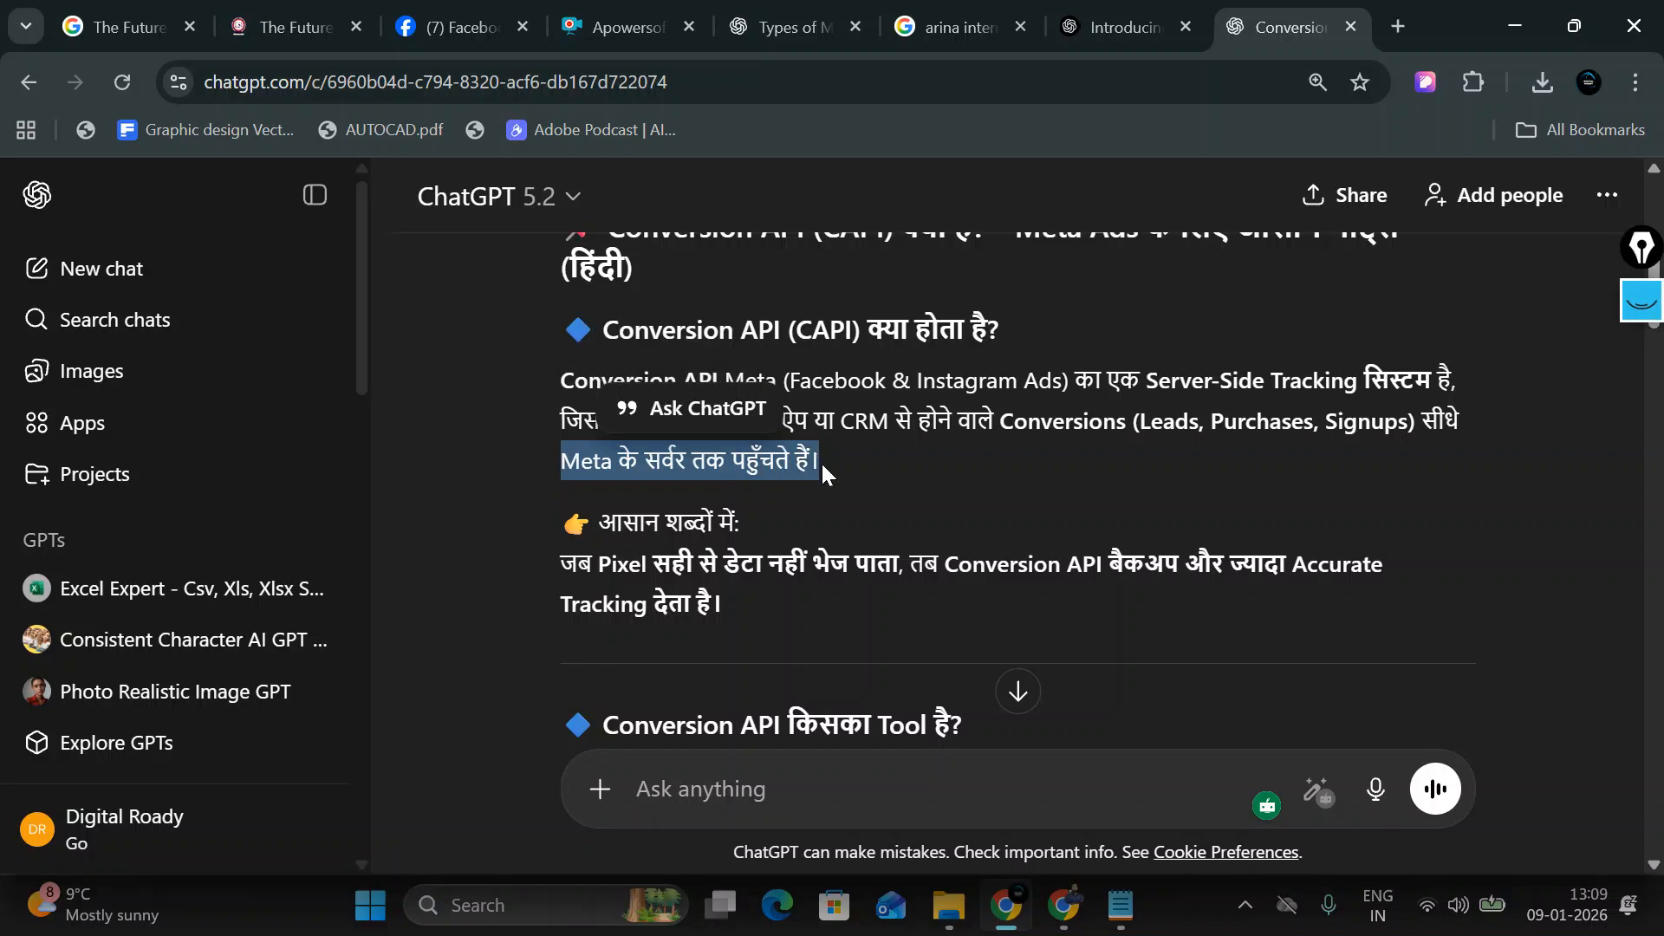
pyautogui.scroll(-1, 796, 512)
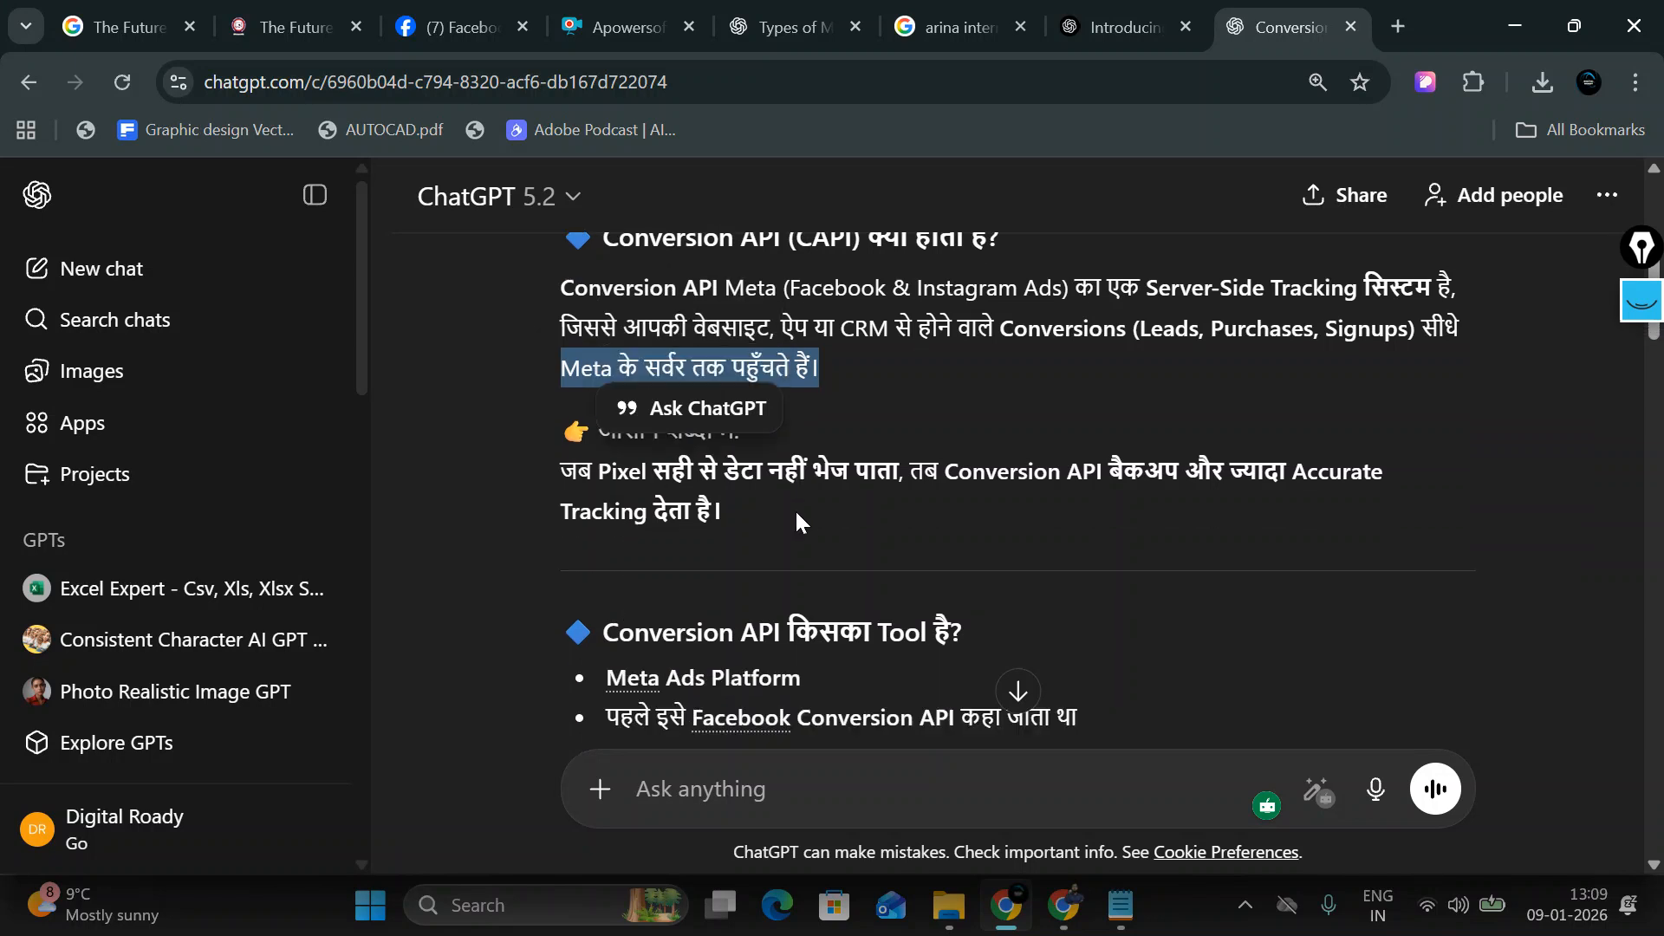
pyautogui.scroll(1, 780, 551)
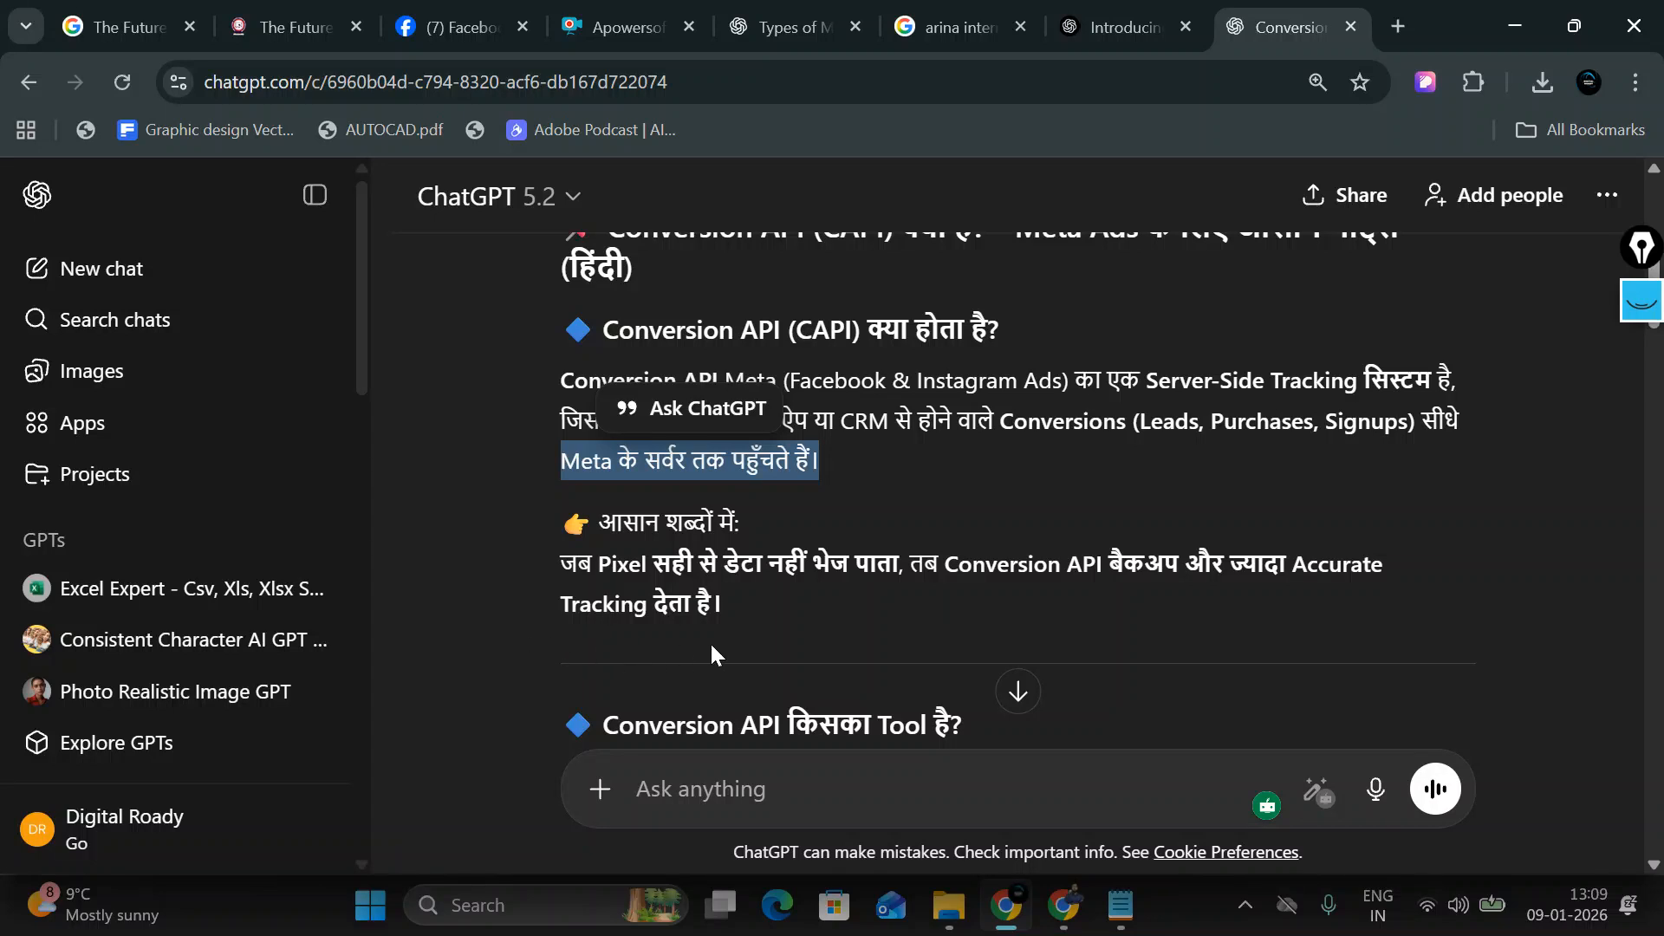
pyautogui.scroll(-3, 710, 642)
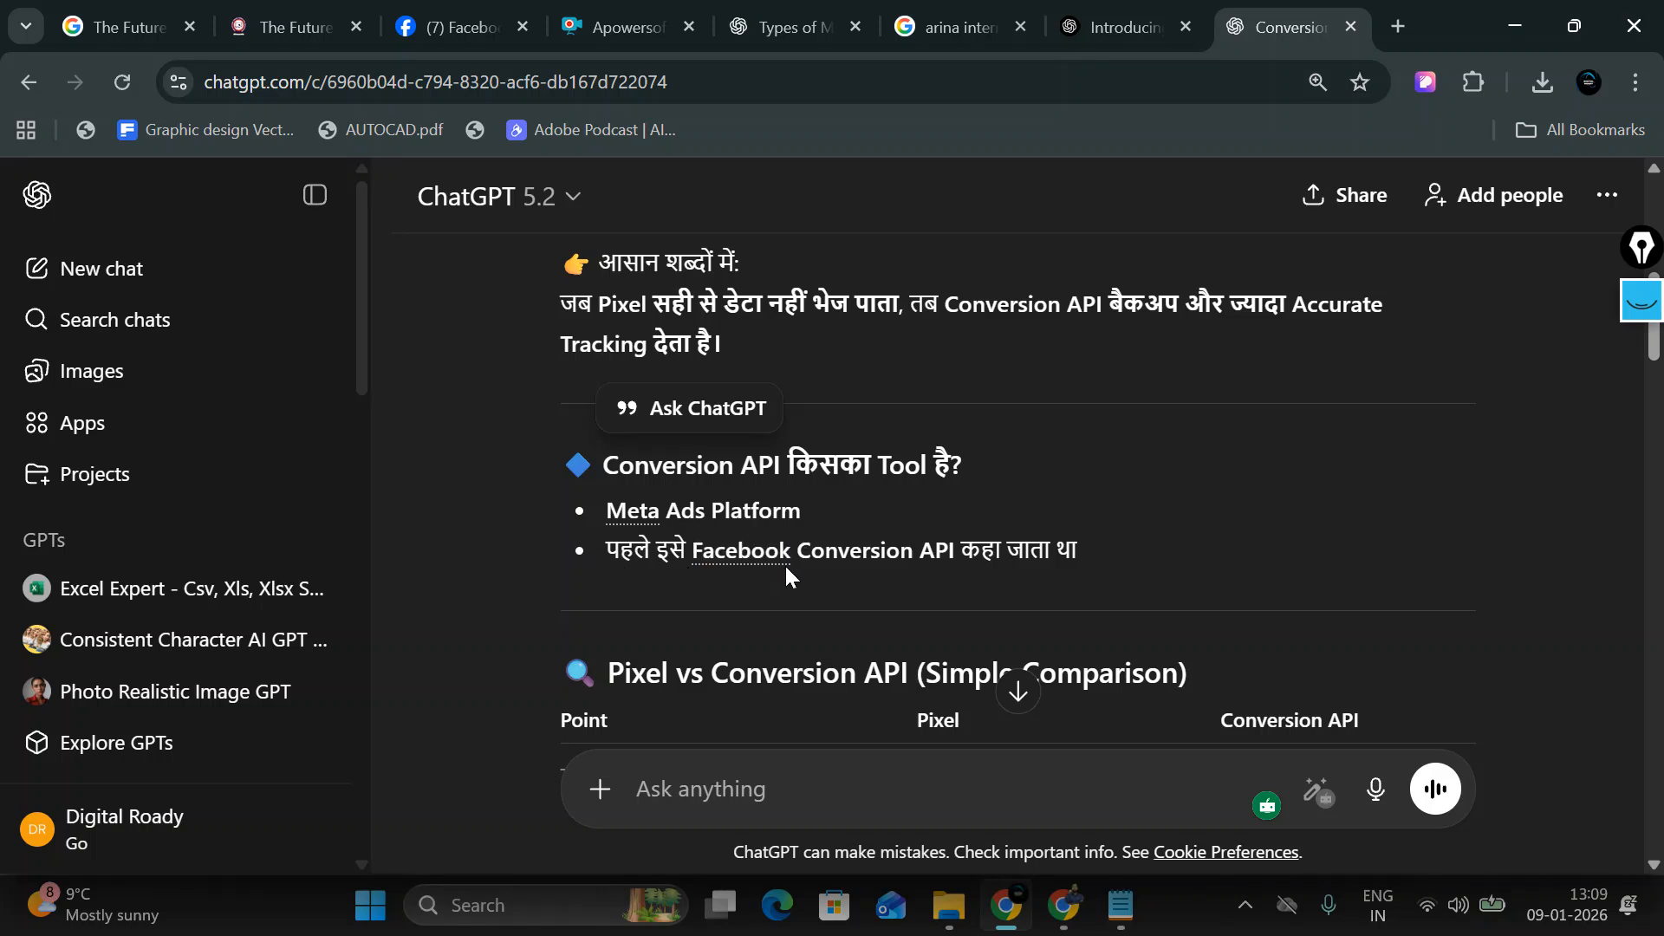
pyautogui.scroll(-3, 1028, 573)
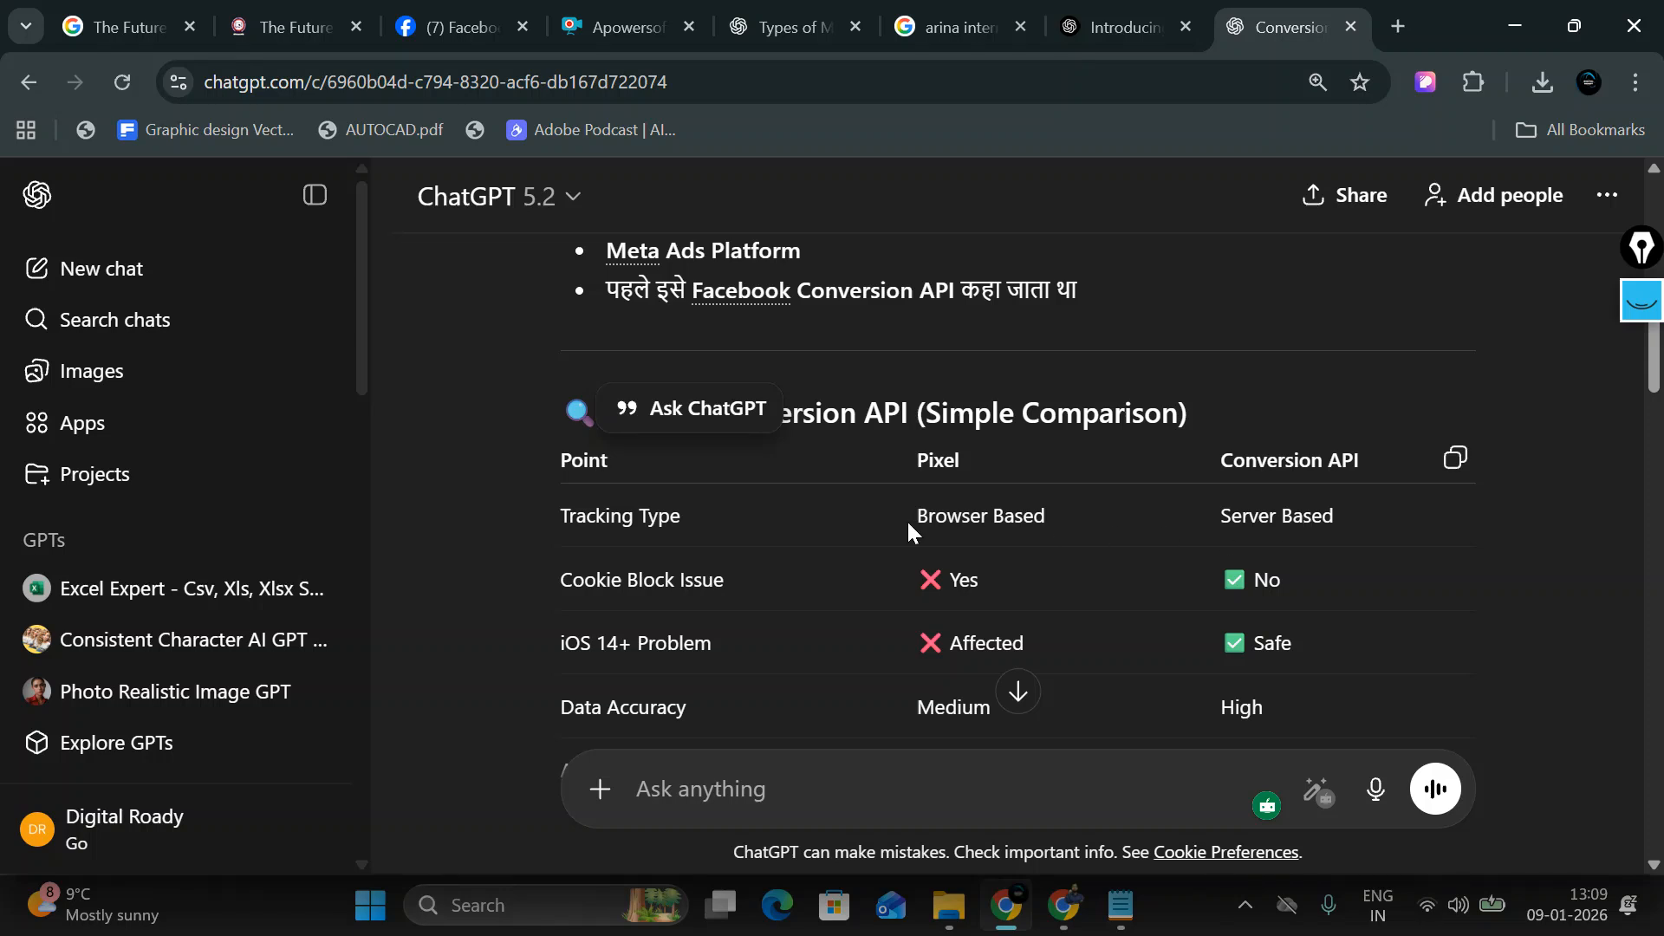
pyautogui.moveTo(901, 516); pyautogui.dragTo(1046, 517)
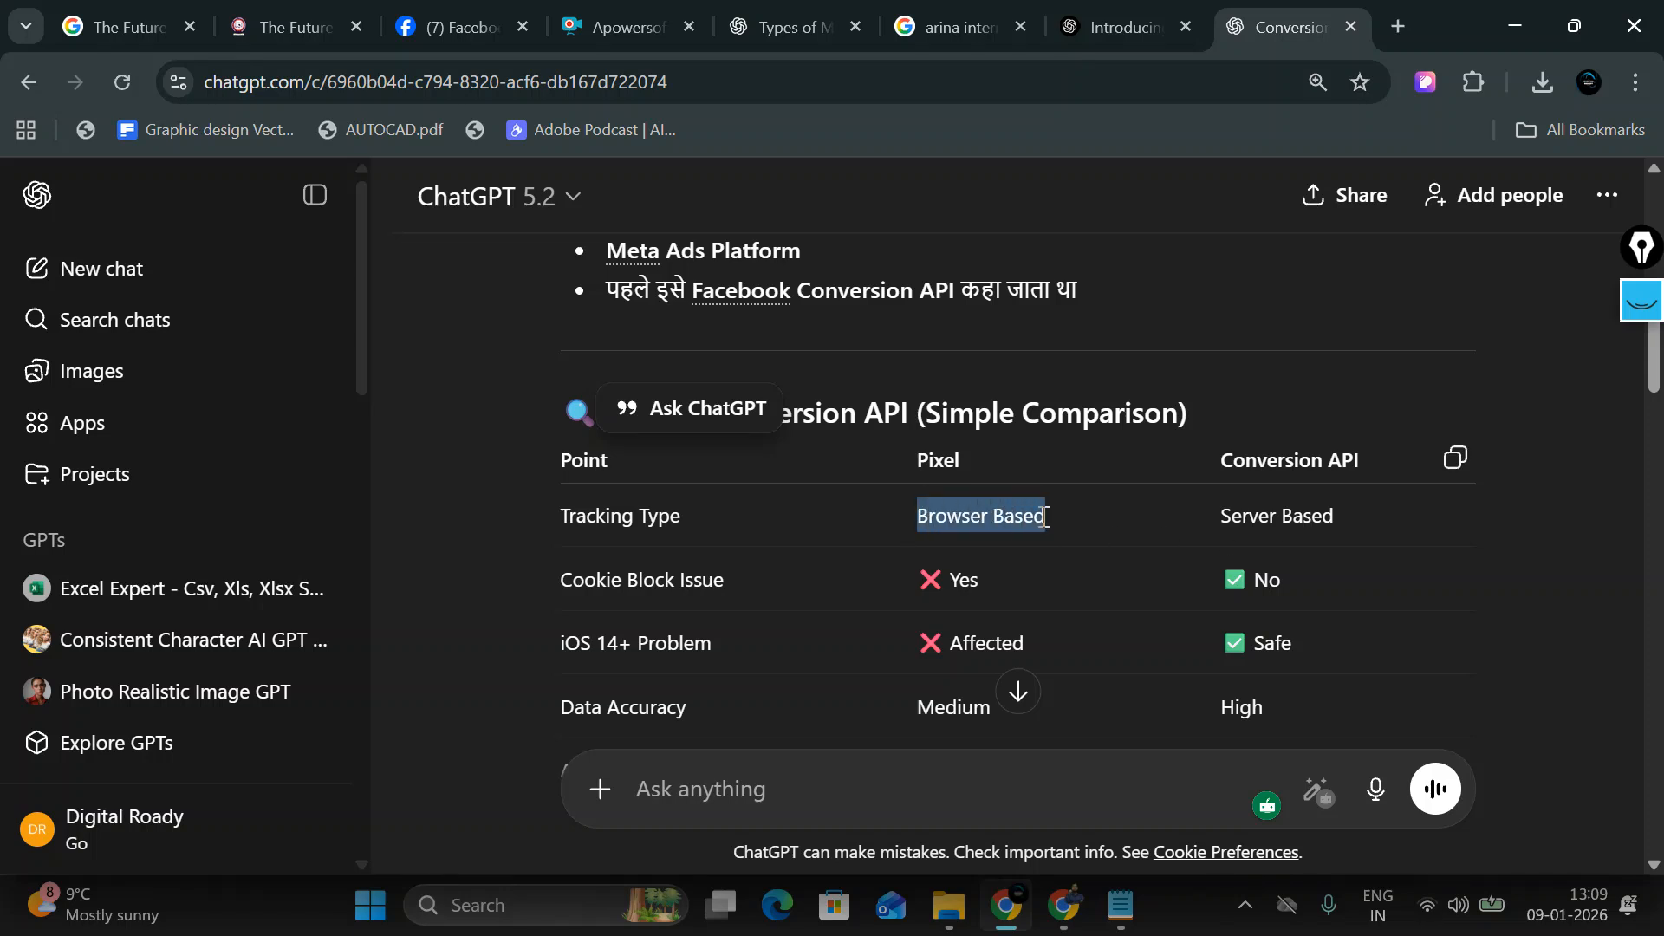
pyautogui.moveTo(1249, 517); pyautogui.dragTo(1359, 523)
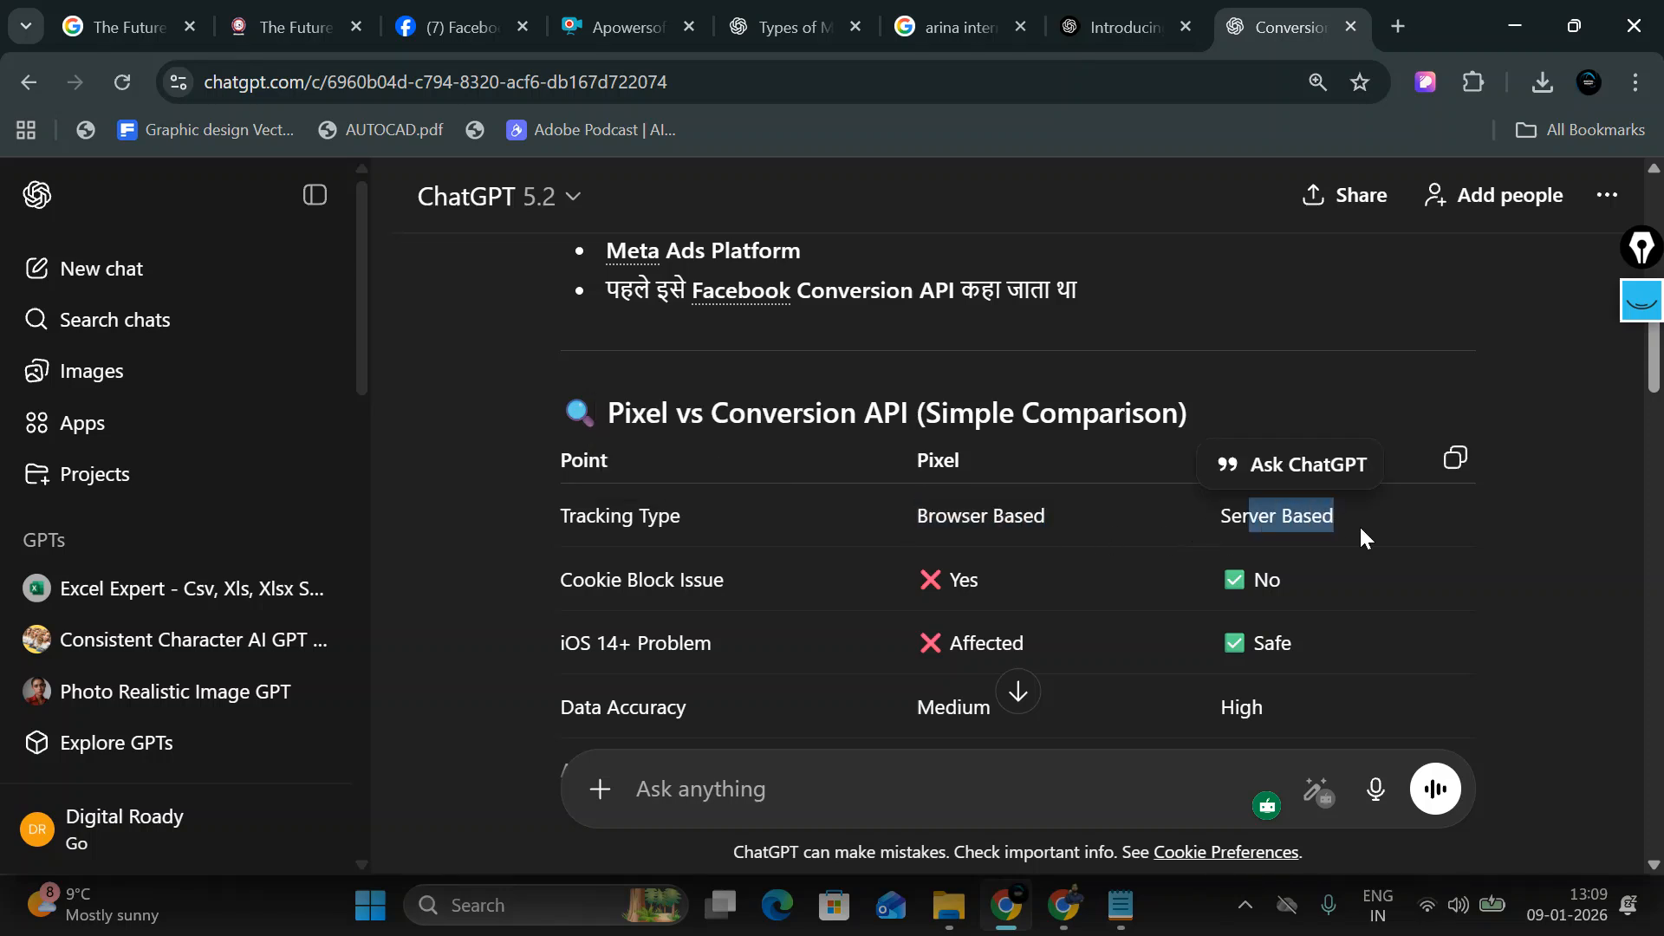
pyautogui.moveTo(560, 579); pyautogui.dragTo(716, 593)
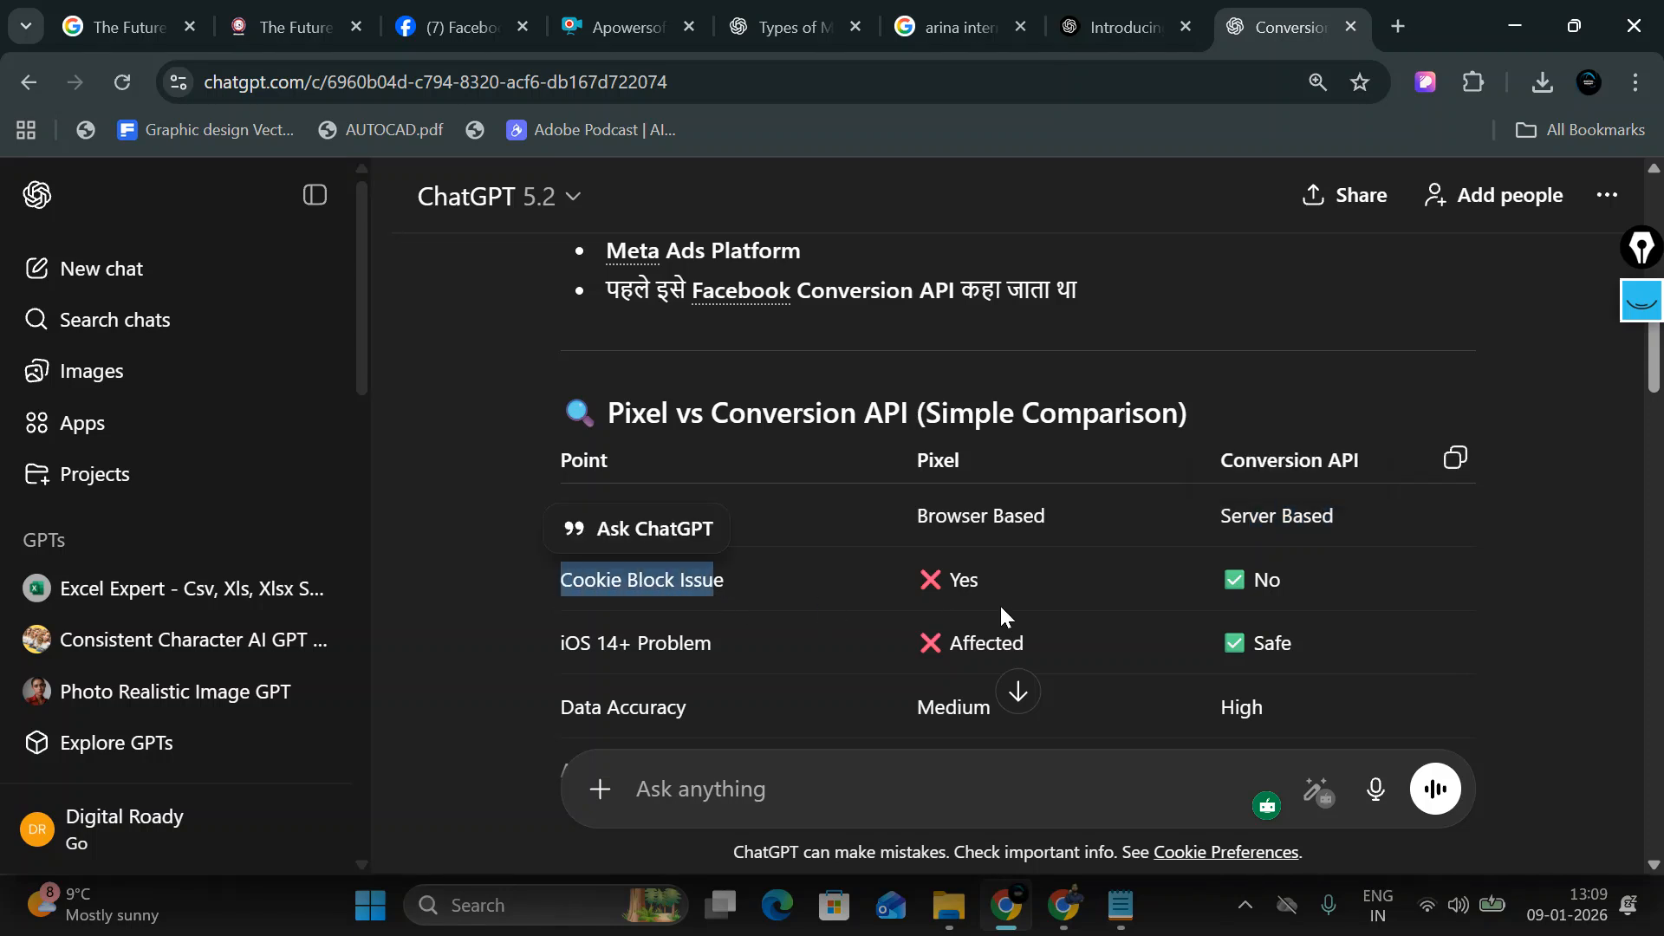
pyautogui.click(954, 579)
pyautogui.doubleClick(955, 579)
pyautogui.moveTo(1222, 607); pyautogui.dragTo(1252, 593)
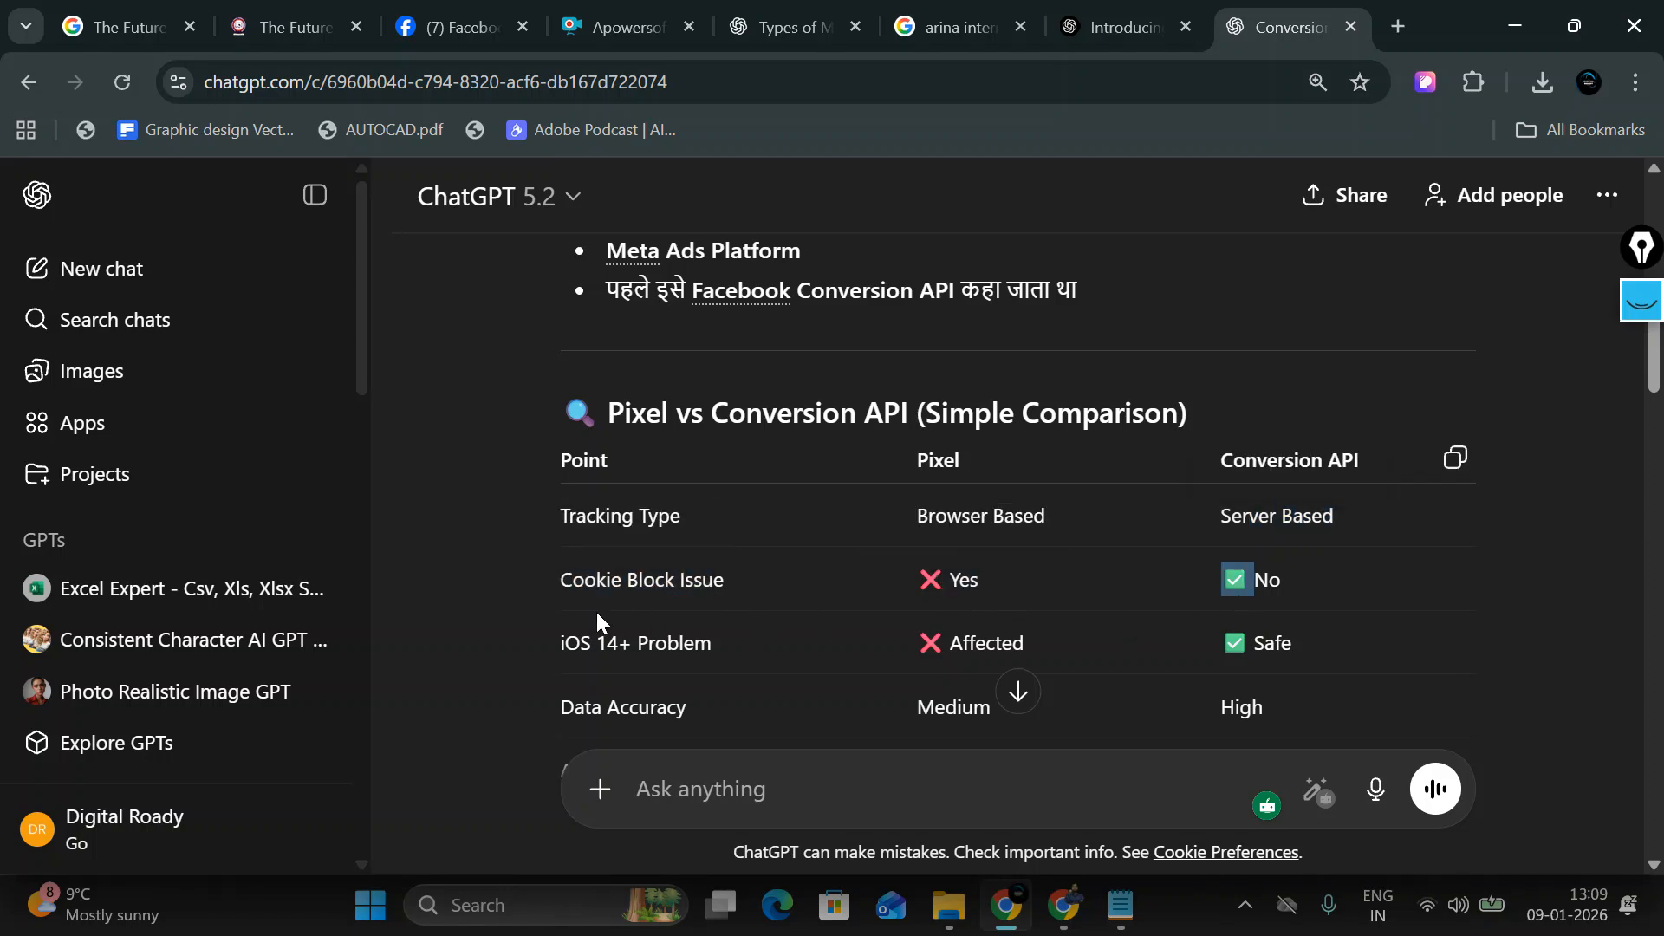
pyautogui.moveTo(537, 665); pyautogui.dragTo(663, 643)
pyautogui.click(875, 668)
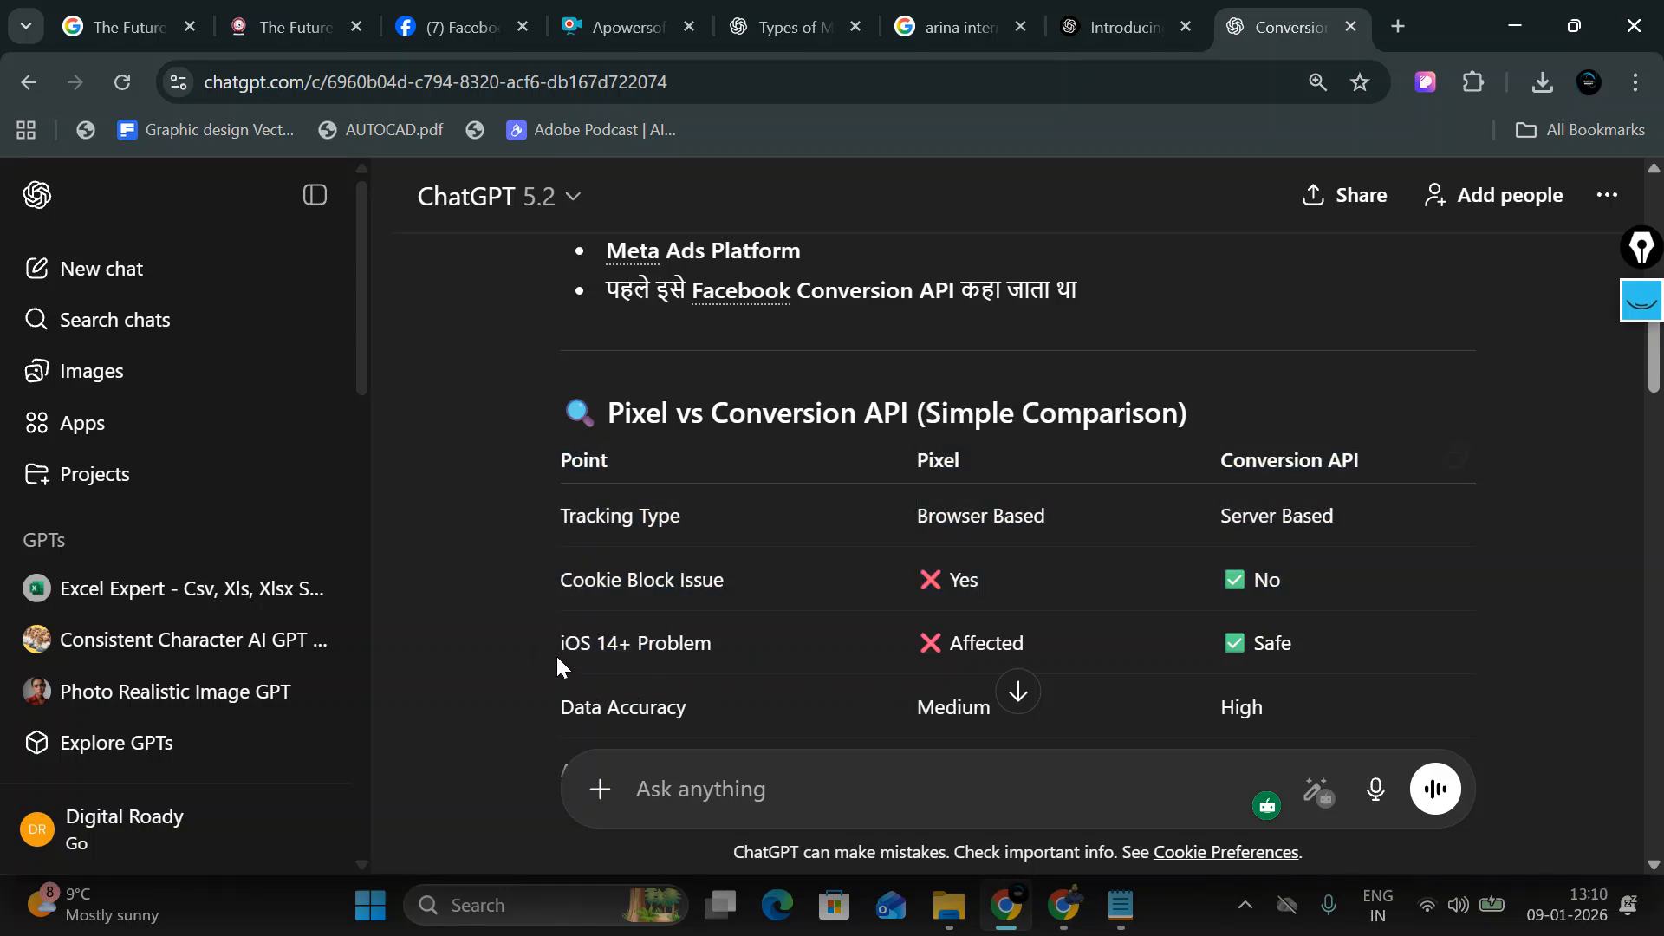
pyautogui.moveTo(555, 654); pyautogui.dragTo(693, 643)
pyautogui.doubleClick(980, 643)
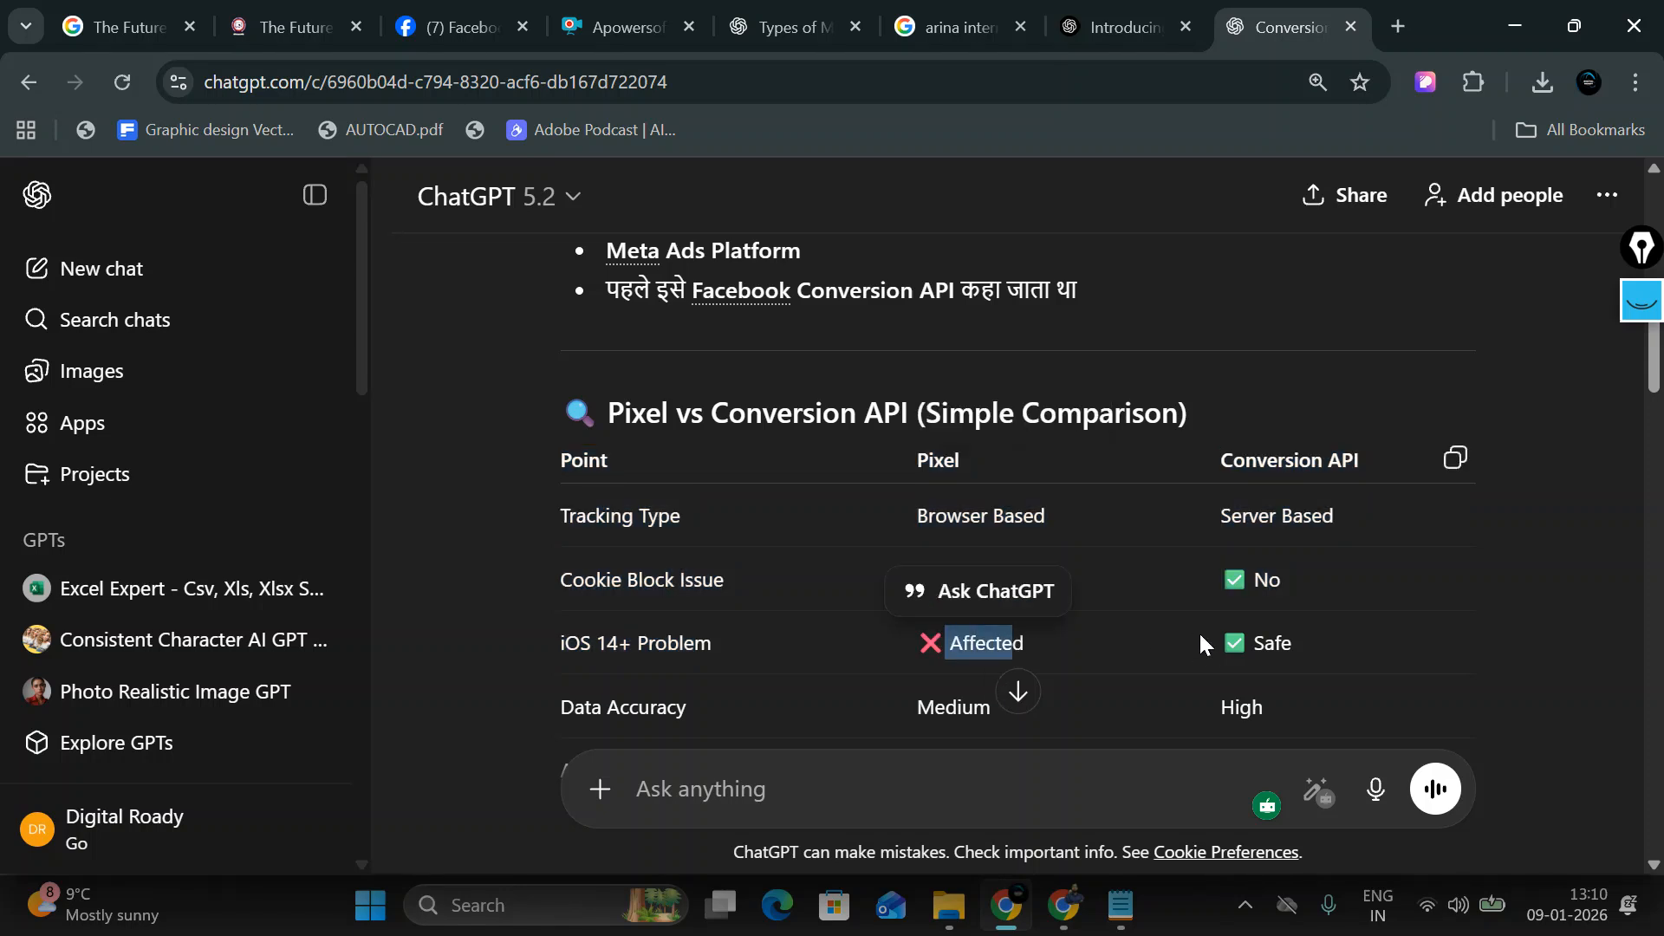
pyautogui.moveTo(1198, 631); pyautogui.dragTo(1298, 637)
pyautogui.scroll(-1, 719, 616)
pyautogui.scroll(-2, 720, 609)
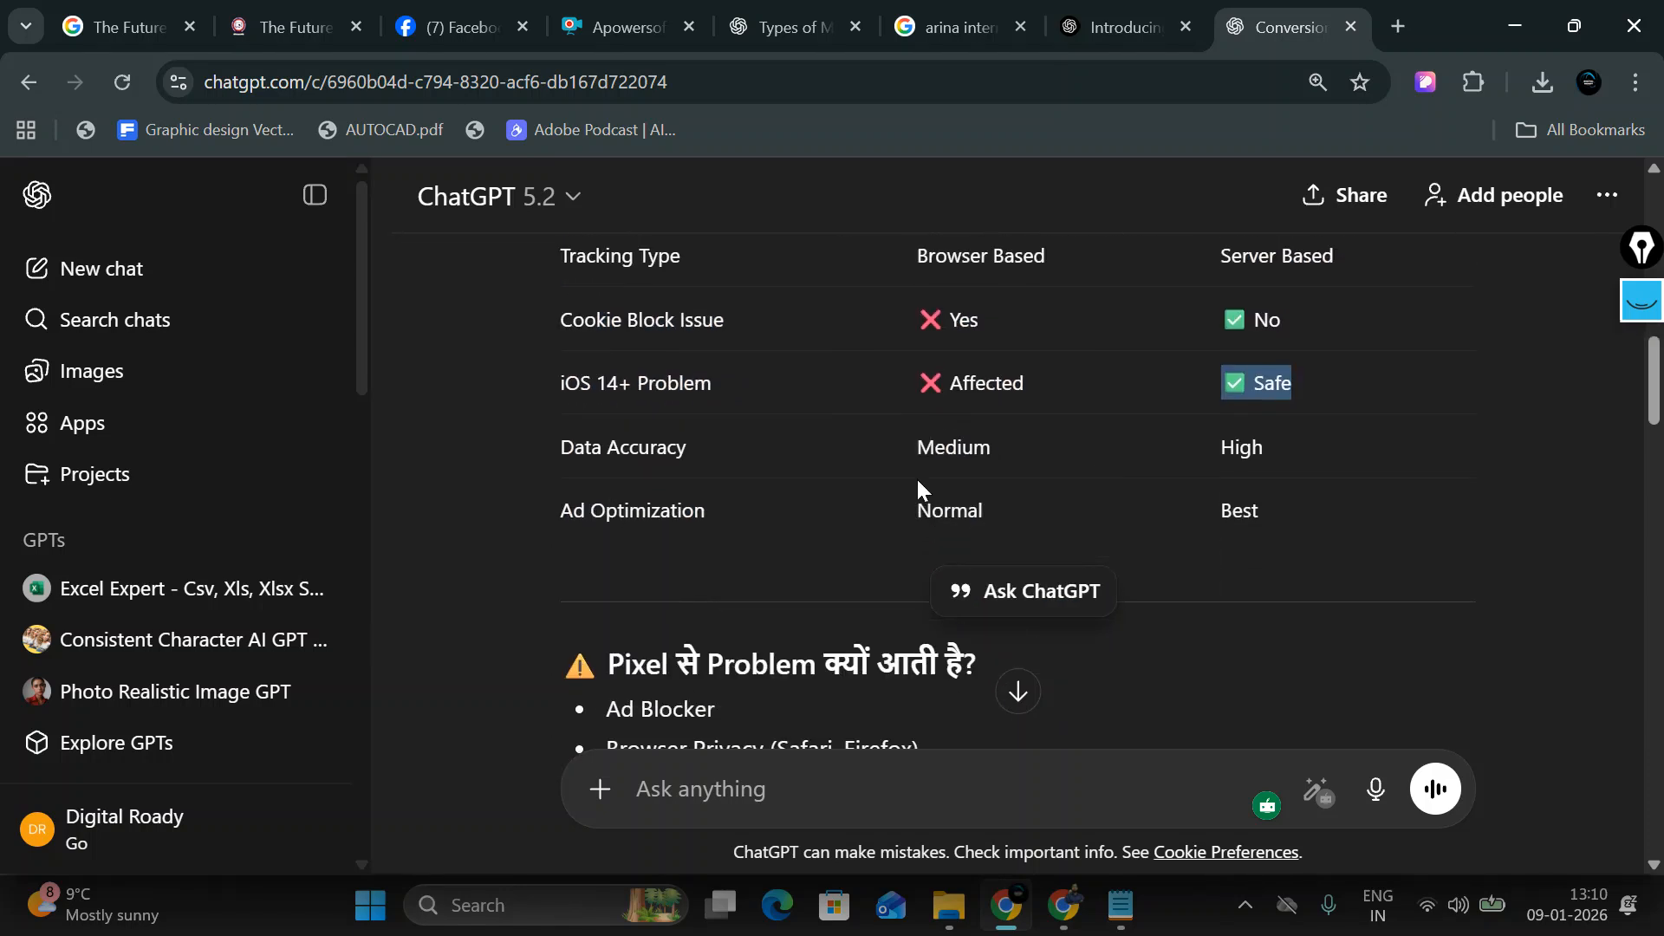
pyautogui.moveTo(915, 459); pyautogui.dragTo(973, 456)
pyautogui.moveTo(1214, 462); pyautogui.dragTo(1261, 468)
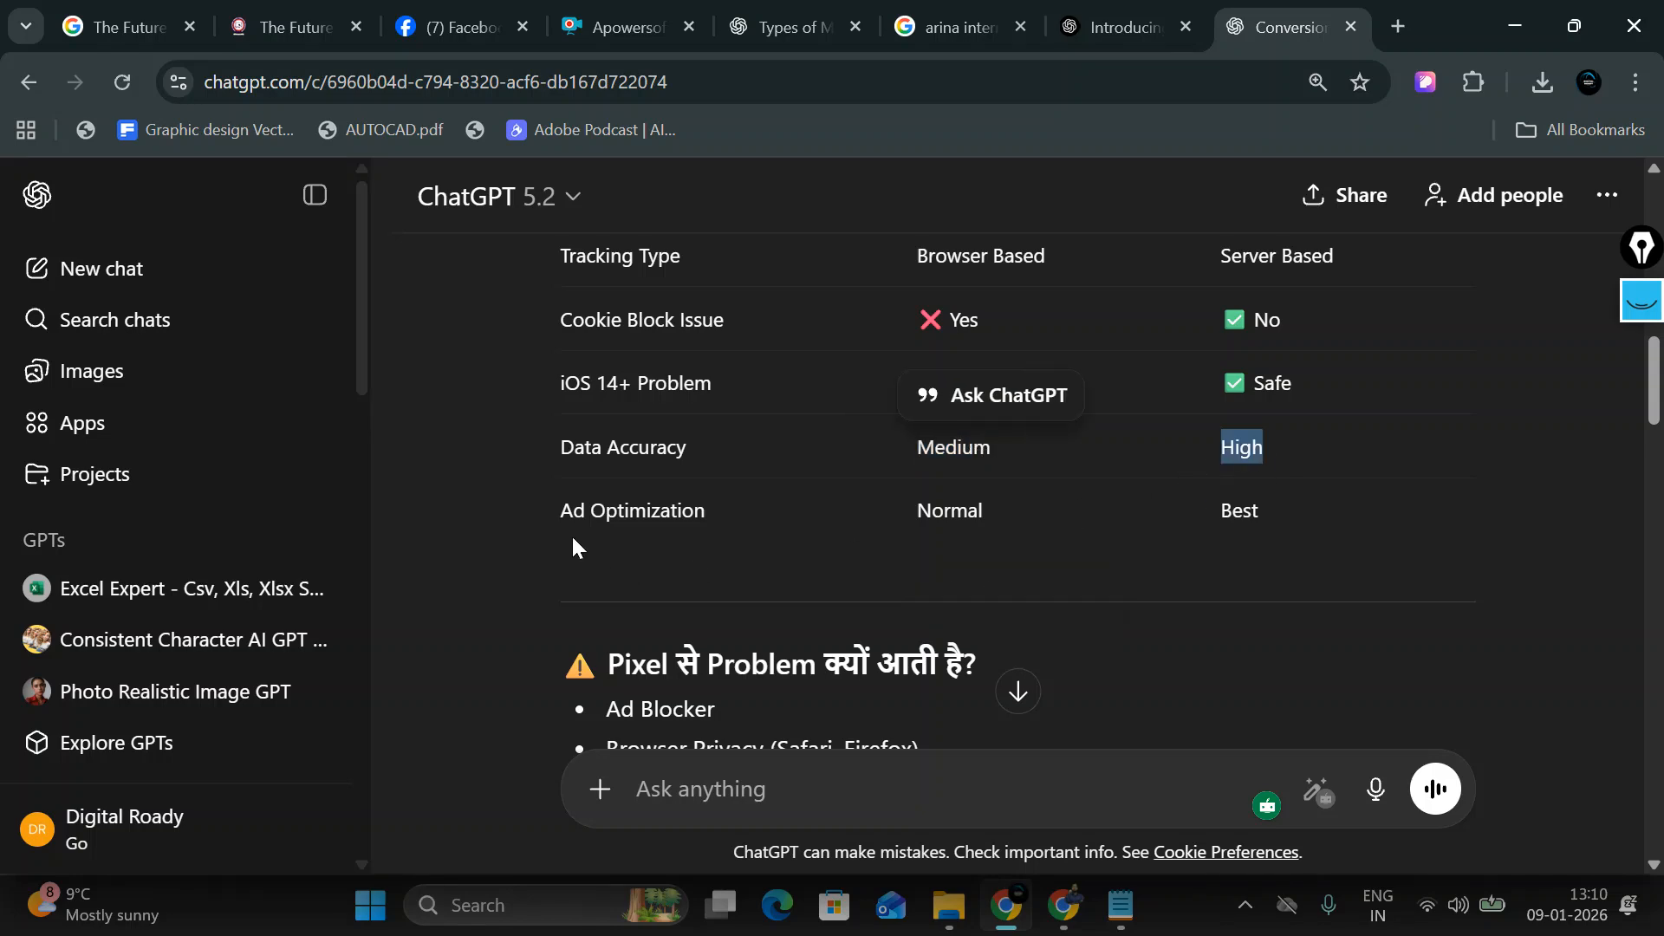
pyautogui.moveTo(561, 519); pyautogui.dragTo(718, 522)
pyautogui.moveTo(917, 518); pyautogui.dragTo(984, 516)
pyautogui.moveTo(1216, 513); pyautogui.dragTo(1262, 518)
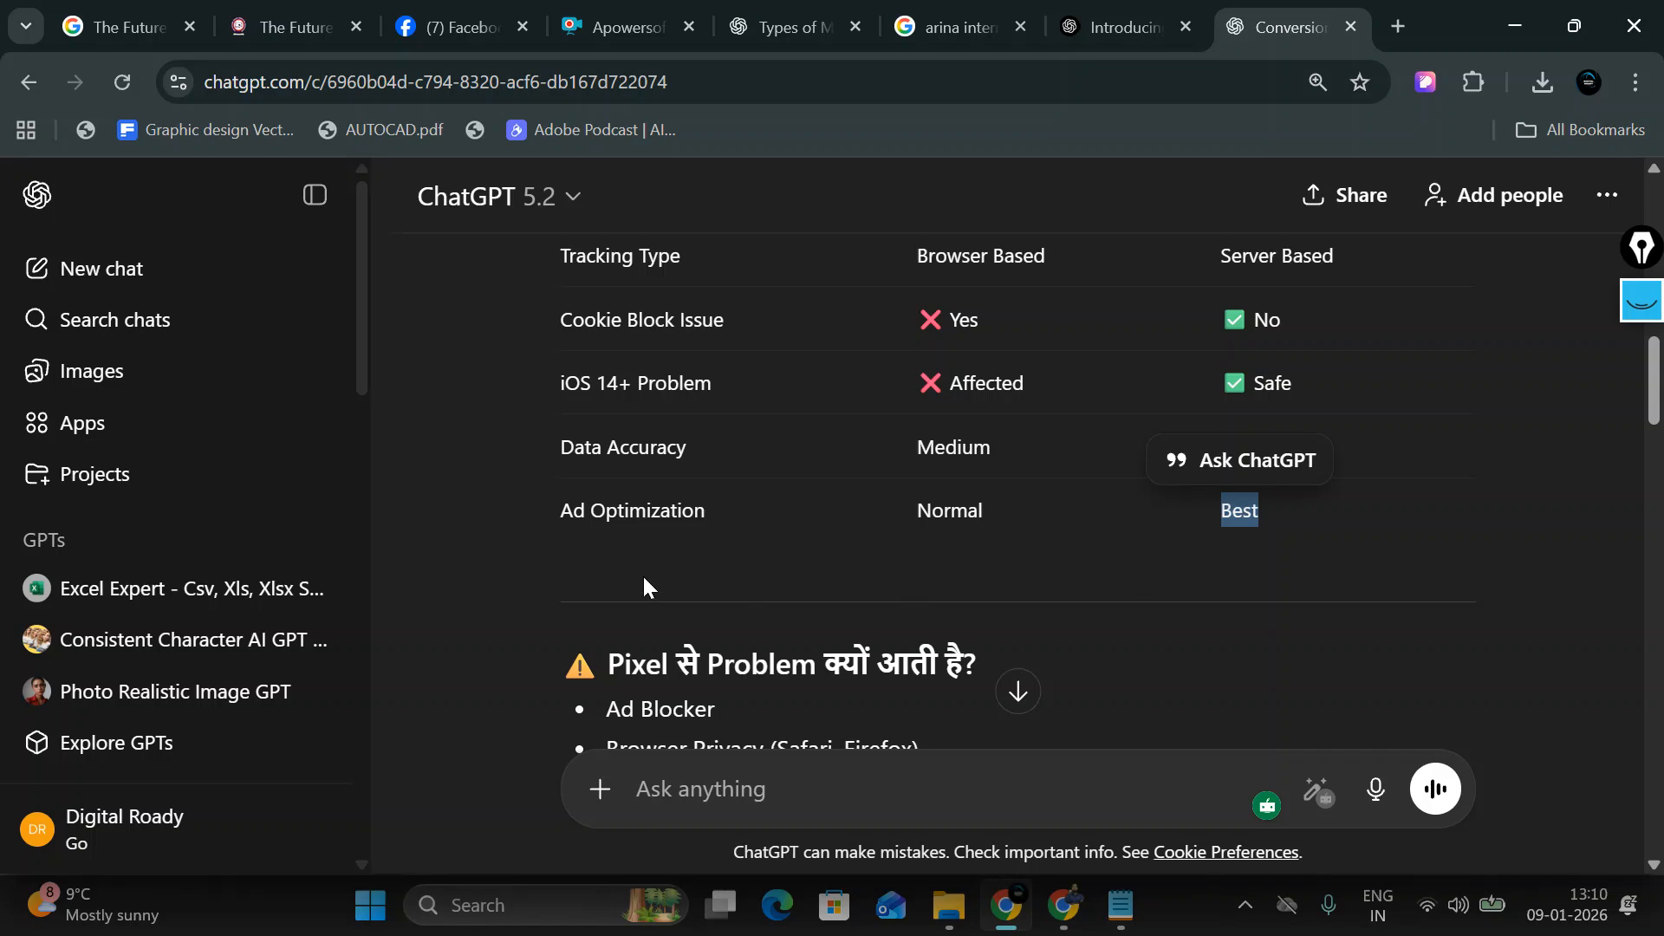
pyautogui.scroll(-3, 644, 589)
pyautogui.click(621, 422)
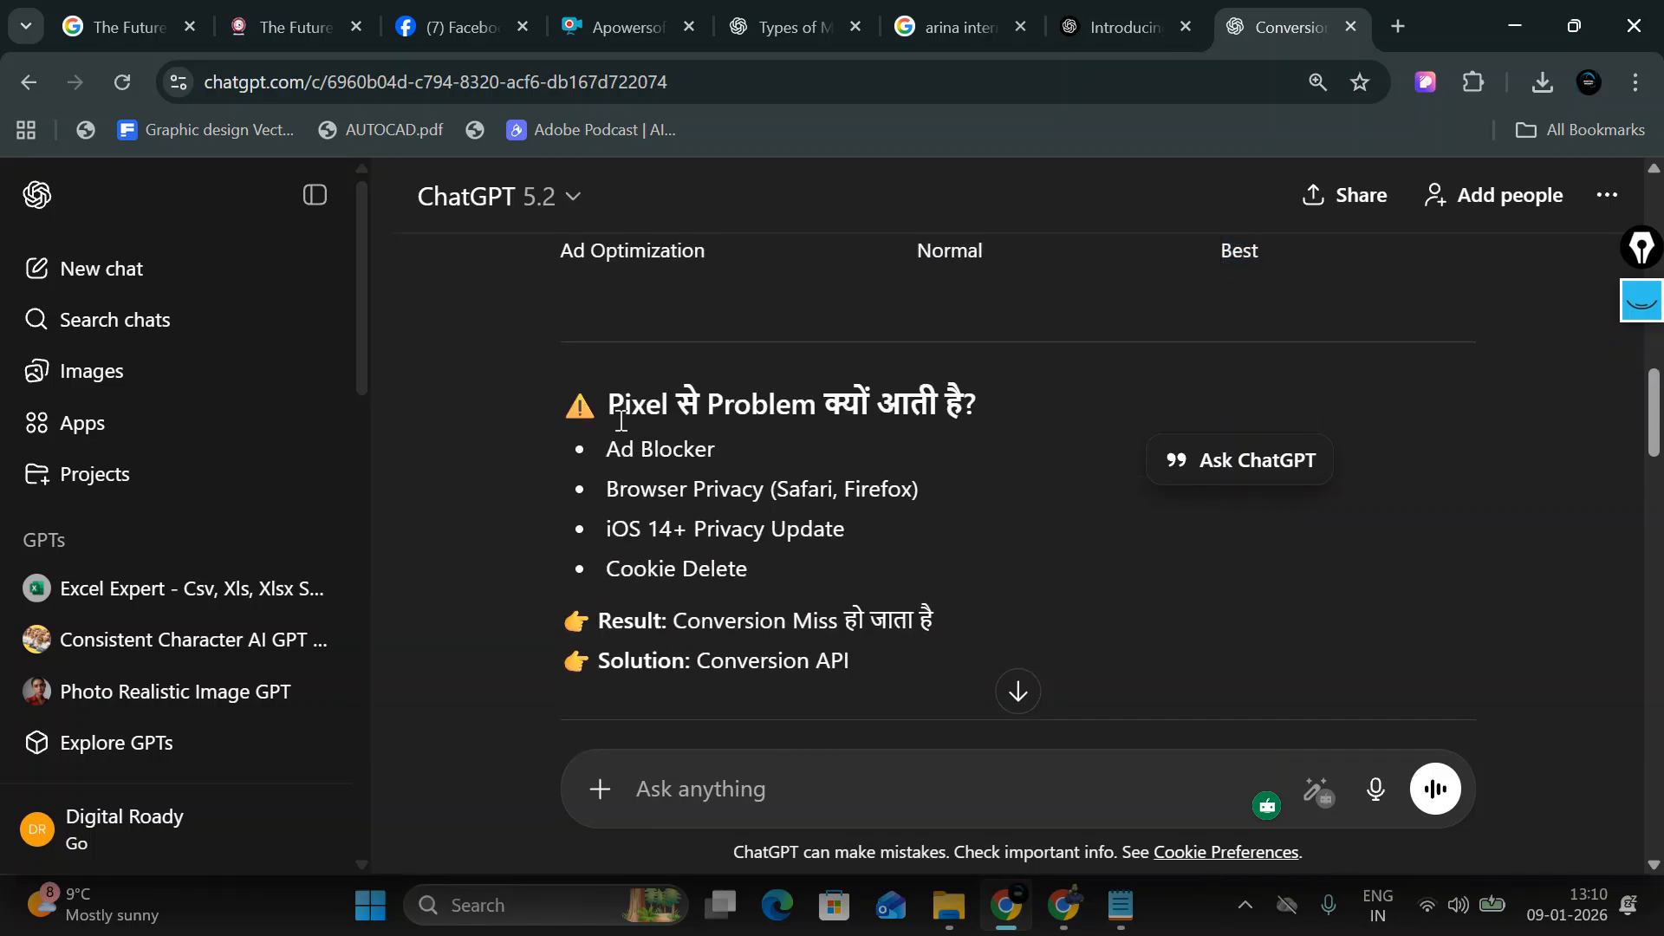
pyautogui.moveTo(621, 422); pyautogui.dragTo(770, 531)
pyautogui.scroll(-3, 790, 632)
pyautogui.moveTo(573, 405); pyautogui.dragTo(912, 590)
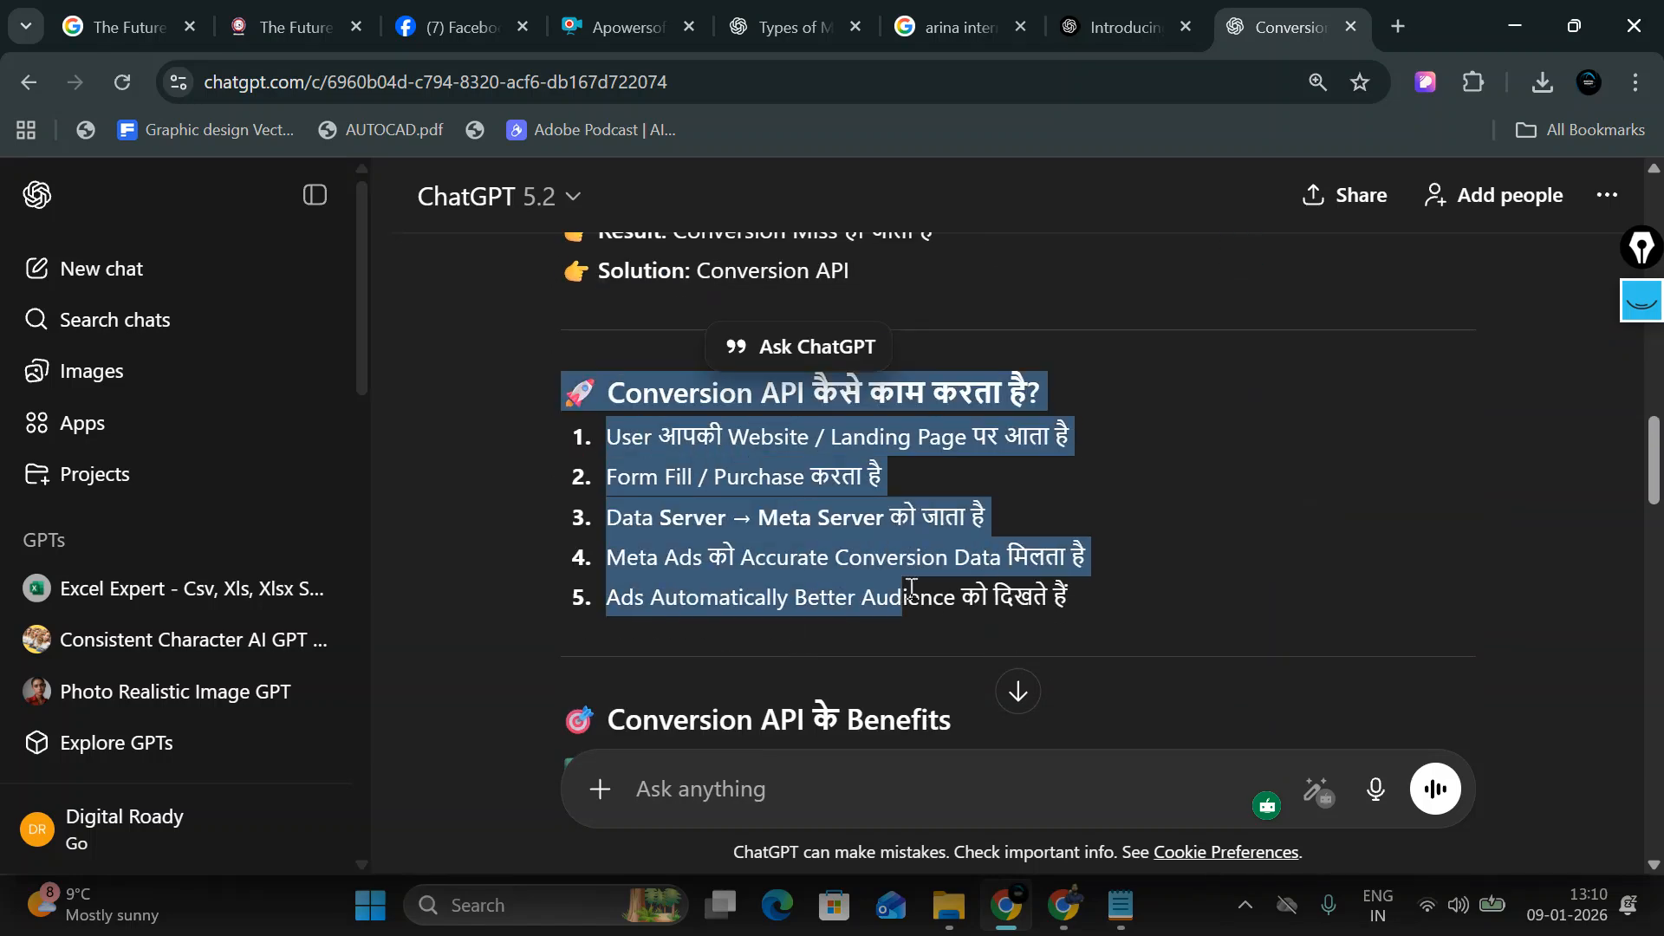
pyautogui.scroll(-3, 896, 648)
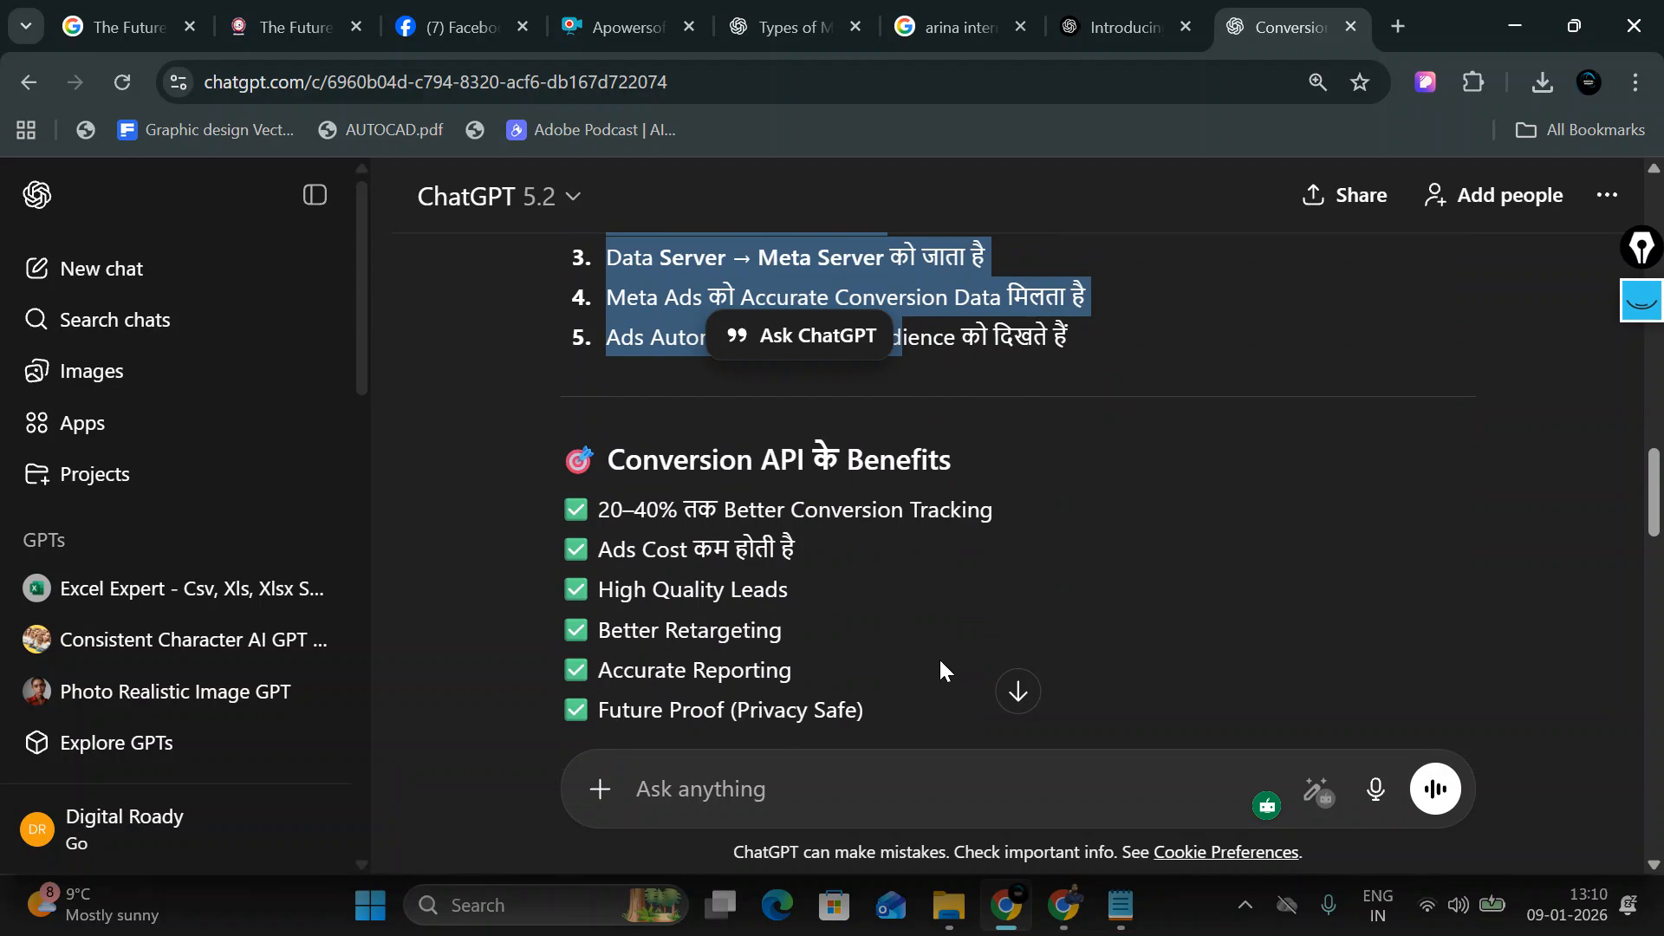
pyautogui.scroll(-10, 939, 667)
pyautogui.click(766, 766)
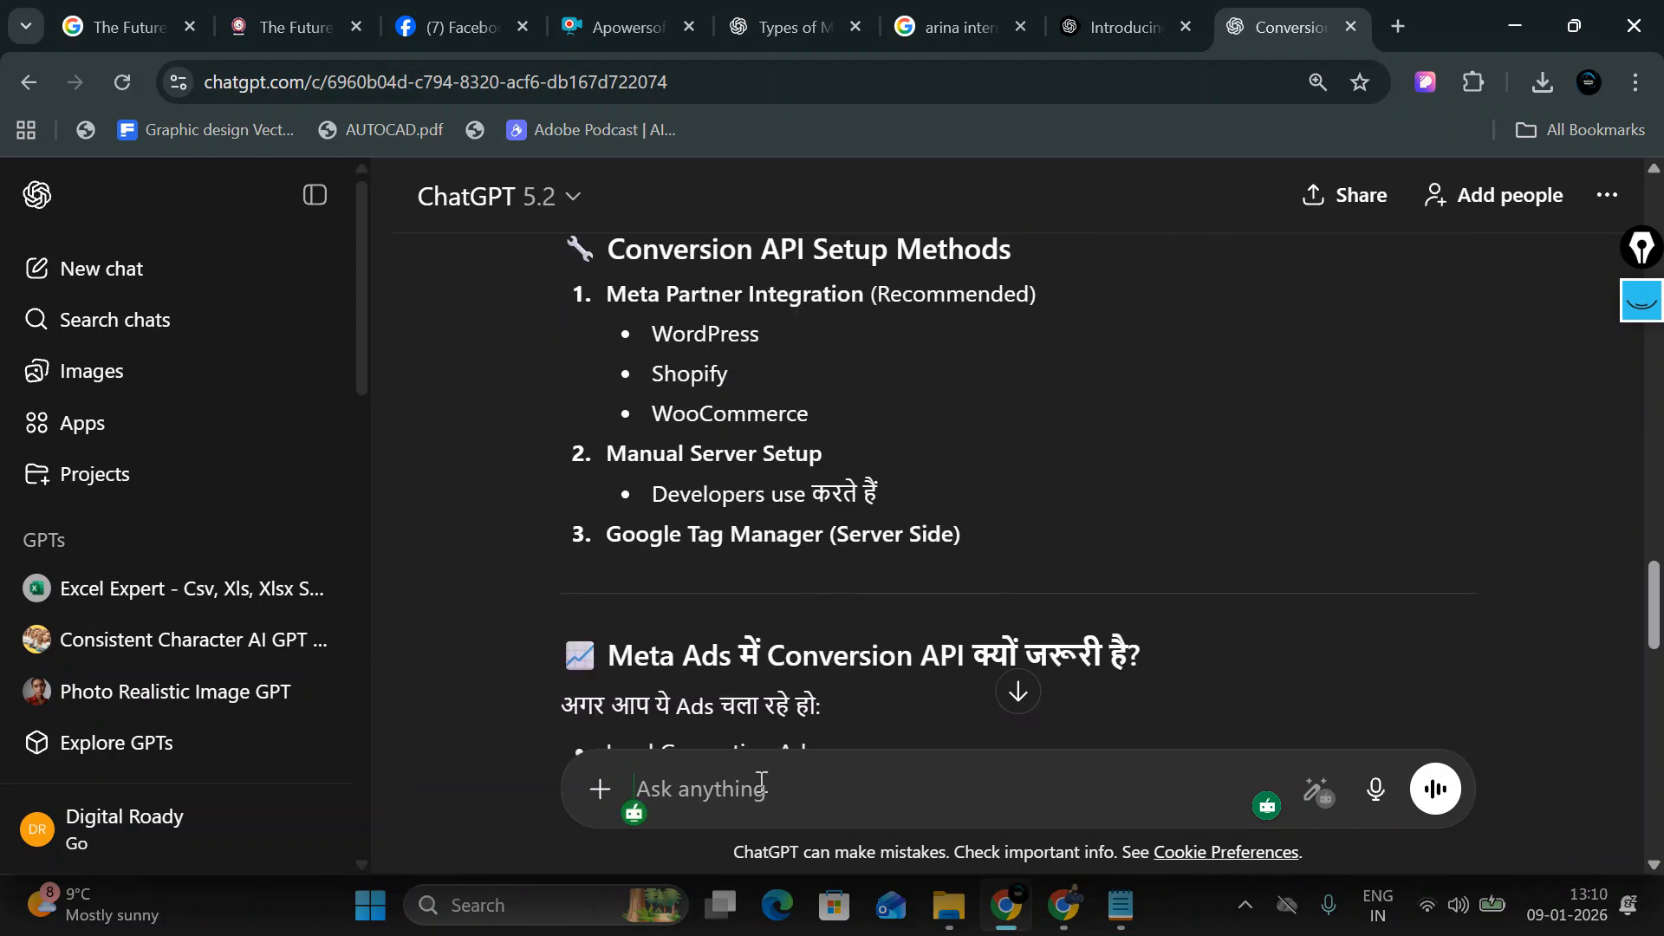
pyautogui.scroll(-5, 809, 520)
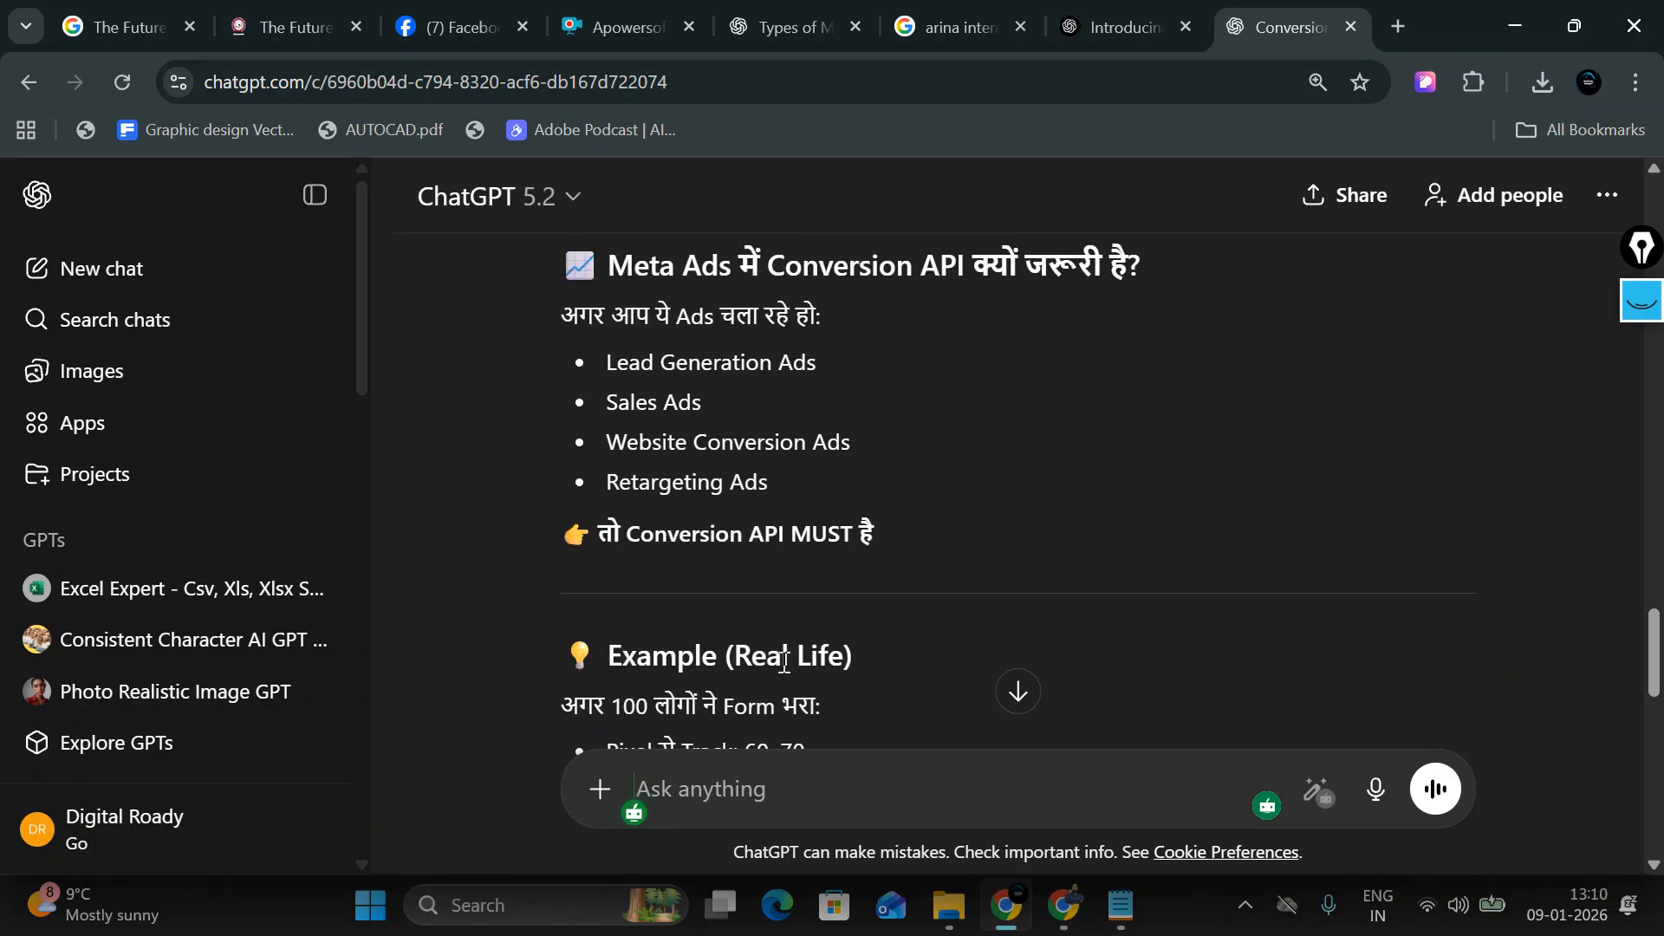
pyautogui.scroll(-8, 788, 641)
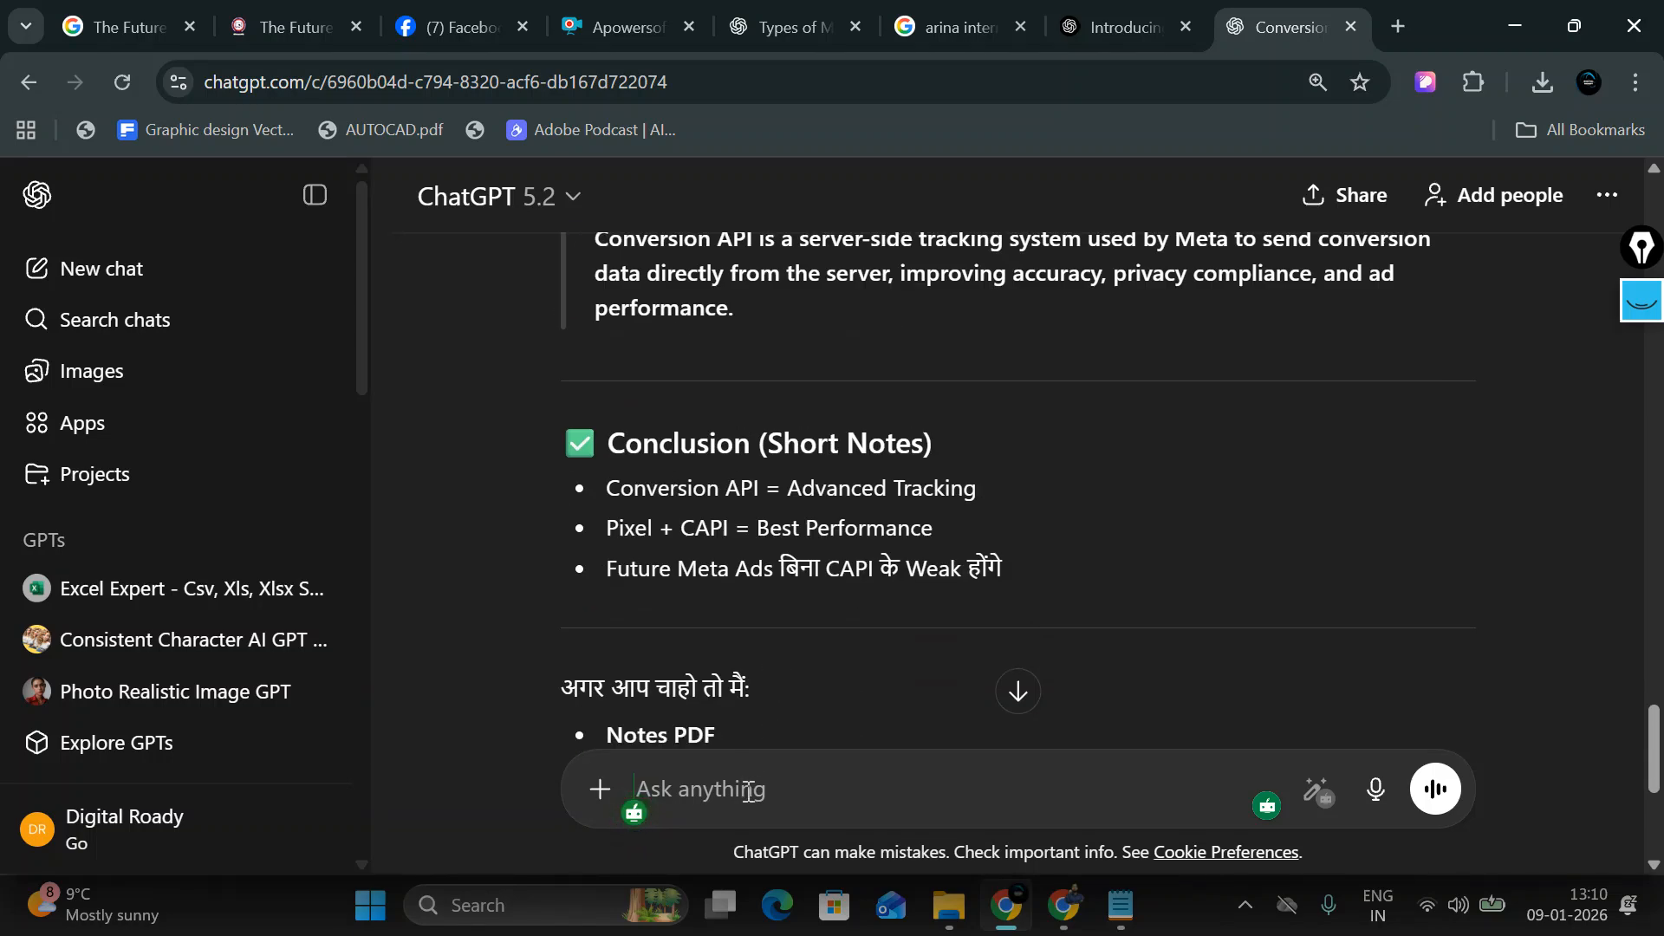
# Step: Ask ChatGPT 'conversion api connecct for wordpress pluign' to get WordPress CAPI setup help
pyautogui.write('conv')
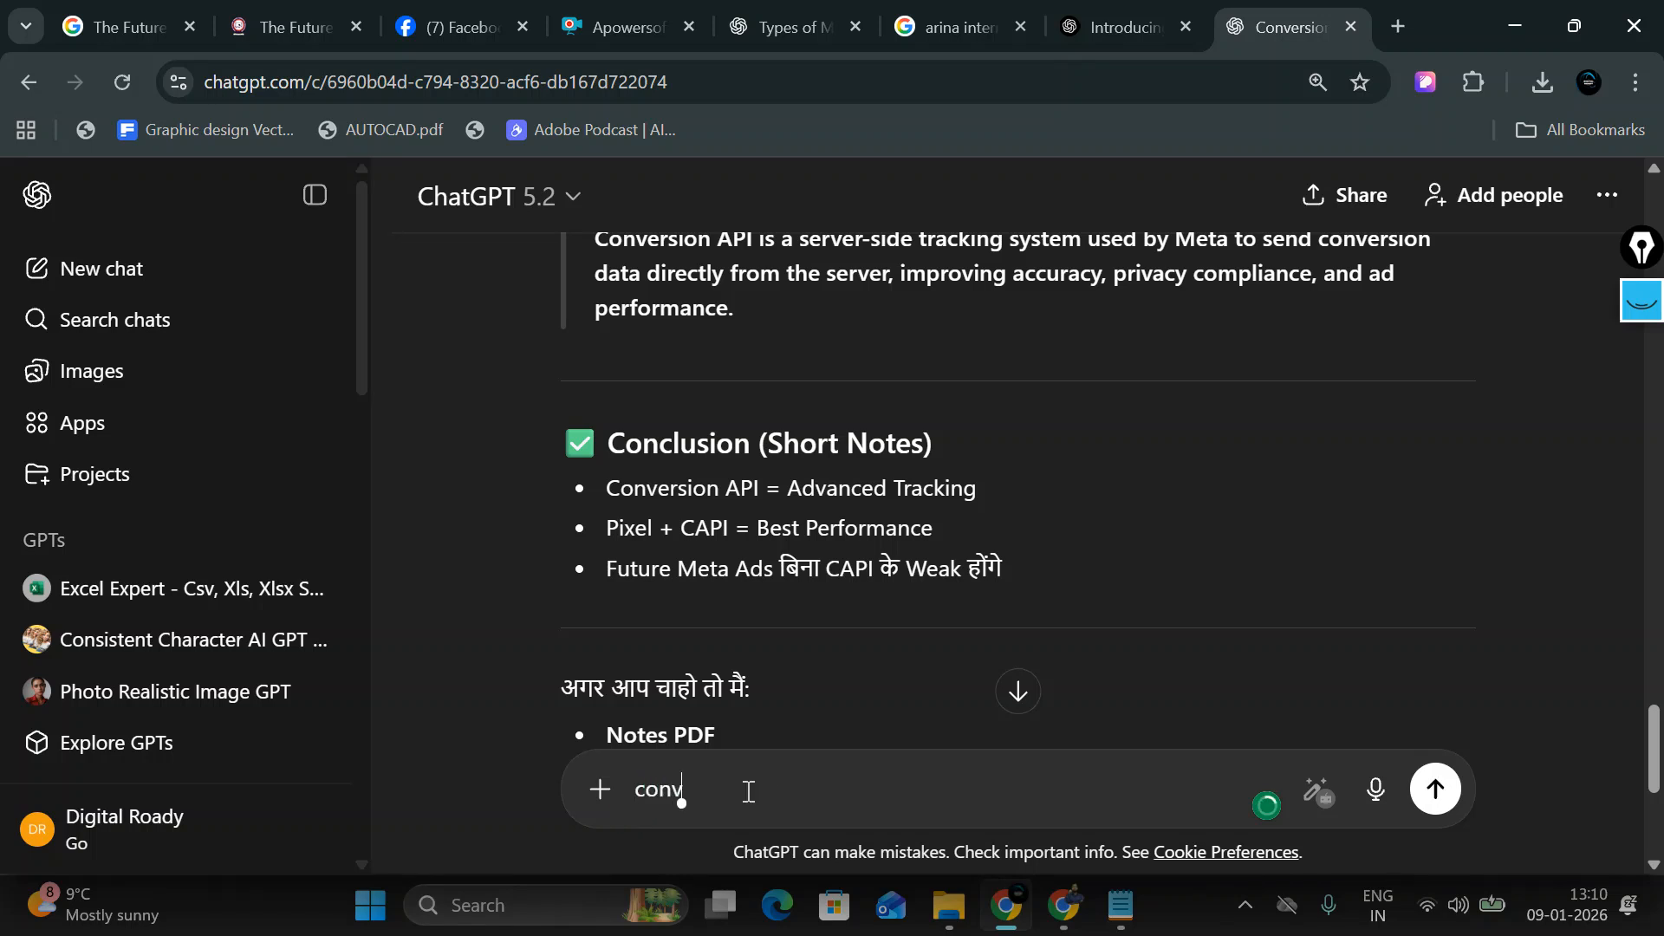
pyautogui.write('ersion api connecct f')
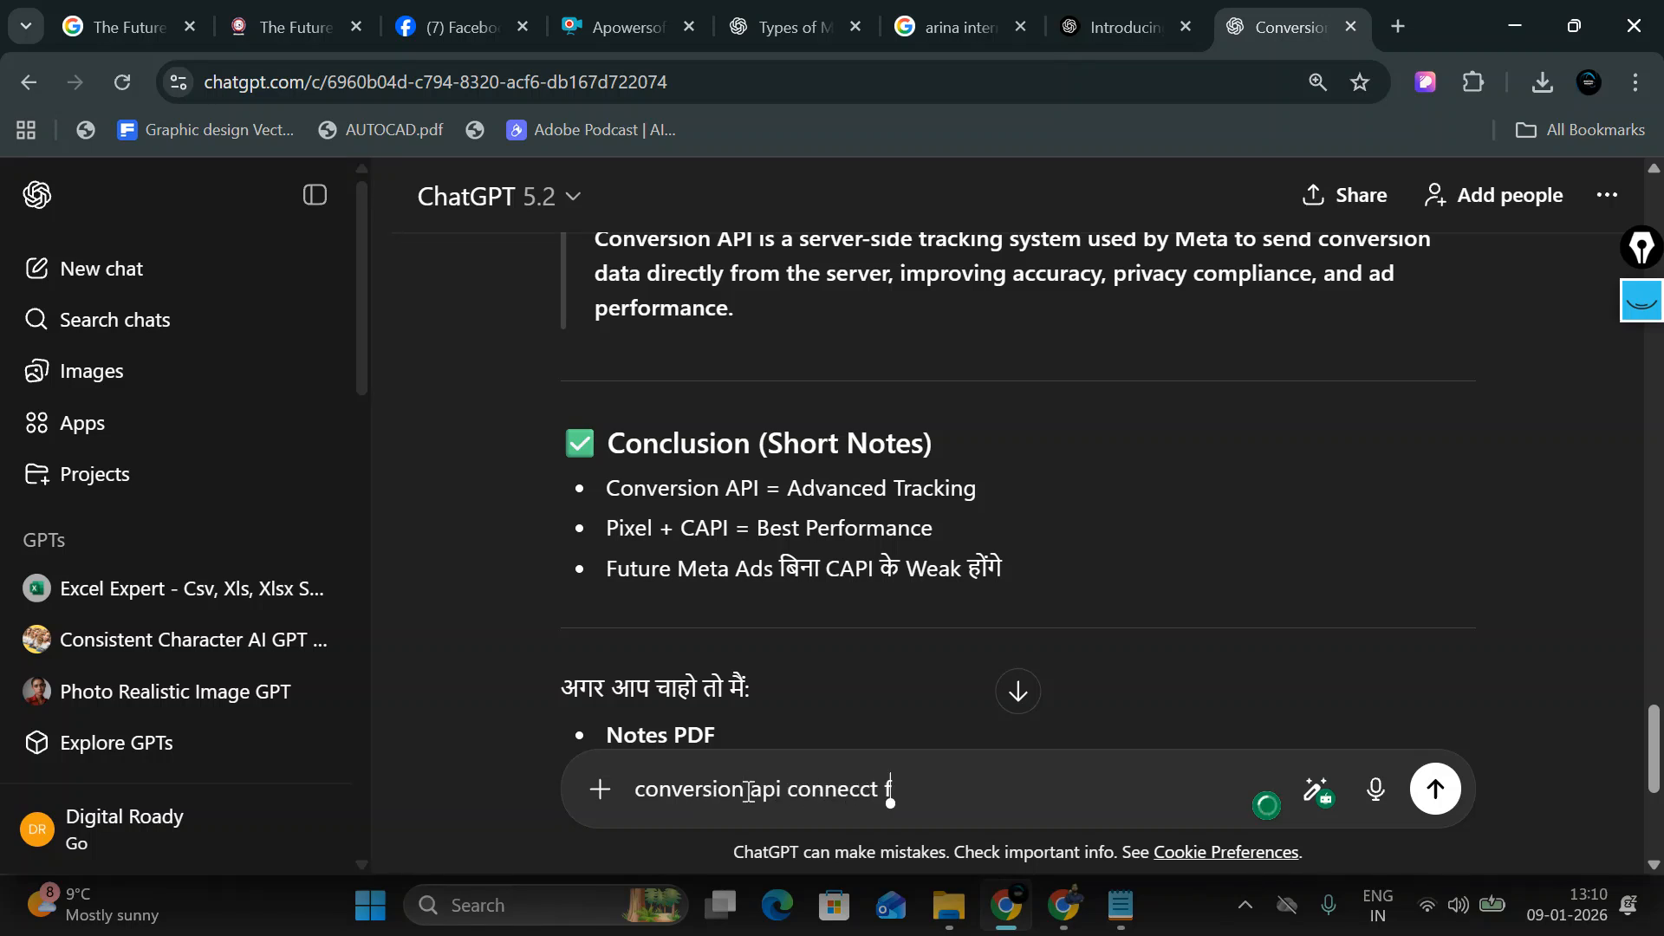
pyautogui.write('or wordpress ')
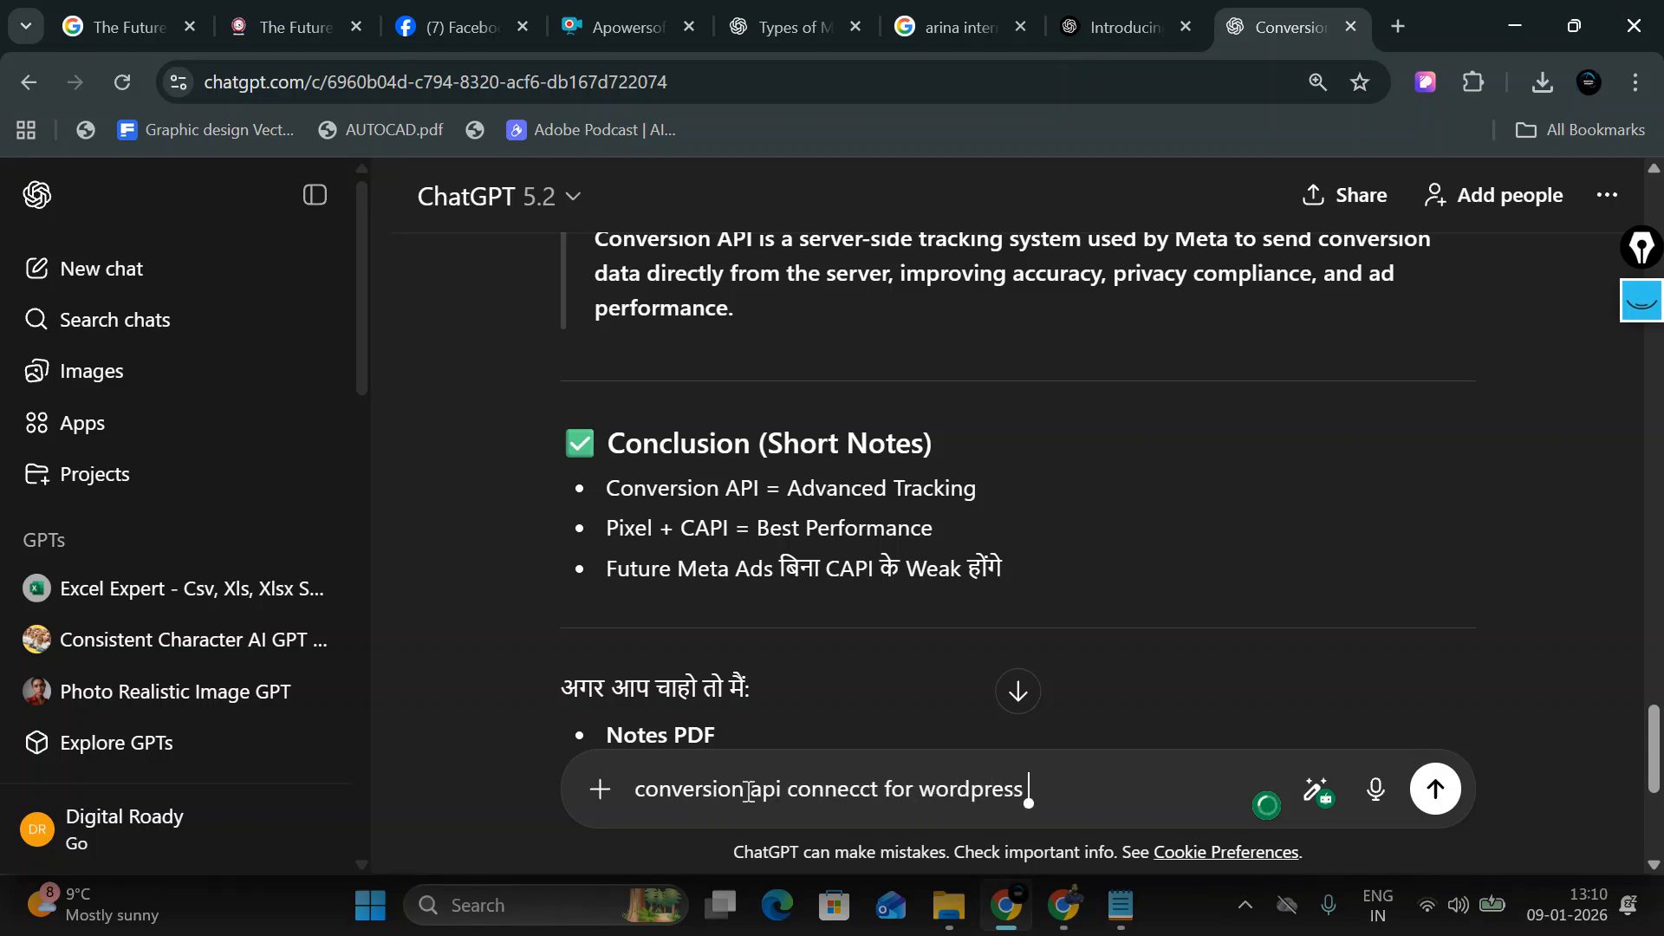
pyautogui.write('pluign')
pyautogui.press('BackSpace')
pyautogui.press('BackSpace')
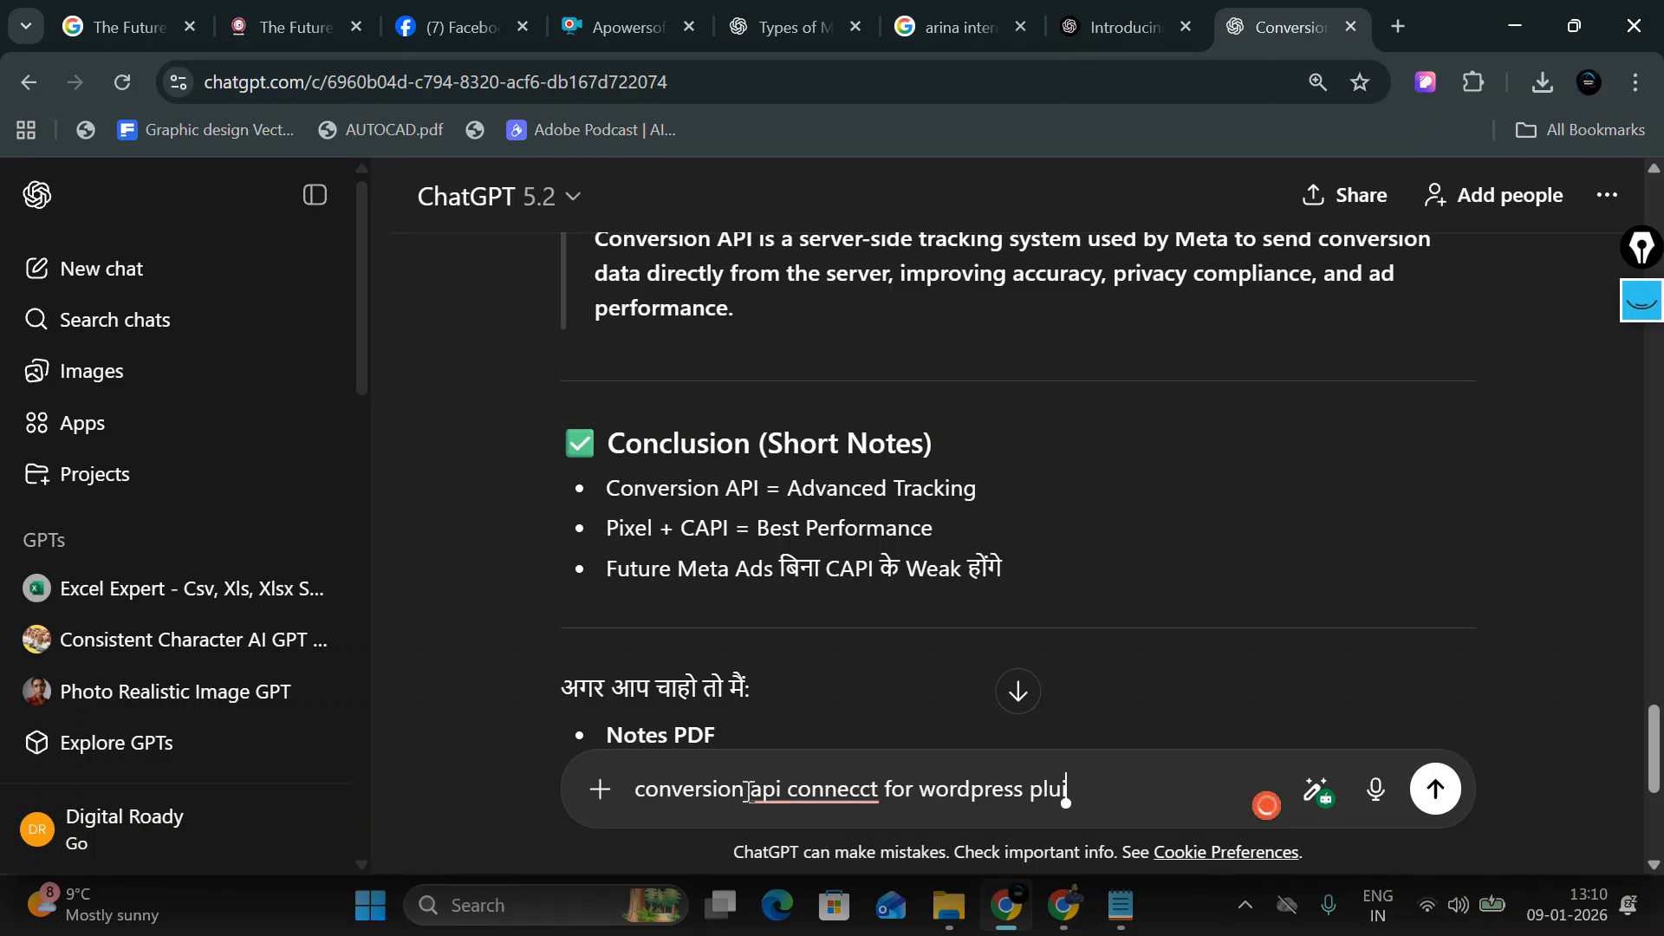
pyautogui.write('gn')
pyautogui.press('Return')
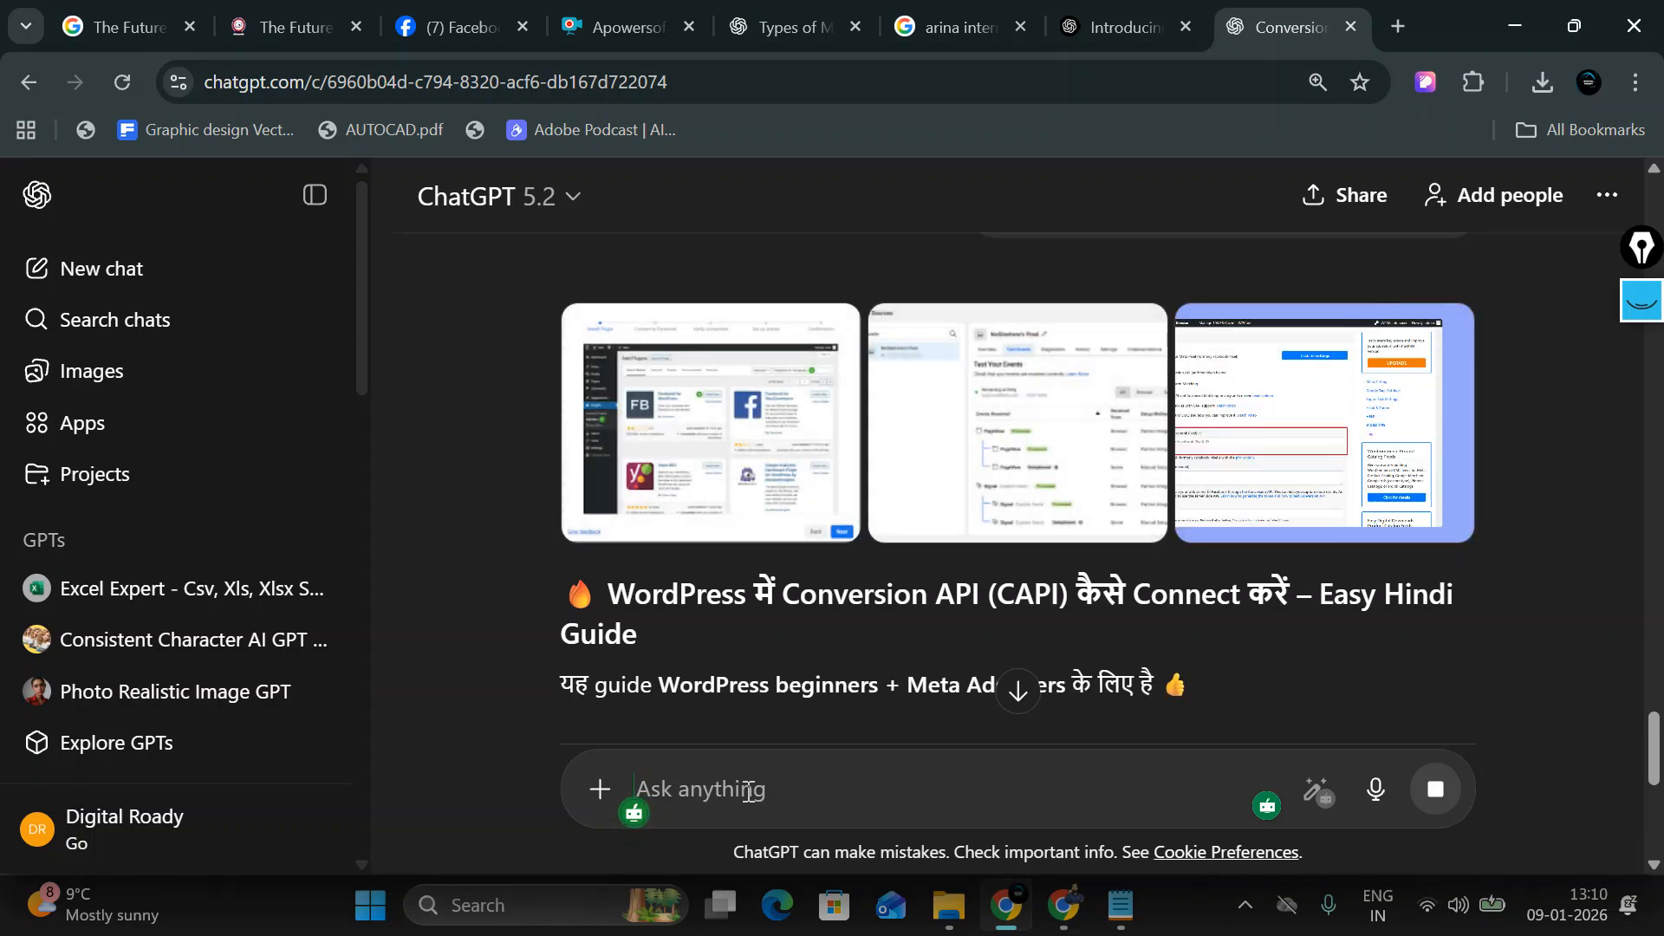
pyautogui.scroll(-3, 795, 624)
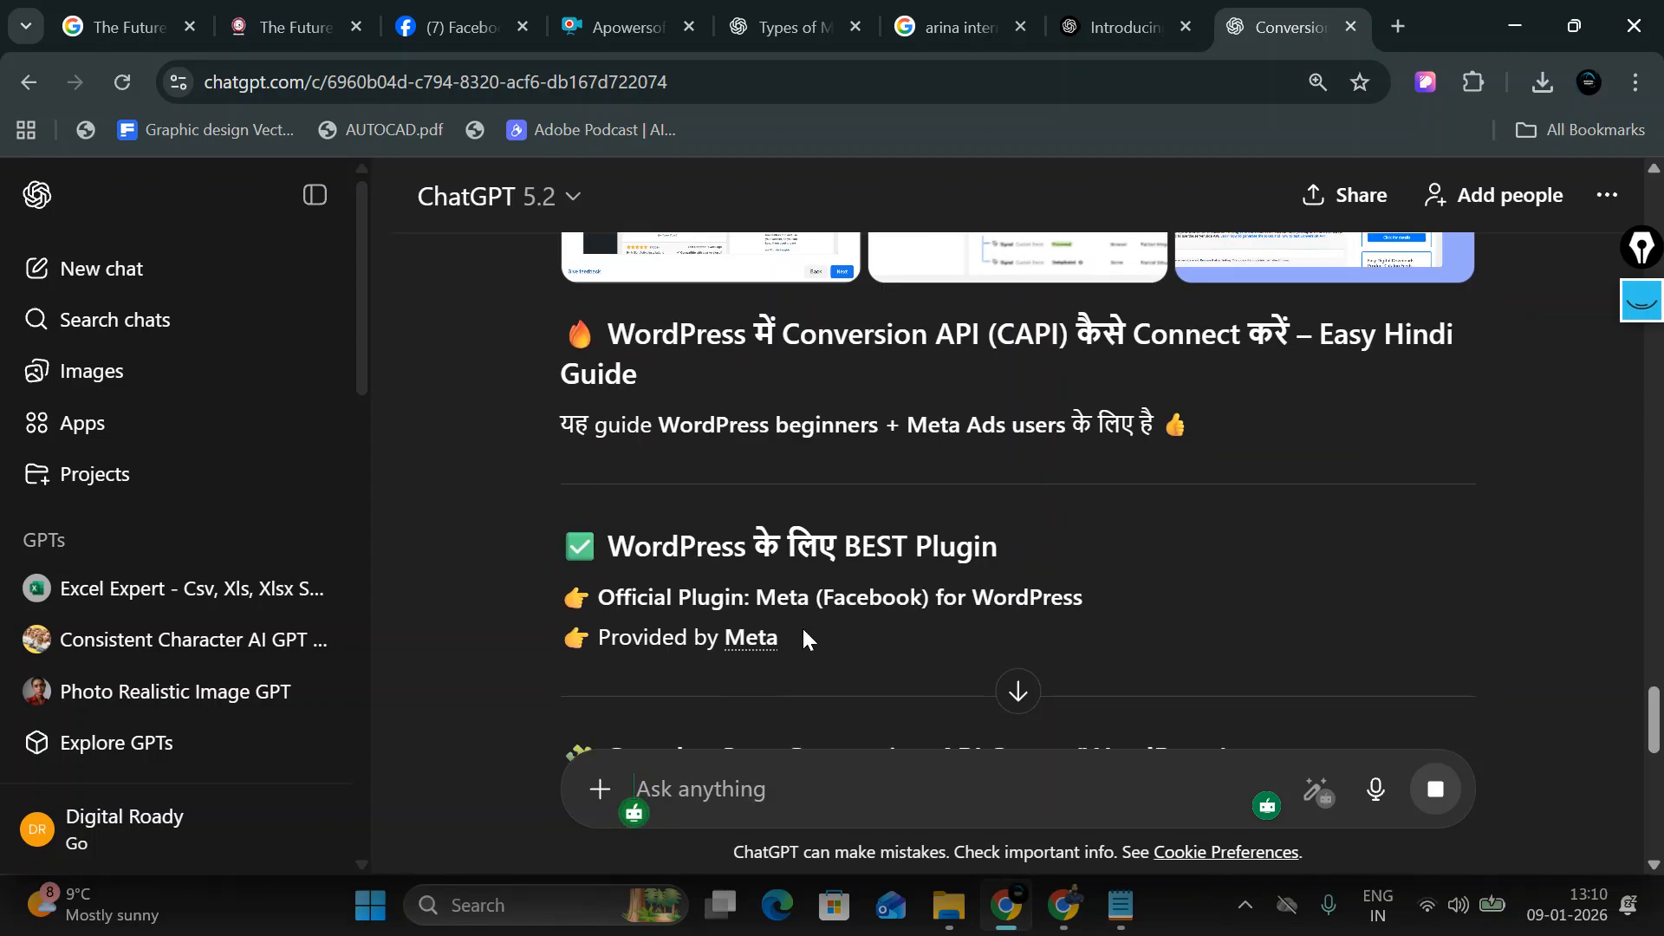
pyautogui.scroll(-3, 802, 625)
pyautogui.scroll(-2, 803, 623)
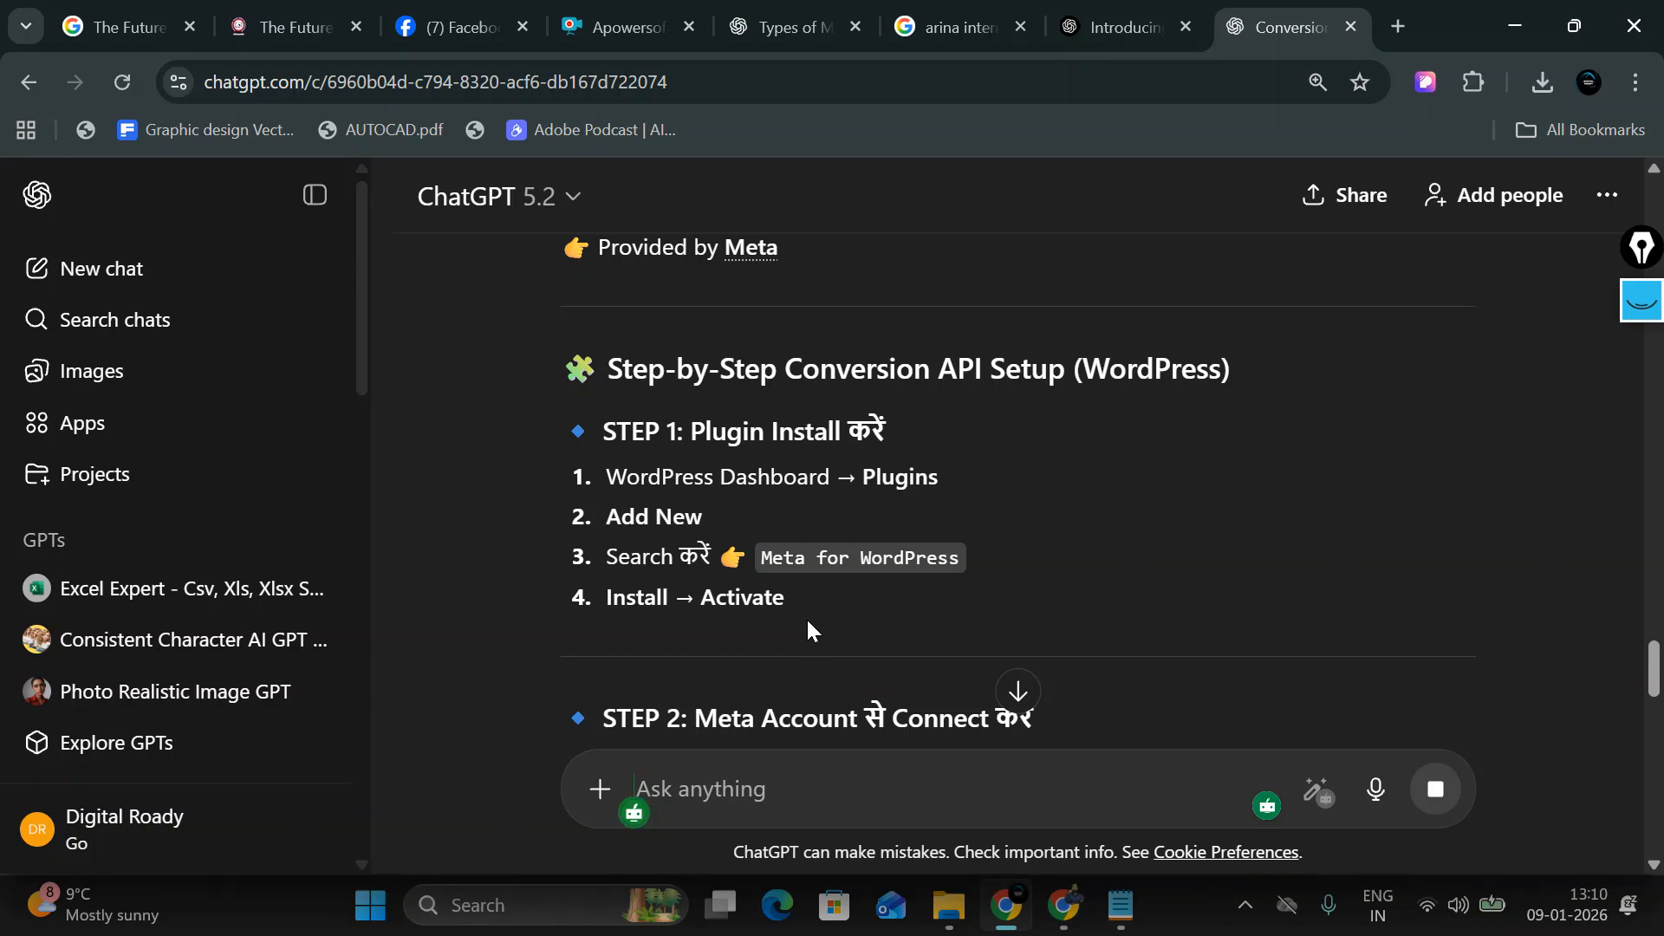
pyautogui.scroll(-2, 806, 618)
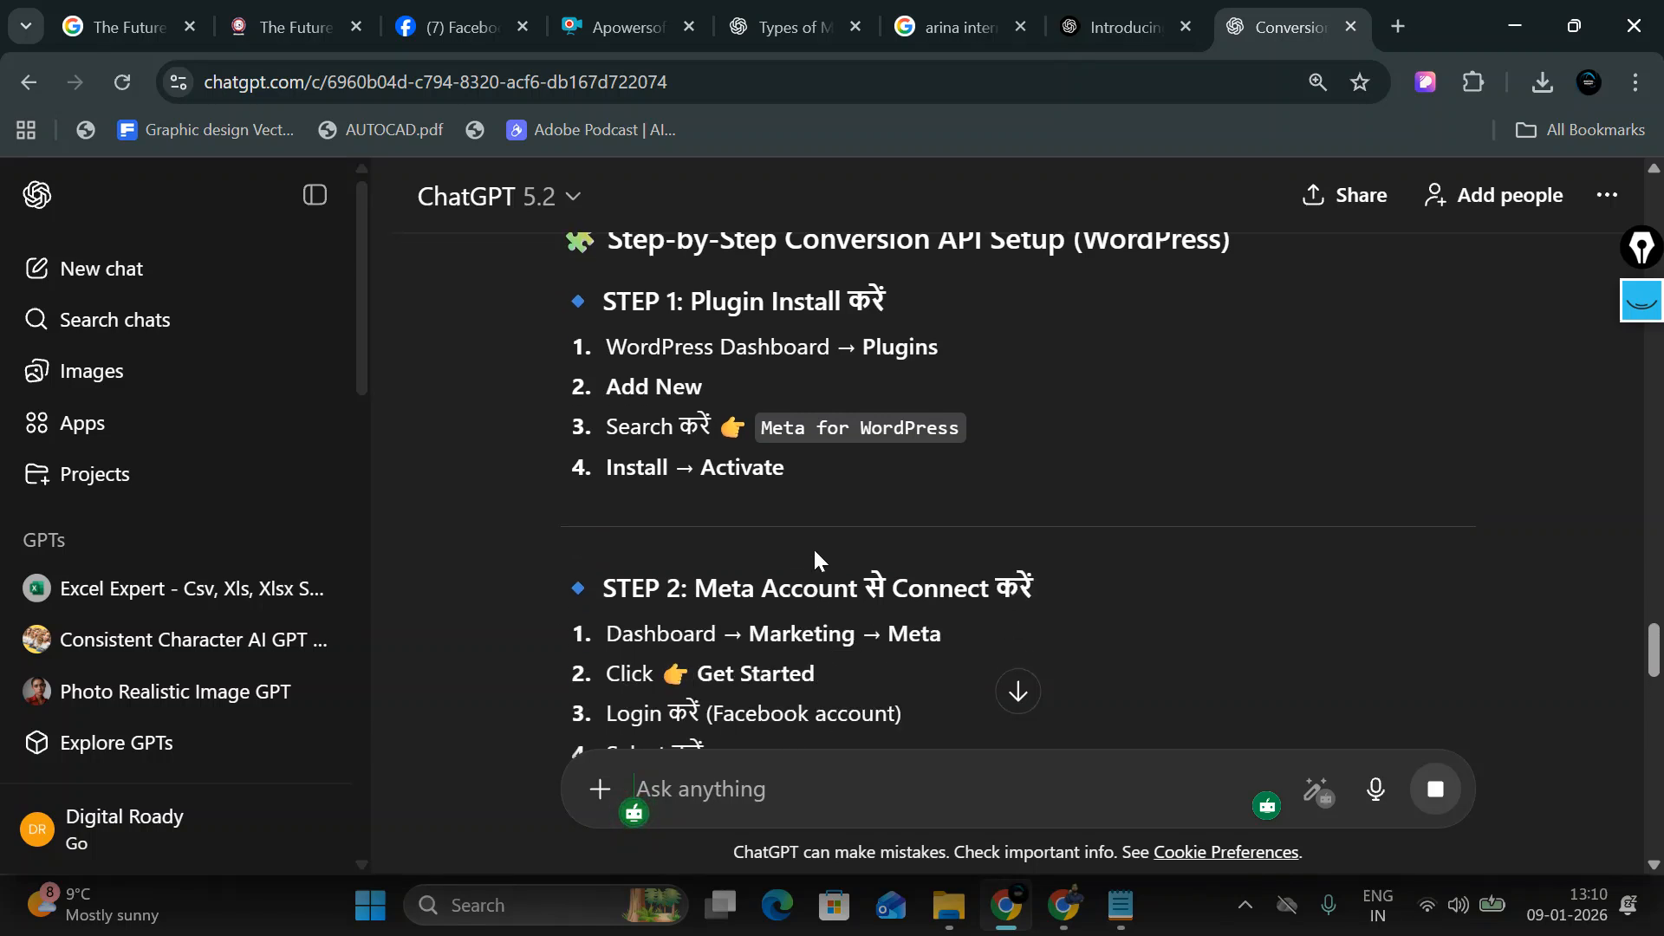
pyautogui.scroll(-5, 817, 559)
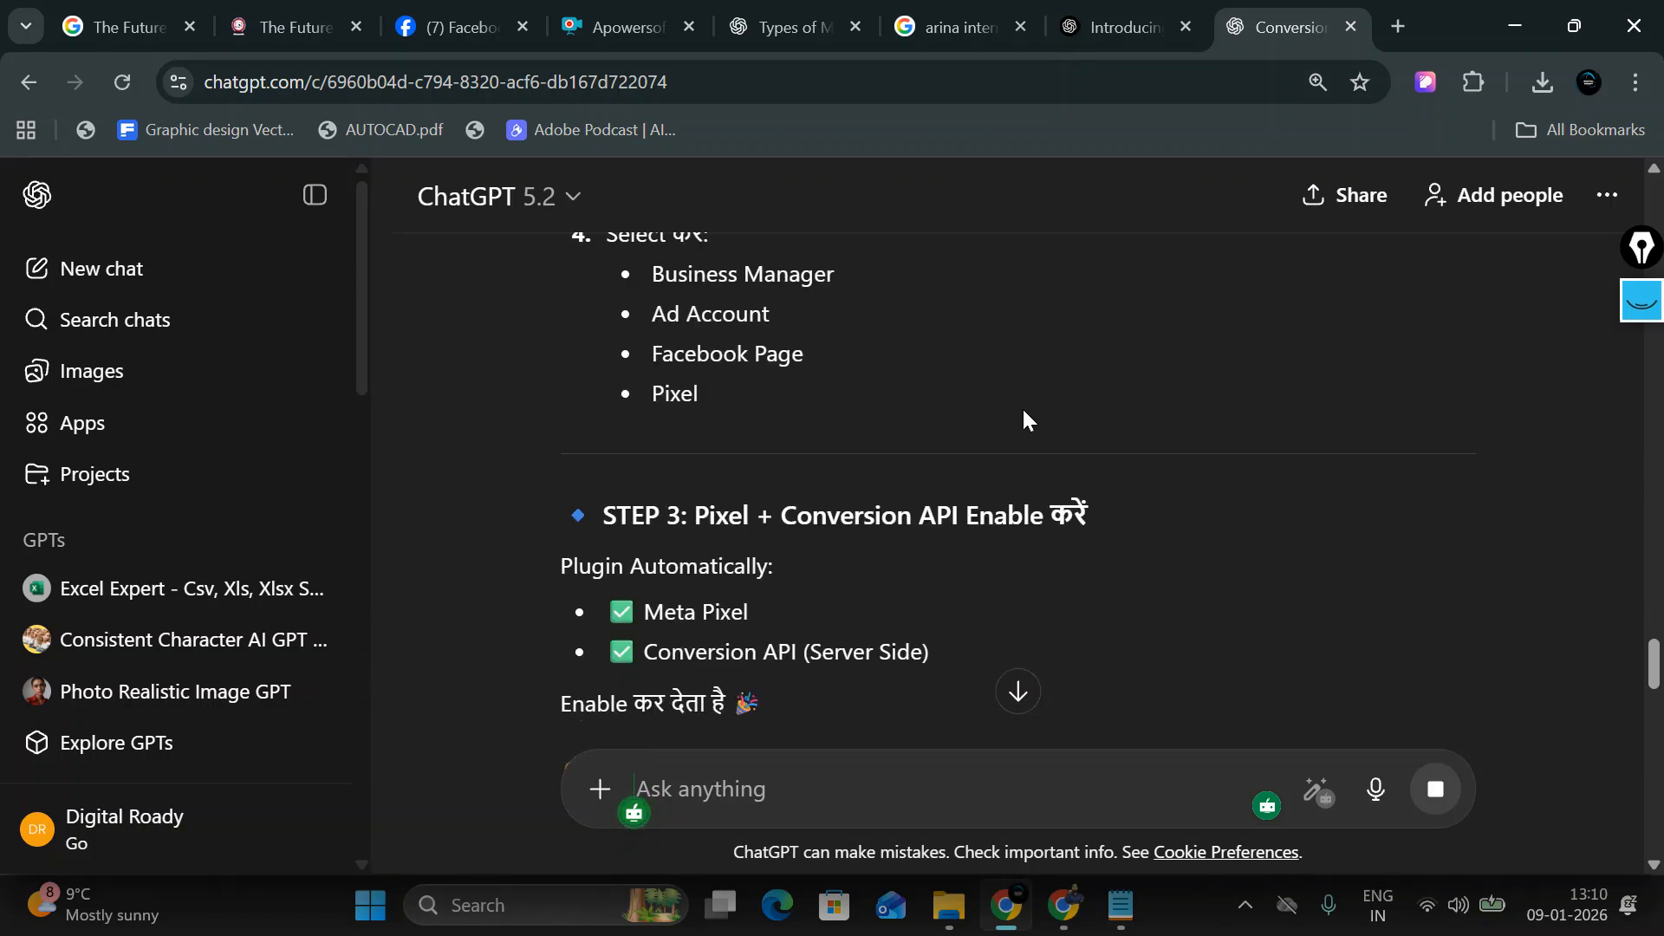
pyautogui.scroll(-3, 1024, 410)
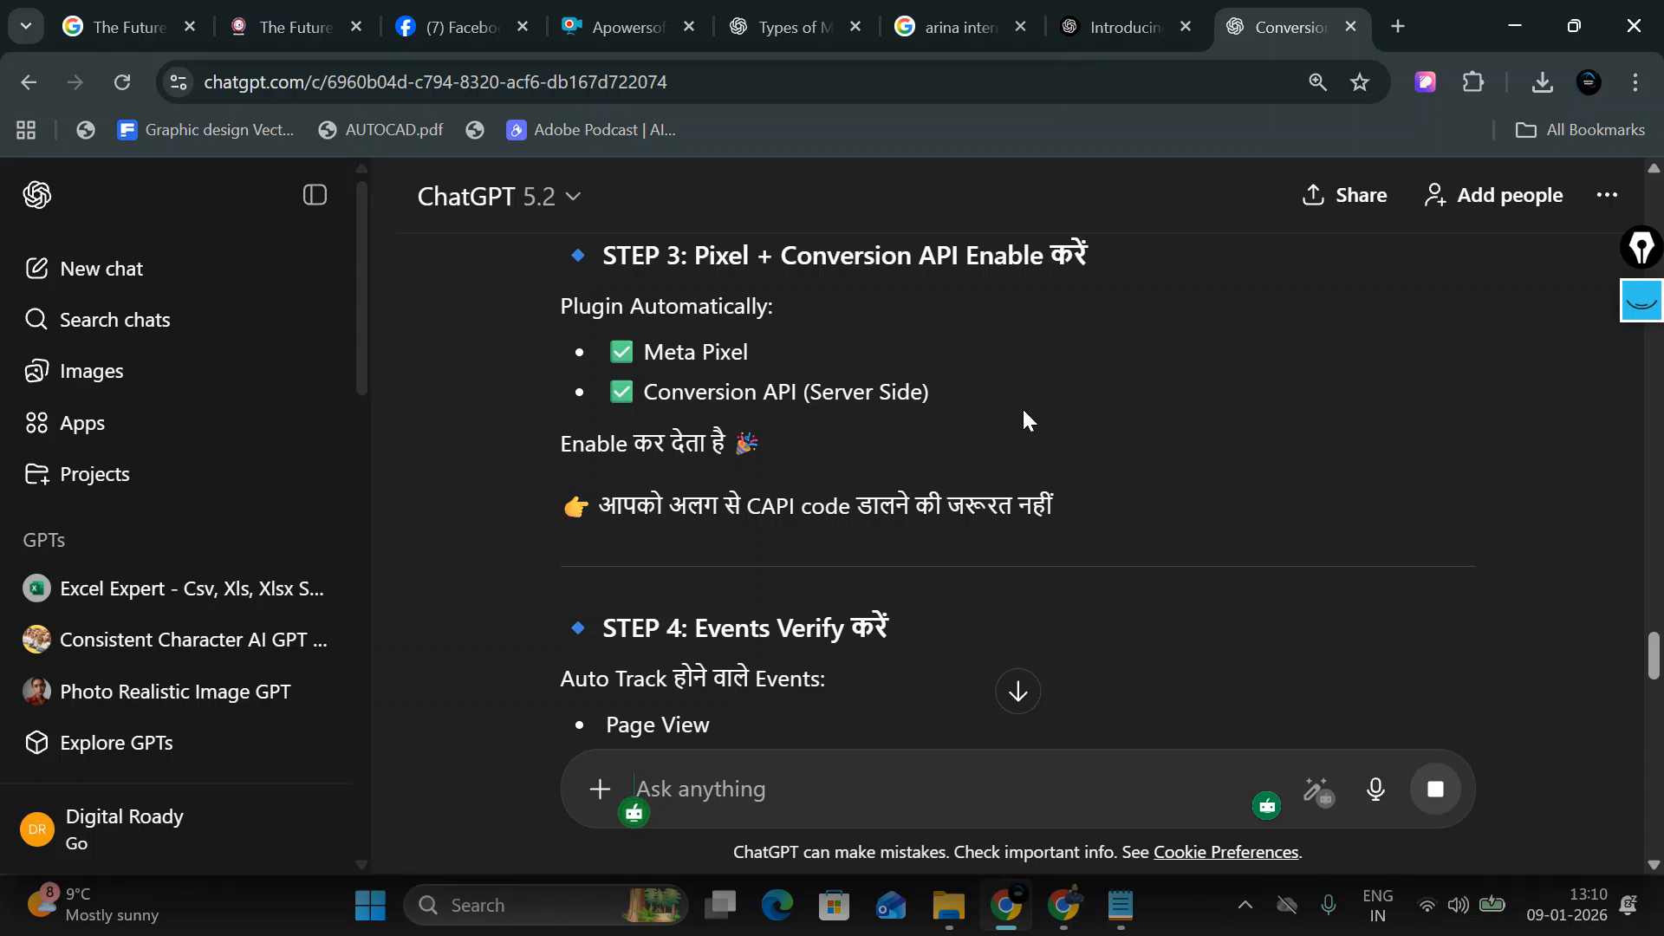
pyautogui.scroll(8, 1024, 413)
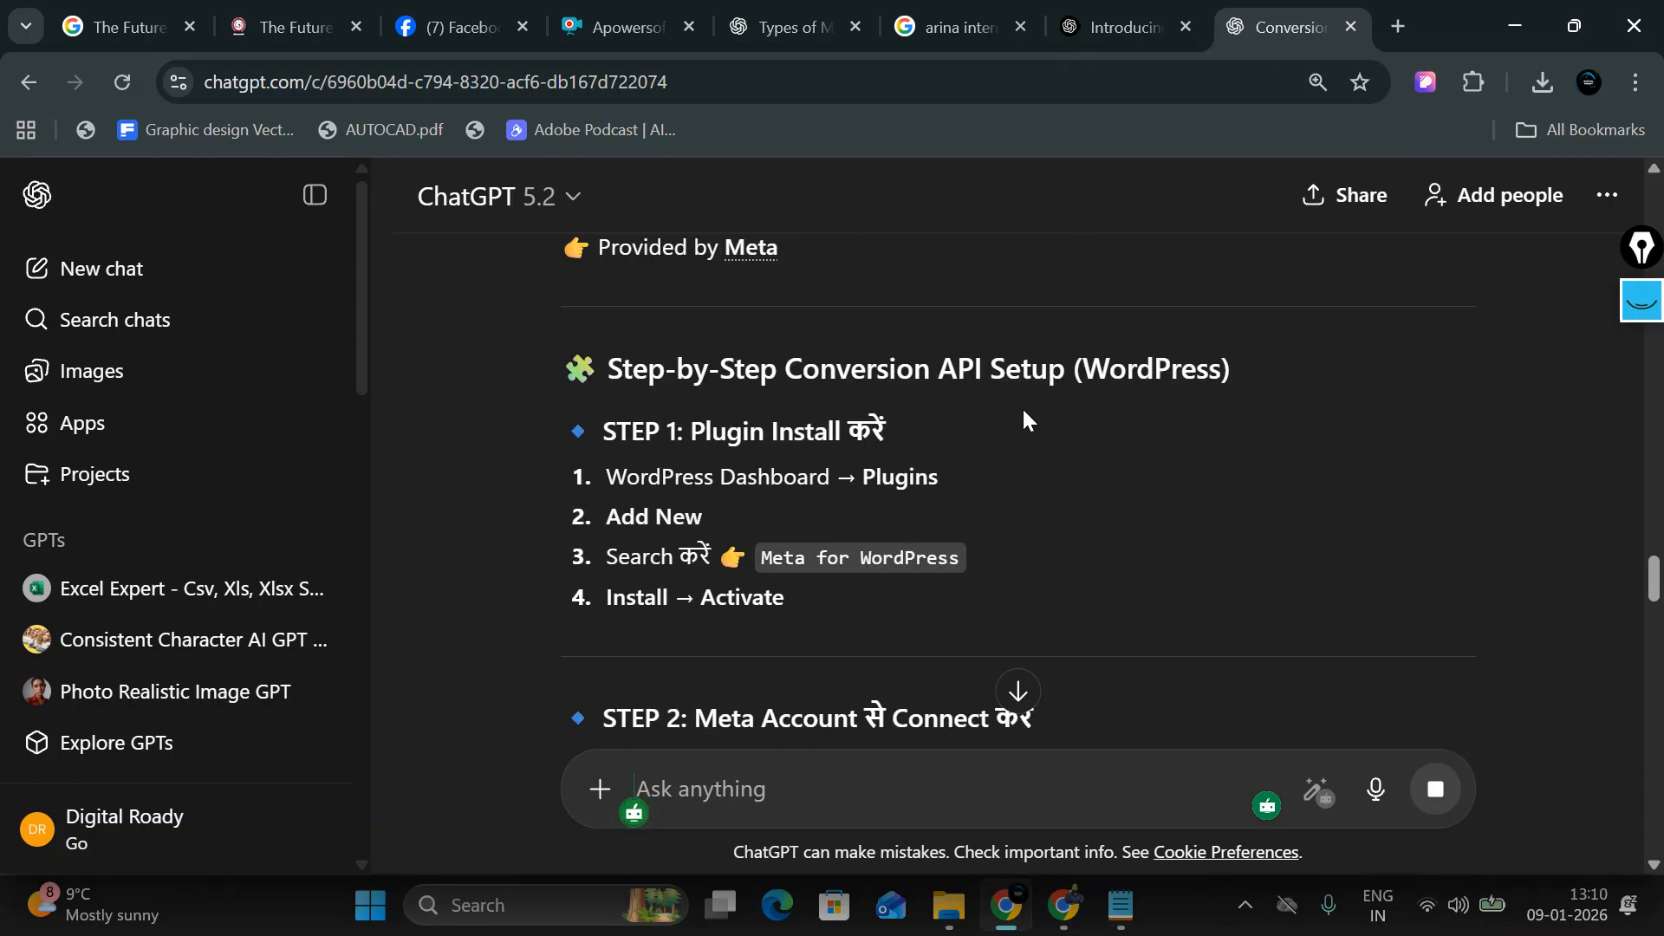
pyautogui.scroll(-1, 803, 567)
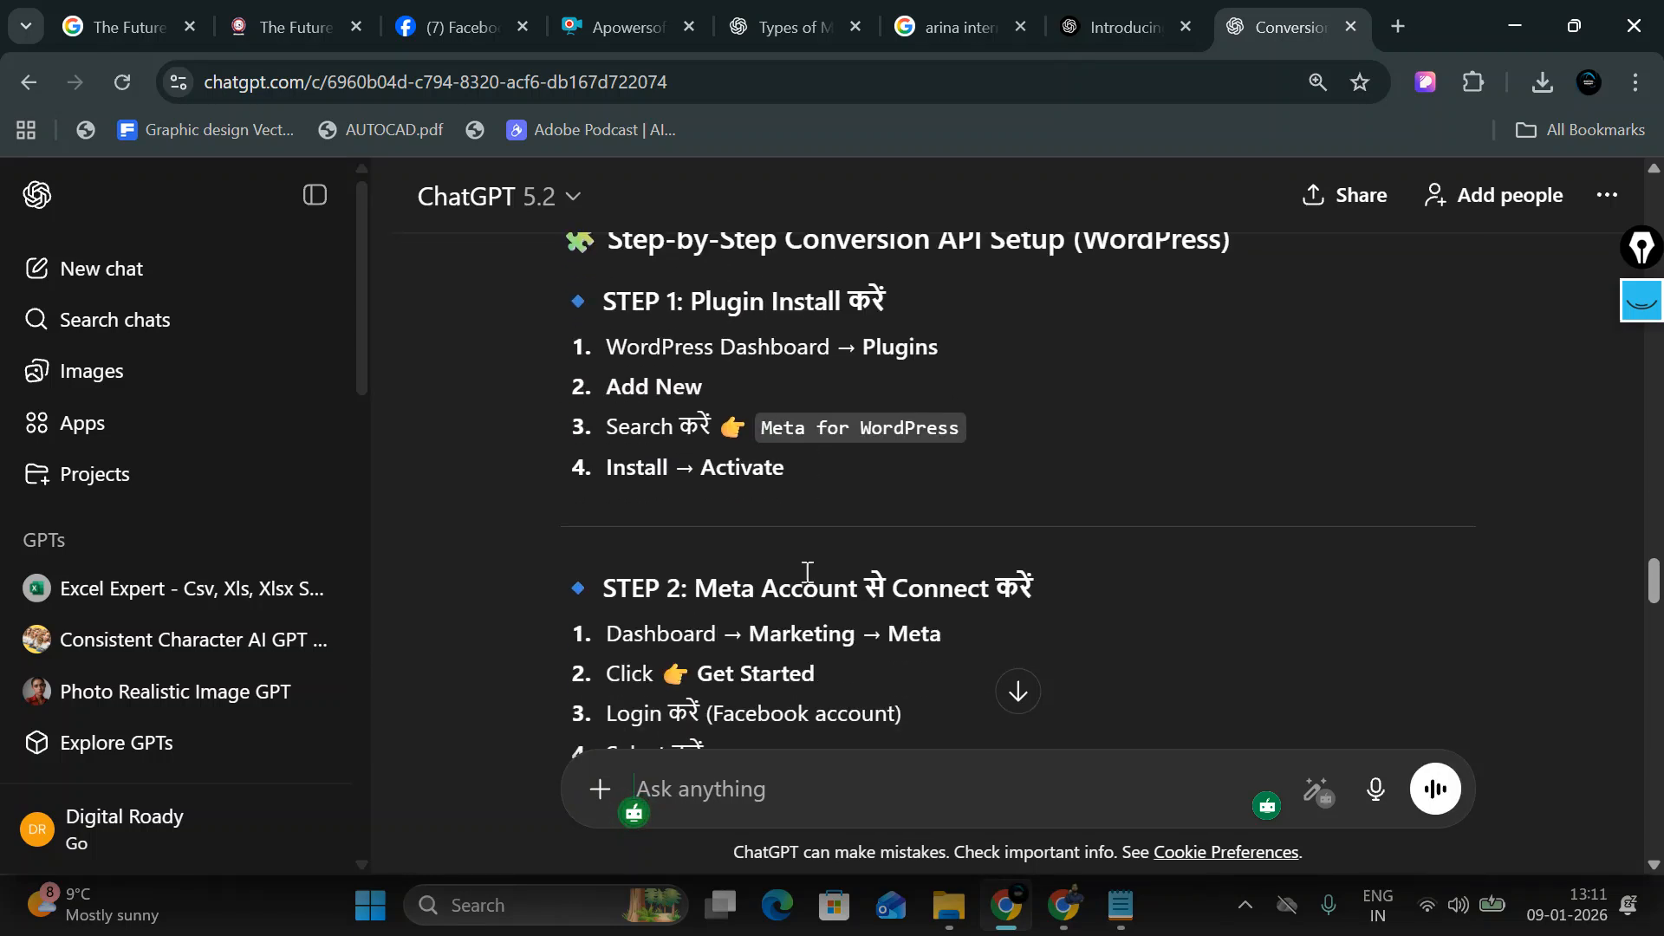
pyautogui.scroll(-1, 1010, 611)
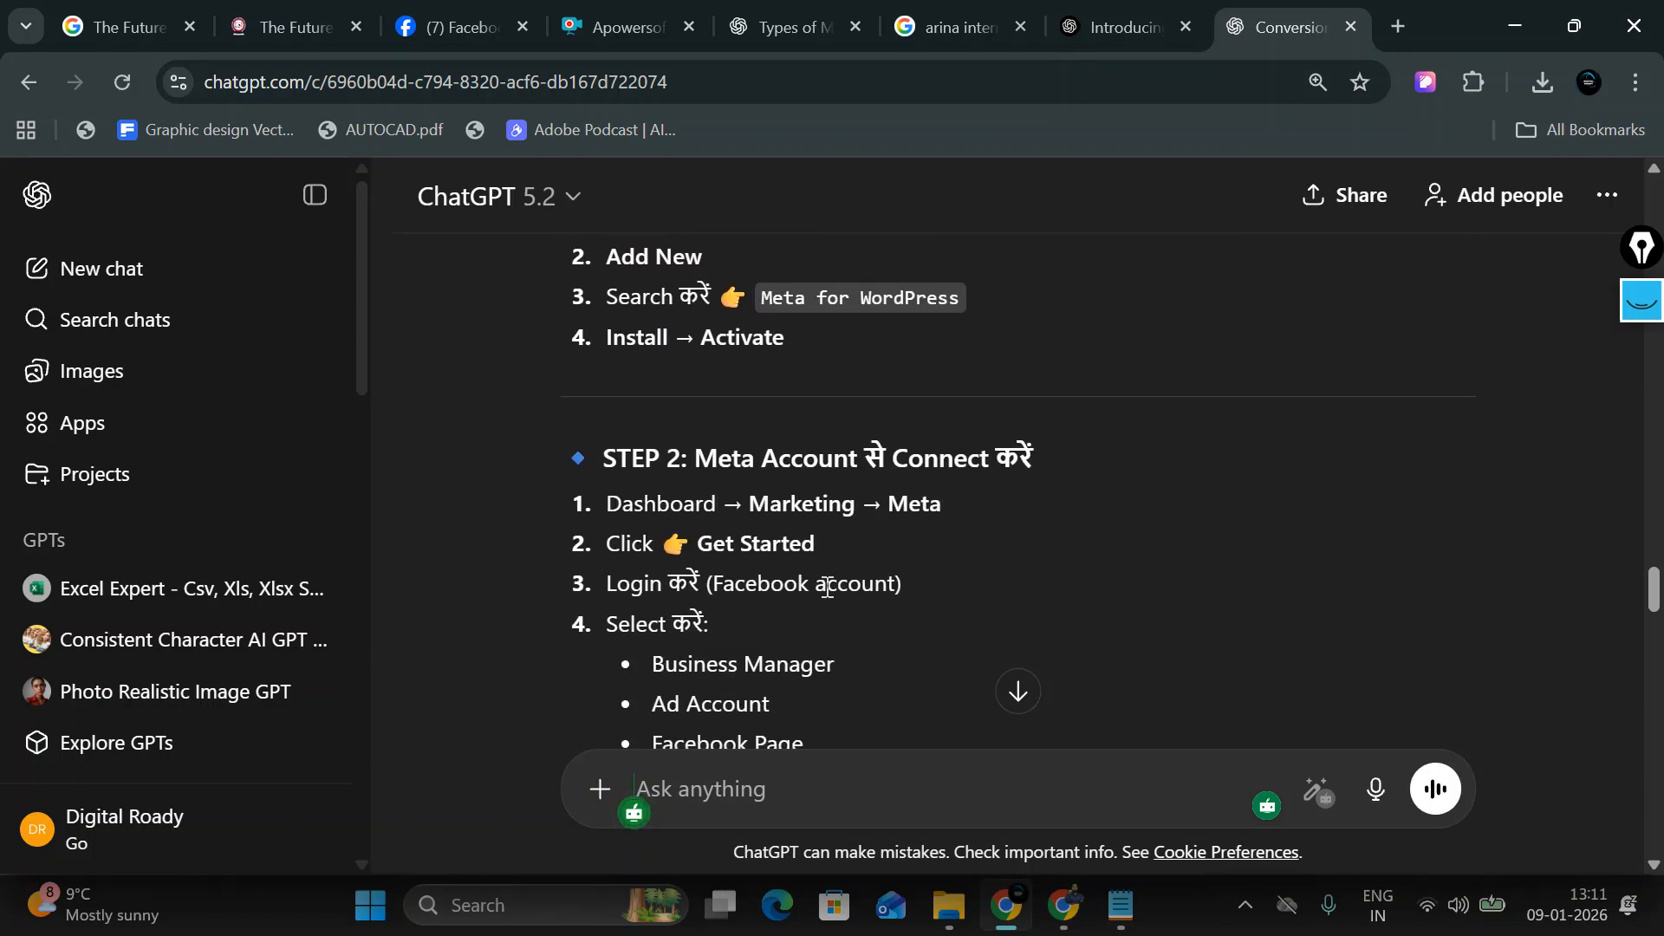
pyautogui.scroll(-1, 746, 568)
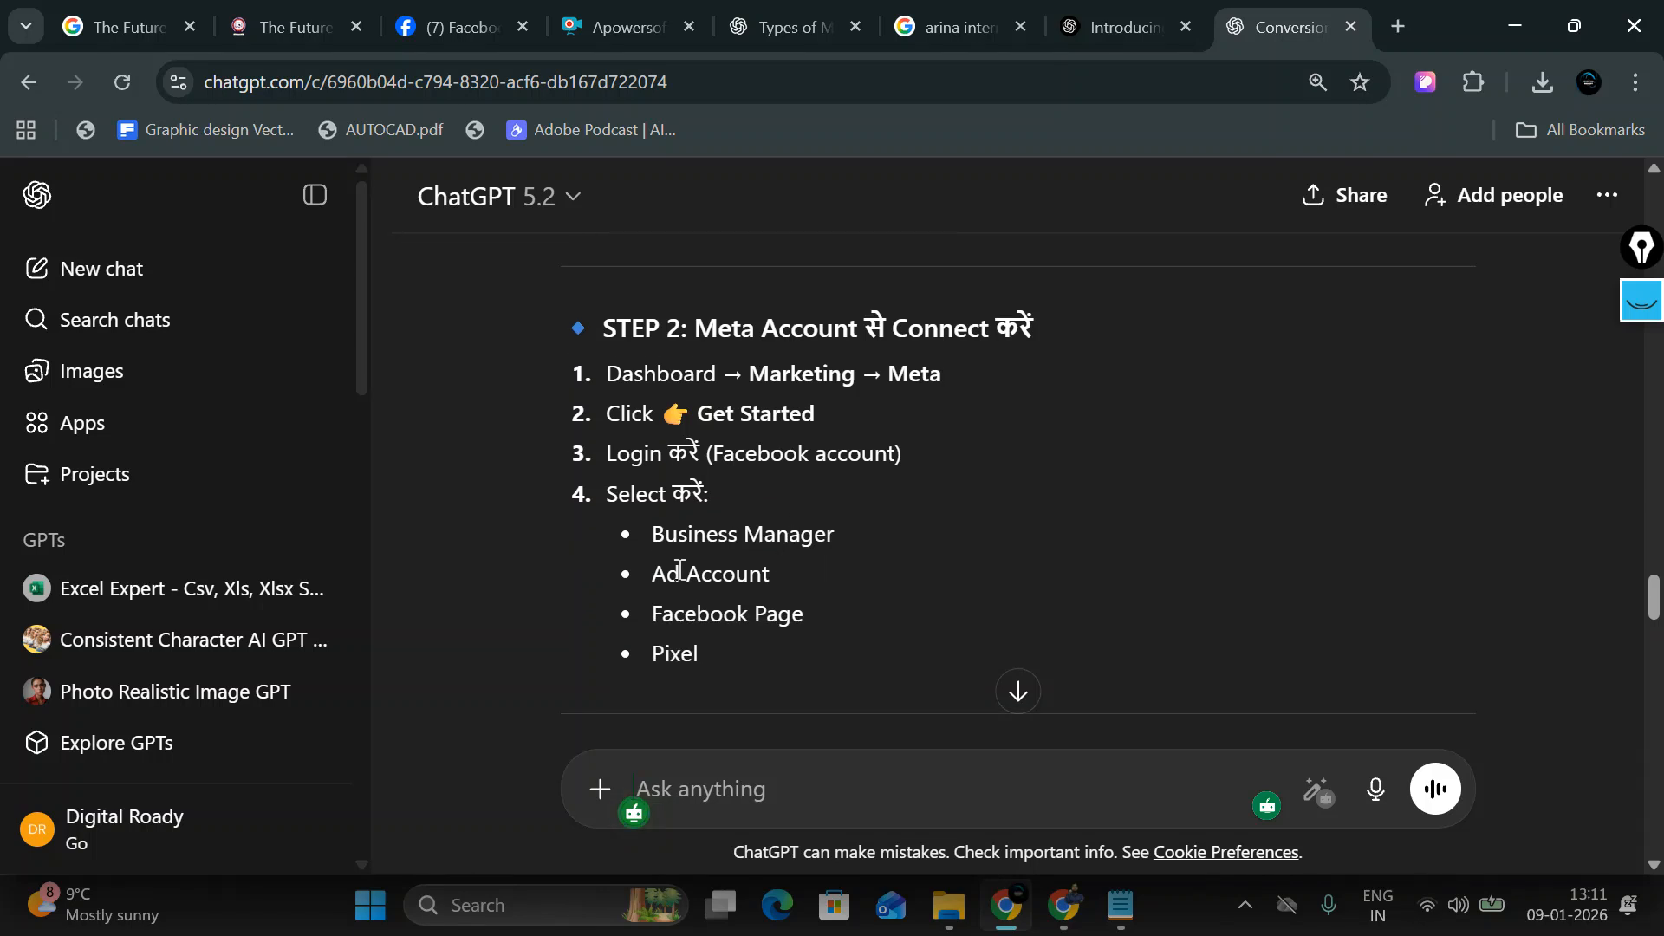
pyautogui.scroll(-3, 830, 574)
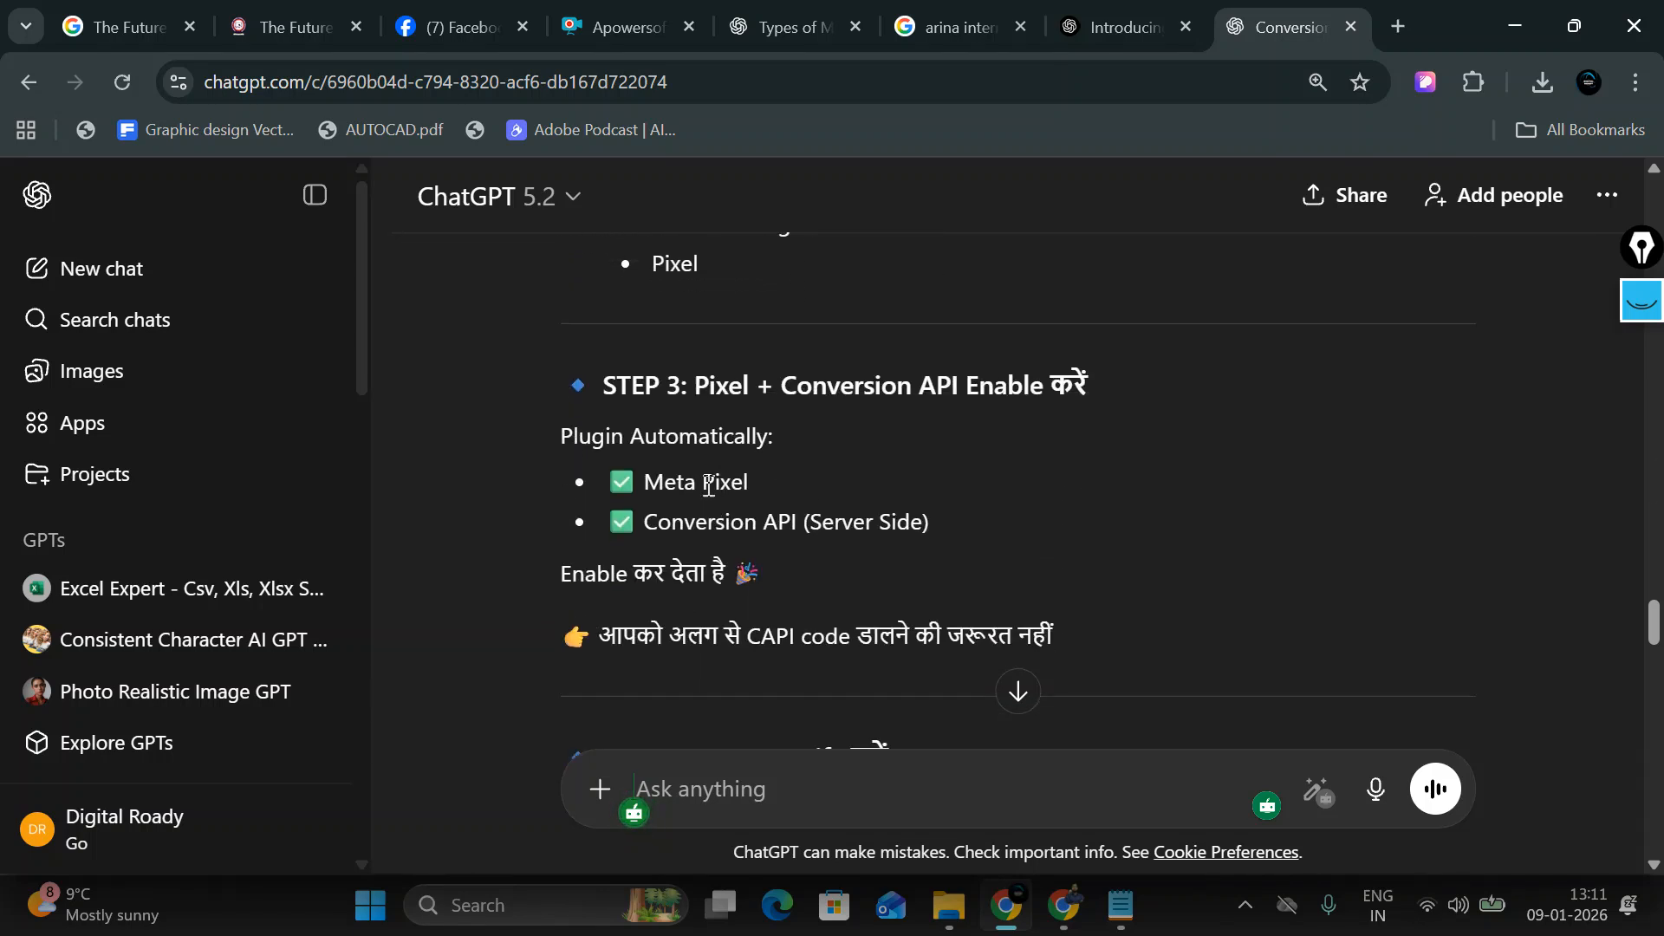
pyautogui.scroll(-4, 858, 481)
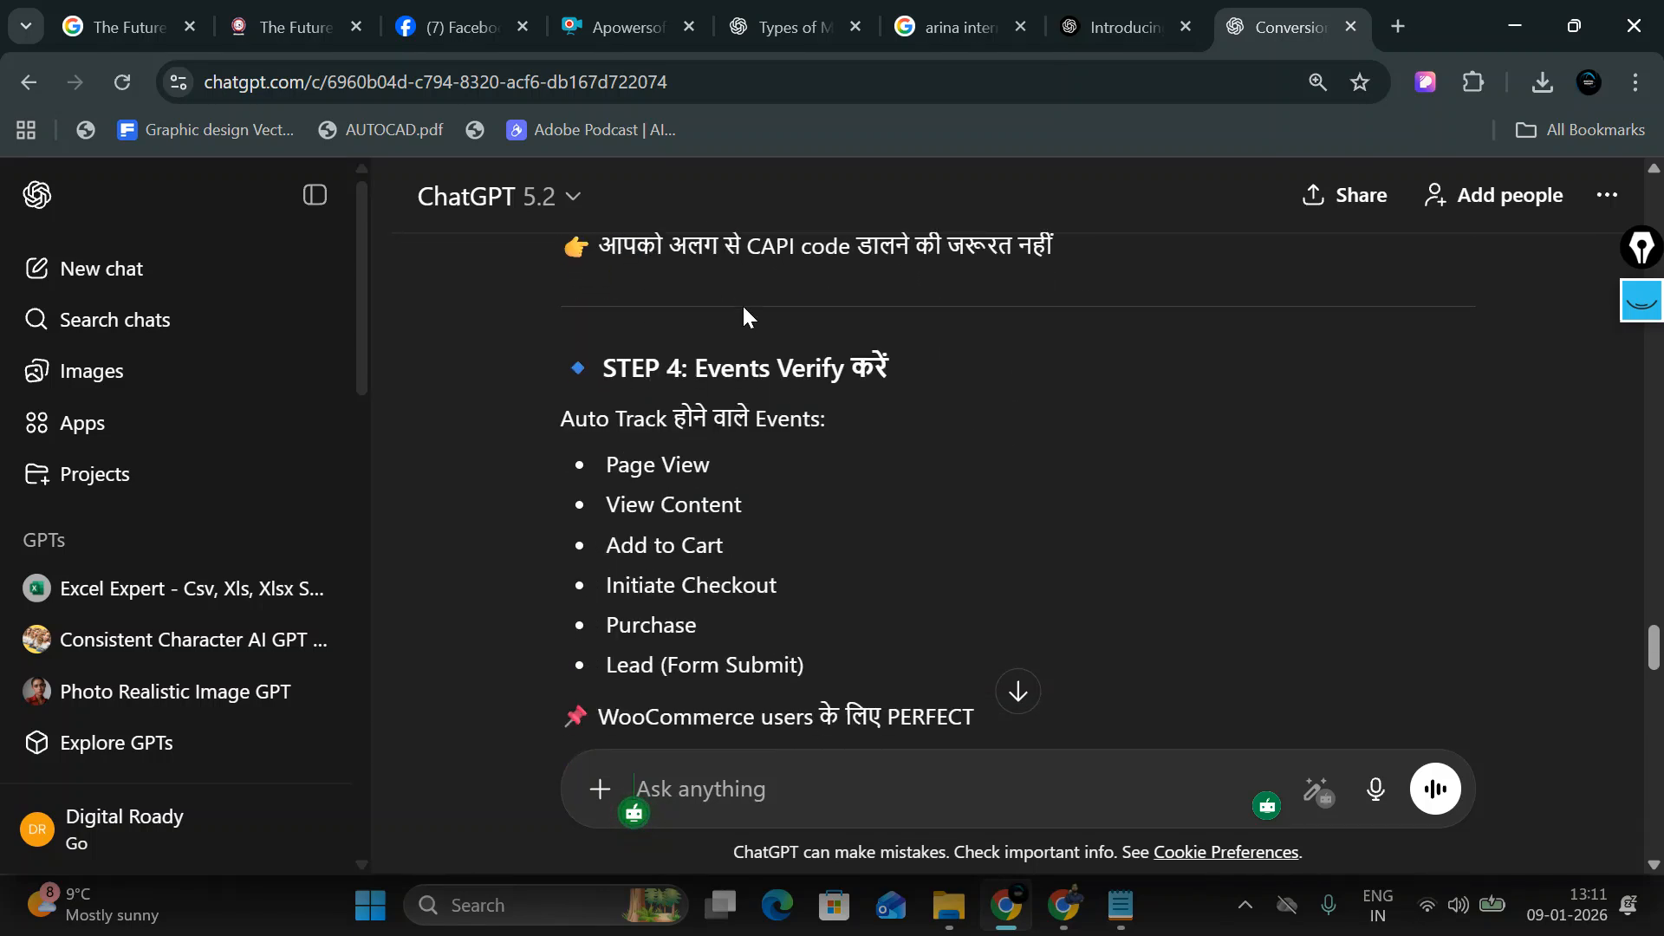
pyautogui.scroll(-1, 948, 350)
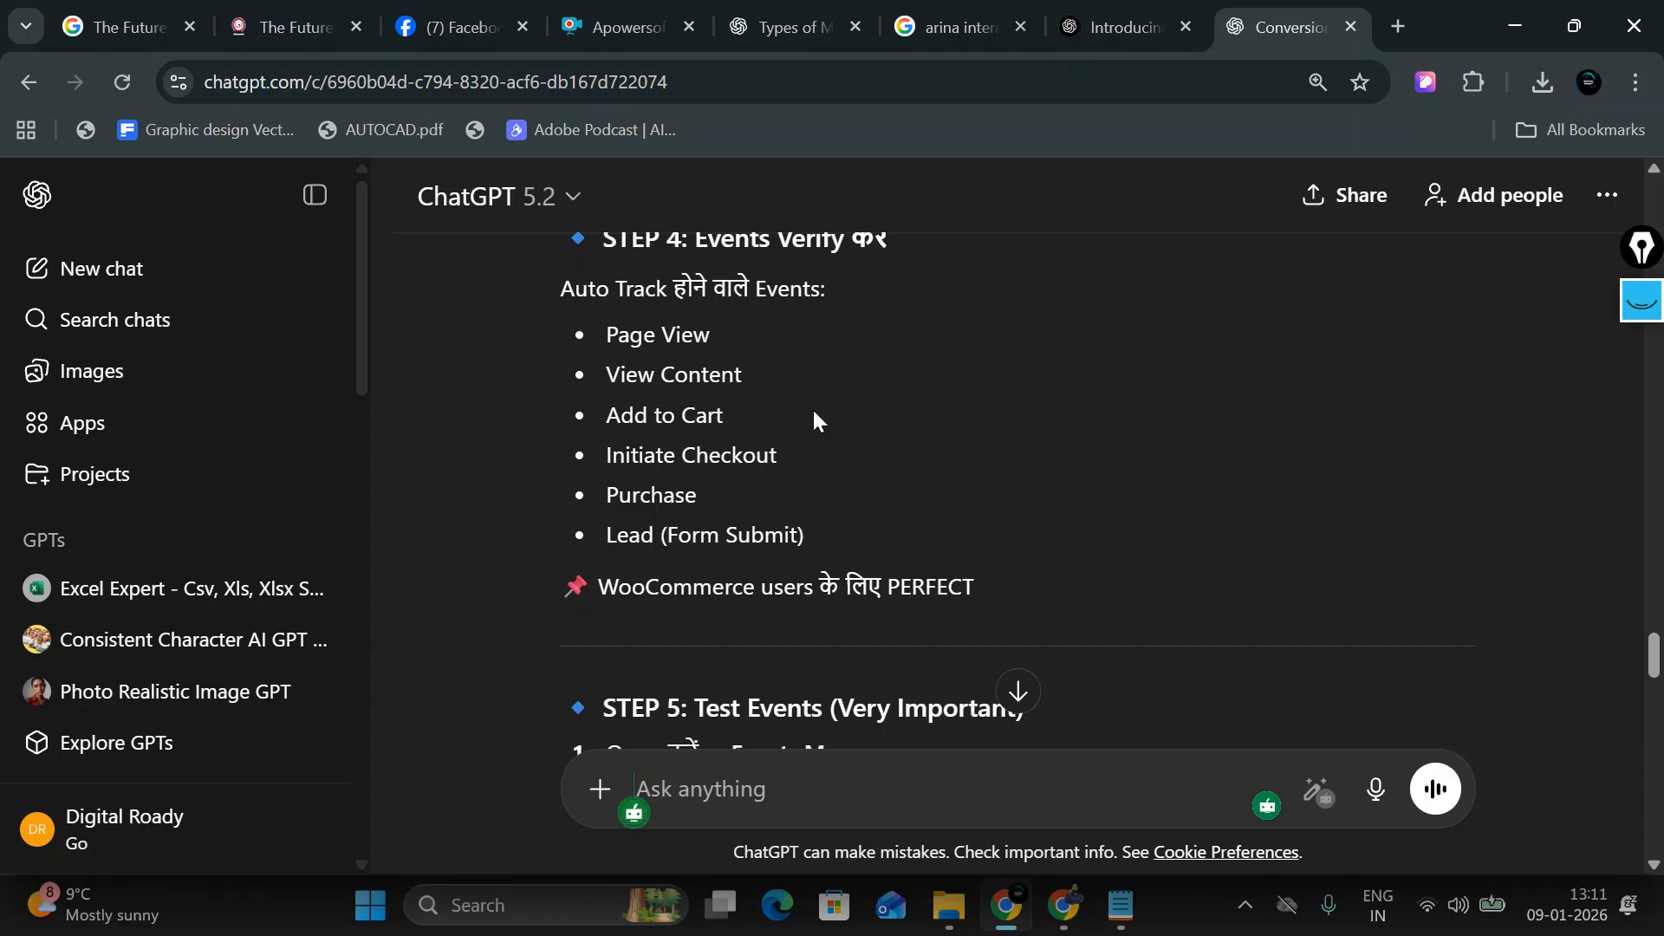
pyautogui.scroll(-3, 814, 416)
pyautogui.scroll(-3, 722, 486)
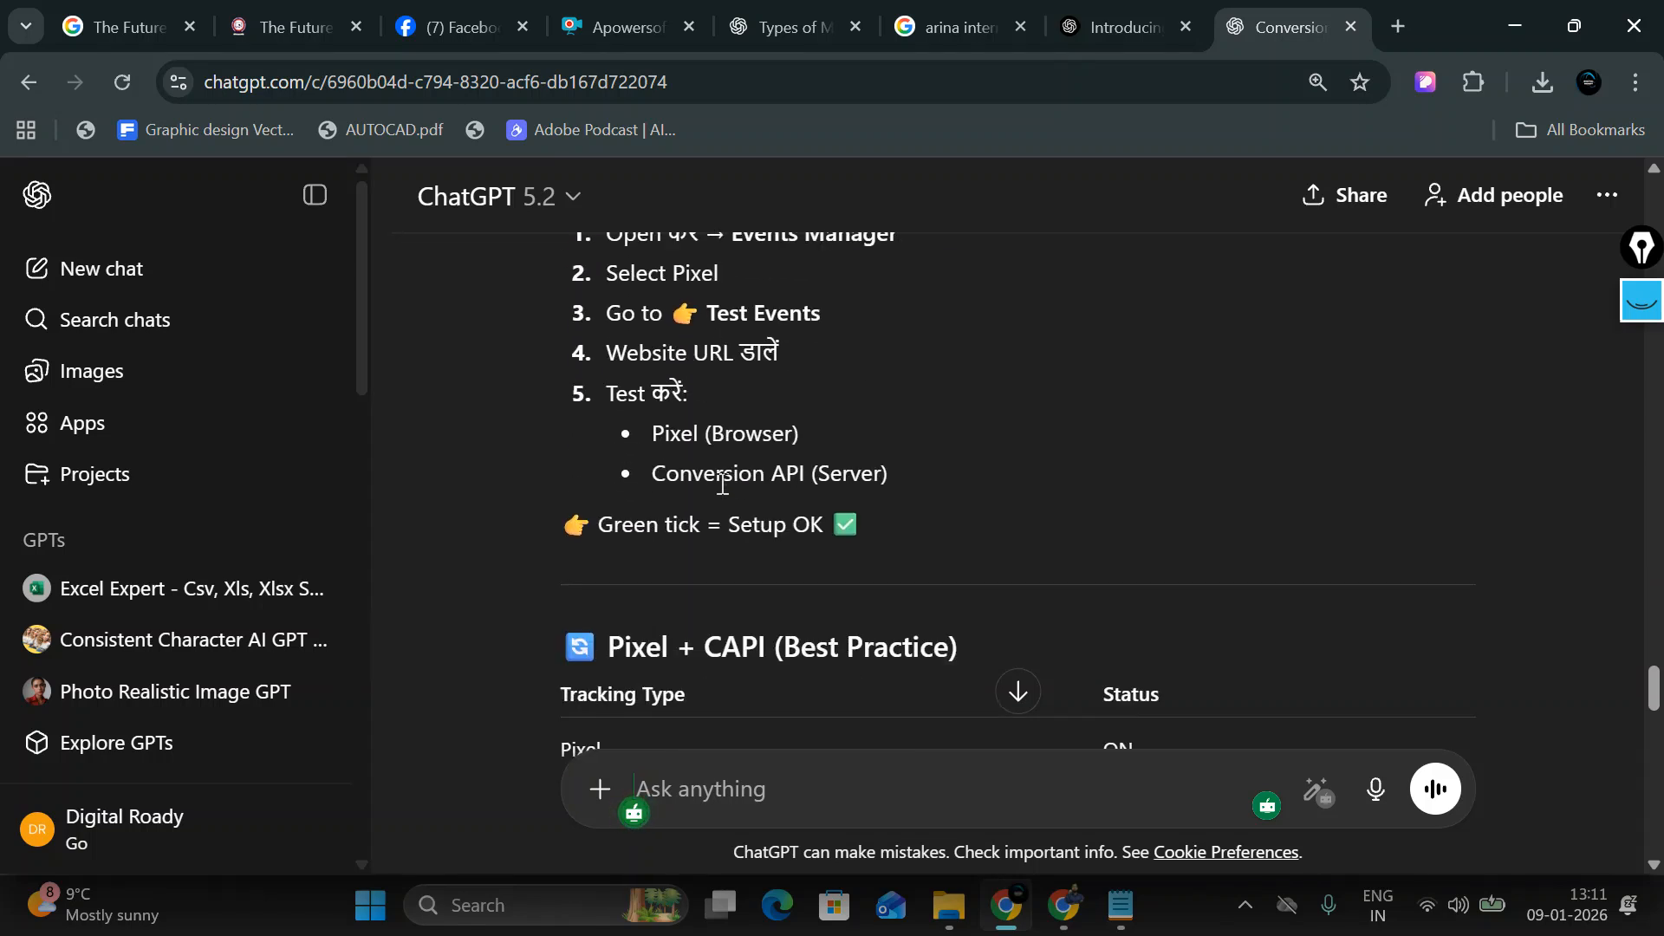
pyautogui.scroll(-1, 918, 468)
pyautogui.scroll(-3, 782, 522)
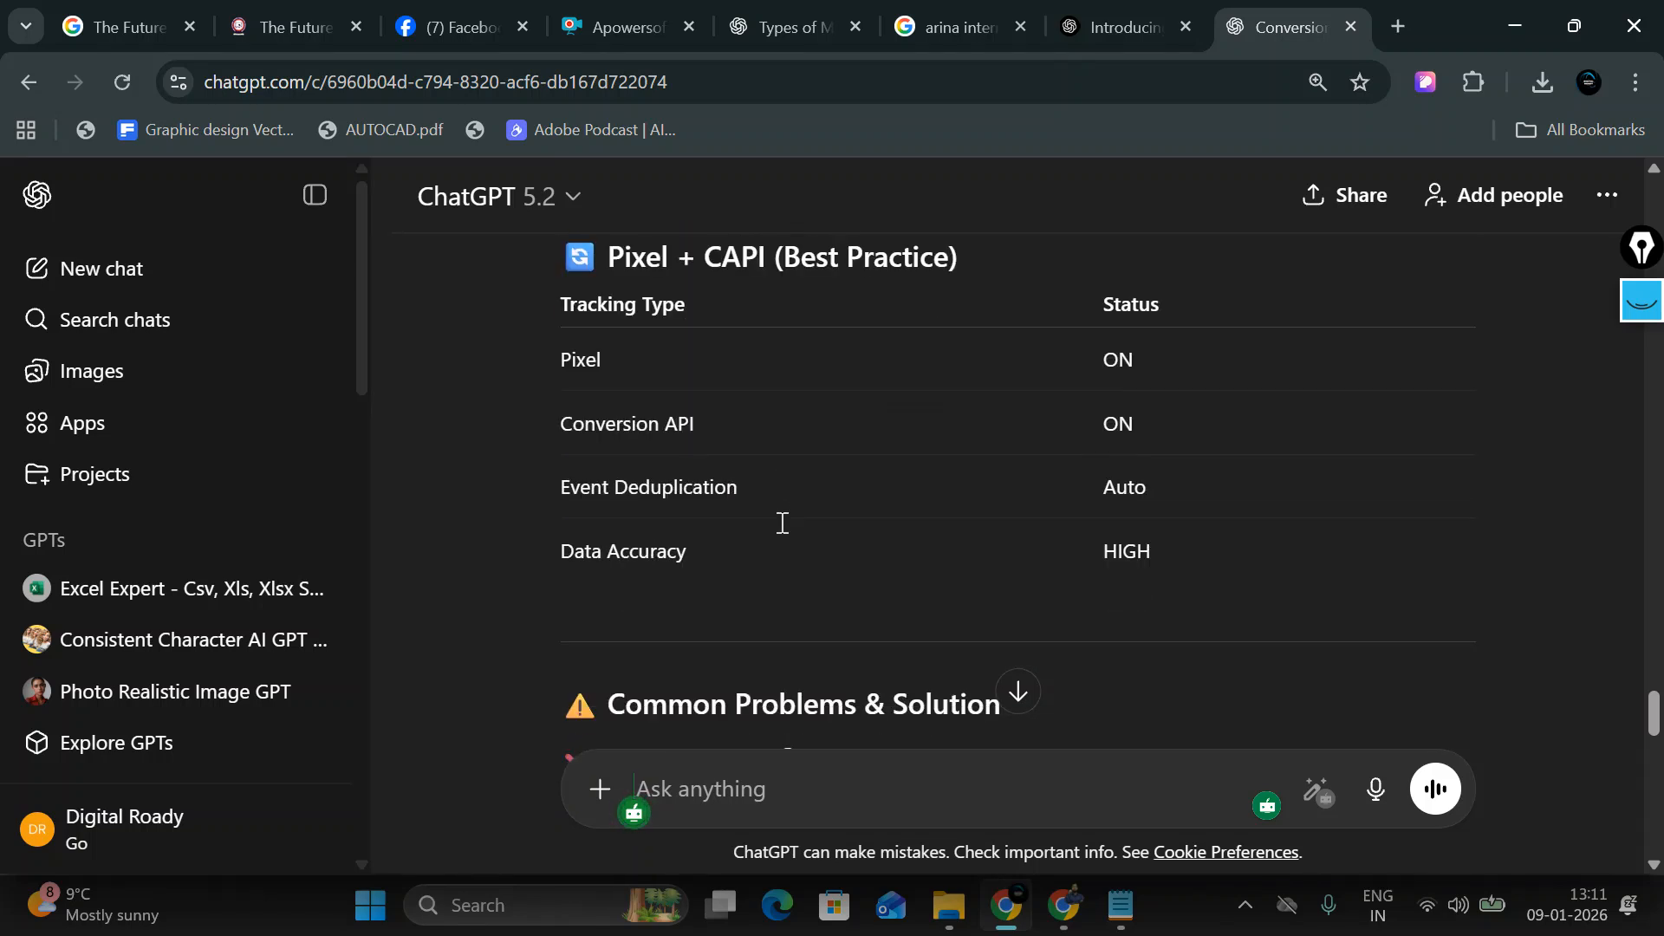
pyautogui.scroll(-4, 810, 531)
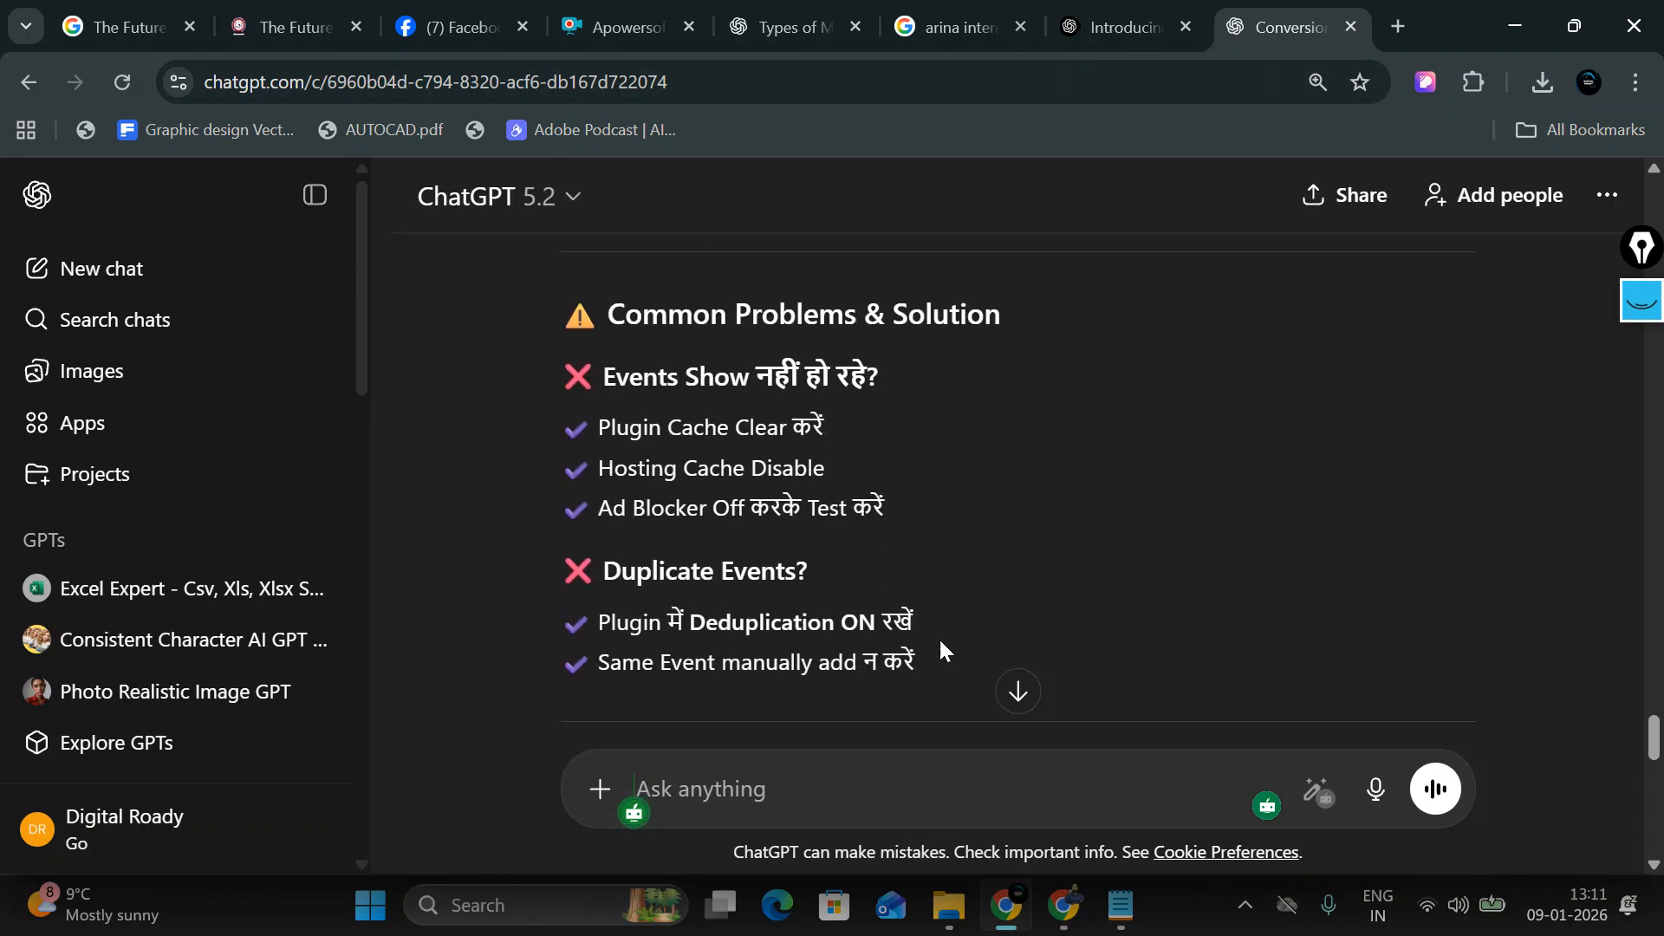
pyautogui.scroll(-3, 914, 498)
pyautogui.scroll(-2, 919, 497)
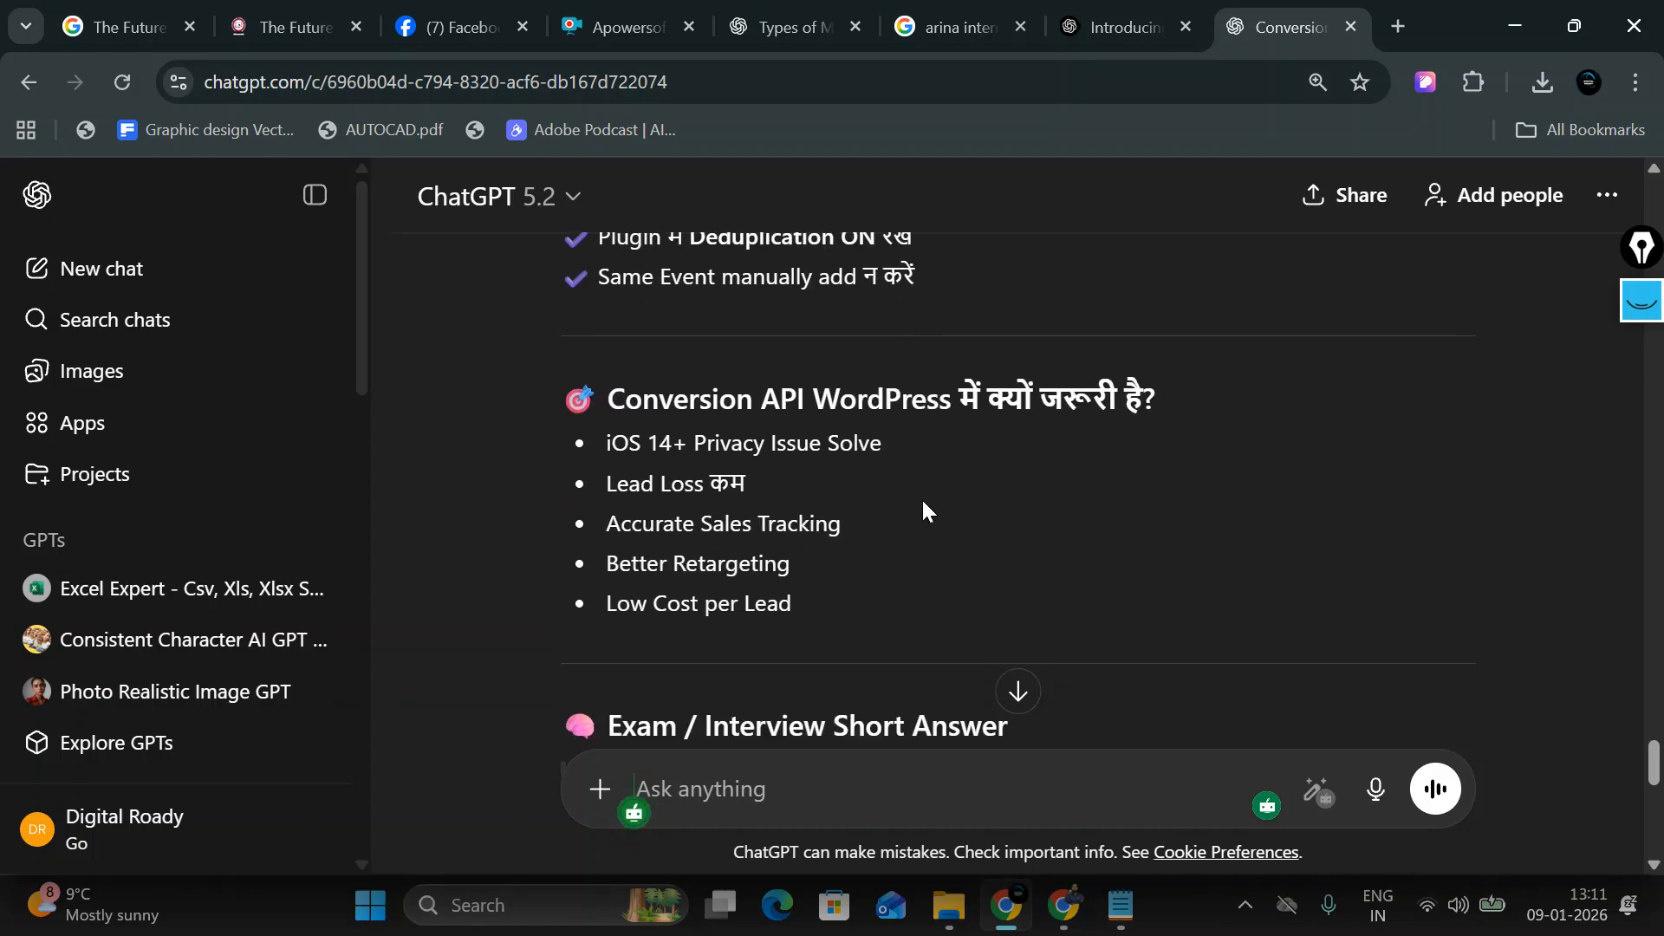
pyautogui.scroll(-3, 922, 499)
pyautogui.scroll(-3, 924, 501)
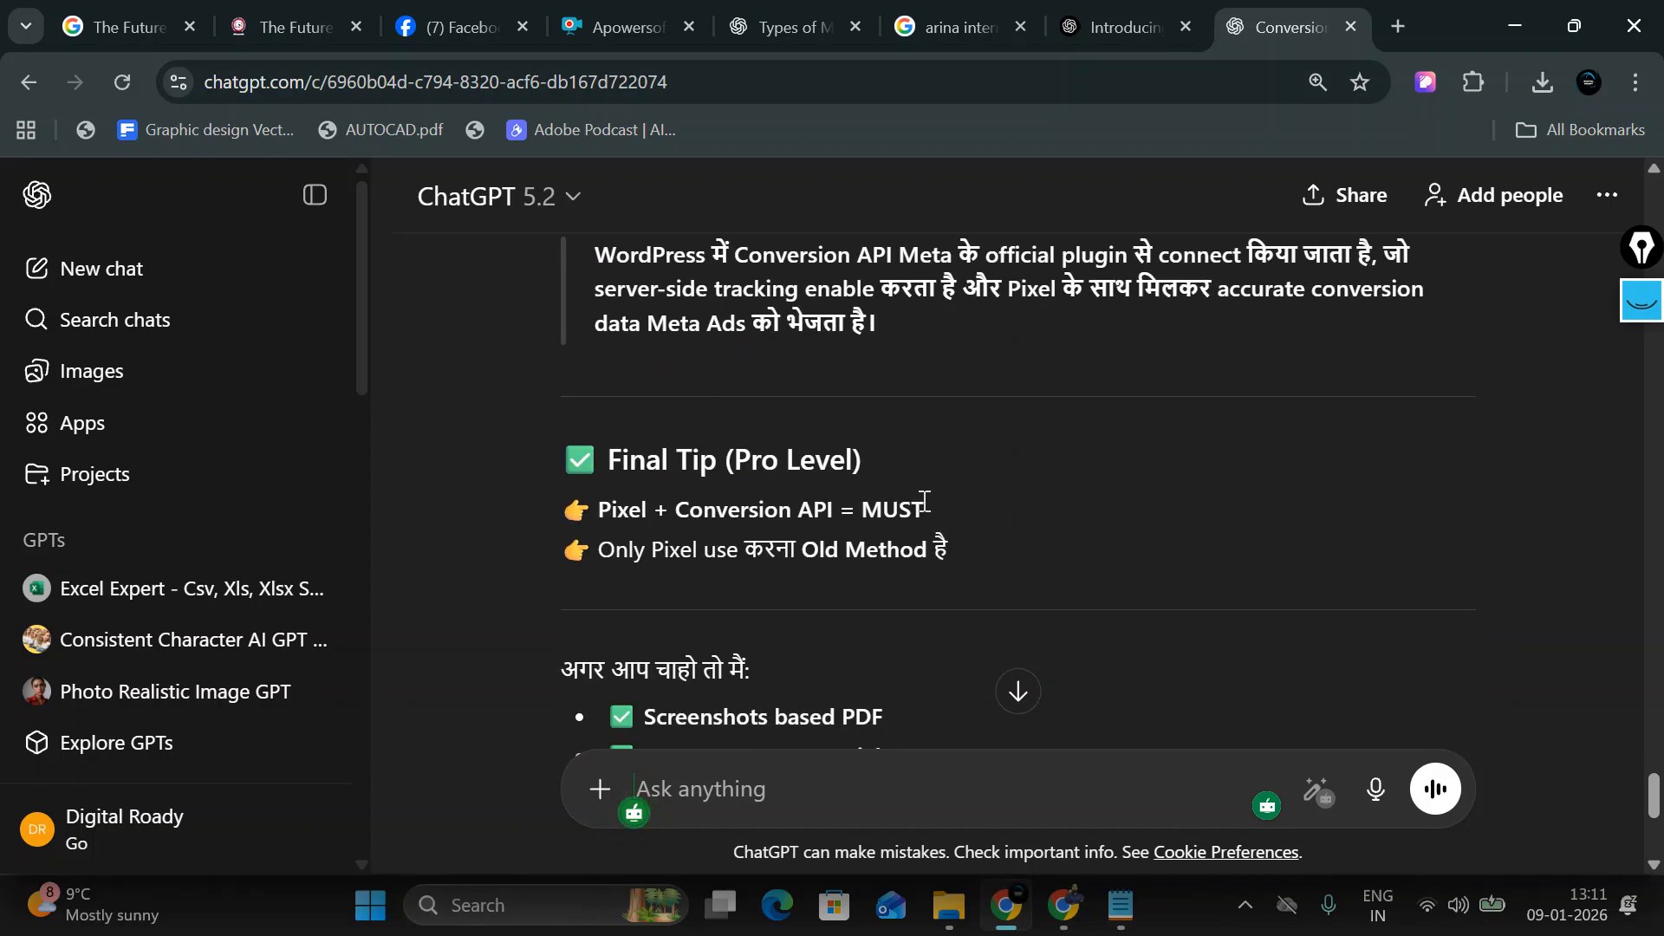
pyautogui.moveTo(1071, 921)
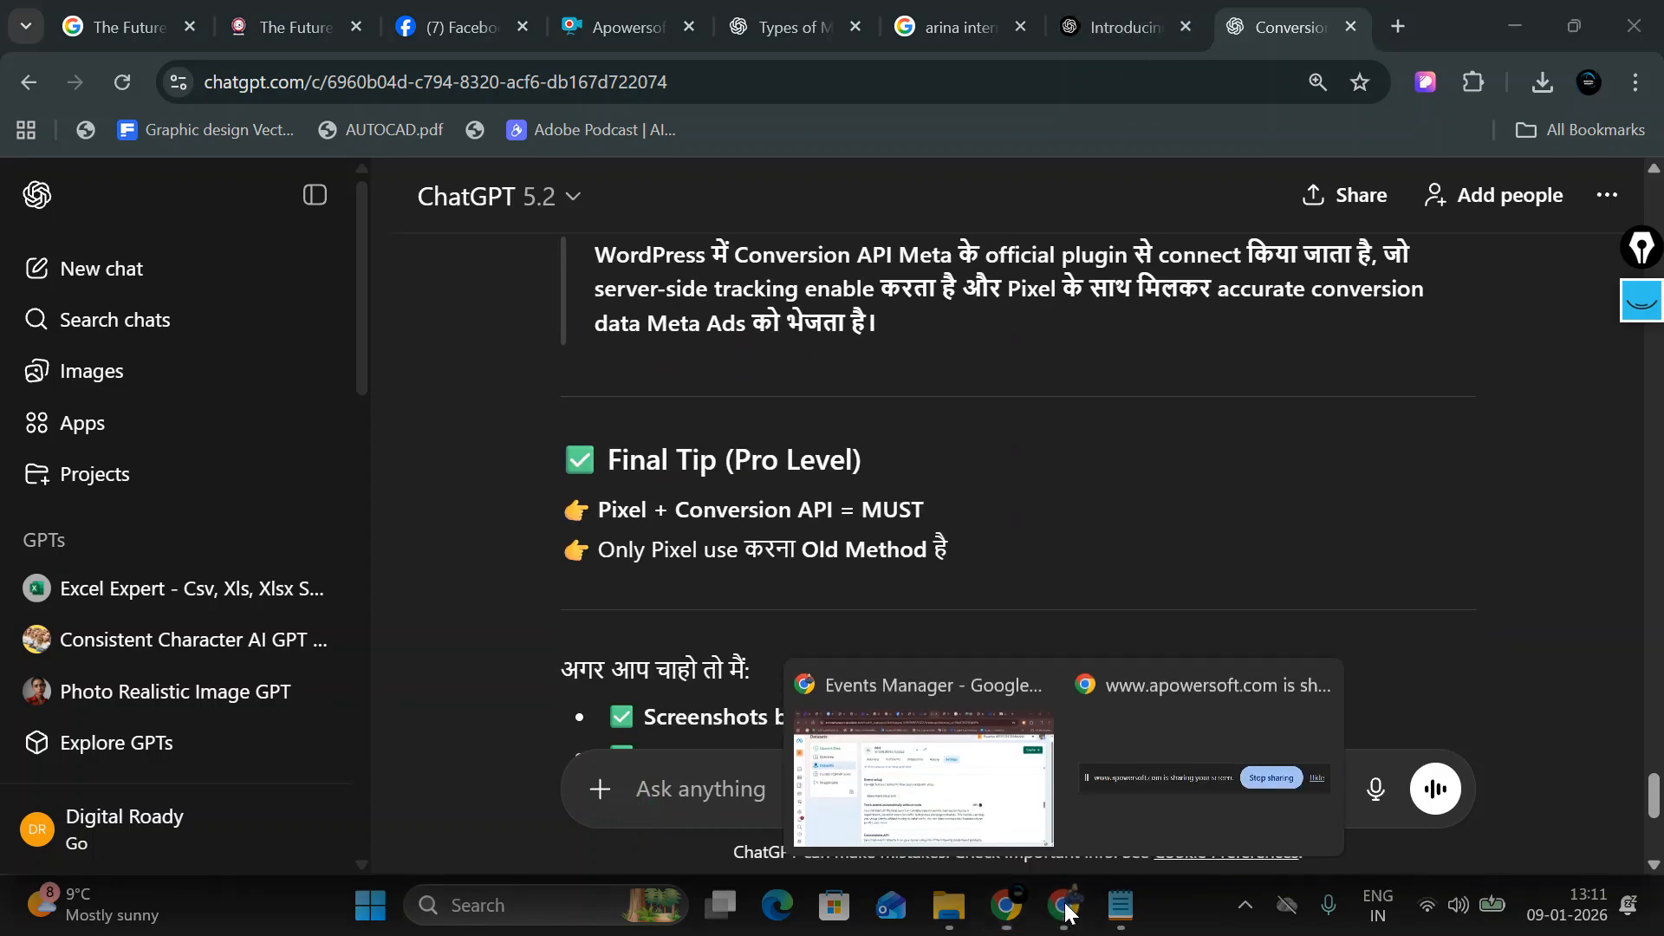
# Step: Return to Meta Events Manager and open the ddr2 dataset's Overview page
pyautogui.click(958, 803)
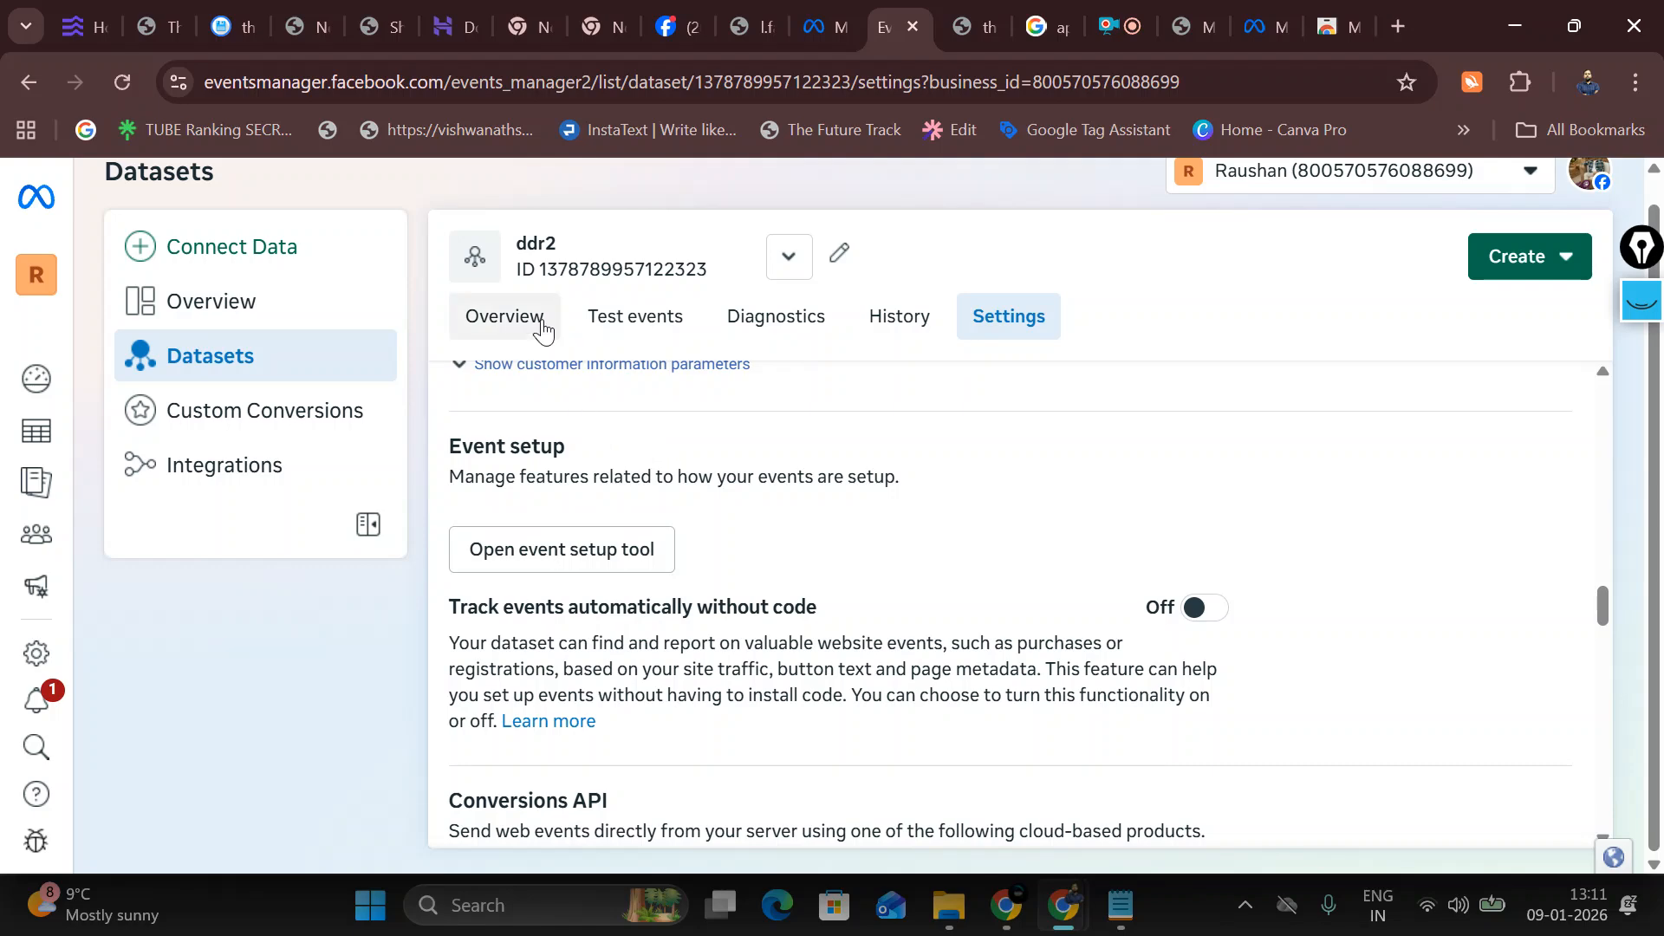
pyautogui.click(497, 330)
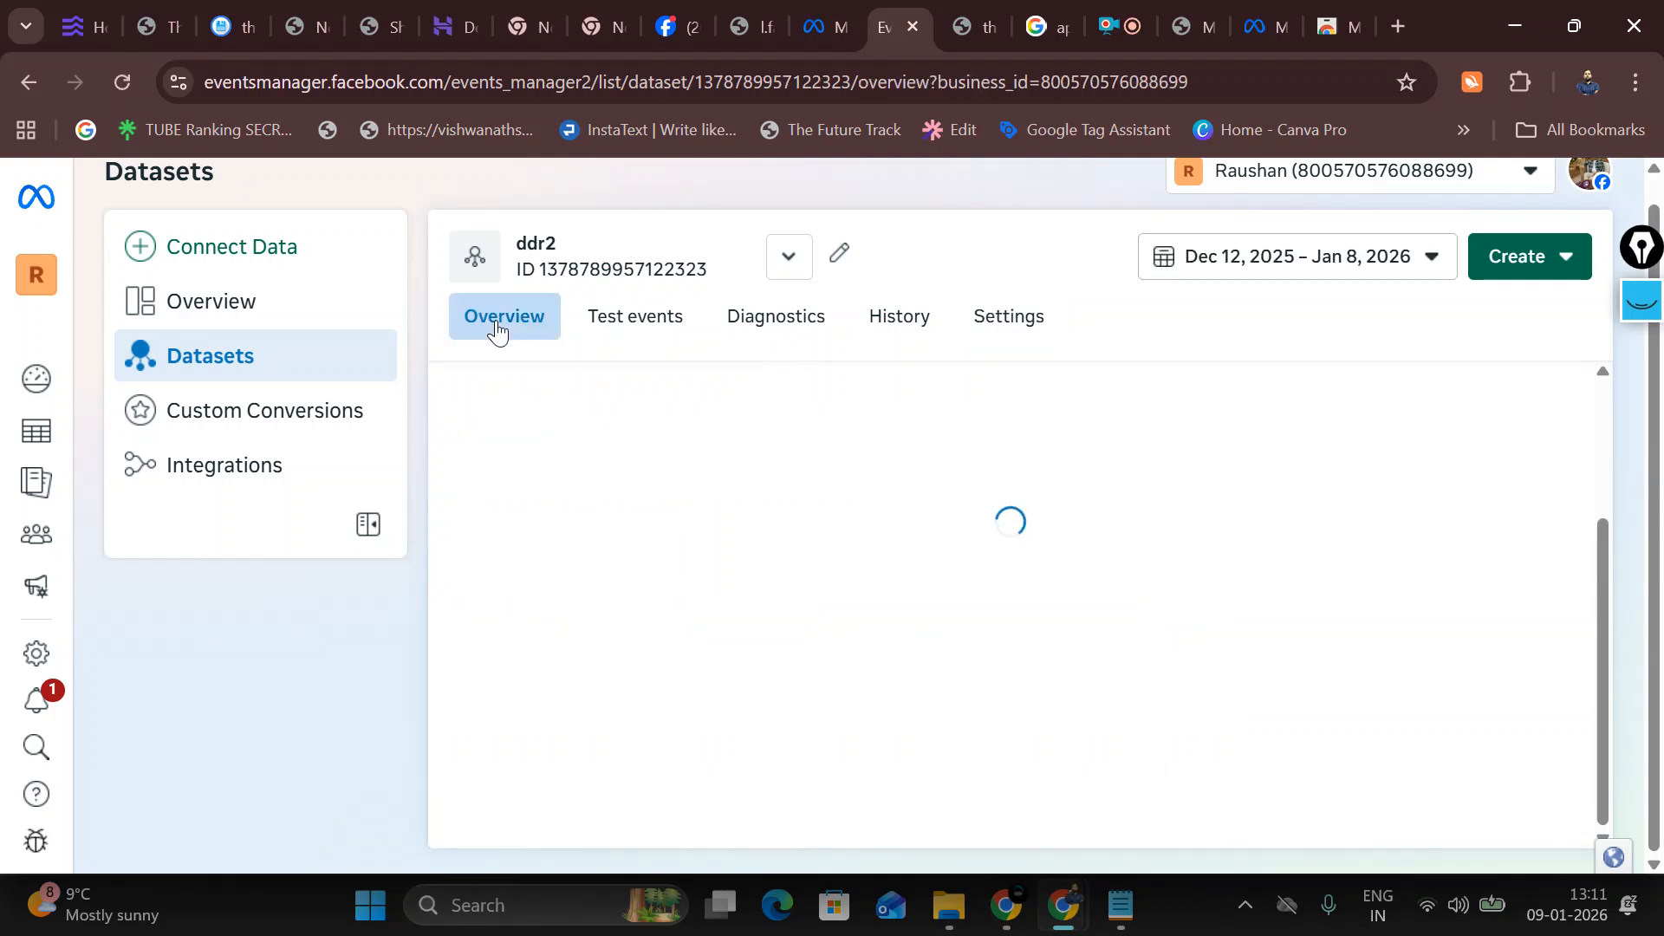
pyautogui.scroll(-5, 677, 438)
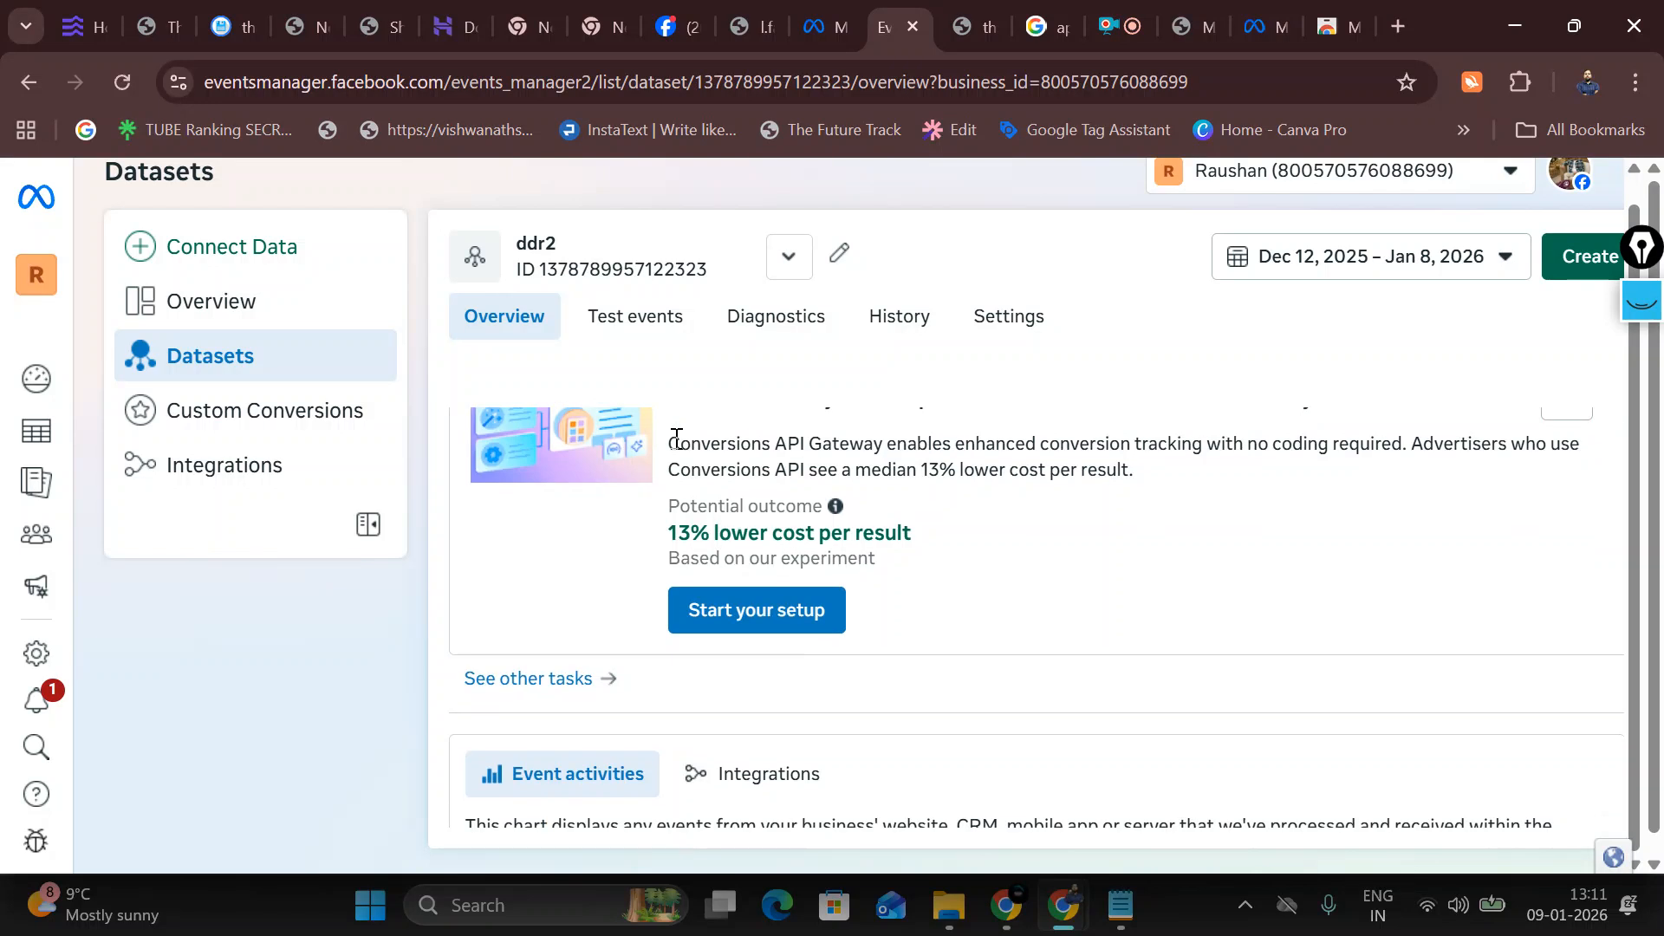
pyautogui.scroll(2, 703, 602)
# Step: Highlight the Conversions API Gateway card's 13% lower cost per result offer
pyautogui.moveTo(671, 526); pyautogui.dragTo(1245, 544)
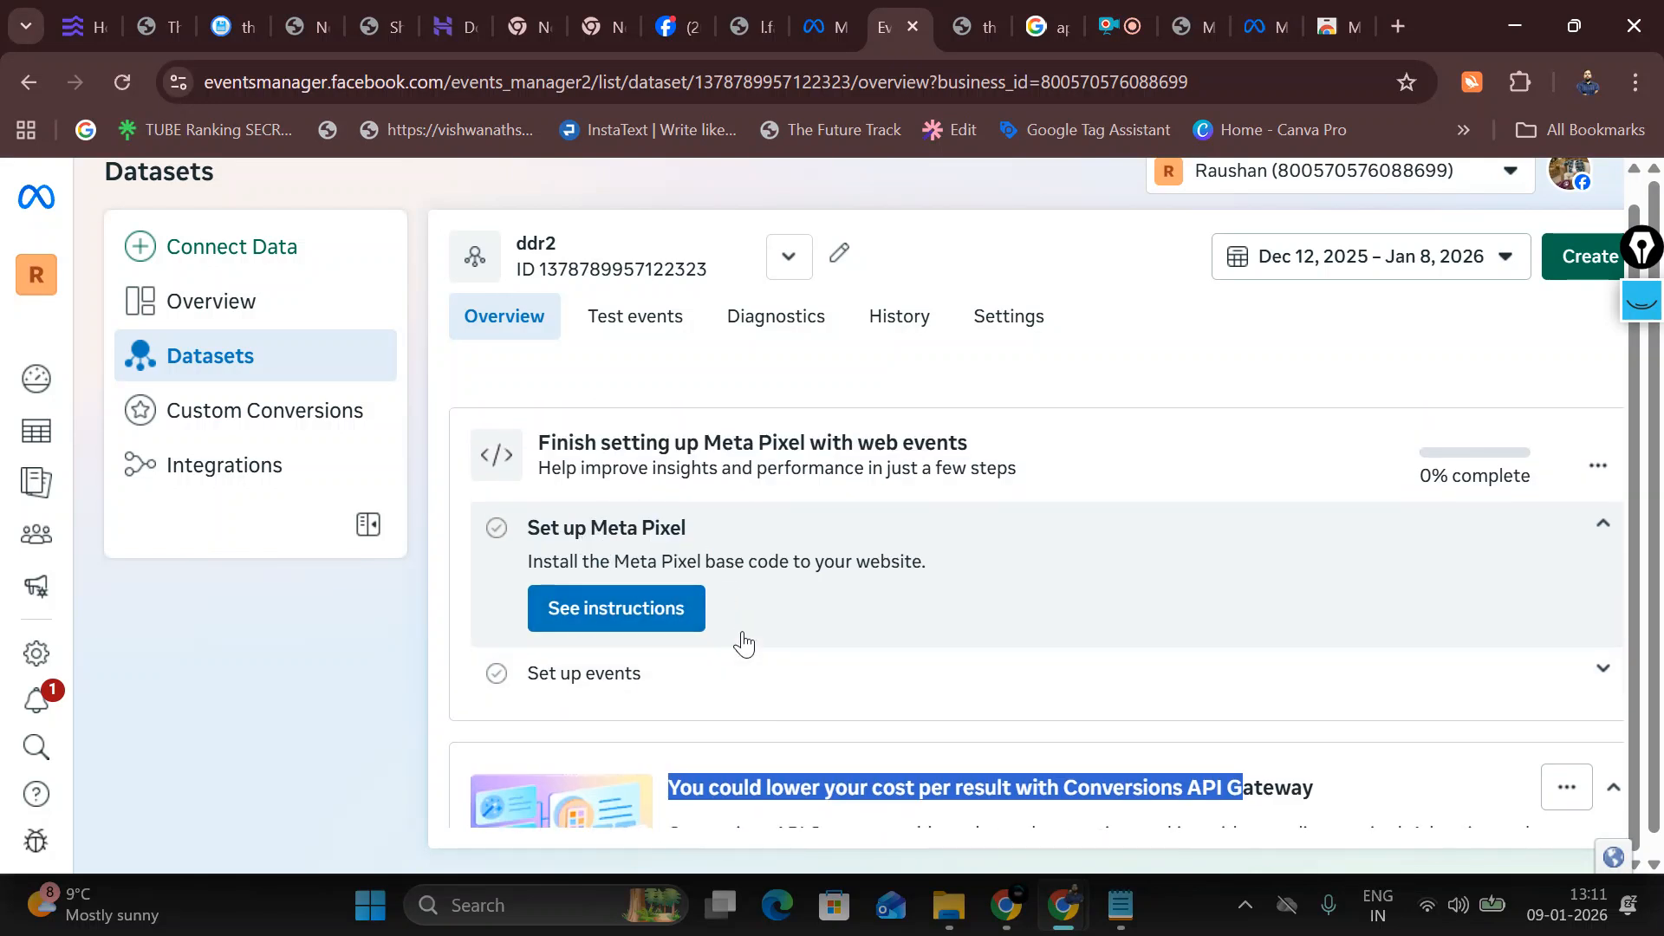
pyautogui.scroll(-1, 737, 667)
pyautogui.moveTo(656, 518); pyautogui.dragTo(940, 558)
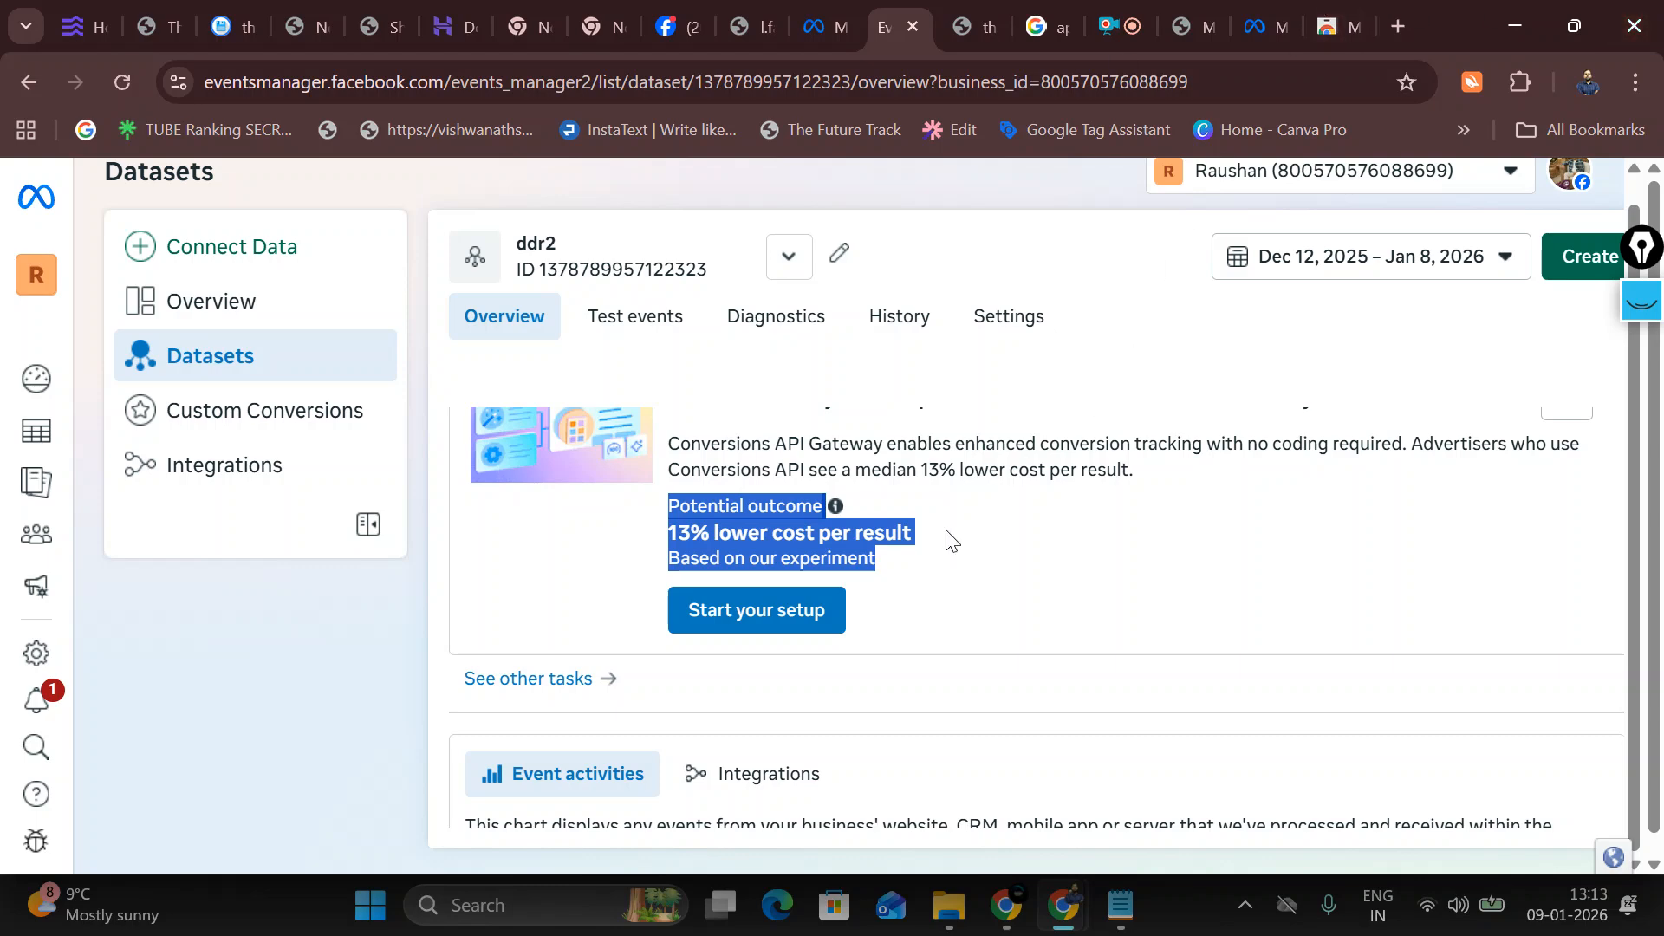
# Step: Start the ddr2 Conversions API Gateway setup and choose 'Set up with an existing Conversions API Gateway'
pyautogui.click(768, 617)
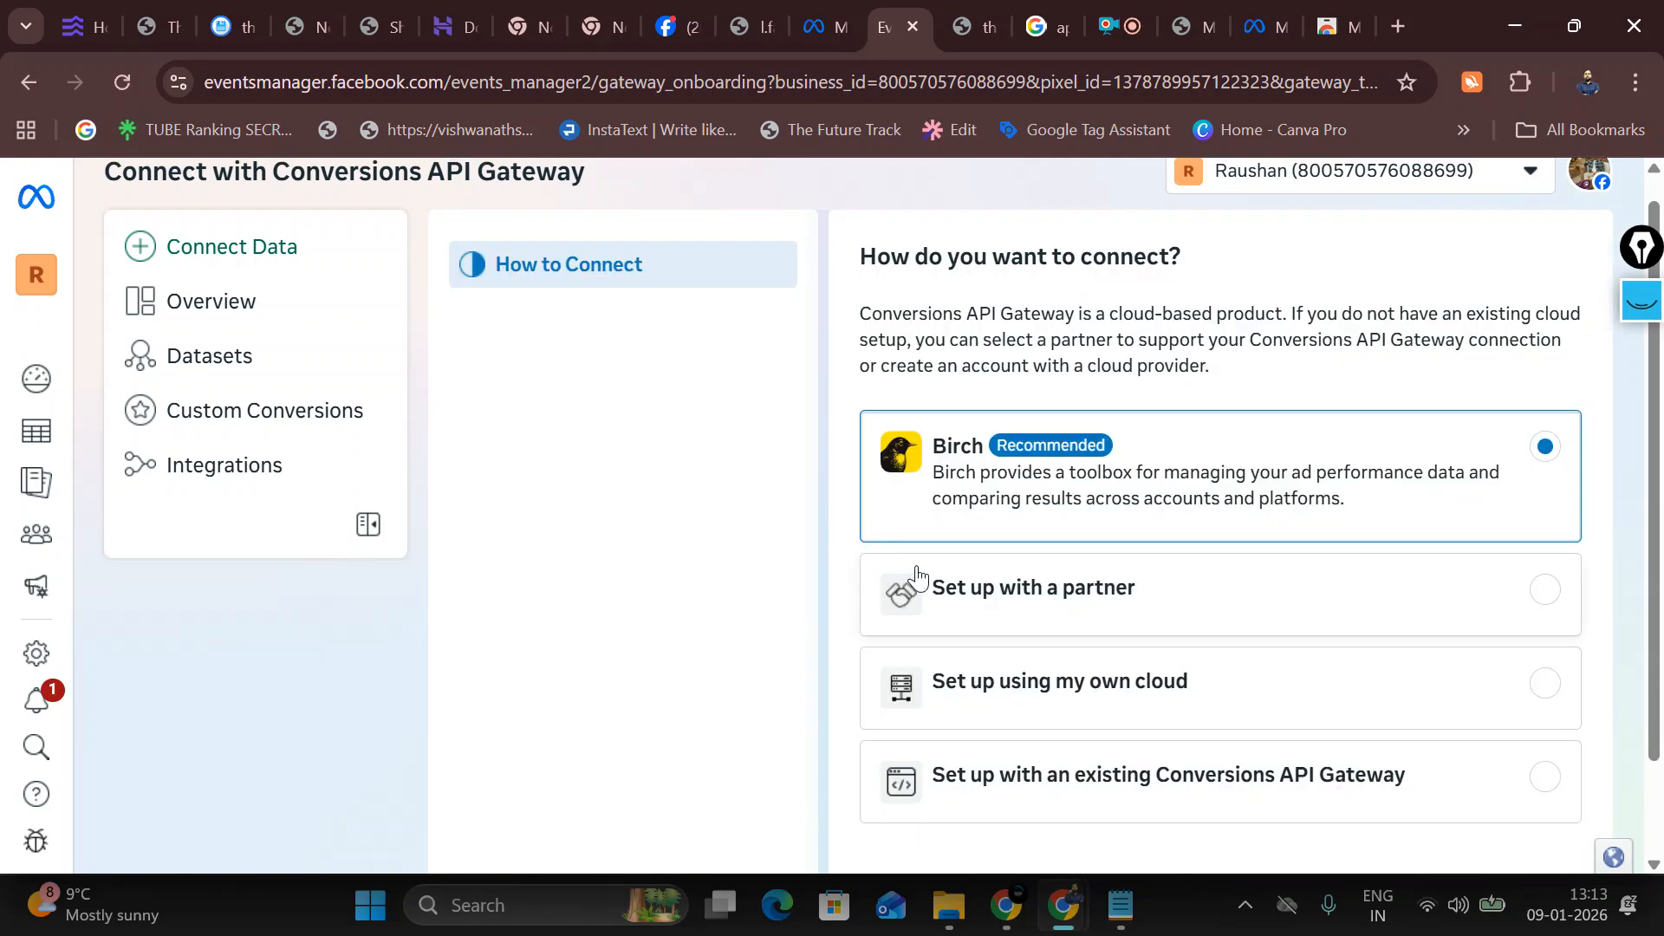
pyautogui.scroll(-1, 943, 564)
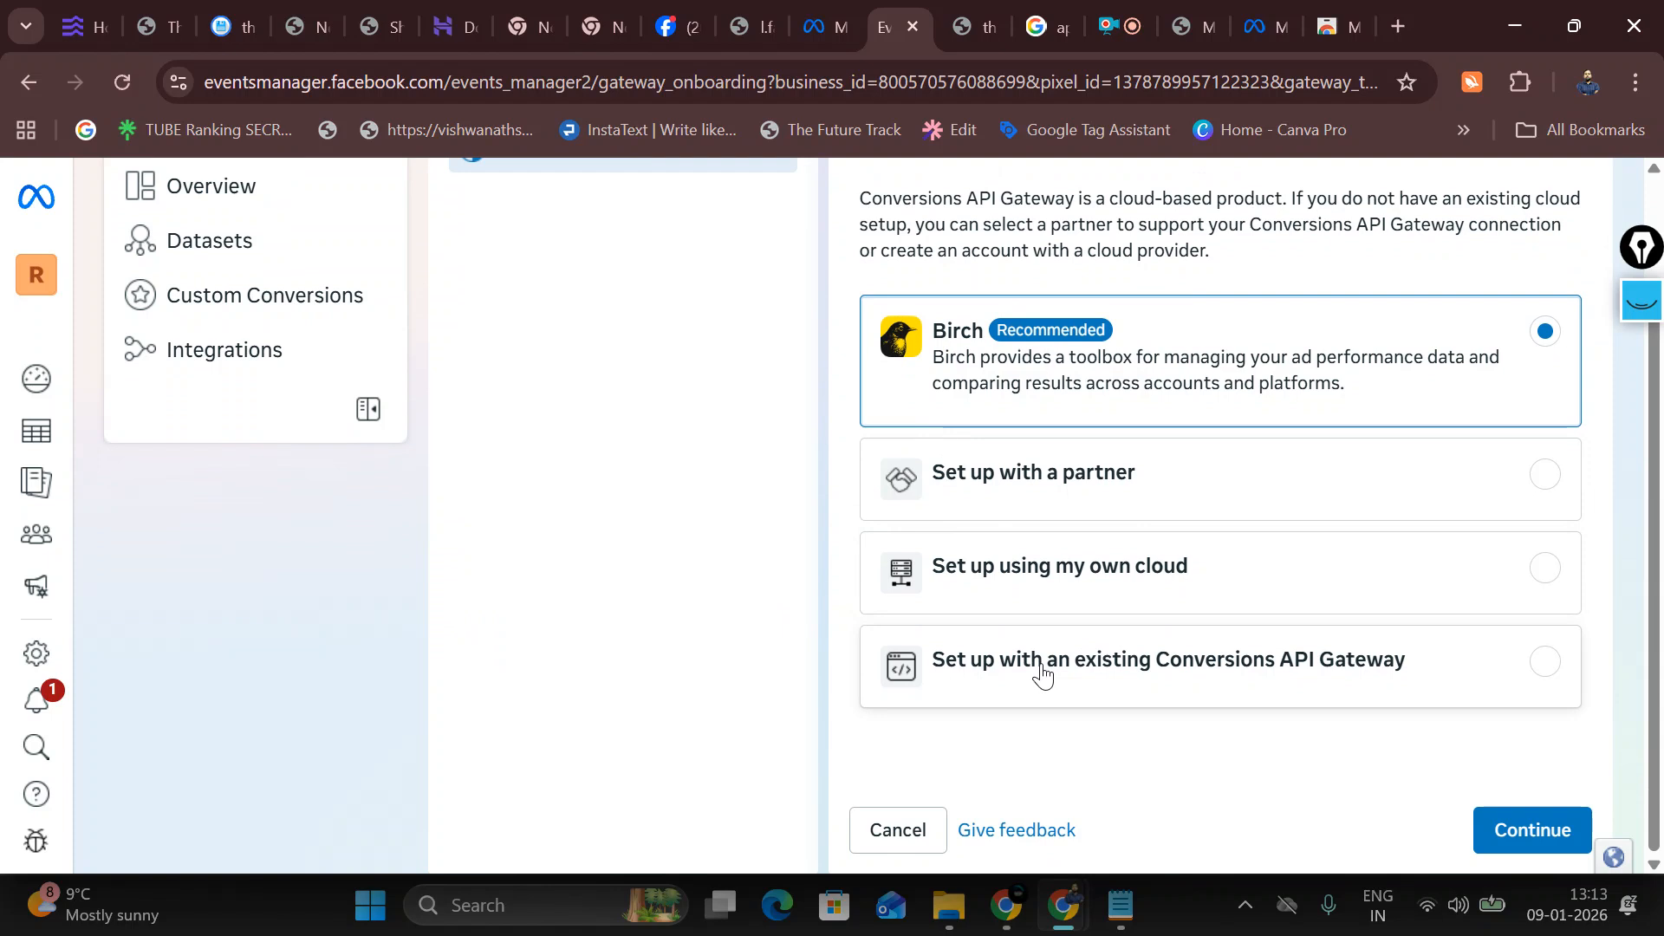
pyautogui.scroll(1, 741, 533)
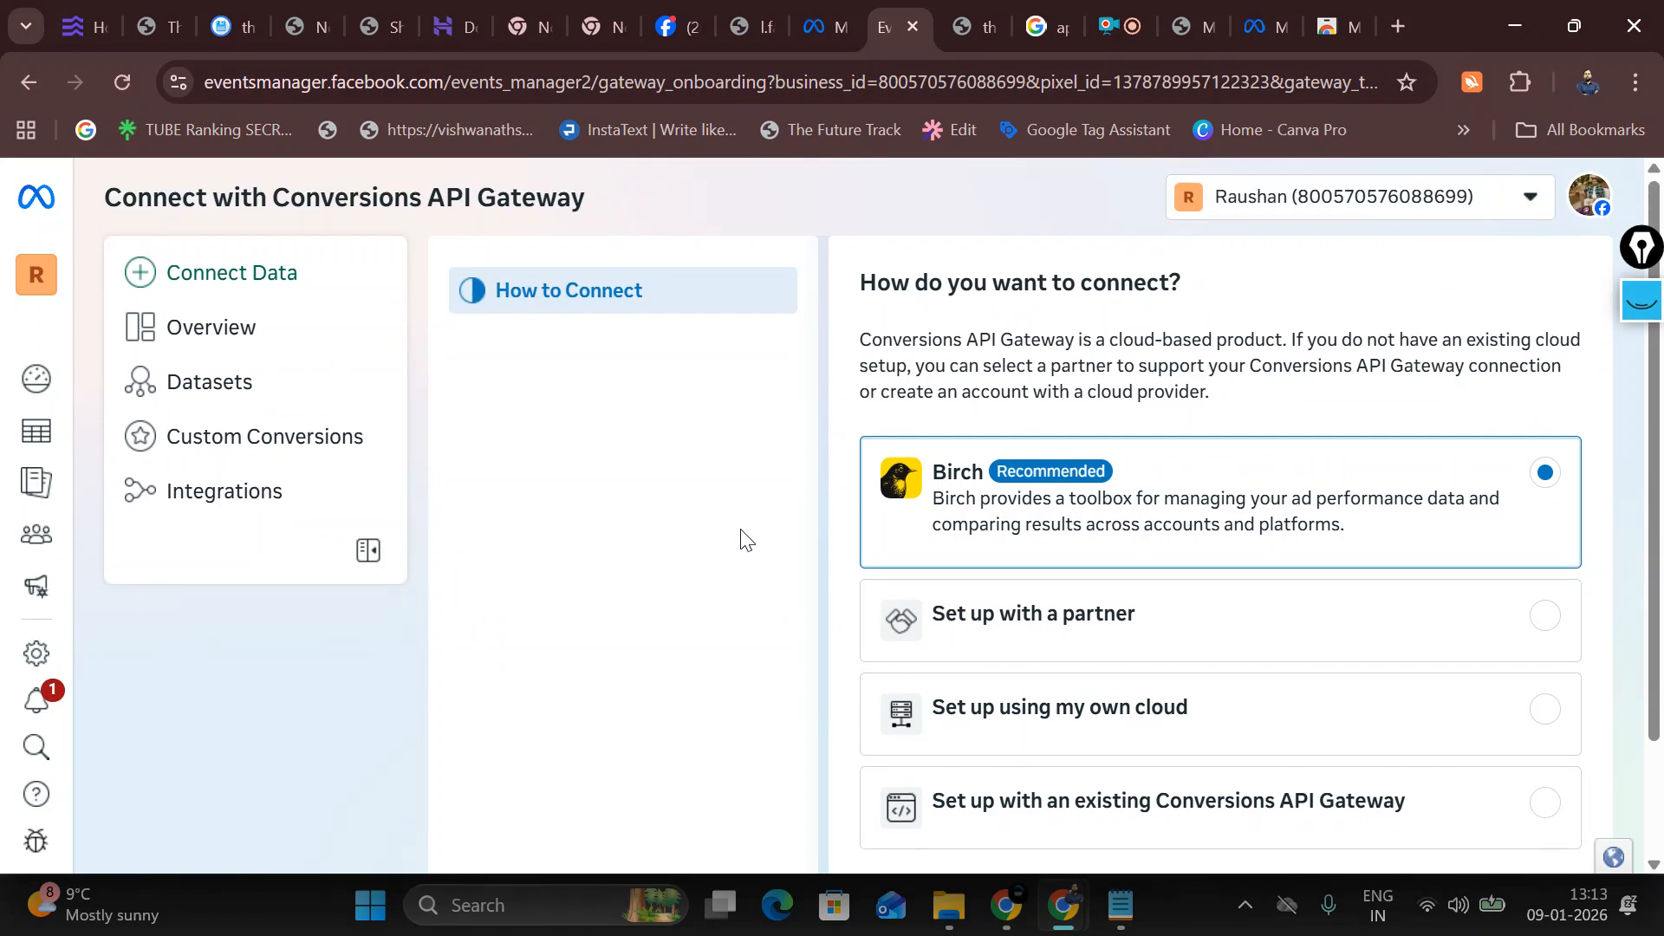
pyautogui.scroll(-1, 741, 533)
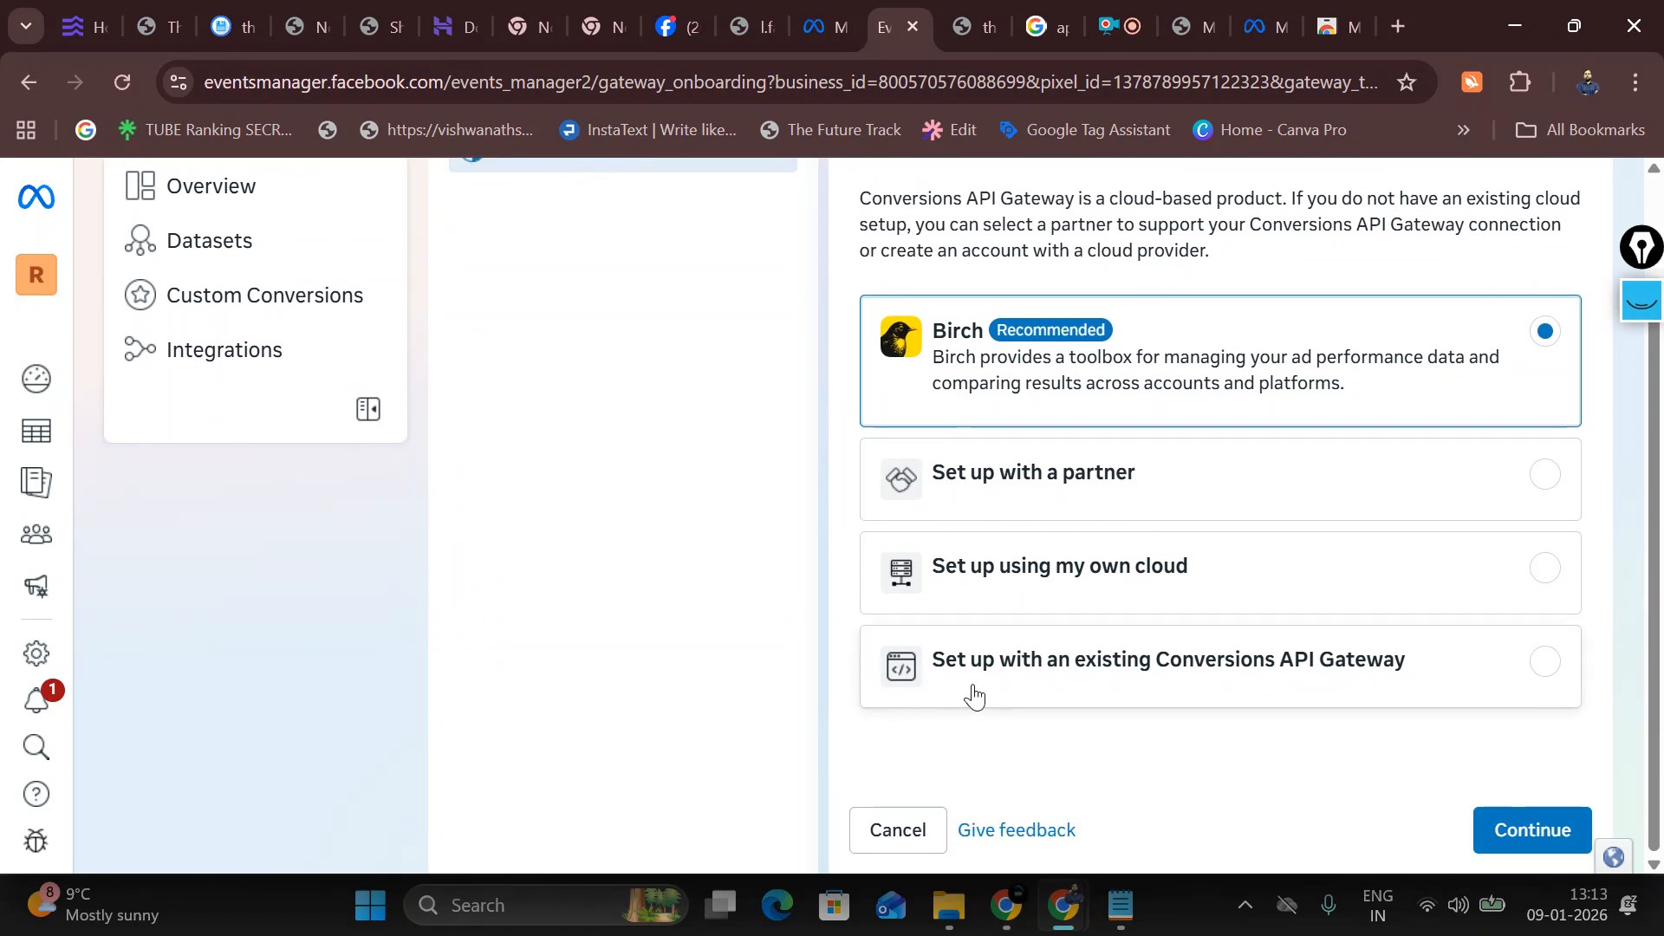
pyautogui.click(1312, 685)
# Step: Paste the WordPress site's address, copied from its tab, into the gateway URL field
pyautogui.click(1495, 829)
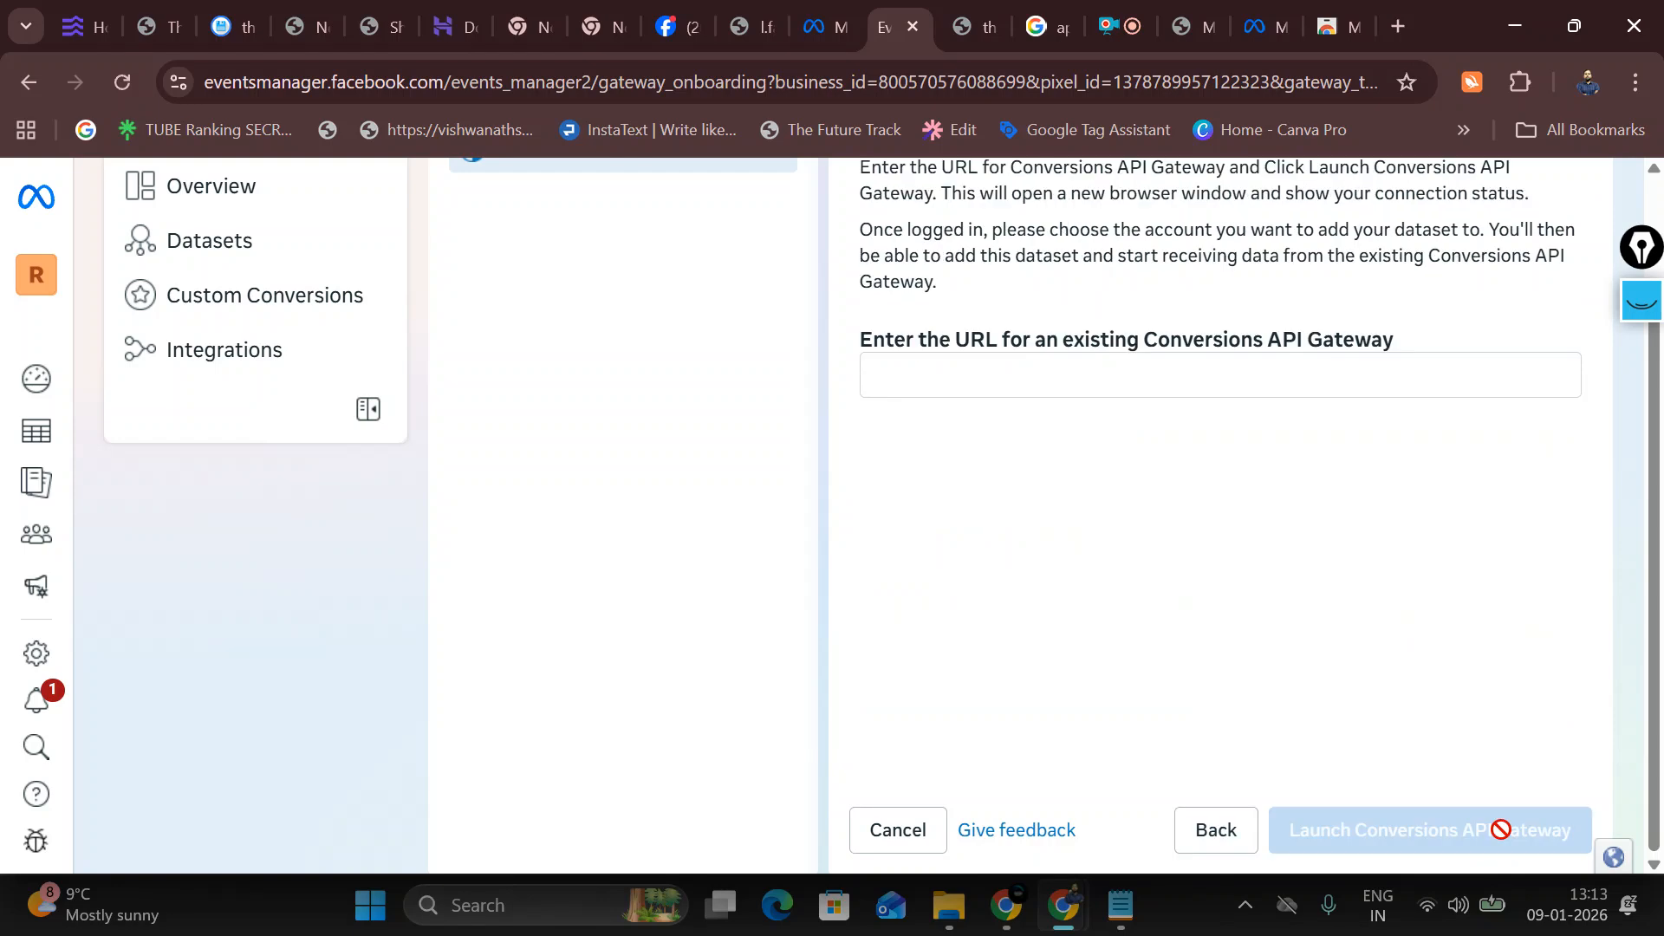
pyautogui.click(923, 379)
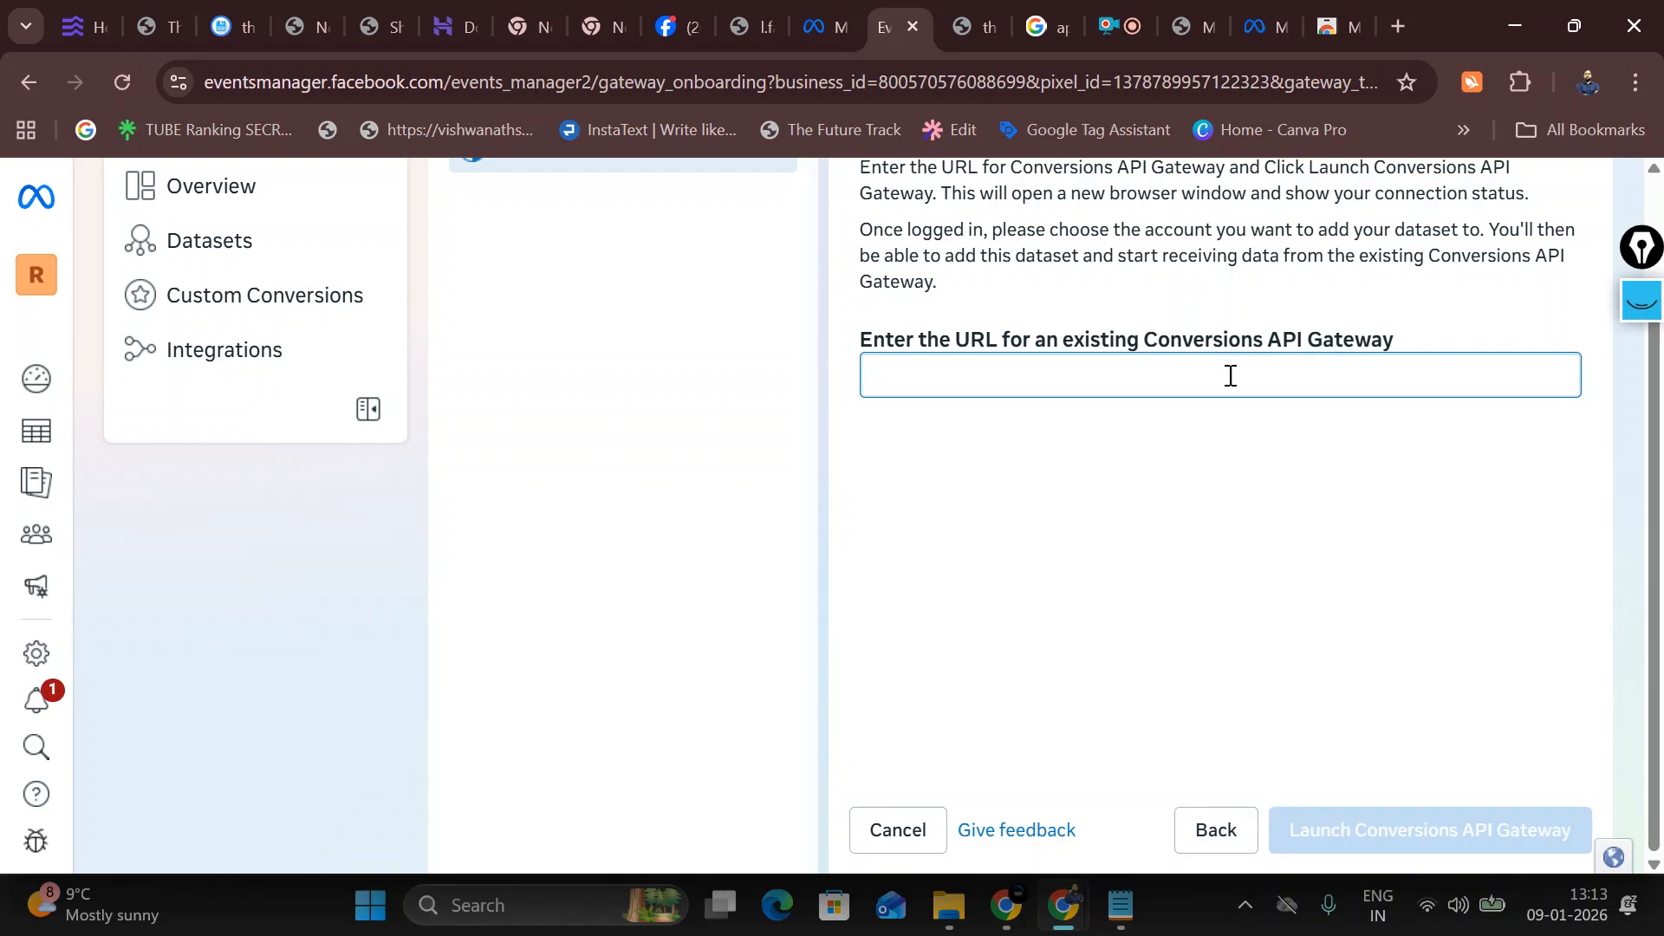
pyautogui.click(1179, 3)
pyautogui.rightClick(449, 83)
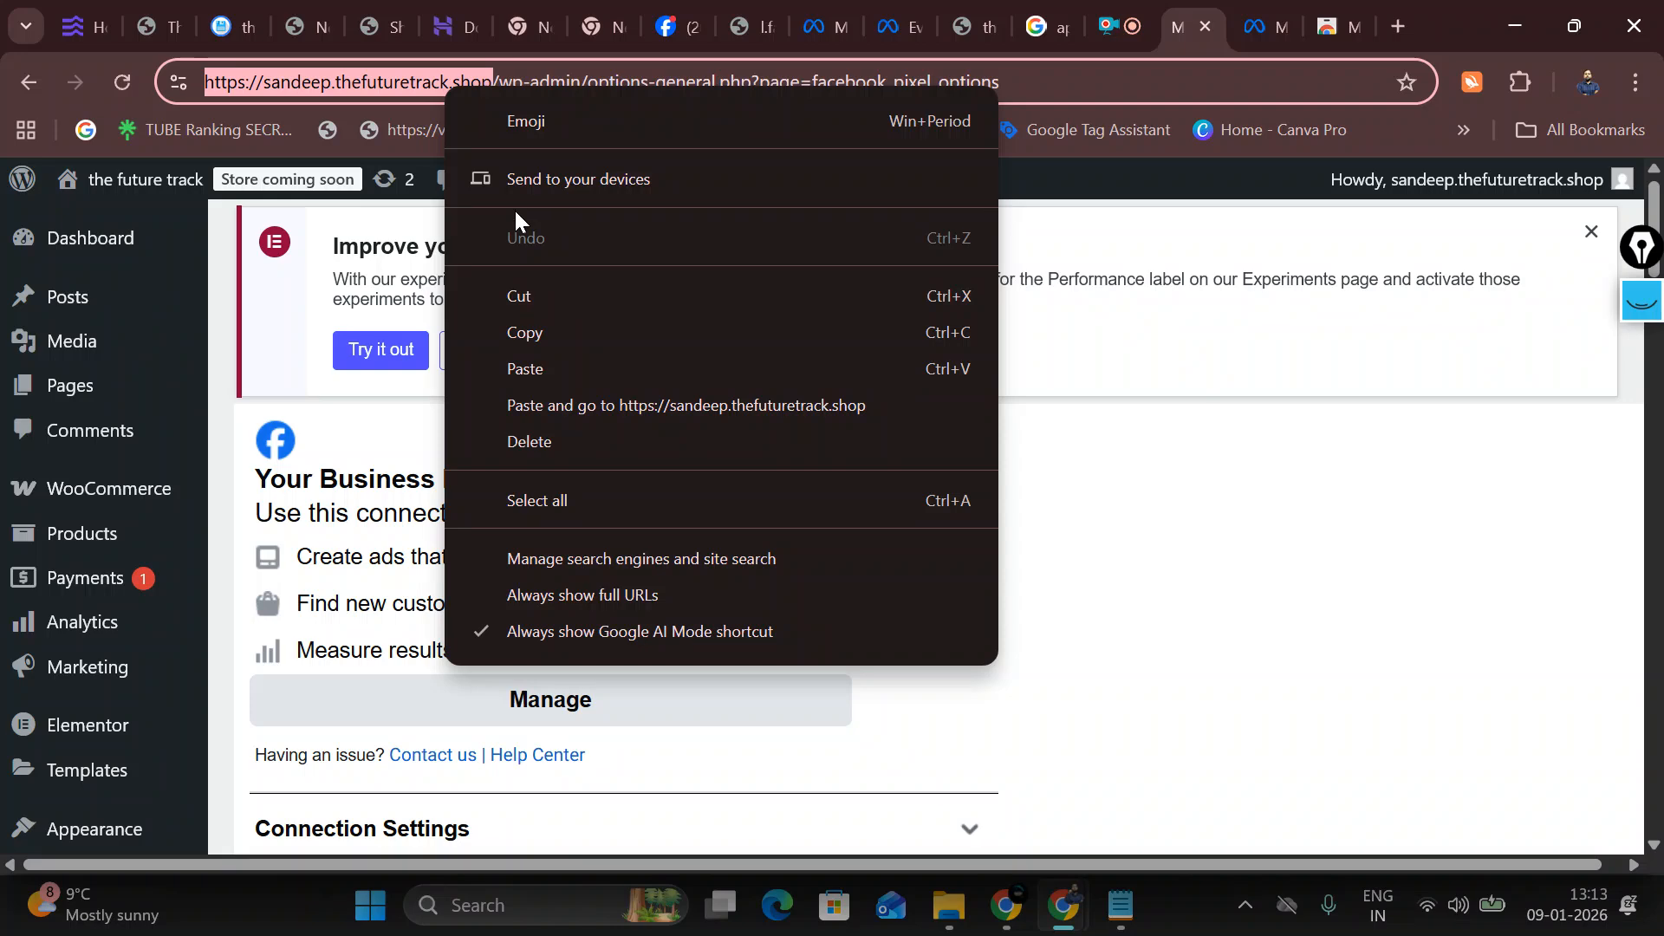
pyautogui.click(537, 333)
pyautogui.click(899, 26)
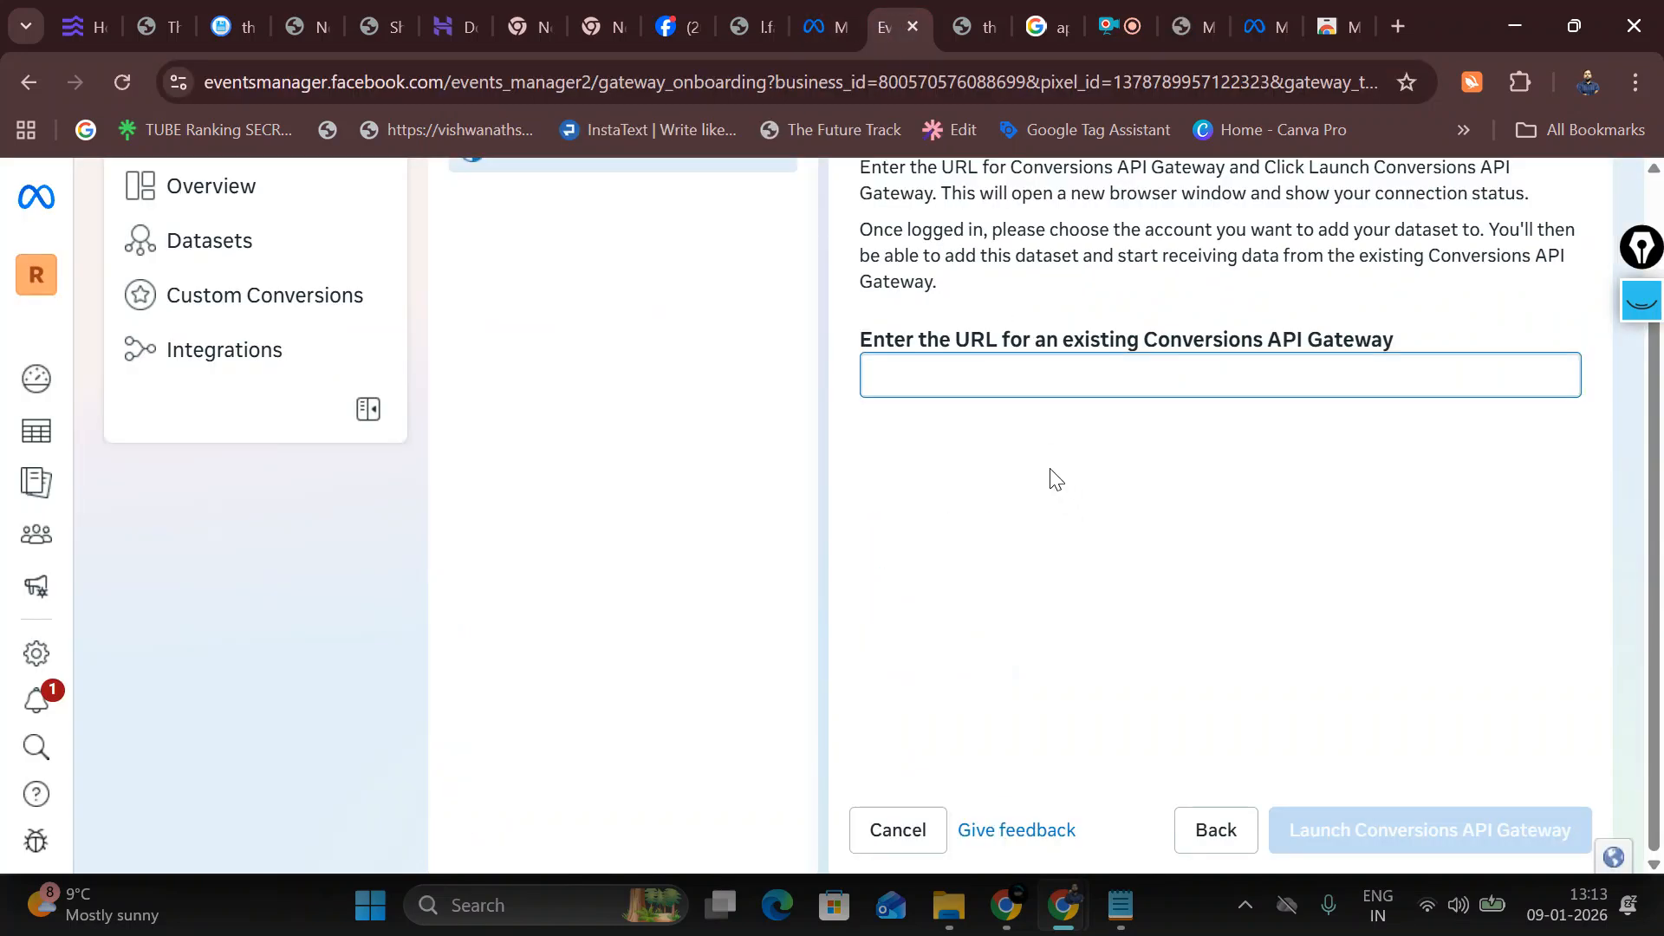
pyautogui.hotkey('ctrl', 'v')
# Step: Launch the Conversions API Gateway, close the resulting error page, and return to Overview
pyautogui.click(1380, 823)
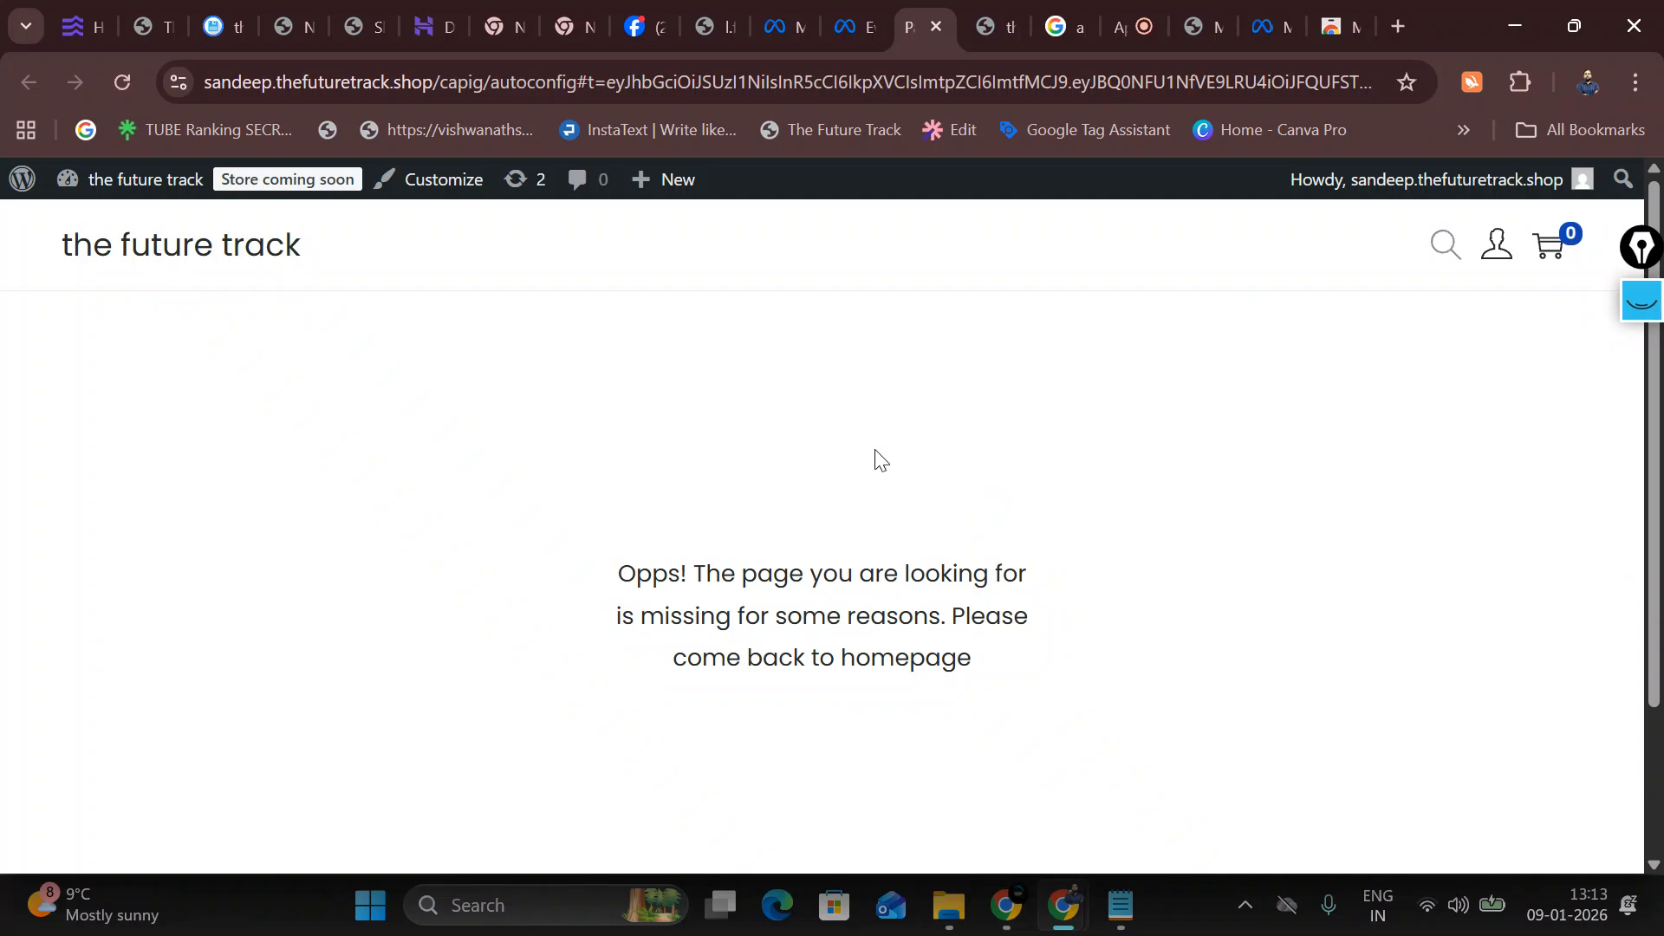
pyautogui.click(935, 27)
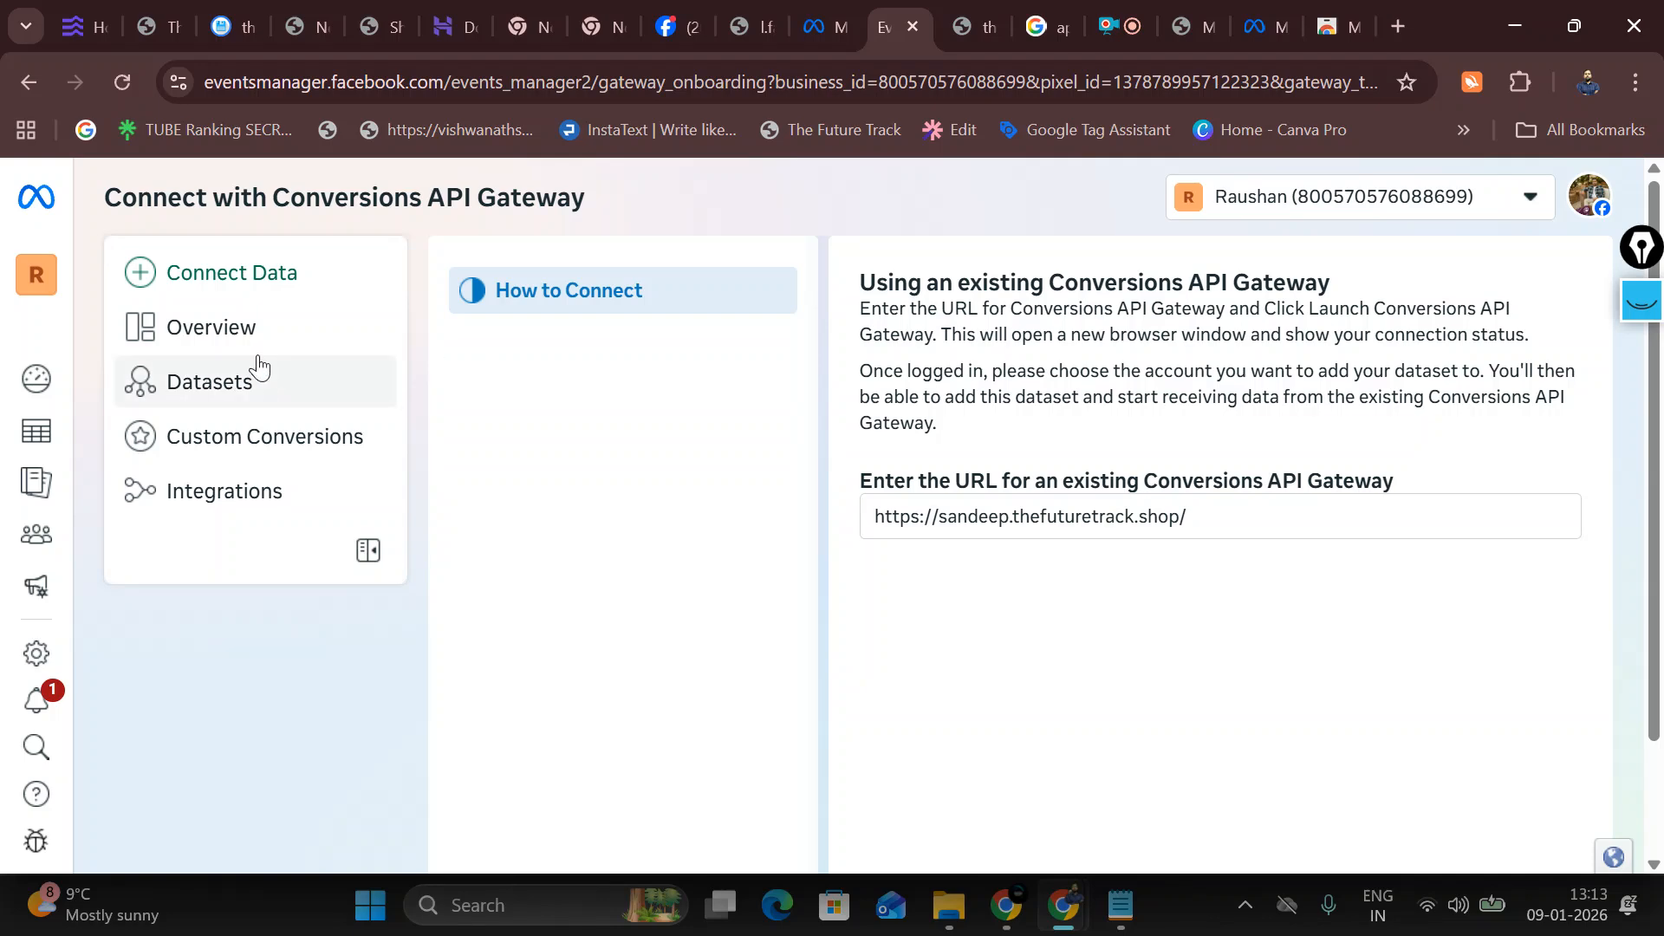
pyautogui.click(218, 340)
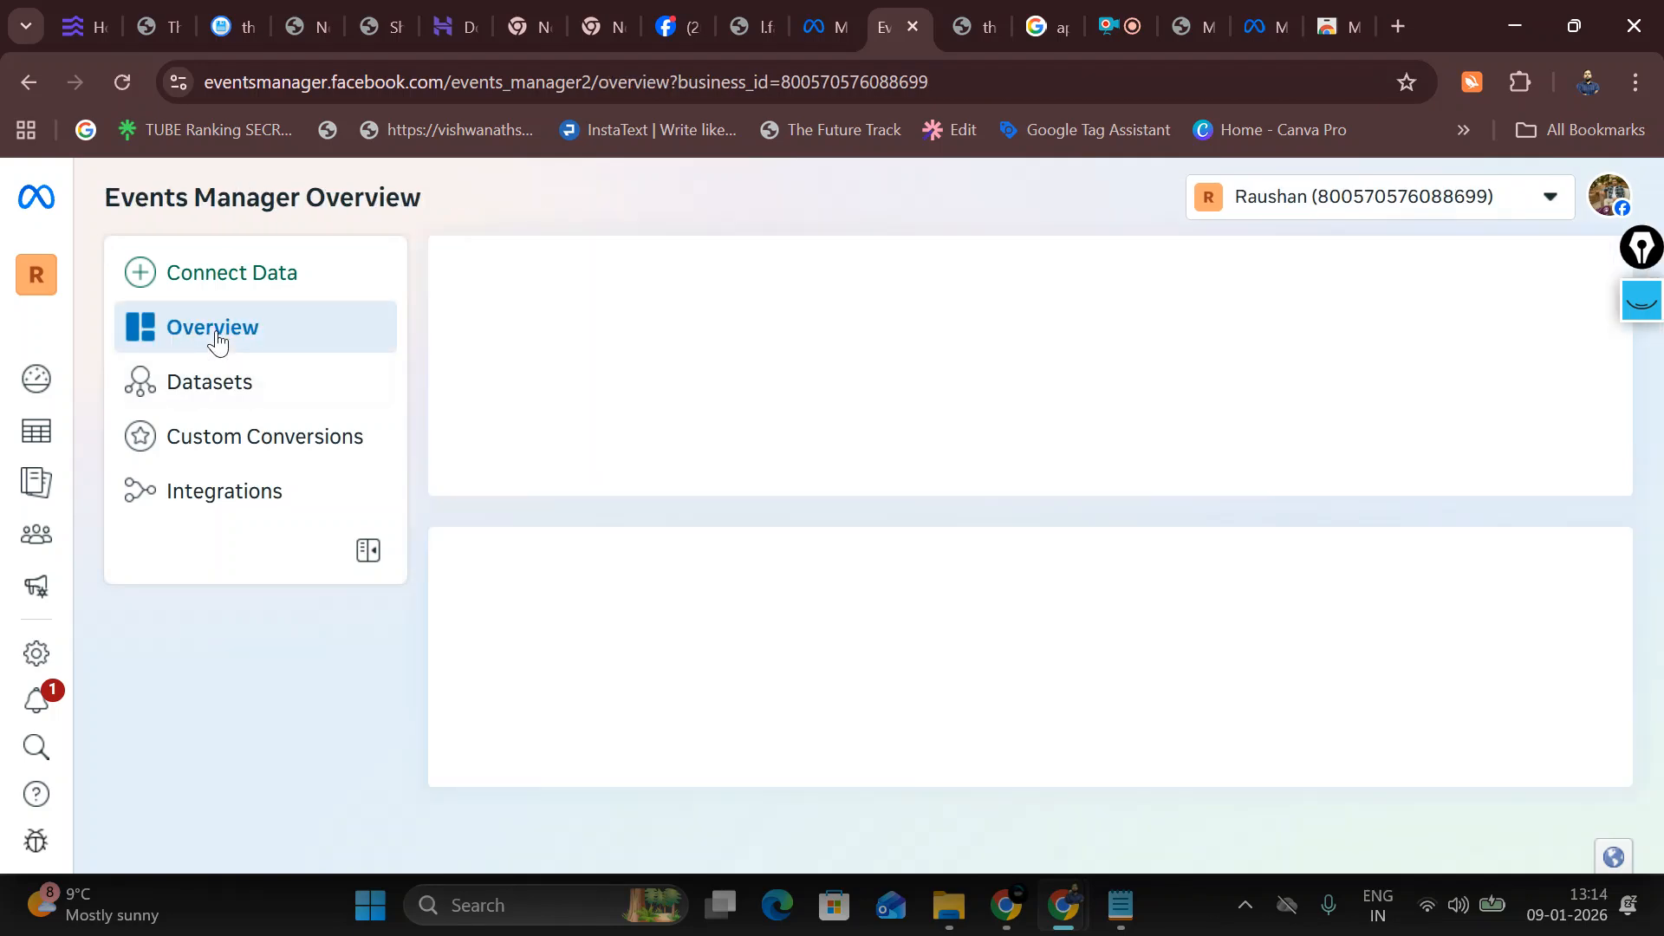
# Step: Review the dd1 dataset's Diagnostics errors, including the unconfirmed domain tpspestcontrol.in
pyautogui.scroll(-2, 685, 500)
pyautogui.scroll(2, 690, 494)
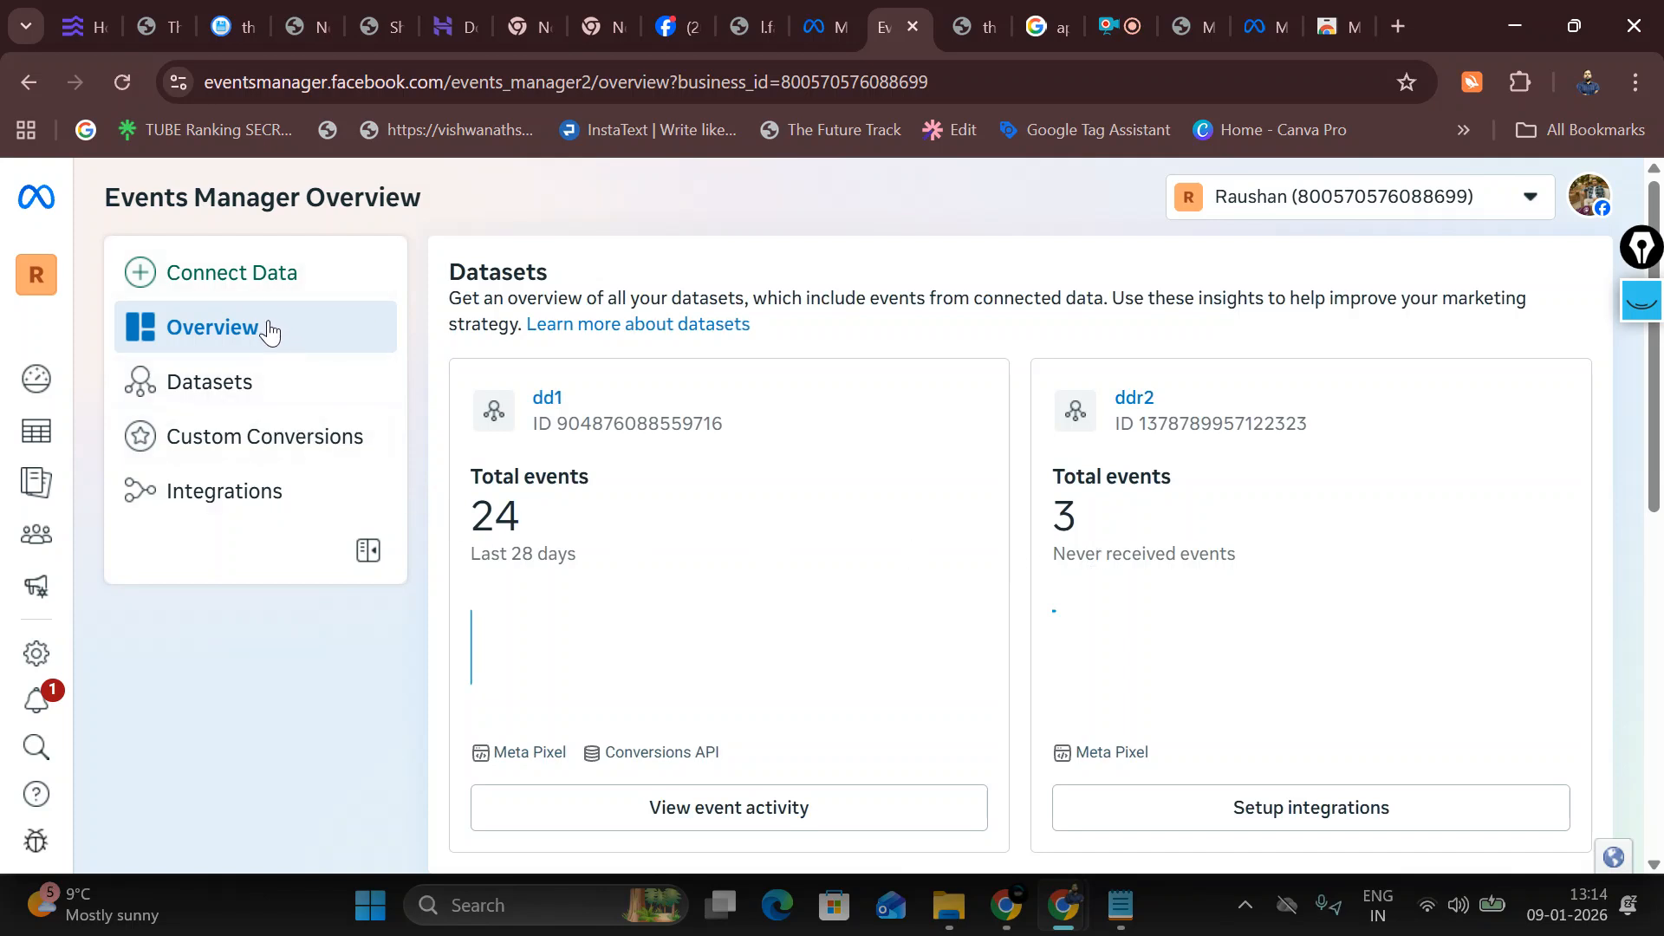
pyautogui.click(257, 380)
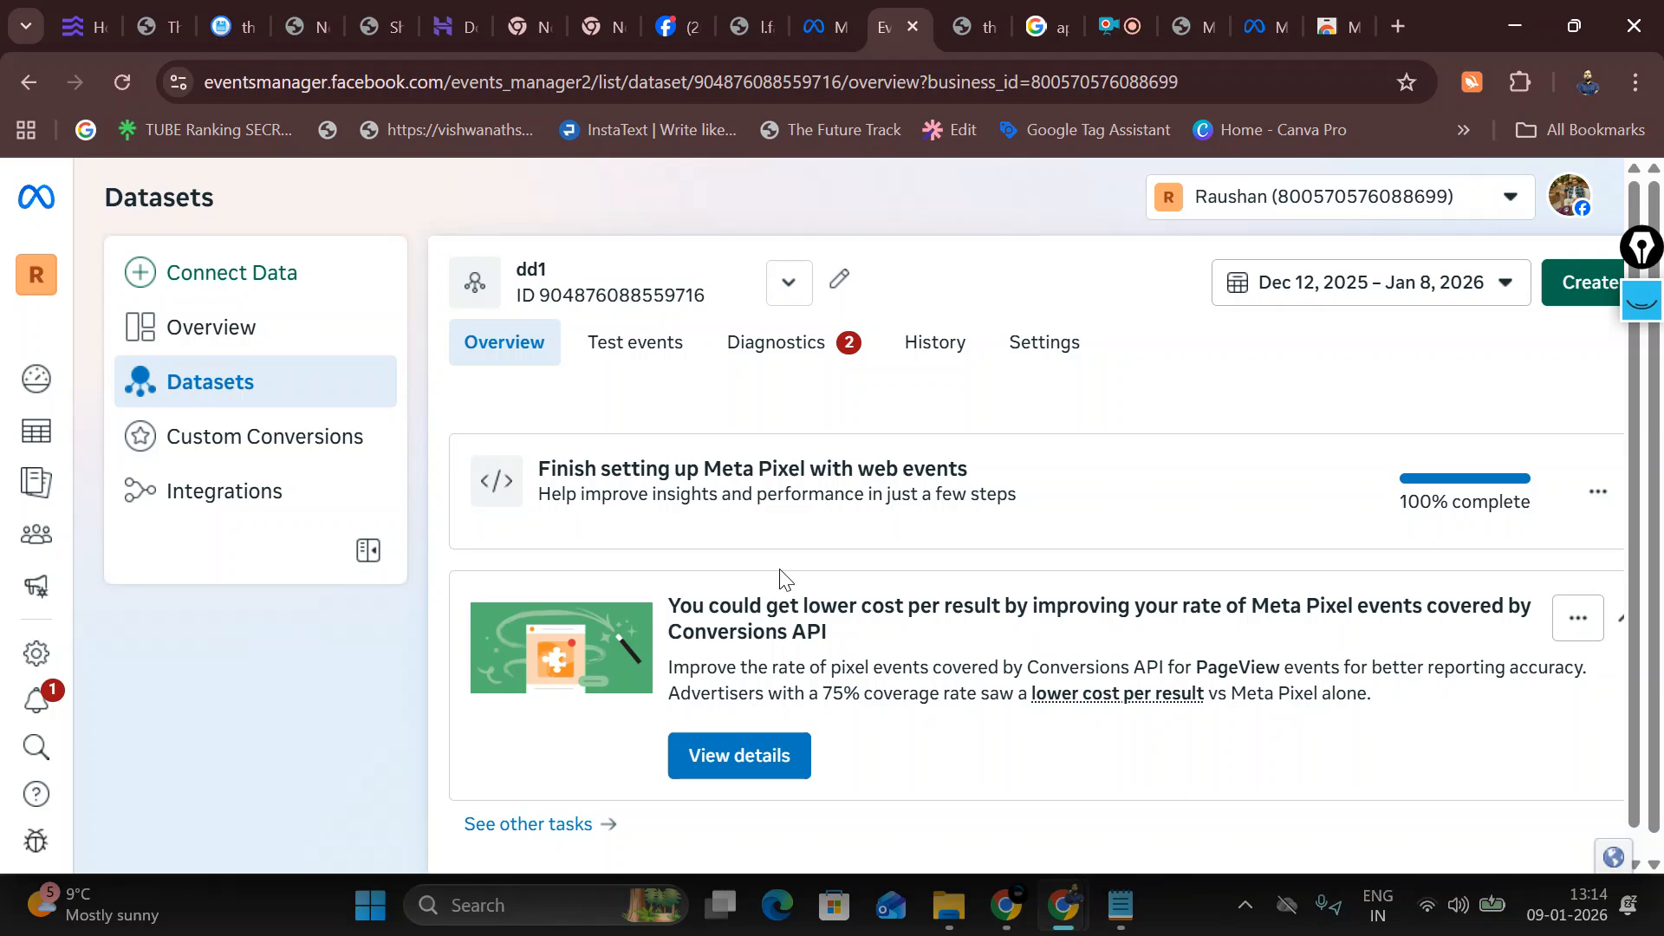
pyautogui.click(767, 364)
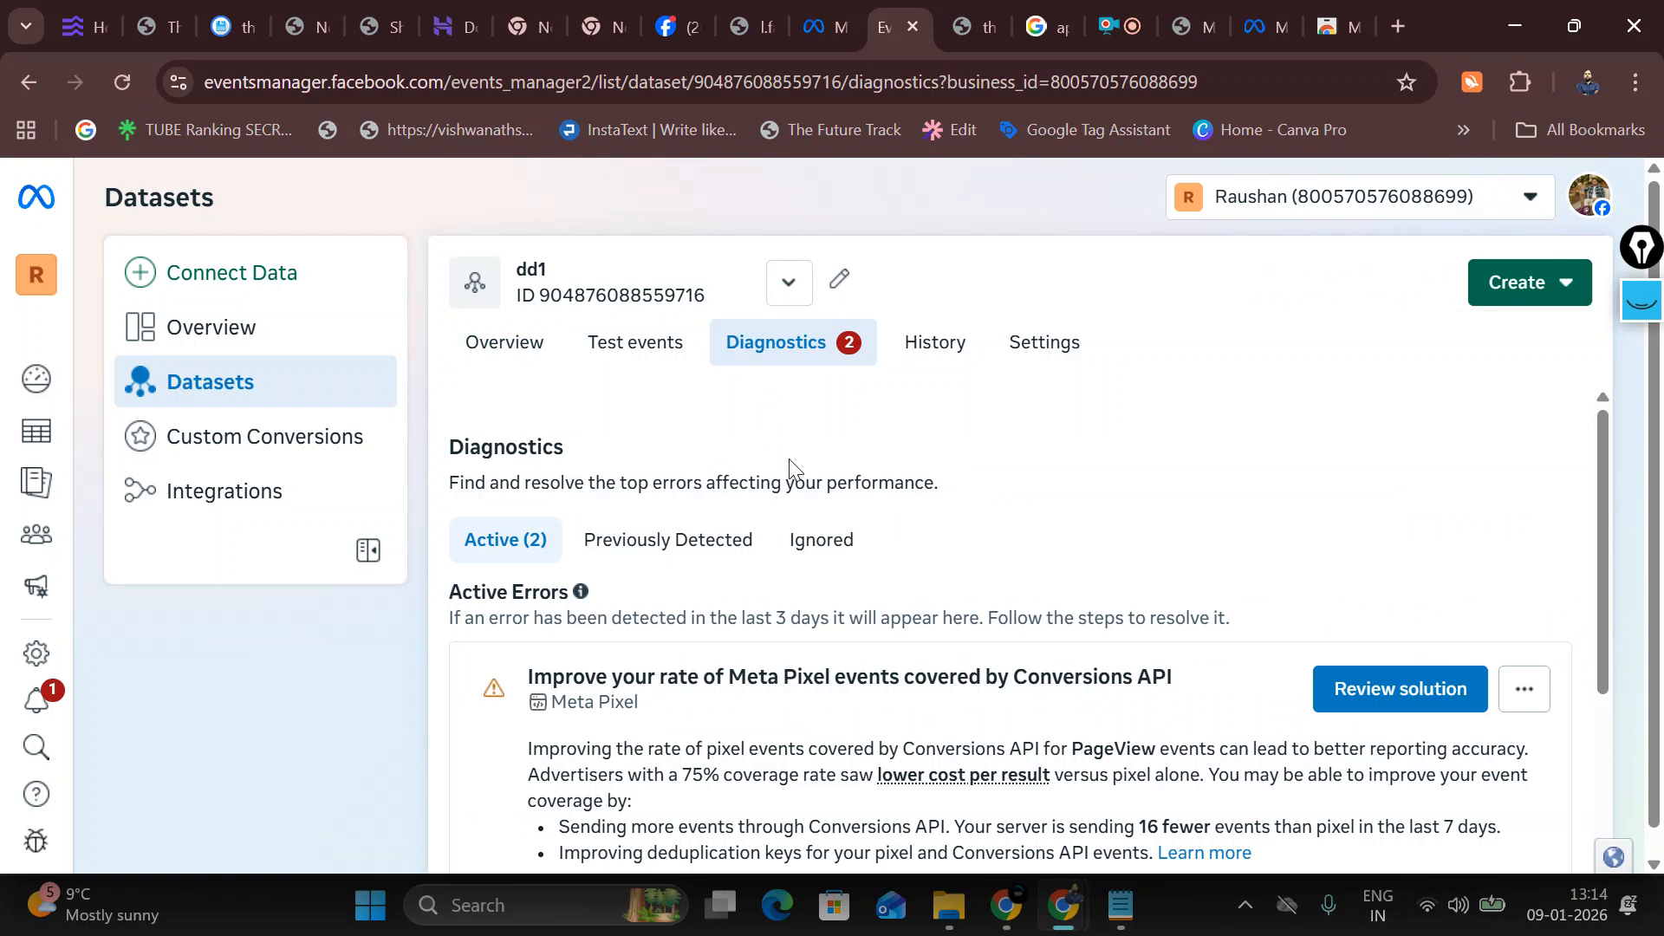
pyautogui.scroll(-2, 862, 464)
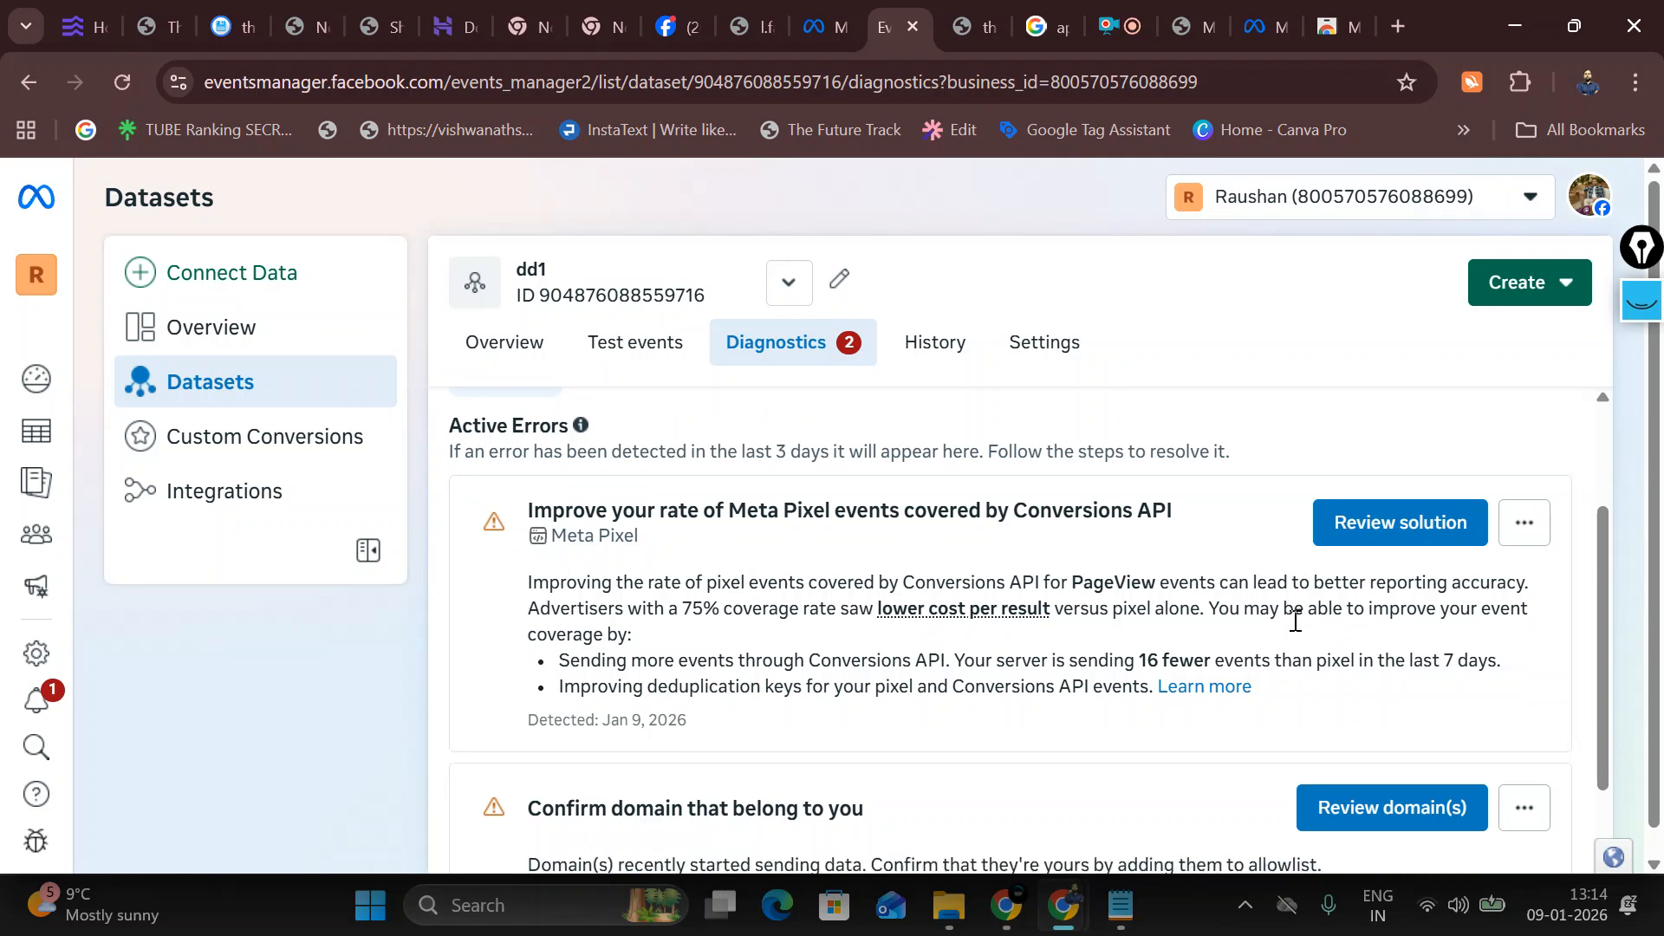
pyautogui.scroll(-1, 1295, 621)
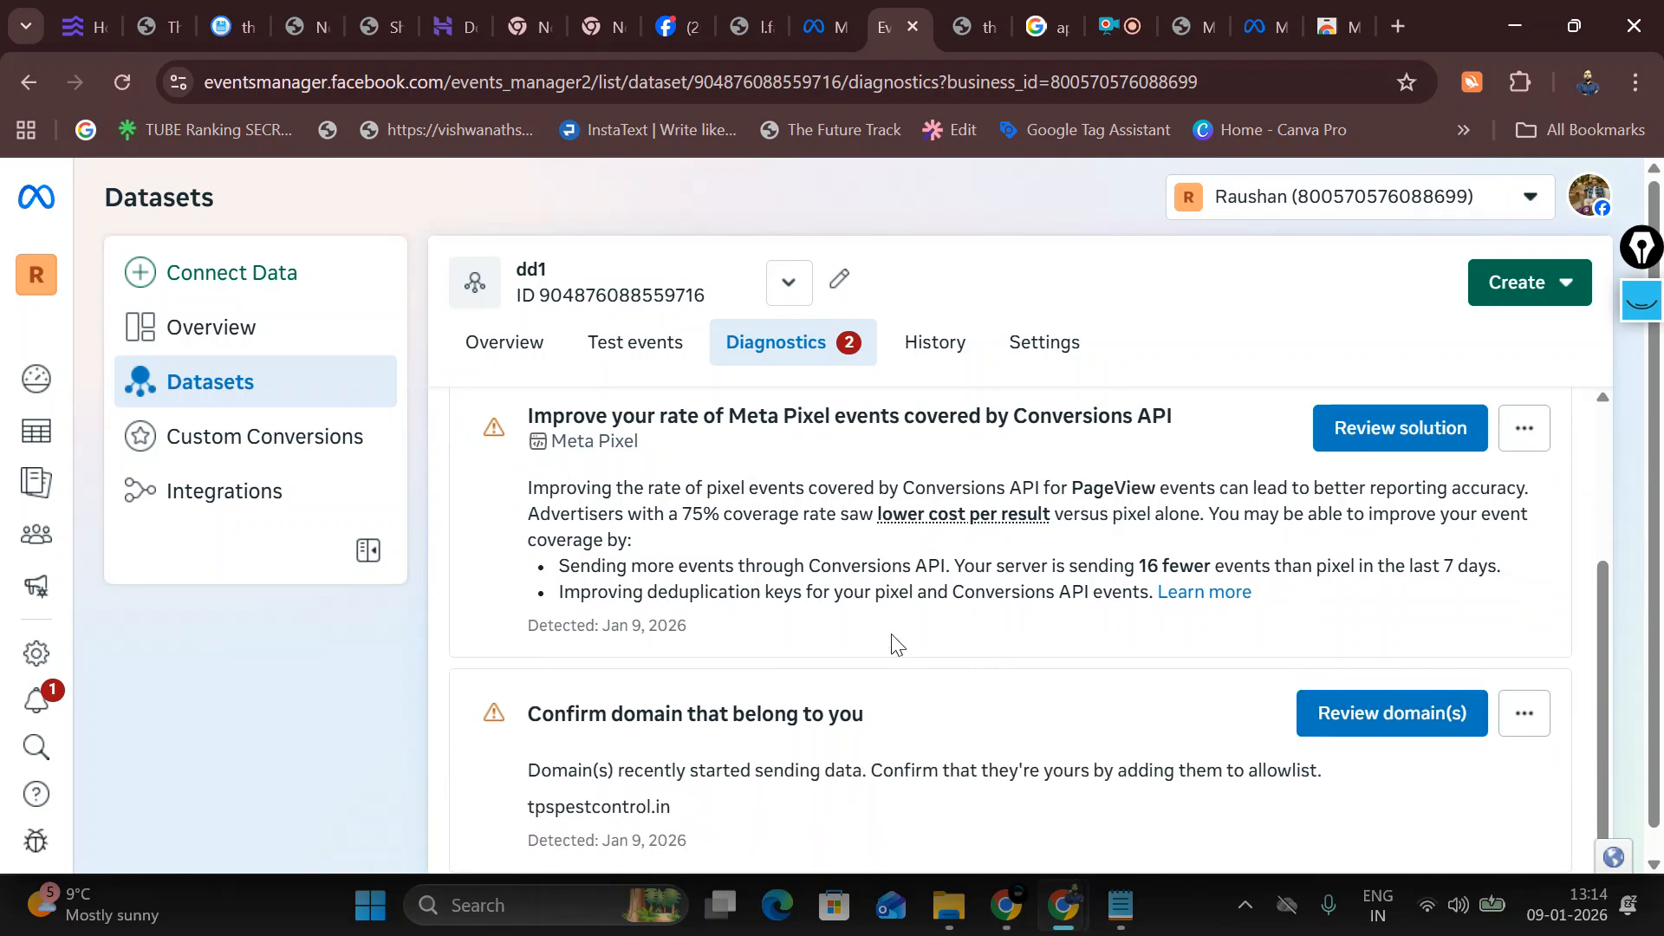
pyautogui.scroll(3, 1127, 798)
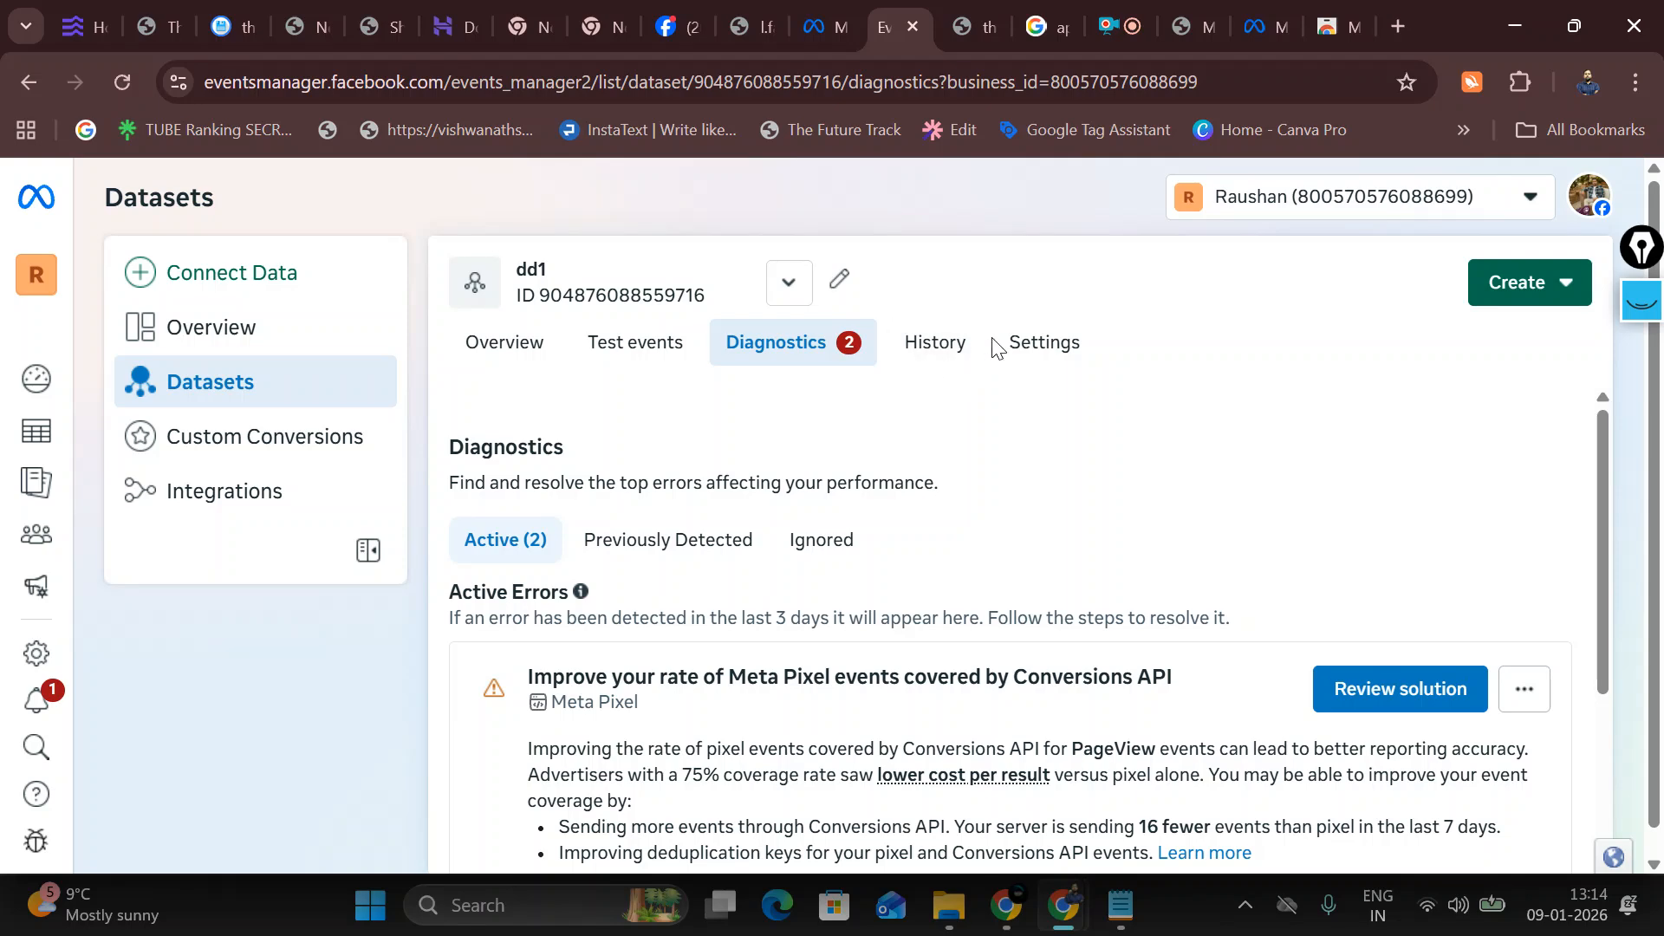
# Step: Go back to the dd1 Overview, glance at its settings, and open the dataset list
pyautogui.click(496, 349)
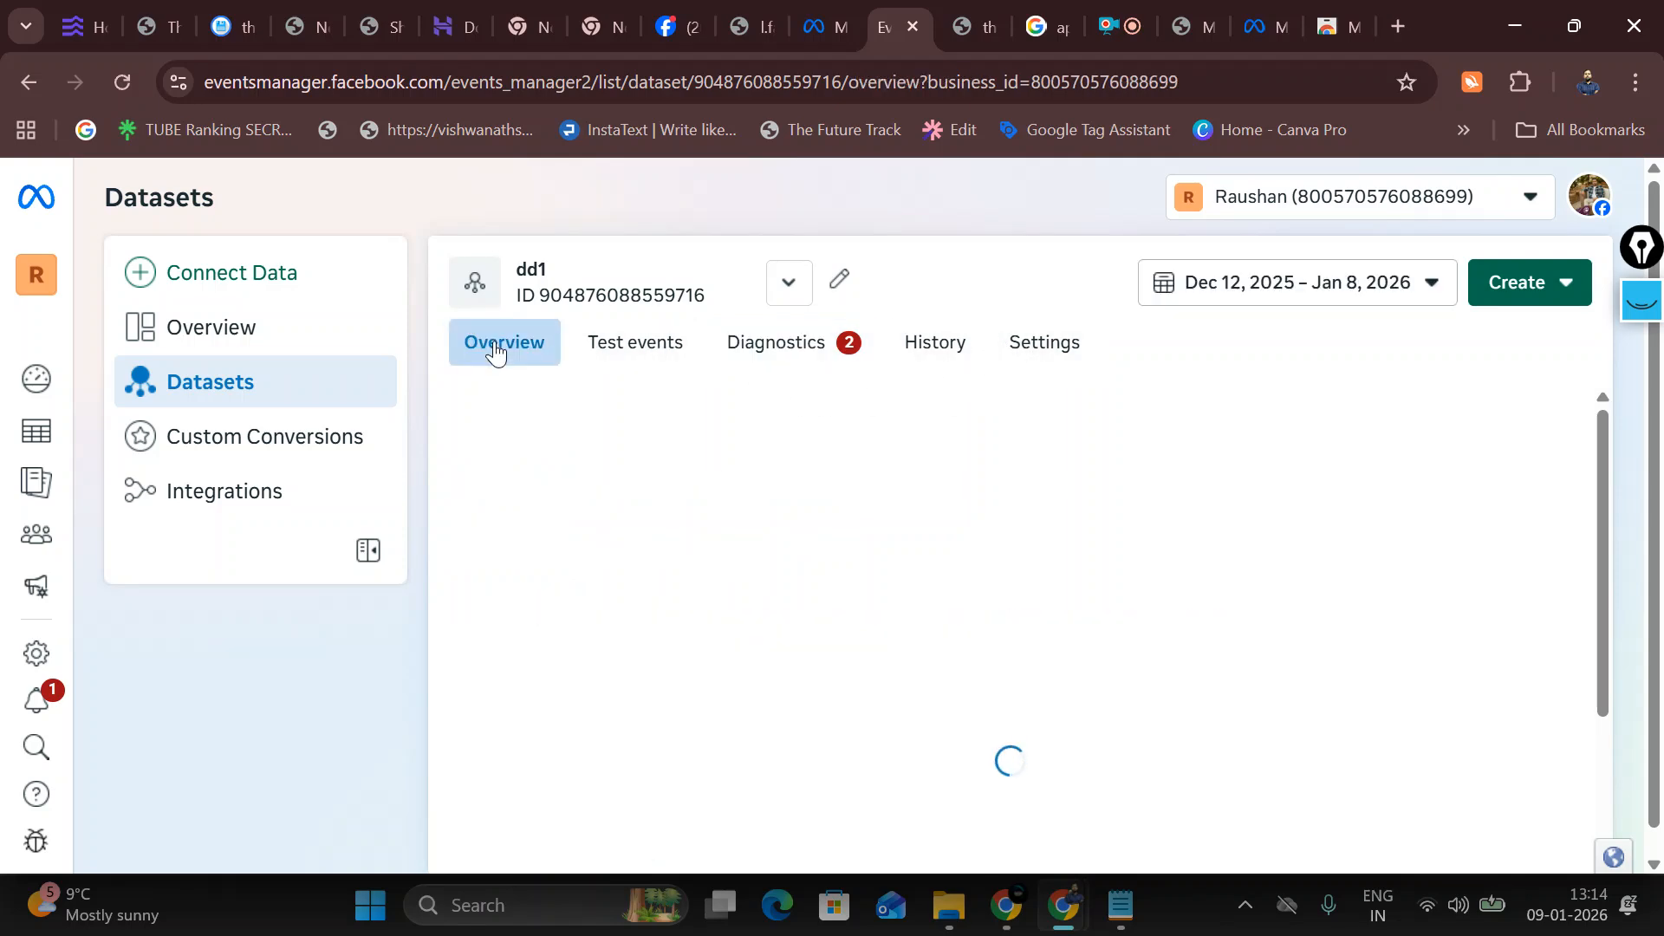
pyautogui.scroll(-5, 778, 614)
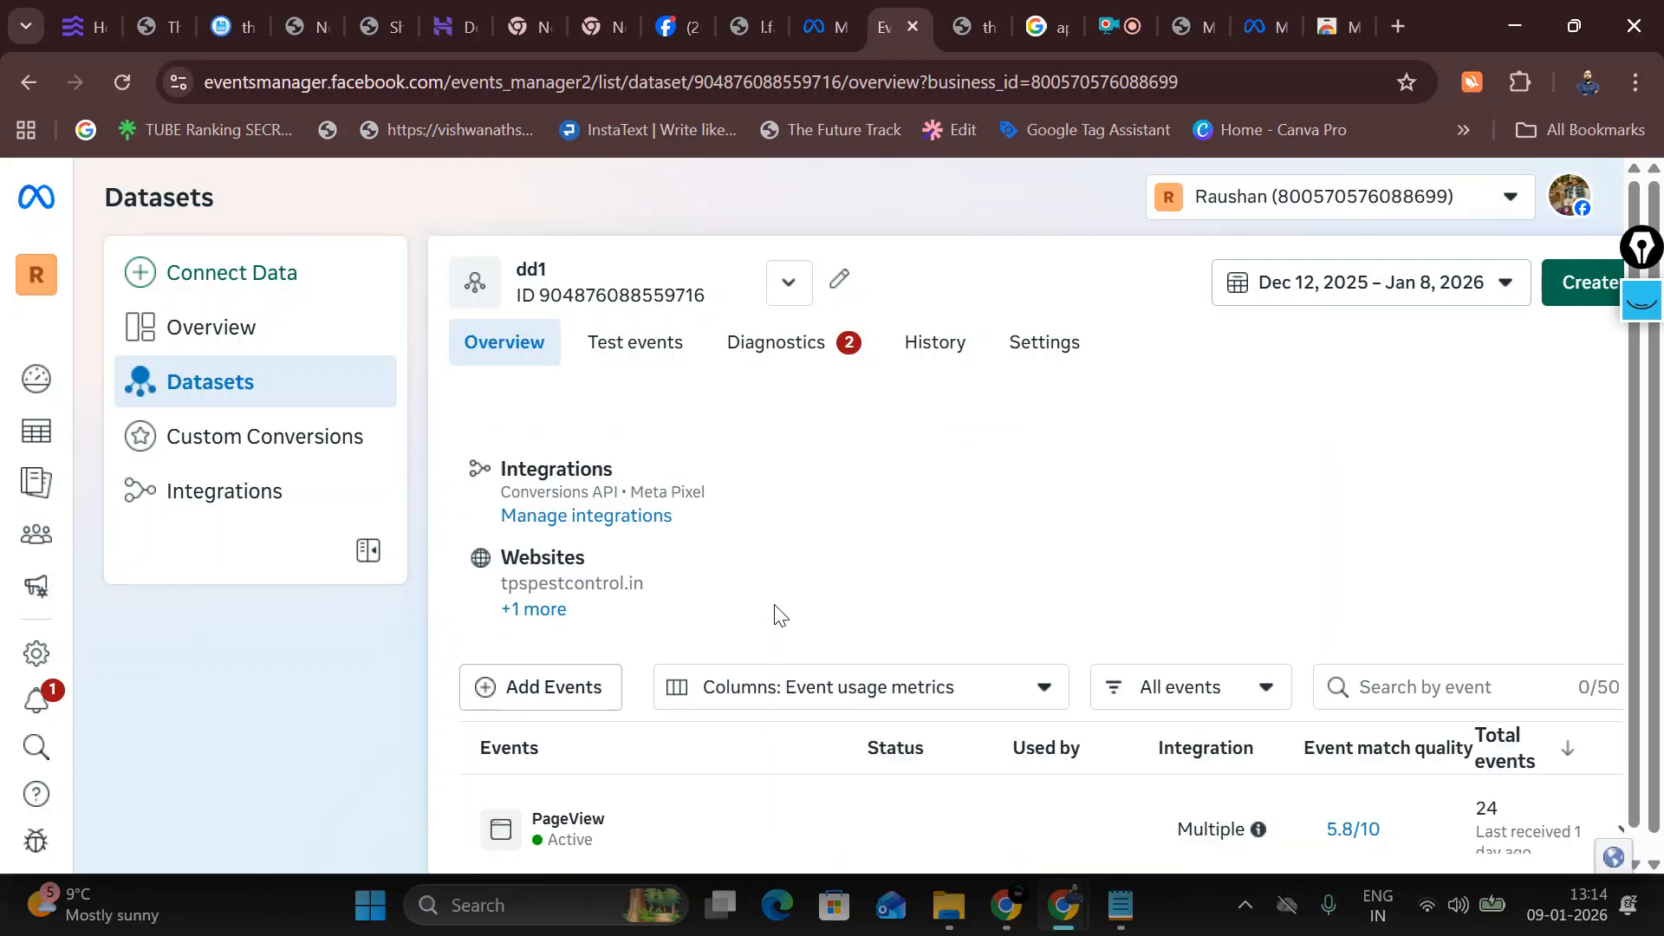
pyautogui.click(1047, 343)
pyautogui.click(521, 371)
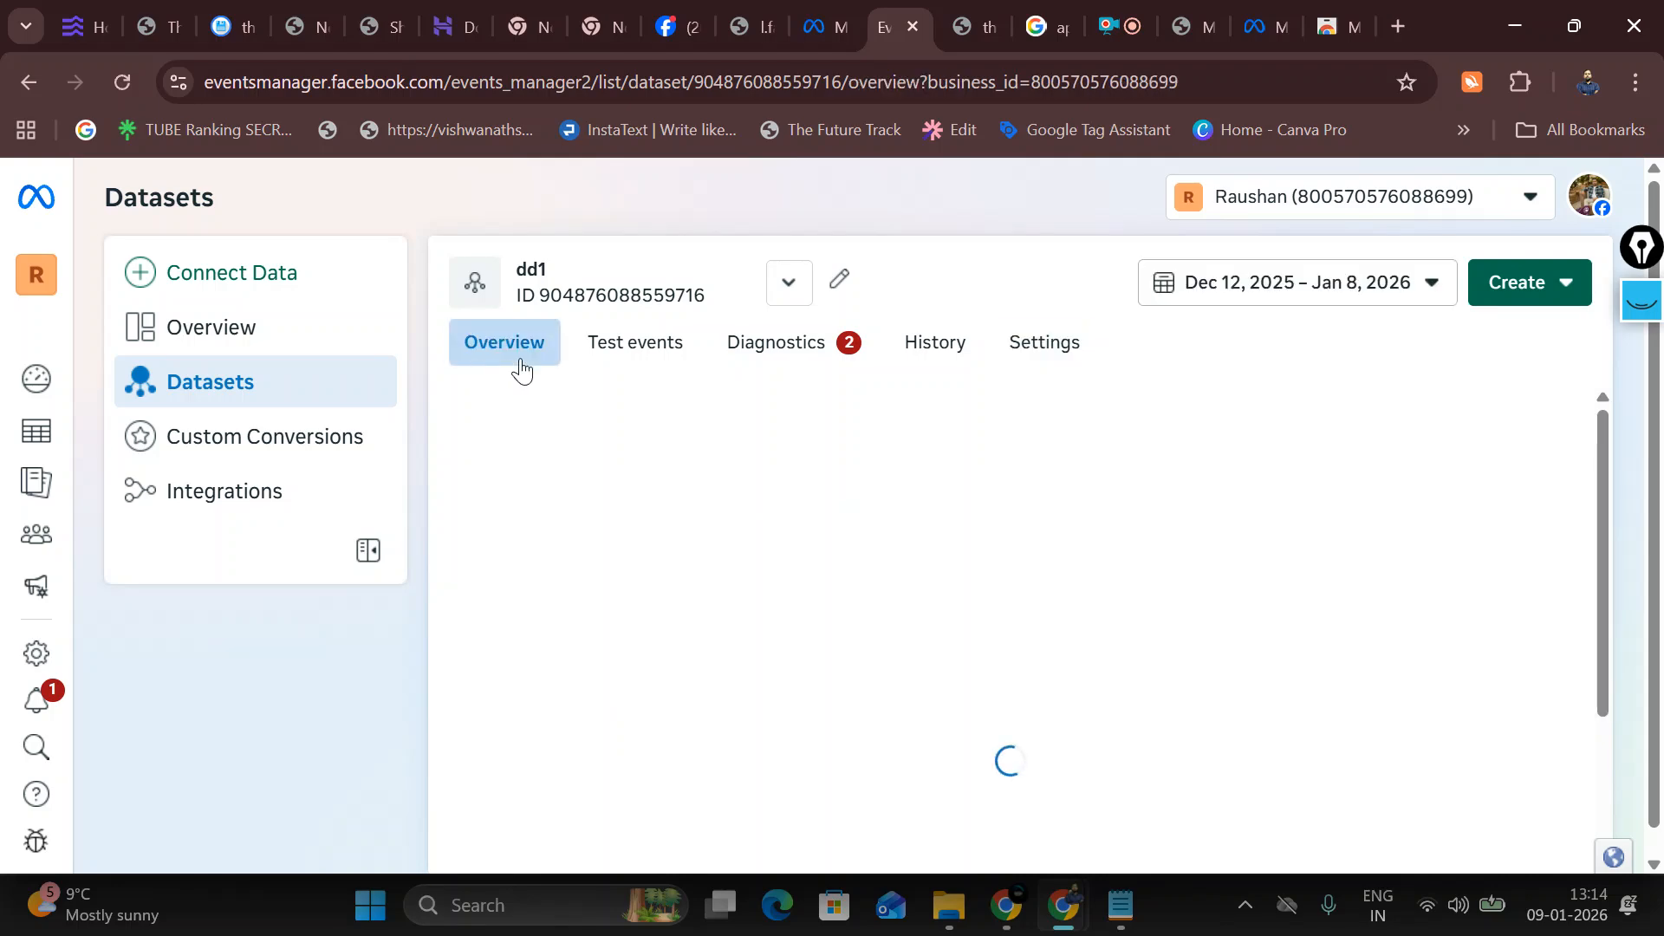
pyautogui.click(791, 286)
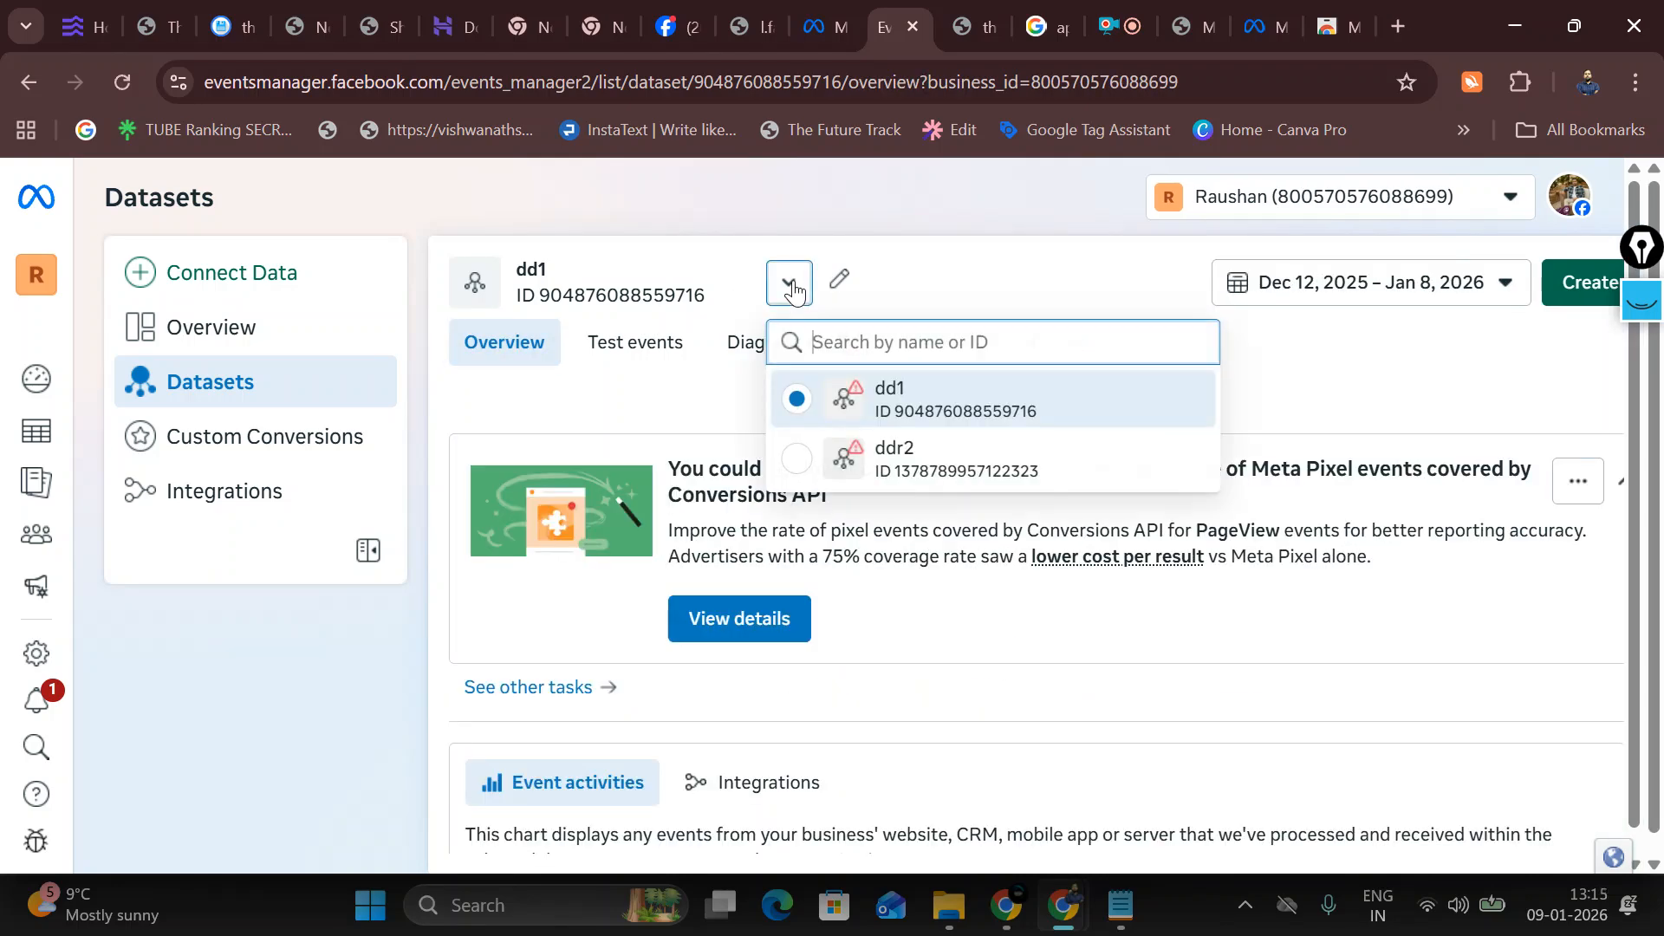
# Step: Switch to the ddr2 dataset and open its Settings tab
pyautogui.click(849, 460)
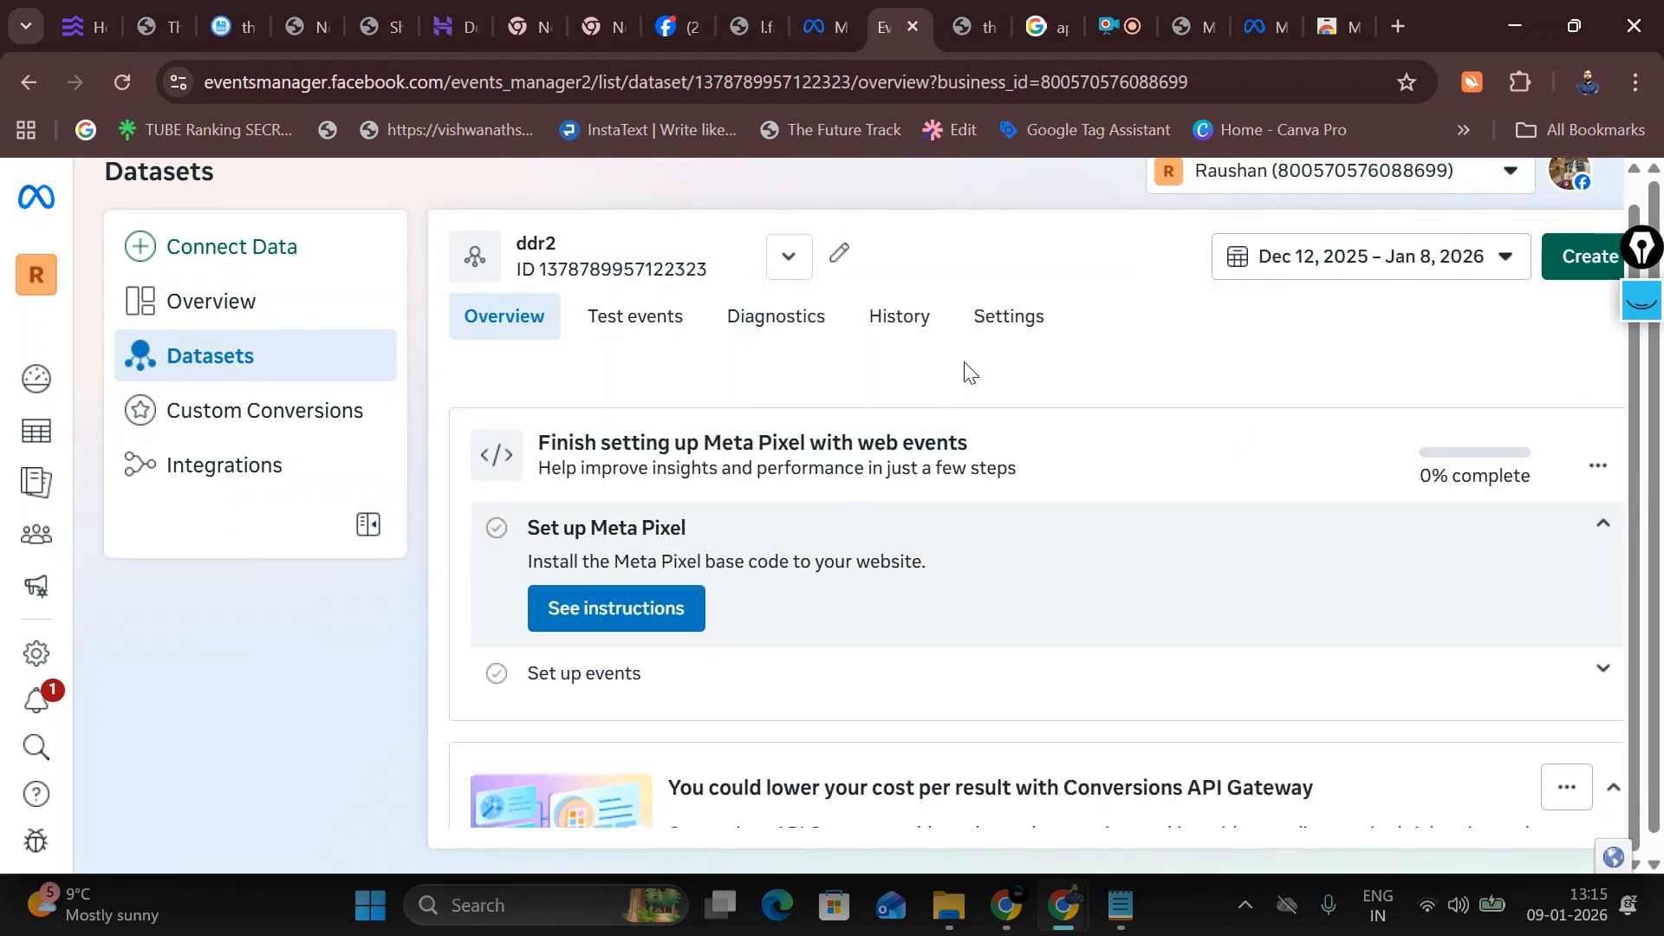
pyautogui.scroll(-8, 899, 624)
pyautogui.scroll(3, 899, 624)
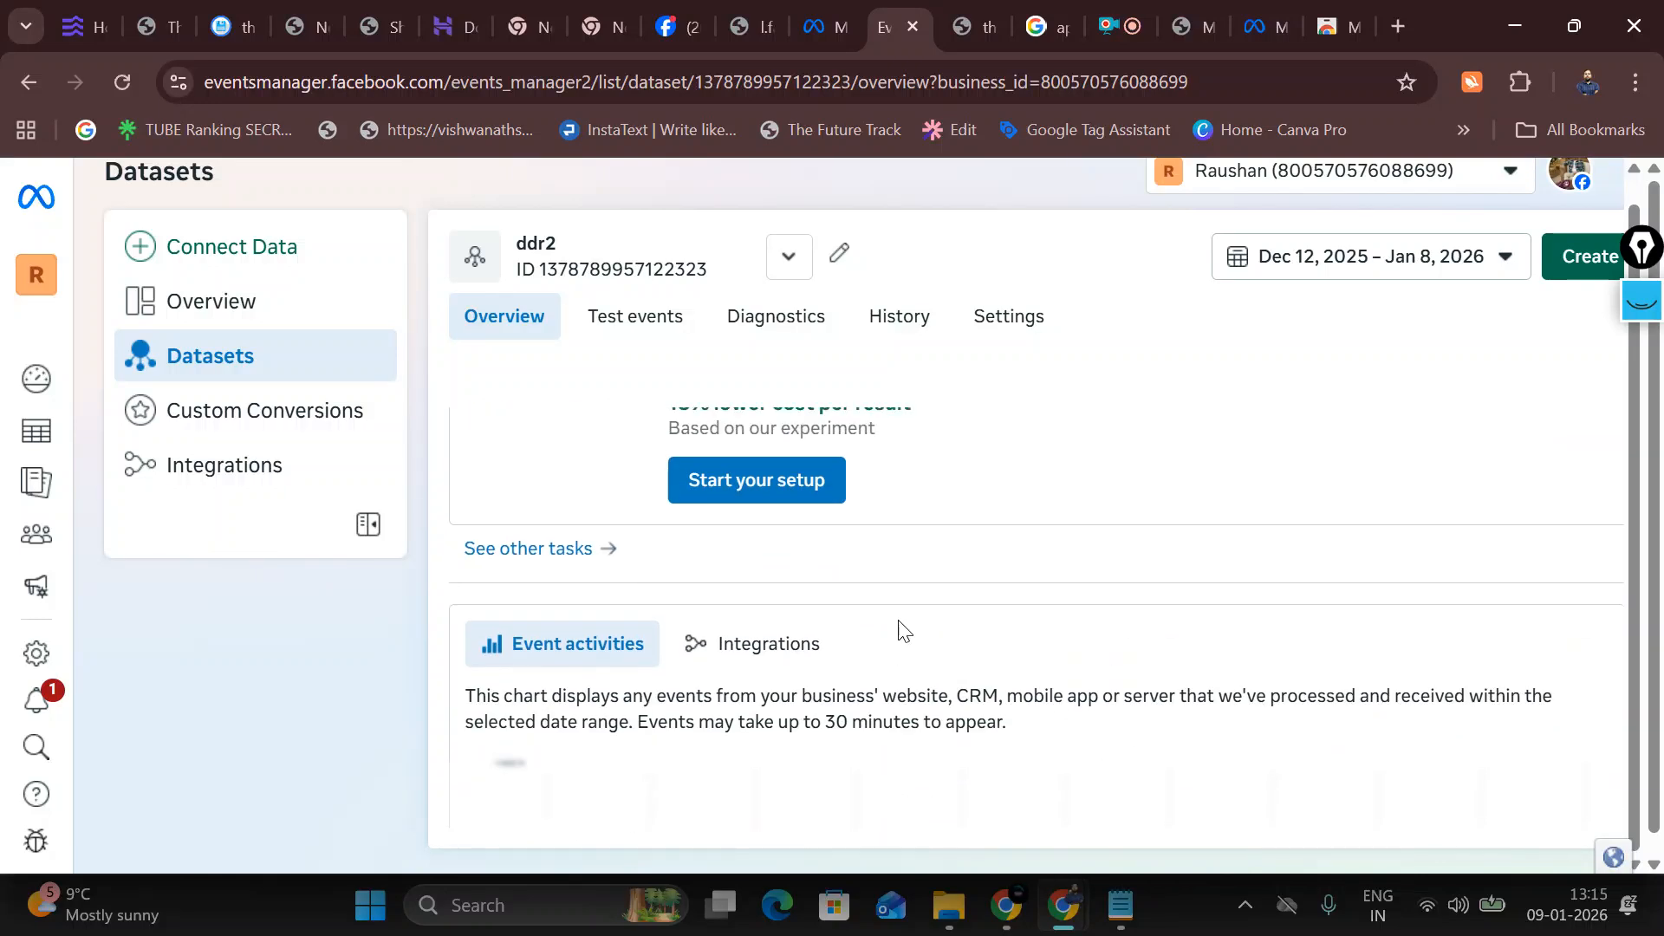
pyautogui.scroll(2, 901, 590)
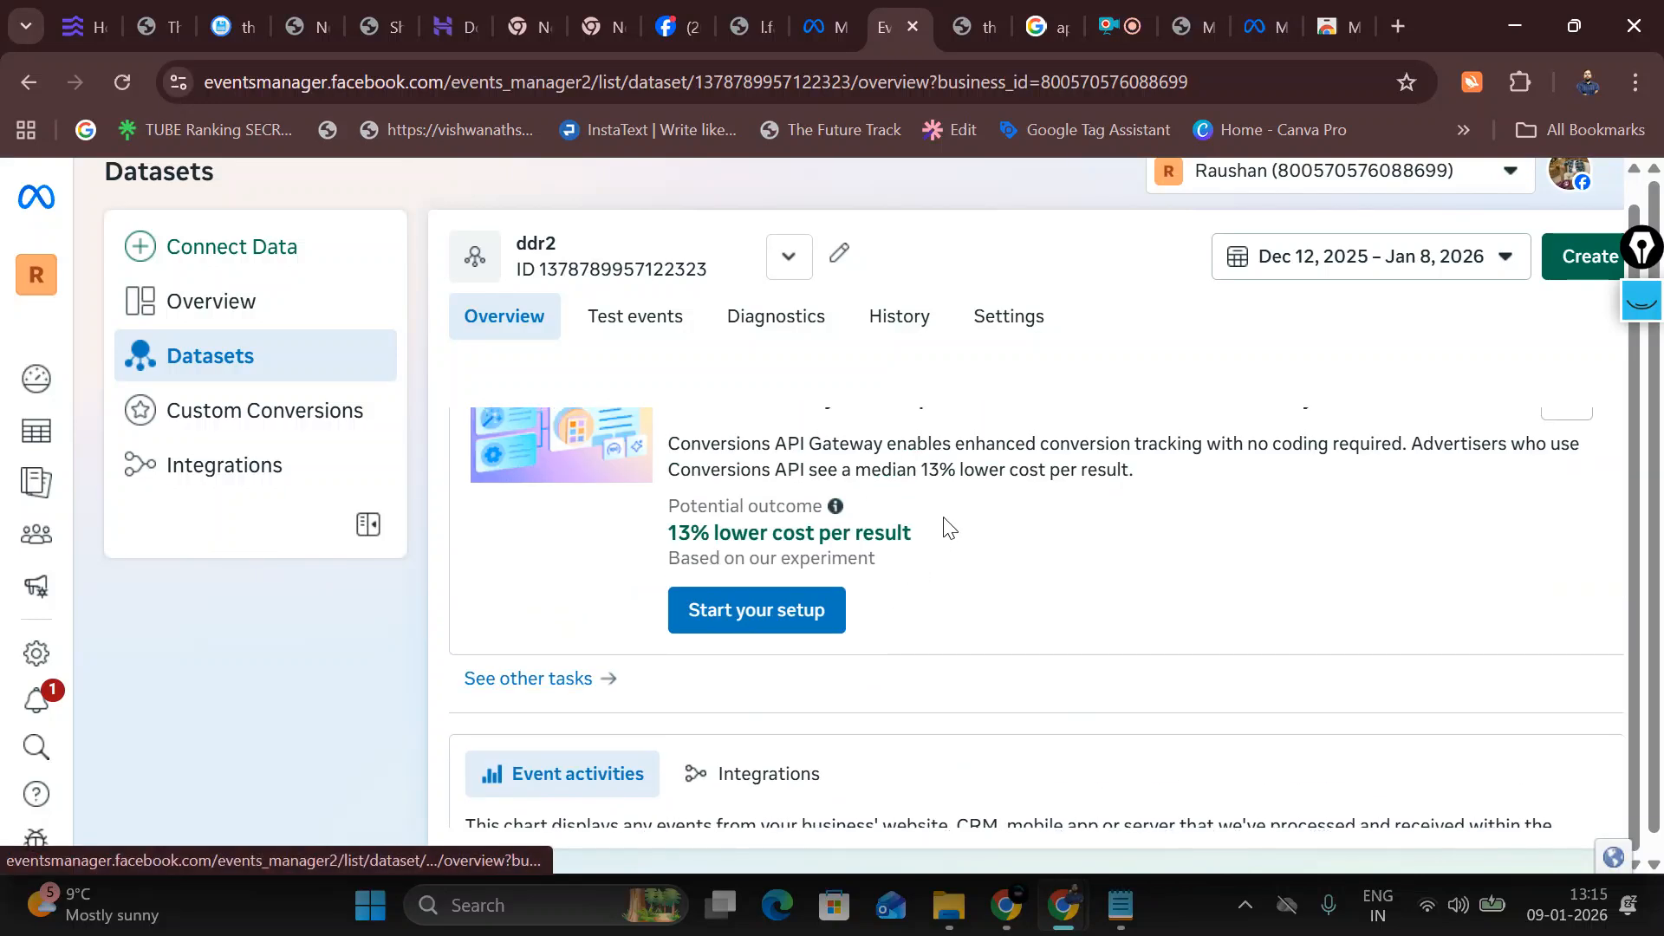
pyautogui.click(1011, 334)
# Step: Scroll to Event setup and open the event setup tool dialog
pyautogui.scroll(-2, 840, 535)
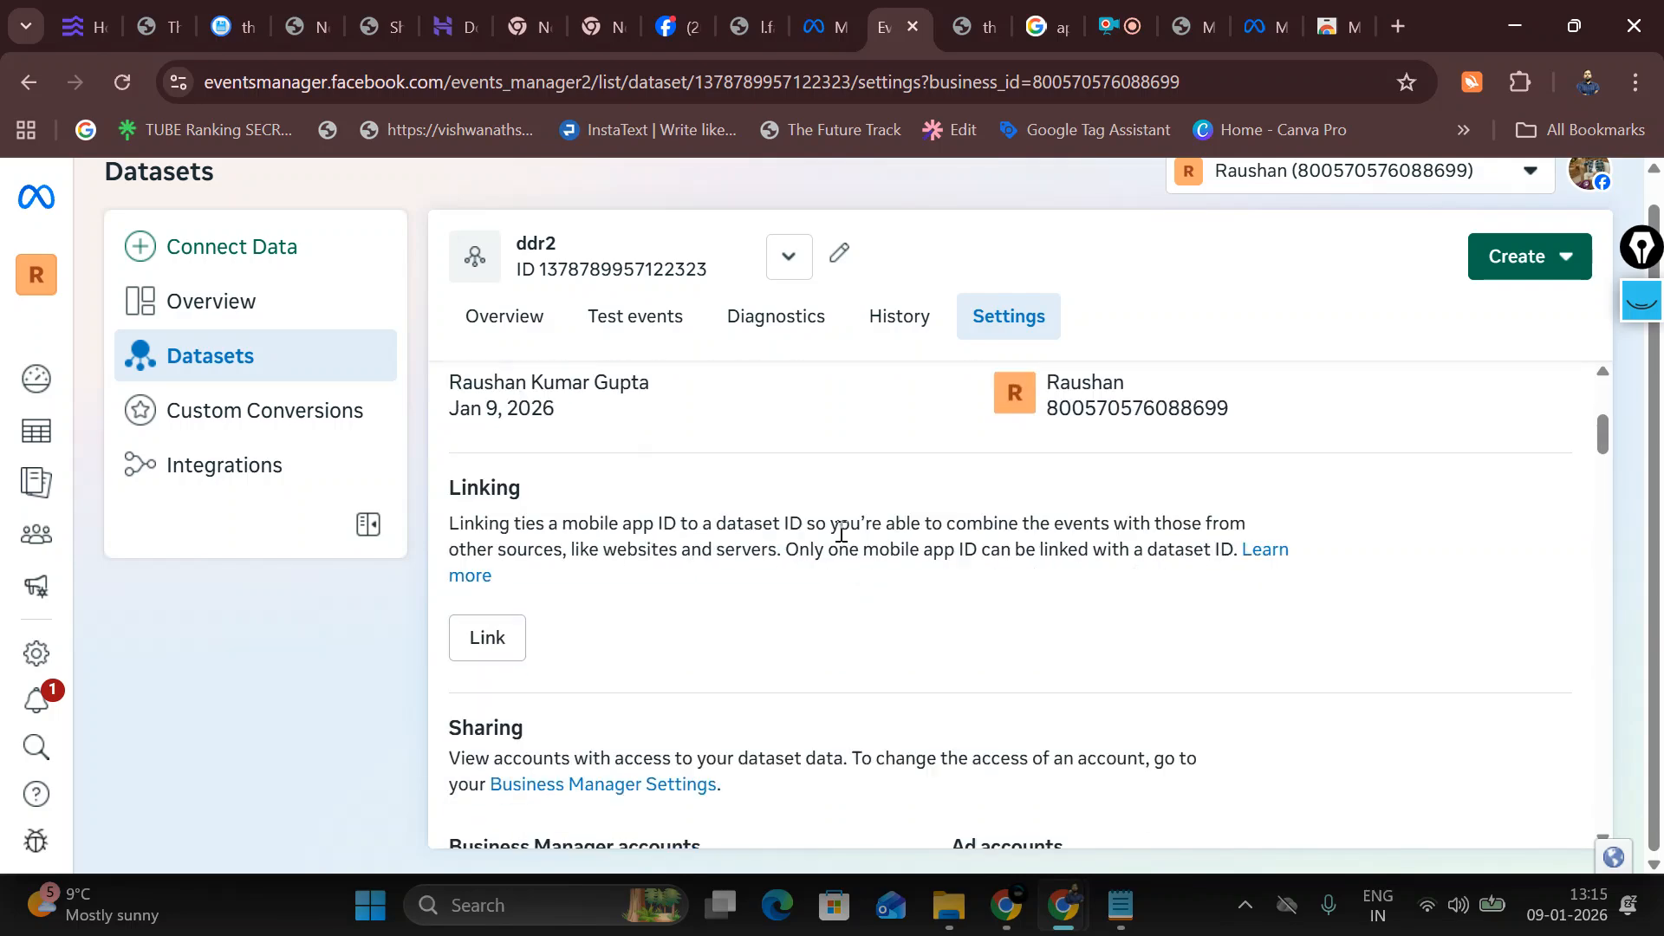
pyautogui.scroll(-7, 840, 534)
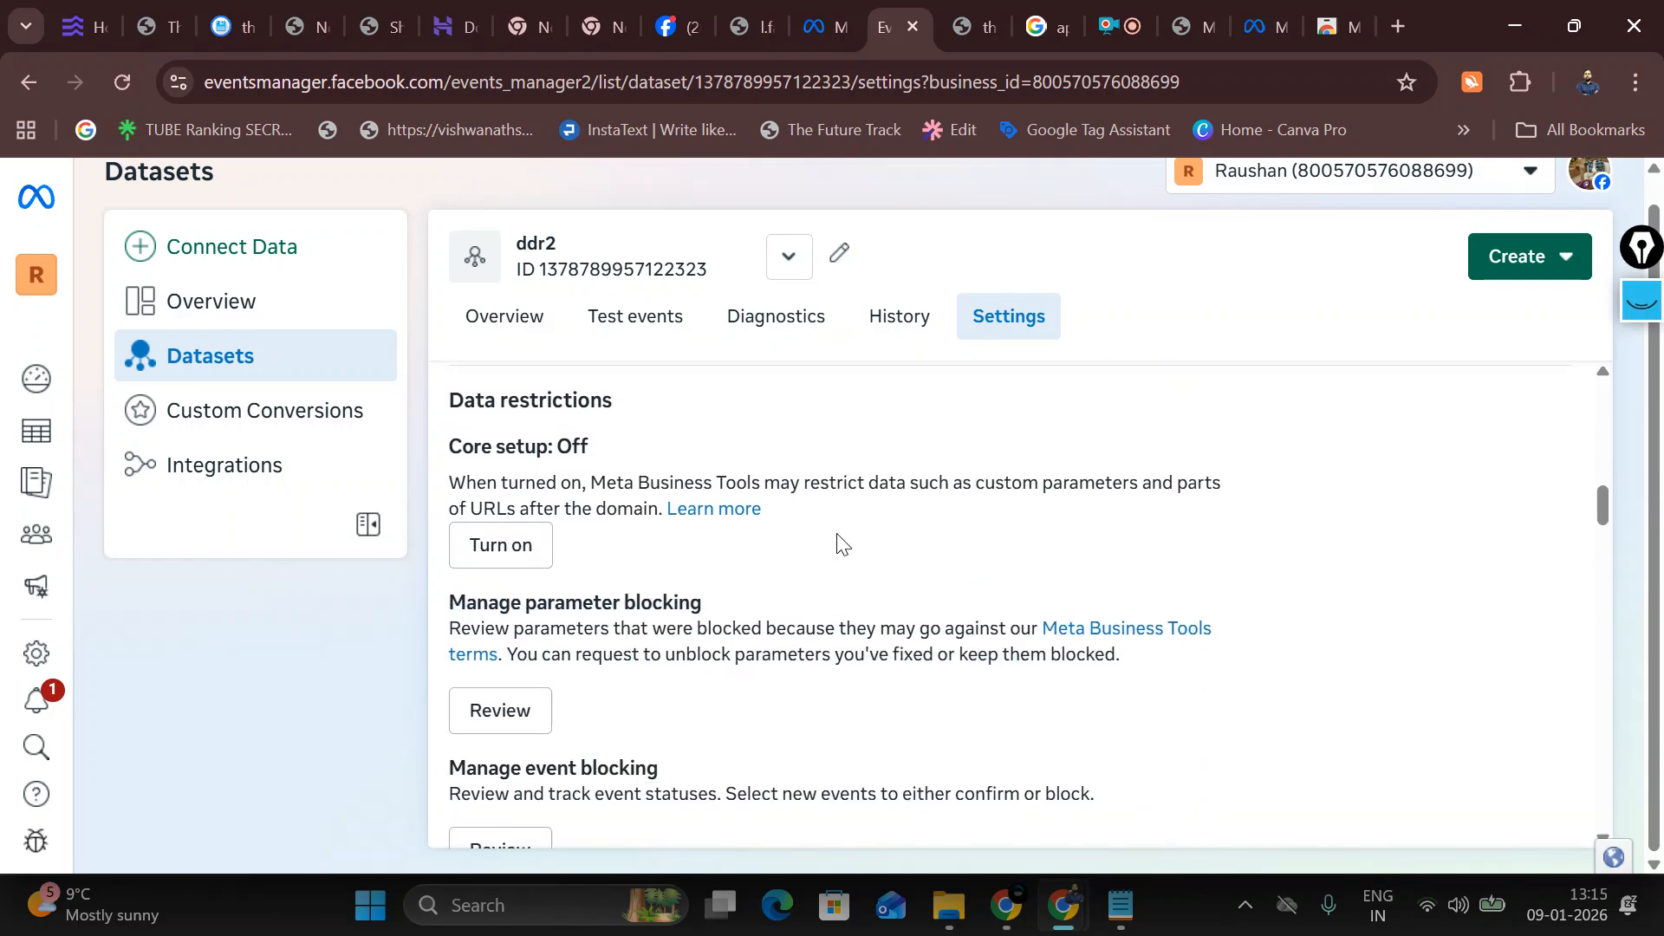
pyautogui.scroll(-7, 840, 543)
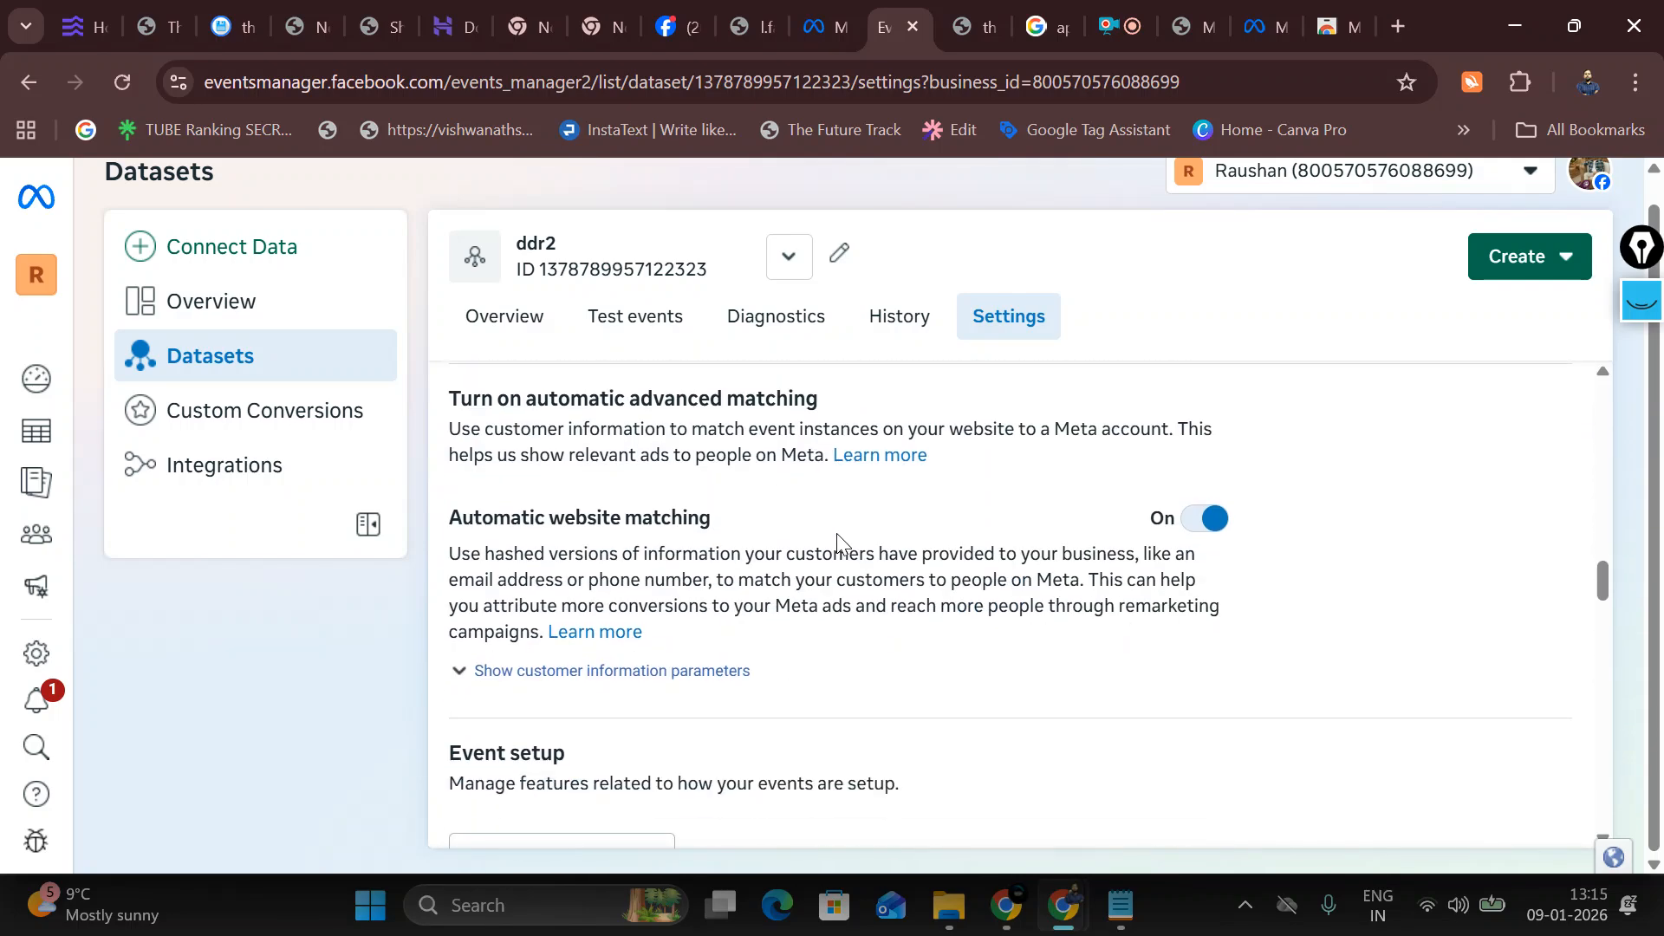
pyautogui.scroll(1, 840, 544)
pyautogui.scroll(-6, 840, 546)
pyautogui.scroll(3, 667, 548)
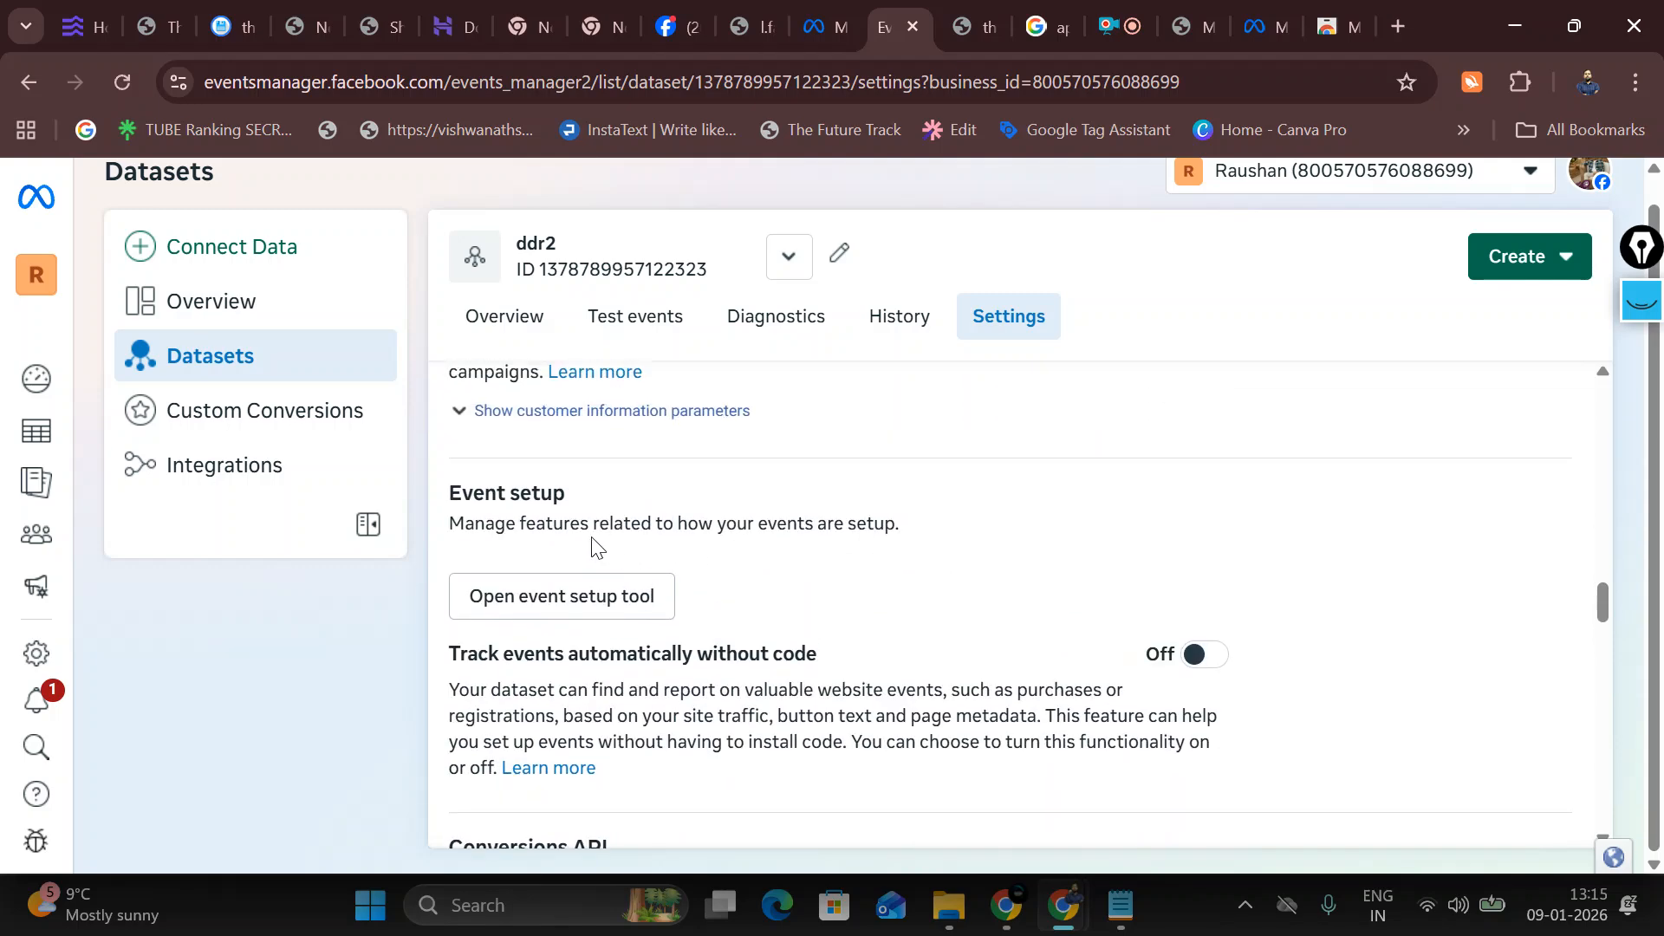
pyautogui.moveTo(448, 493); pyautogui.dragTo(586, 510)
pyautogui.scroll(-2, 607, 546)
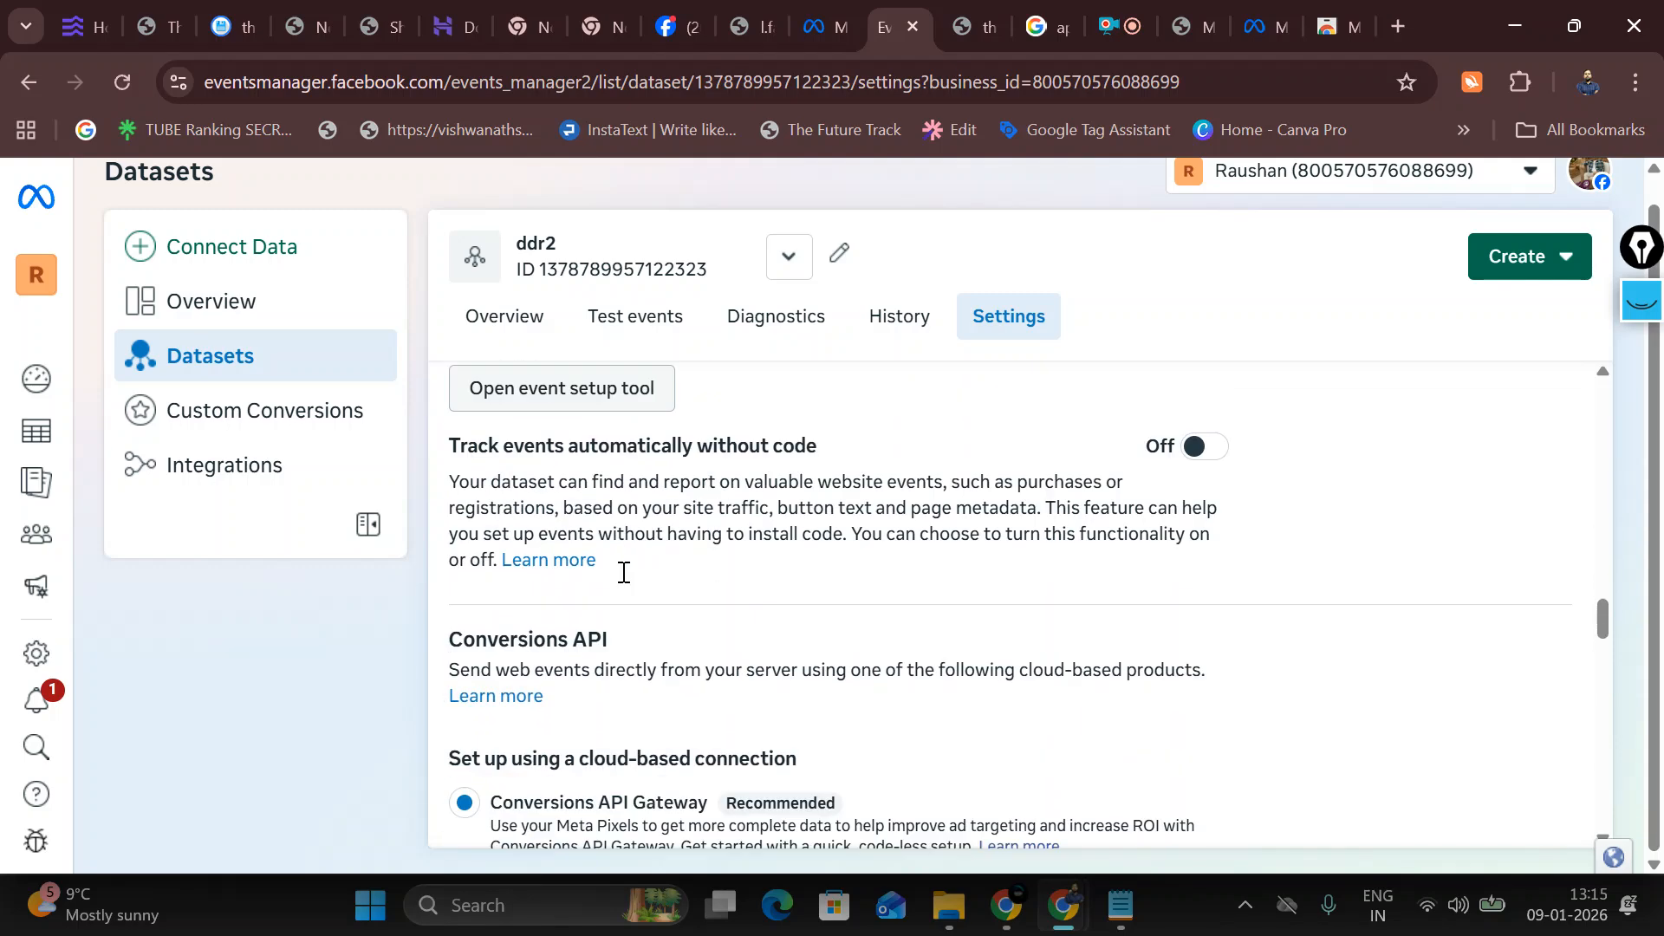
pyautogui.scroll(-3, 624, 577)
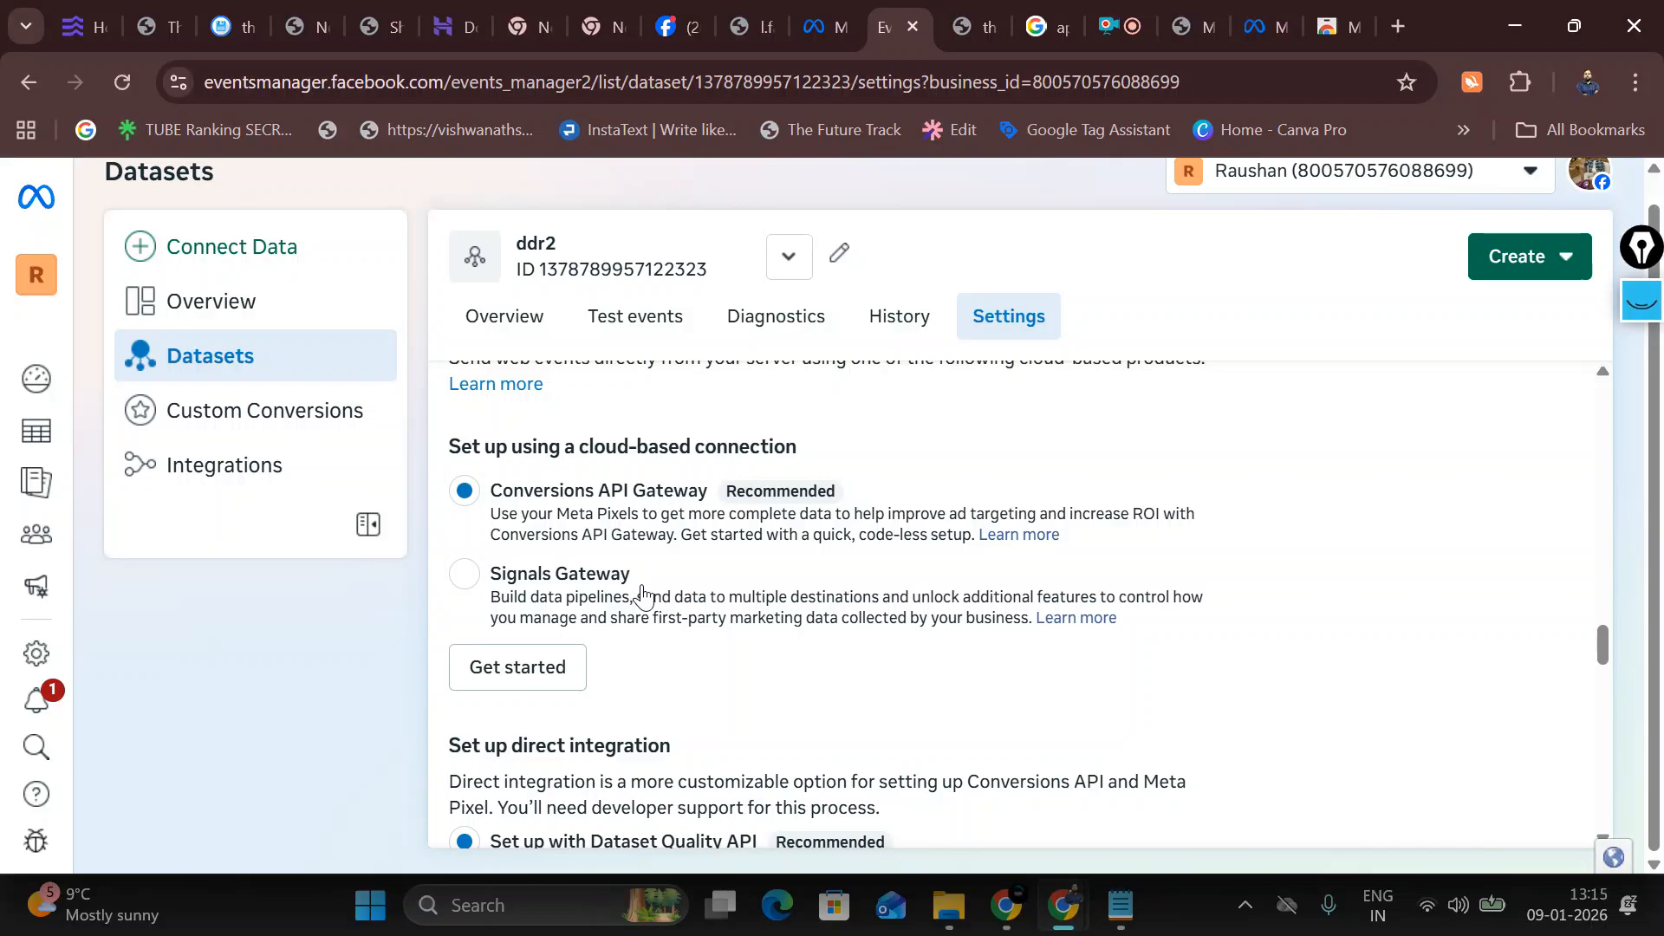
pyautogui.scroll(4, 642, 596)
pyautogui.click(584, 481)
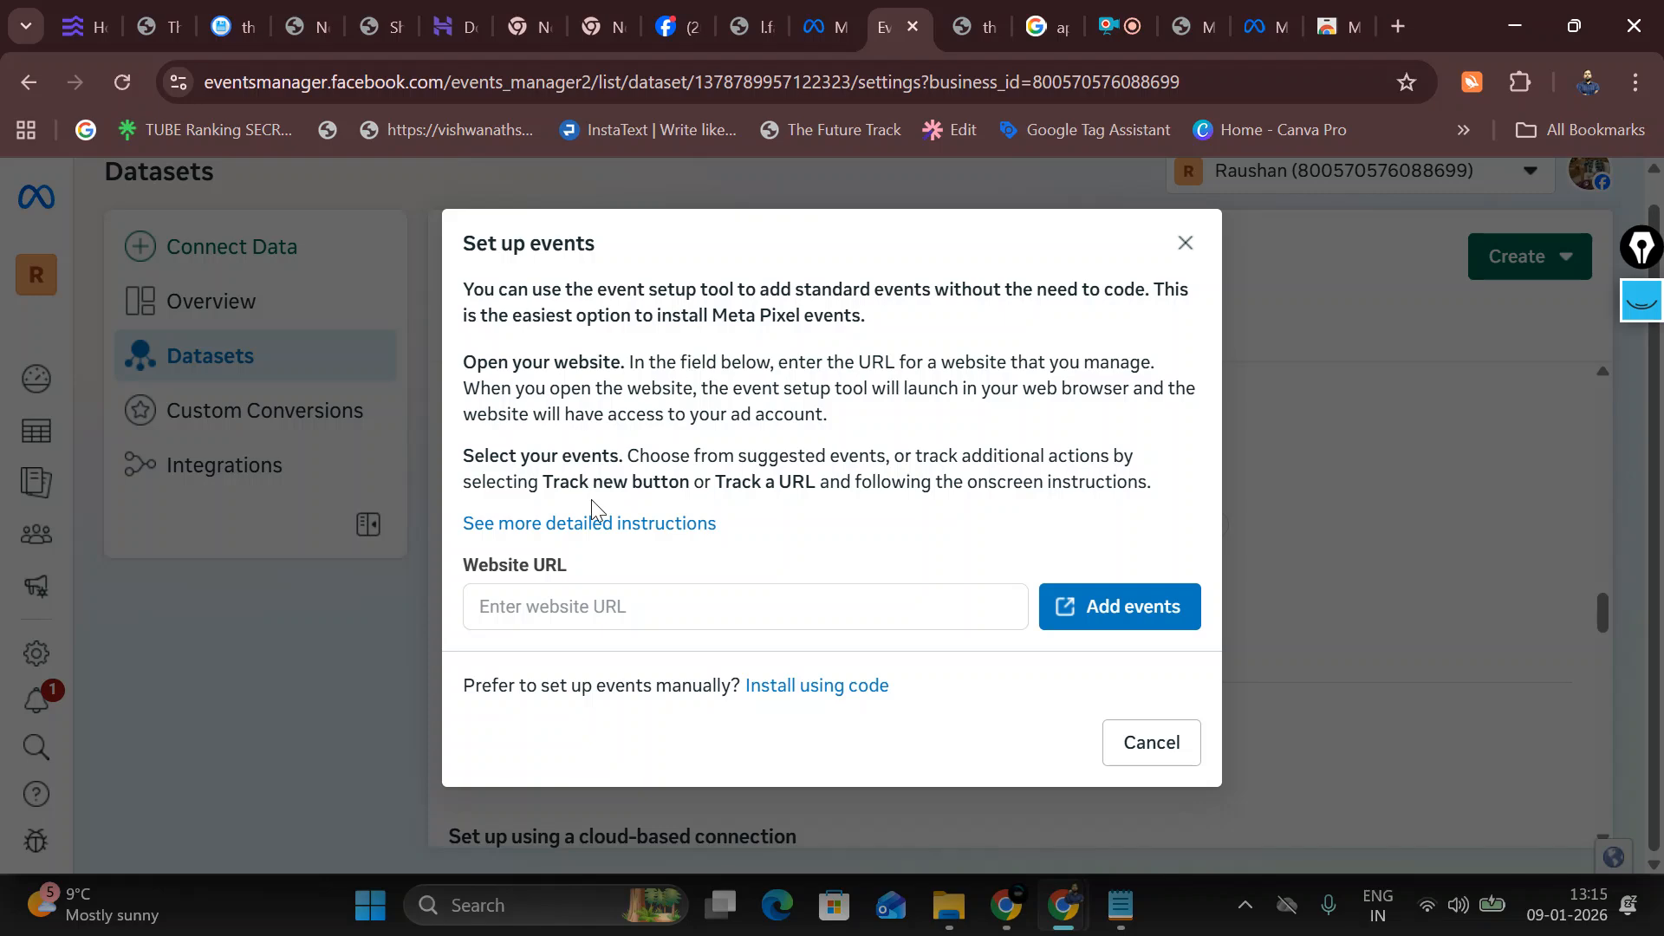
# Step: Enter the store's copied site address as the Website URL and launch the event setup tool
pyautogui.click(608, 622)
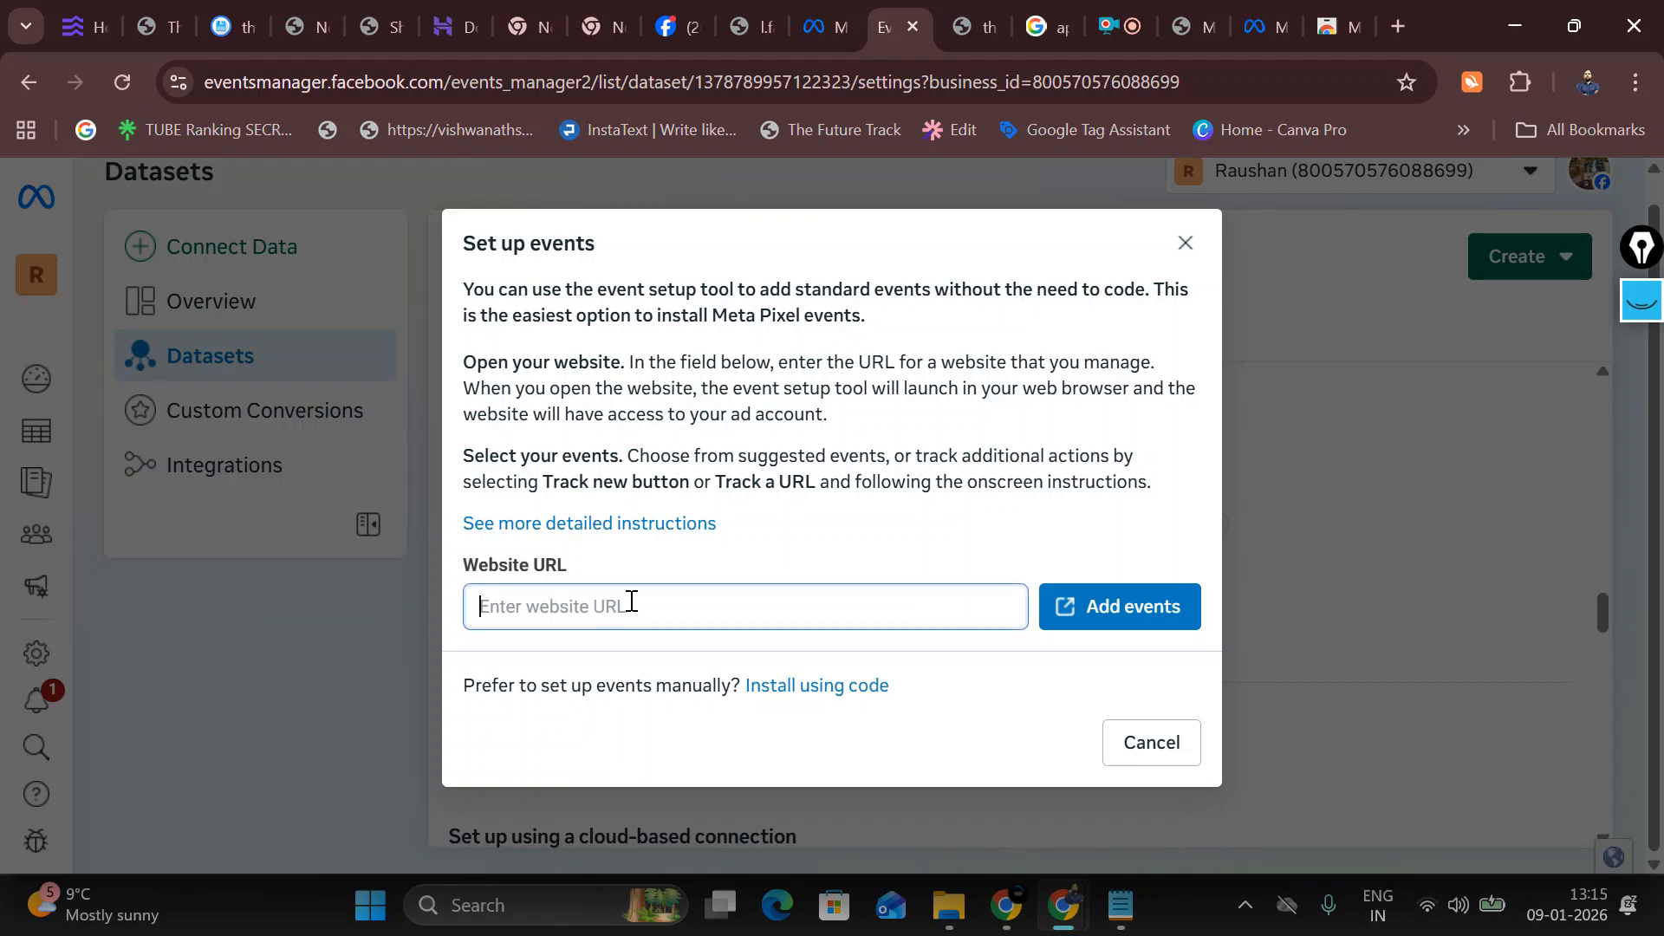
pyautogui.click(1184, 26)
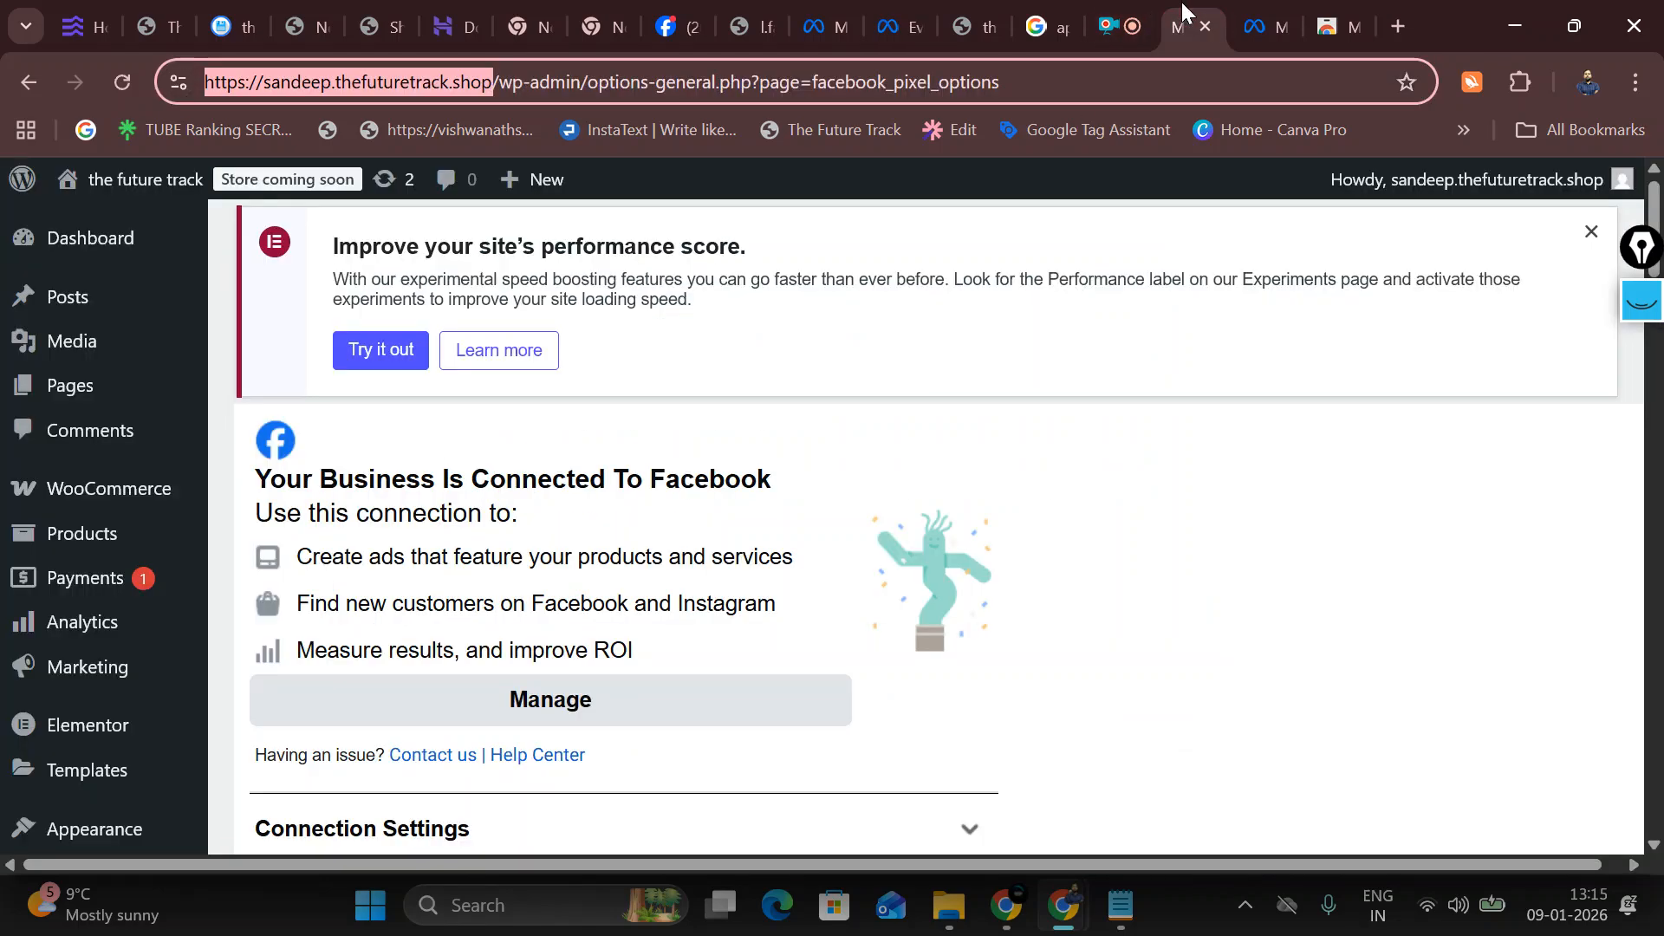
pyautogui.rightClick(430, 87)
pyautogui.click(539, 337)
pyautogui.click(975, 26)
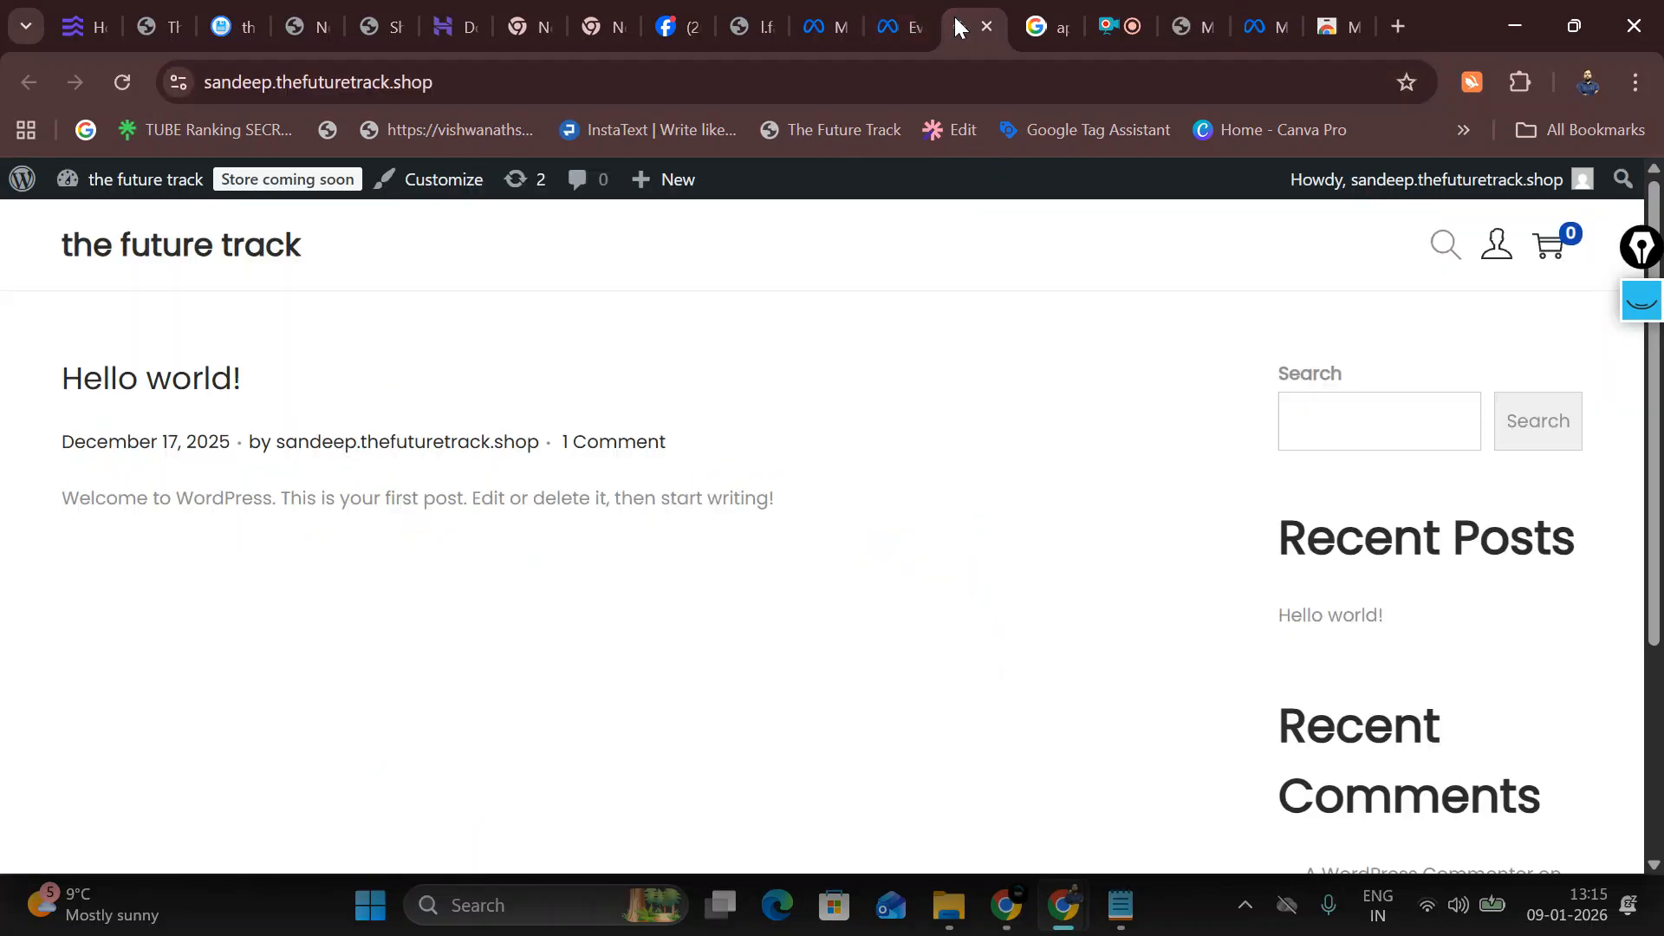
pyautogui.click(875, 13)
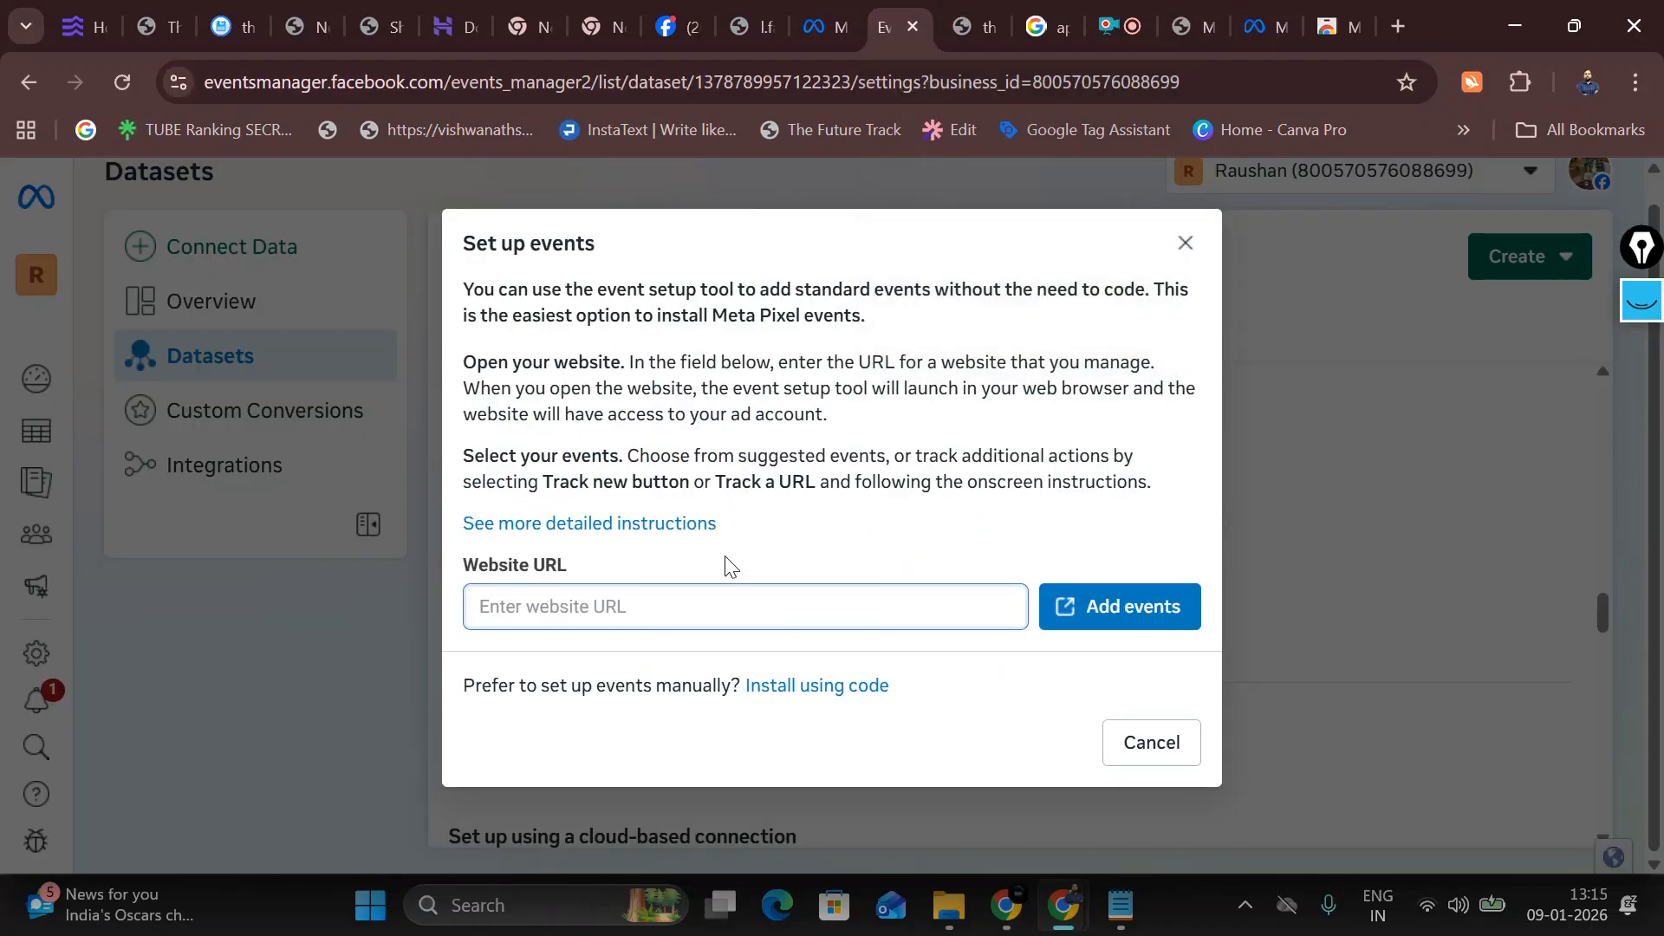
pyautogui.hotkey('ctrl', 'v')
pyautogui.click(1127, 611)
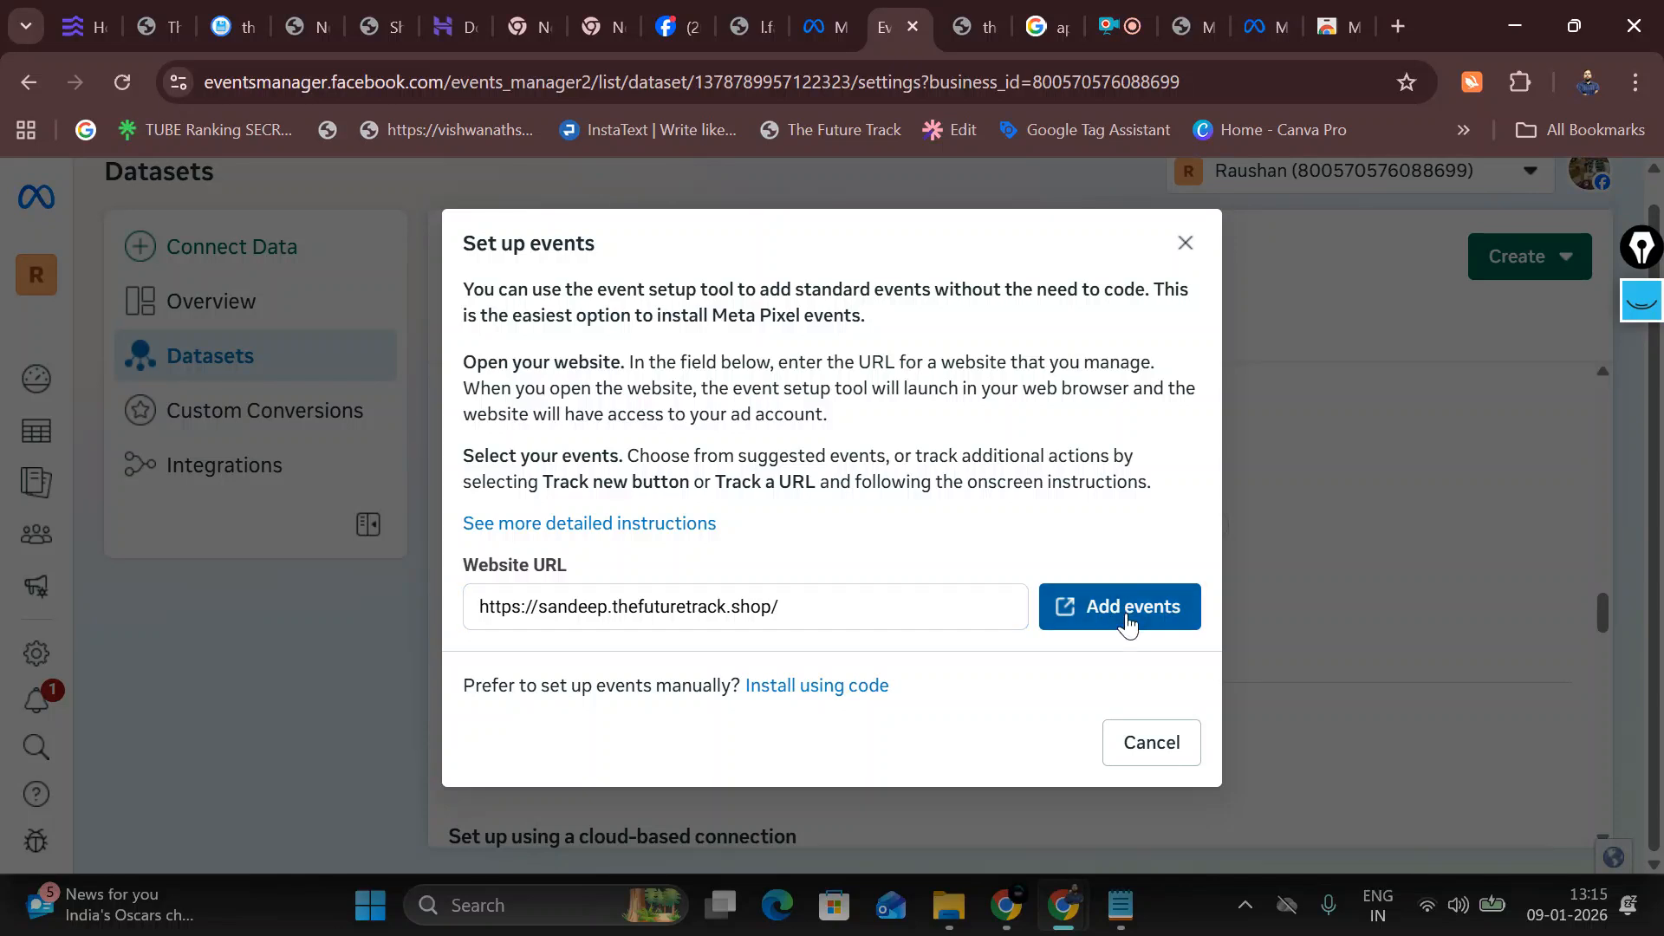
pyautogui.click(1123, 614)
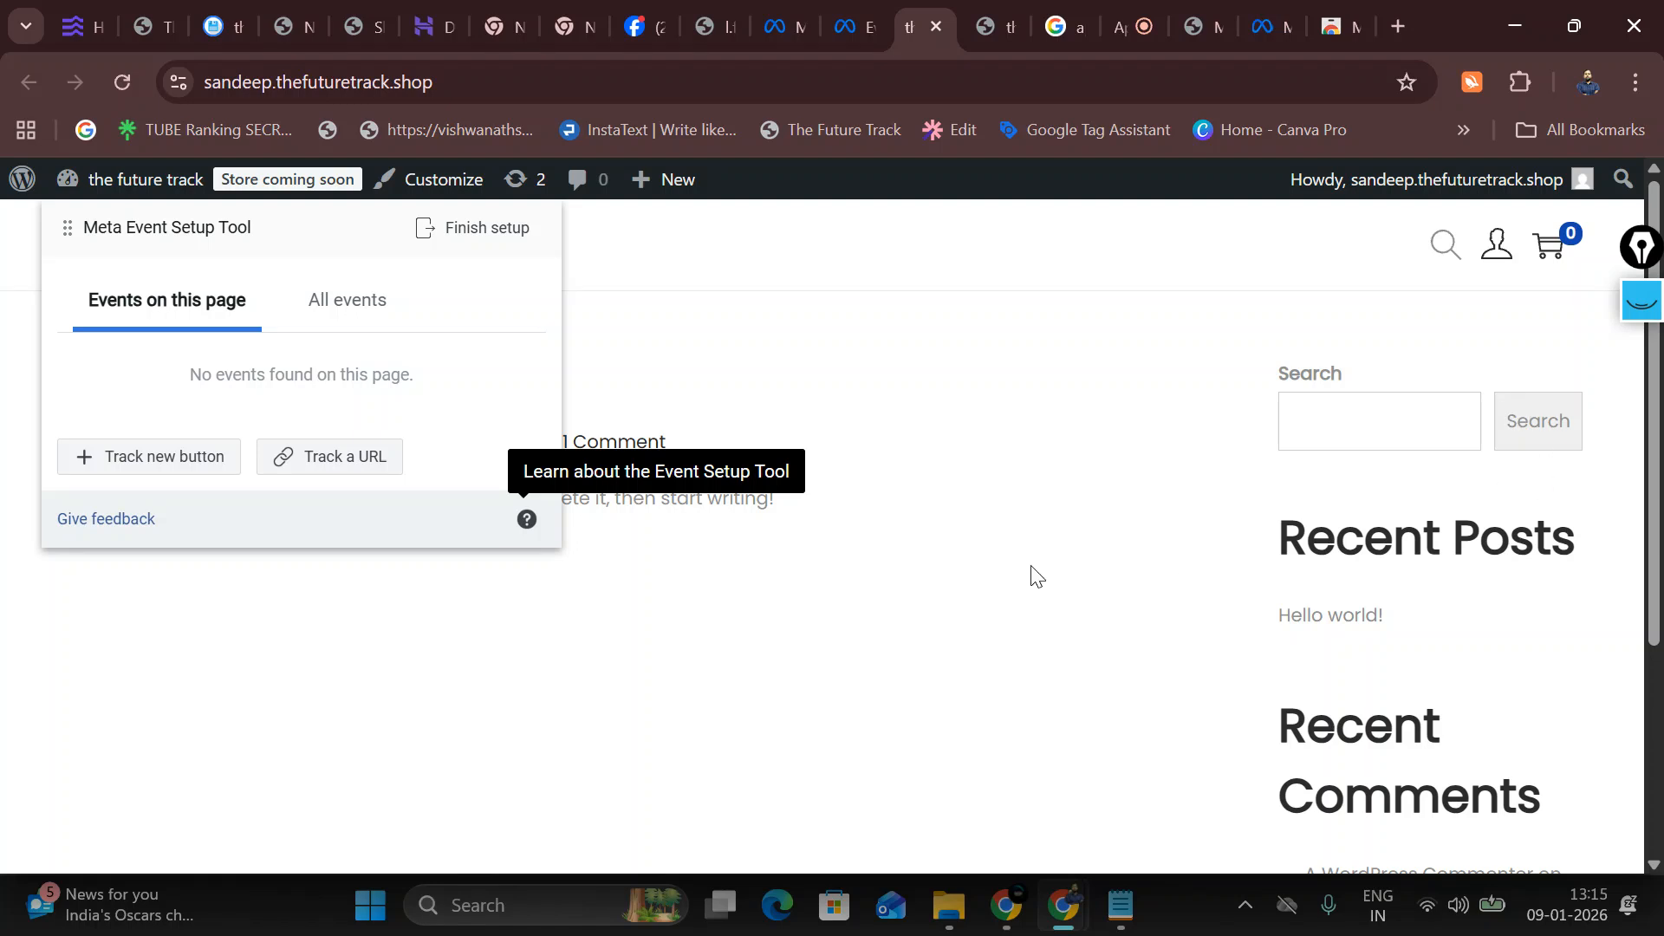
# Step: Track a new button by selecting the store's highlighted sidebar Search button
pyautogui.click(116, 464)
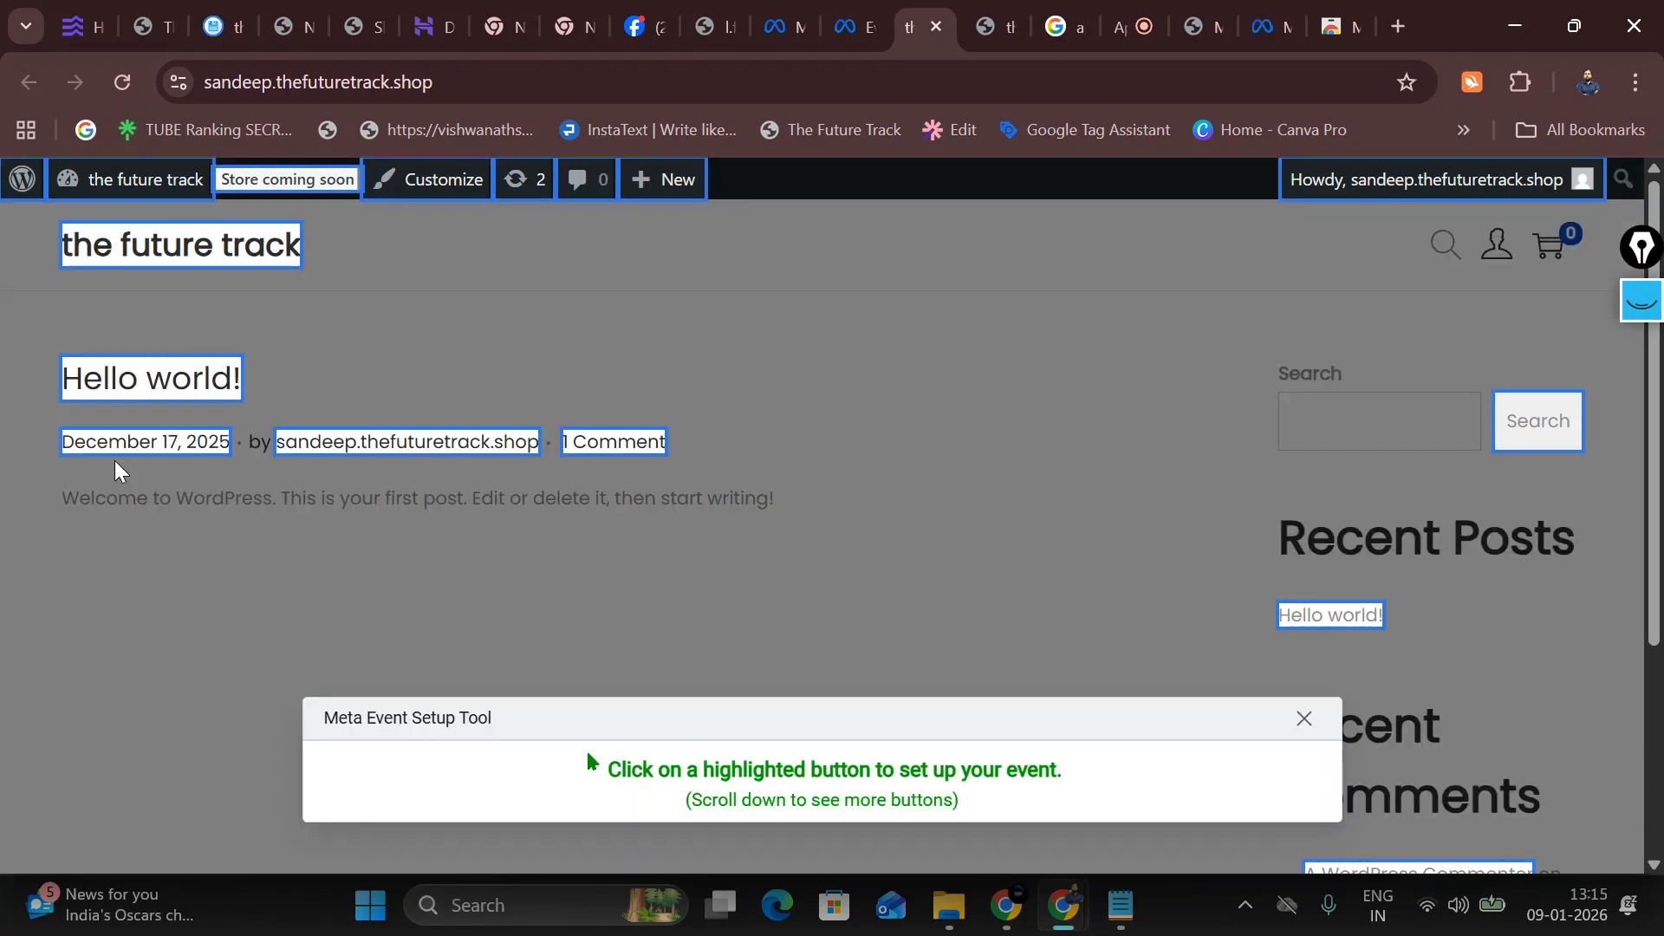
pyautogui.scroll(-4, 639, 676)
pyautogui.scroll(3, 1207, 680)
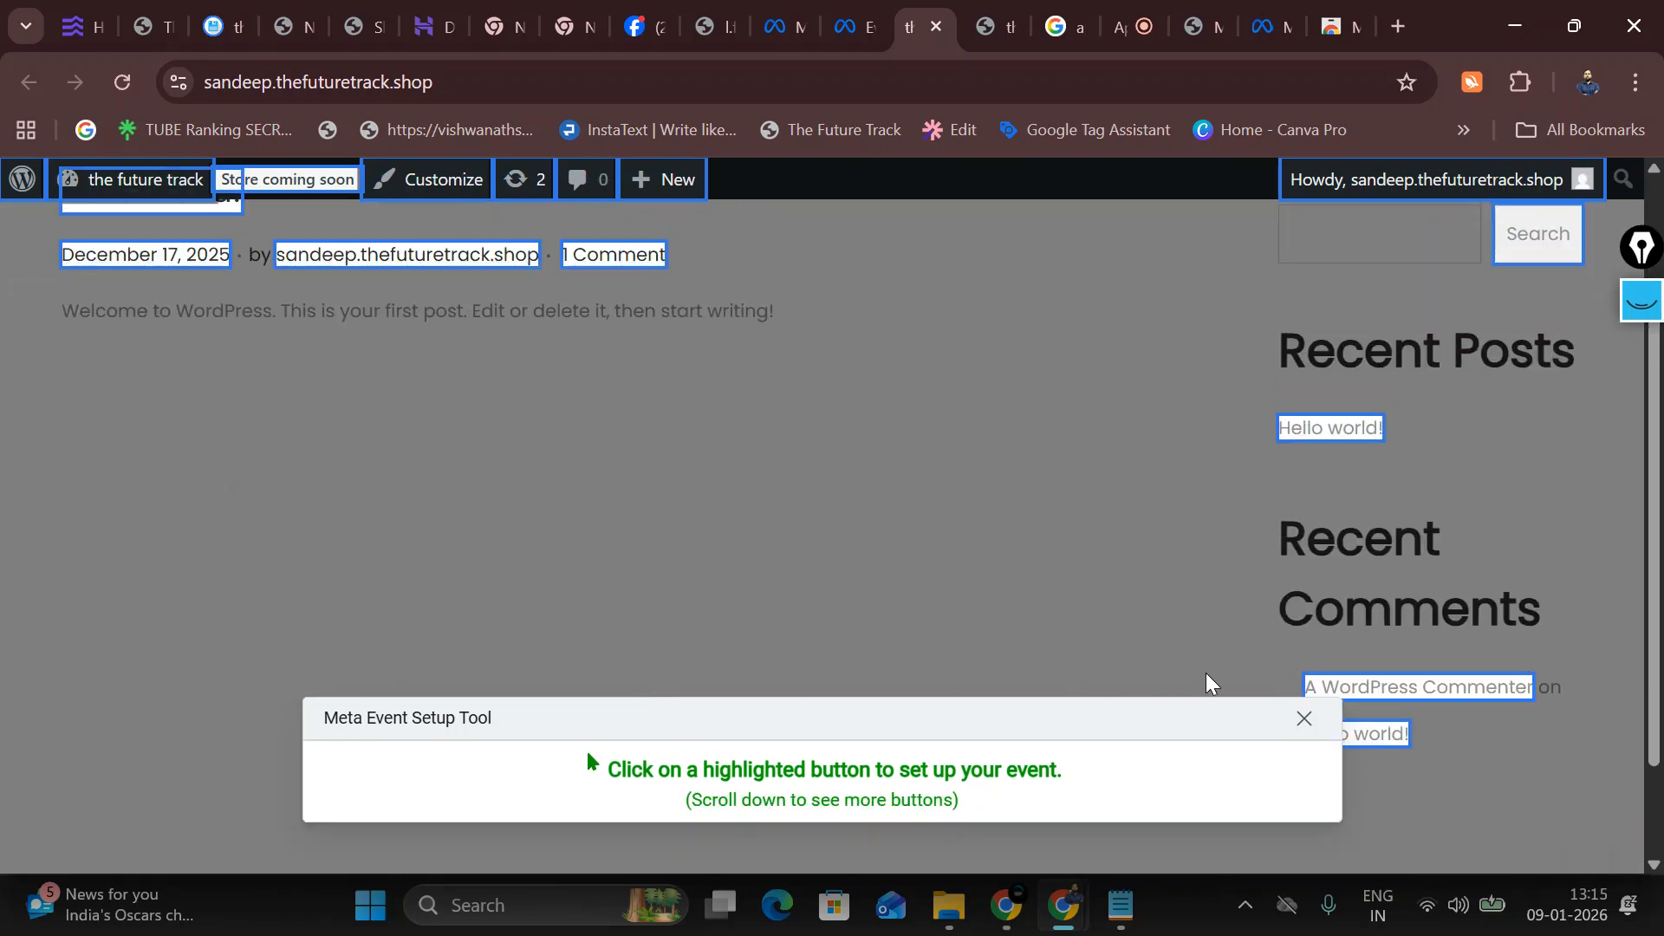
pyautogui.scroll(-3, 1474, 632)
pyautogui.scroll(4, 553, 558)
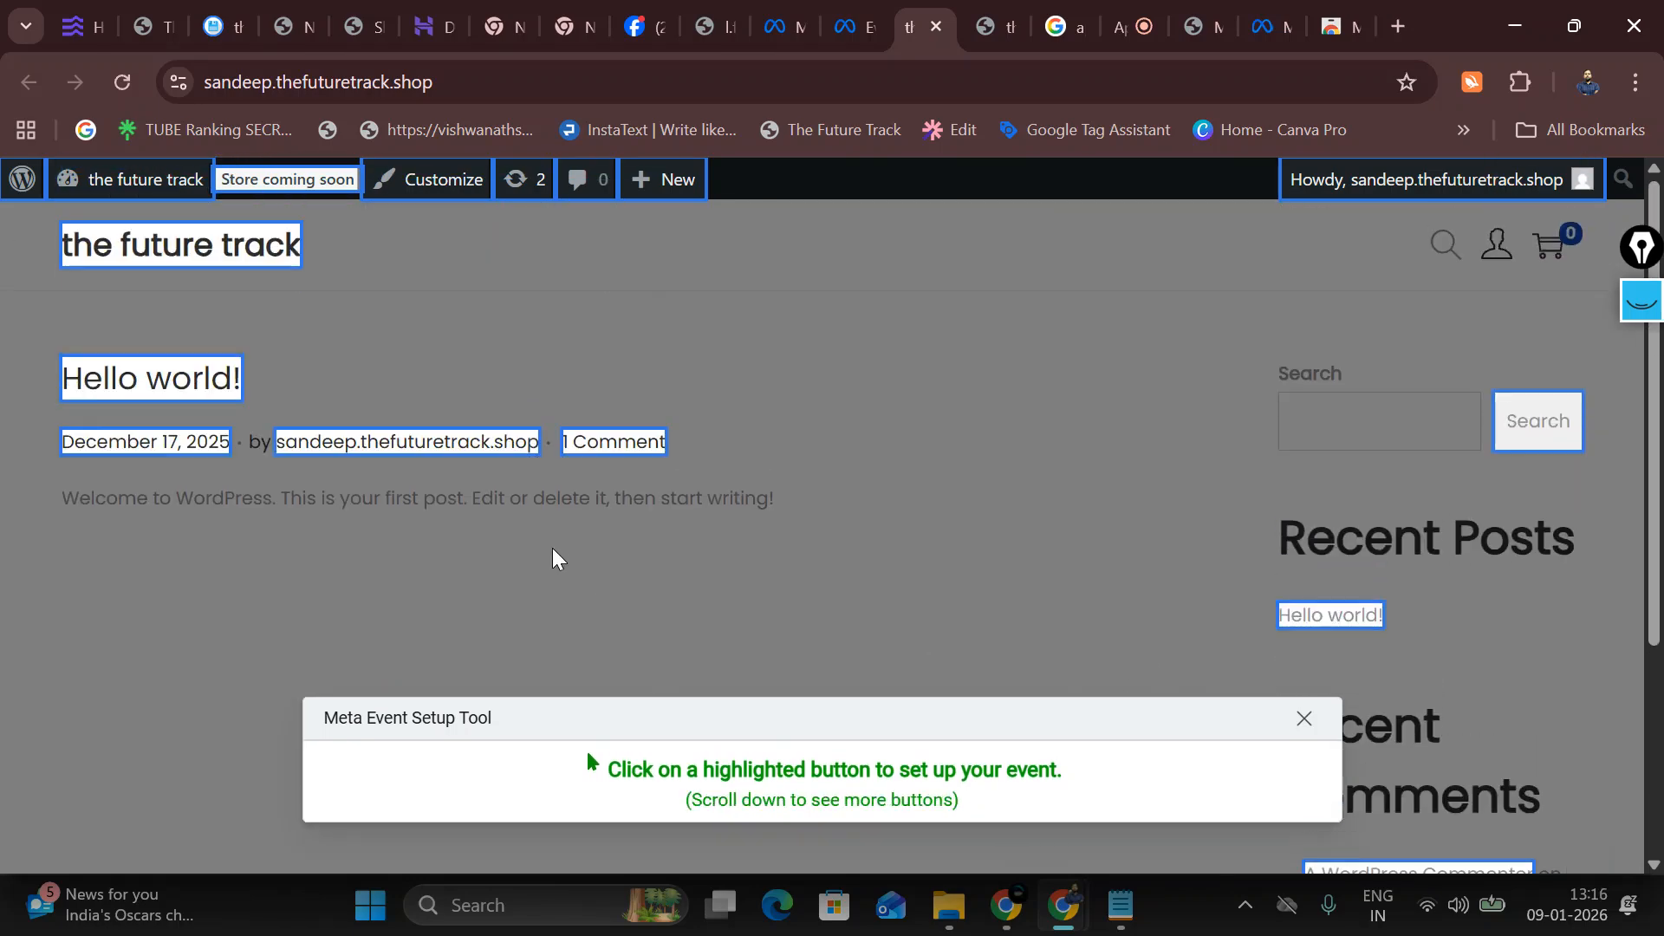
pyautogui.click(1551, 440)
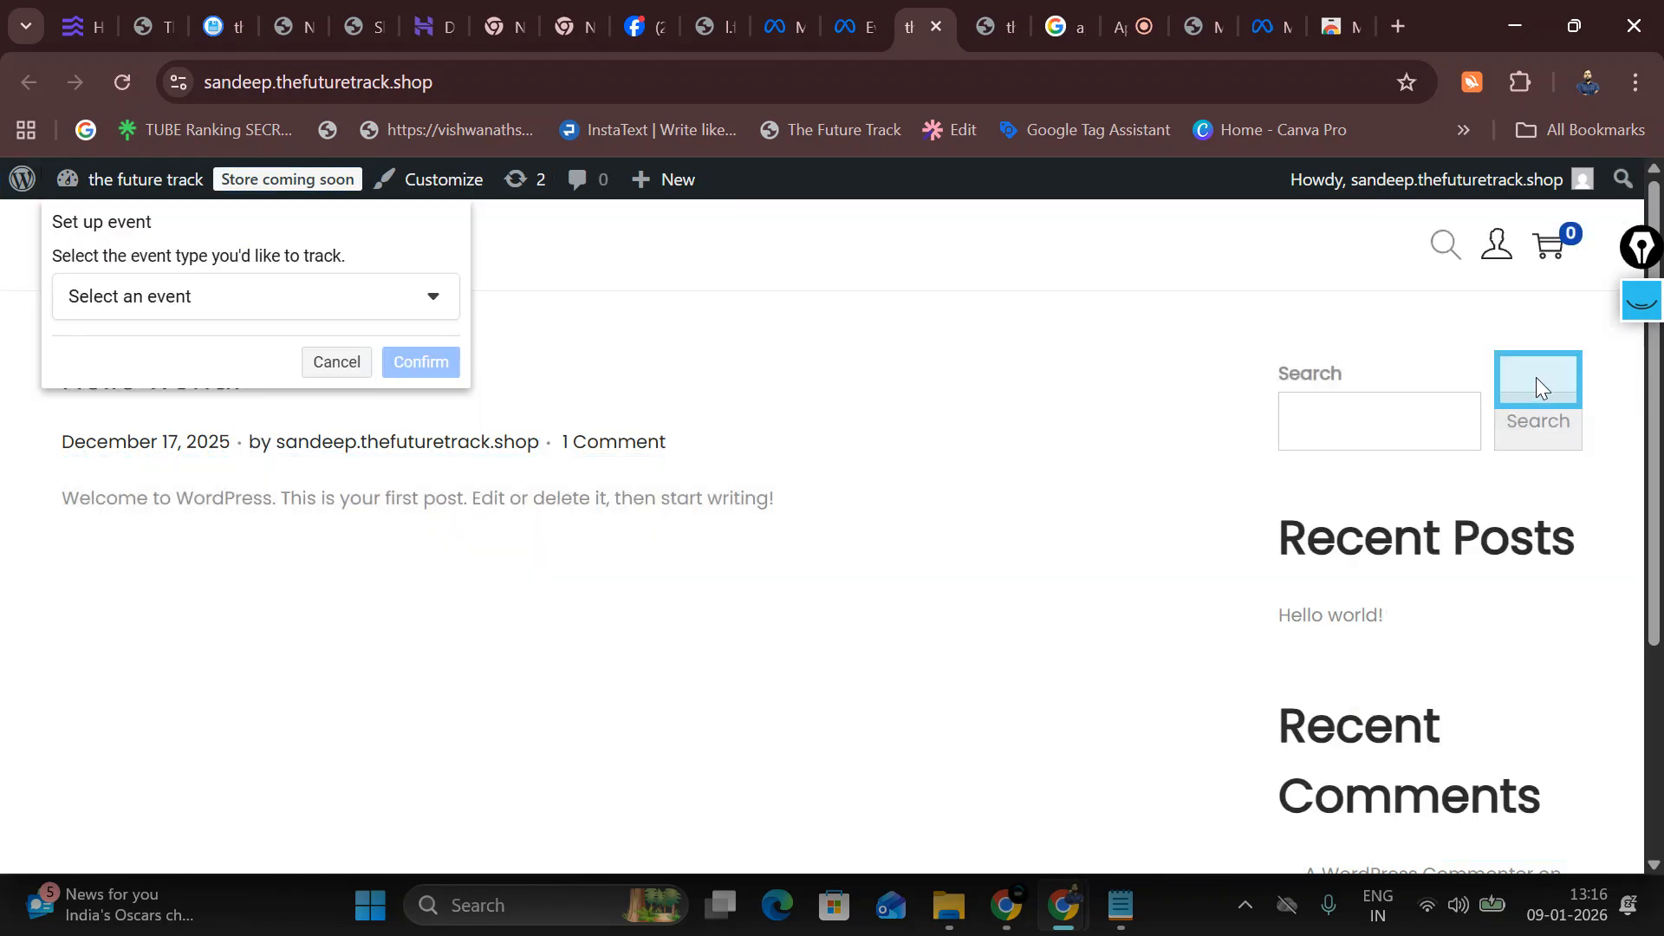
# Step: Review the Search button's event type options, clear screen annotations, and open a blank tab
pyautogui.moveTo(1536, 379); pyautogui.dragTo(1536, 437)
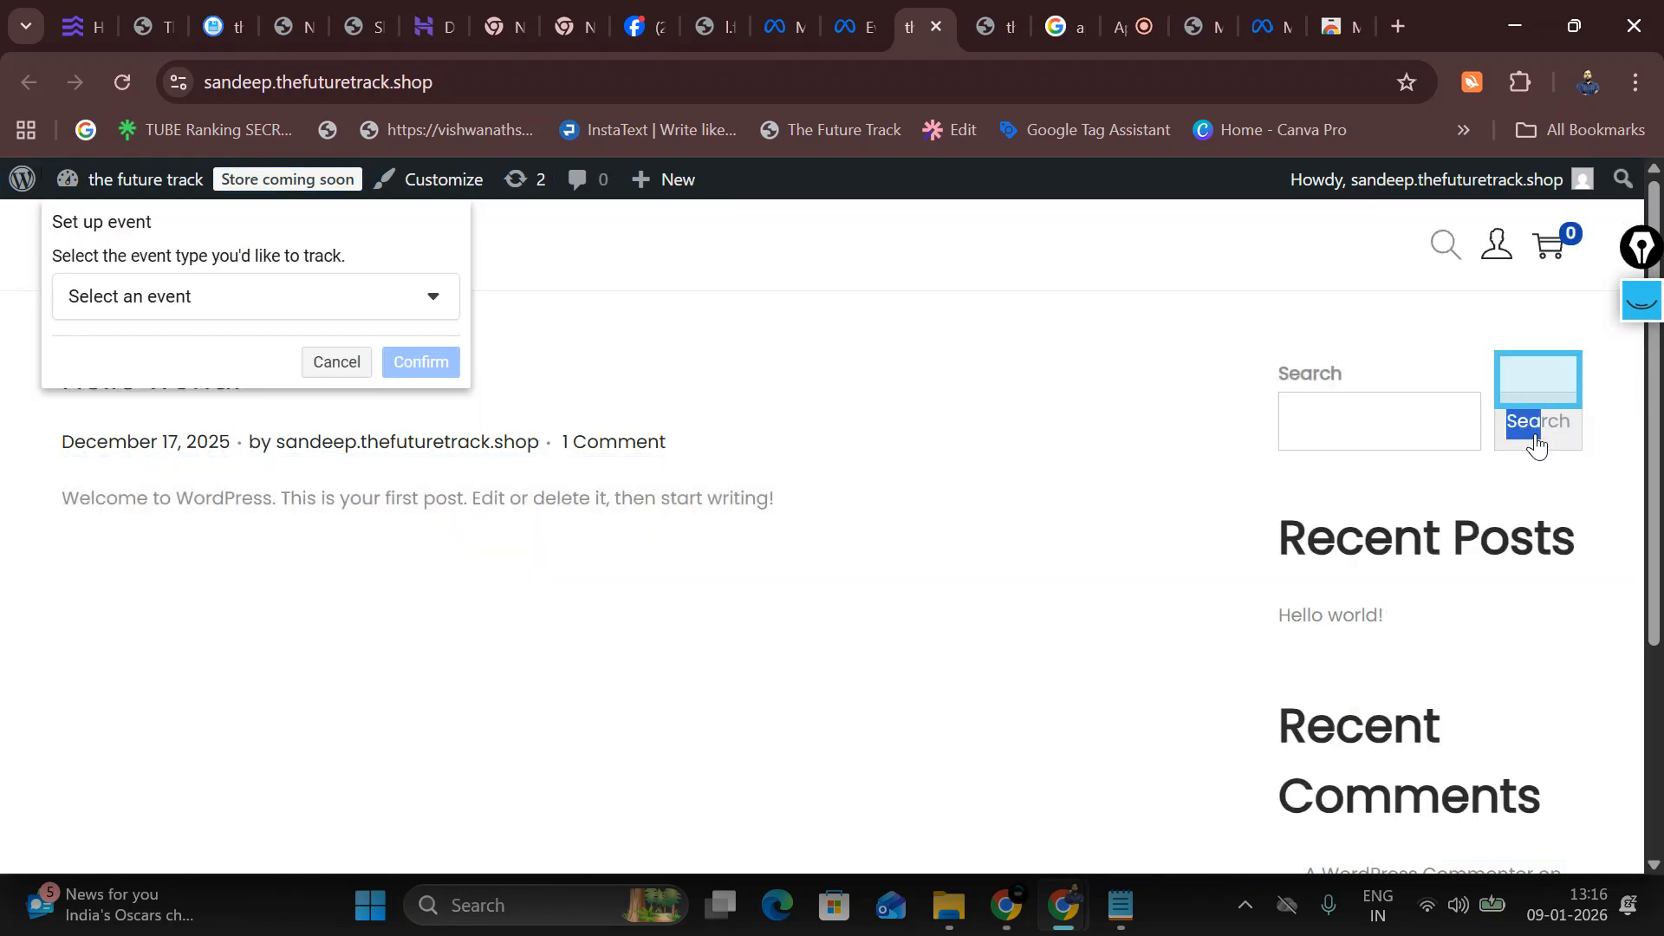
pyautogui.click(238, 314)
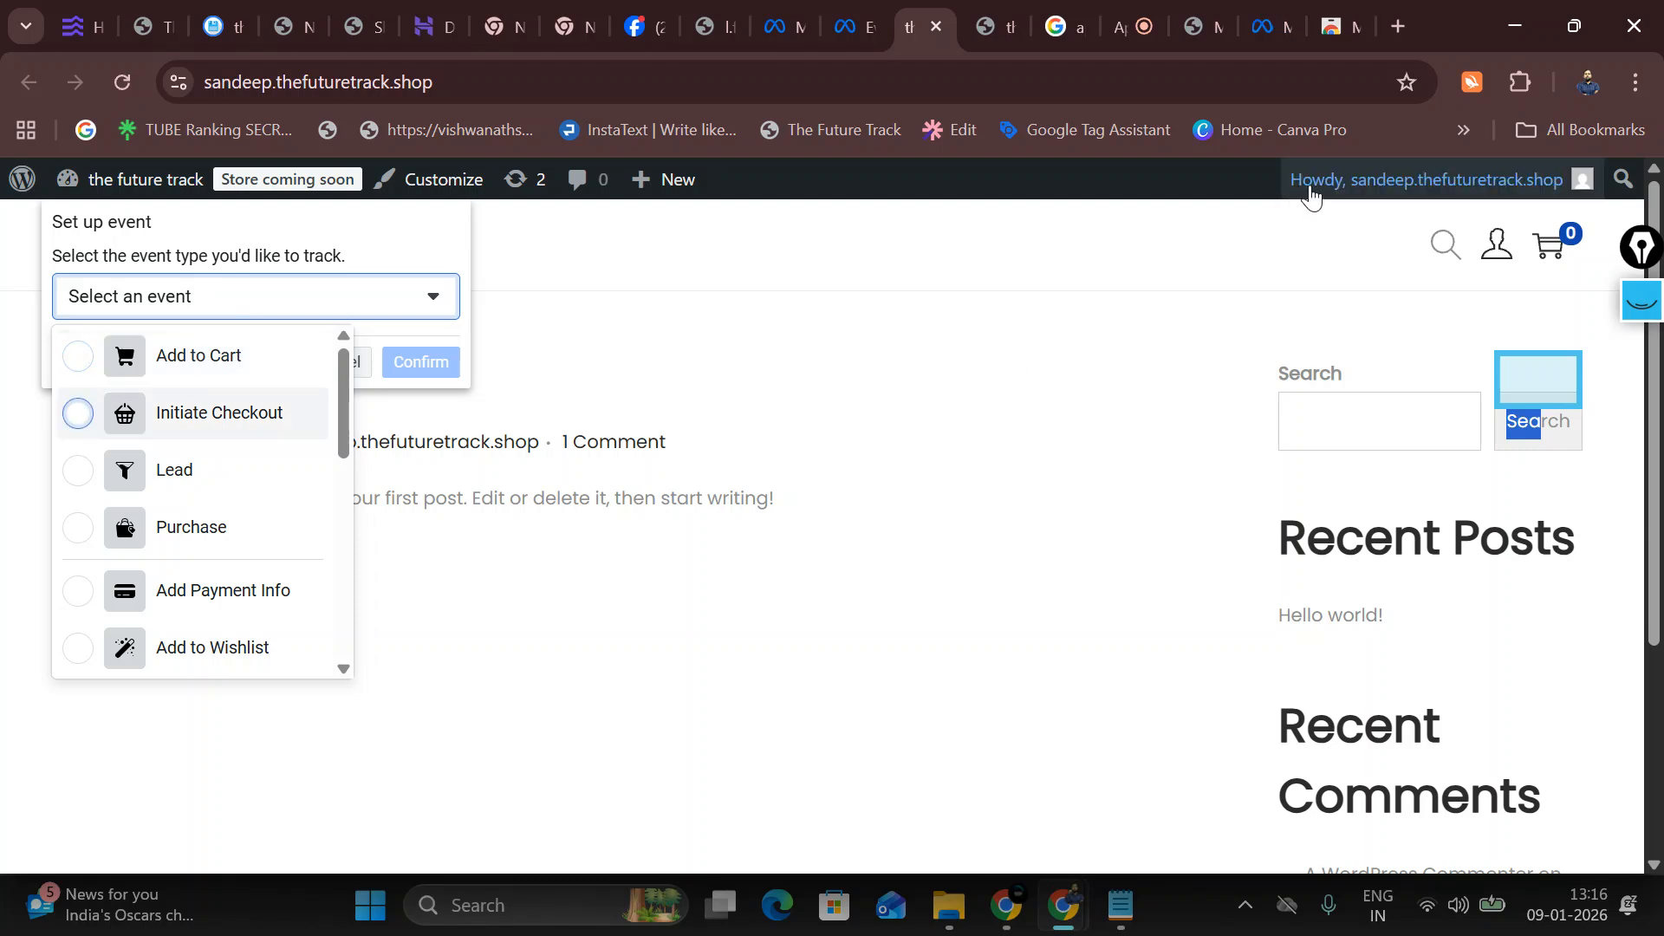
pyautogui.click(1648, 317)
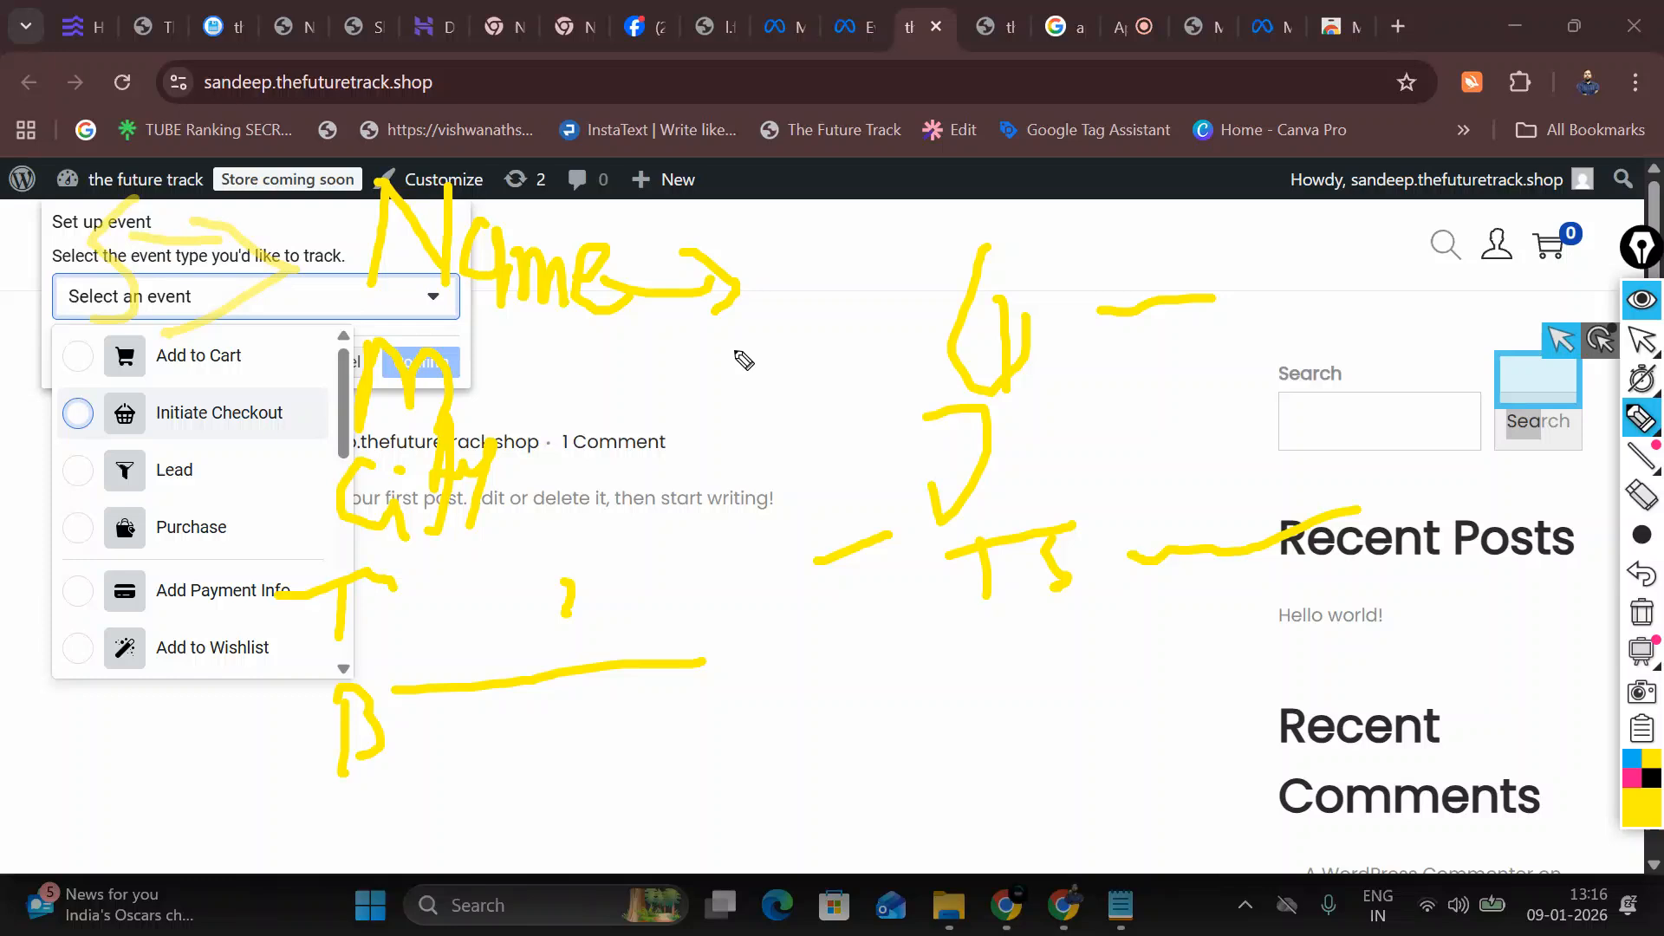
pyautogui.click(1652, 617)
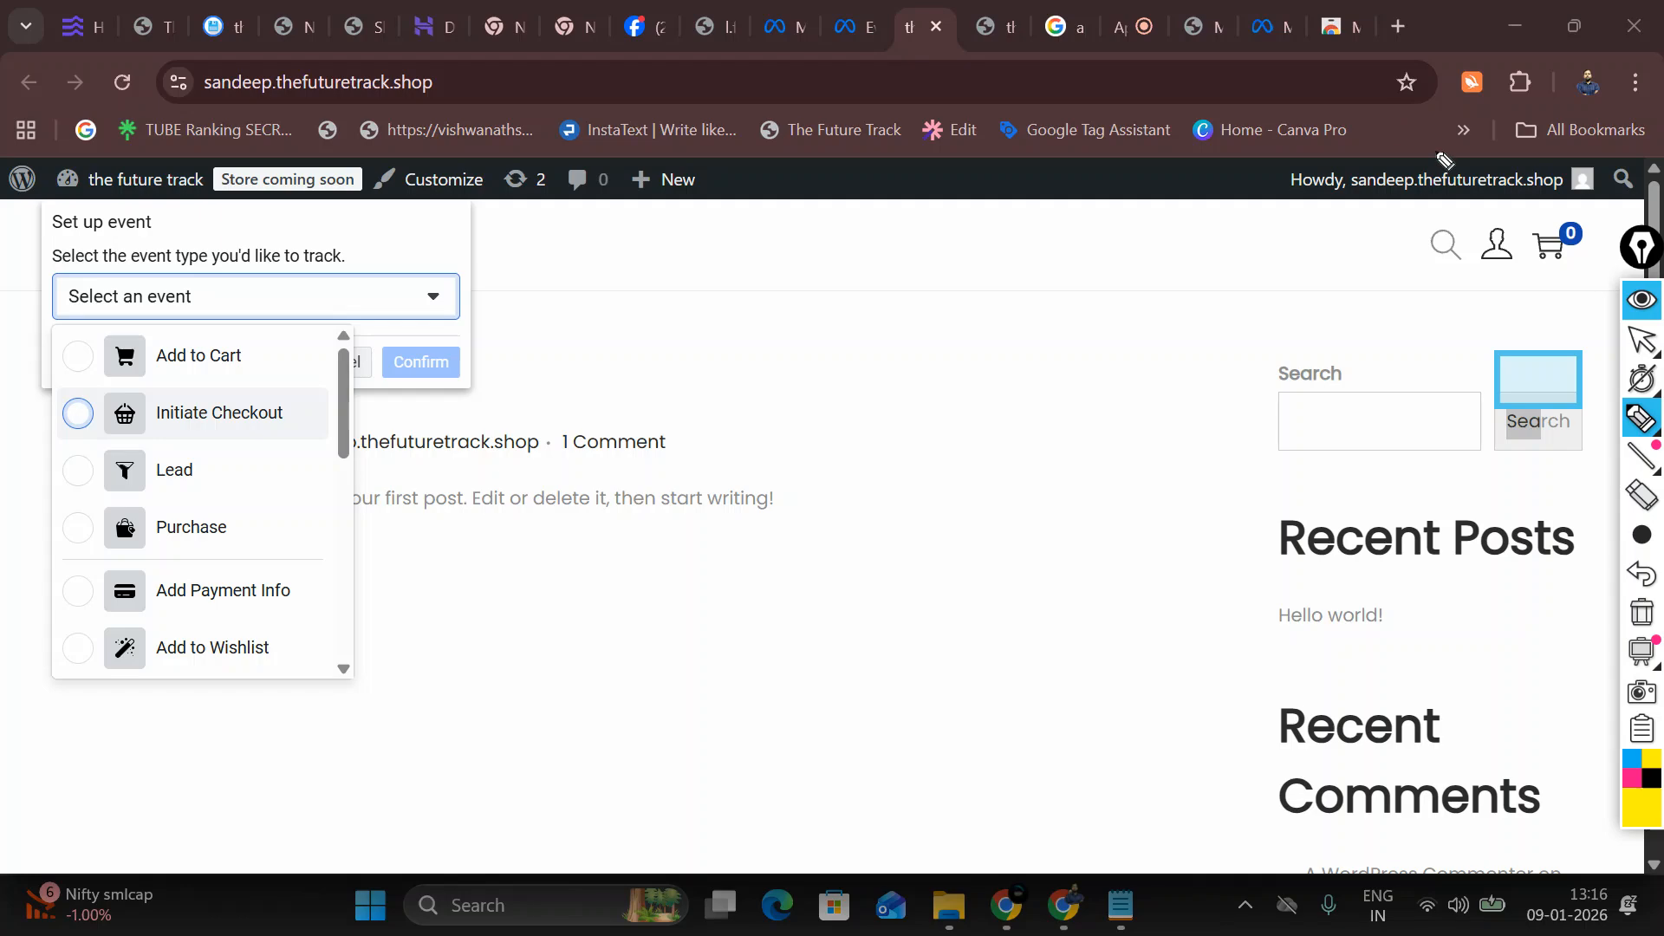
pyautogui.click(1641, 300)
pyautogui.click(1398, 25)
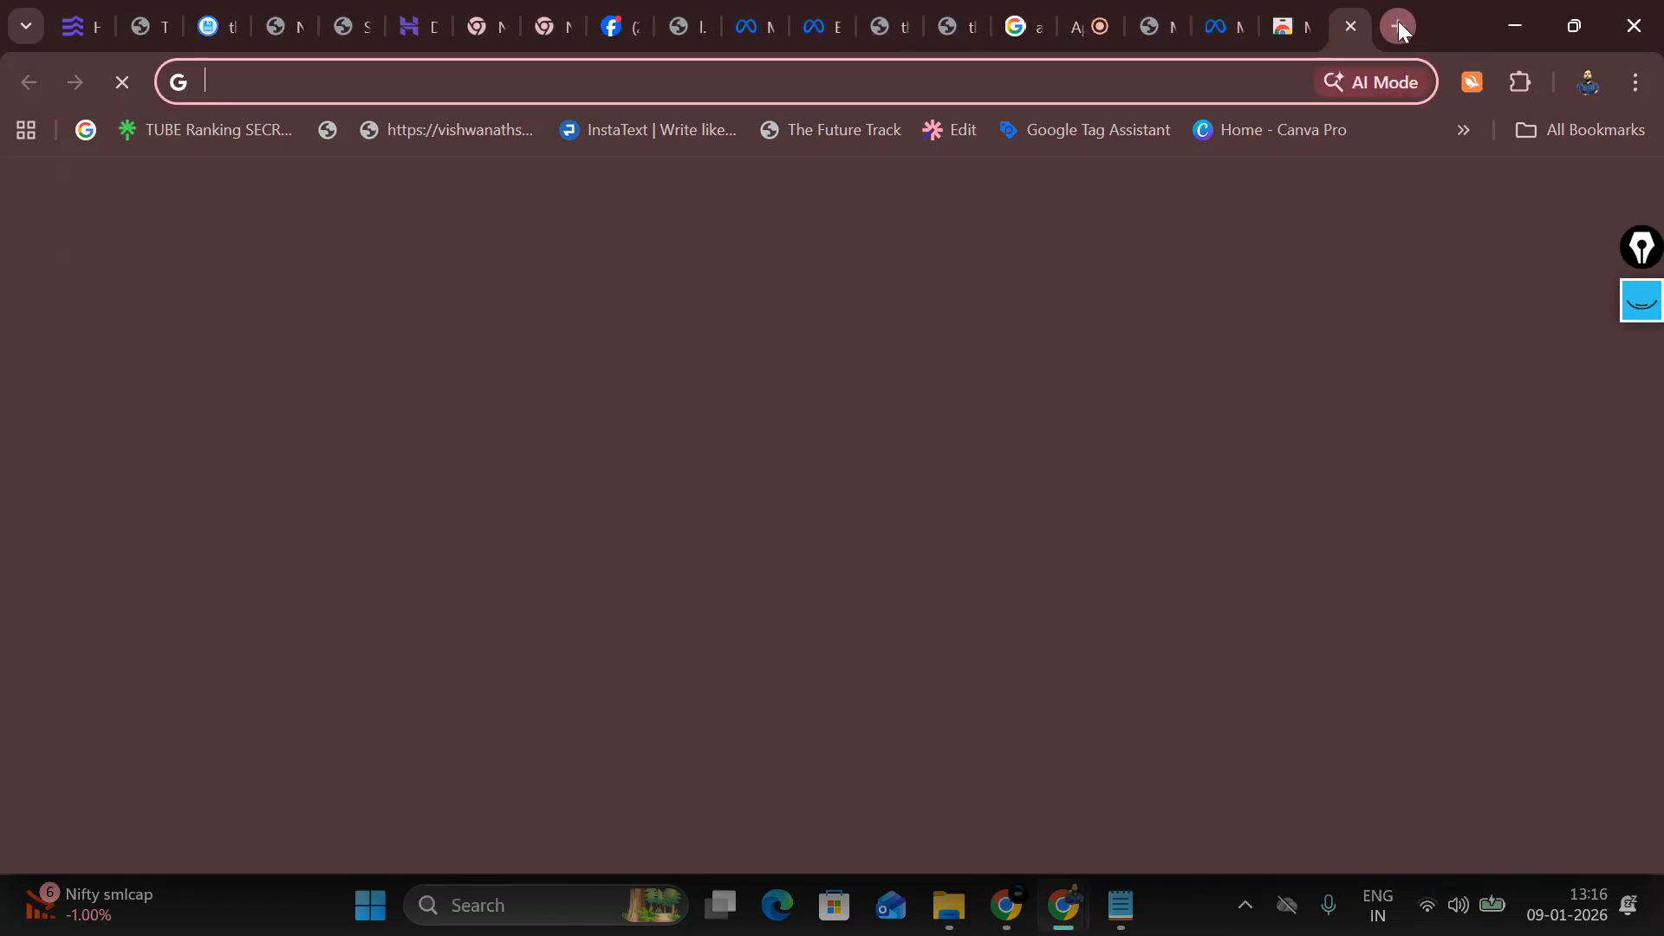
# Step: Search Google for 'ama' and go to the Amazon India home page
pyautogui.write('ama')
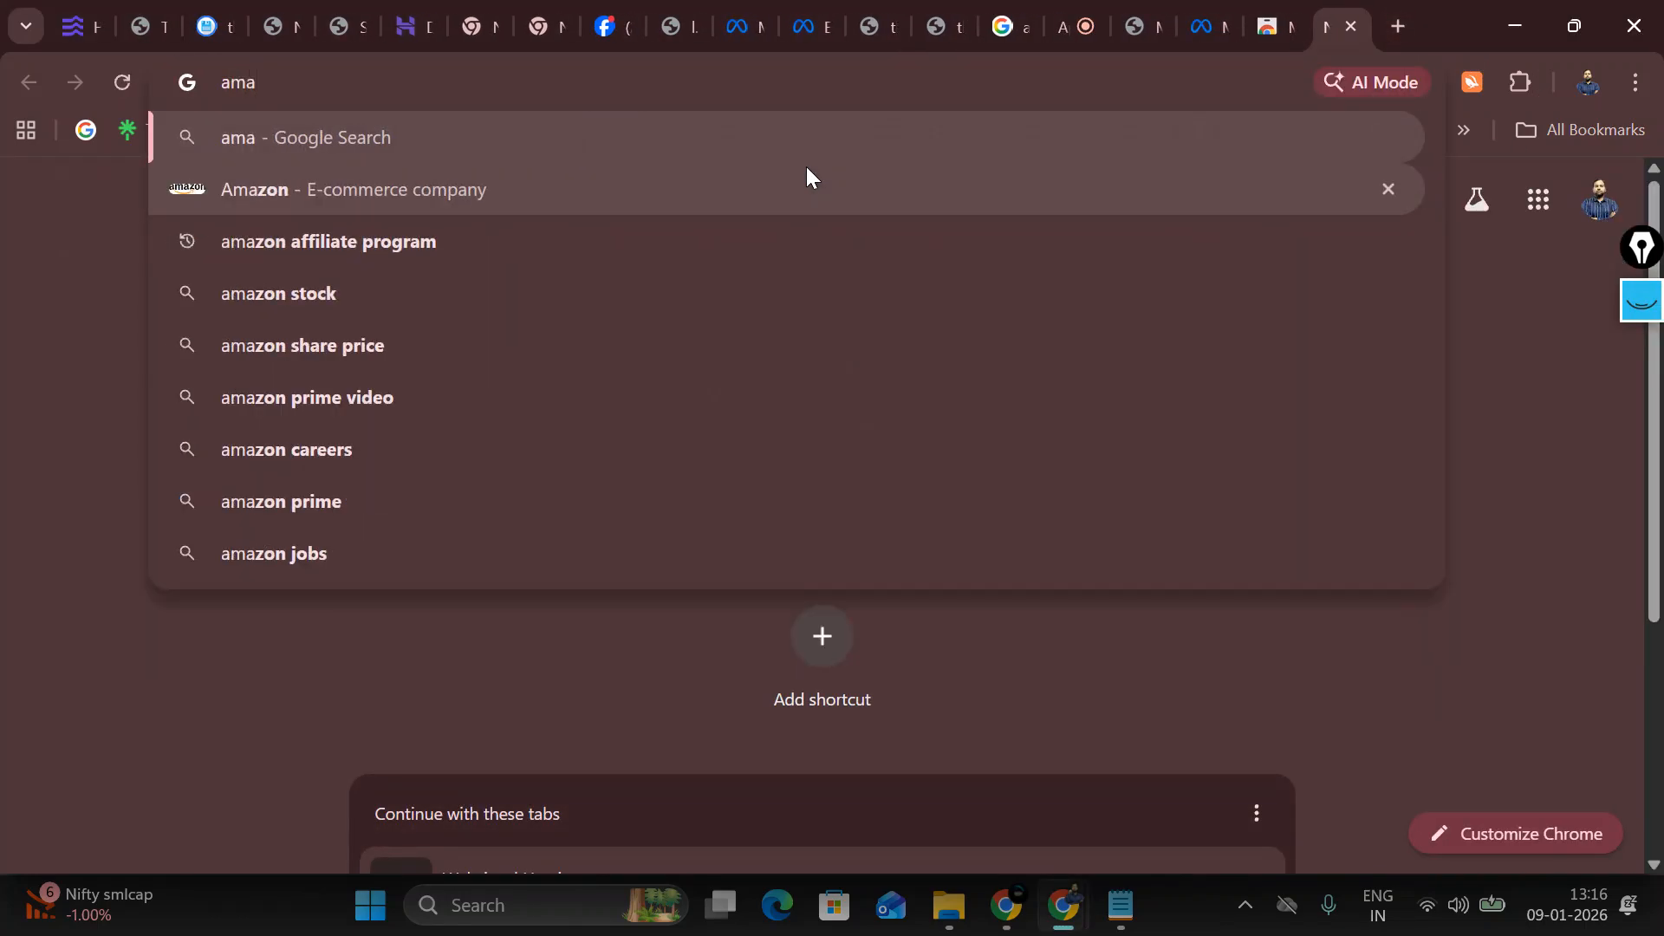
pyautogui.click(657, 186)
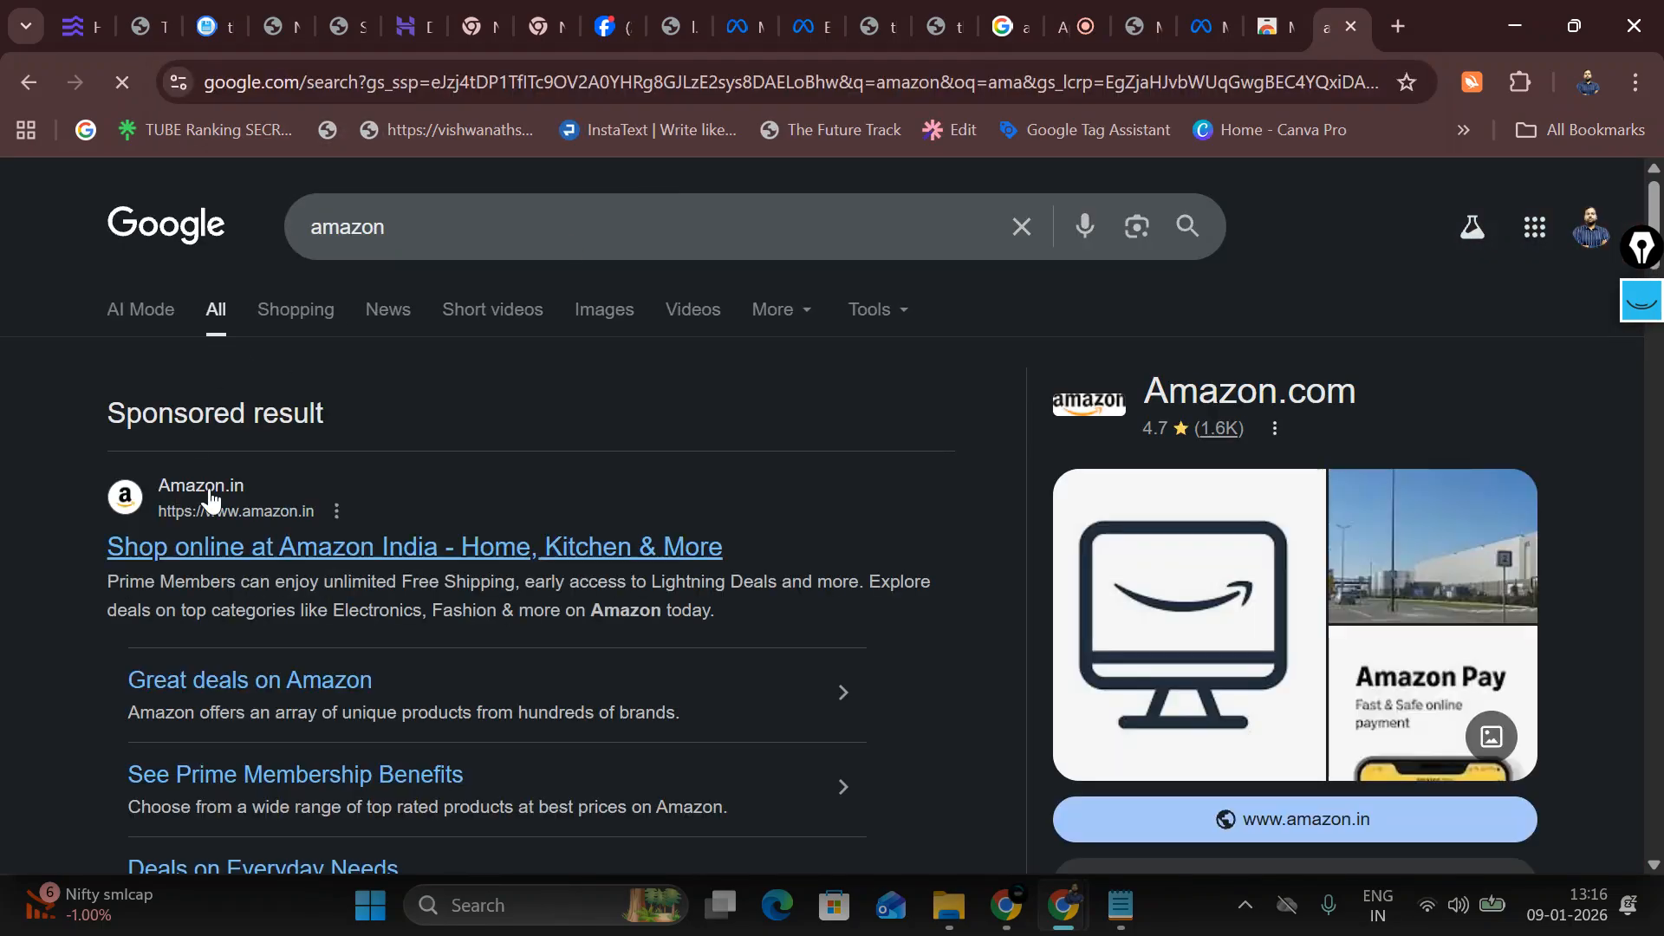
pyautogui.click(237, 553)
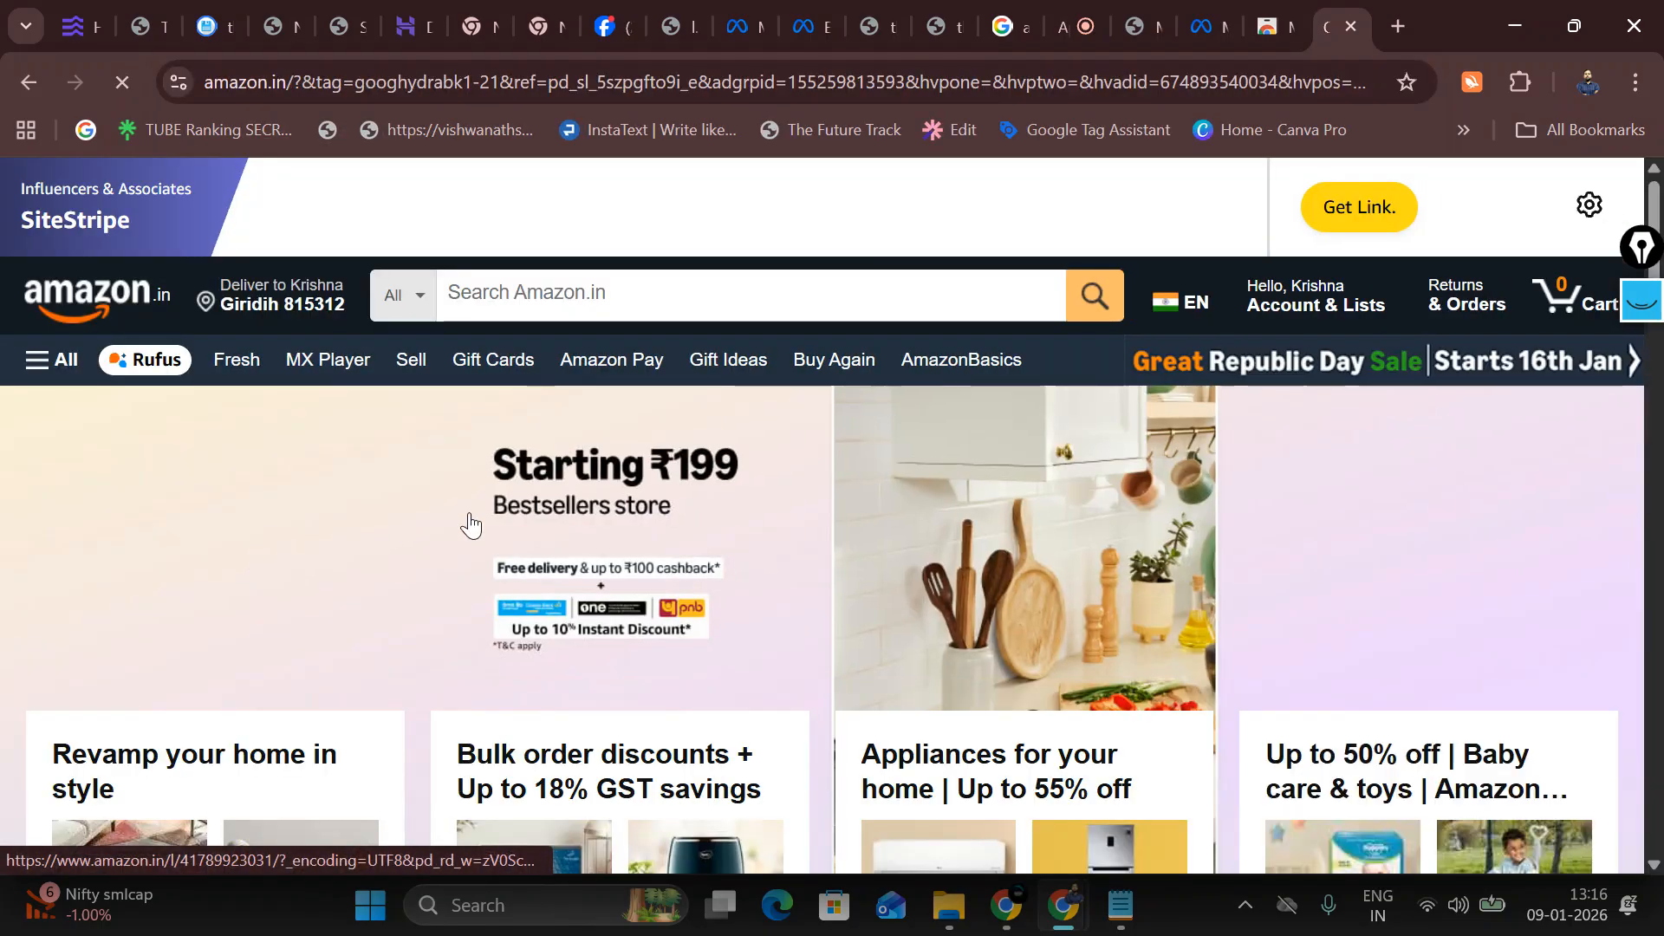
# Step: From the Lighting category, open the Desidiya 5 M RGB LED strip and add it to the cart
pyautogui.scroll(-10, 579, 448)
pyautogui.scroll(3, 626, 321)
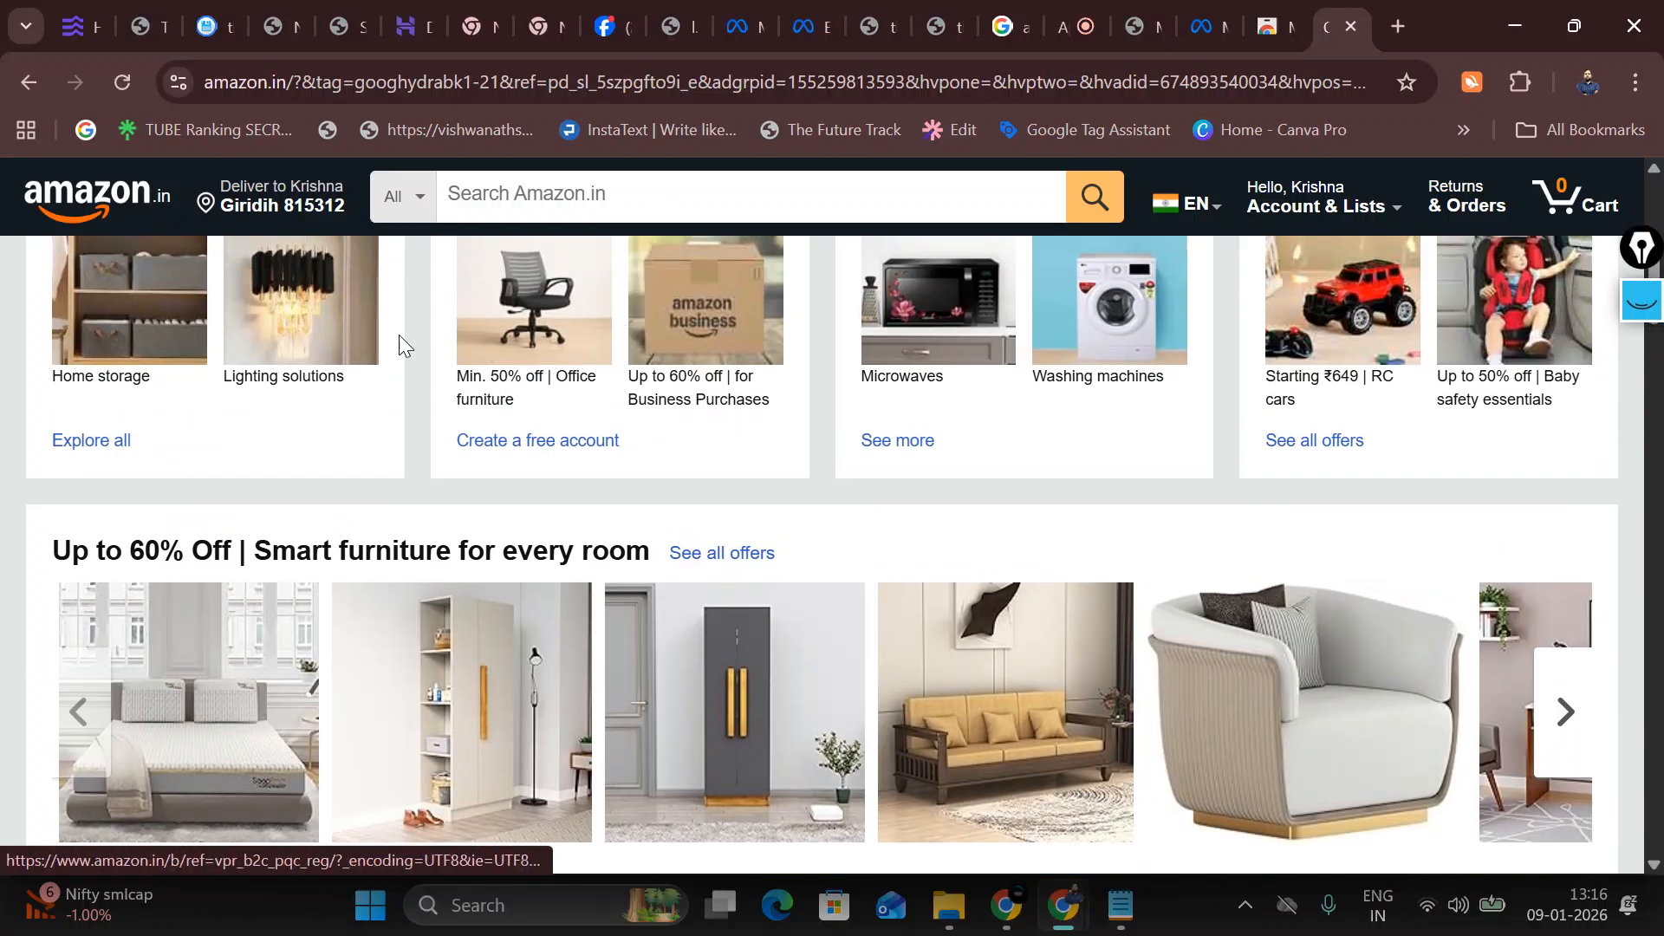
pyautogui.click(303, 323)
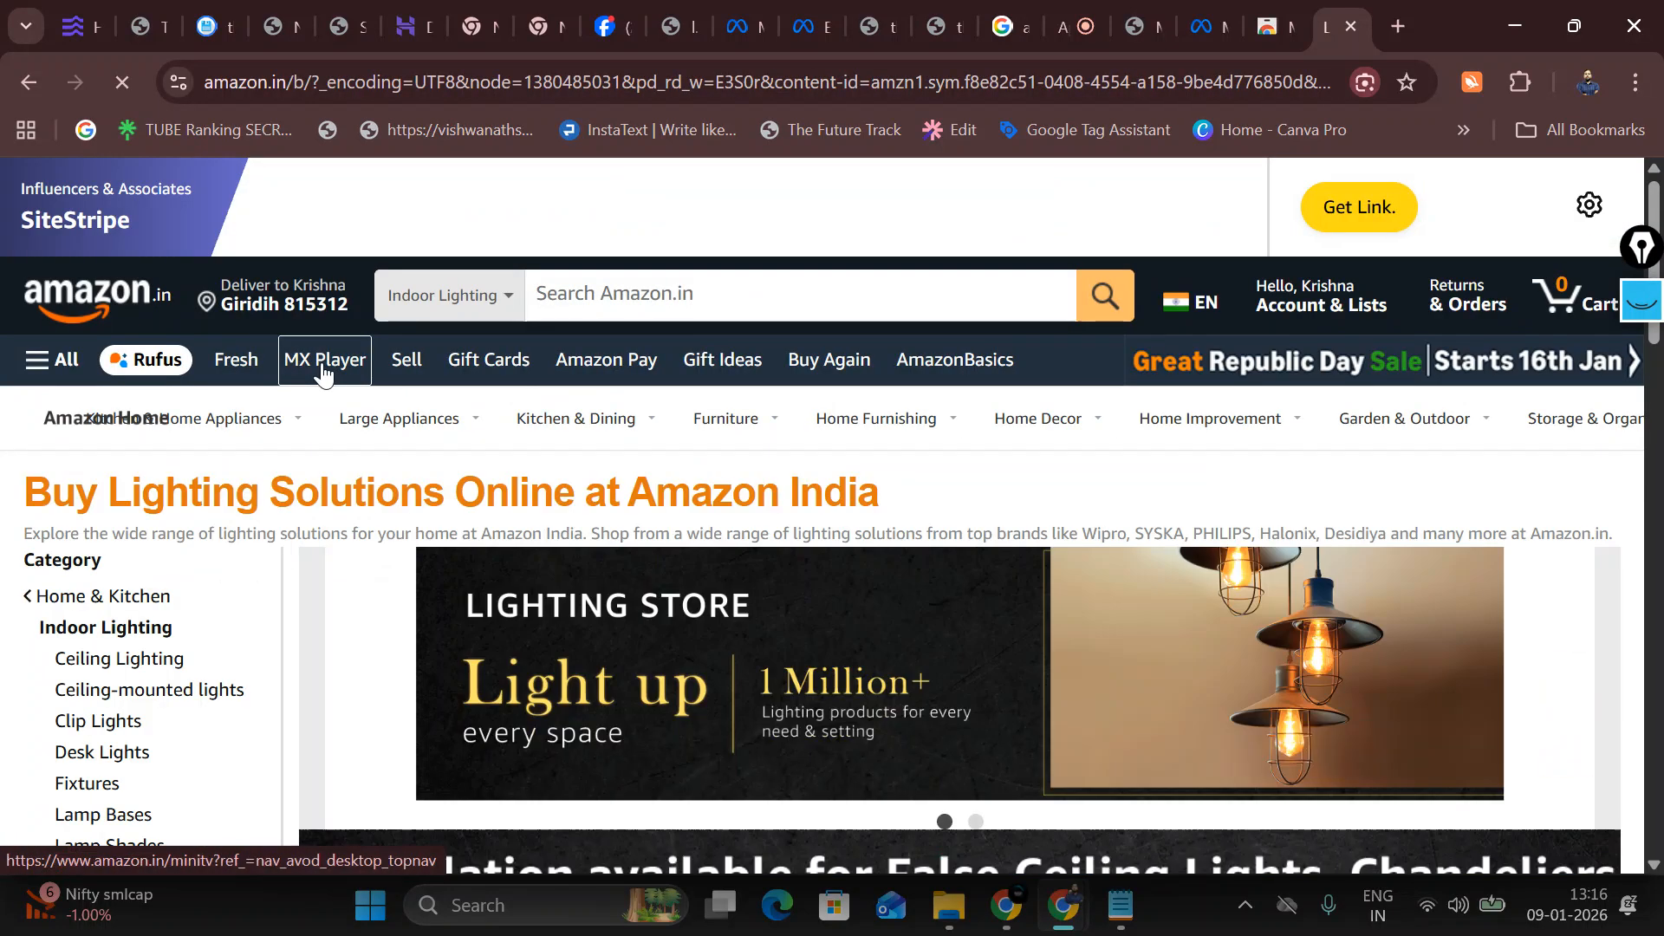
pyautogui.scroll(-5, 756, 613)
pyautogui.scroll(-6, 756, 613)
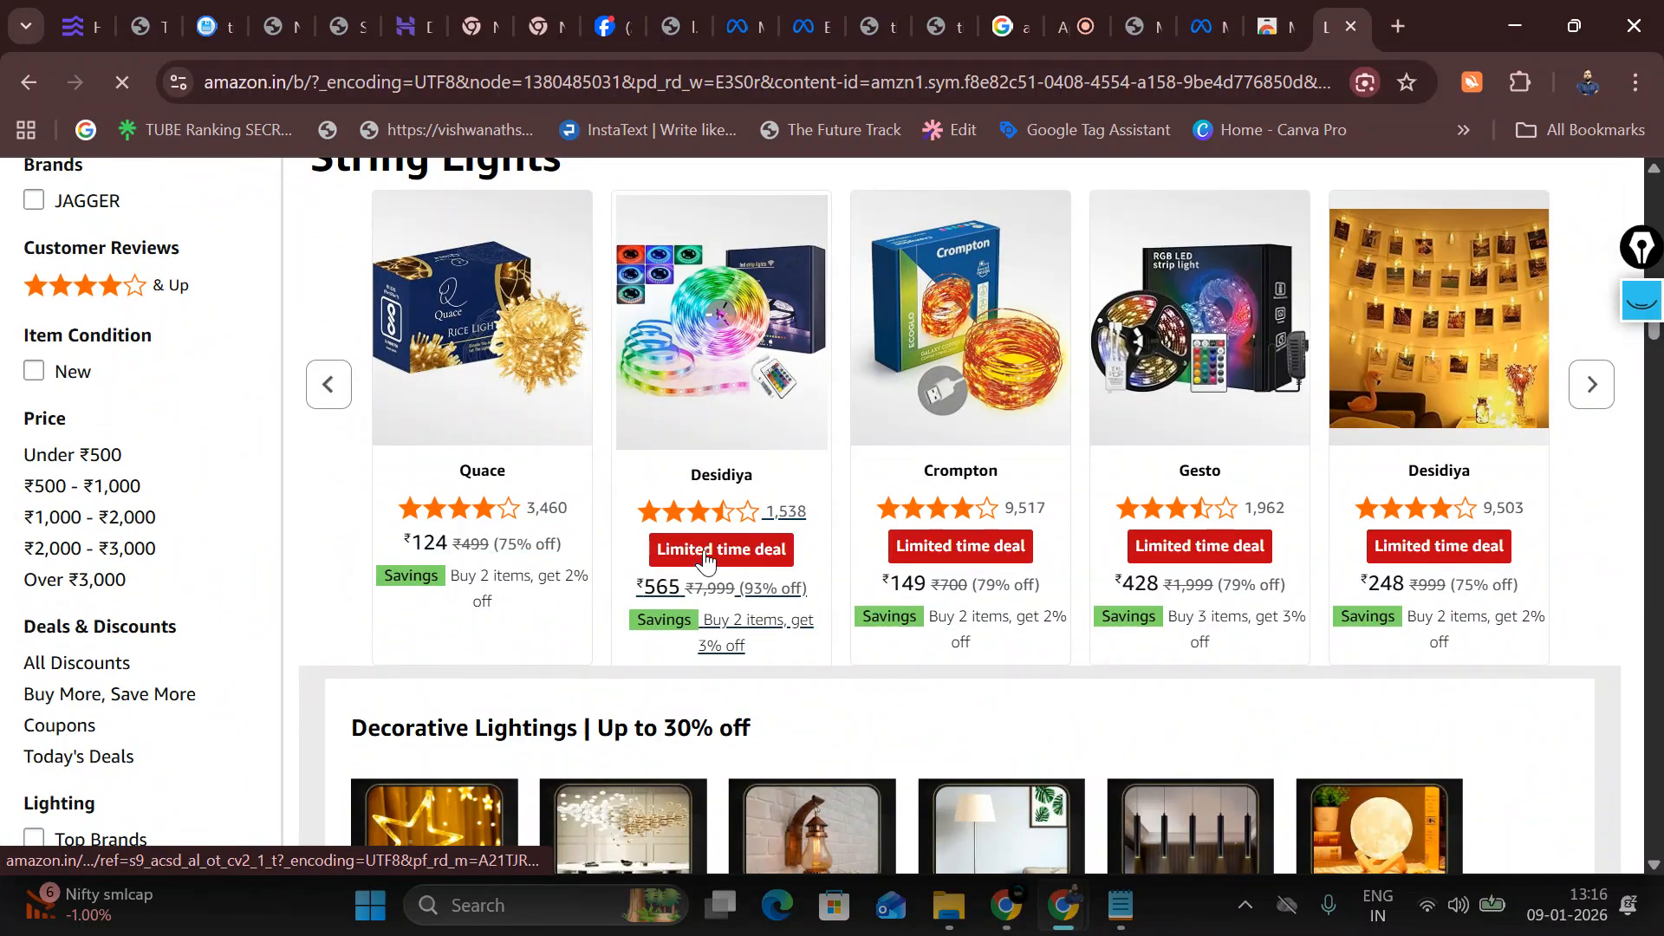
pyautogui.click(705, 559)
pyautogui.scroll(-1, 933, 582)
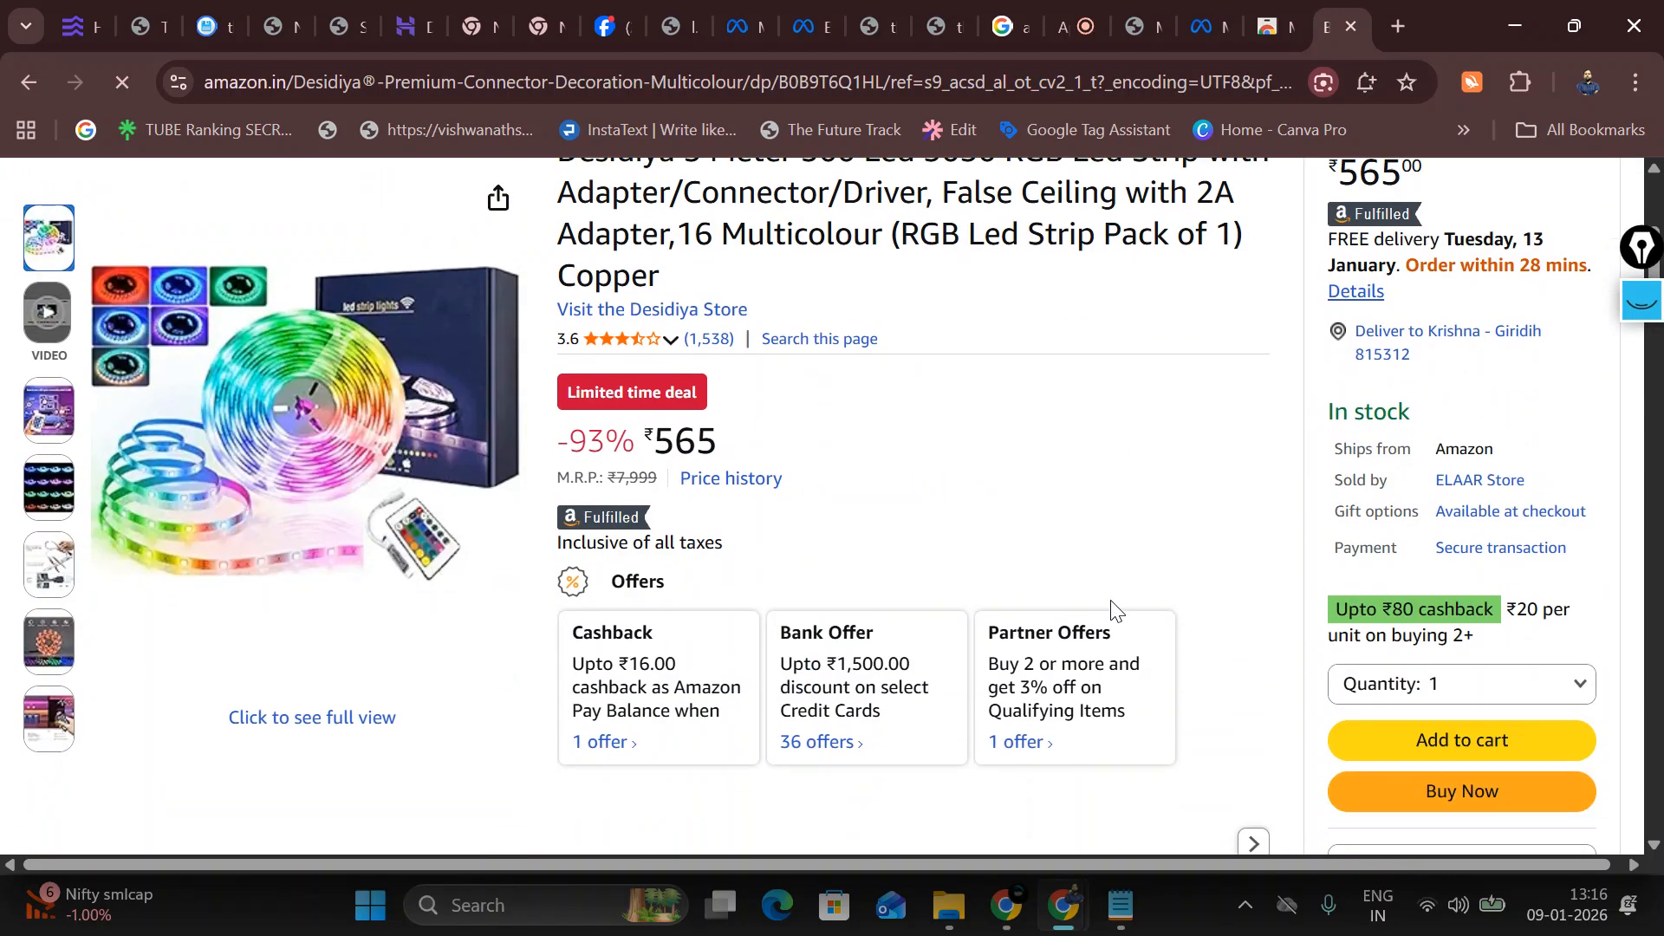
pyautogui.click(1500, 733)
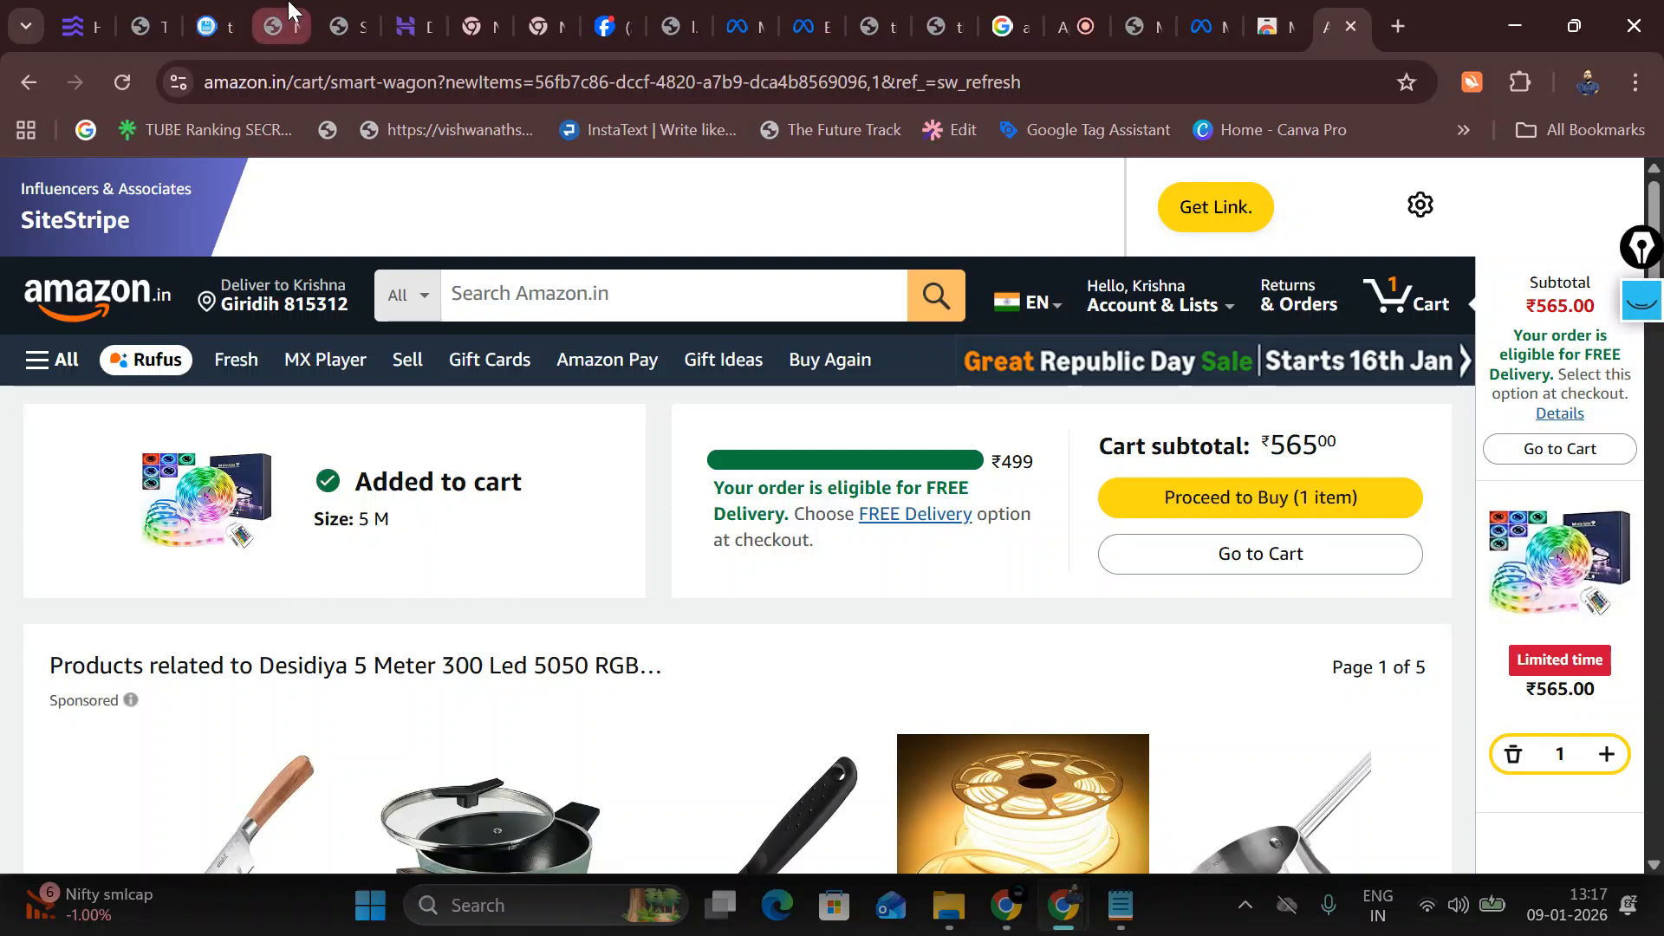
# Step: Back on the store tab, assign and confirm Add to Cart as the Search button's event
pyautogui.click(1203, 15)
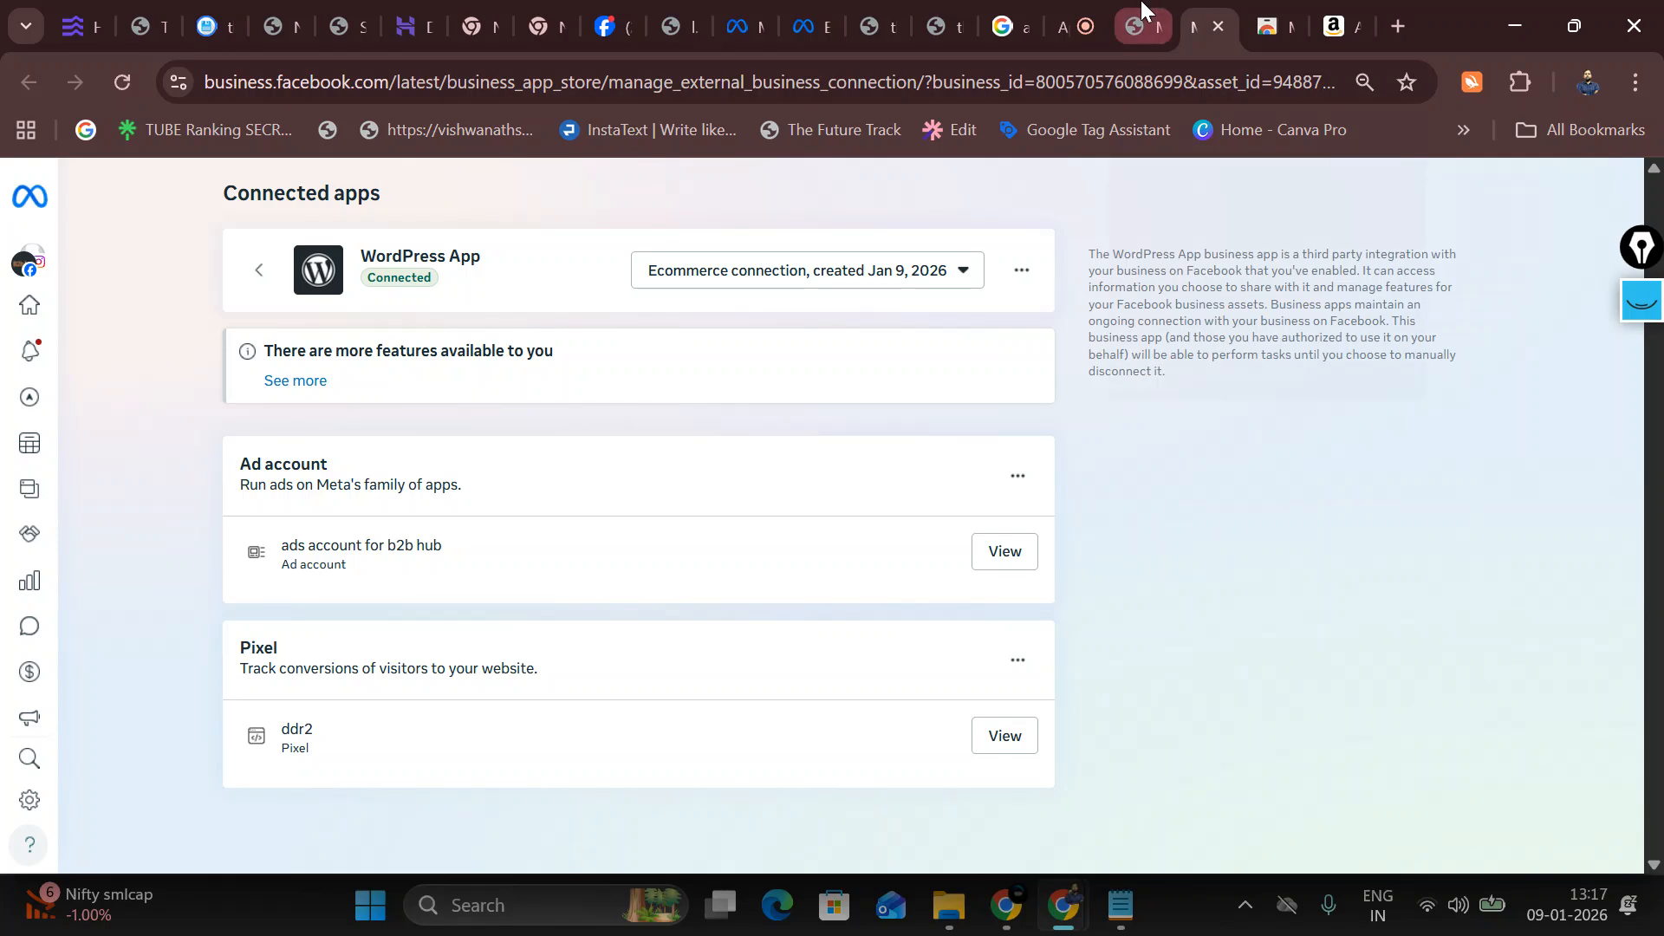
pyautogui.click(1142, 13)
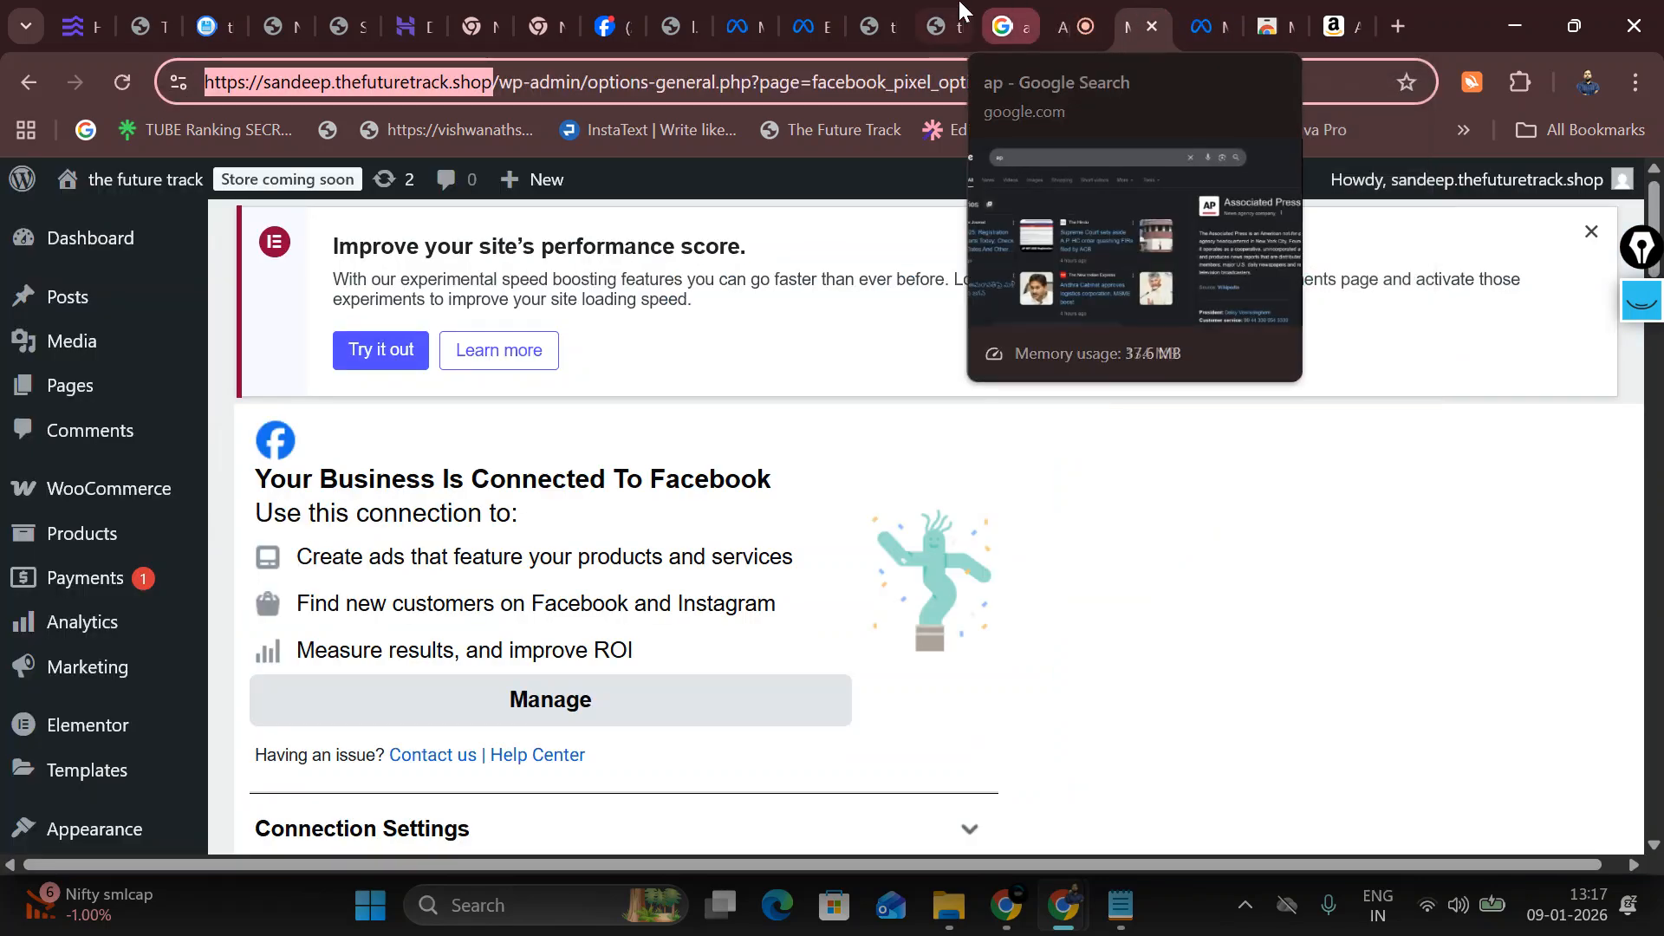
pyautogui.click(925, 12)
pyautogui.click(816, 12)
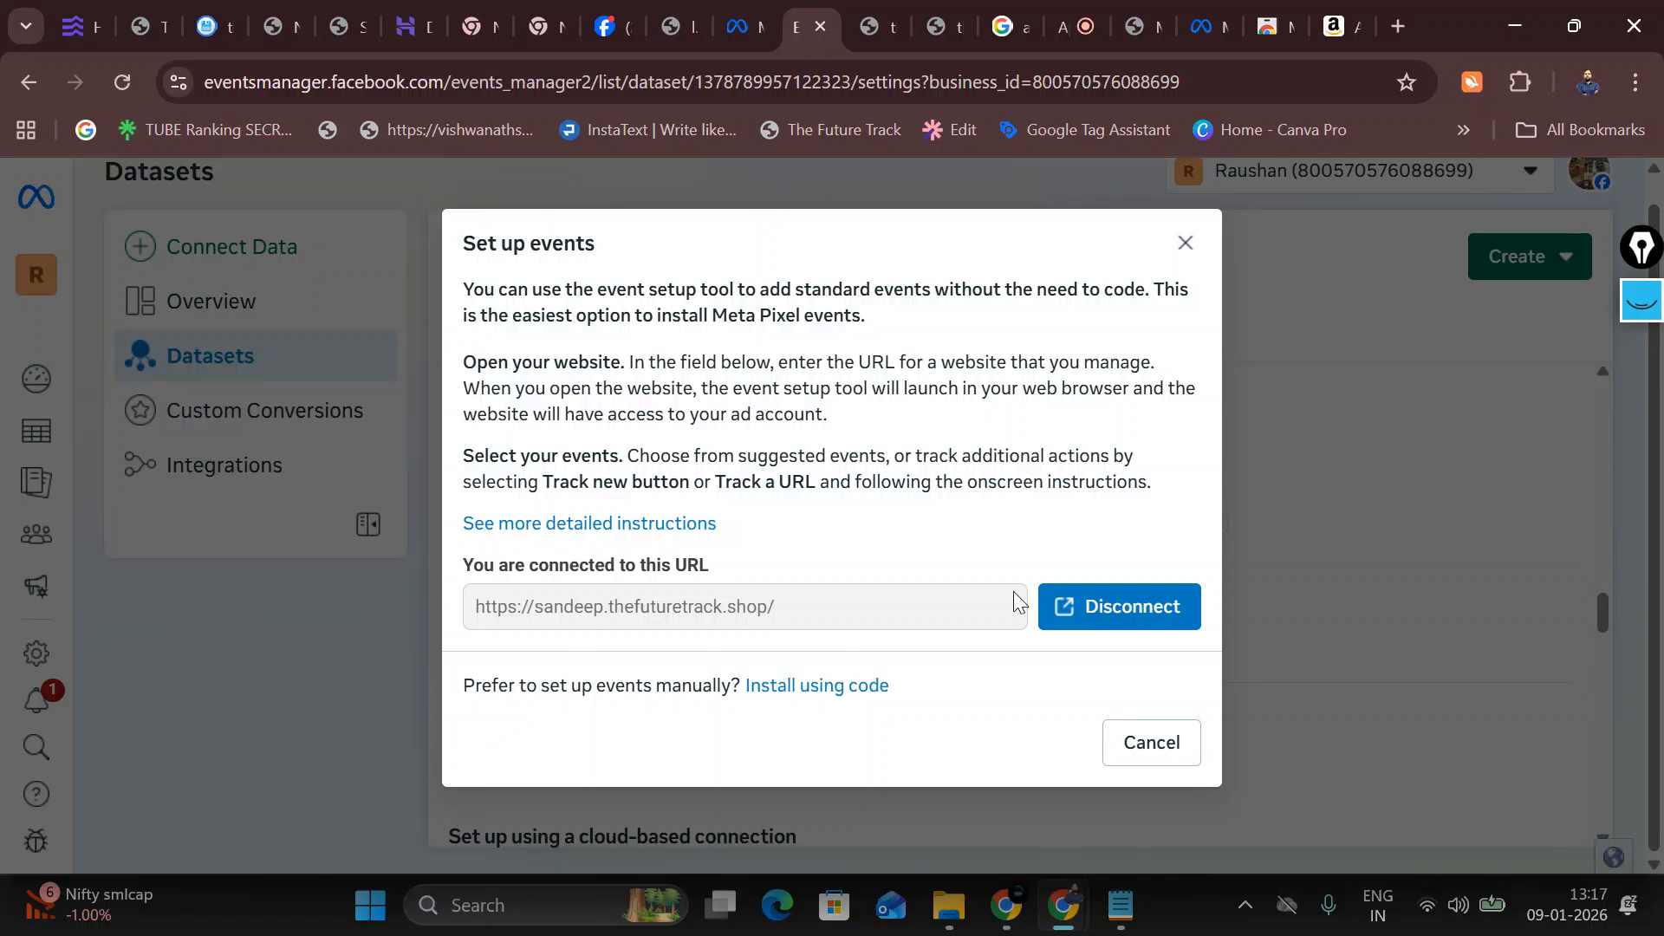
pyautogui.click(938, 21)
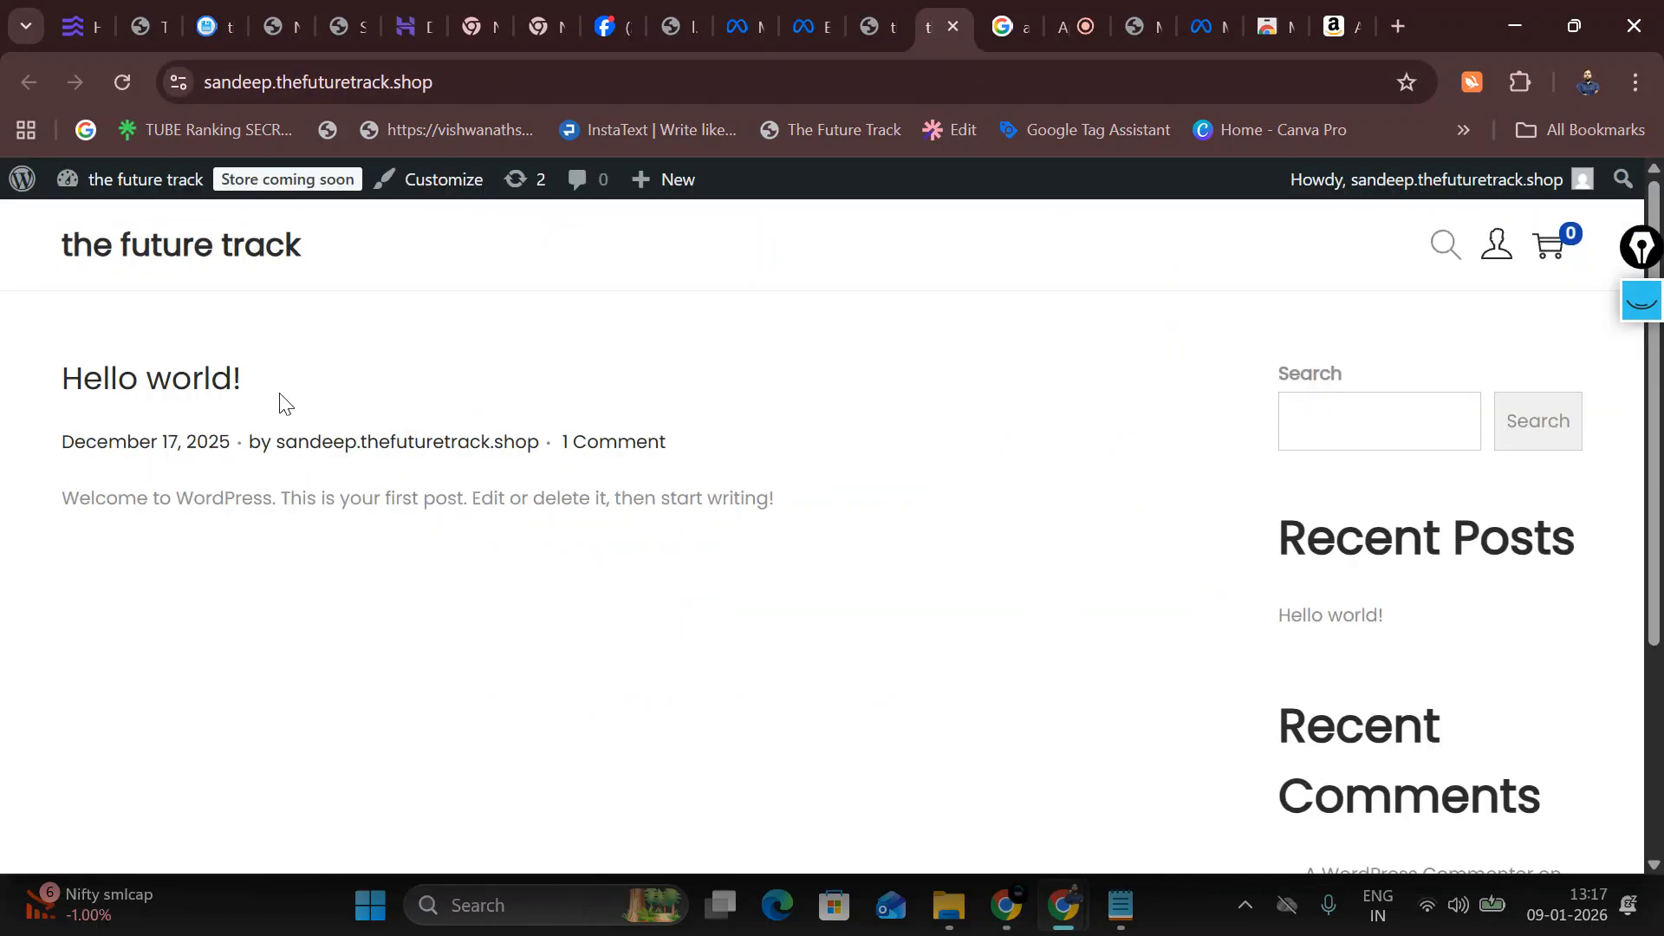
pyautogui.click(863, 19)
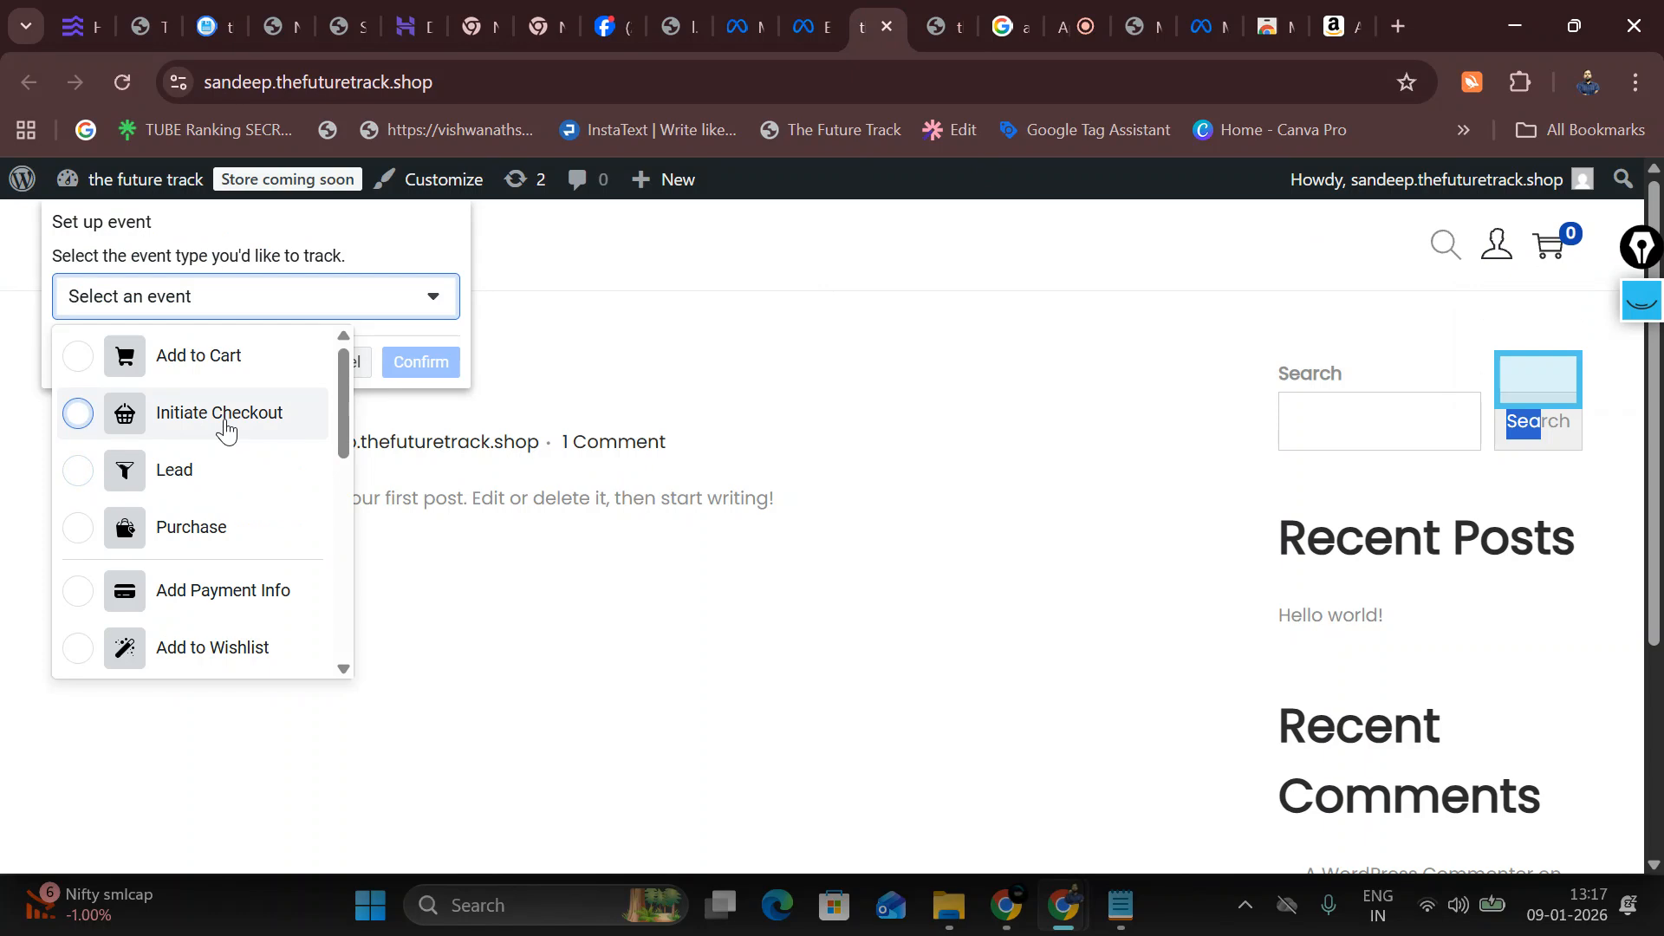
pyautogui.click(219, 375)
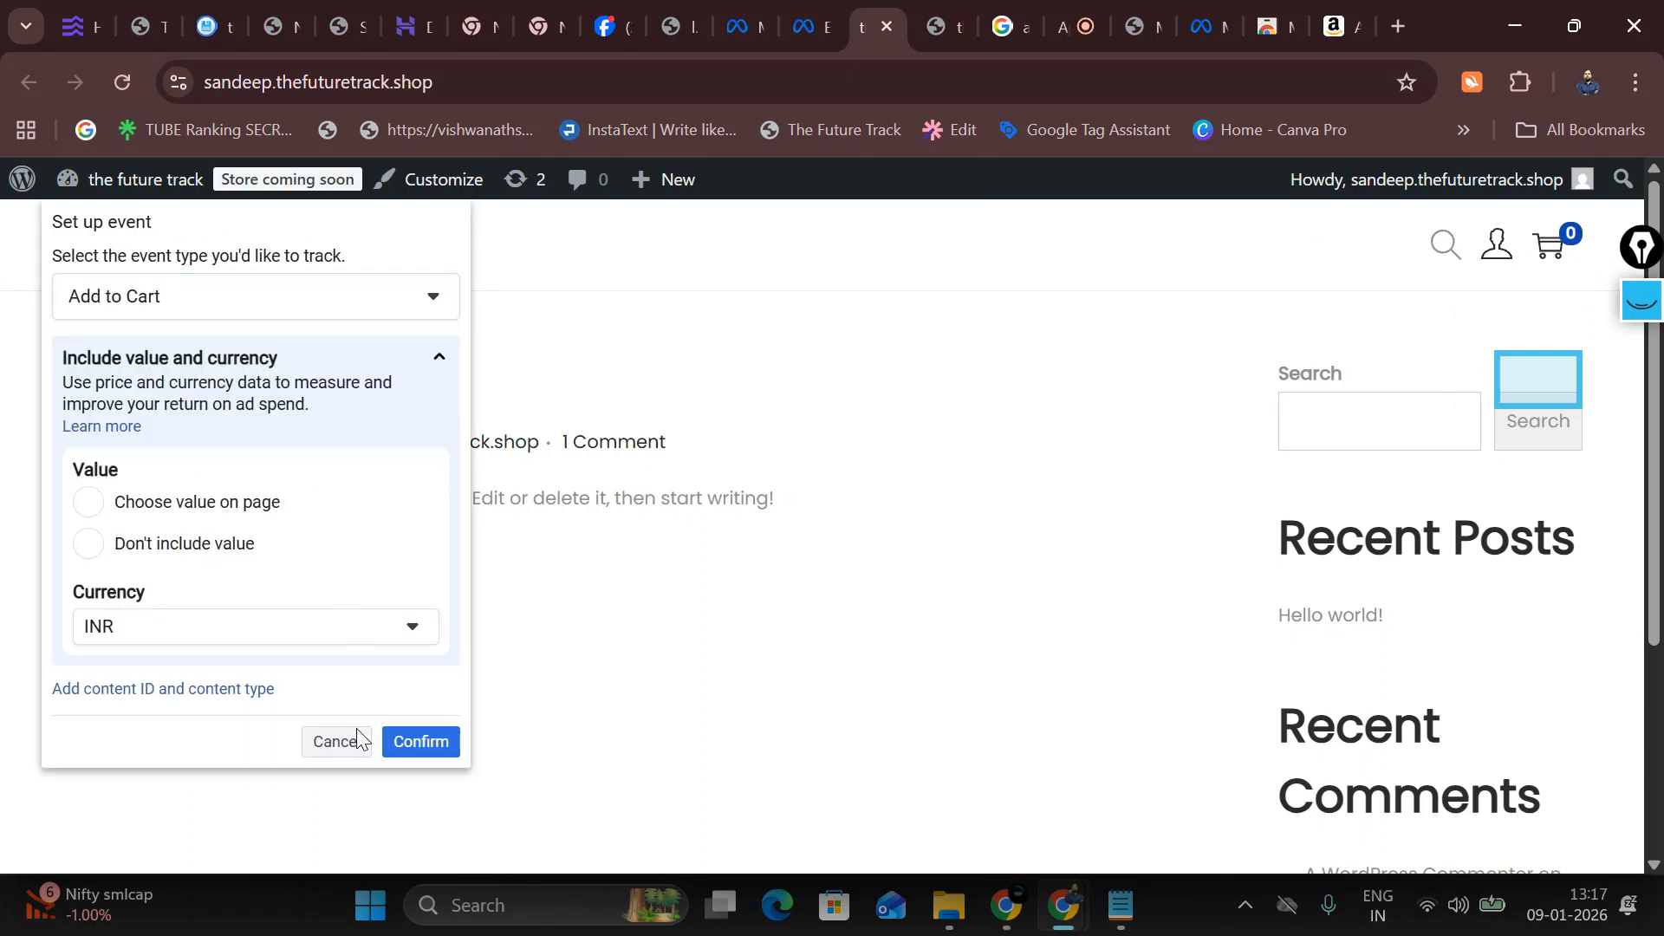
pyautogui.click(433, 740)
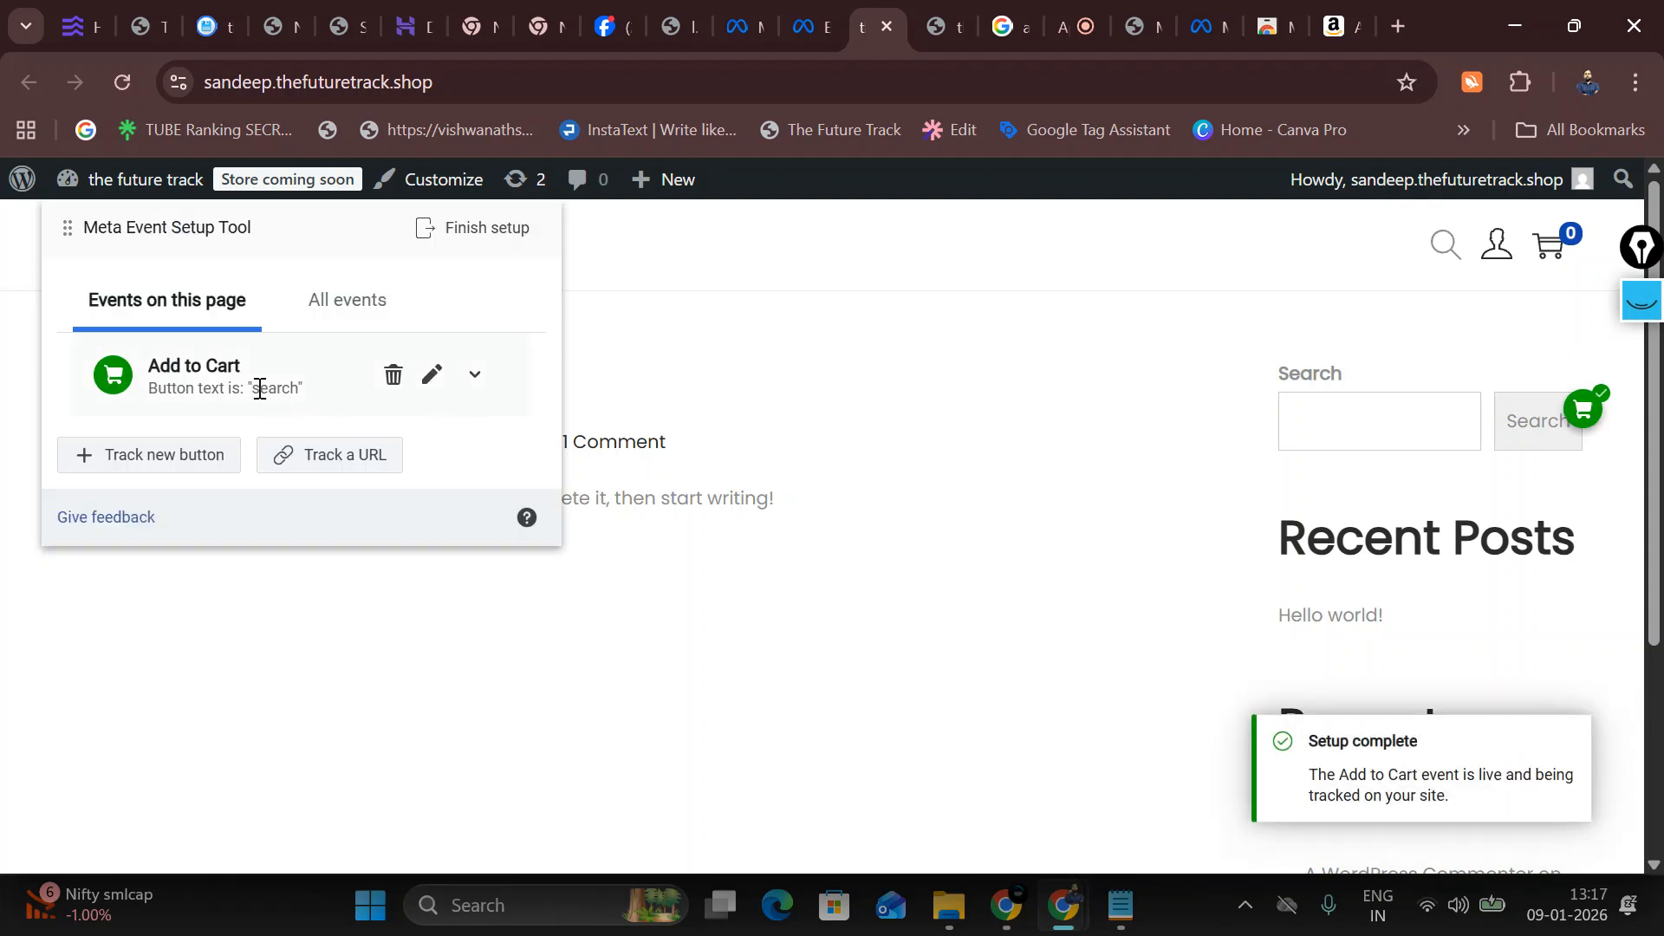
# Step: Track the Hello world! post title as a second Add to Cart event and confirm it
pyautogui.click(185, 461)
pyautogui.scroll(-4, 732, 599)
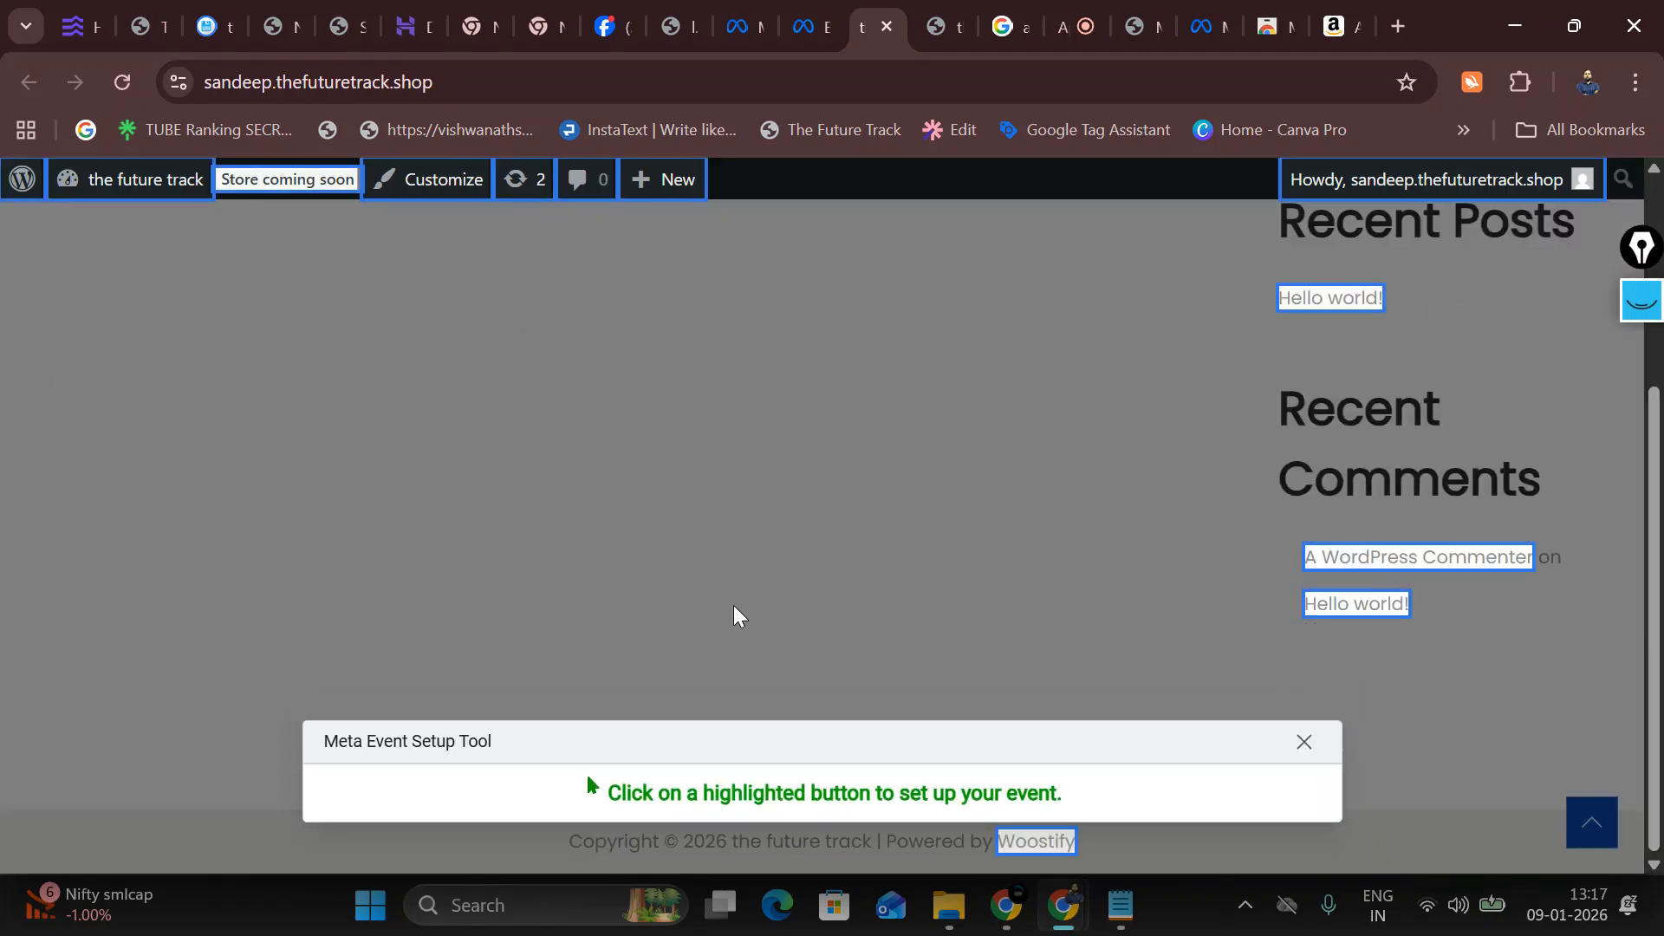
pyautogui.scroll(1, 1217, 520)
pyautogui.scroll(2, 1217, 520)
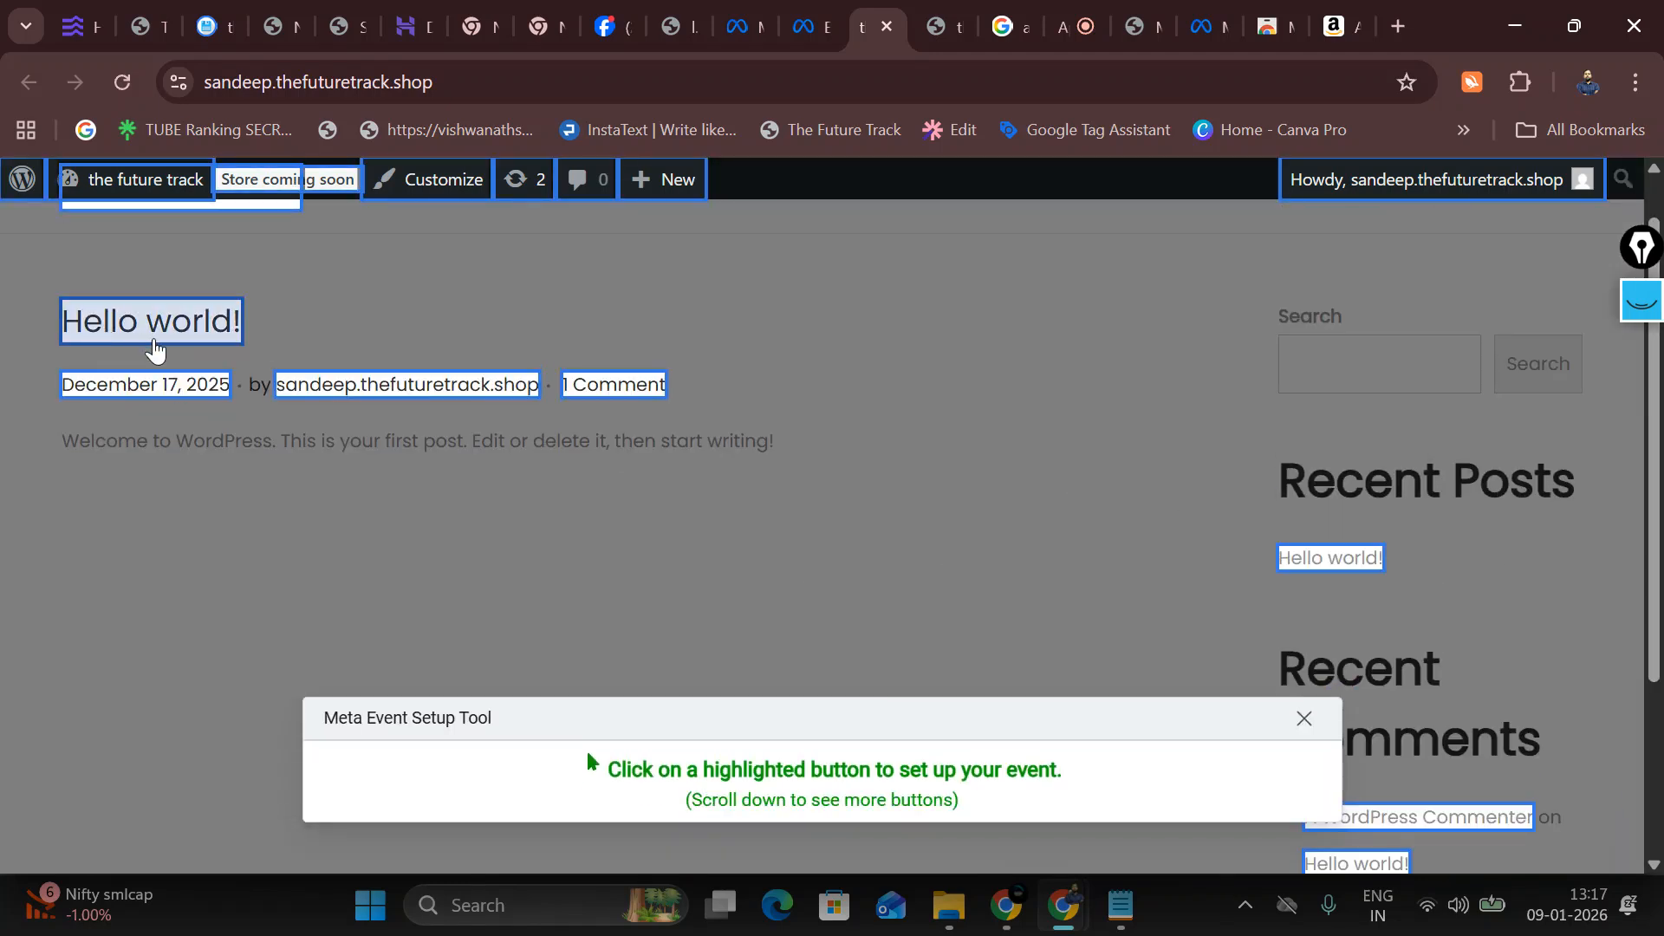
pyautogui.click(154, 349)
pyautogui.click(159, 303)
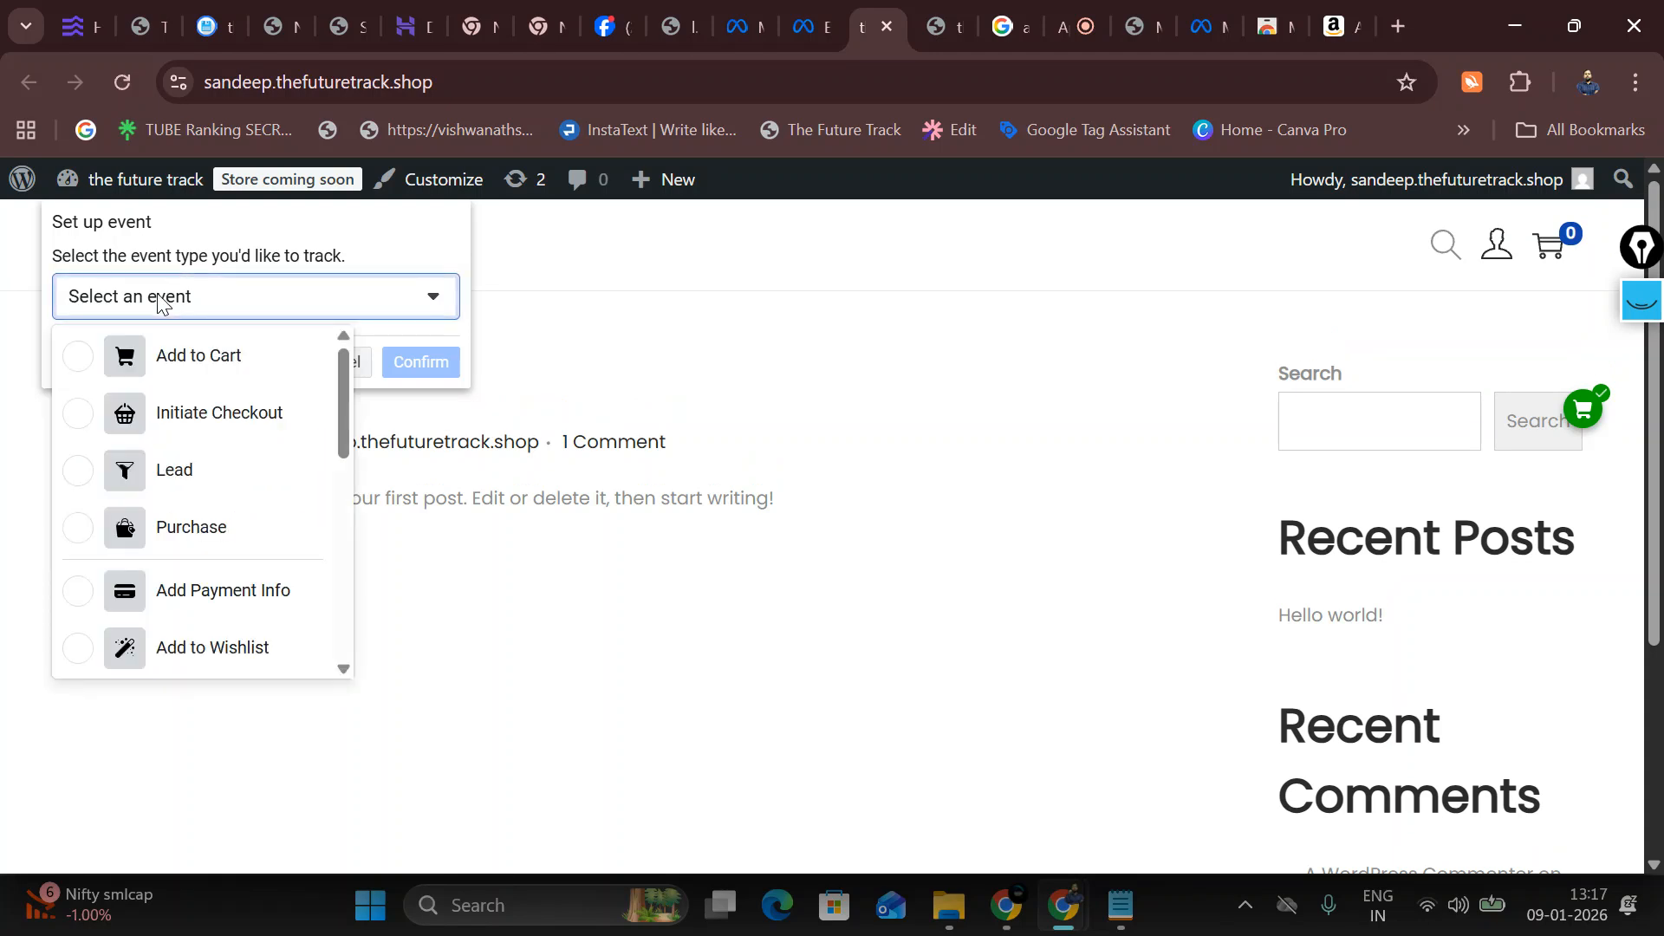
pyautogui.click(185, 371)
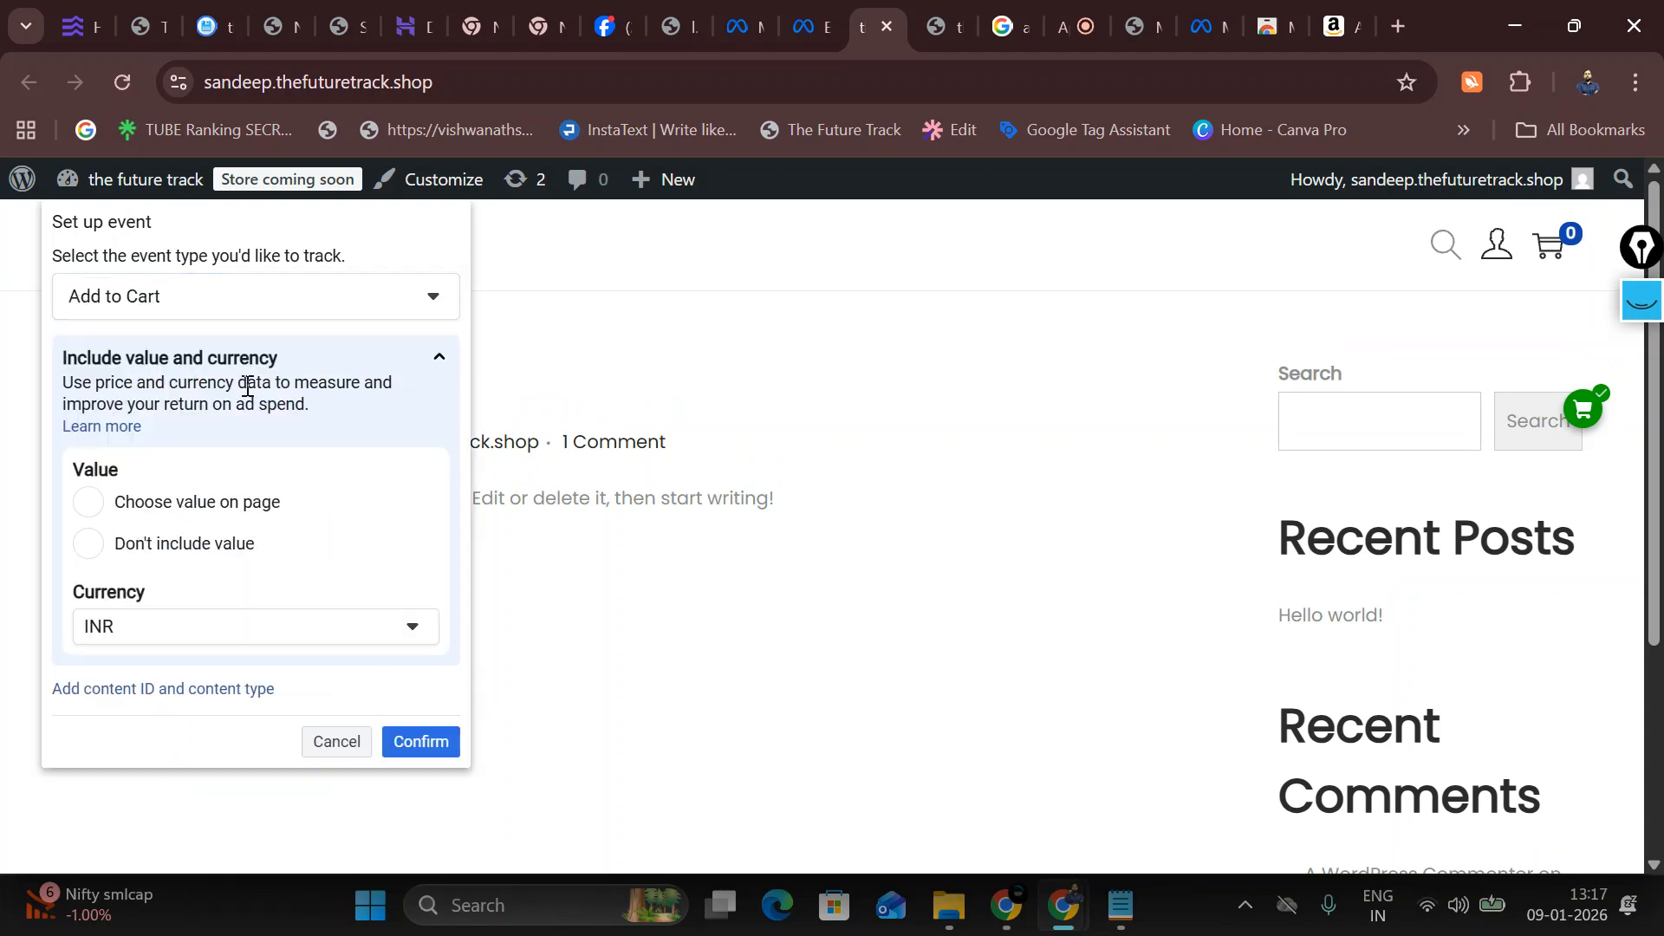
pyautogui.click(453, 745)
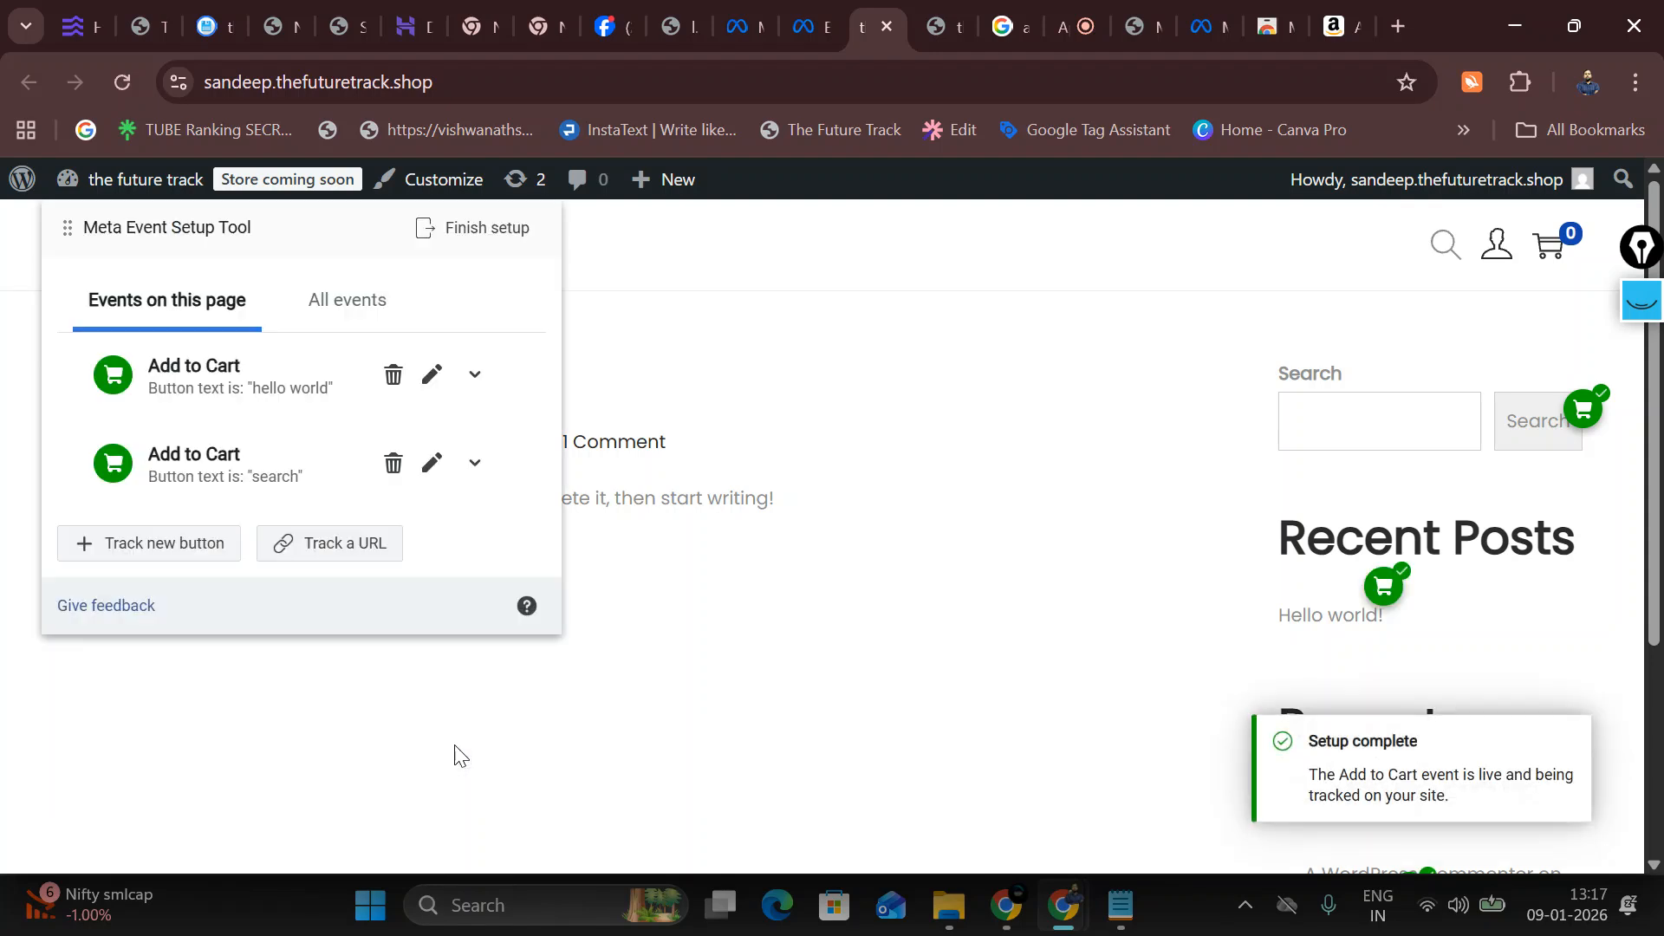
pyautogui.scroll(-4, 388, 435)
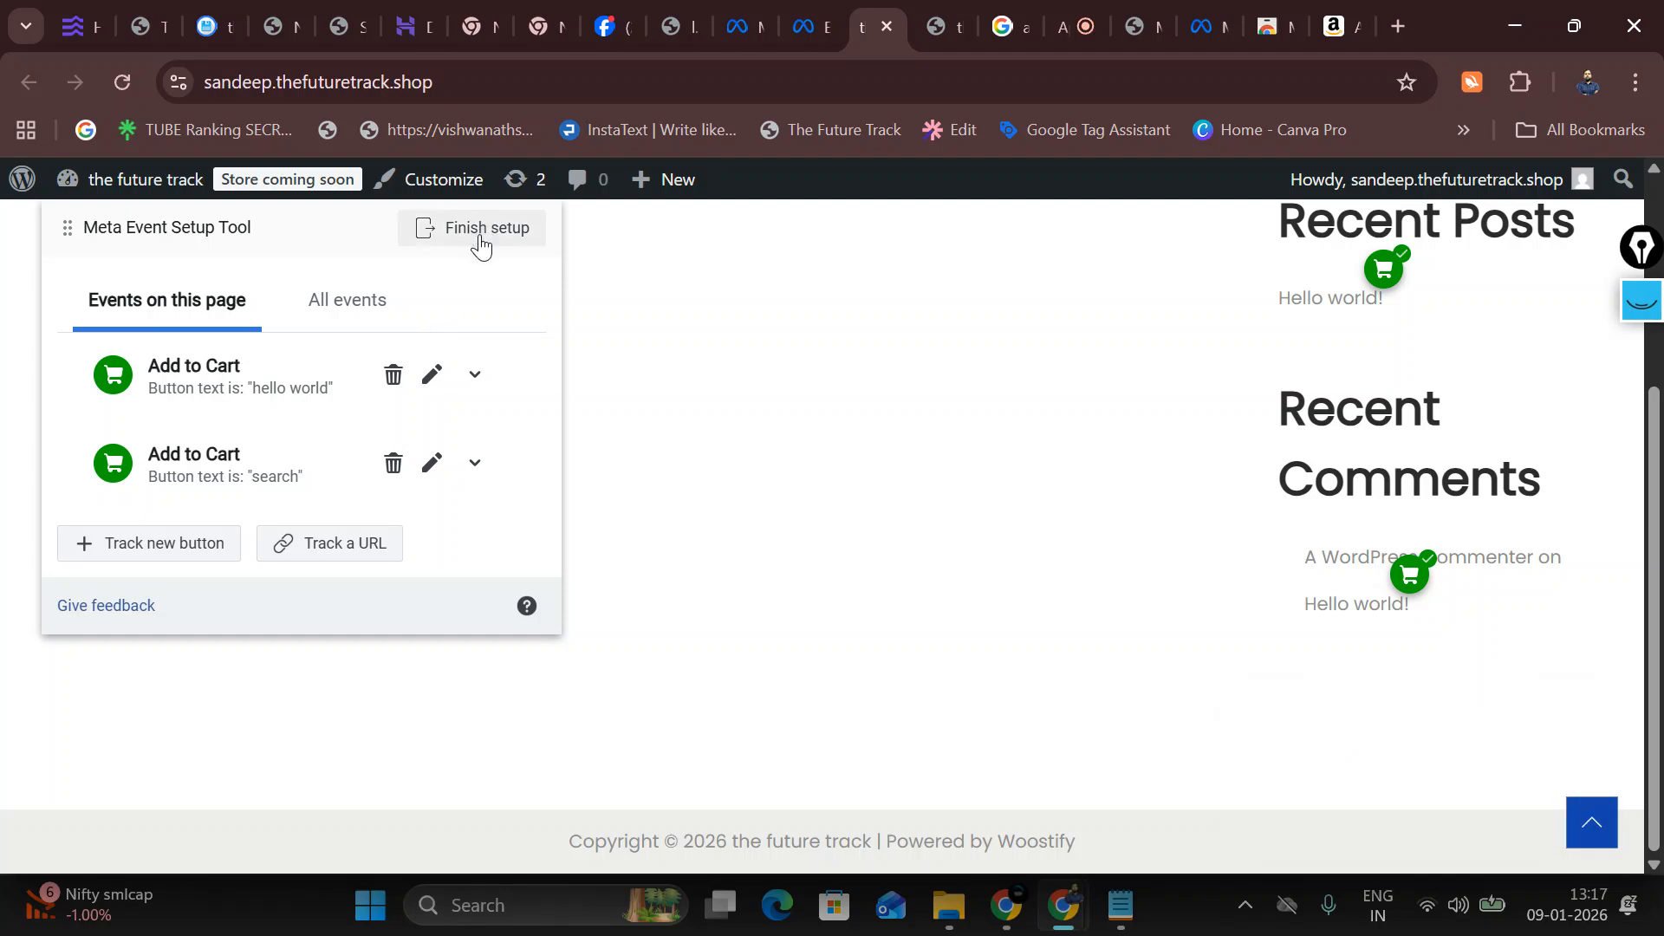
# Step: Add a Lead event tracked on the store's home-page URL
pyautogui.click(314, 551)
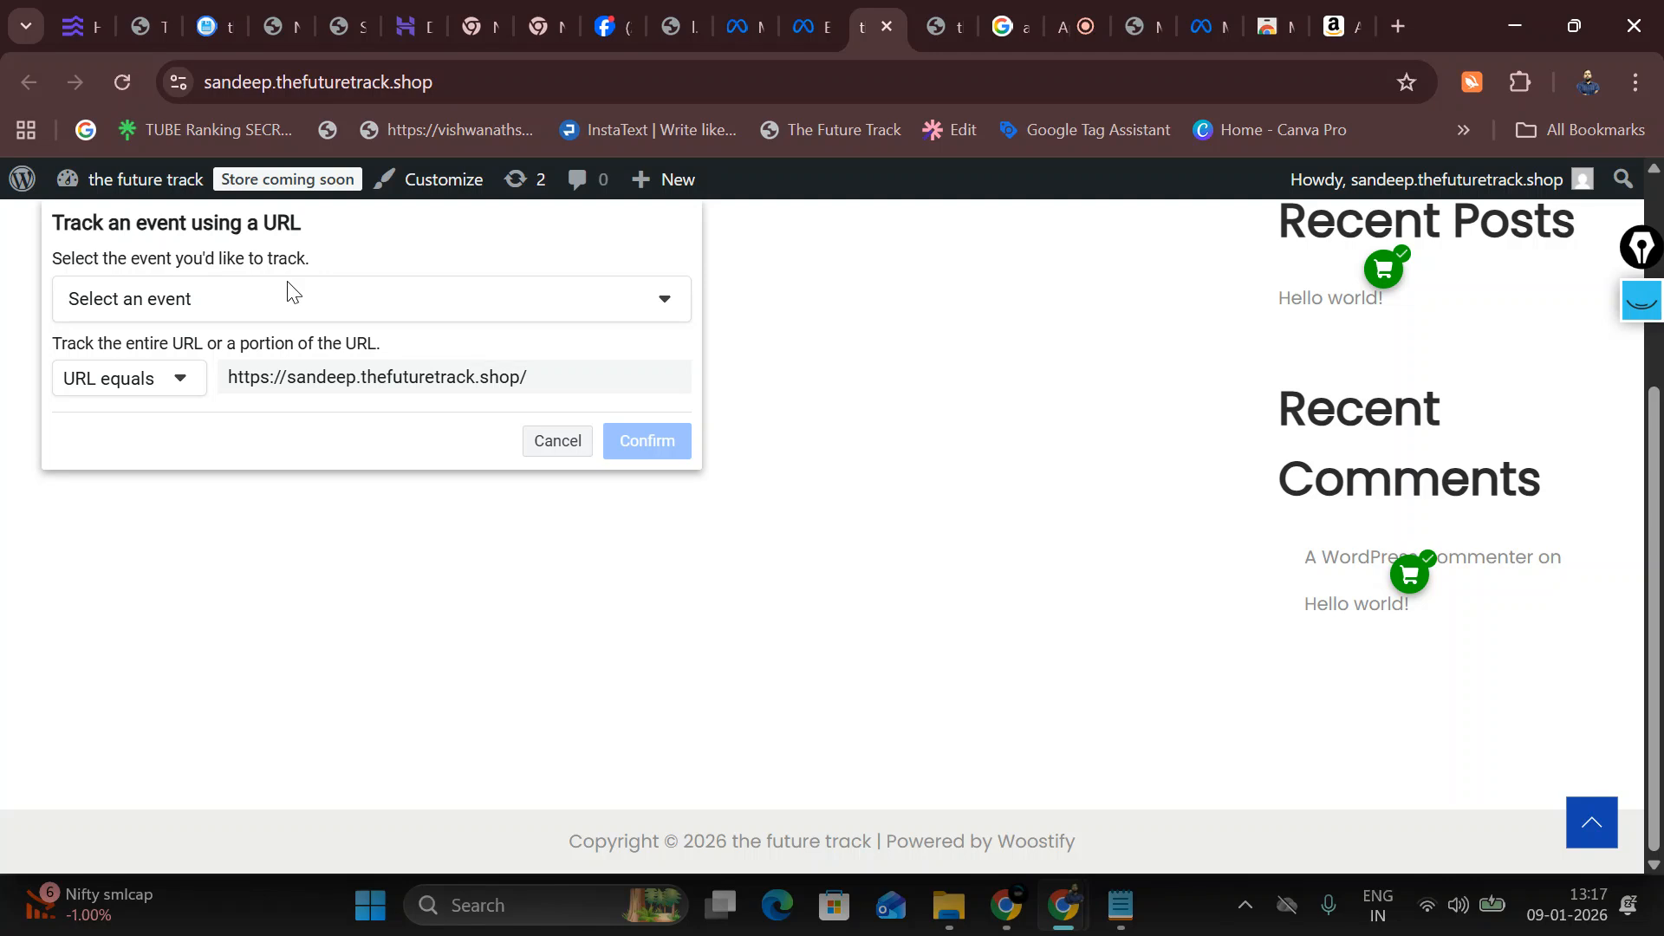
pyautogui.click(358, 303)
pyautogui.click(165, 470)
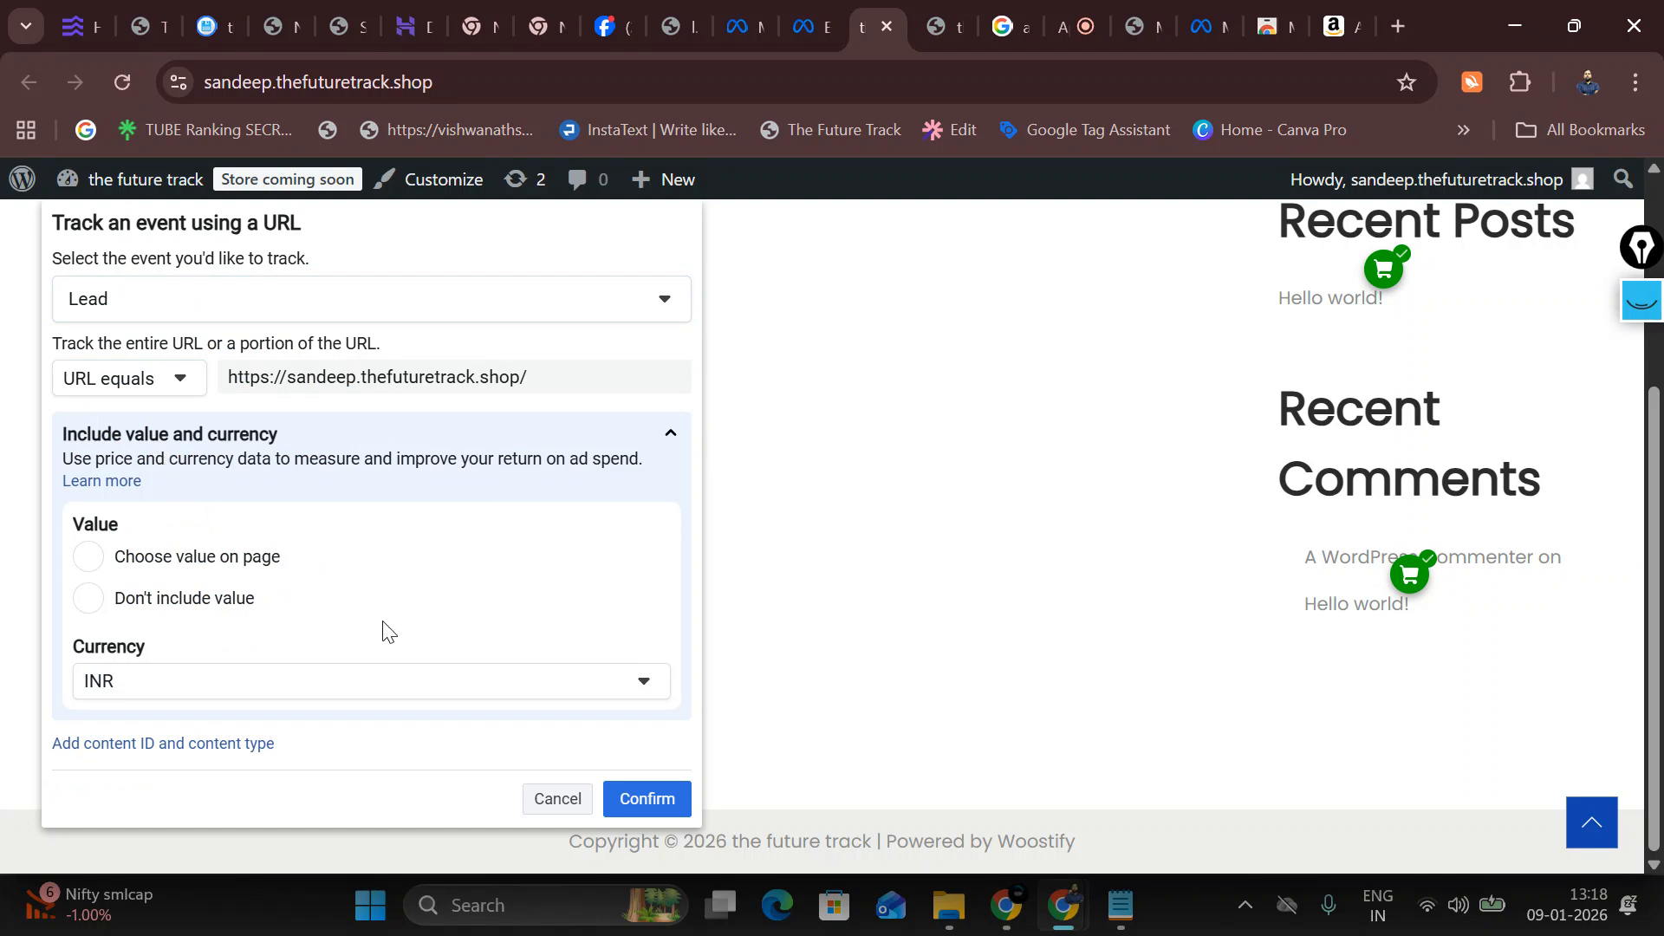
pyautogui.click(667, 798)
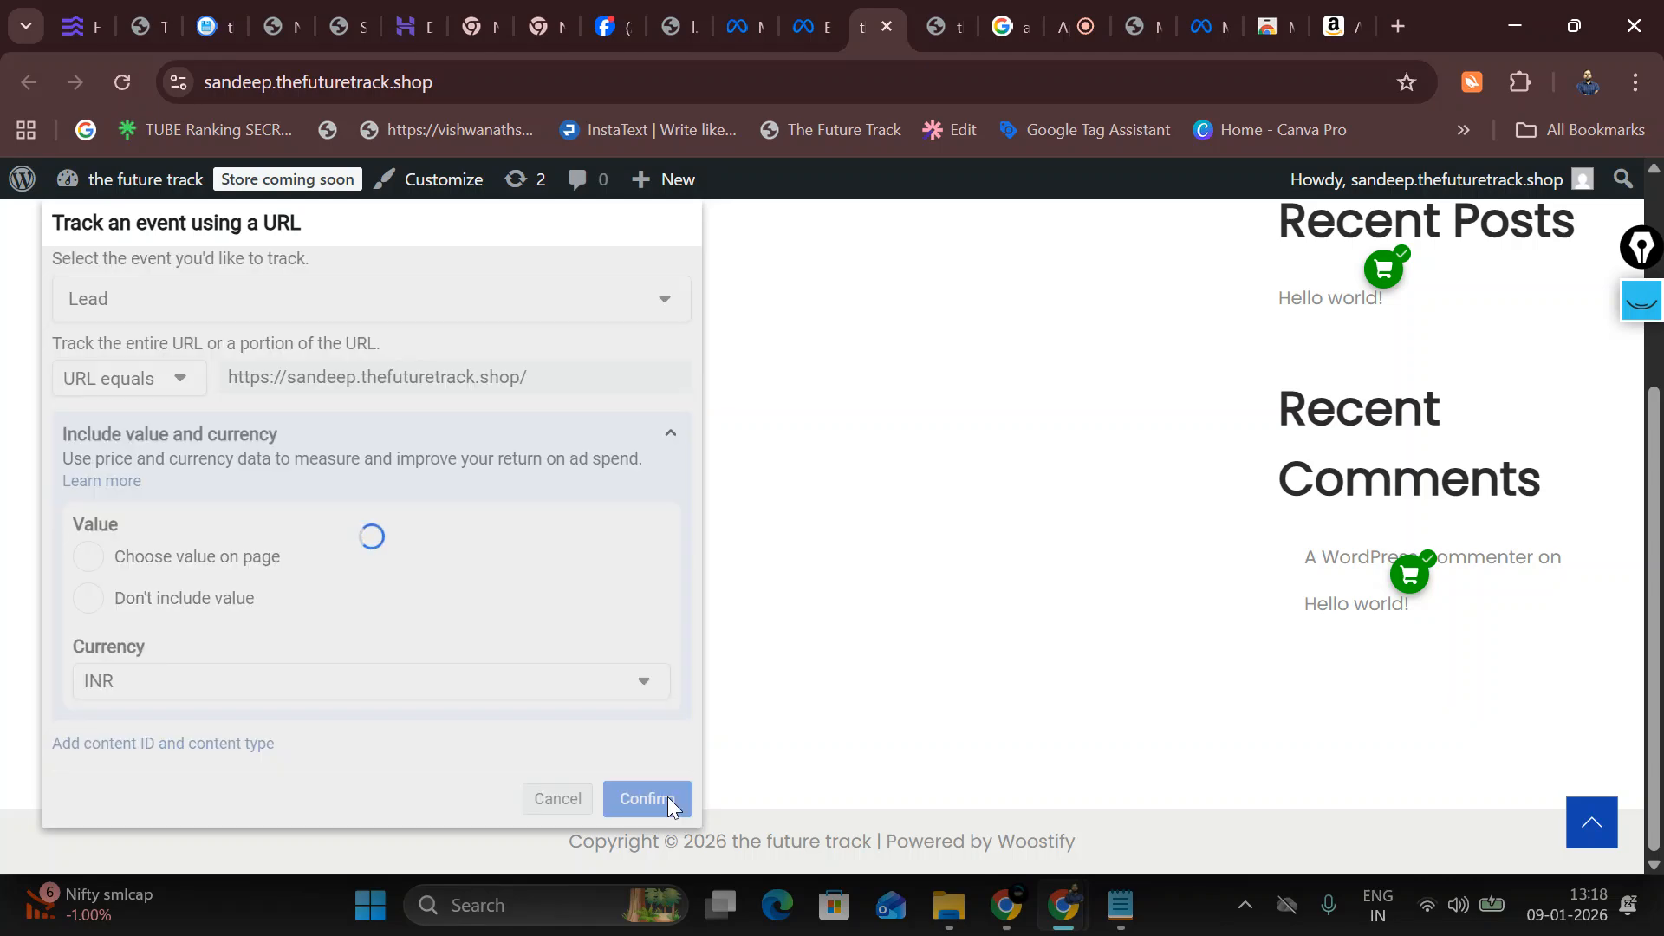
# Step: Finish the Event Setup Tool setup, submitting 'No' as feedback, and close it
pyautogui.click(459, 233)
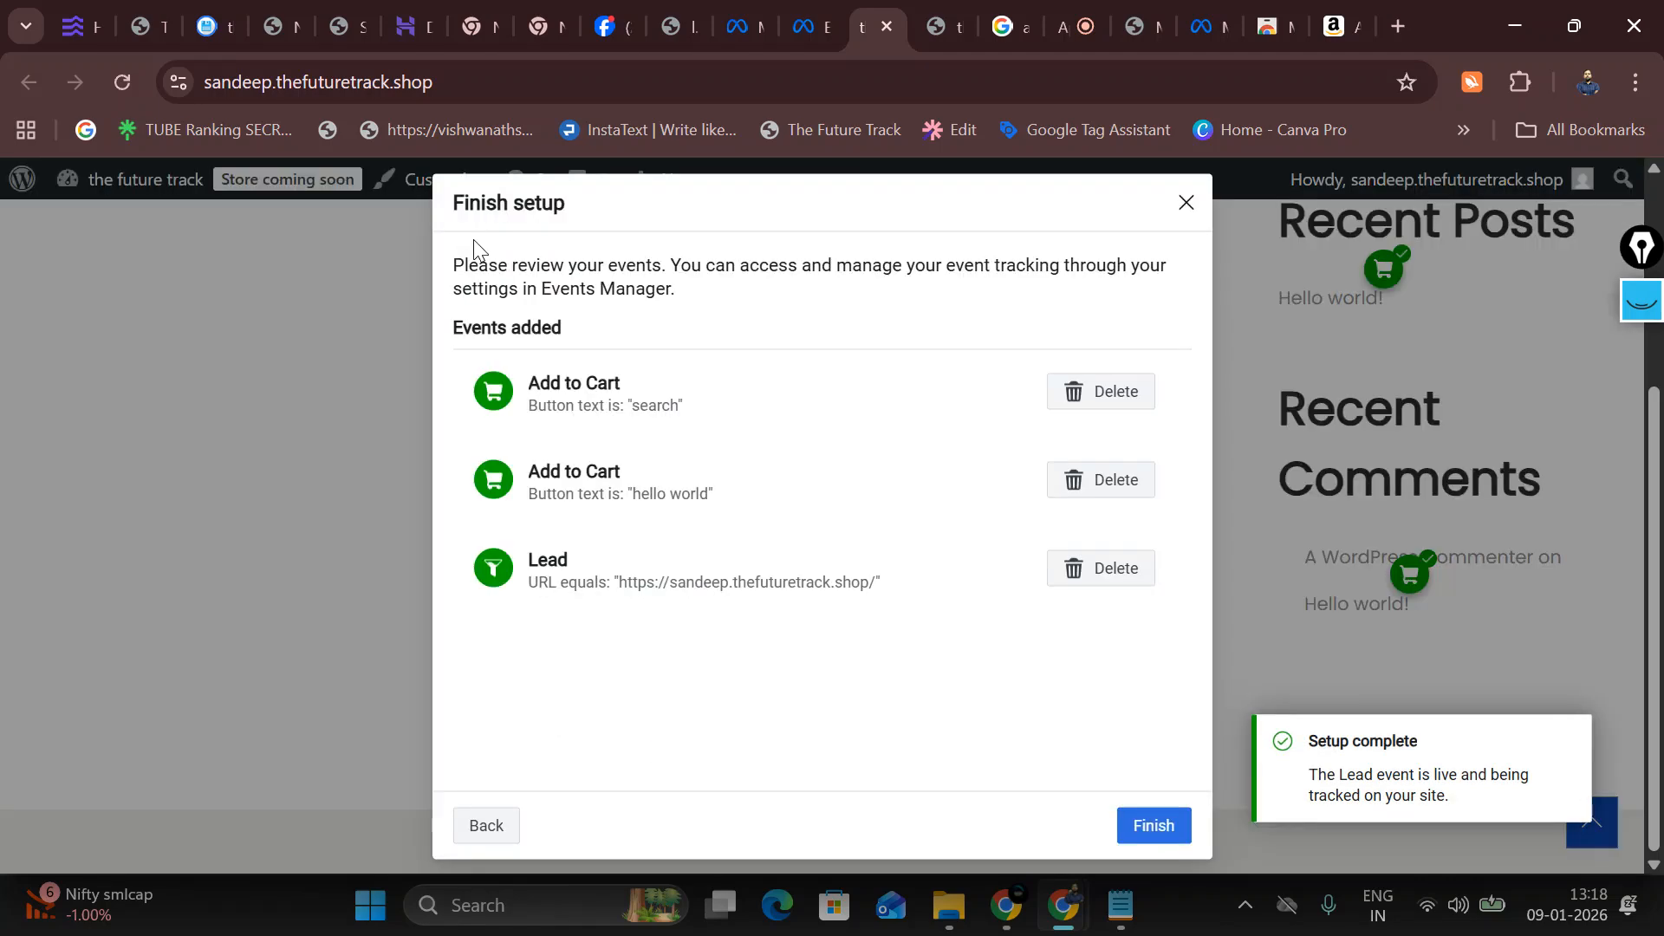
pyautogui.click(1127, 814)
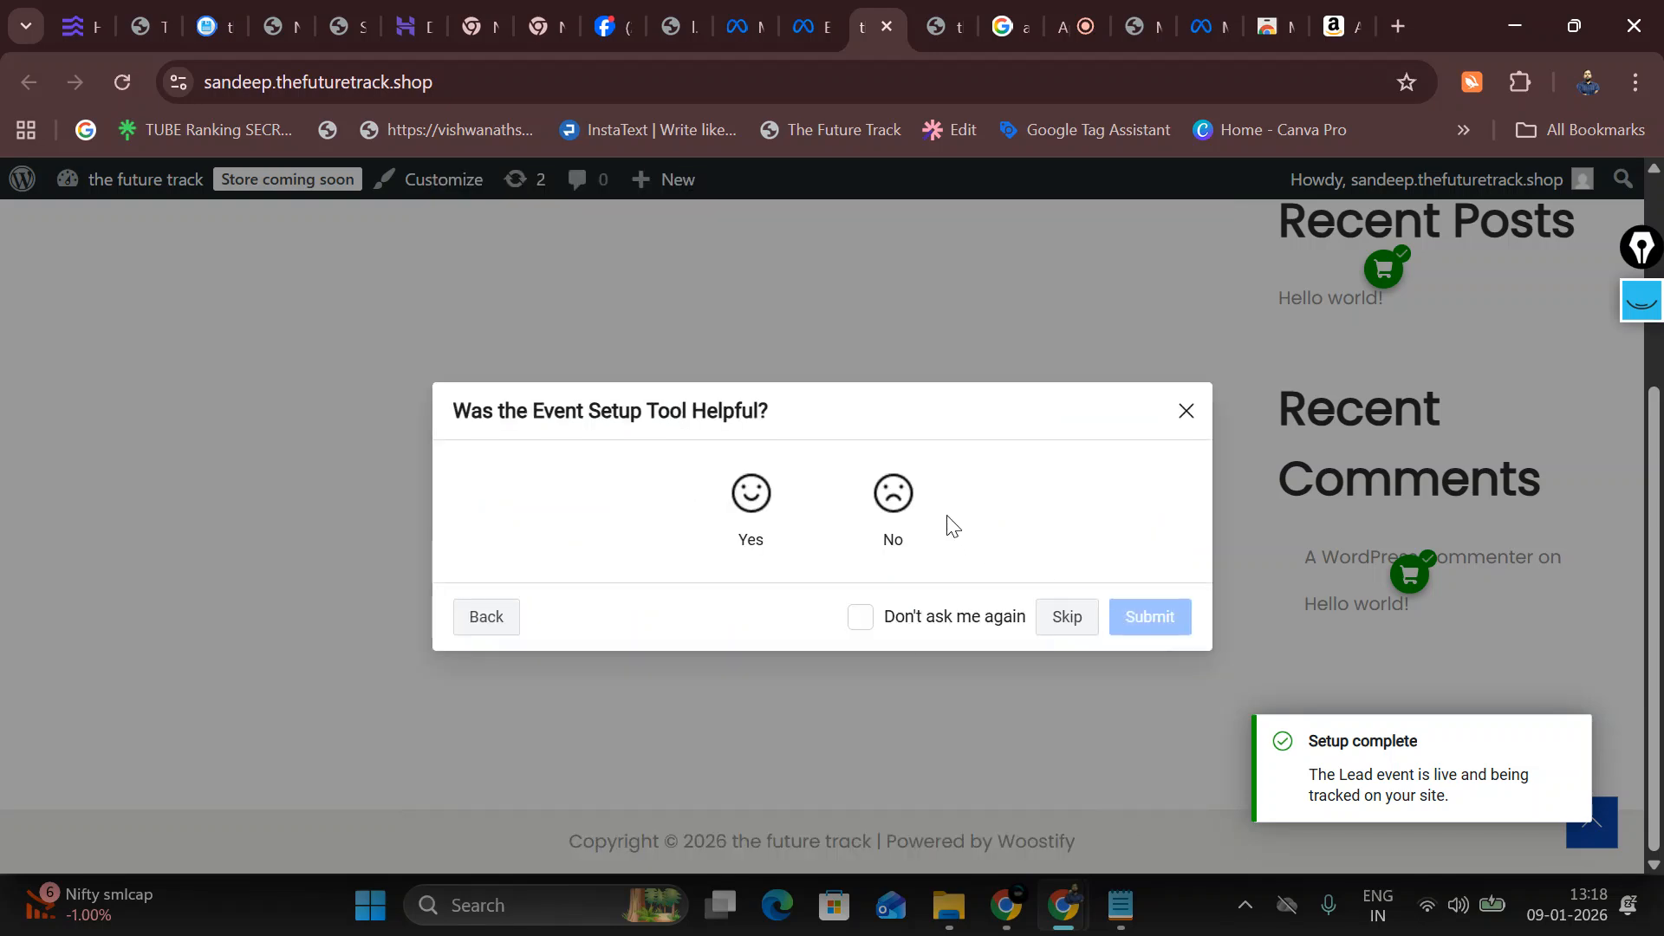
pyautogui.click(897, 492)
pyautogui.click(1163, 643)
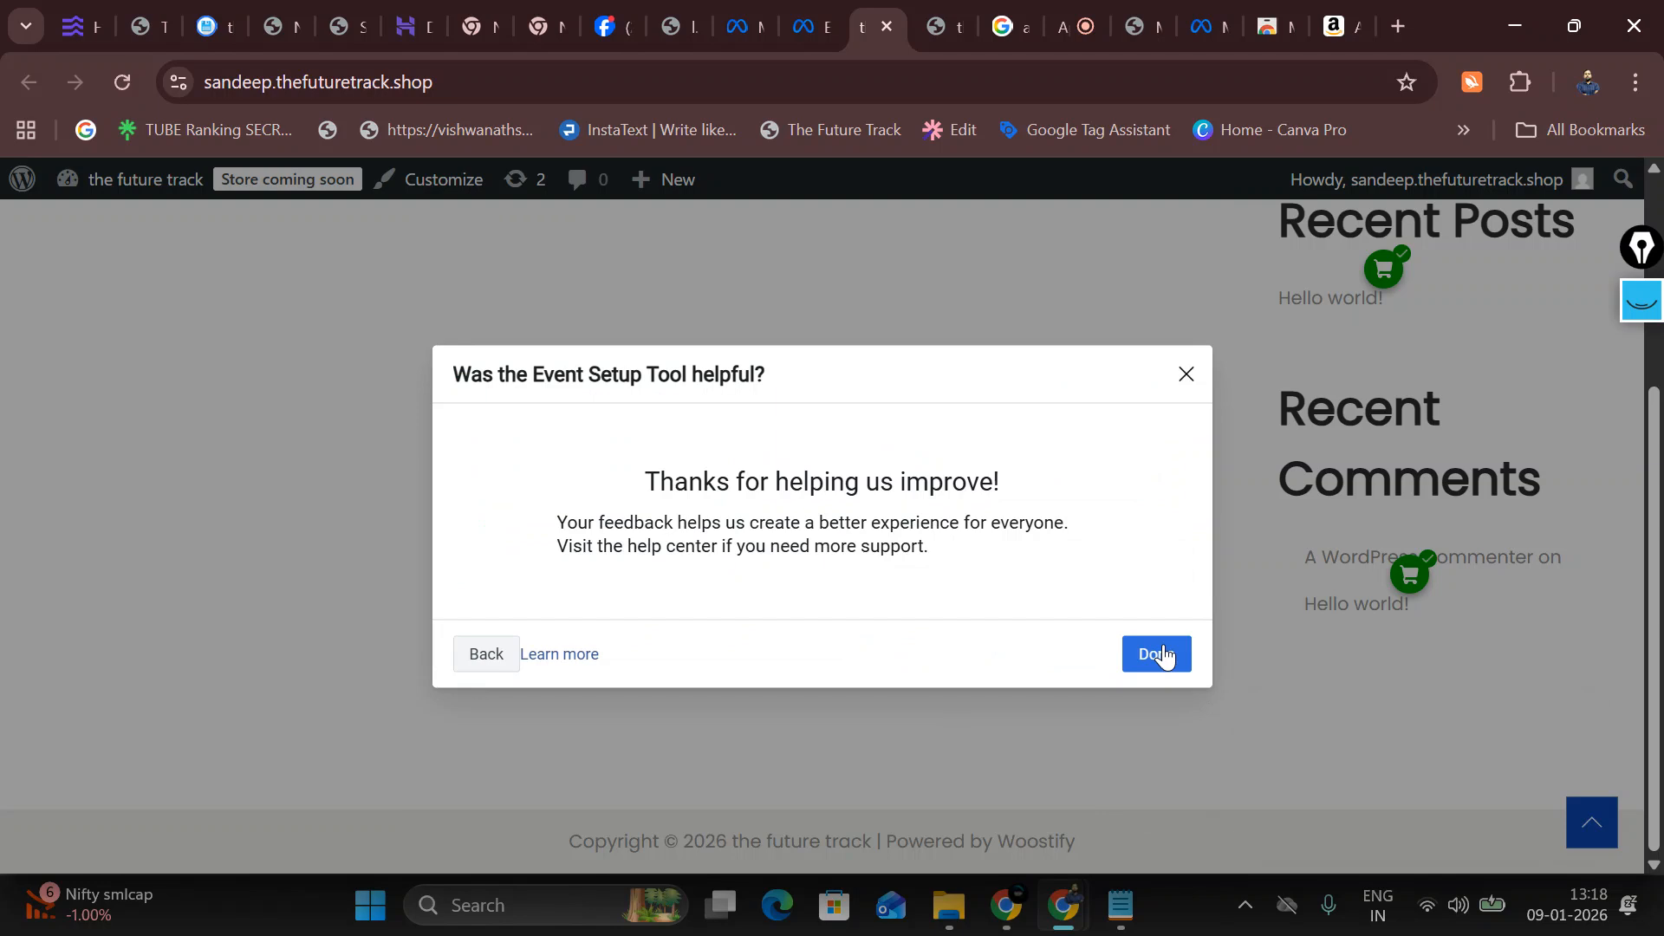
pyautogui.click(1158, 655)
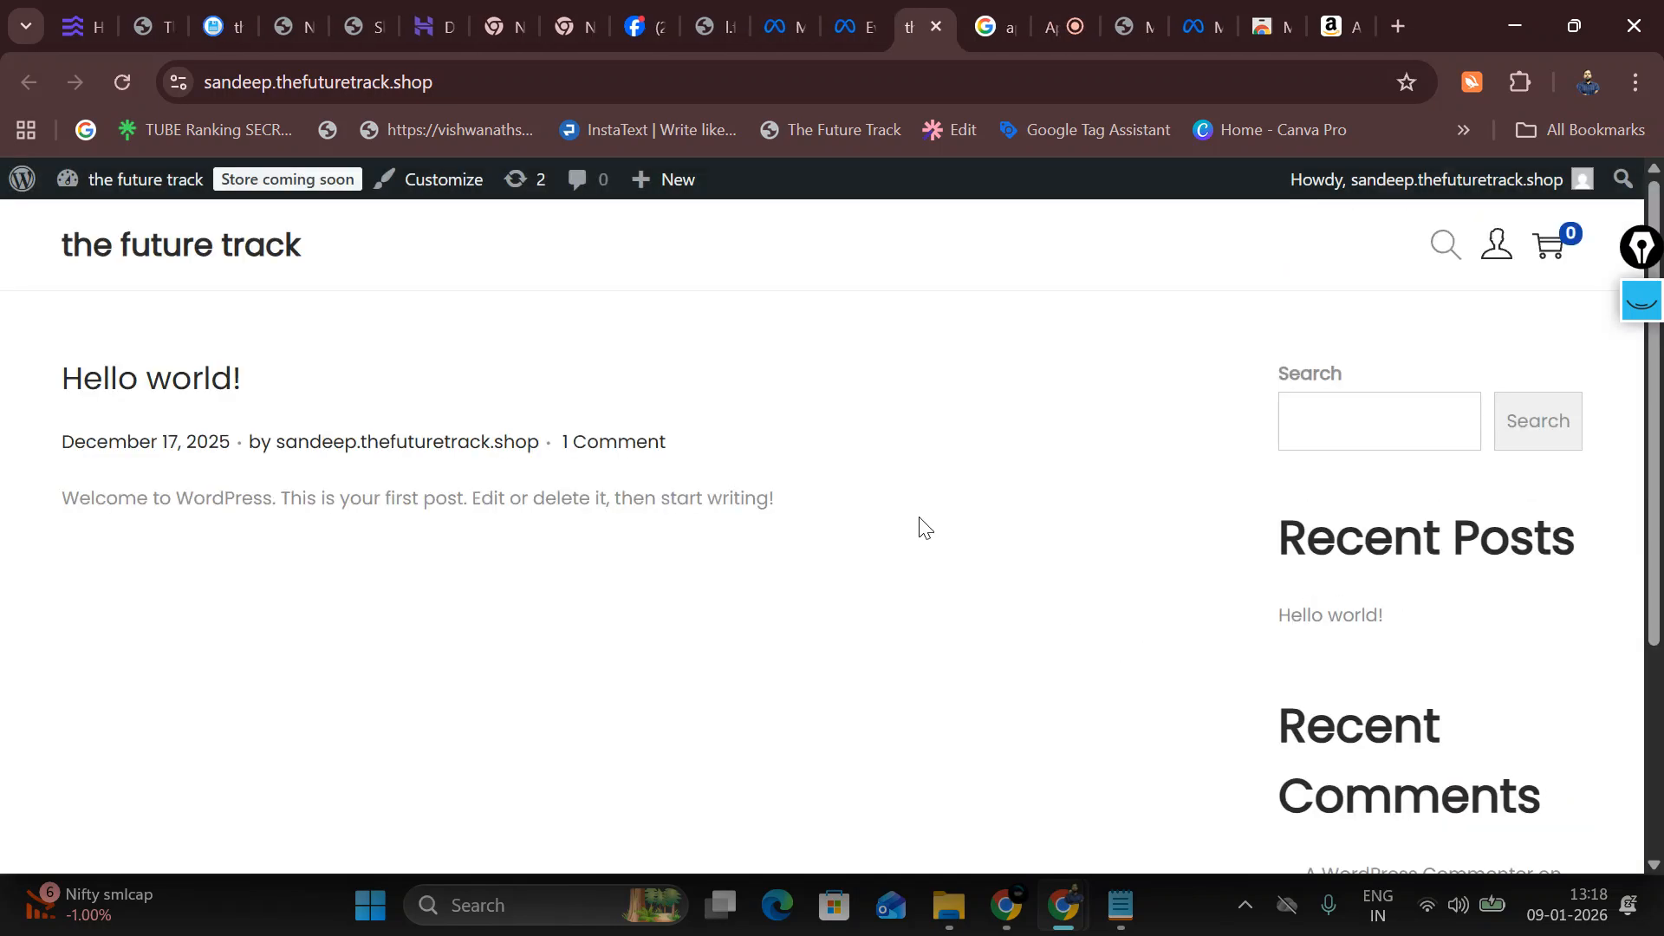